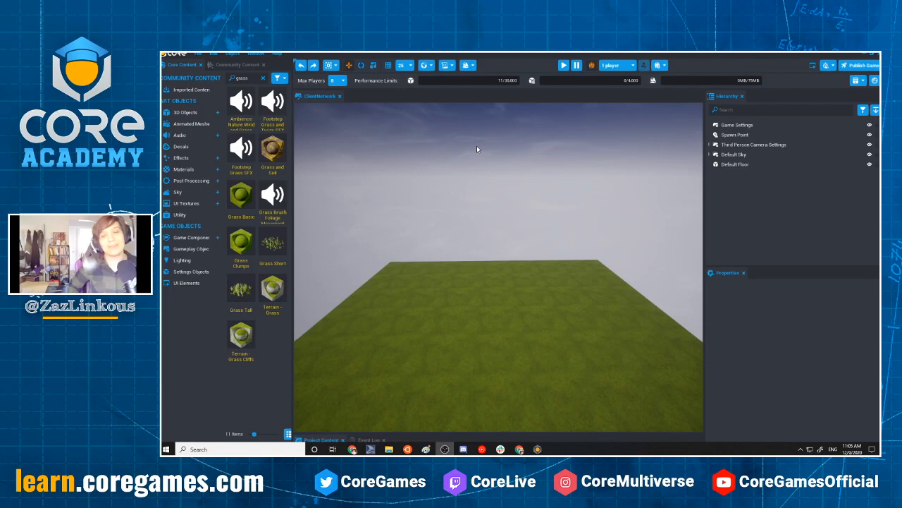
pyautogui.click(477, 149)
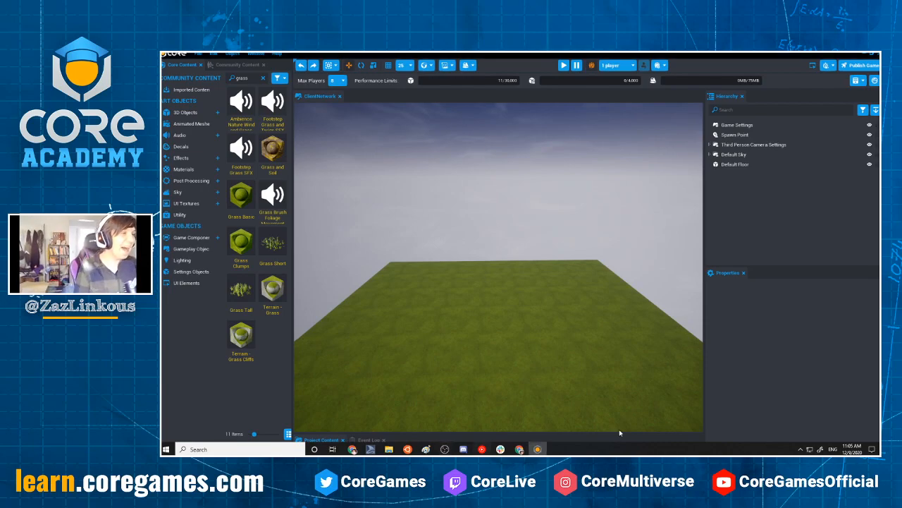
pyautogui.scroll(-2, 634, 211)
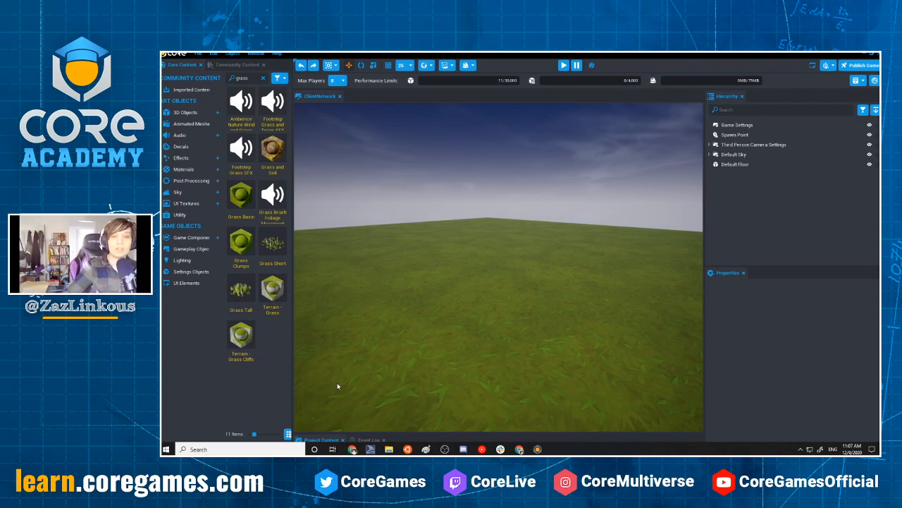
pyautogui.moveTo(357, 329); pyautogui.dragTo(472, 153, button='right')
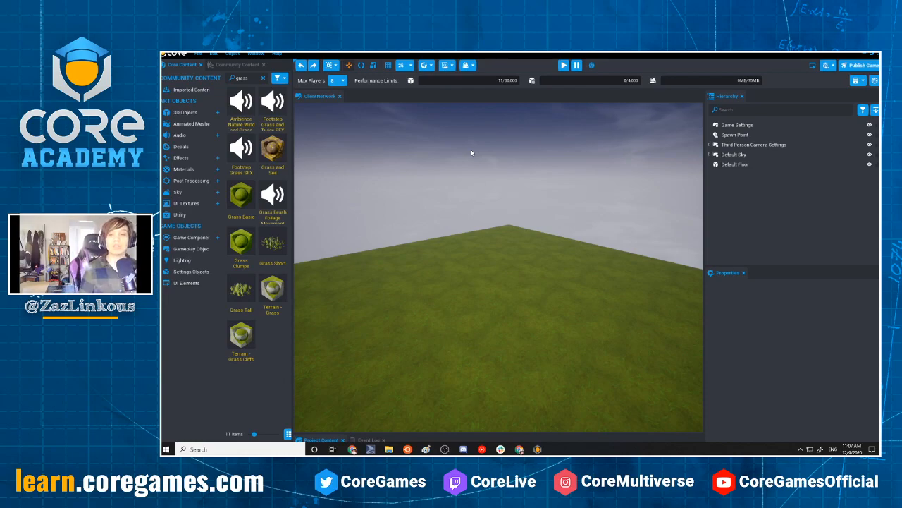
pyautogui.moveTo(477, 215); pyautogui.dragTo(589, 207, button='right')
pyautogui.scroll(-4, 439, 254)
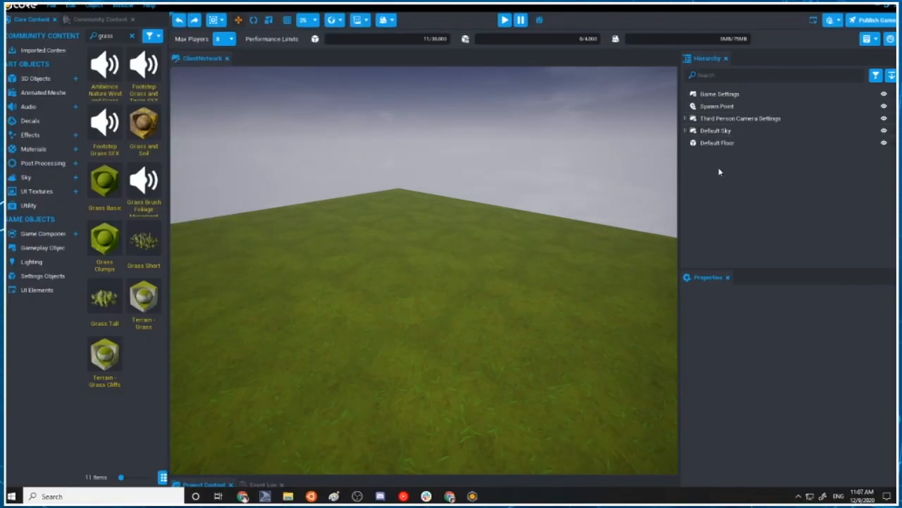
# Capture a screenshot of the hierarchy's Create Network Context options, view it enlarged, and close it
pyautogui.rightClick(711, 165)
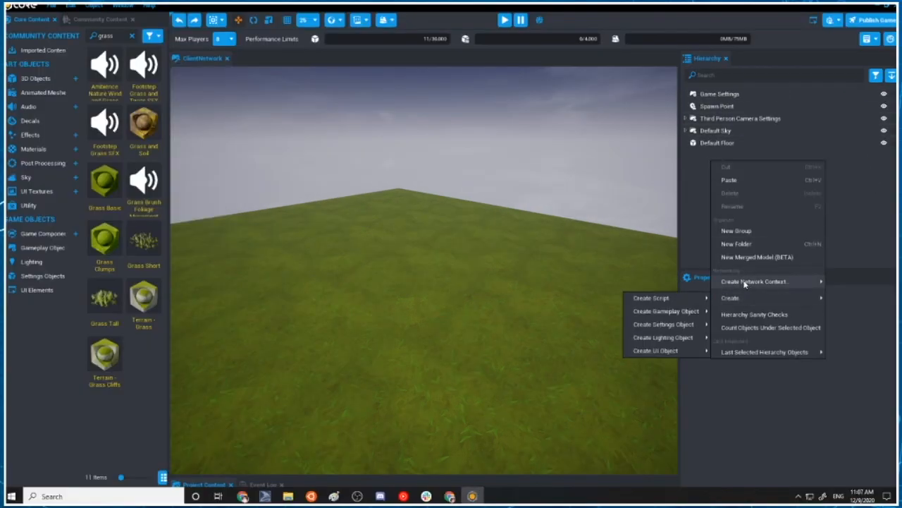
pyautogui.moveTo(745, 283)
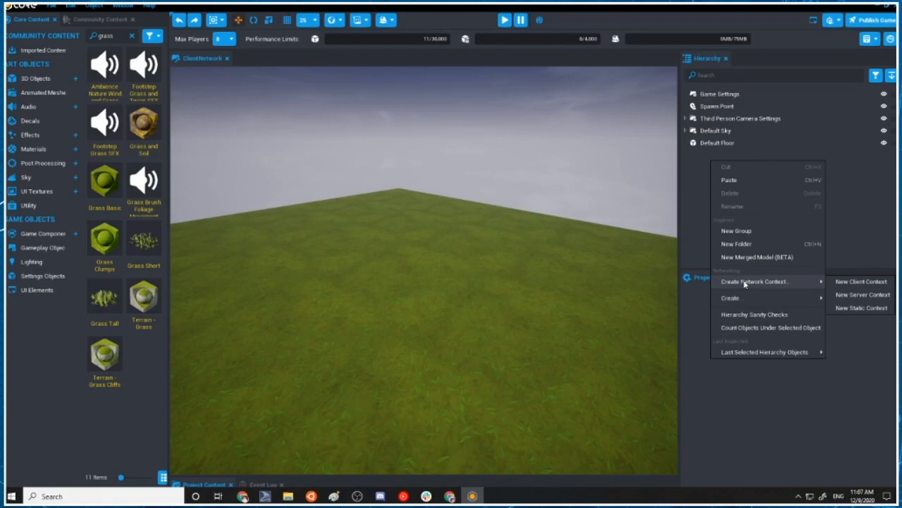
pyautogui.press('ctrl+Print')
pyautogui.moveTo(681, 154); pyautogui.dragTo(895, 407)
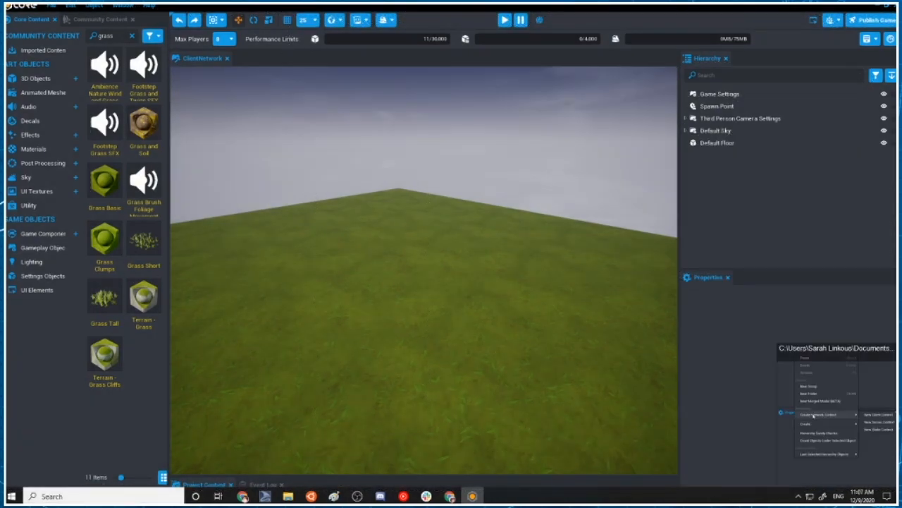
pyautogui.click(873, 381)
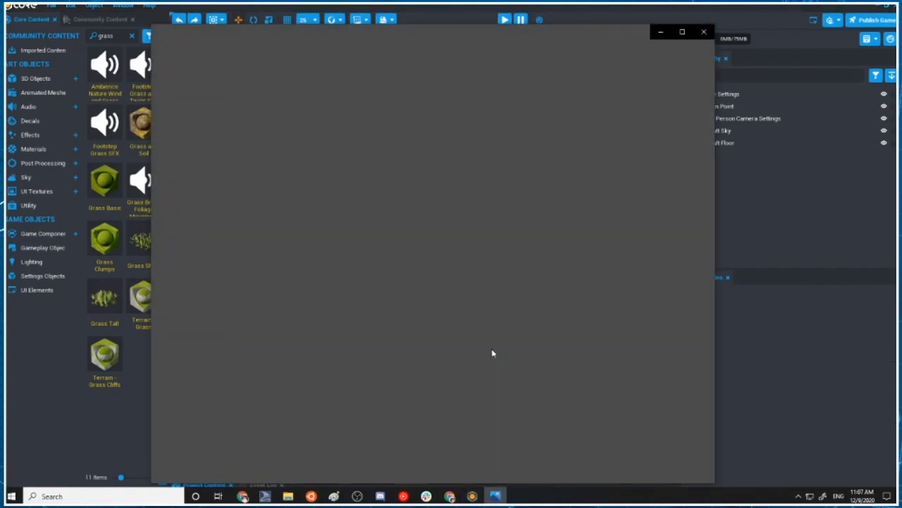
pyautogui.scroll(4, 387, 265)
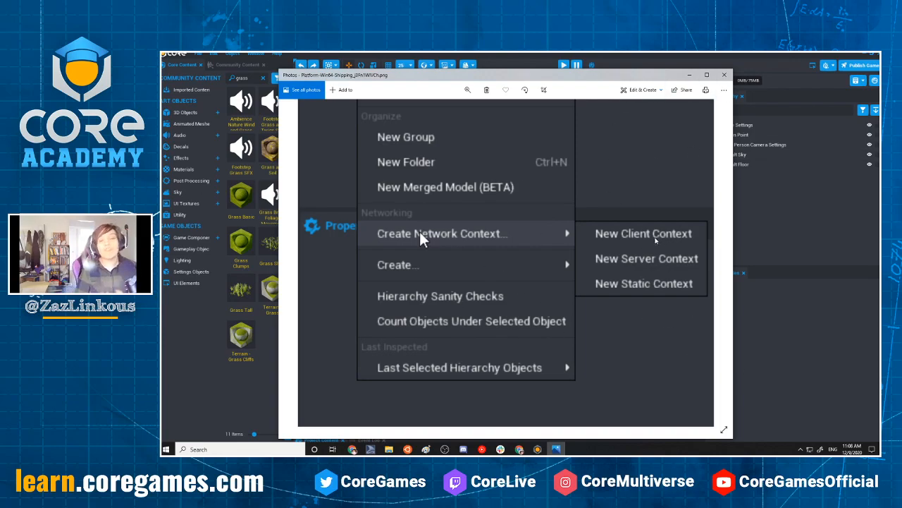
pyautogui.click(725, 75)
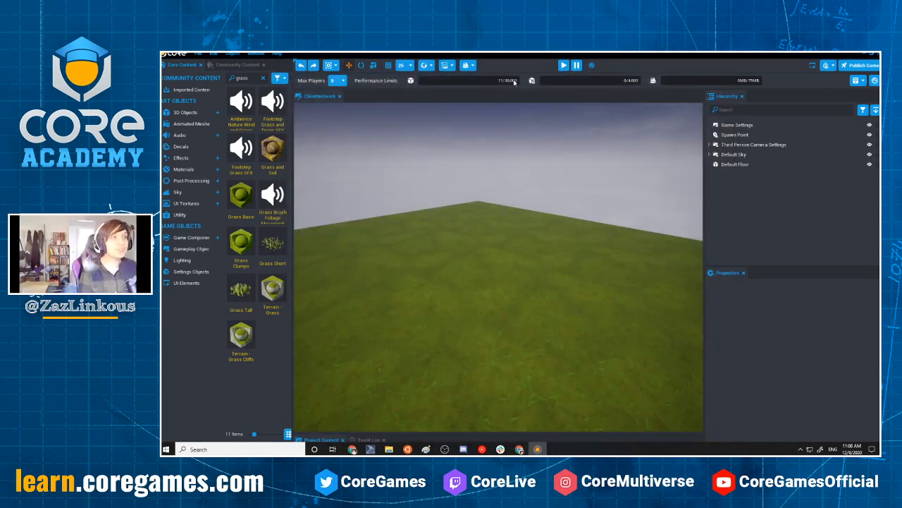
# Clear the "grass" search from the Core Content library
pyautogui.click(452, 64)
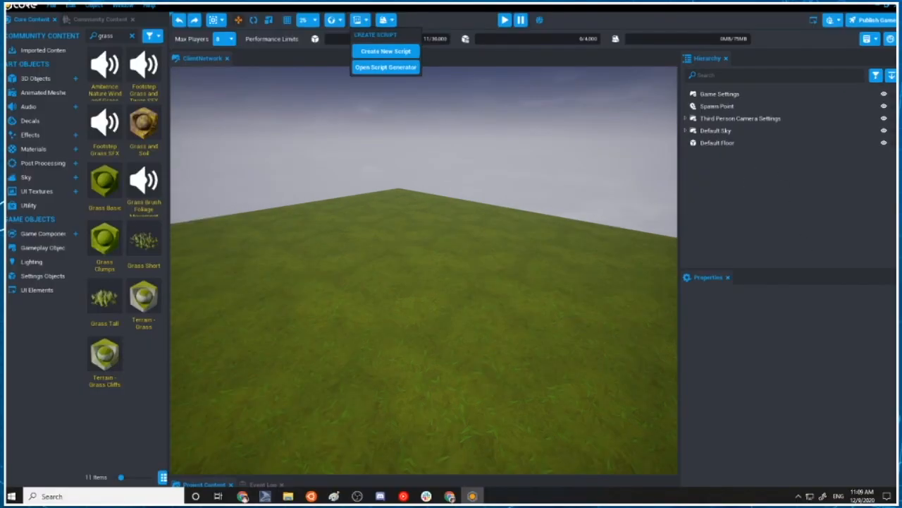
pyautogui.click(131, 35)
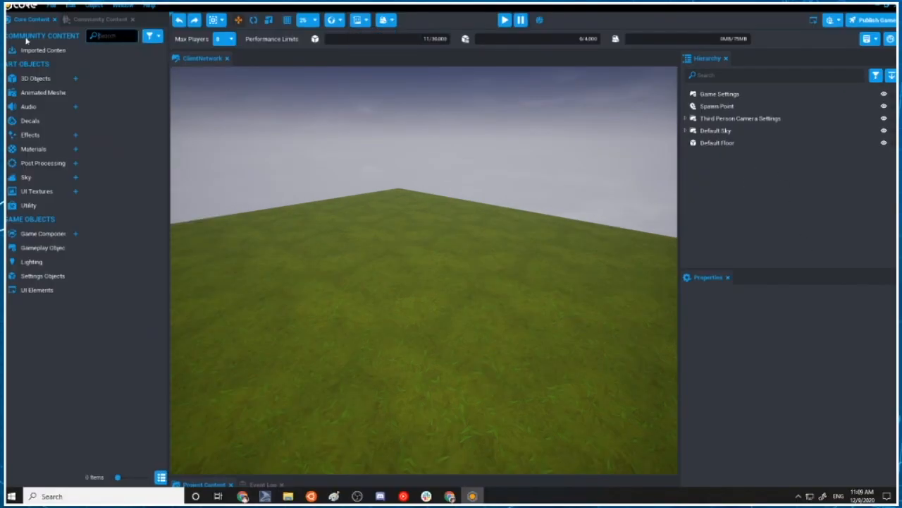
pyautogui.write('button')
pyautogui.press('BackSpace')
pyautogui.press('BackSpace')
pyautogui.press('BackSpace')
pyautogui.press('BackSpace')
pyautogui.press('BackSpace')
pyautogui.press('BackSpace')
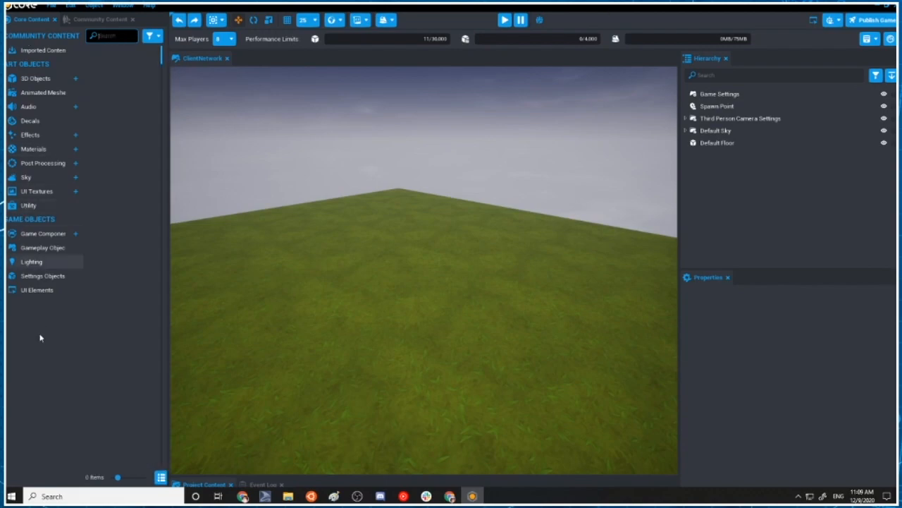
# Add a UI Button from the UI Elements to the scene and reset its X and Y offsets to their defaults
pyautogui.click(32, 291)
pyautogui.moveTo(105, 67); pyautogui.dragTo(643, 457)
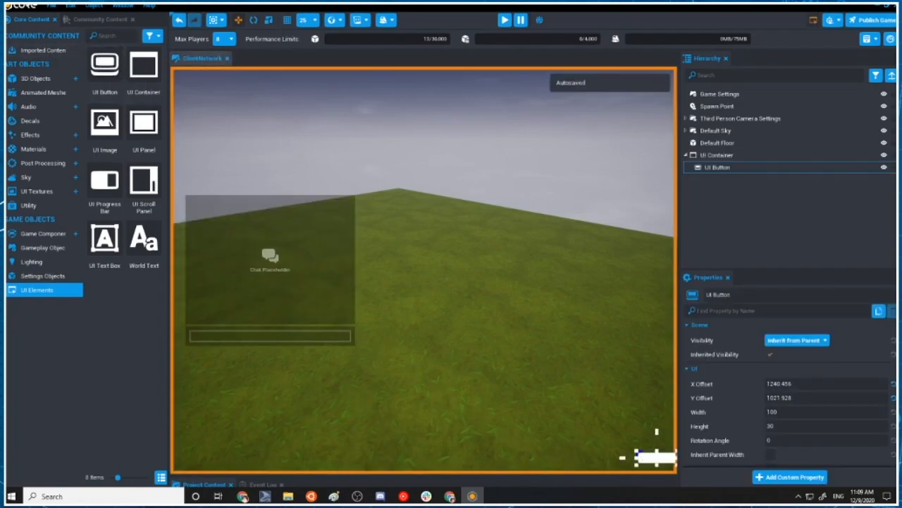
pyautogui.click(893, 384)
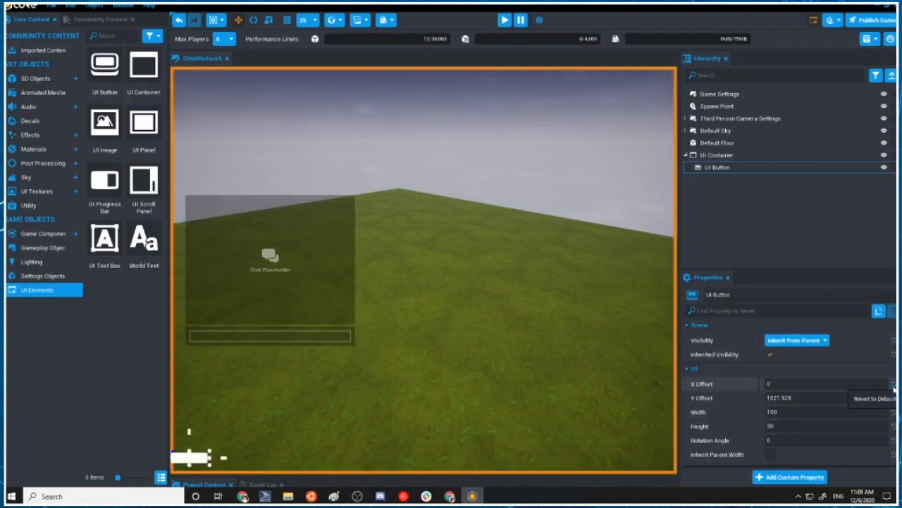
pyautogui.click(893, 397)
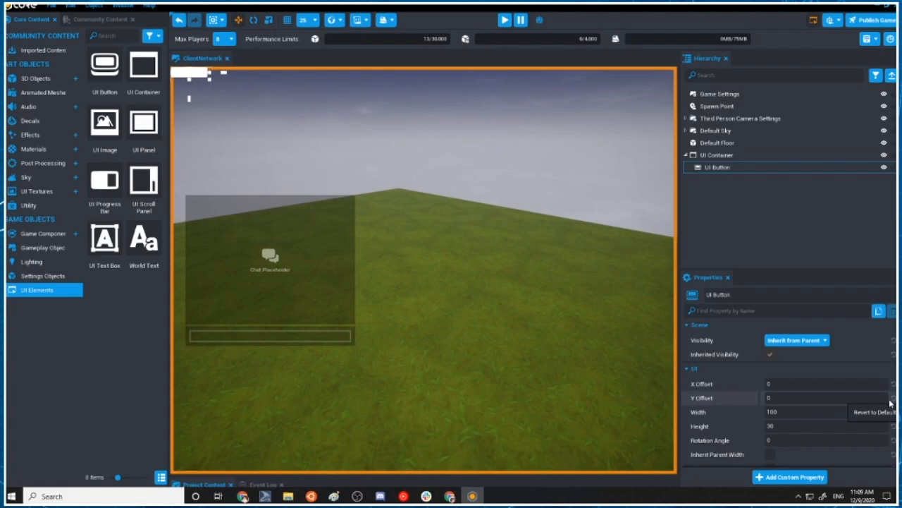
# Set both the Anchor and the Dock of the UI Button to Bottom Right
pyautogui.scroll(-1, 839, 391)
pyautogui.scroll(-1, 844, 394)
pyautogui.click(809, 377)
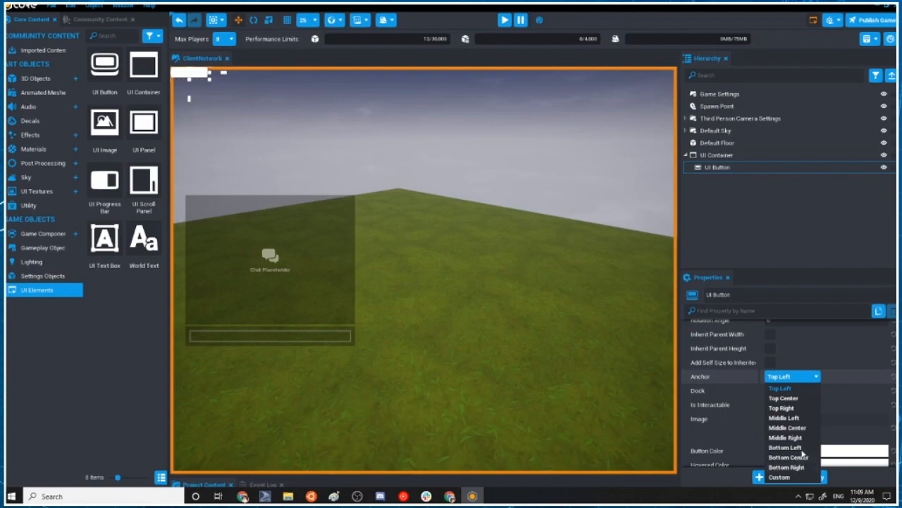
pyautogui.click(786, 467)
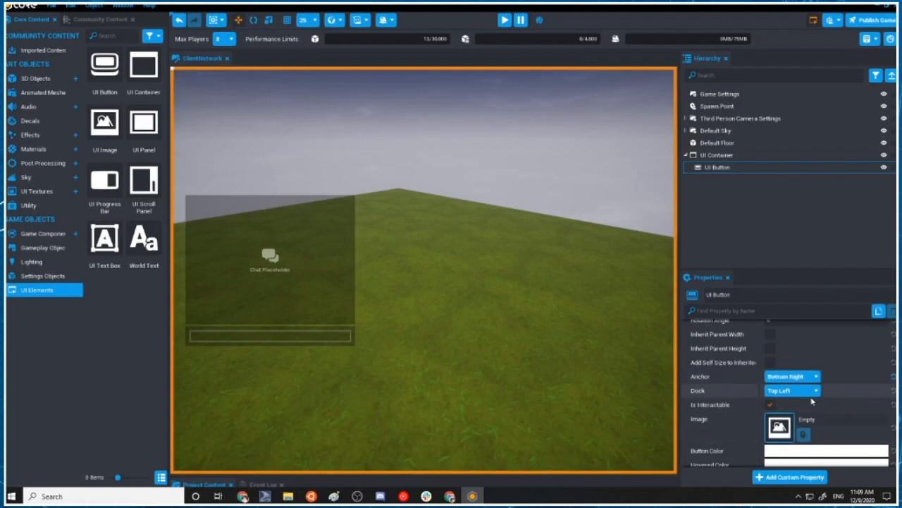
pyautogui.click(793, 390)
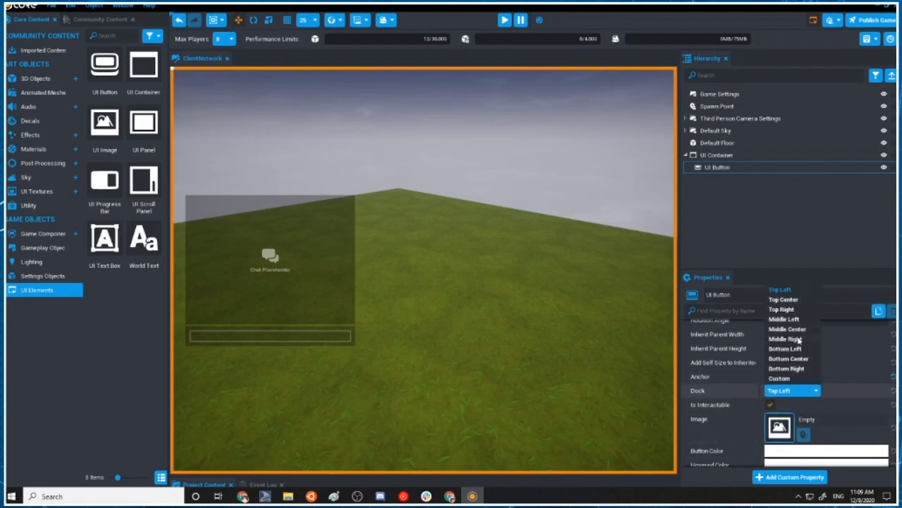
pyautogui.click(805, 369)
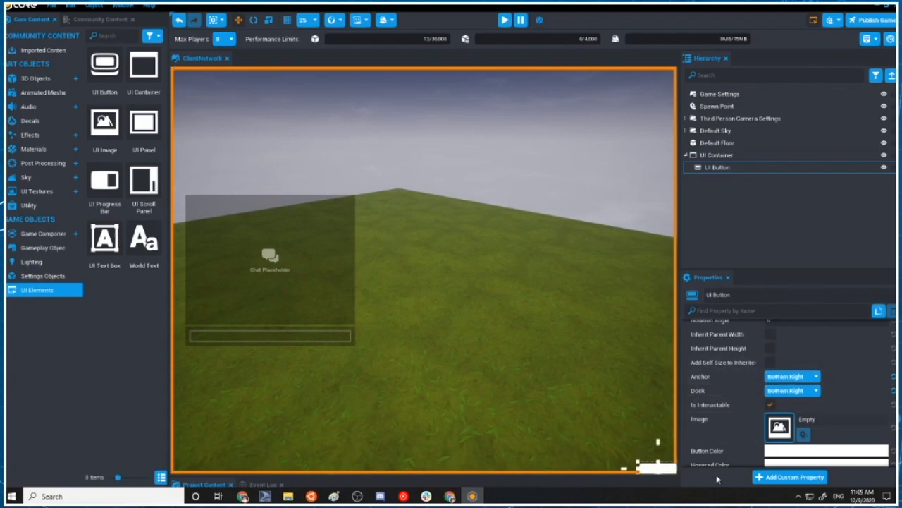
# Move the UI Button inward to offsets of about X -27 and Y -55, and set its height to 100
pyautogui.moveTo(661, 472); pyautogui.dragTo(651, 452)
pyautogui.scroll(4, 810, 392)
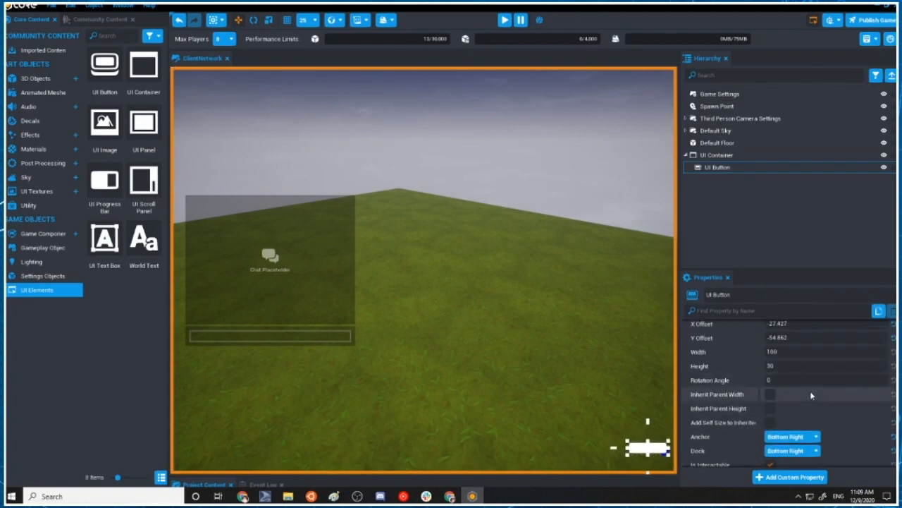
pyautogui.click(797, 426)
pyautogui.write('100')
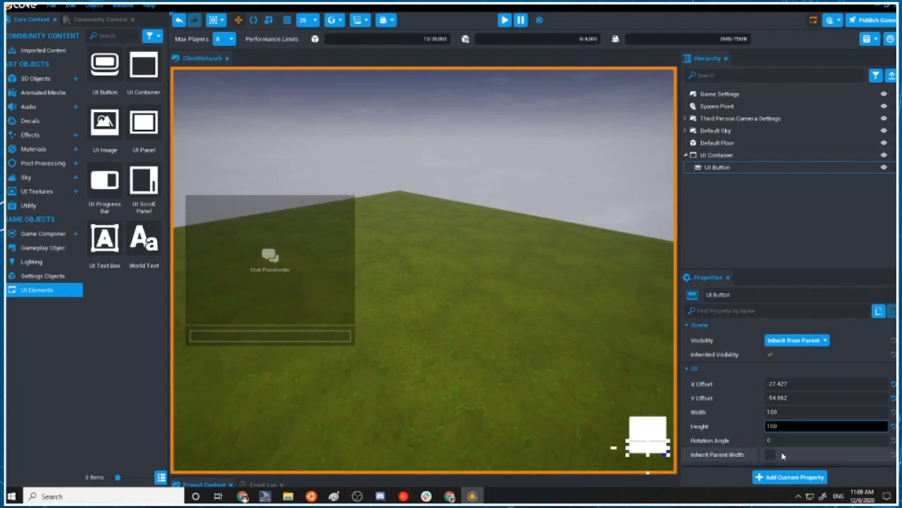
# Open the image choices for the UI Button and look through the available icons
pyautogui.scroll(-4, 807, 444)
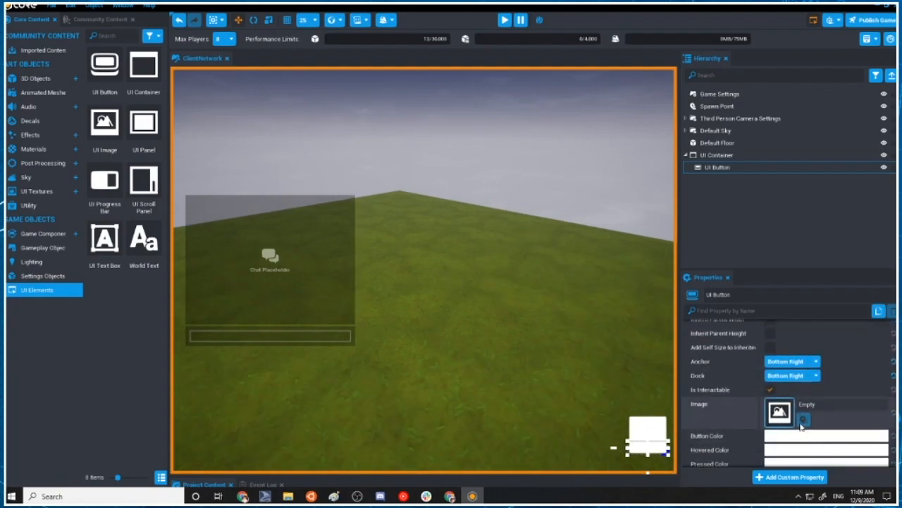
pyautogui.click(778, 413)
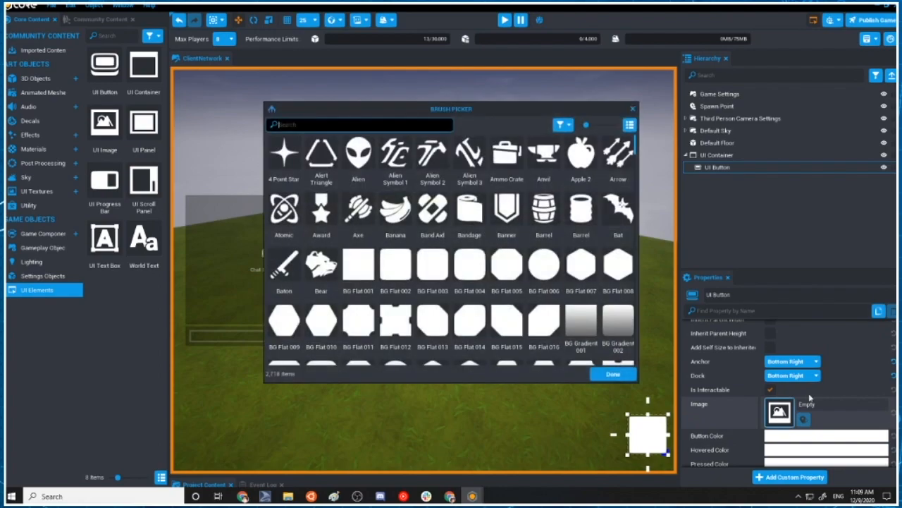
pyautogui.scroll(-10, 540, 240)
pyautogui.scroll(-1, 537, 241)
pyautogui.scroll(3, 537, 241)
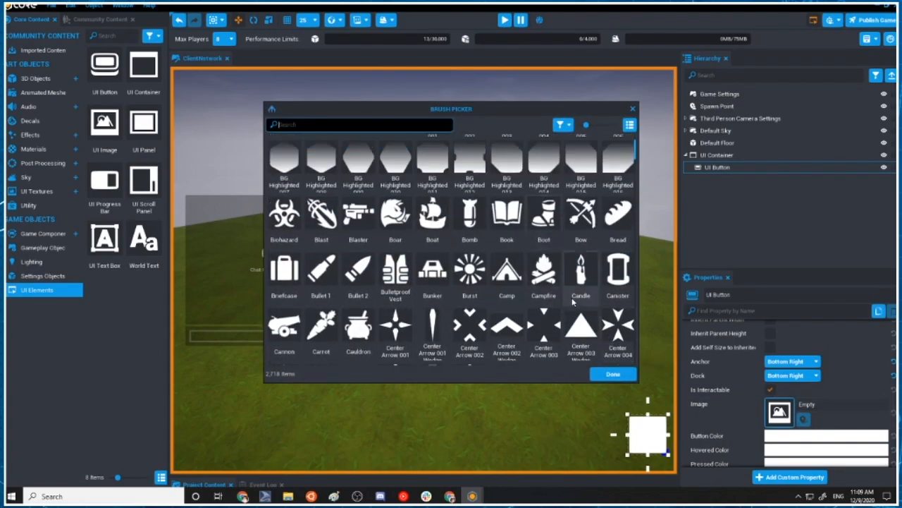
pyautogui.scroll(-8, 572, 302)
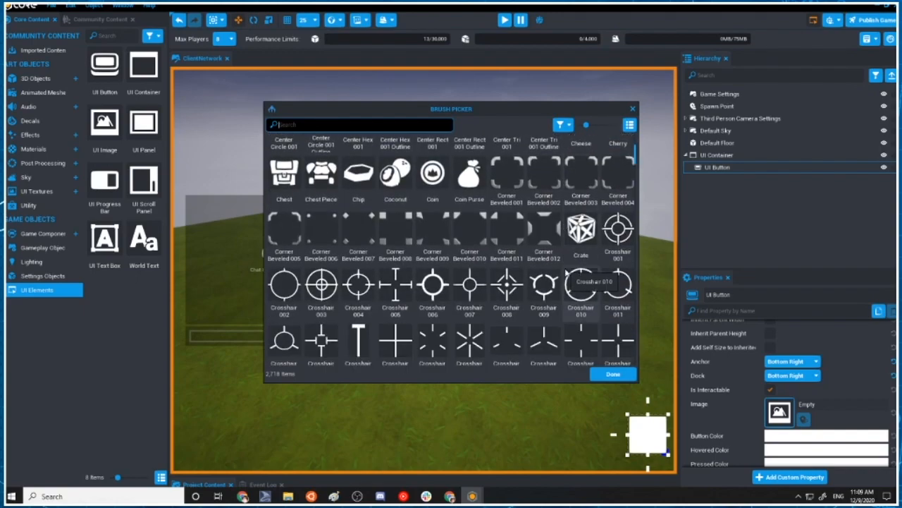
pyautogui.scroll(-3, 570, 278)
pyautogui.scroll(3, 571, 282)
pyautogui.scroll(-5, 573, 284)
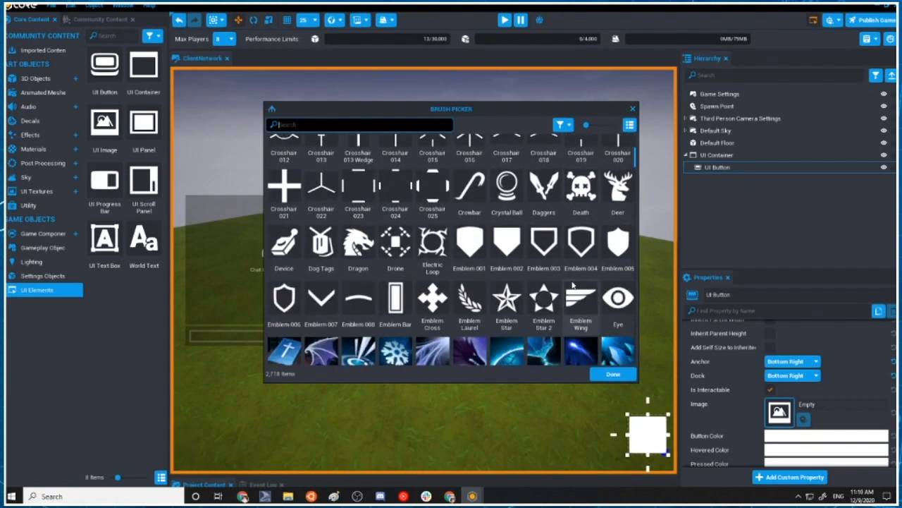
pyautogui.scroll(-1, 572, 284)
pyautogui.scroll(-1, 573, 283)
pyautogui.scroll(3, 572, 282)
# Search the images for "scroll" and apply Fantasy Scroll 004 as the UI Button's image
pyautogui.click(423, 122)
pyautogui.write('s')
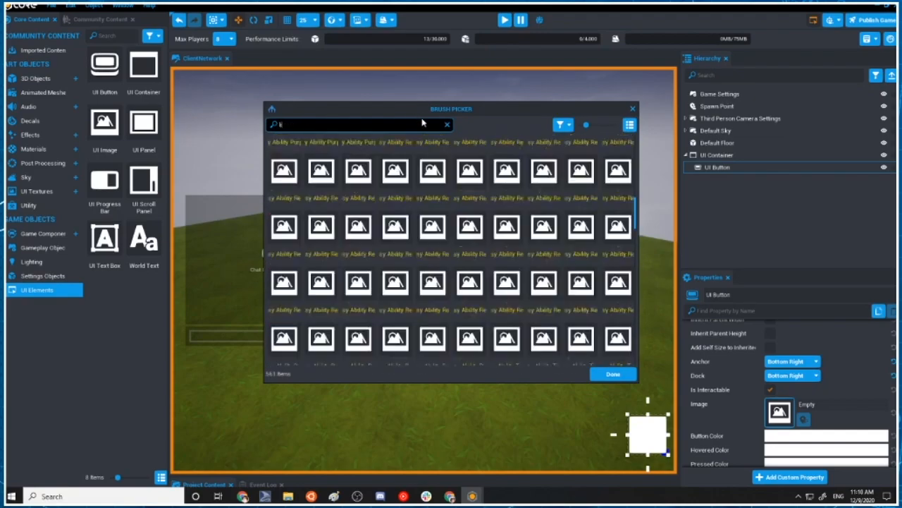
pyautogui.write('croll')
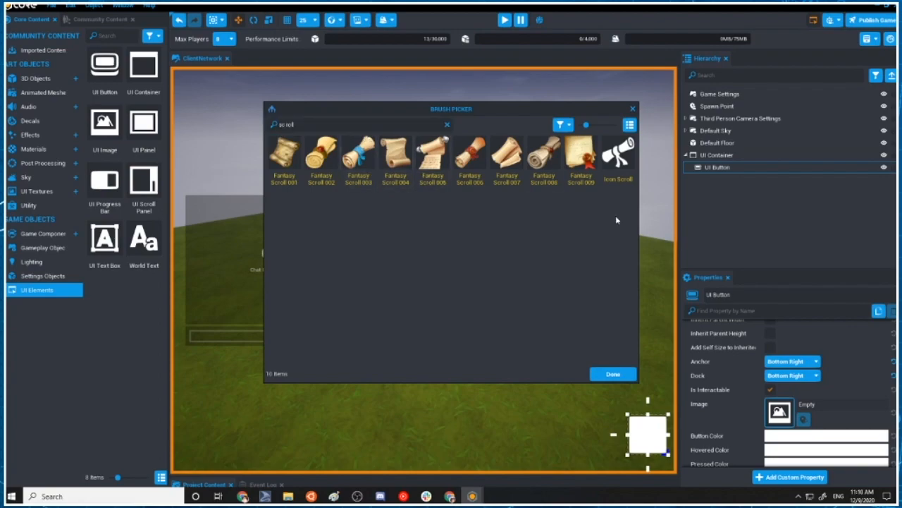
pyautogui.click(395, 156)
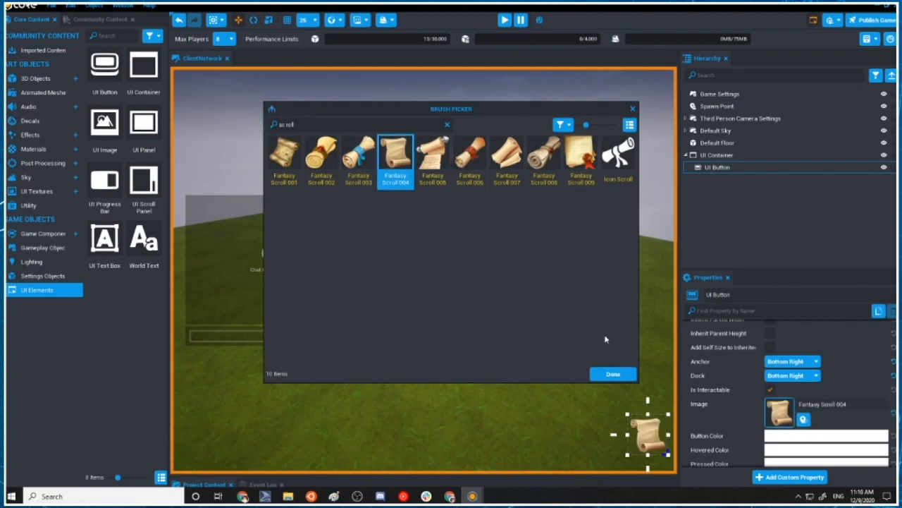
pyautogui.click(612, 375)
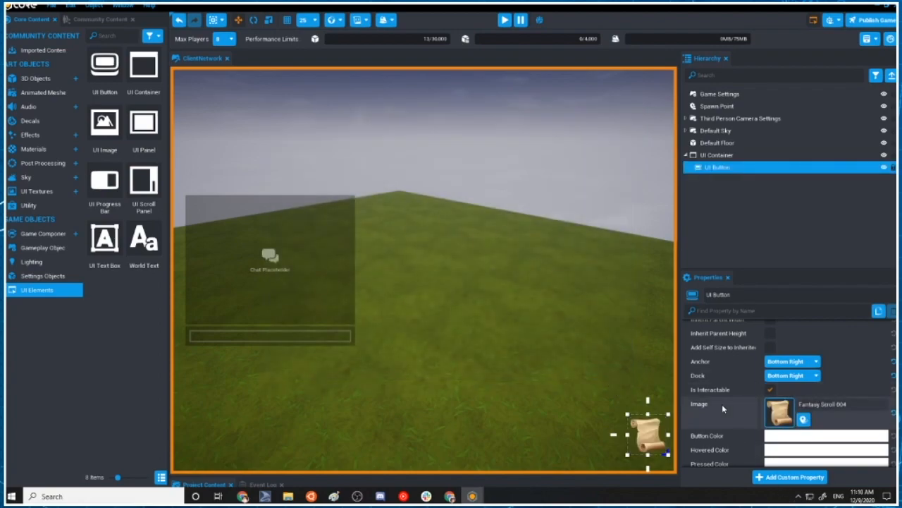
# Set the UI Button's Button Color to a light orange, about hex sRGB FFDF90FF, and start a preview of the game
pyautogui.click(842, 439)
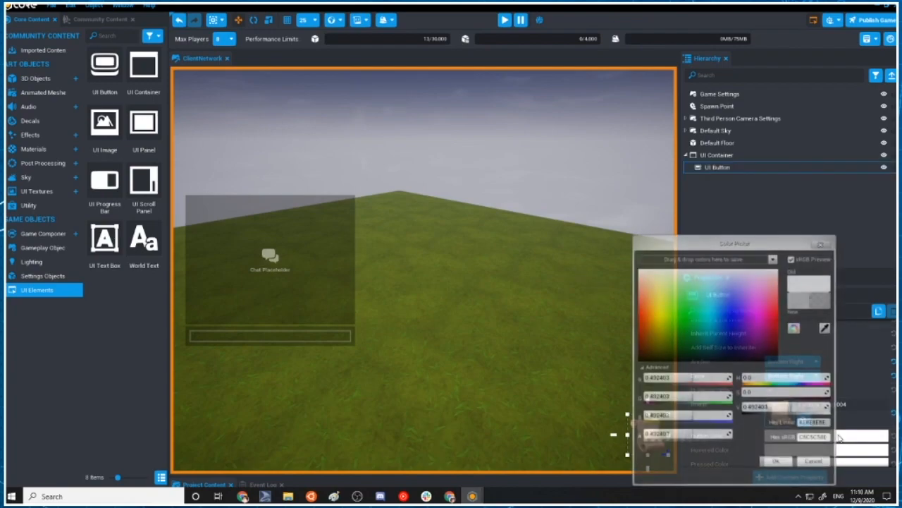
pyautogui.moveTo(674, 314); pyautogui.dragTo(653, 309)
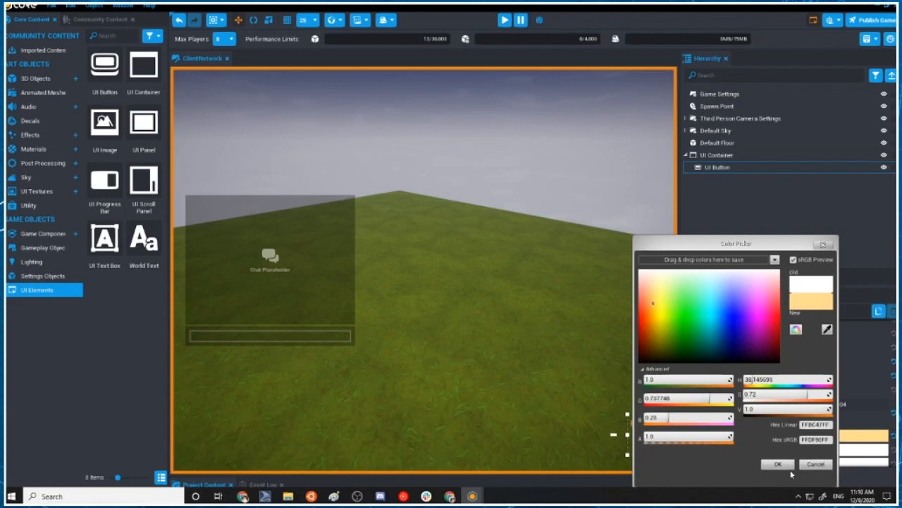
pyautogui.click(777, 463)
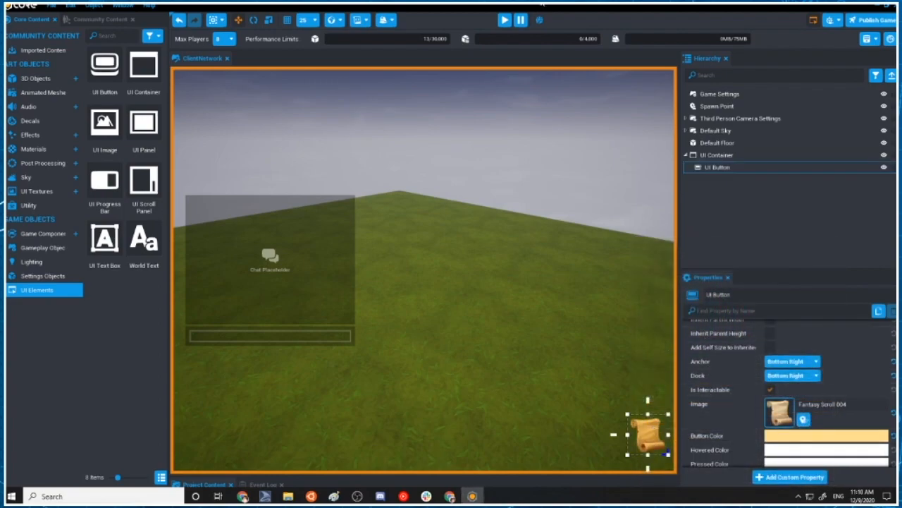
pyautogui.click(504, 21)
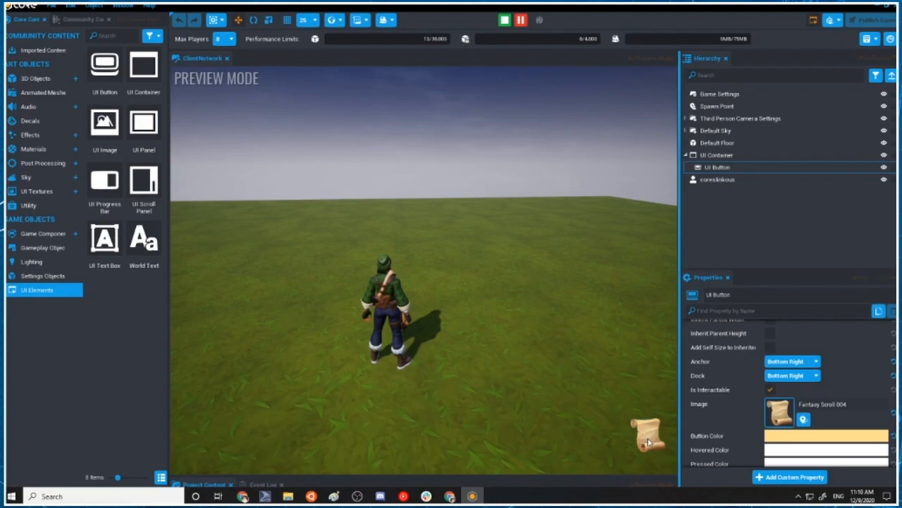
# Try to generate a Button Clicked/Hovered/Unhovered event script named VotingButtonScript - Client while the game preview is running
pyautogui.moveTo(500, 158); pyautogui.dragTo(551, 140)
pyautogui.click(717, 143)
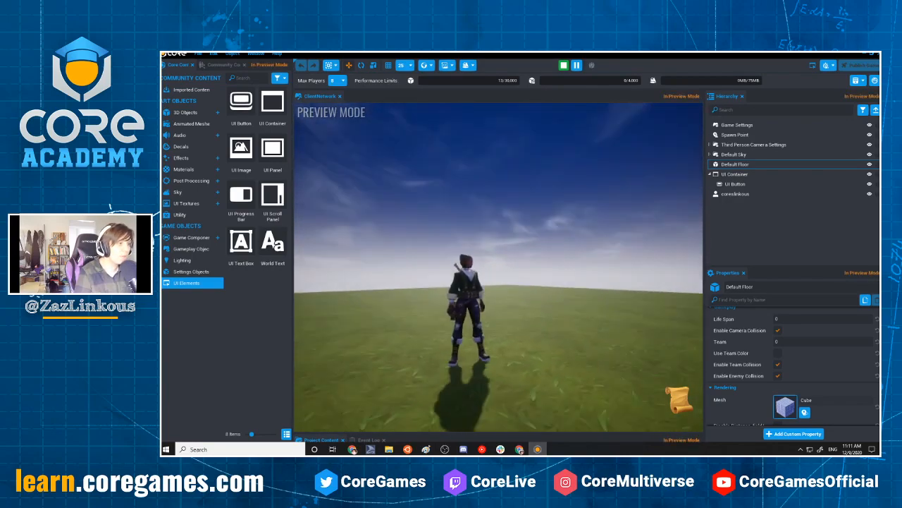
pyautogui.press('Tab')
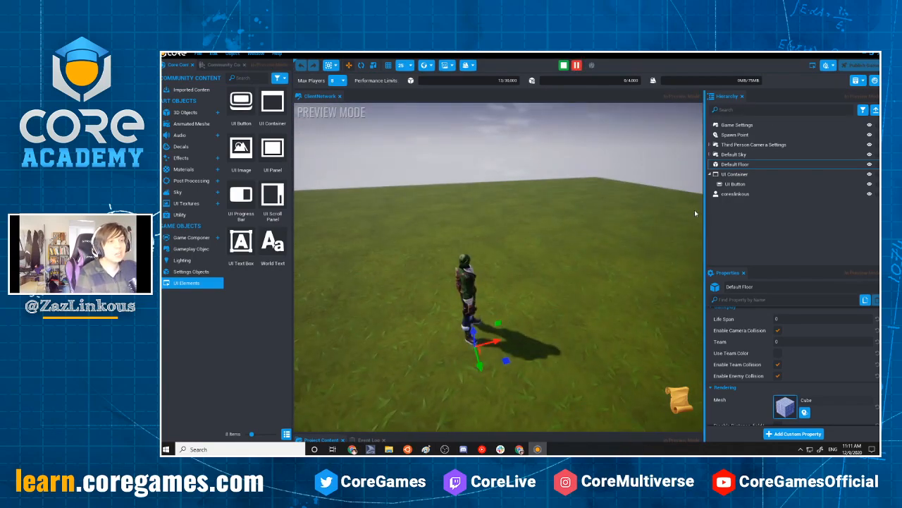
pyautogui.click(452, 65)
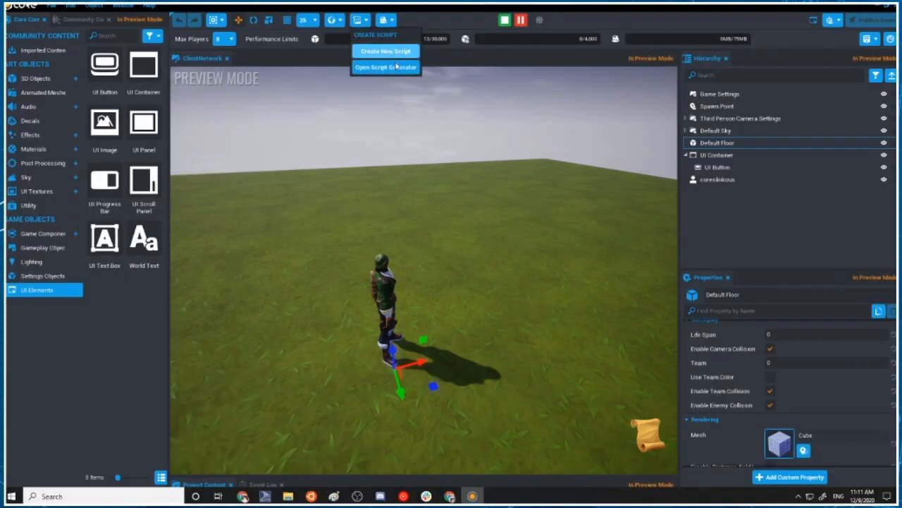
pyautogui.click(397, 65)
pyautogui.click(280, 113)
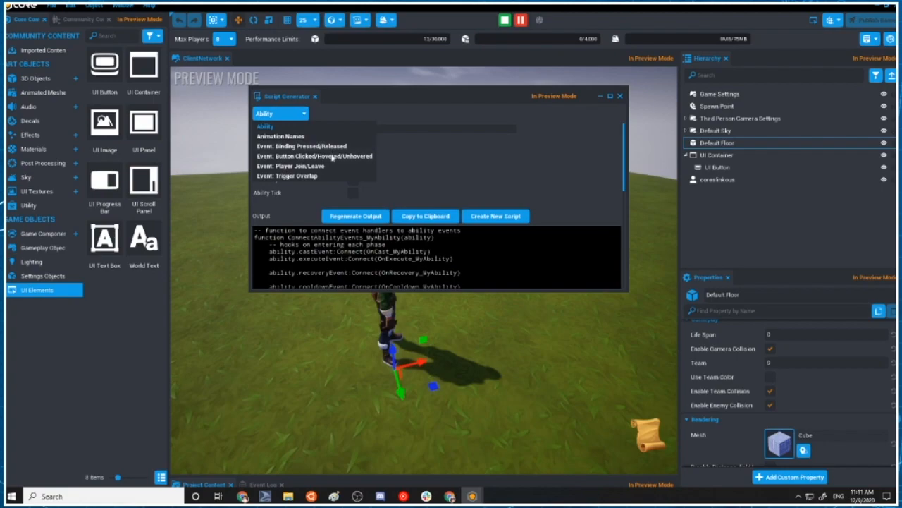
pyautogui.click(333, 156)
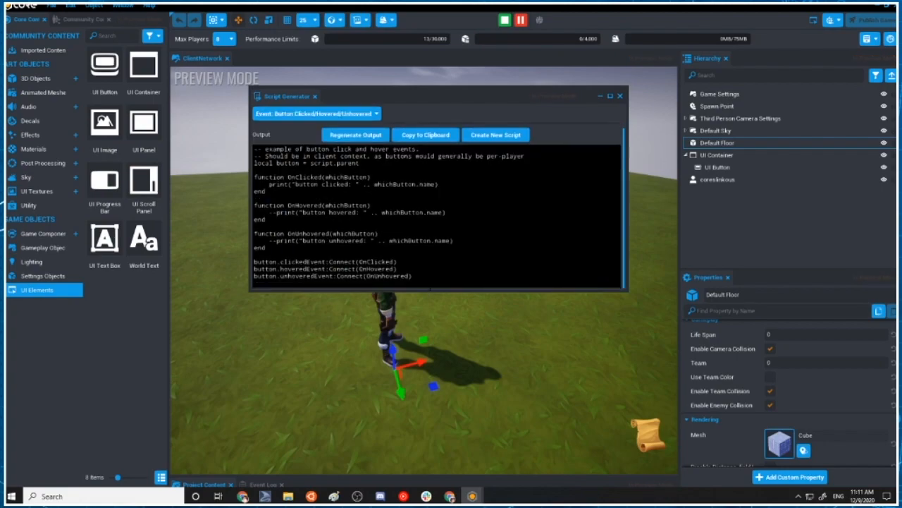
pyautogui.click(502, 134)
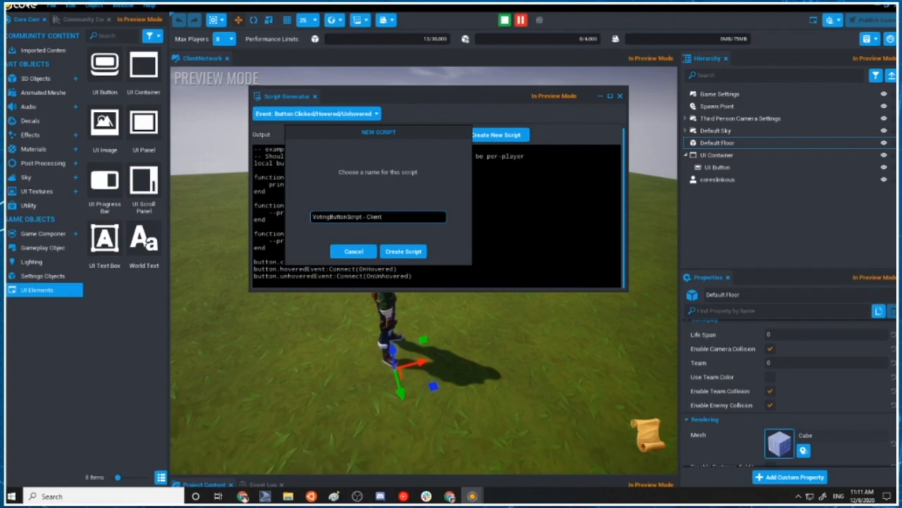
pyautogui.click(403, 251)
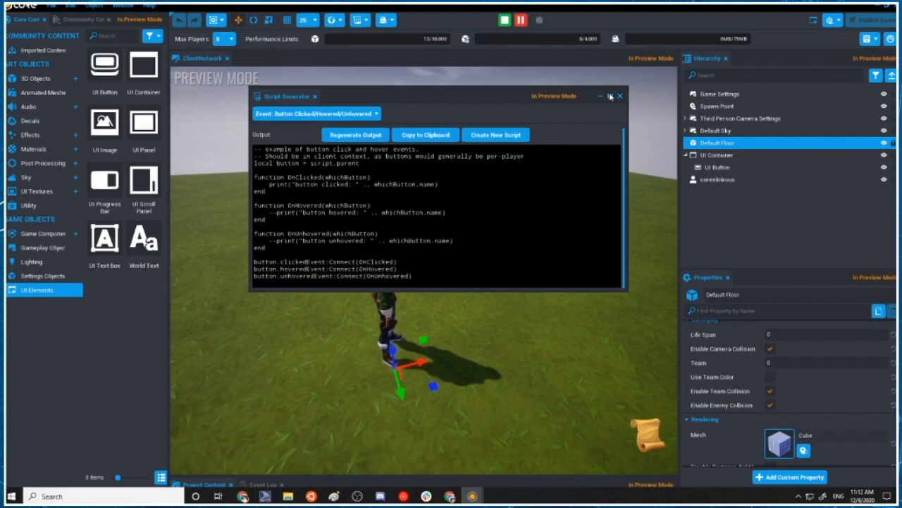
# Stop the preview, and wrap the UI Container in a new client context named UI Elements, expanded down to the UI Button
pyautogui.click(506, 22)
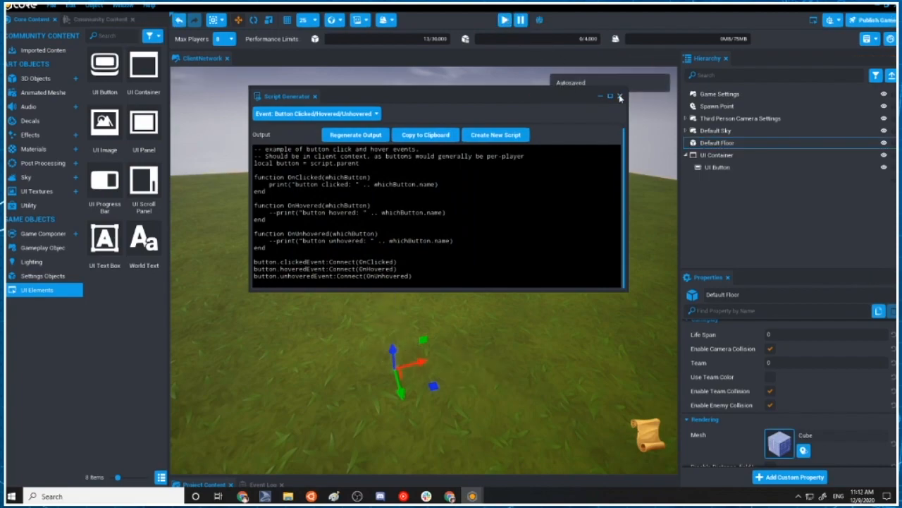
pyautogui.click(620, 97)
pyautogui.rightClick(730, 155)
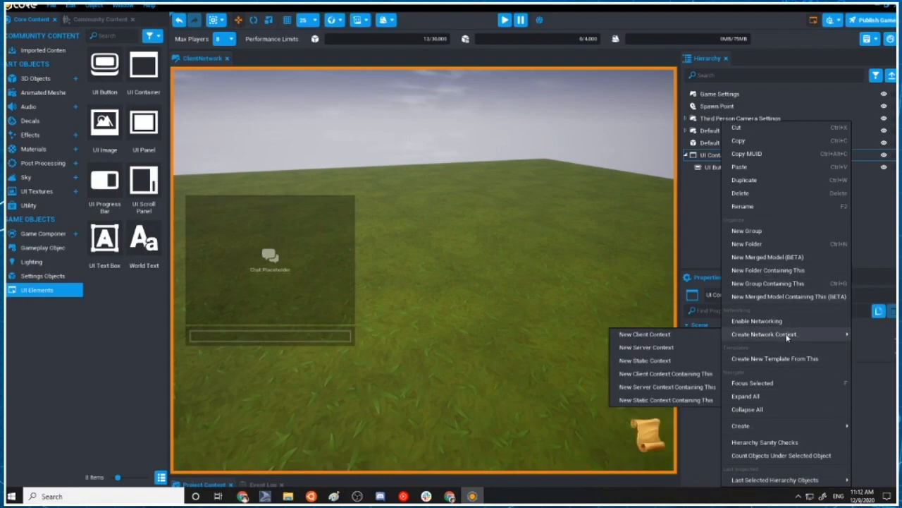
pyautogui.click(658, 373)
pyautogui.write('UI Elemen')
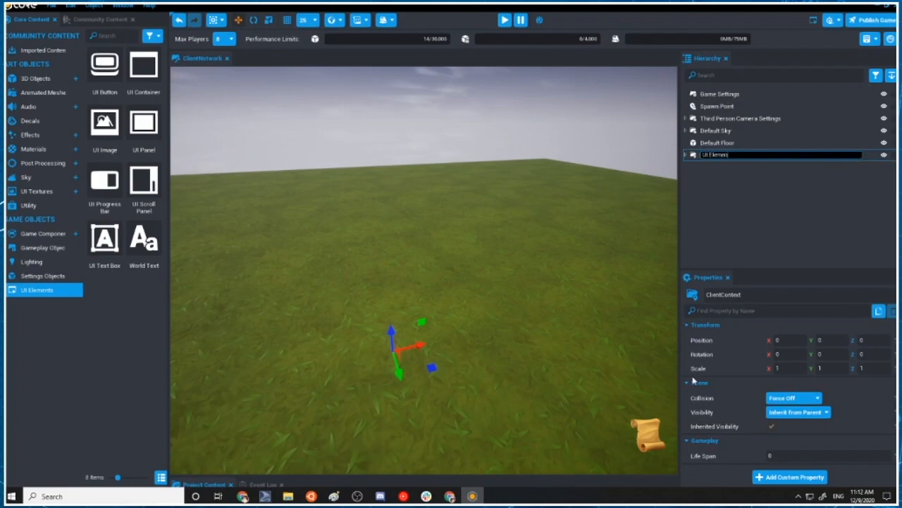
pyautogui.write('ts')
pyautogui.press('Return')
pyautogui.click(687, 155)
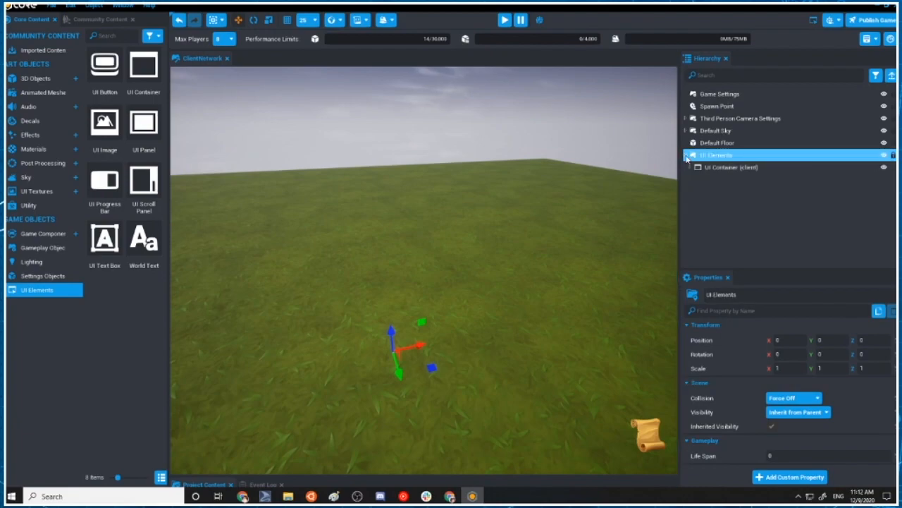
pyautogui.click(691, 167)
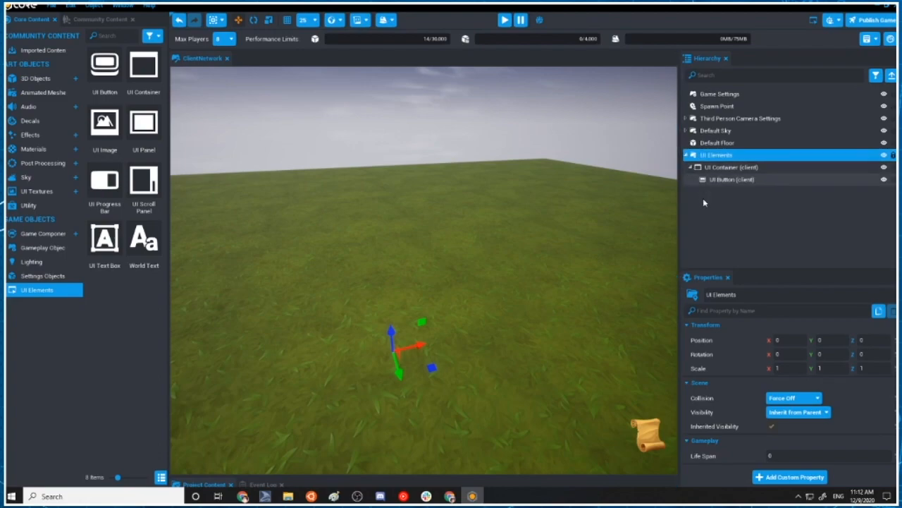
# Enlarge the project content area to show My Scripts, and save the project
pyautogui.click(577, 479)
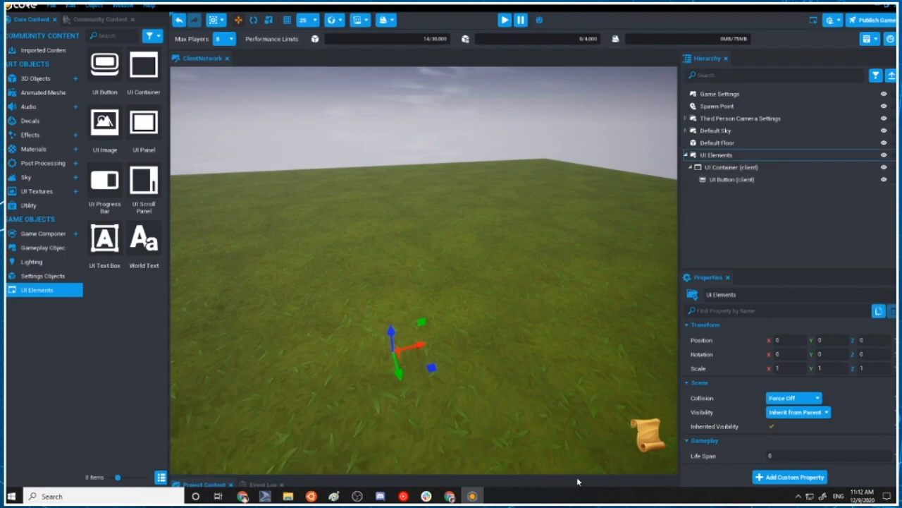
pyautogui.moveTo(576, 476); pyautogui.dragTo(580, 285)
pyautogui.click(237, 334)
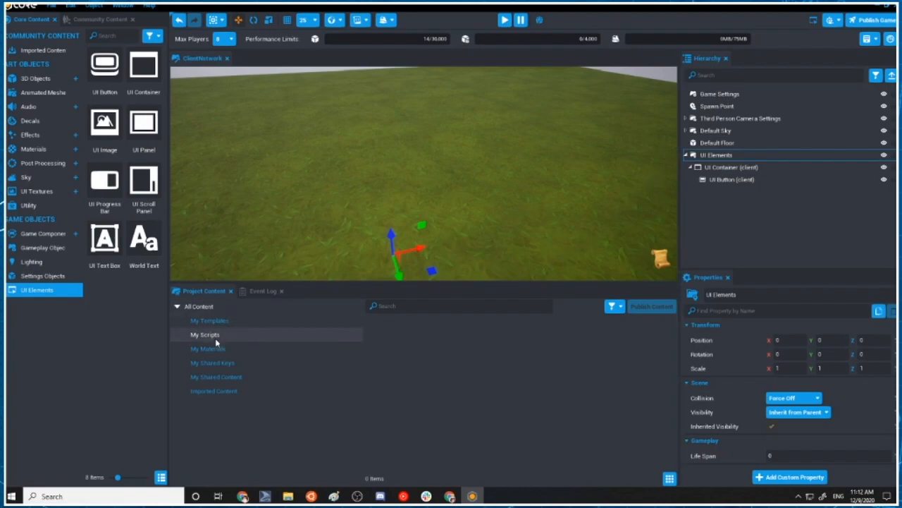
pyautogui.hotkey('ctrl', 's')
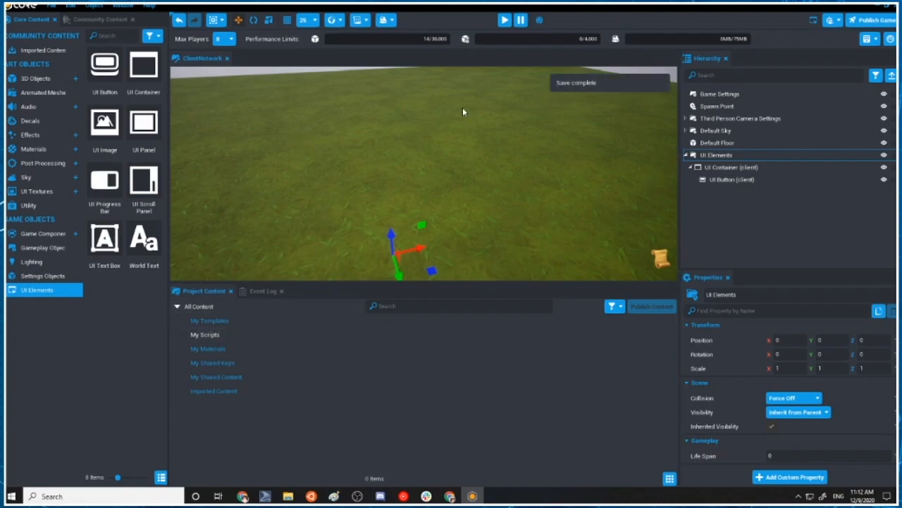
# Generate a script from the Button Clicked/Hovered/Unhovered event template and name it VotingButton - Client
pyautogui.click(359, 20)
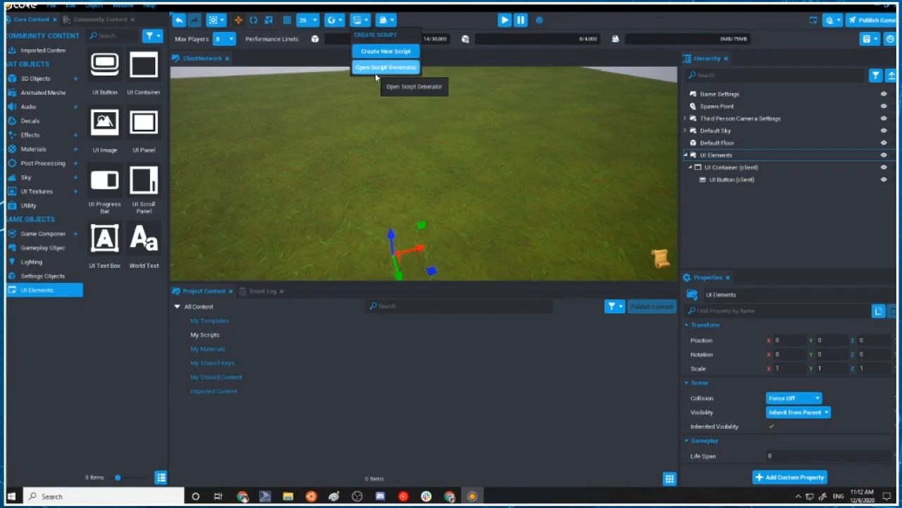
pyautogui.click(376, 70)
pyautogui.click(282, 114)
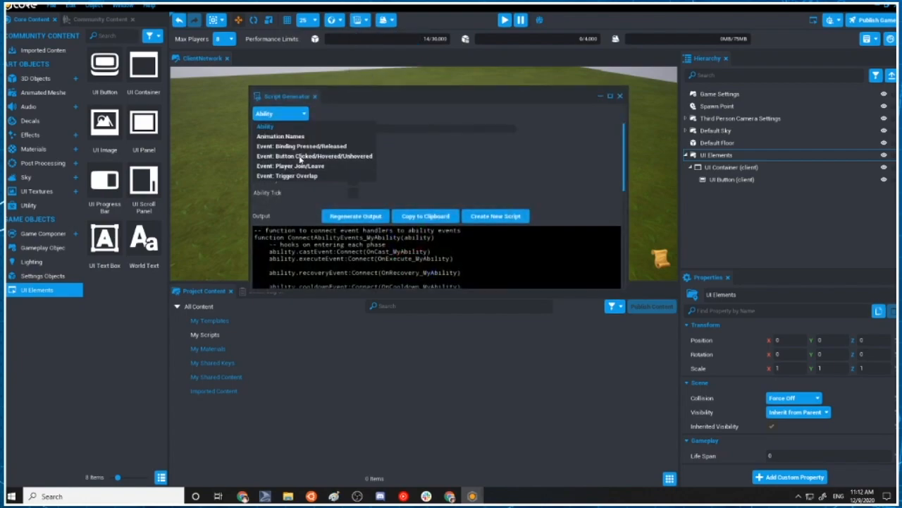
pyautogui.click(300, 156)
pyautogui.click(485, 140)
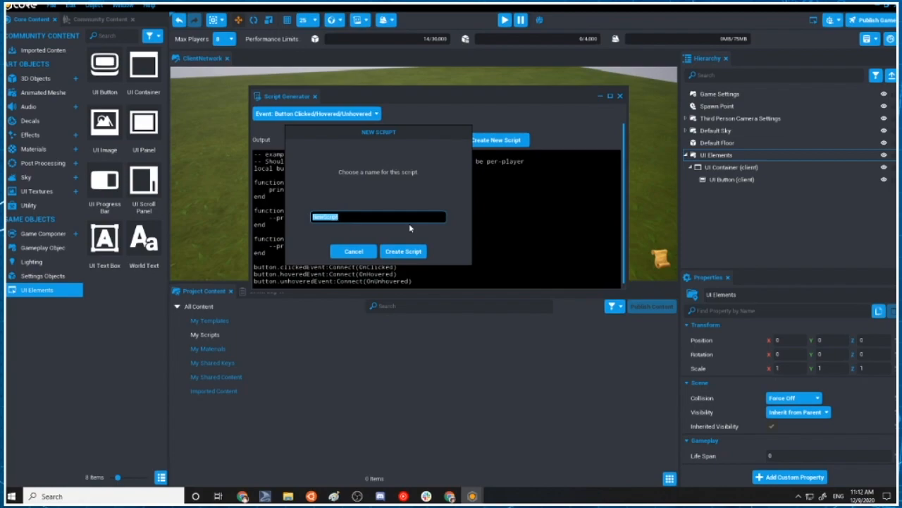
pyautogui.write('VotingButton - Client')
pyautogui.click(405, 252)
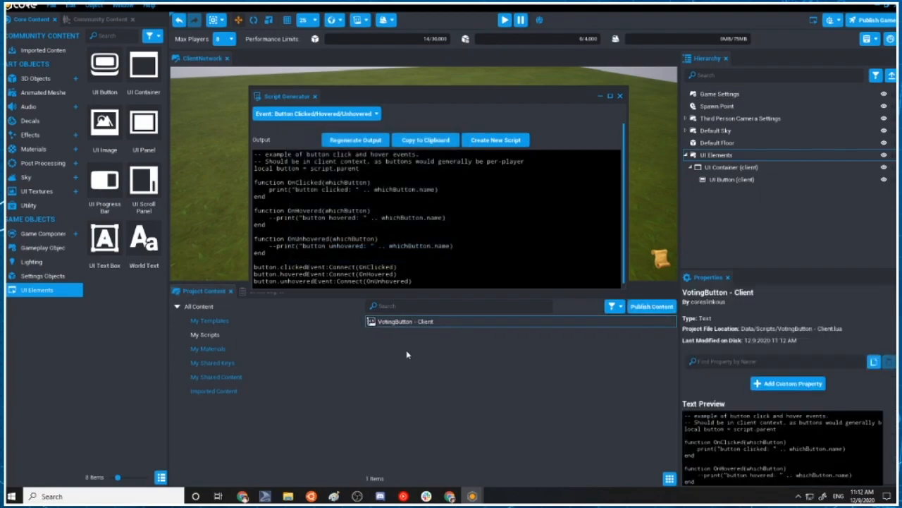
pyautogui.click(404, 351)
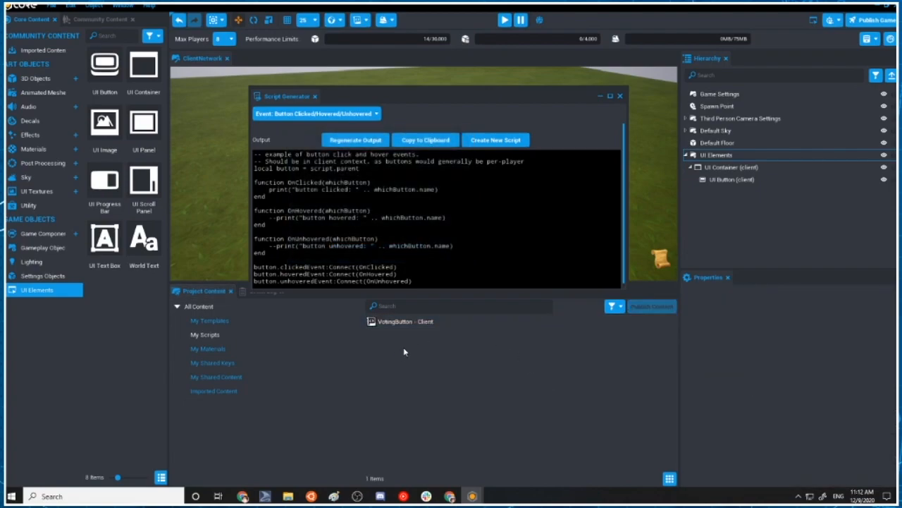
pyautogui.click(620, 96)
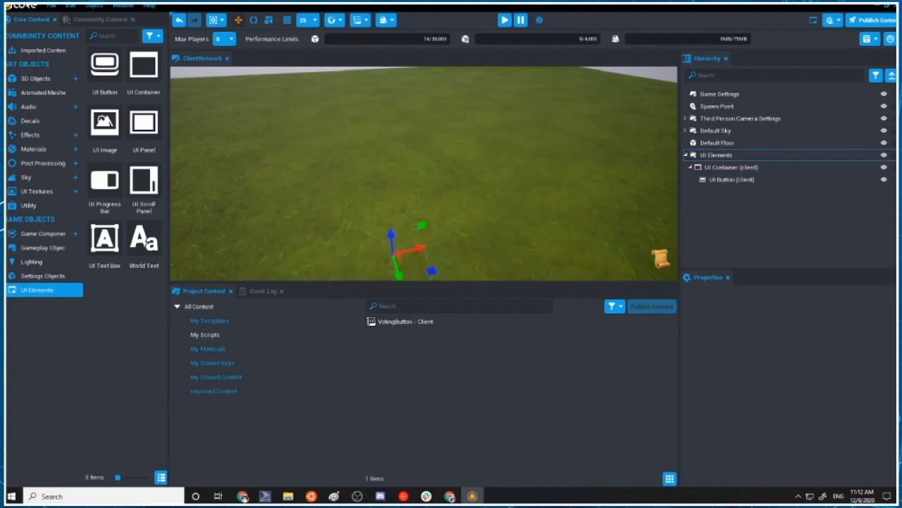
# Attach the VotingButton - Client script to the UI Button and open its code to review the button variable's declaration
pyautogui.moveTo(389, 321); pyautogui.dragTo(729, 182)
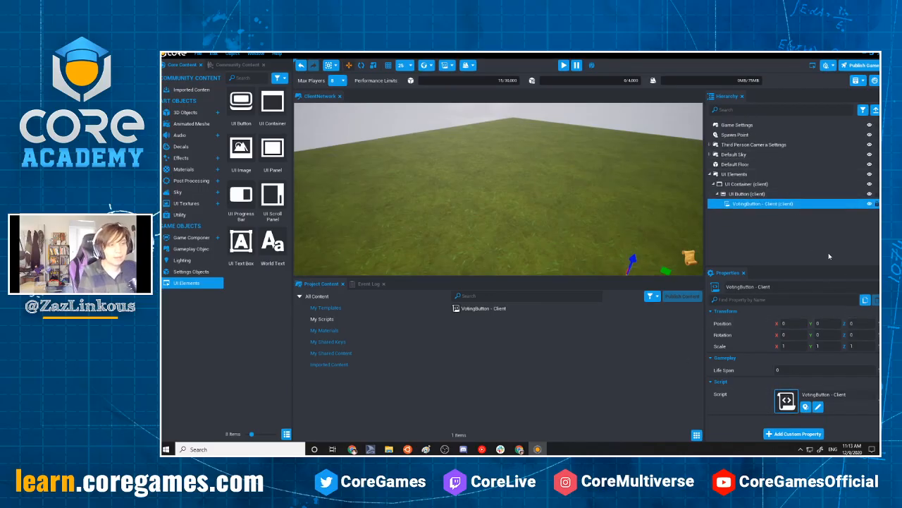
pyautogui.doubleClick(763, 203)
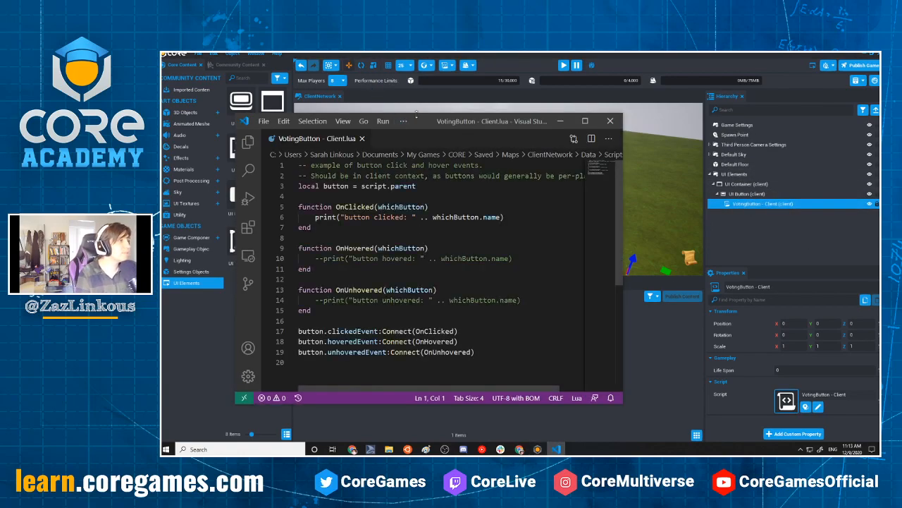
pyautogui.moveTo(414, 118); pyautogui.dragTo(545, 101)
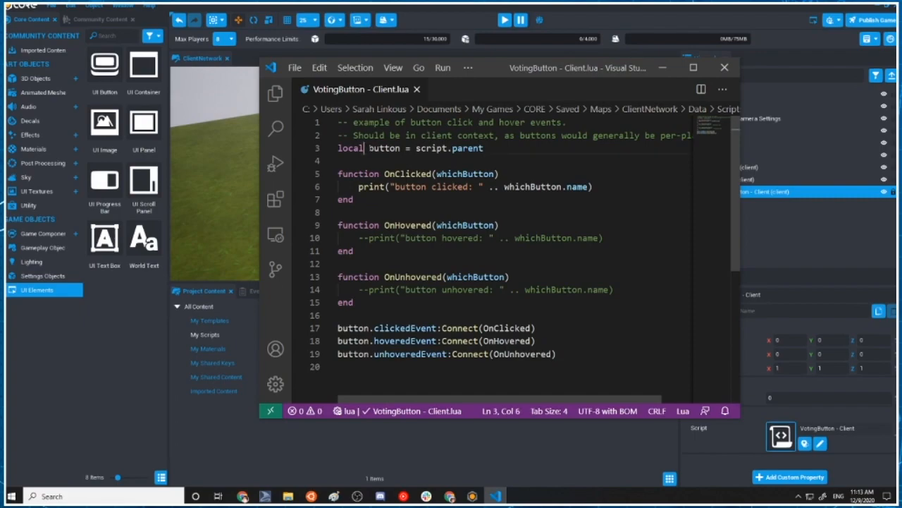
pyautogui.hotkey('ctrl', 'shift', 'Right')
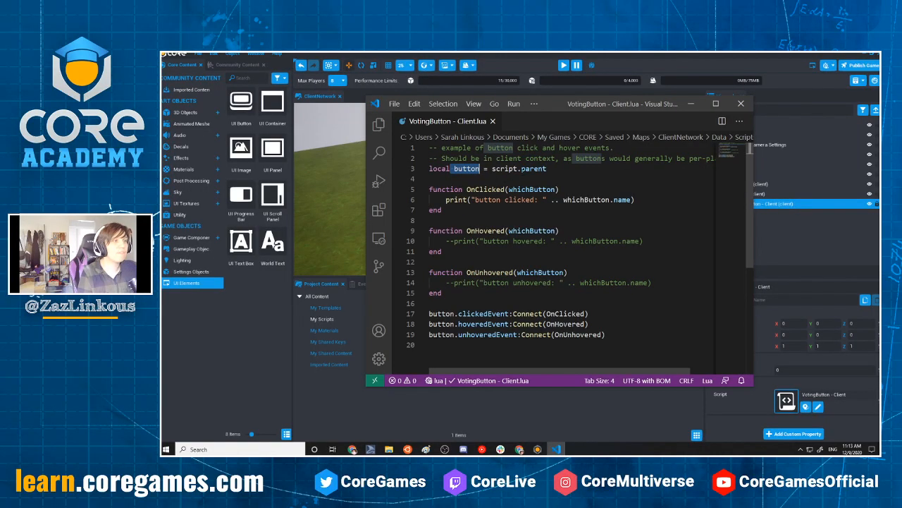
pyautogui.click(478, 148)
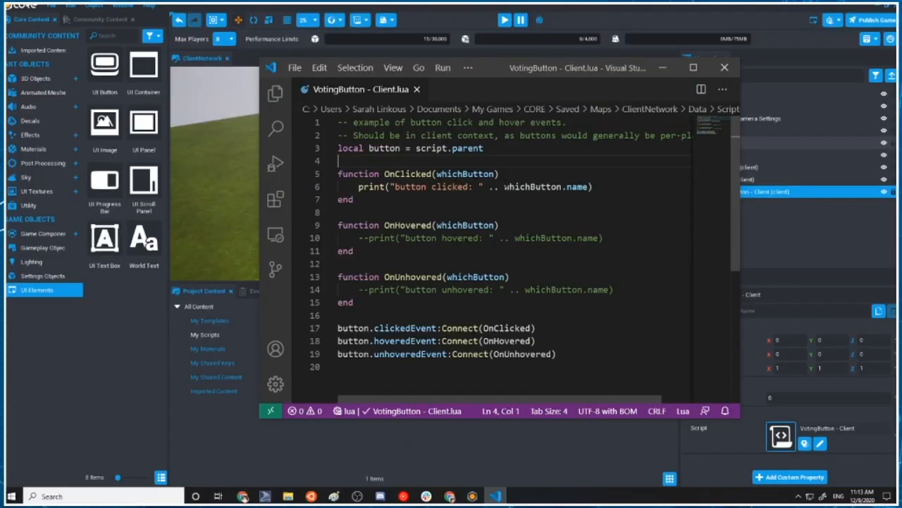
# Start a game preview with the script attached, and return to the script in Visual Studio Code
pyautogui.click(663, 67)
pyautogui.click(505, 20)
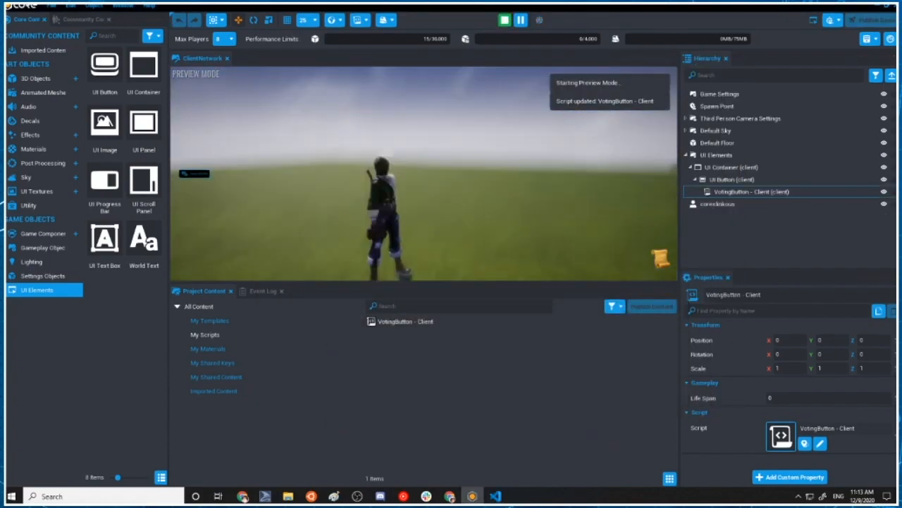
pyautogui.click(496, 496)
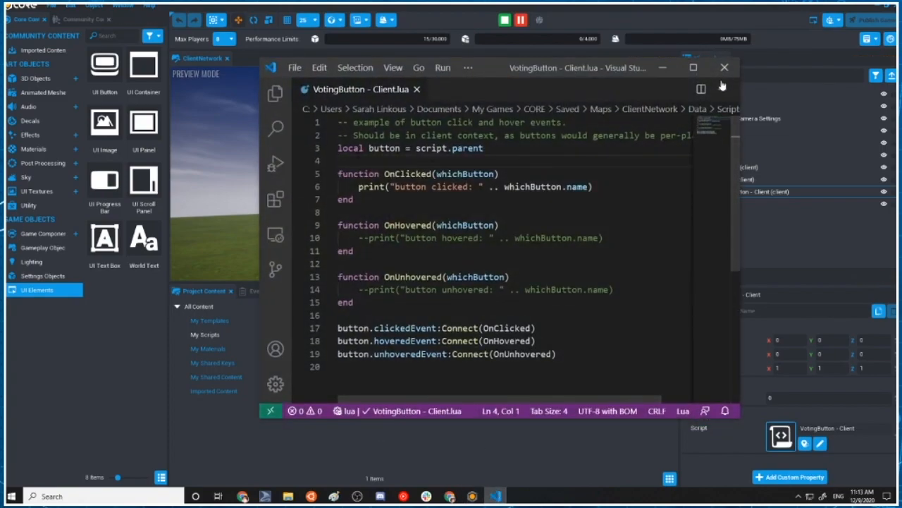
# Add the line UI.SetCursorVisible(true) below the button variable's declaration and save the script
pyautogui.press('Return')
pyautogui.press('Return')
pyautogui.press('Up')
pyautogui.write('U')
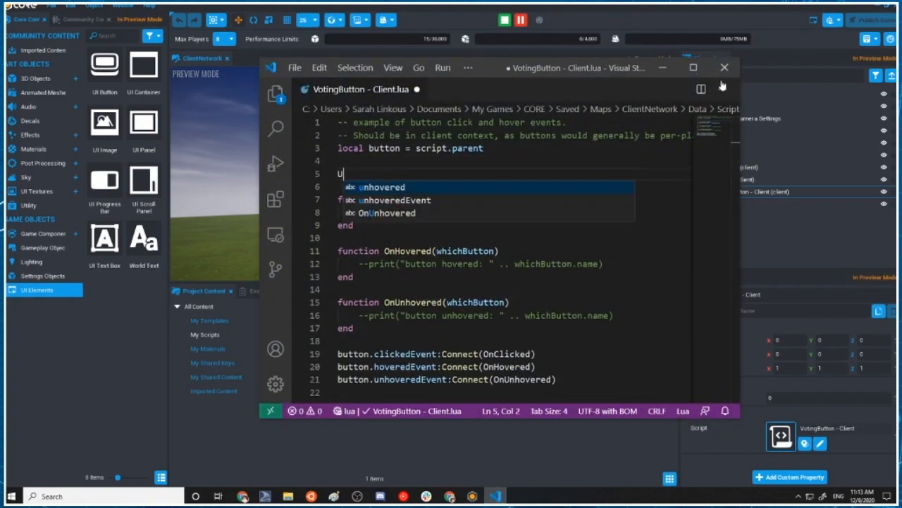
pyautogui.write('I.SetCursorVisible(true)')
pyautogui.hotkey('ctrl', 's')
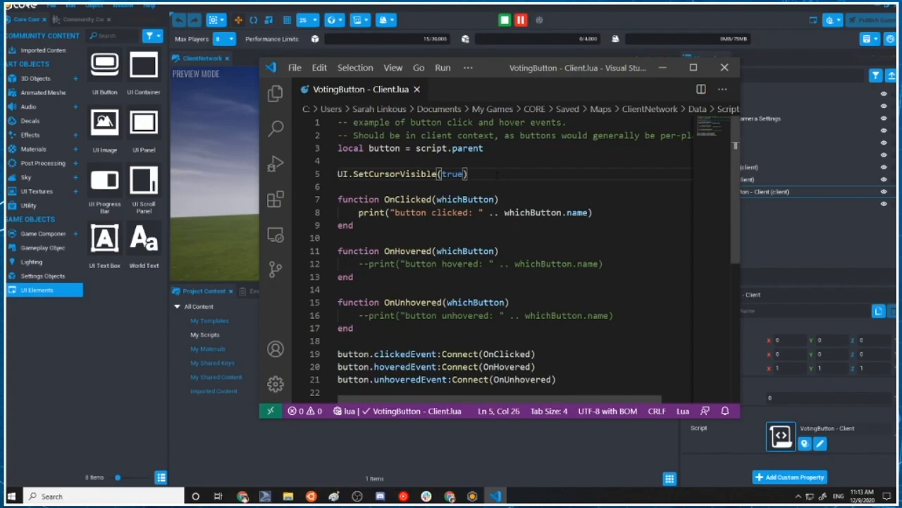
# Begin a second UI call by entering "UI." on a new line under the SetCursorVisible call
pyautogui.press('Return')
pyautogui.write('Ui.Set')
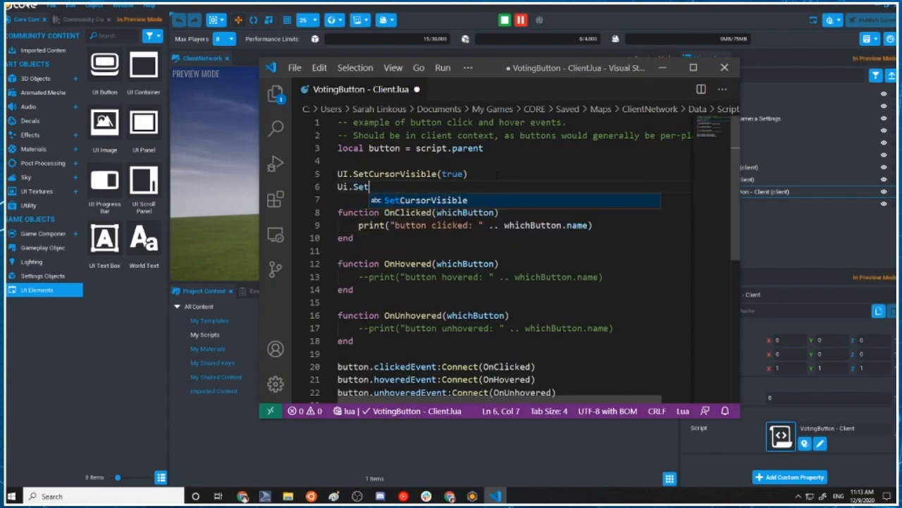
pyautogui.press('BackSpace')
pyautogui.press('BackSpace')
pyautogui.press('BackSpace')
pyautogui.press('BackSpace')
pyautogui.write('.')
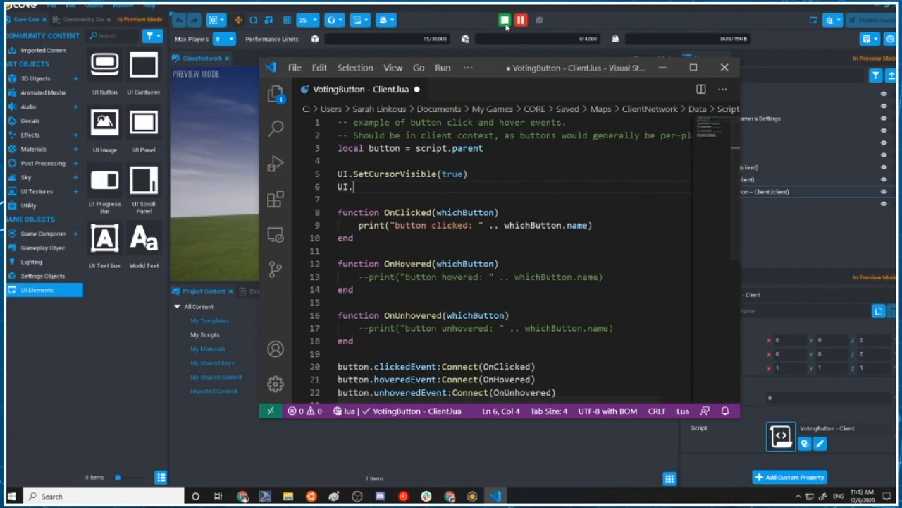
# Stop the game preview, and return to the script in a maximized Visual Studio Code window with enlarged text
pyautogui.click(505, 21)
pyautogui.click(495, 495)
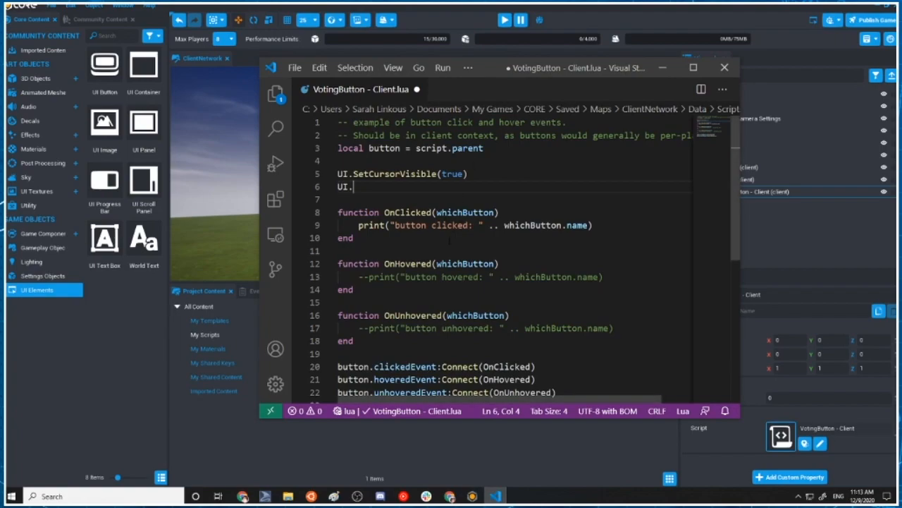
pyautogui.hotkey('ctrl', '=')
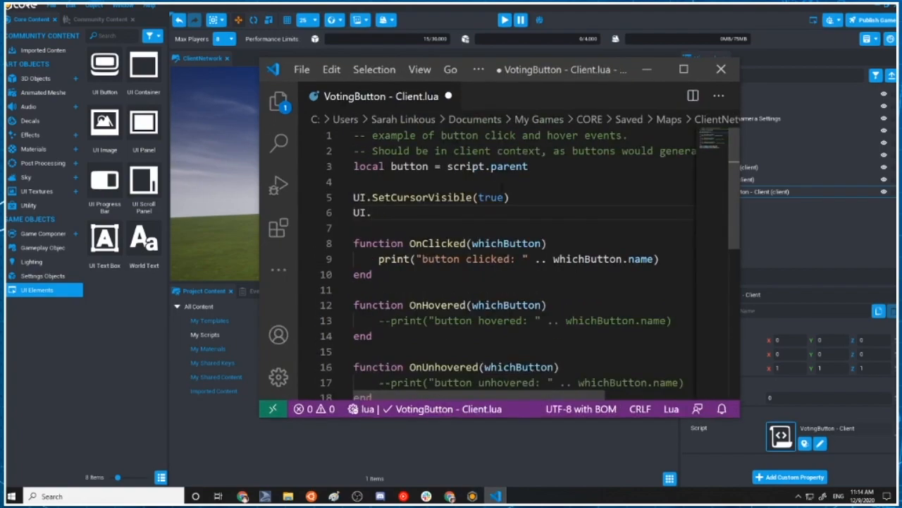
pyautogui.hotkey('ctrl', '=')
pyautogui.click(673, 72)
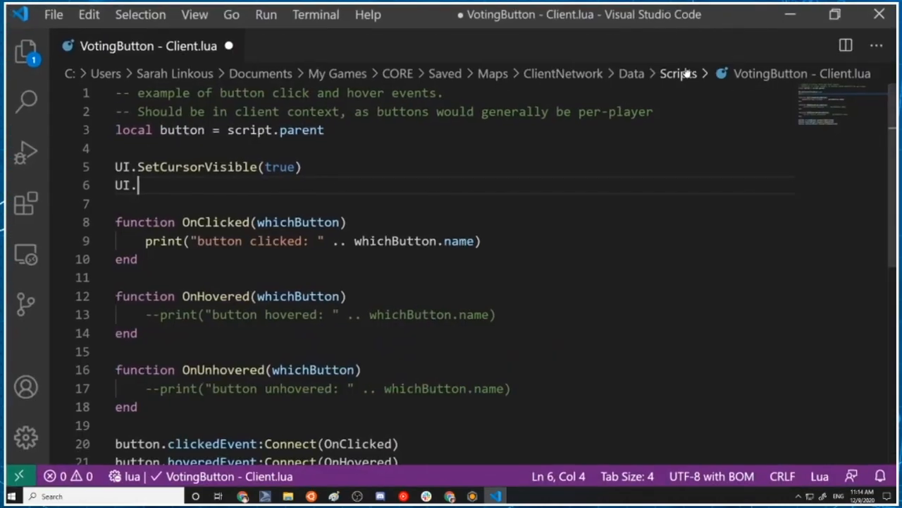
# Complete the second UI call on line 6 as the function enabling cursor interaction with the UI, passing true
pyautogui.hotkey('ctrl', '-')
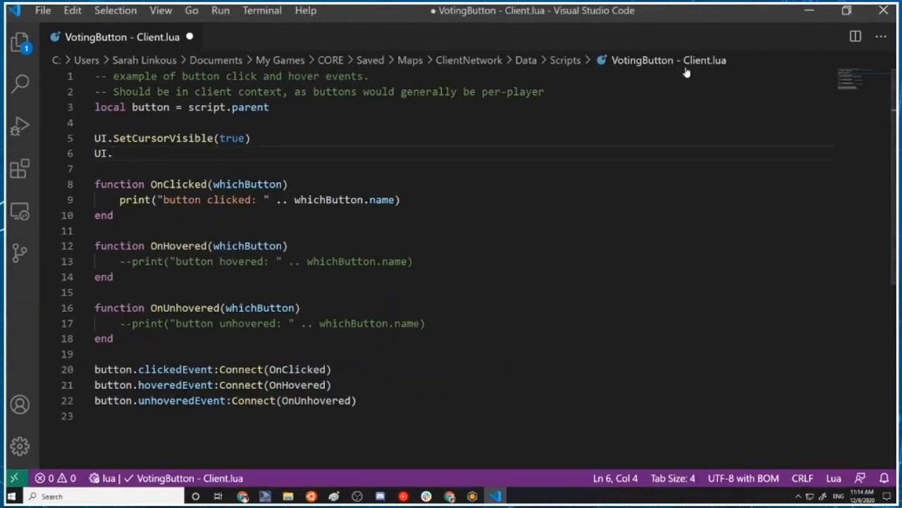
pyautogui.hotkey('ctrl', '=')
pyautogui.hotkey('ctrl', '=')
pyautogui.write('Set')
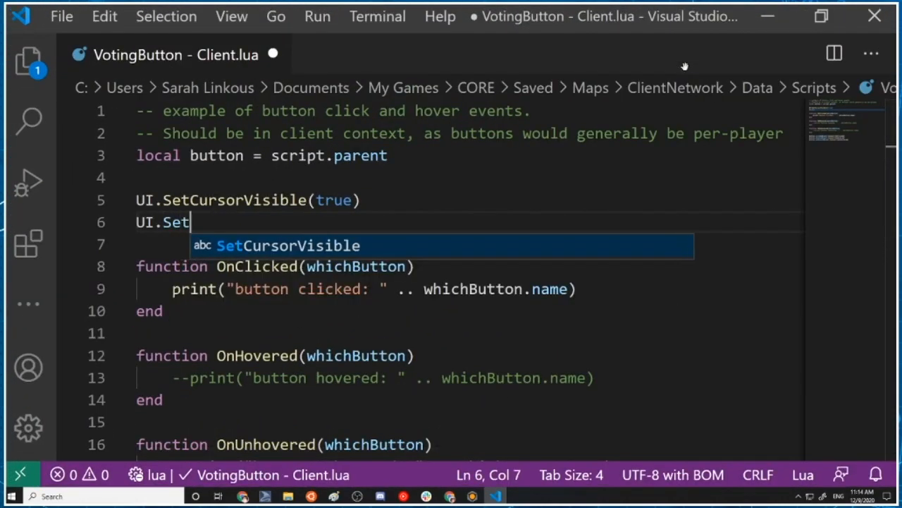
pyautogui.write('CanS')
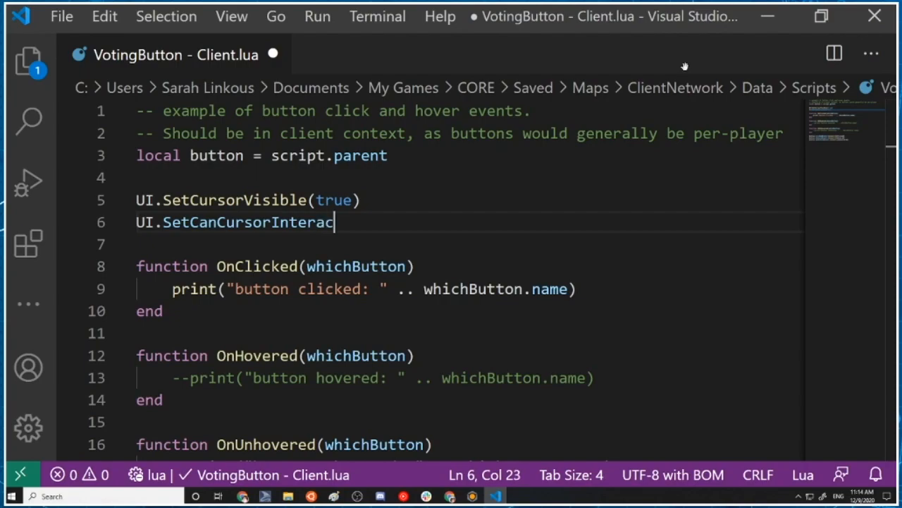
pyautogui.write('(true')
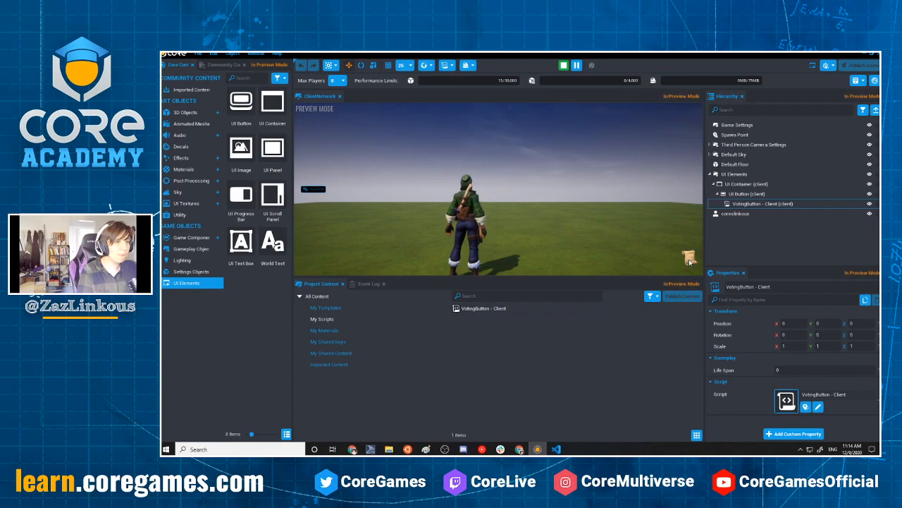
# Show the event log, test the scroll button with repeated presses in the game preview, and end the preview
pyautogui.click(369, 284)
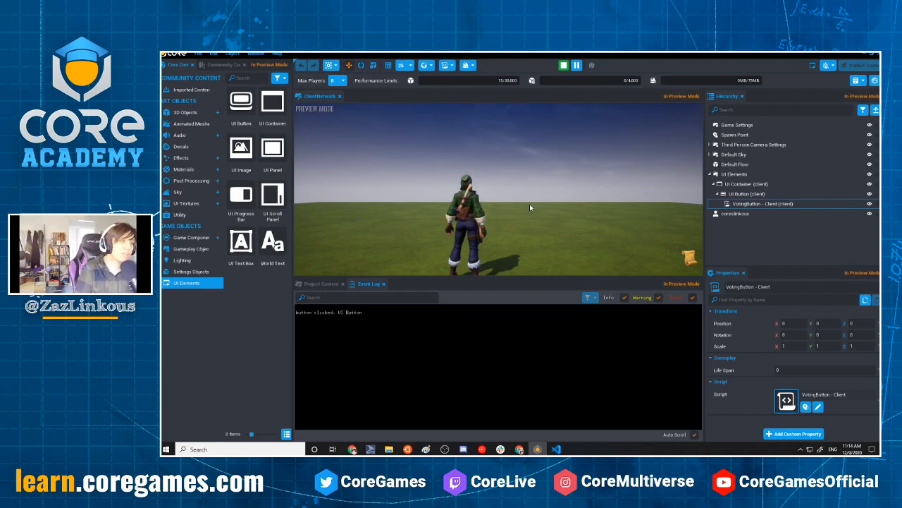
pyautogui.doubleClick(688, 256)
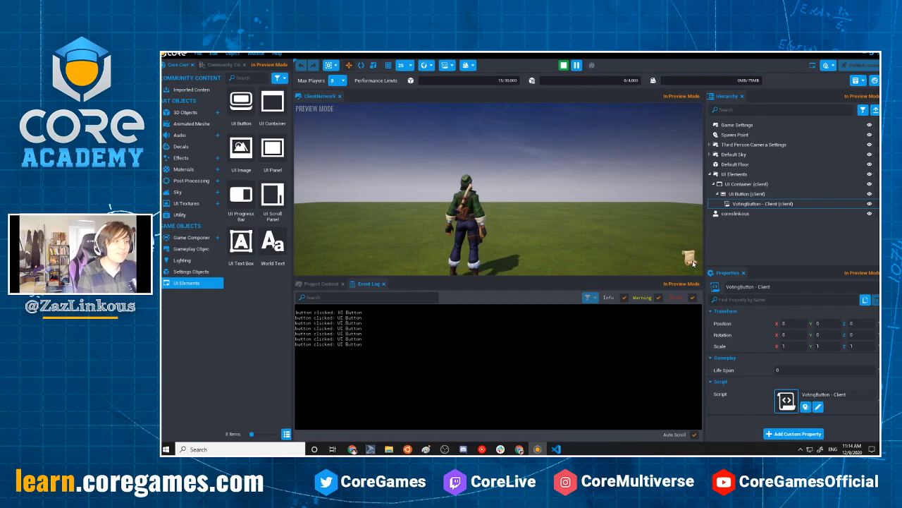
pyautogui.click(691, 261)
pyautogui.click(686, 256)
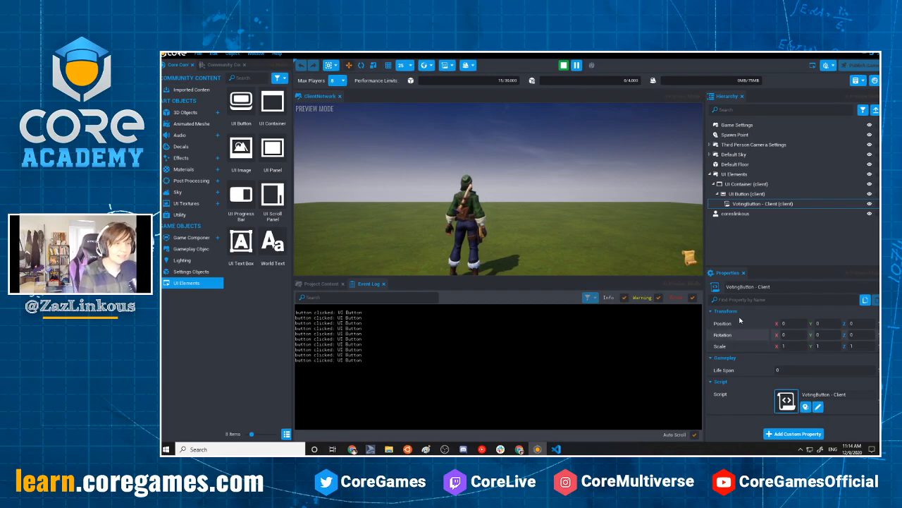
pyautogui.click(568, 66)
# Set the UI Button's Pressed Color to a dark yellow-brown (hex sRGB 817400FF)
pyautogui.click(688, 257)
pyautogui.scroll(-2, 791, 365)
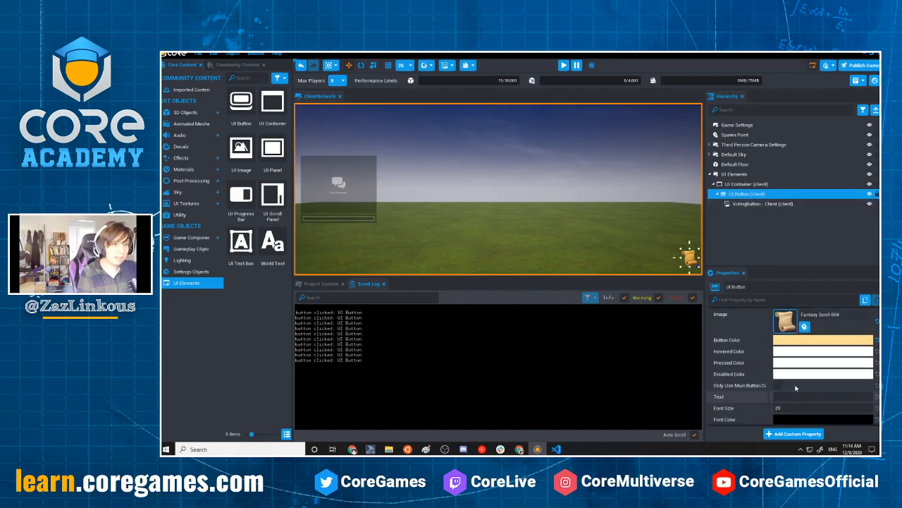
pyautogui.click(791, 364)
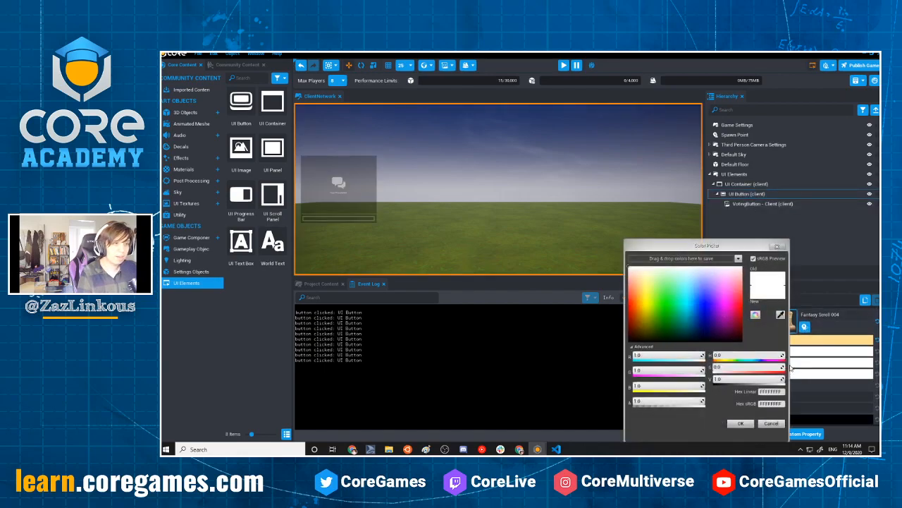
pyautogui.moveTo(643, 311); pyautogui.dragTo(644, 333)
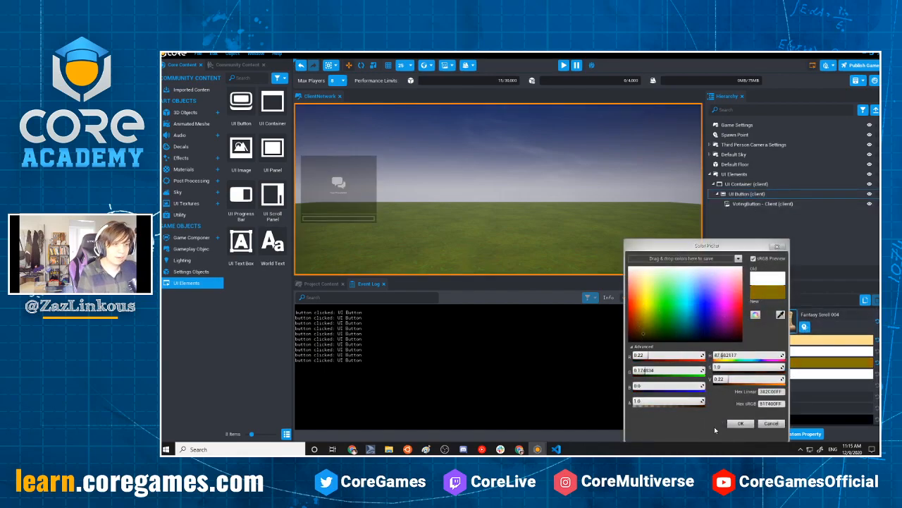
pyautogui.click(740, 423)
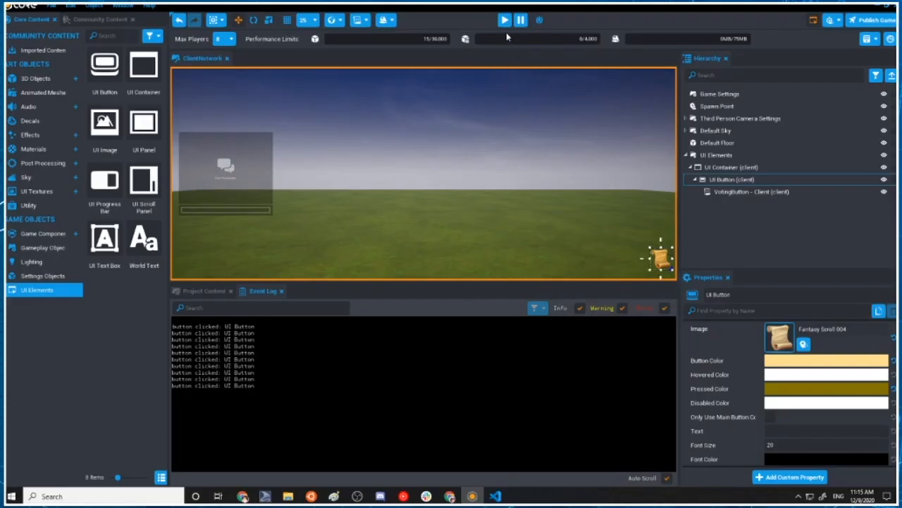
# Preview the game, test the scroll button's pressed color several times, and stop the preview
pyautogui.click(564, 65)
pyautogui.click(660, 258)
pyautogui.click(661, 263)
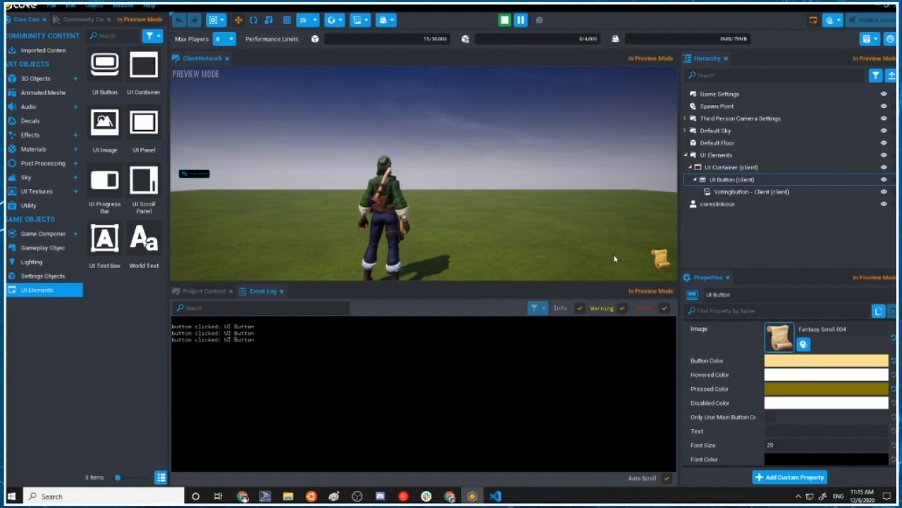
pyautogui.click(663, 261)
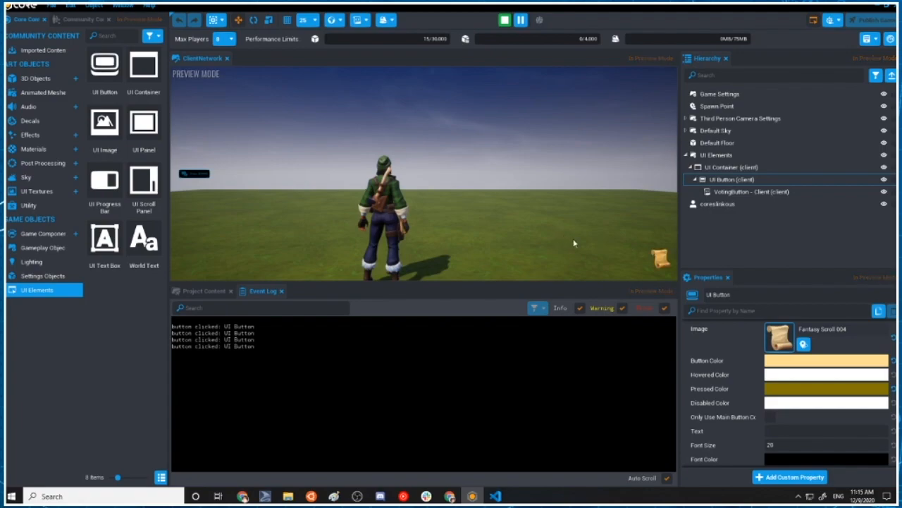
pyautogui.click(664, 253)
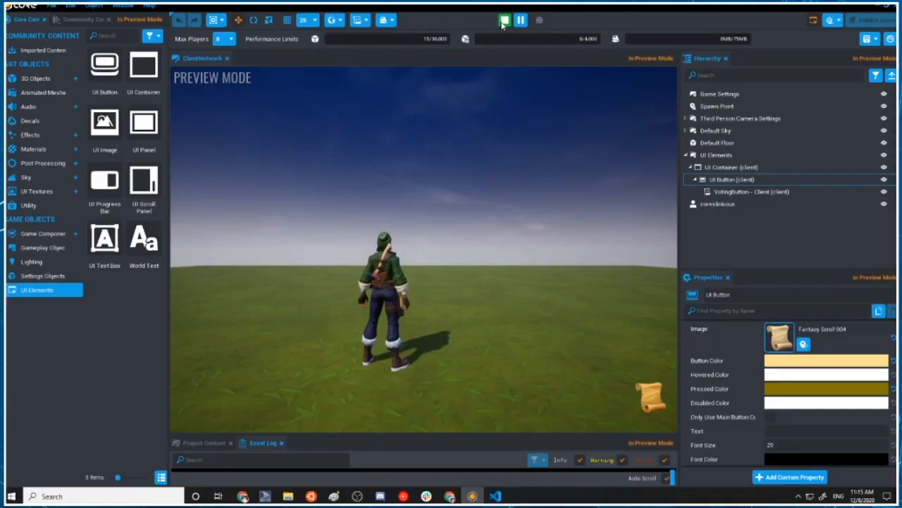
pyautogui.click(563, 65)
# Add a UI Panel to the UI Container and set its Anchor and Dock to Middle Center
pyautogui.moveTo(143, 124); pyautogui.dragTo(399, 212)
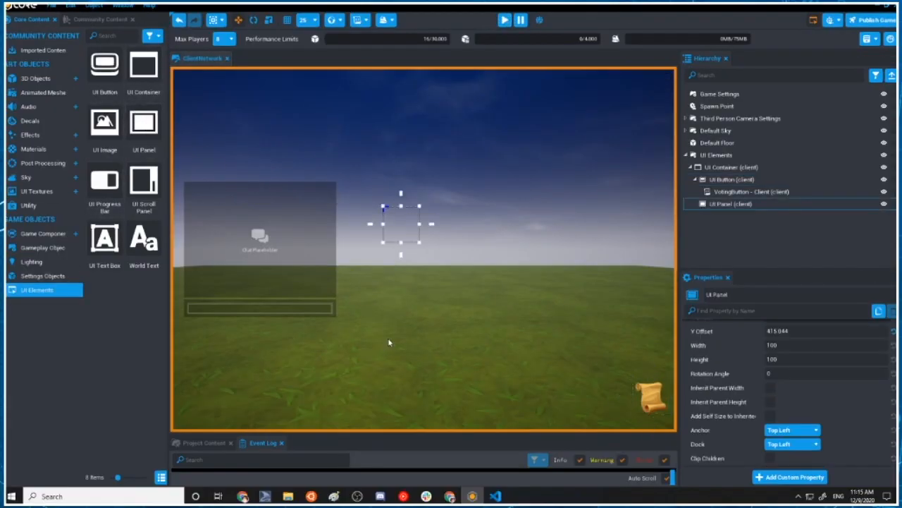
pyautogui.click(796, 431)
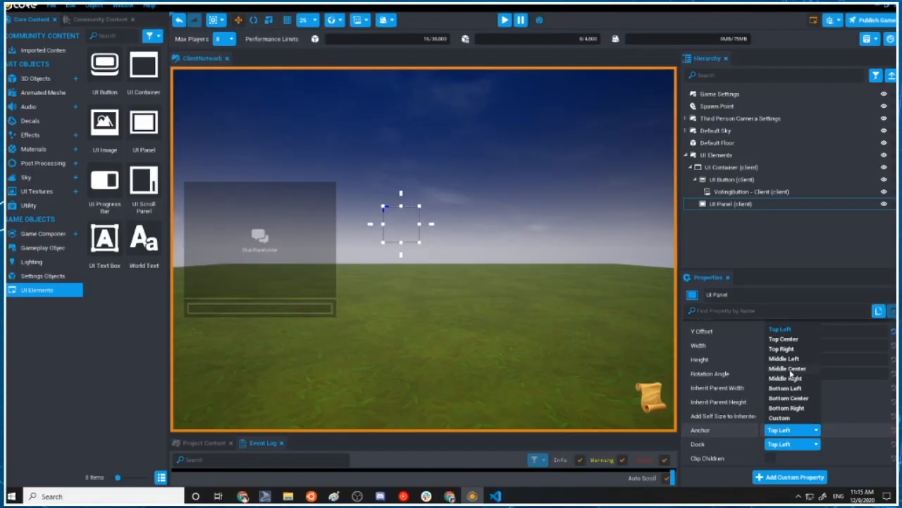
pyautogui.click(791, 347)
pyautogui.click(811, 408)
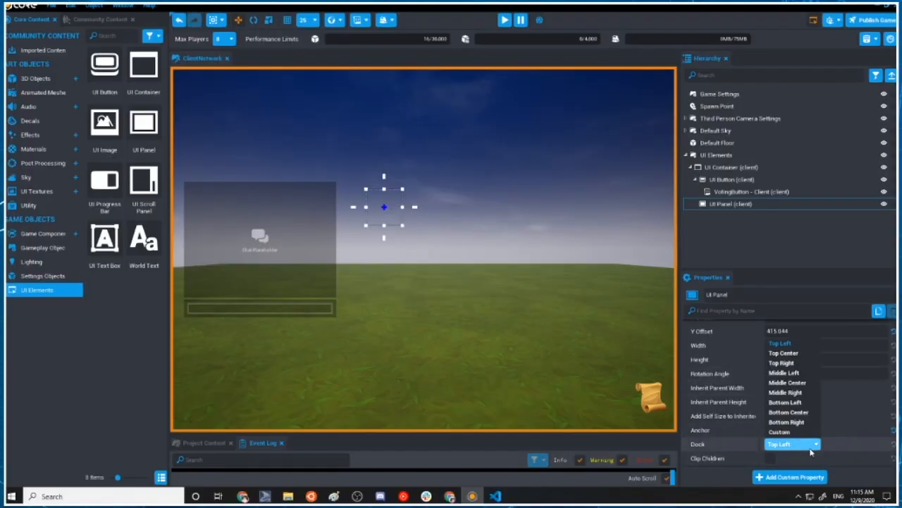
pyautogui.click(786, 422)
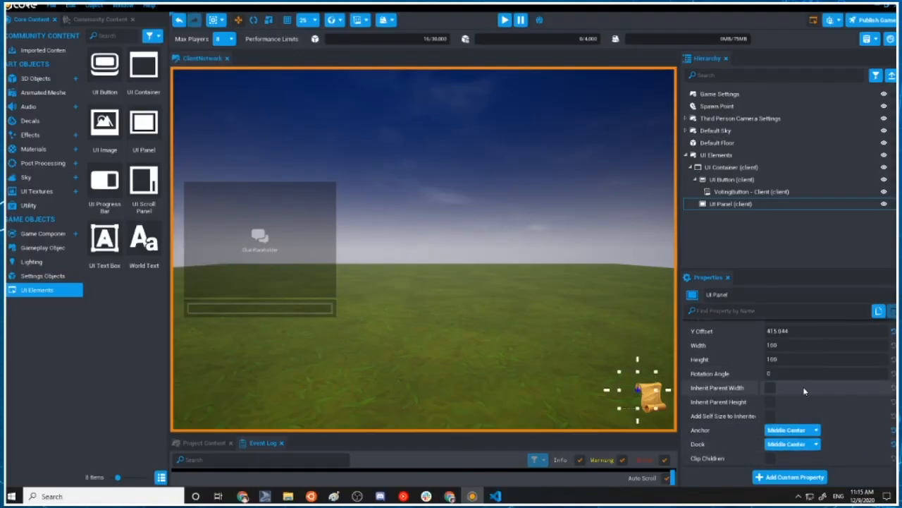
# Reset the UI Panel's X Offset and Y Offset to their default of 0
pyautogui.scroll(3, 825, 420)
pyautogui.scroll(-3, 824, 421)
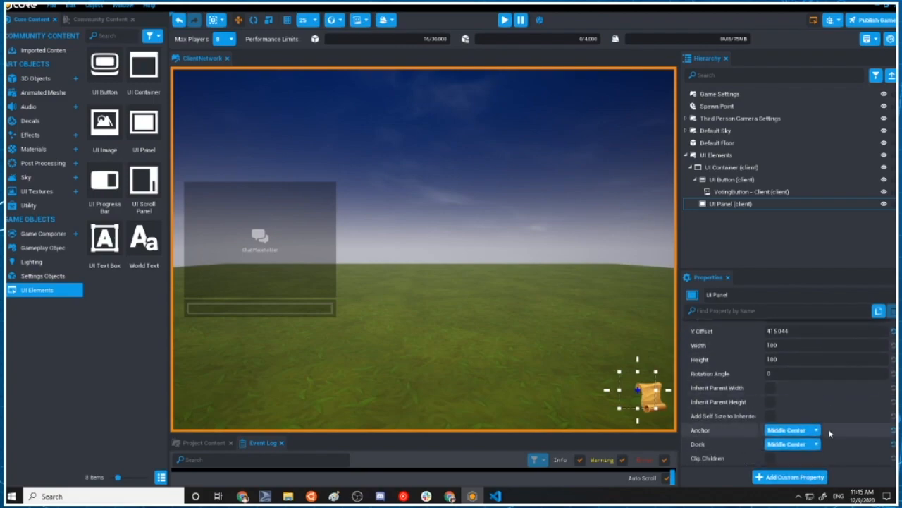
pyautogui.scroll(3, 825, 421)
pyautogui.click(892, 362)
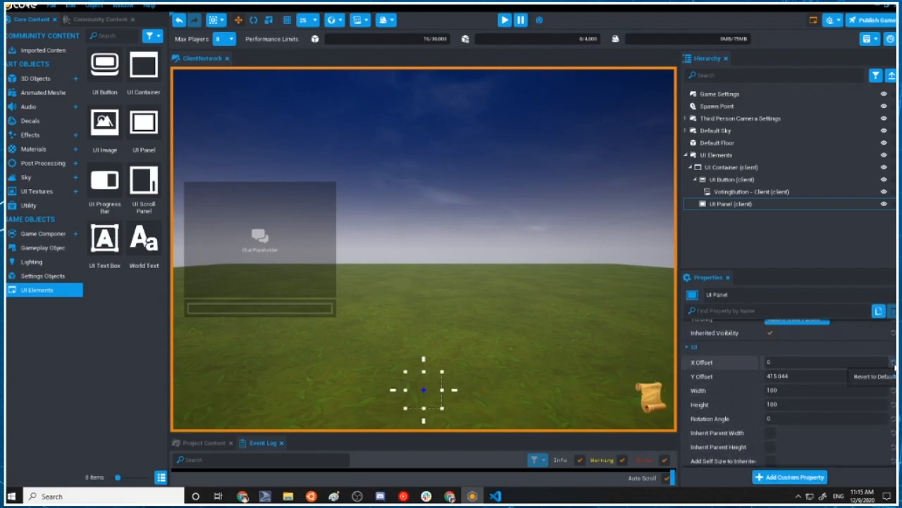
pyautogui.click(893, 376)
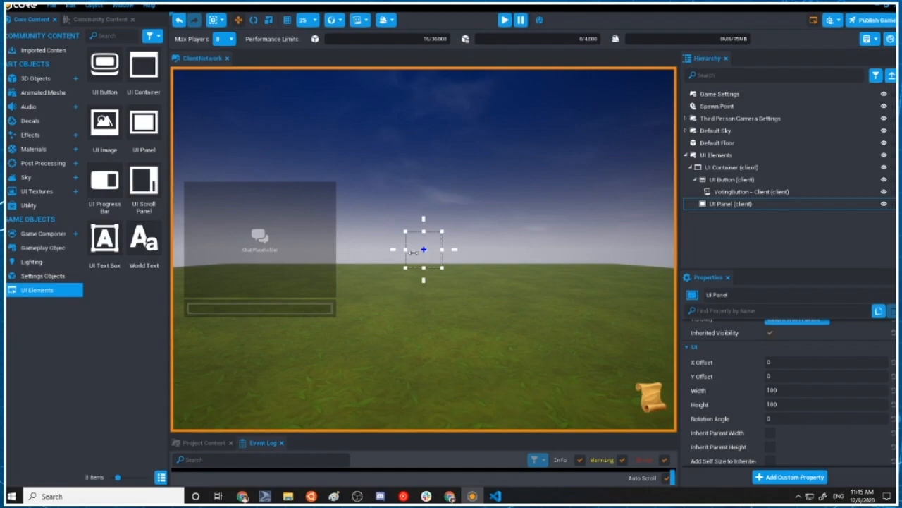
# Set the UI Panel's Width to 300 and its Height to 800
pyautogui.scroll(-1, 748, 361)
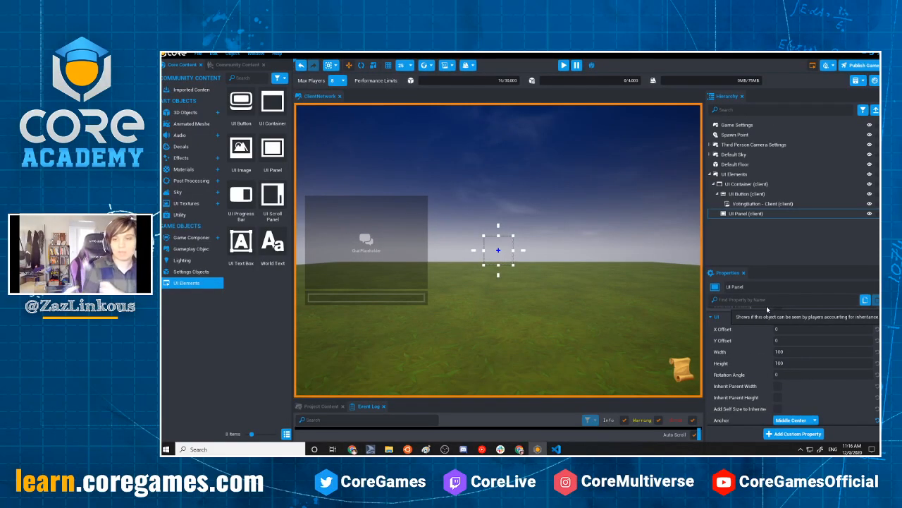
pyautogui.moveTo(792, 352); pyautogui.dragTo(414, 383)
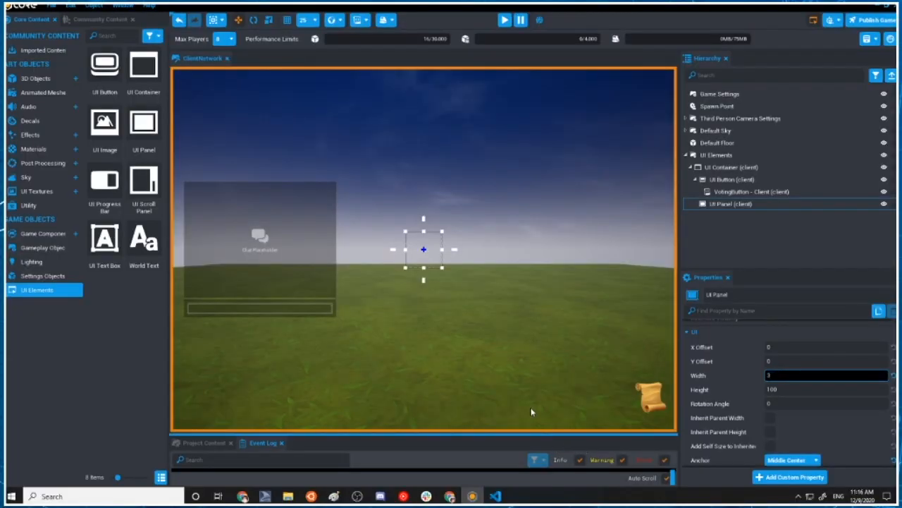
pyautogui.click(847, 435)
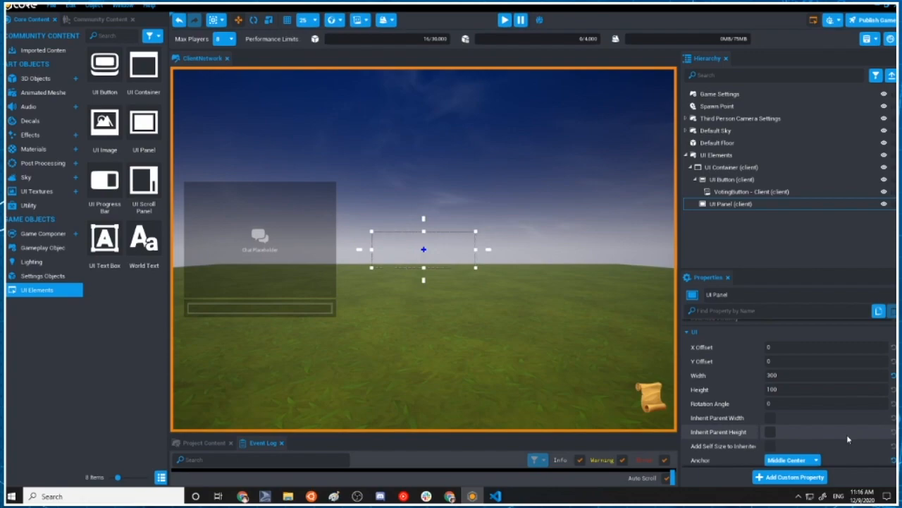
pyautogui.click(805, 388)
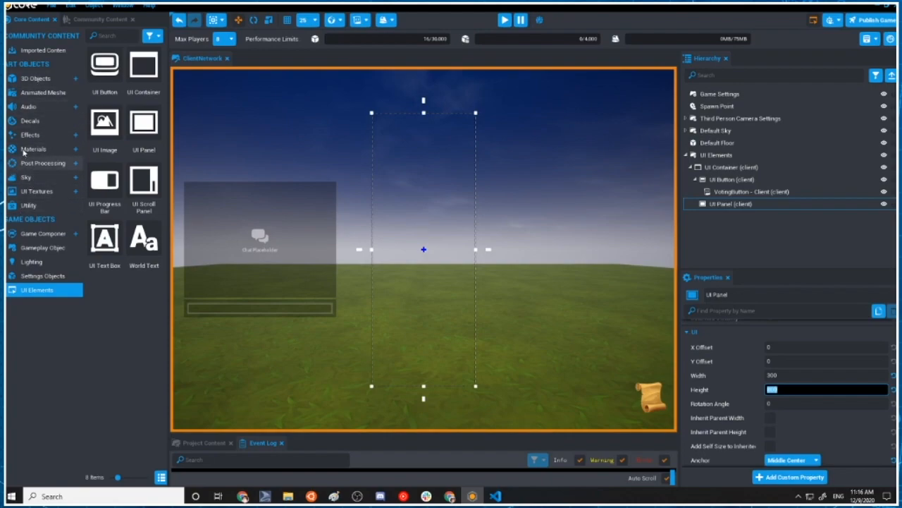
# Add the BG Gradient 002 background texture as an image inside the UI Panel, inheriting the parent's width and height
pyautogui.click(37, 191)
pyautogui.click(44, 206)
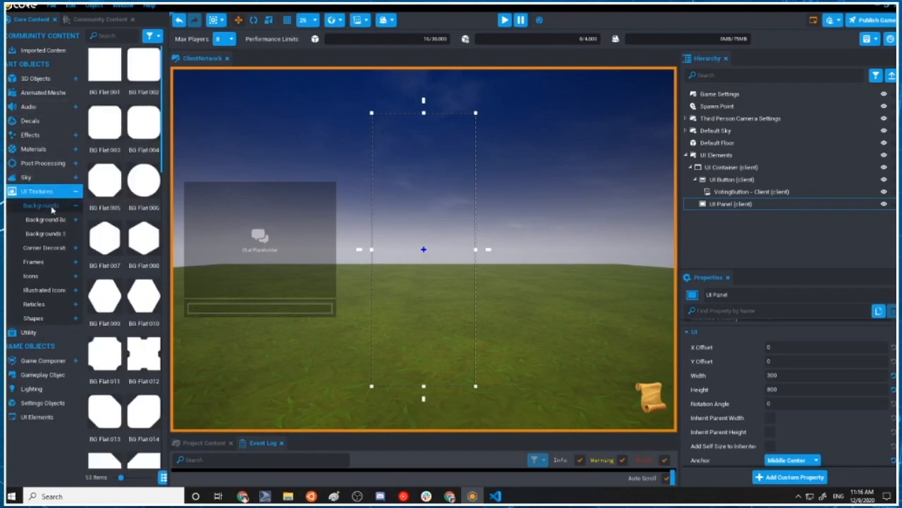
pyautogui.scroll(-4, 111, 356)
pyautogui.scroll(-3, 111, 356)
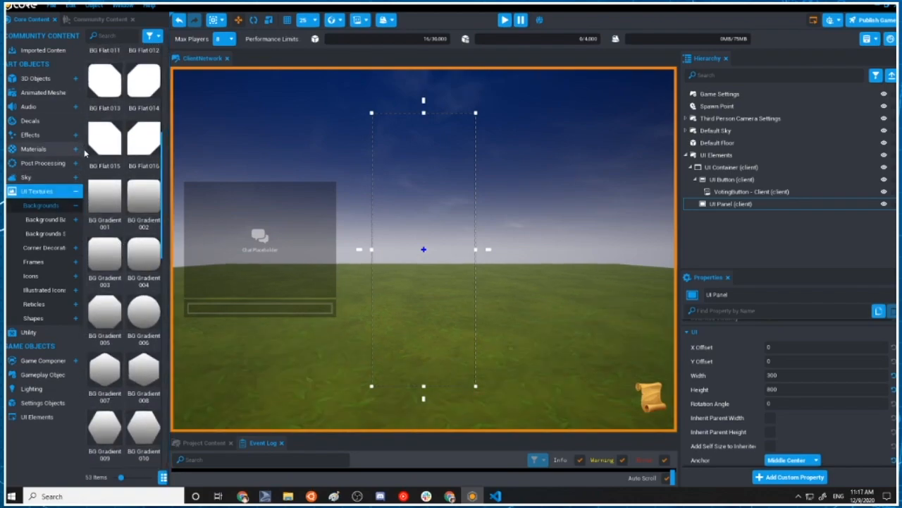
pyautogui.moveTo(151, 203); pyautogui.dragTo(719, 205)
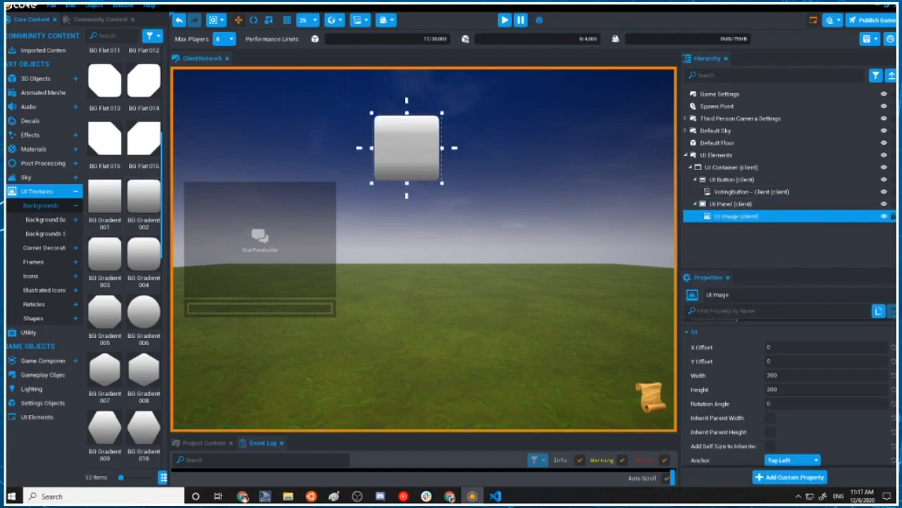
pyautogui.click(770, 418)
pyautogui.click(770, 432)
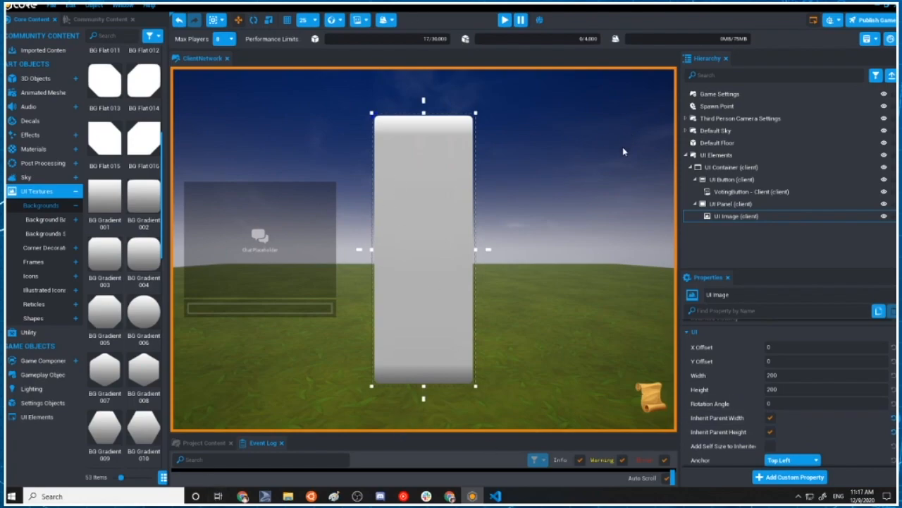
# Open the image's brush picker, move it clear of the panel, and try the BG Highlighted 001 texture
pyautogui.scroll(-3, 783, 409)
pyautogui.click(780, 421)
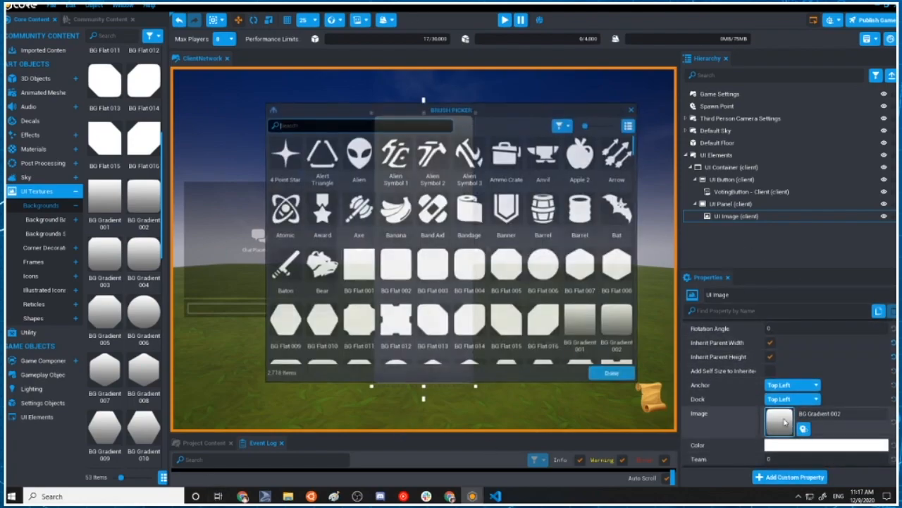
pyautogui.scroll(-1, 581, 339)
pyautogui.click(581, 246)
pyautogui.moveTo(562, 115)
pyautogui.mouseDown()
pyautogui.moveTo(895, 405)
pyautogui.moveTo(821, 124)
pyautogui.moveTo(795, 93)
pyautogui.moveTo(808, 79)
pyautogui.mouseUp()
pyautogui.scroll(-3, 734, 225)
pyautogui.click(679, 233)
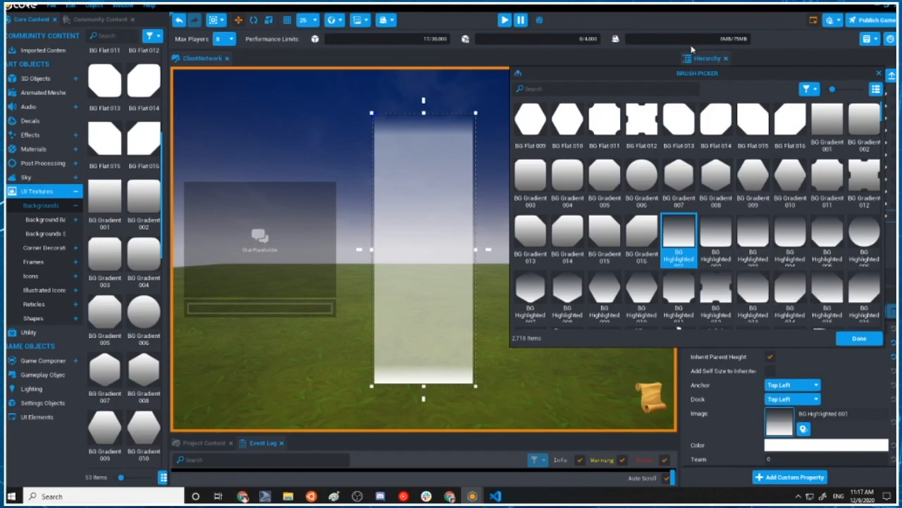
# Browse the available brushes and set the panel image's texture to BG Flat 002
pyautogui.scroll(-10, 663, 303)
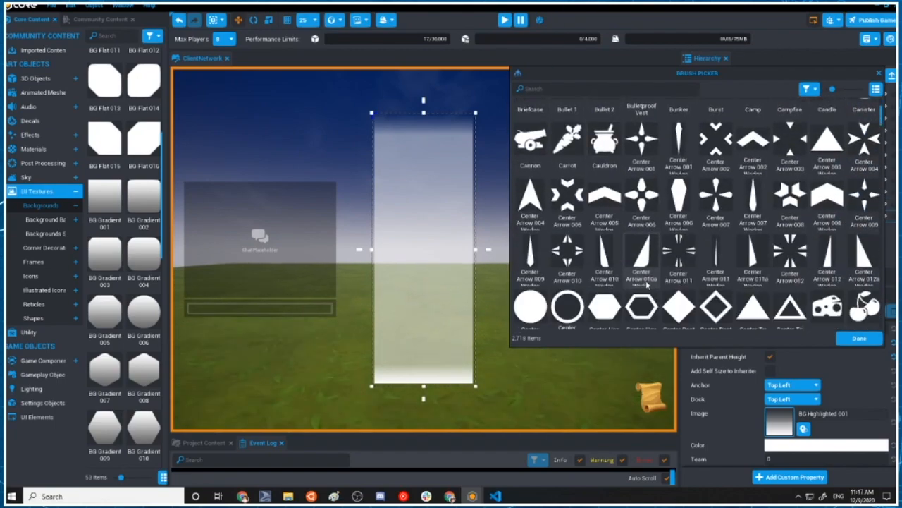
pyautogui.scroll(-2, 650, 282)
pyautogui.scroll(4, 705, 268)
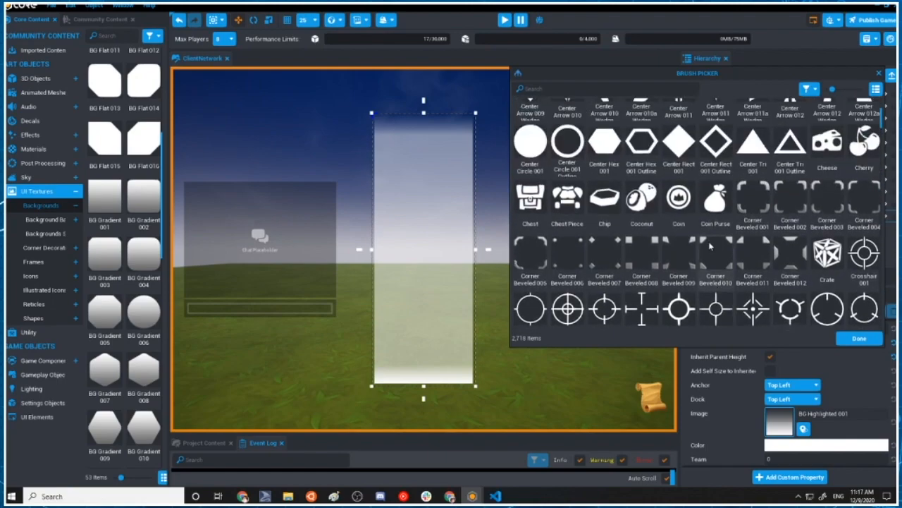
pyautogui.scroll(3, 772, 256)
pyautogui.scroll(4, 785, 225)
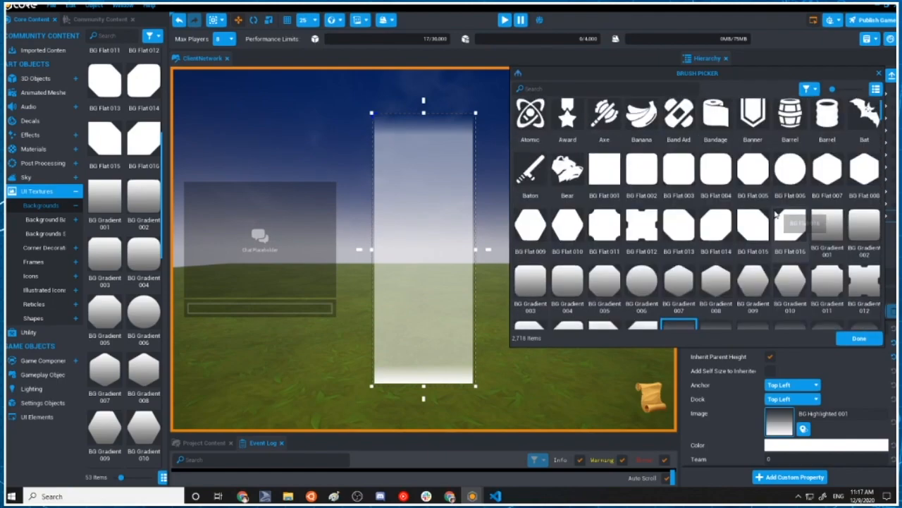
pyautogui.click(641, 229)
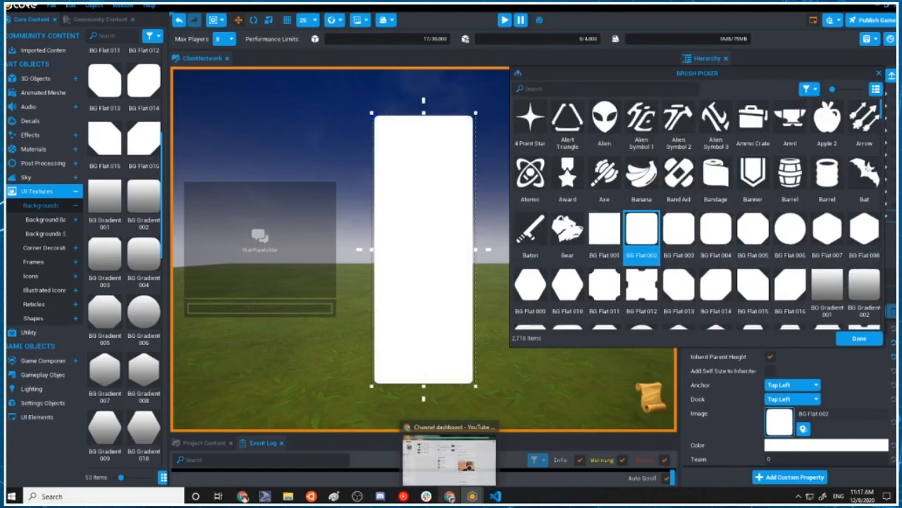
# Set the panel image's texture to BG Gradient 002 and finish choosing the brush
pyautogui.click(865, 288)
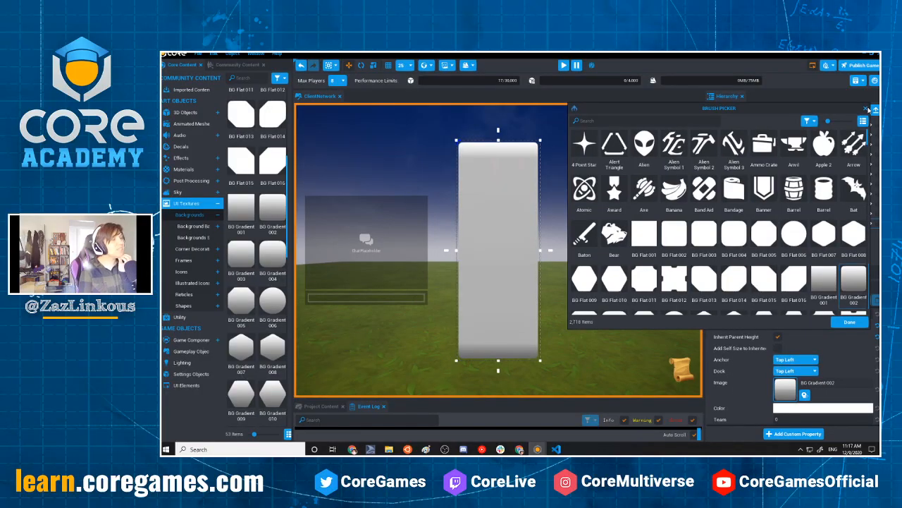
pyautogui.click(859, 338)
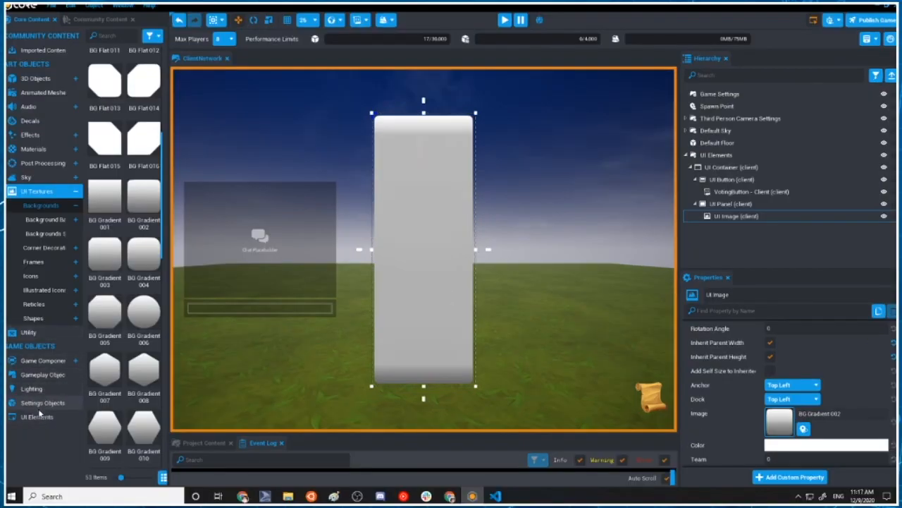
# Add a UI Text Box to the UI Panel and set both its Anchor and Dock to Top Center
pyautogui.click(38, 417)
pyautogui.moveTo(104, 238); pyautogui.dragTo(410, 129)
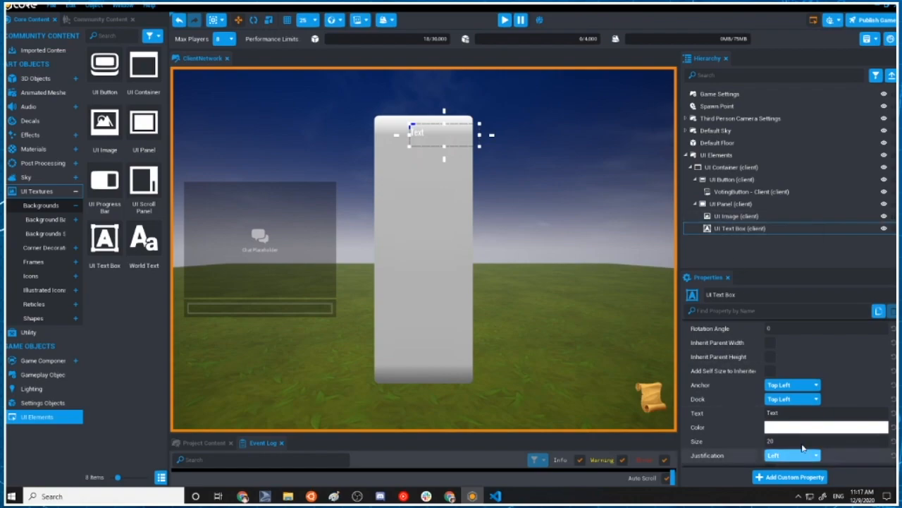
pyautogui.click(797, 385)
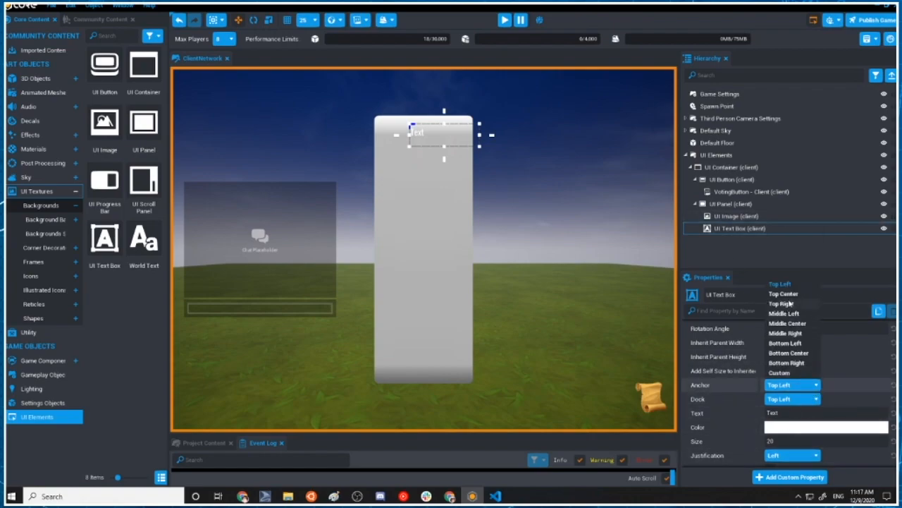
pyautogui.click(790, 304)
pyautogui.click(791, 399)
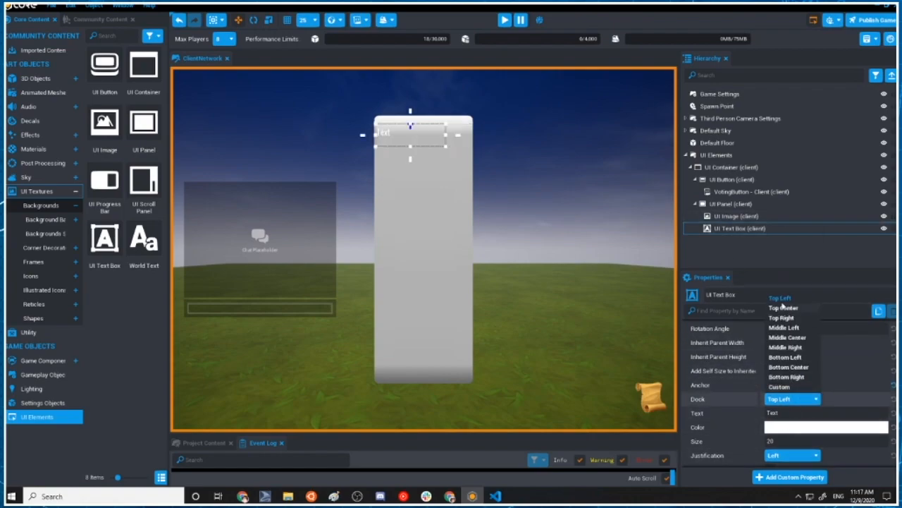
pyautogui.click(783, 316)
# Reset the text box's X Offset and Y Offset to their default of 0
pyautogui.scroll(4, 893, 401)
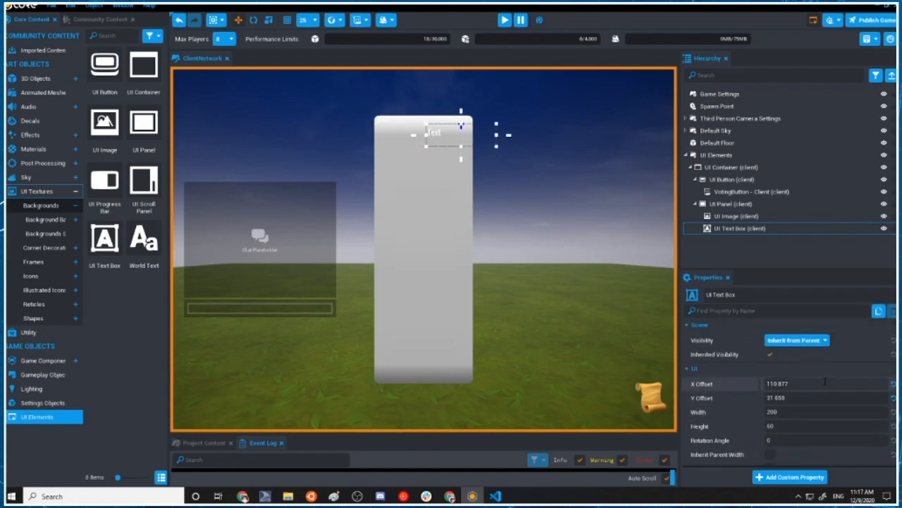
pyautogui.click(893, 384)
pyautogui.click(893, 398)
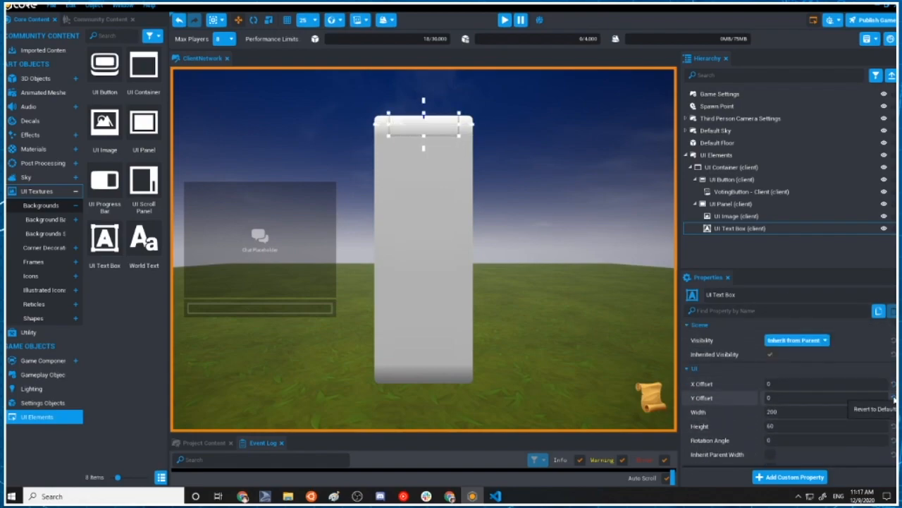
# Set the text box's Justification to Center and its font Size to 36
pyautogui.scroll(-5, 767, 437)
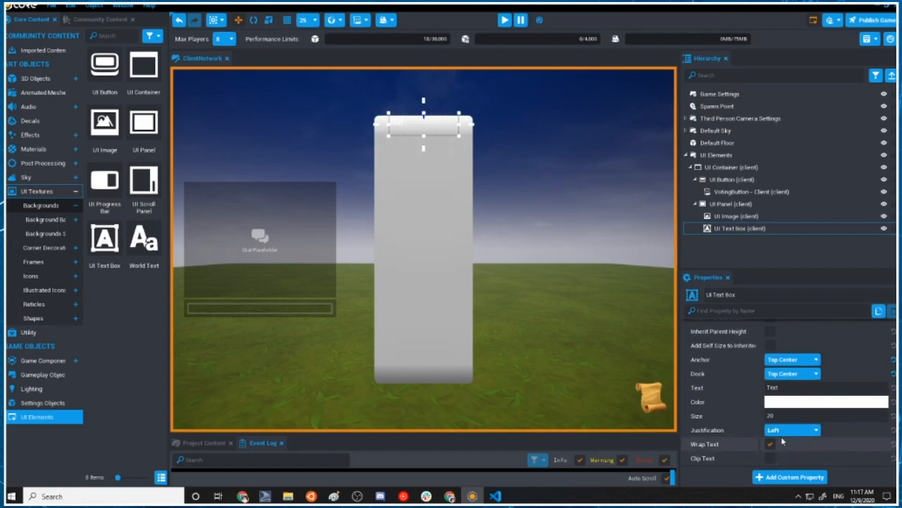
pyautogui.click(780, 431)
pyautogui.click(785, 452)
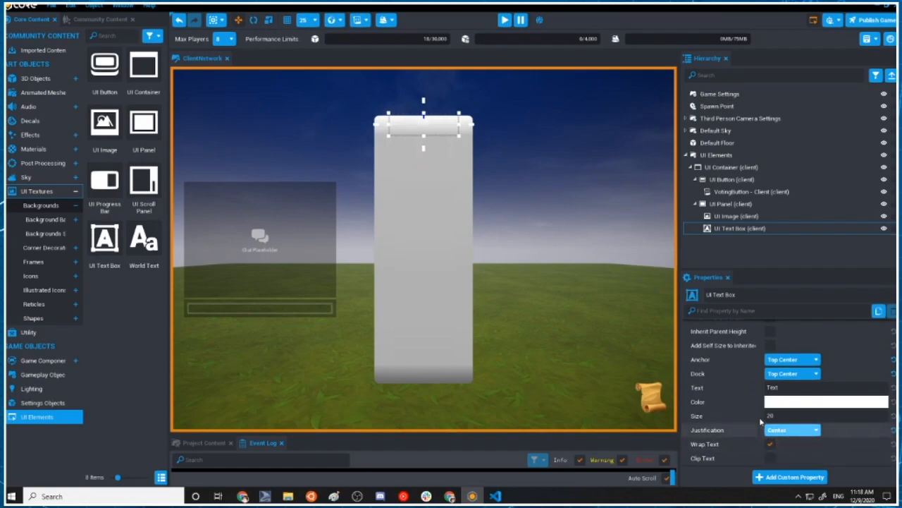
pyautogui.click(799, 415)
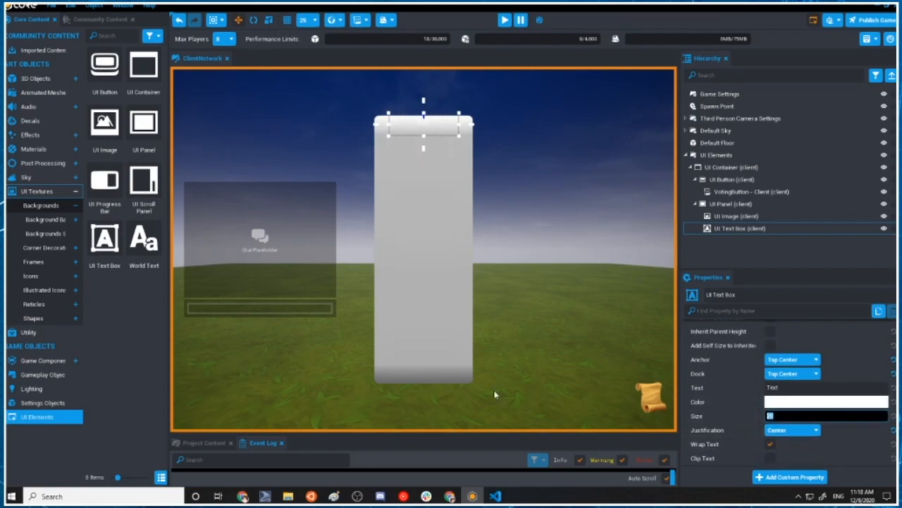
pyautogui.write('30')
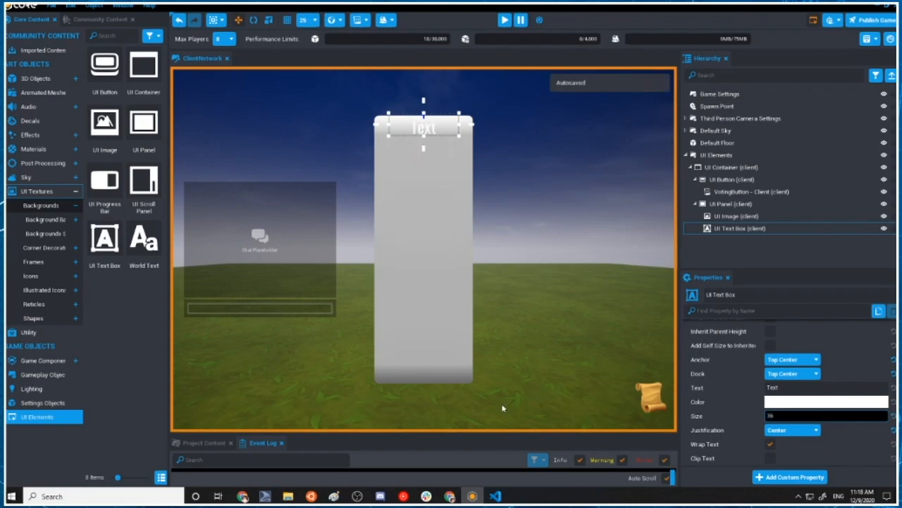
# Change the text box's Color to black and its Text to "Voting..."
pyautogui.click(795, 401)
pyautogui.click(674, 309)
pyautogui.moveTo(670, 326); pyautogui.dragTo(687, 373)
pyautogui.click(732, 462)
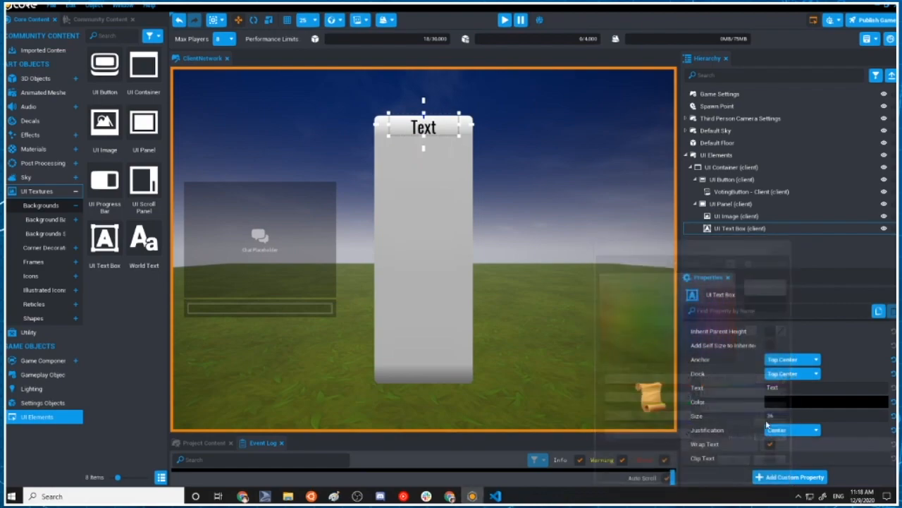
pyautogui.scroll(3, 776, 366)
pyautogui.scroll(-3, 777, 359)
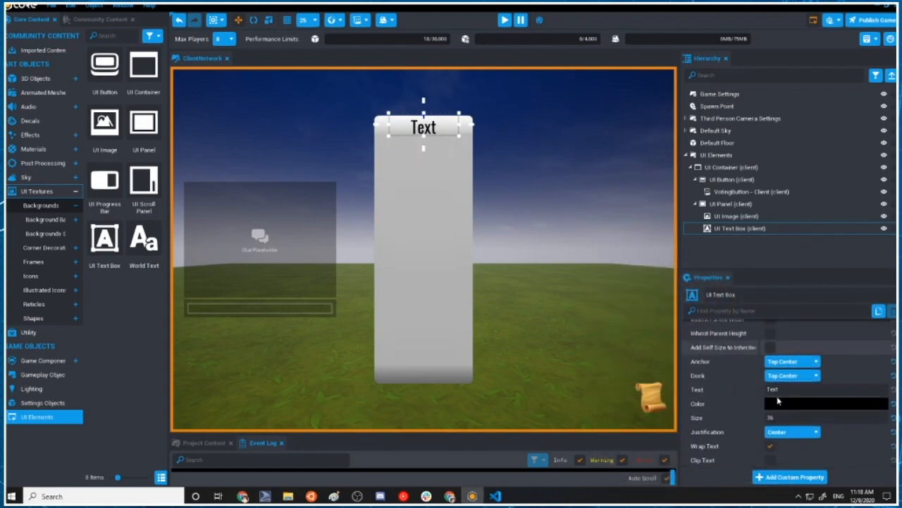
pyautogui.click(811, 387)
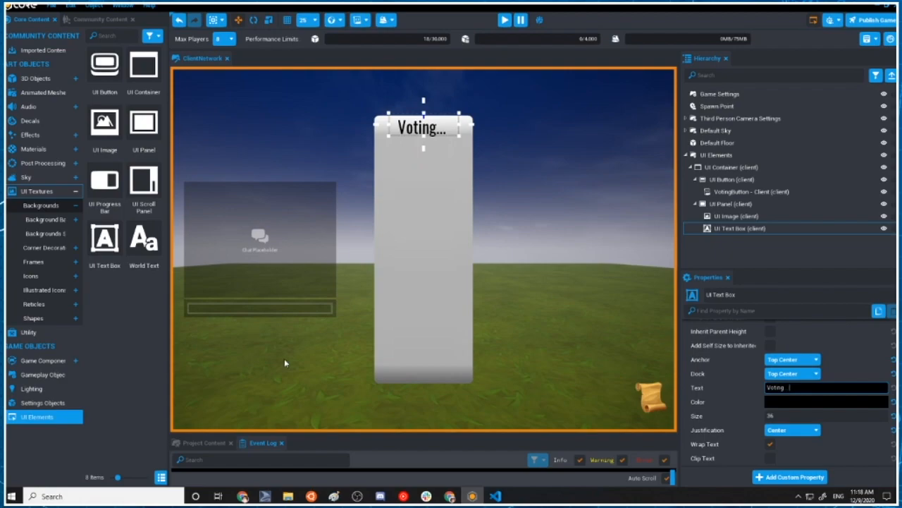
# Set the UI Panel's Height to 900
pyautogui.click(422, 216)
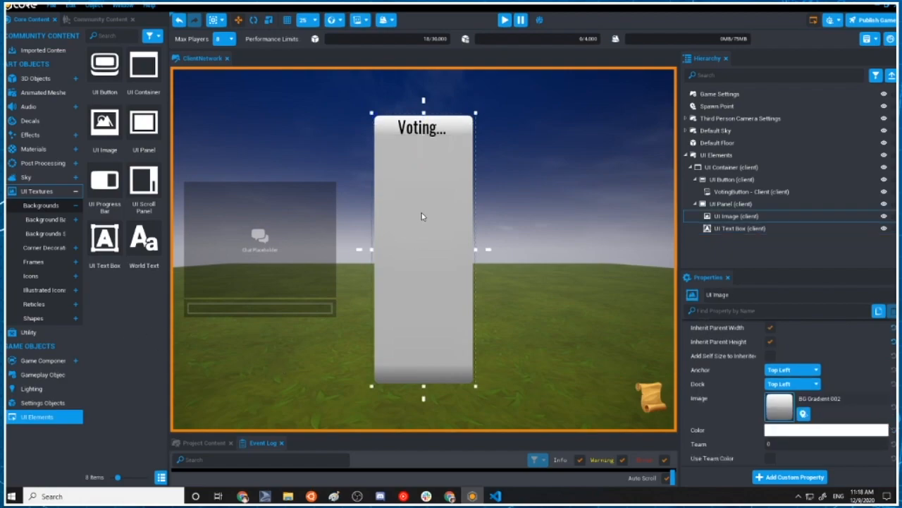
pyautogui.click(740, 204)
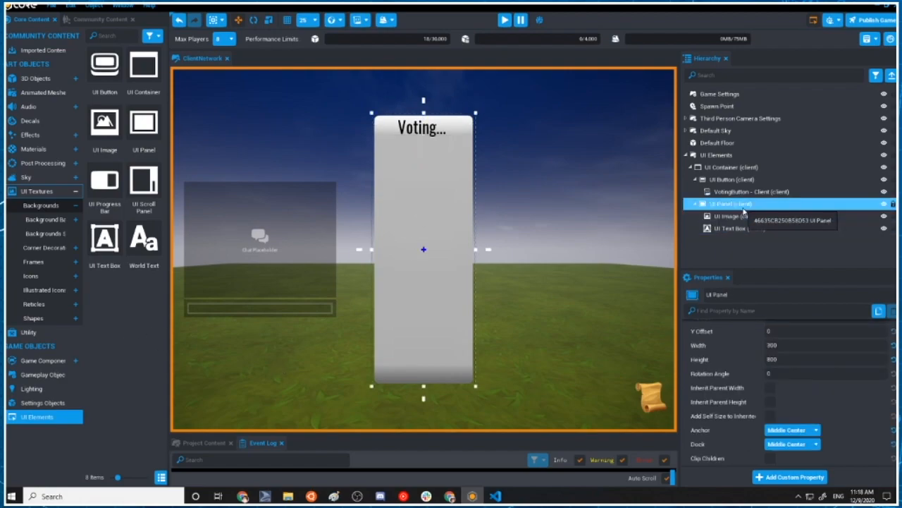
pyautogui.click(804, 359)
pyautogui.write('900')
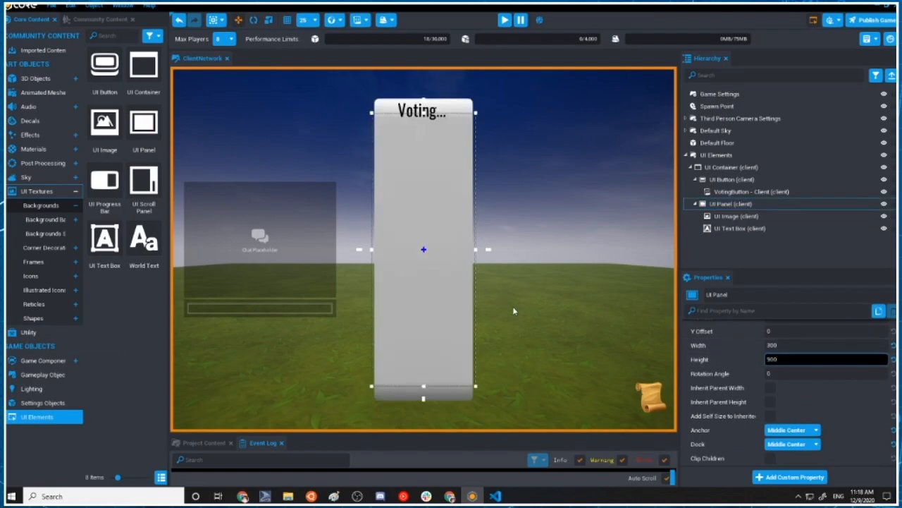
pyautogui.press('Return')
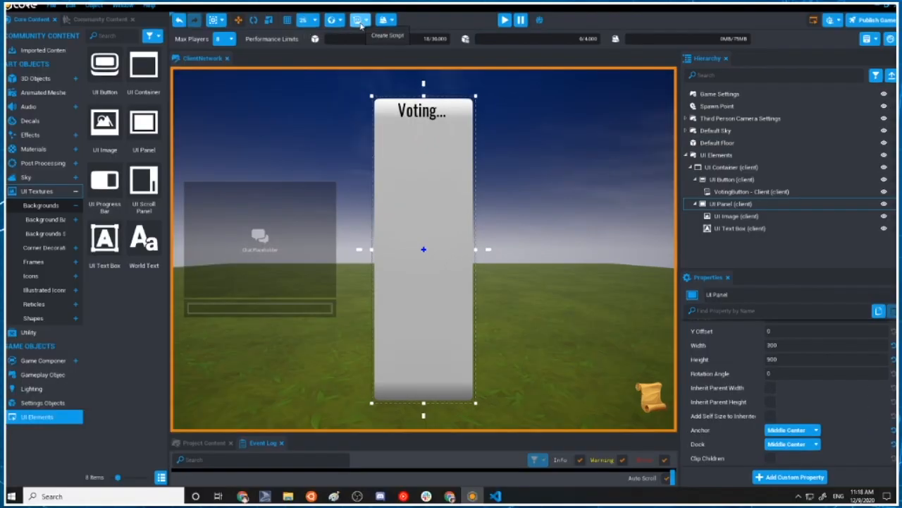
# Create a new script named "VotingMenu - Client"
pyautogui.click(446, 67)
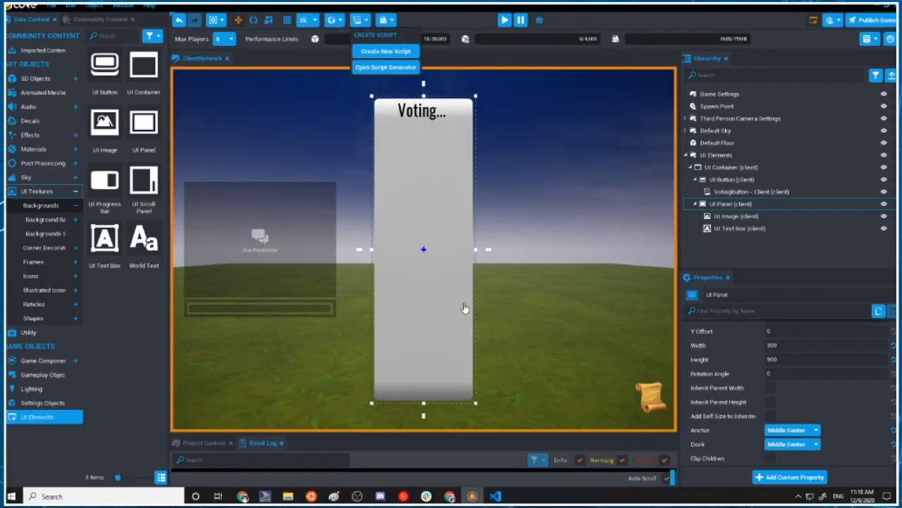
pyautogui.click(387, 51)
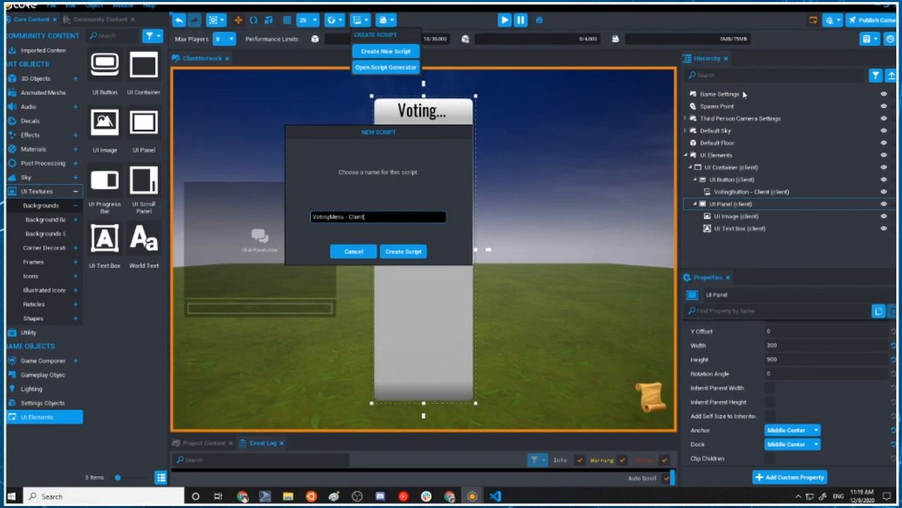
pyautogui.click(403, 251)
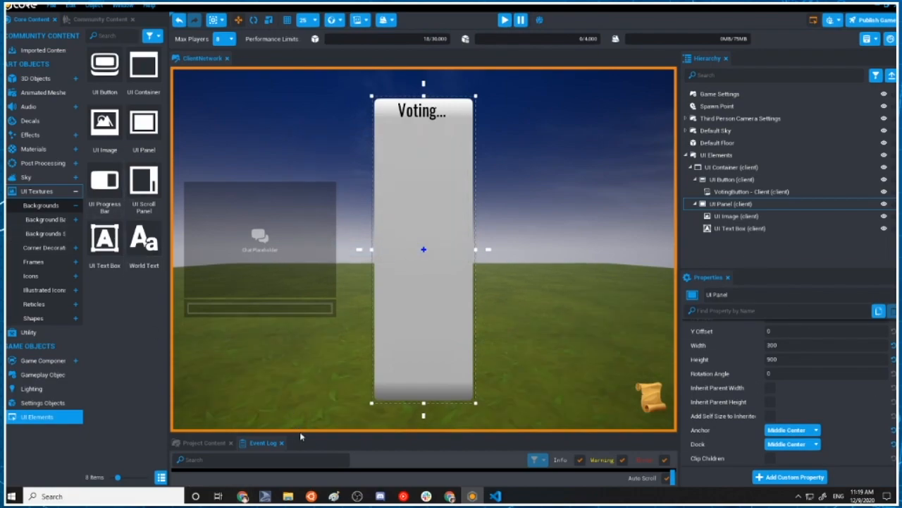
# Enlarge the project content area and place the VotingMenu - Client script inside the UI Panel in the hierarchy
pyautogui.moveTo(303, 433); pyautogui.dragTo(312, 265)
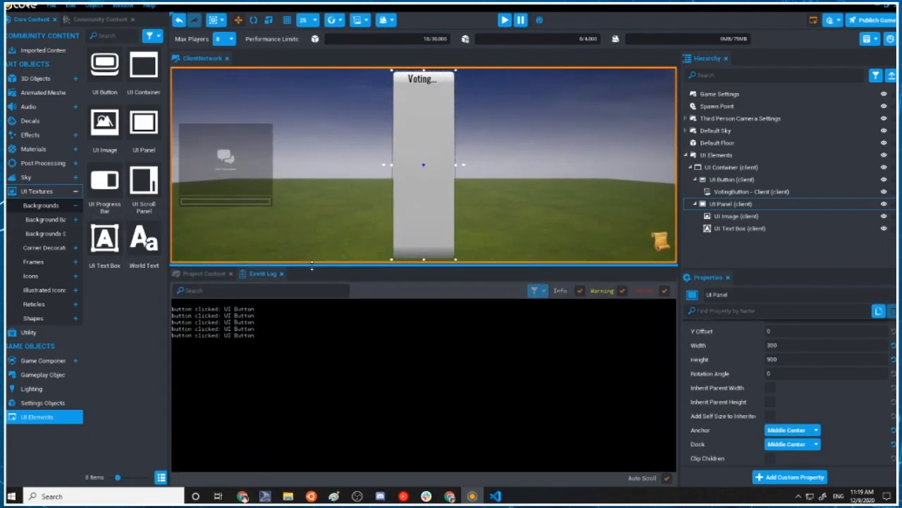
pyautogui.click(204, 274)
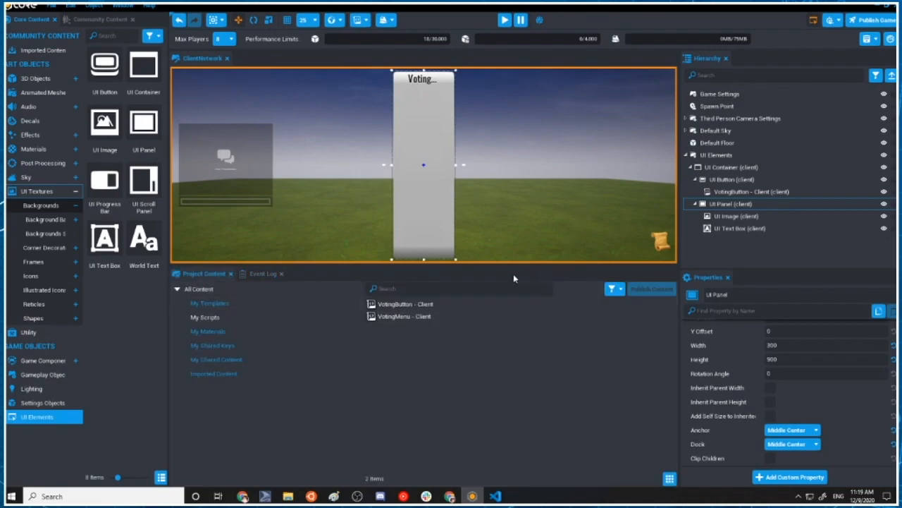
pyautogui.moveTo(405, 316); pyautogui.dragTo(751, 206)
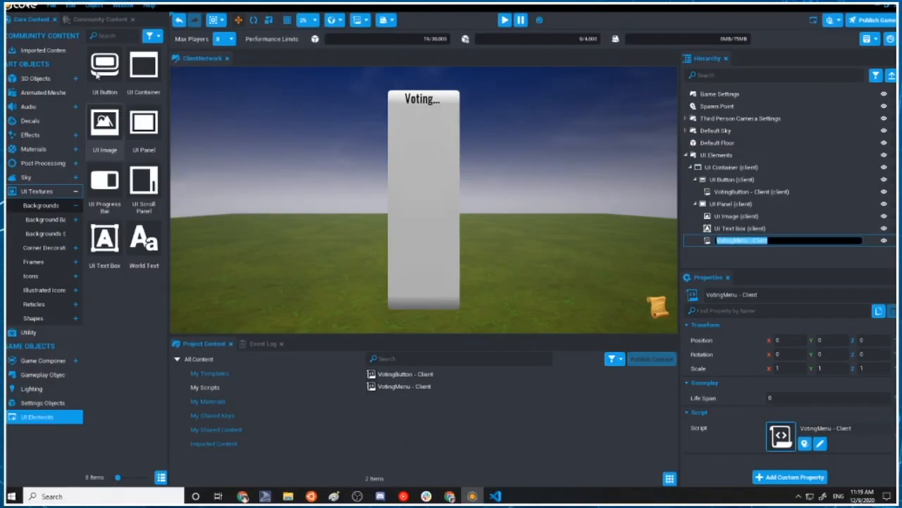
pyautogui.moveTo(241, 100); pyautogui.dragTo(655, 438)
pyautogui.moveTo(618, 481); pyautogui.dragTo(764, 468)
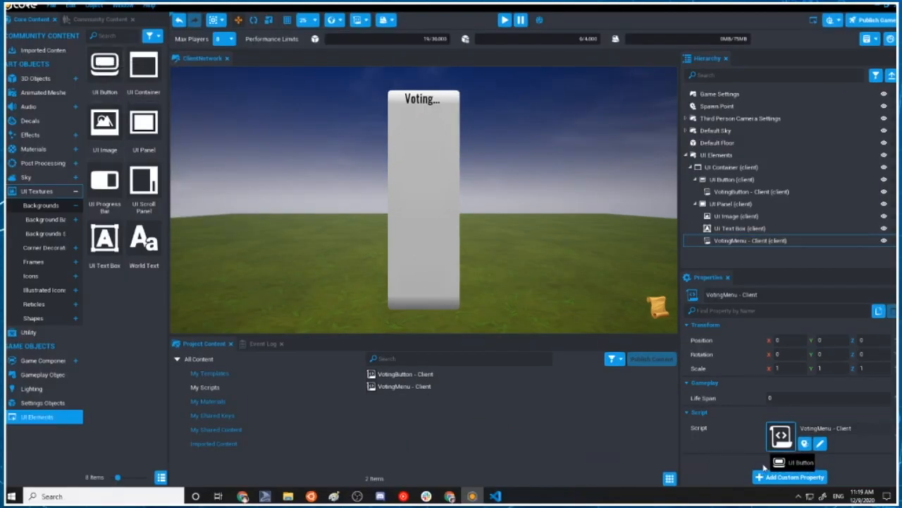
pyautogui.moveTo(105, 71)
pyautogui.mouseDown()
pyautogui.moveTo(661, 488)
pyautogui.moveTo(803, 490)
pyautogui.moveTo(708, 353)
pyautogui.moveTo(212, 148)
pyautogui.moveTo(96, 59)
pyautogui.mouseUp()
pyautogui.click(766, 240)
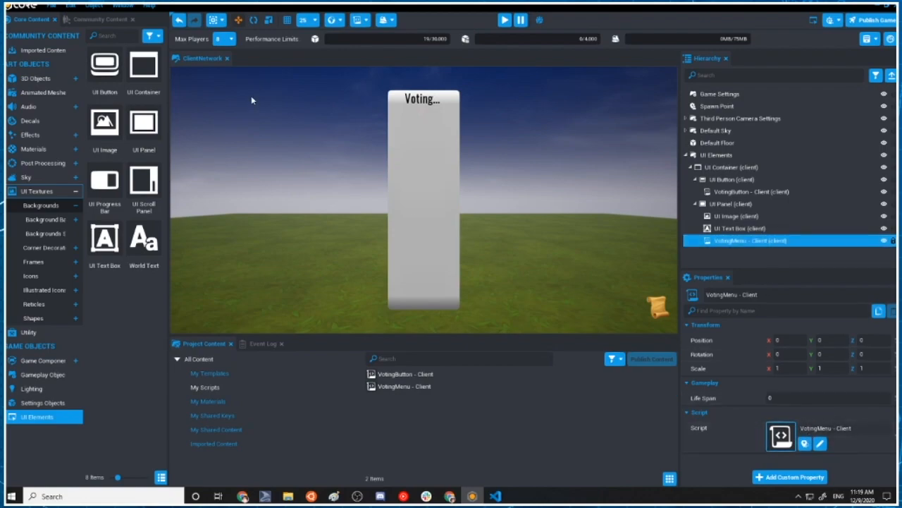
# Add a UI Button over the voting panel below its title and set its Anchor and Dock to Top Center
pyautogui.moveTo(105, 61); pyautogui.dragTo(435, 124)
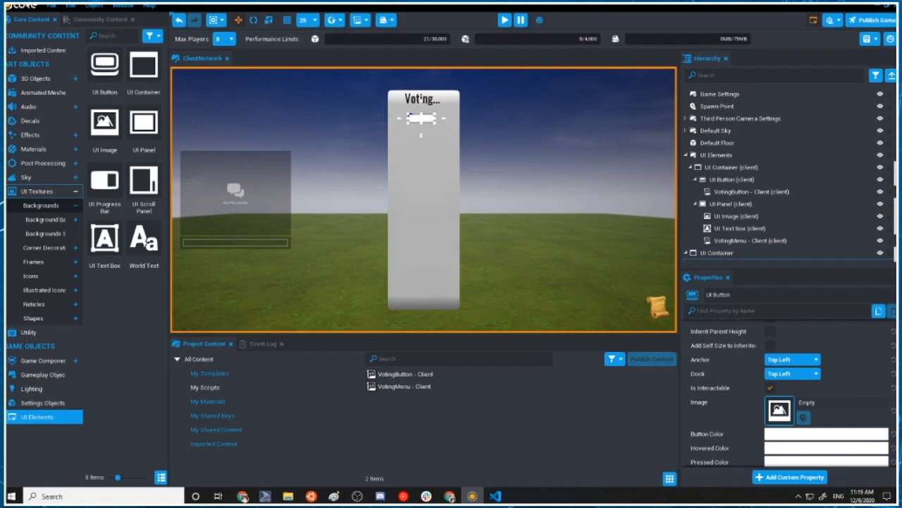
pyautogui.click(790, 359)
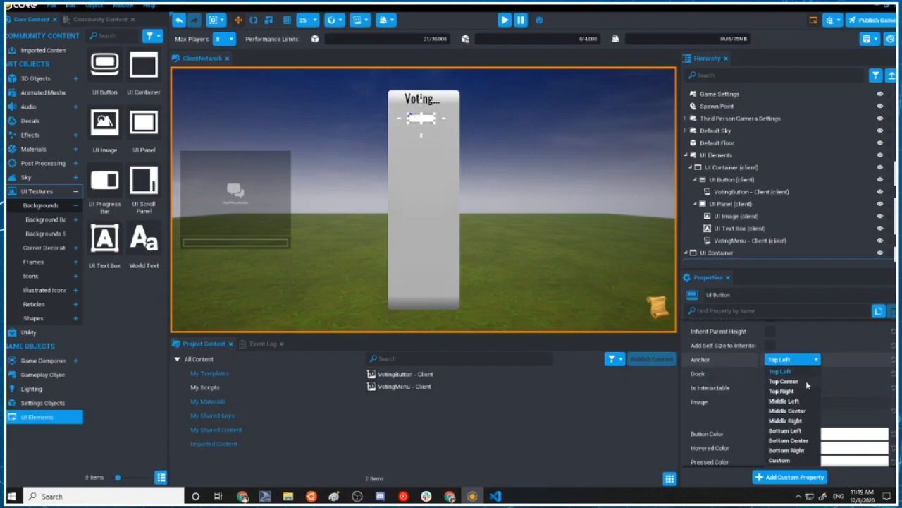
pyautogui.click(805, 372)
pyautogui.click(805, 374)
pyautogui.click(803, 404)
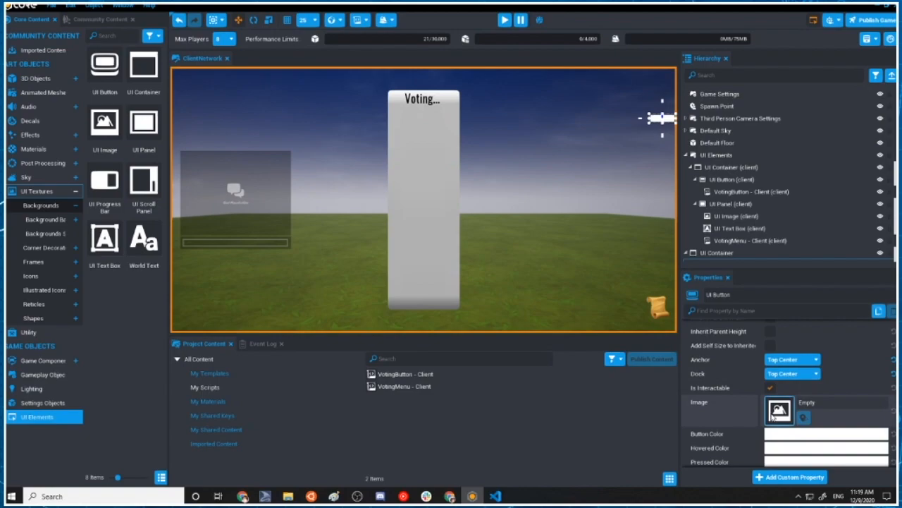
# Reset the new UI Button's X Offset and Y Offset to their default of 0
pyautogui.scroll(5, 868, 375)
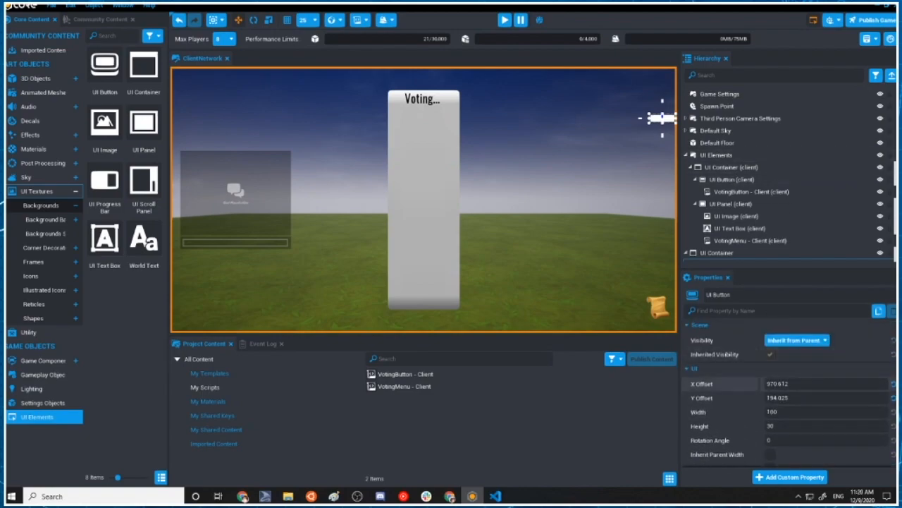
pyautogui.click(893, 383)
pyautogui.click(892, 397)
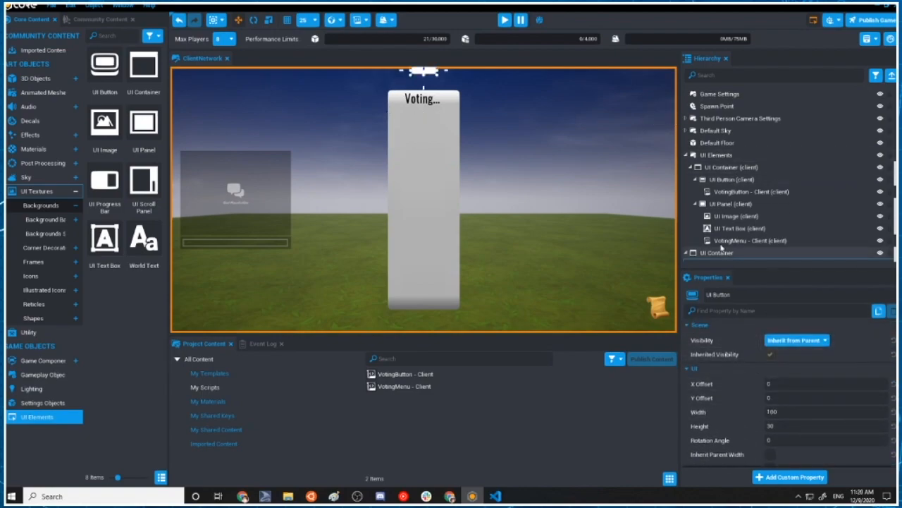
# Move the new UI Button into the UI Panel in the hierarchy and delete the leftover empty UI Container
pyautogui.scroll(-1, 713, 259)
pyautogui.moveTo(709, 258); pyautogui.dragTo(734, 202)
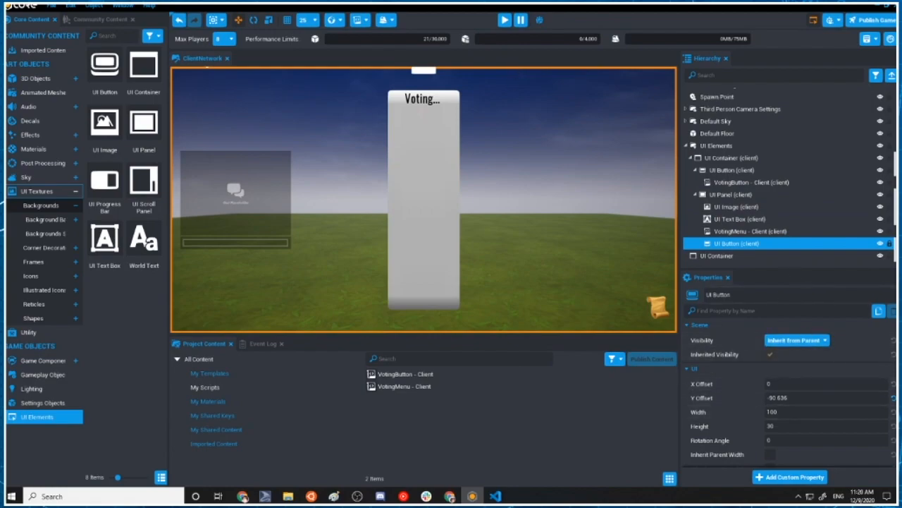
pyautogui.click(728, 256)
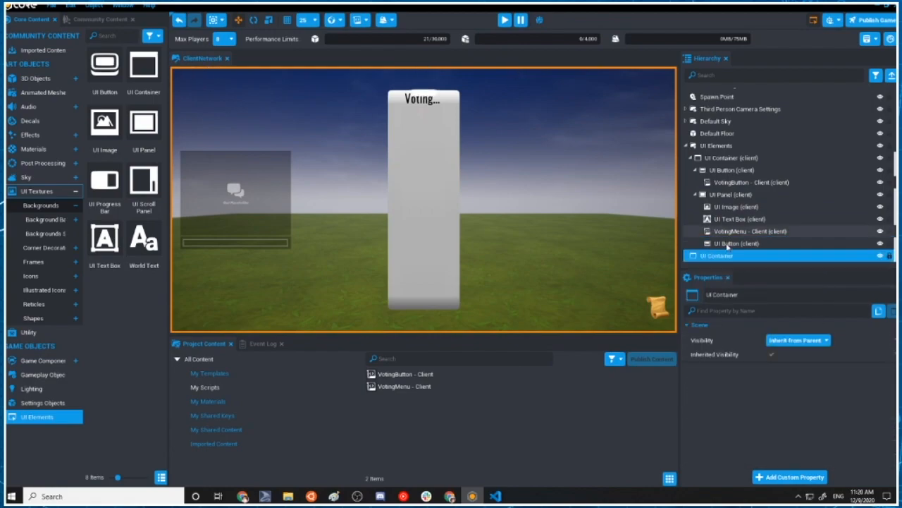
pyautogui.press('Delete')
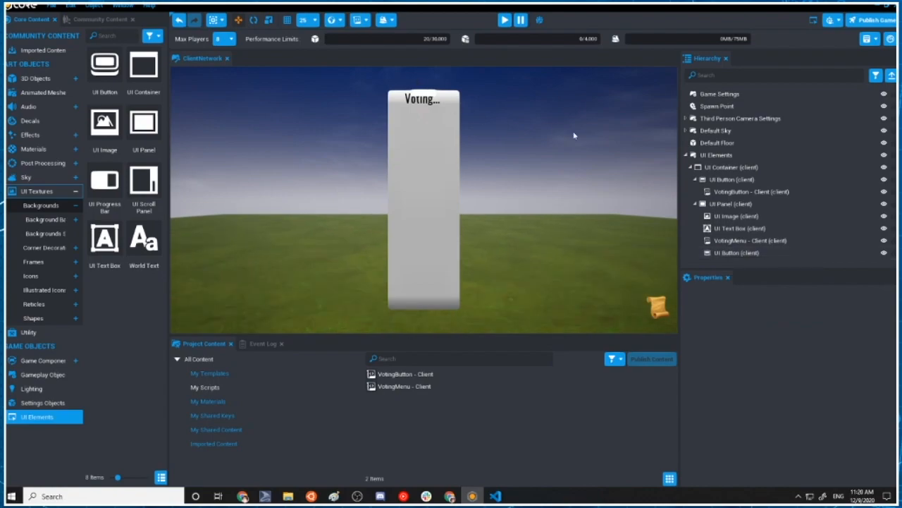
pyautogui.click(421, 105)
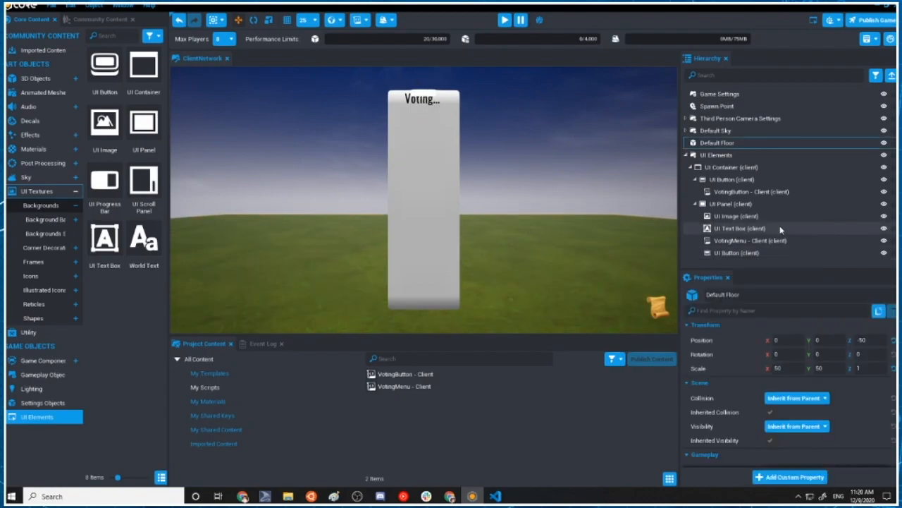
# Set the Y Offset of the UI Button inside the UI Panel to 100
pyautogui.click(740, 255)
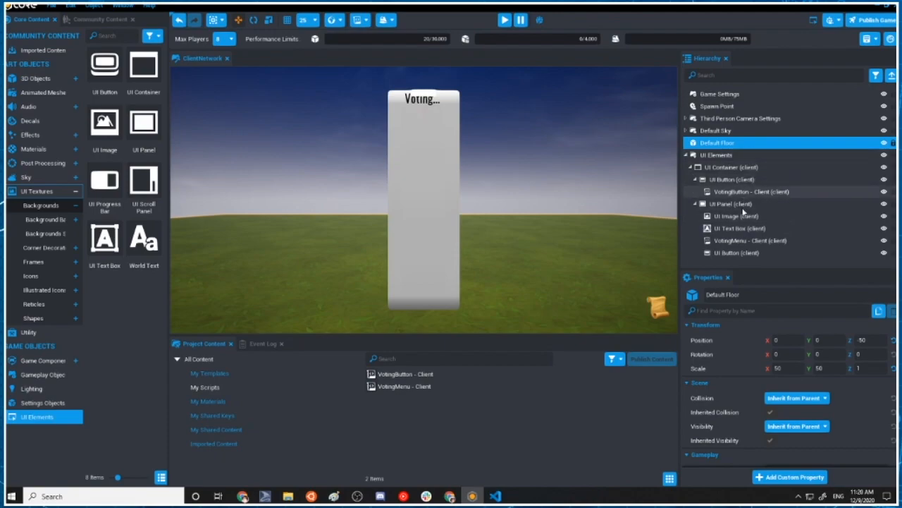
pyautogui.click(748, 254)
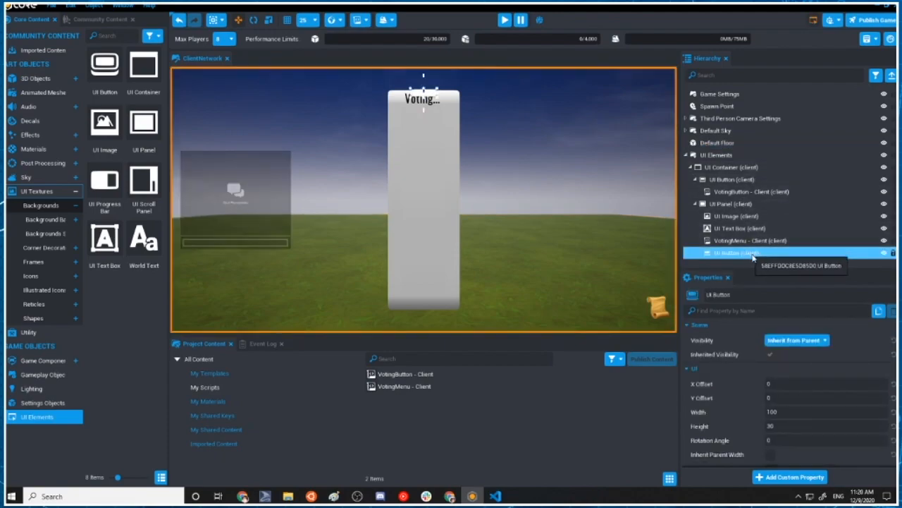
pyautogui.click(822, 399)
pyautogui.moveTo(784, 398); pyautogui.dragTo(522, 363)
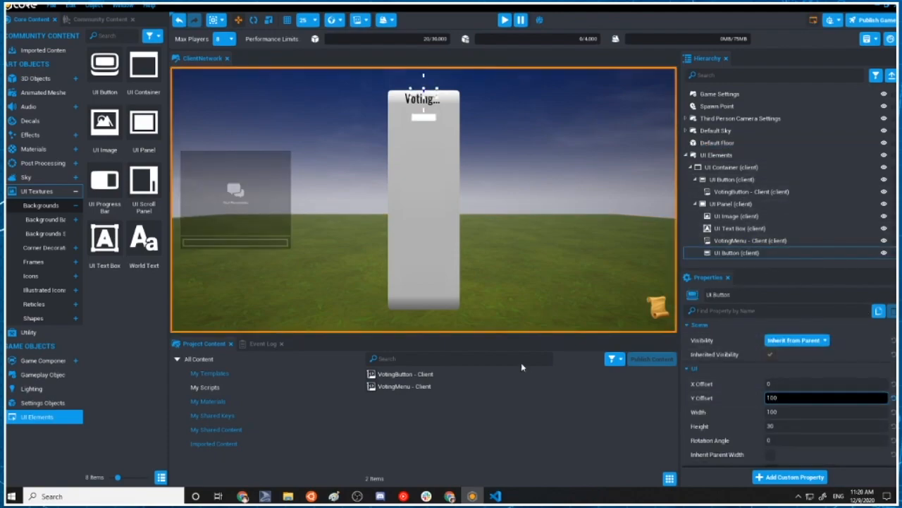
pyautogui.press('Return')
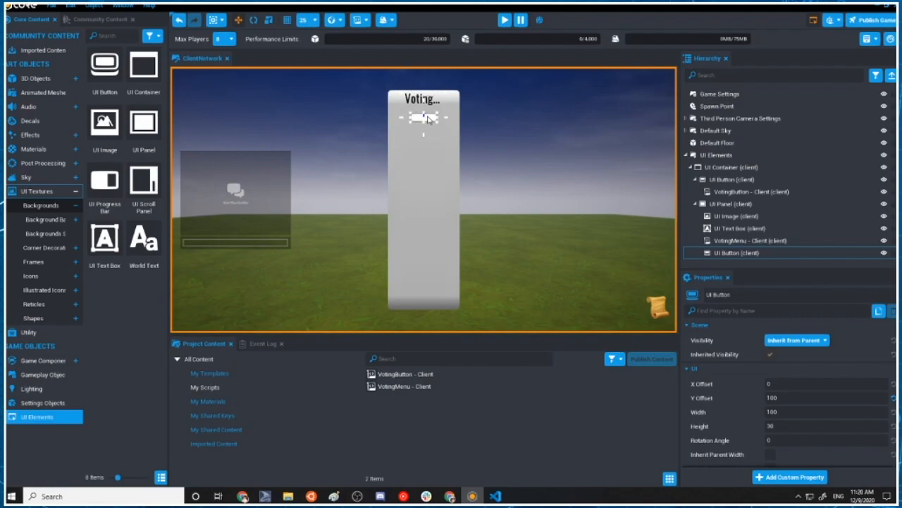
# Make the panel's UI Button inherit its parent's width
pyautogui.scroll(-10, 797, 409)
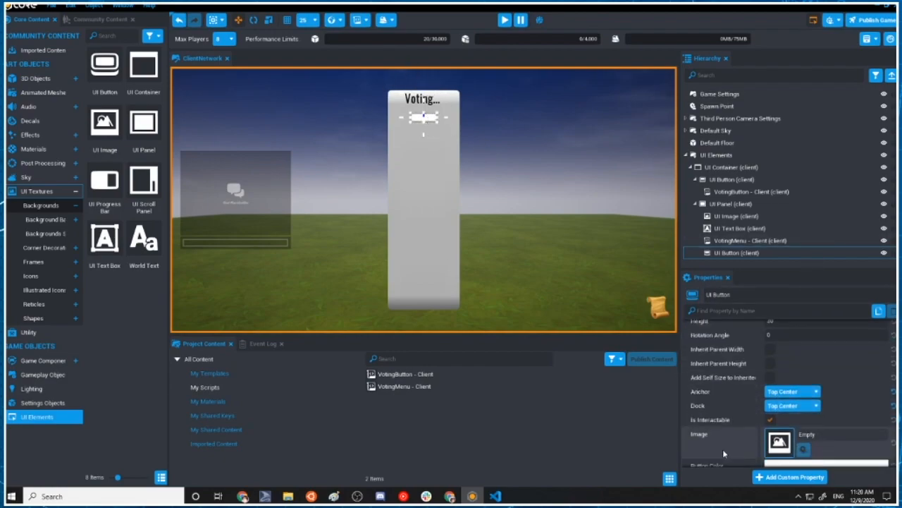
pyautogui.scroll(-2, 798, 417)
pyautogui.scroll(8, 793, 416)
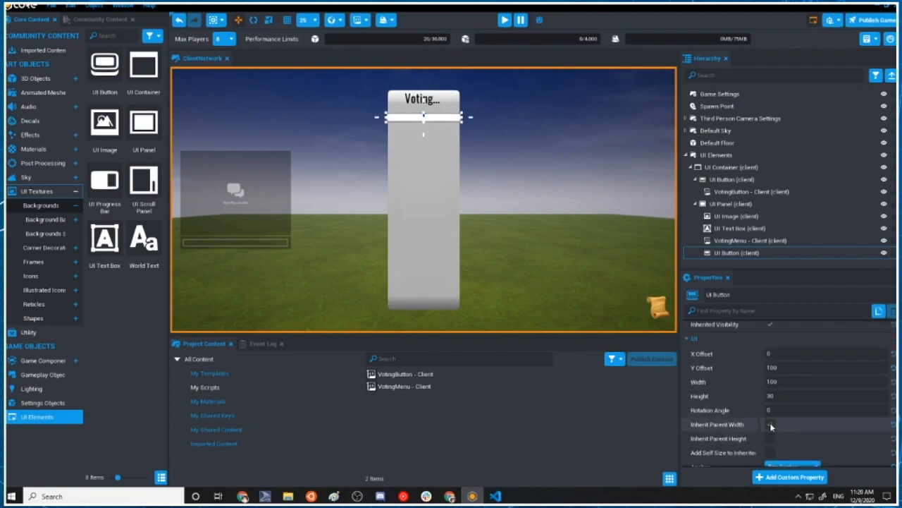
pyautogui.click(771, 426)
pyautogui.scroll(-2, 797, 423)
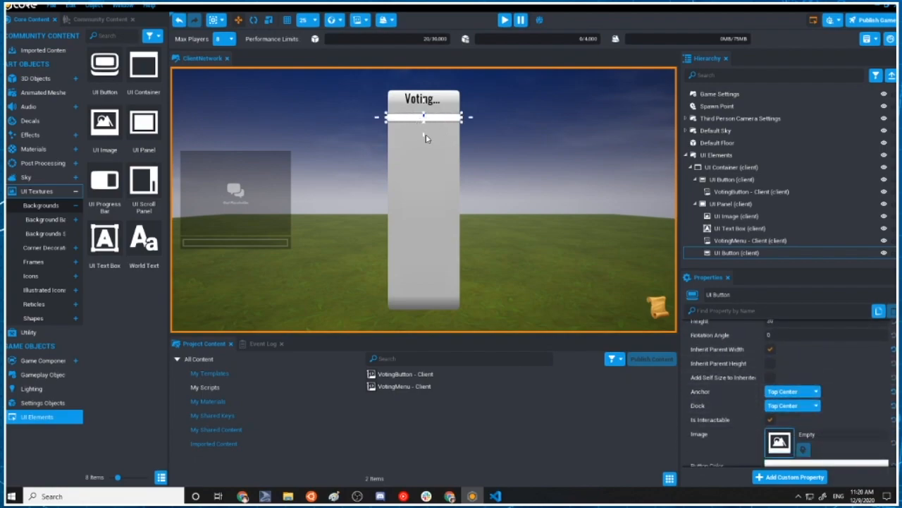
# Set the height of the panel's UI Button to 60
pyautogui.scroll(3, 807, 400)
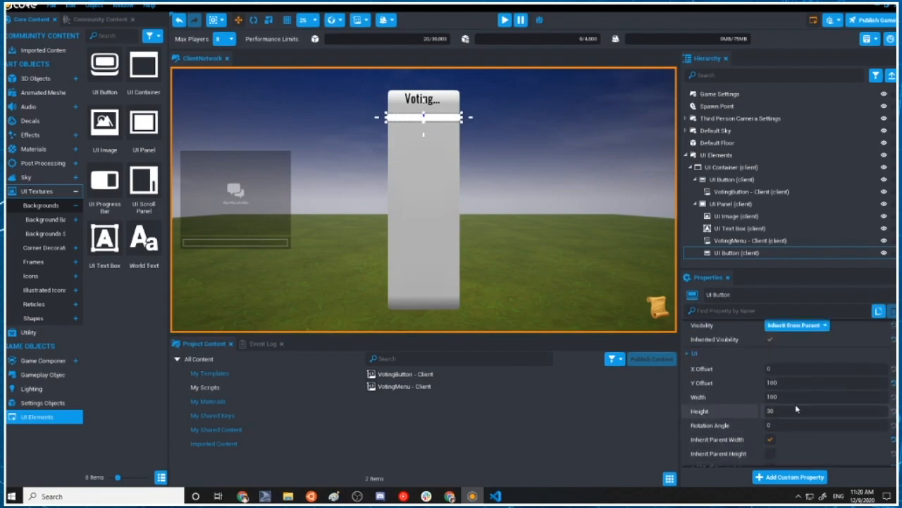
pyautogui.click(799, 413)
pyautogui.write('6')
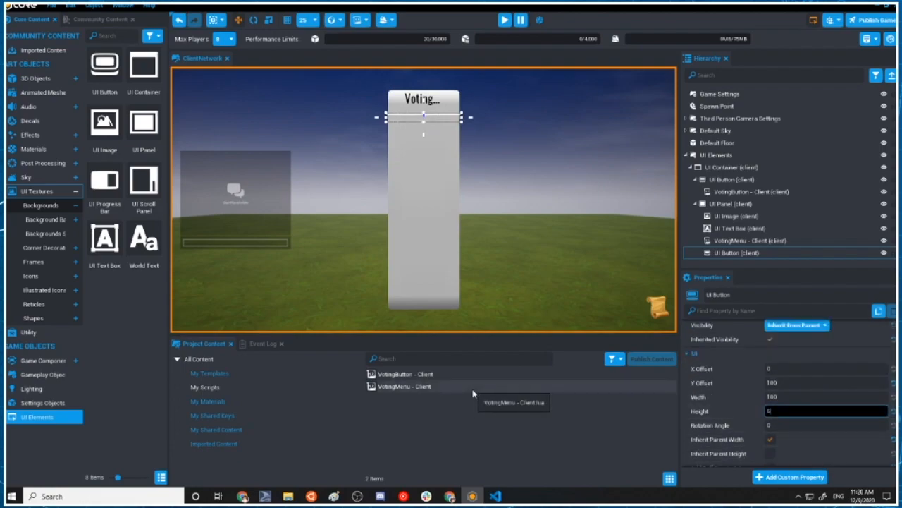
pyautogui.write('0')
pyautogui.click(428, 146)
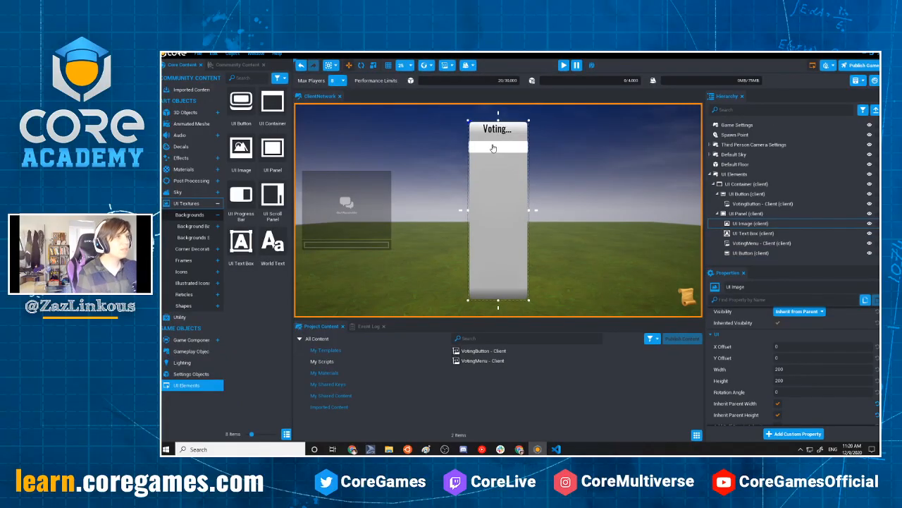
pyautogui.hotkey('ctrl', 'z')
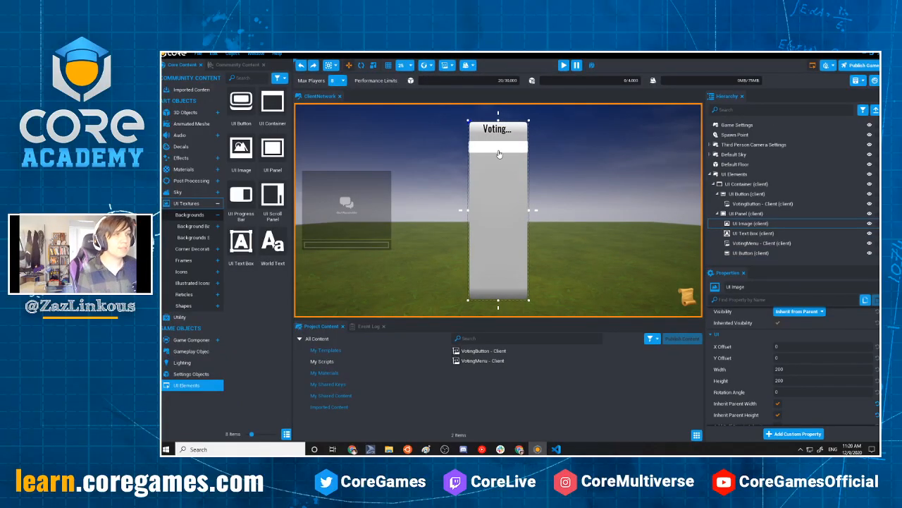
pyautogui.scroll(-2, 824, 395)
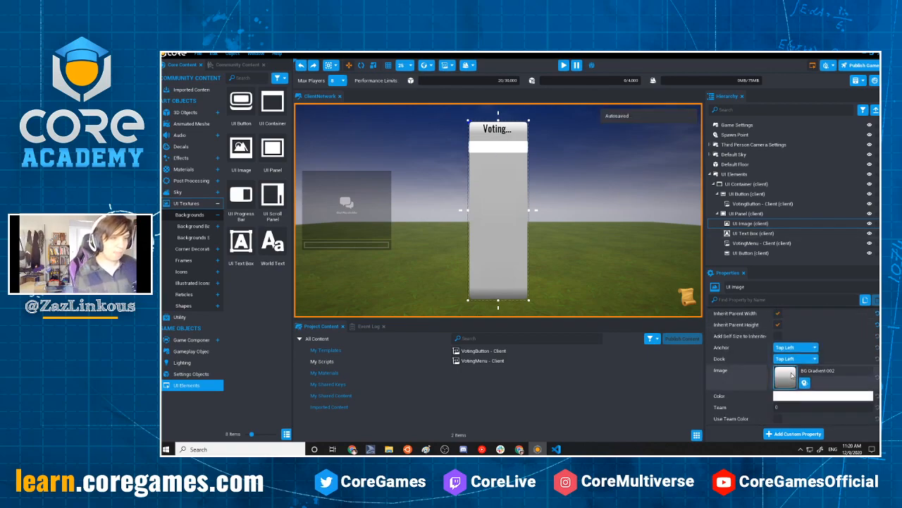
pyautogui.scroll(-2, 824, 418)
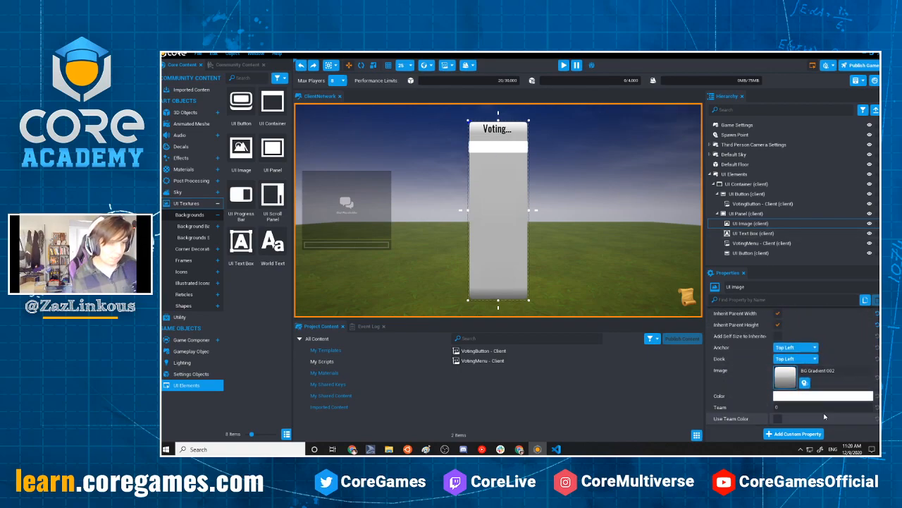
pyautogui.scroll(2, 824, 416)
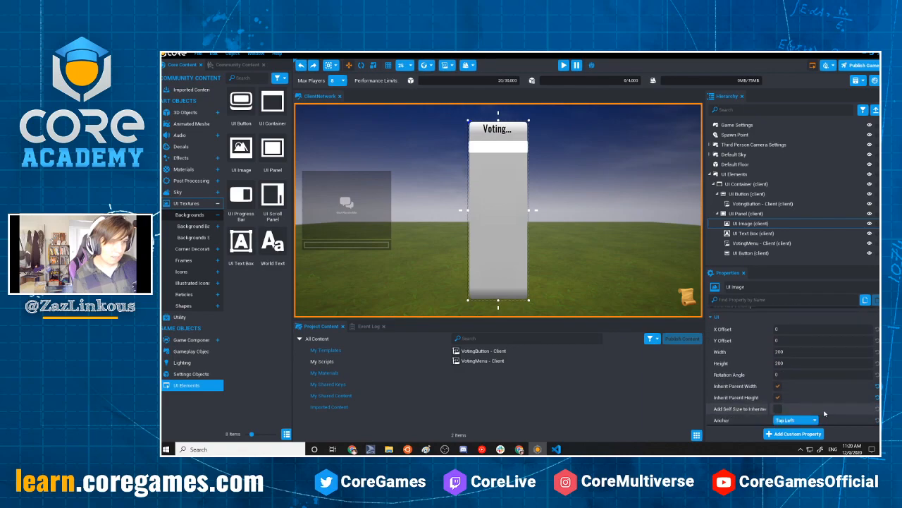
pyautogui.scroll(-2, 824, 414)
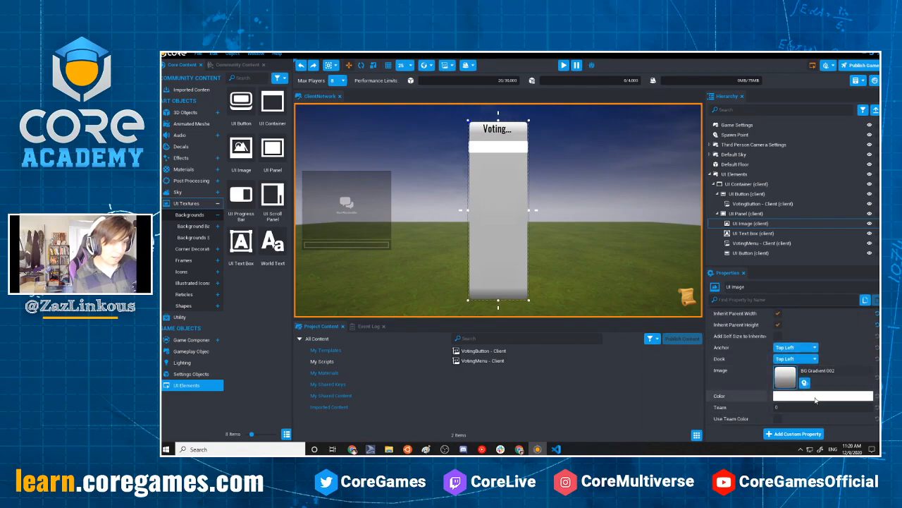
# Set the image of the UI Button inside the UI Panel to BG Gradient 004
pyautogui.click(750, 253)
pyautogui.scroll(-3, 811, 367)
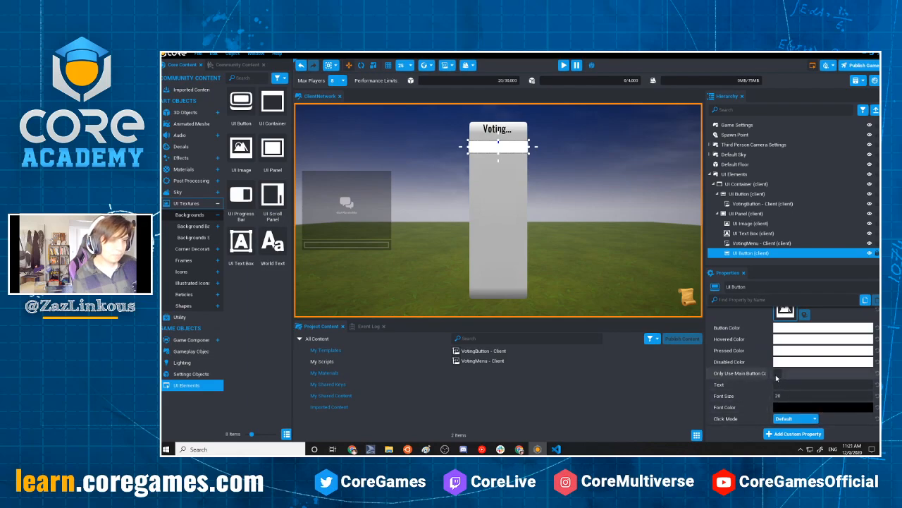
pyautogui.scroll(3, 784, 377)
pyautogui.click(786, 407)
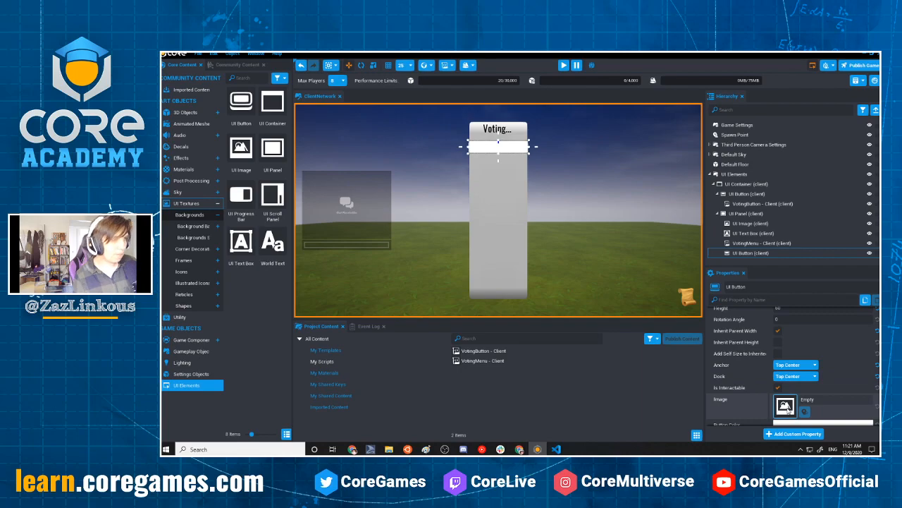
pyautogui.scroll(-6, 662, 240)
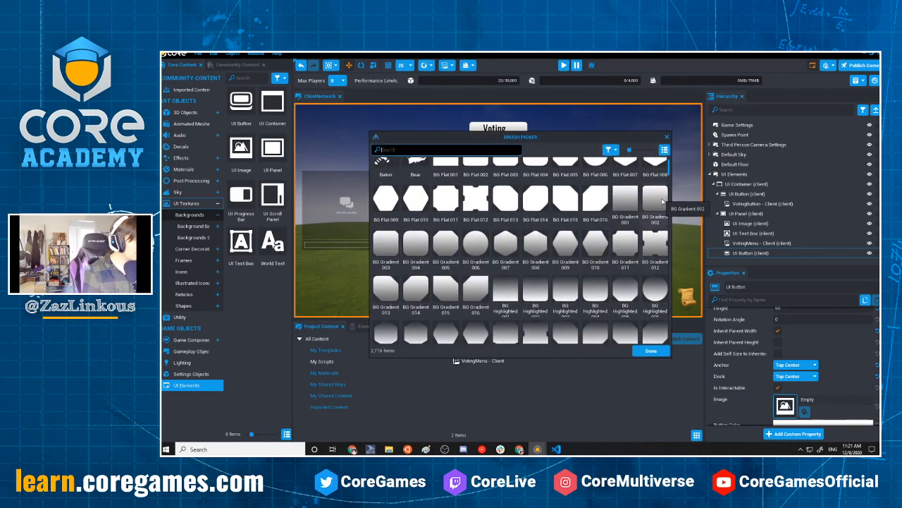
pyautogui.click(663, 203)
pyautogui.moveTo(618, 141)
pyautogui.mouseDown()
pyautogui.moveTo(622, 280)
pyautogui.moveTo(602, 184)
pyautogui.moveTo(602, 193)
pyautogui.mouseUp()
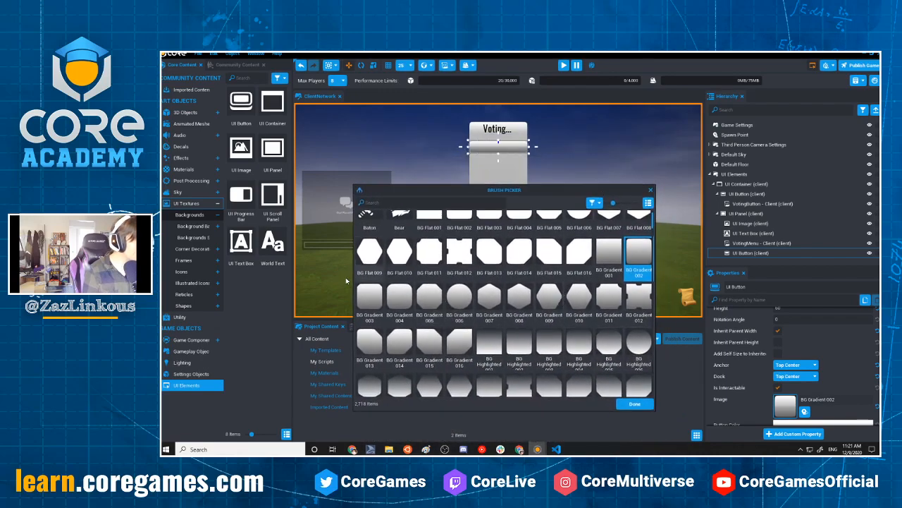
pyautogui.click(409, 302)
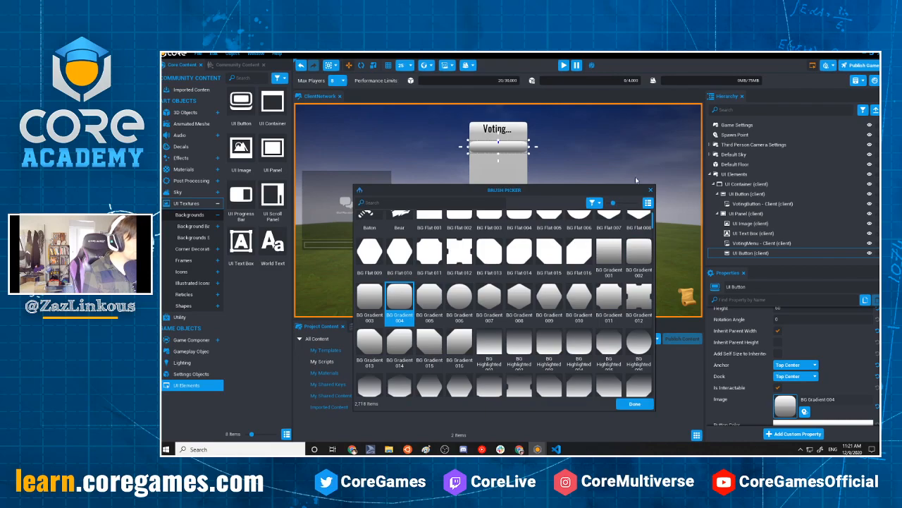
pyautogui.click(650, 191)
# Rename the UI Button inside the UI Panel as VotePlayerButton
pyautogui.click(753, 253)
pyautogui.press('F2')
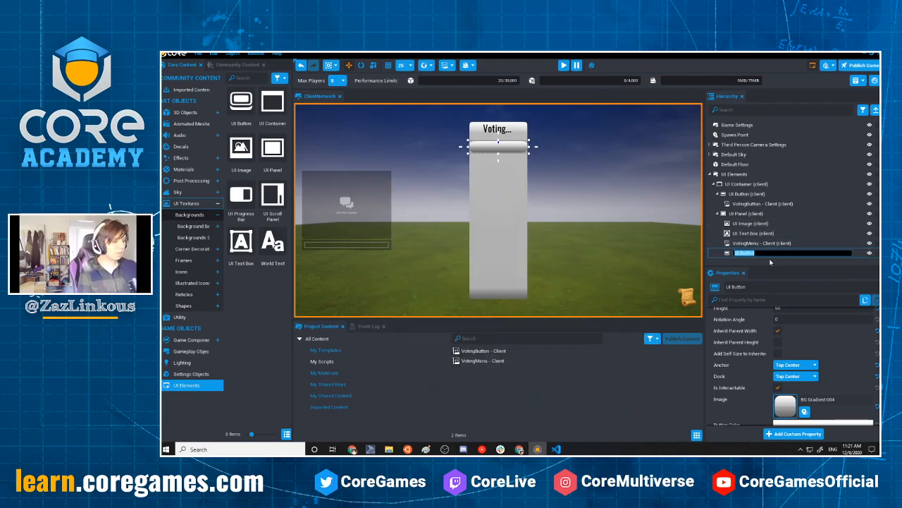
pyautogui.write('Da')
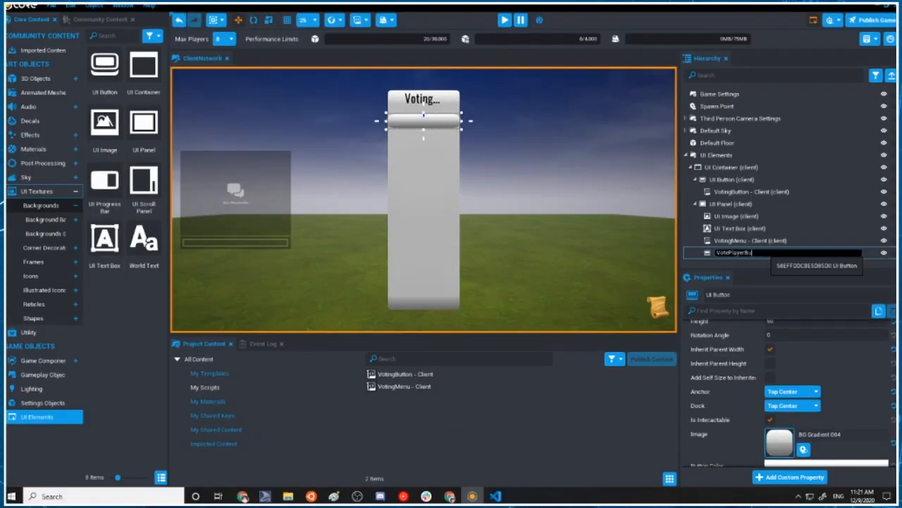
pyautogui.press('Return')
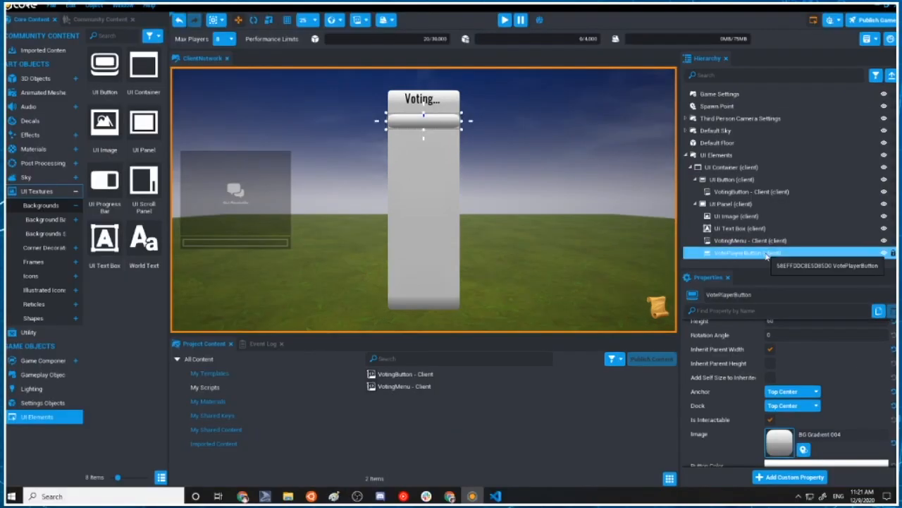
# Create a new template named VotePlayerButton from the button and delete the button from the hierarchy
pyautogui.rightClick(767, 256)
pyautogui.click(849, 374)
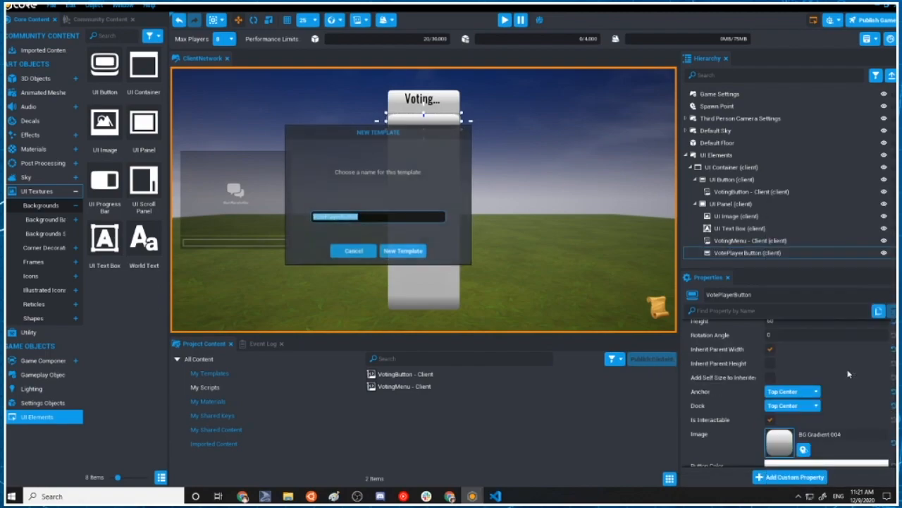
pyautogui.click(404, 251)
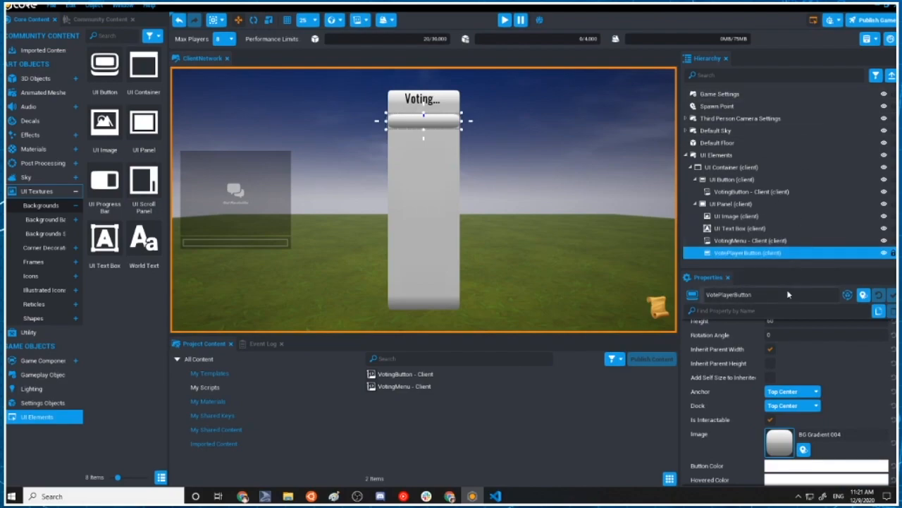
pyautogui.press('Delete')
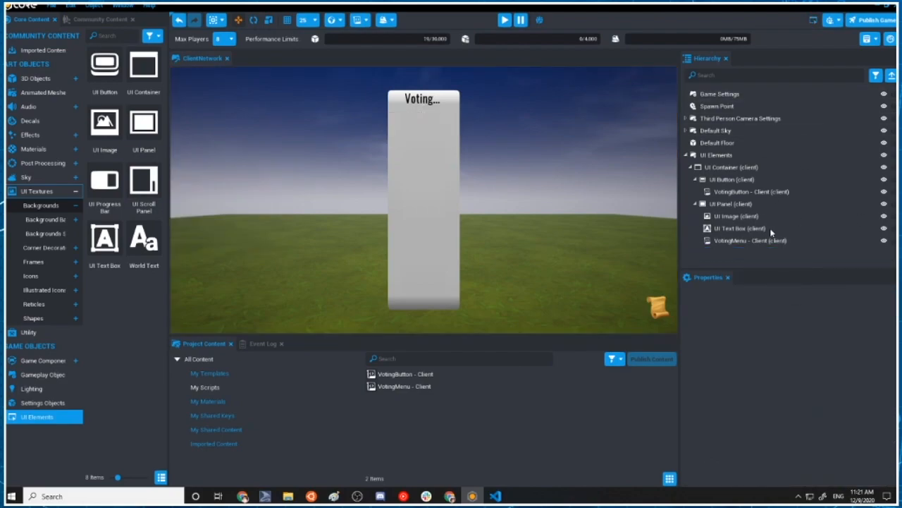
# Add the VotePlayerButton template from My Templates as a custom property of the VotingMenu - Client script in the hierarchy
pyautogui.click(395, 376)
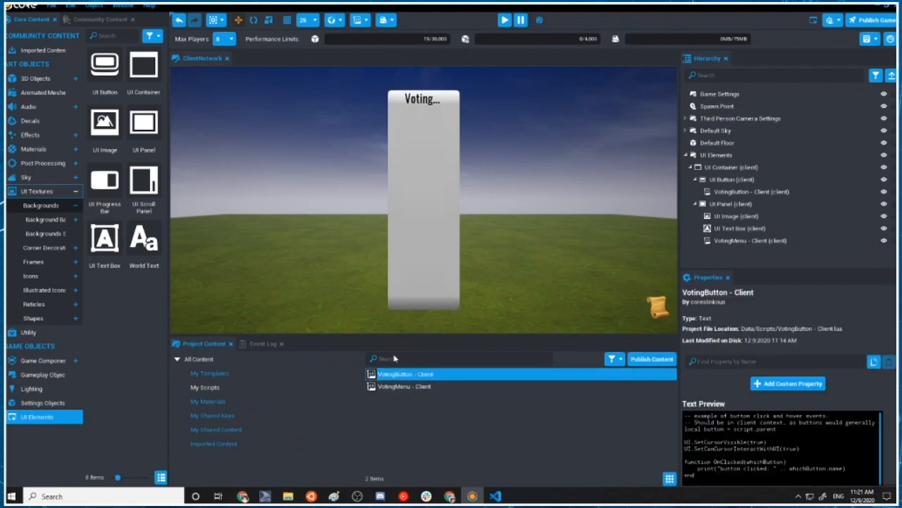
pyautogui.click(220, 374)
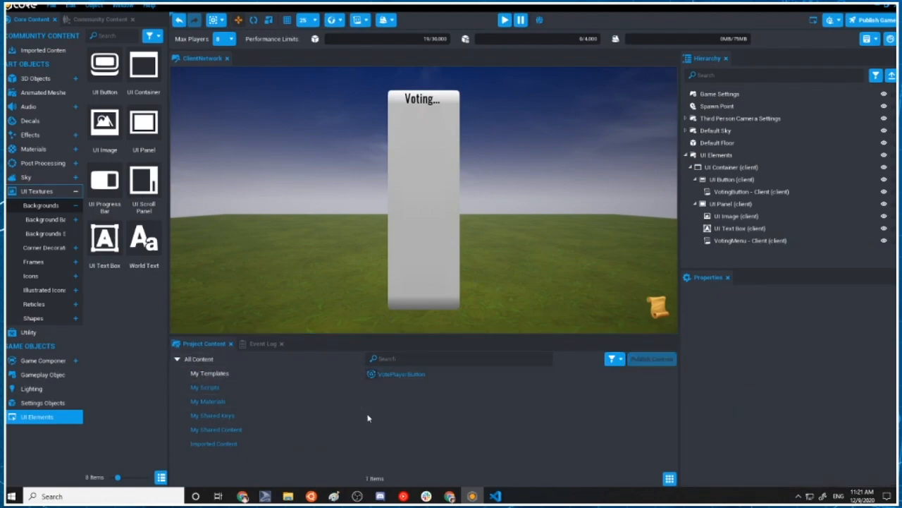
pyautogui.click(755, 241)
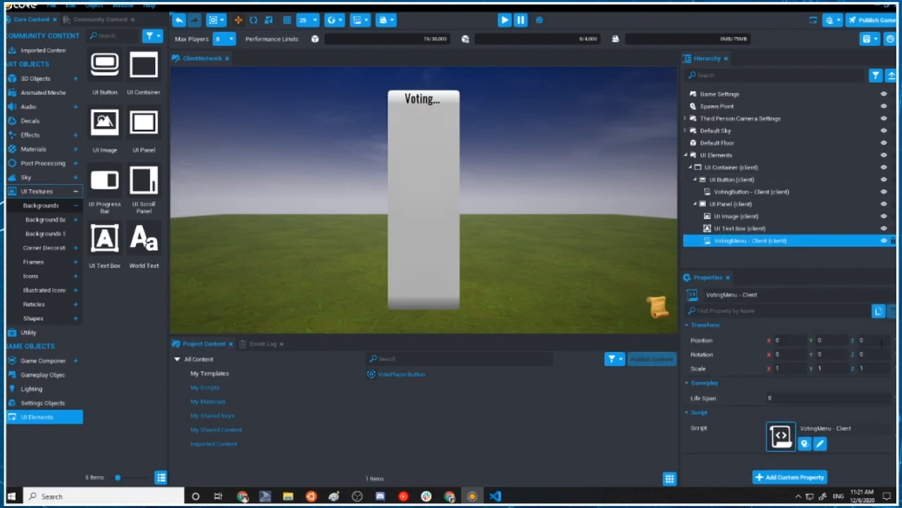
pyautogui.moveTo(395, 374); pyautogui.dragTo(763, 477)
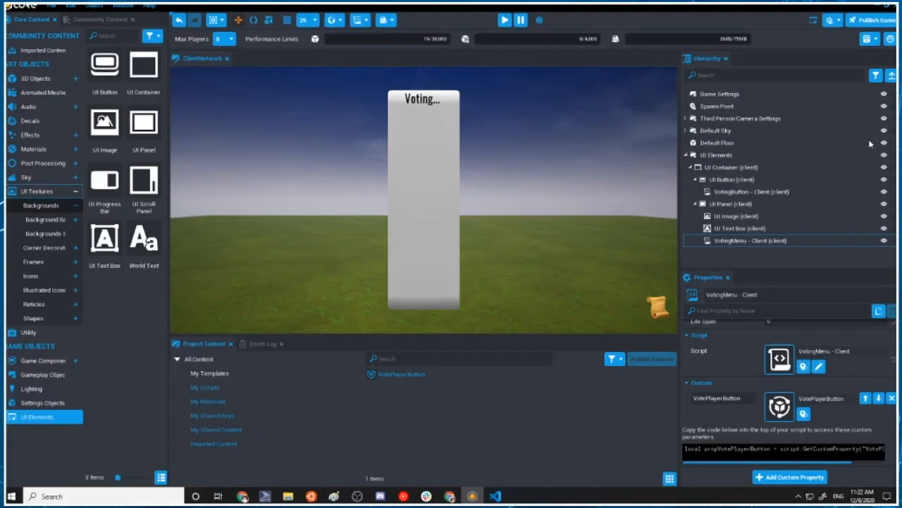
# Open the VotingMenu - Client script in Visual Studio Code and define an empty function named showAllPlayersInButtons()
pyautogui.doubleClick(775, 240)
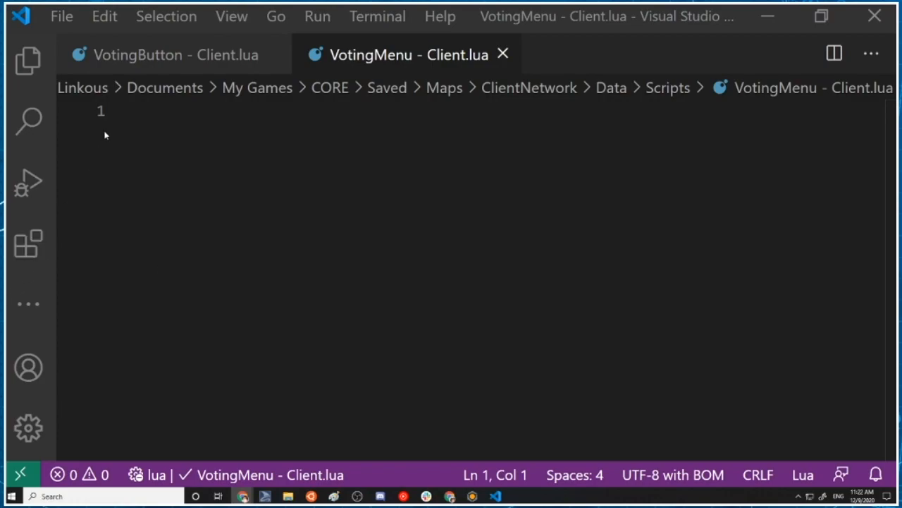
pyautogui.click(150, 113)
pyautogui.write('local')
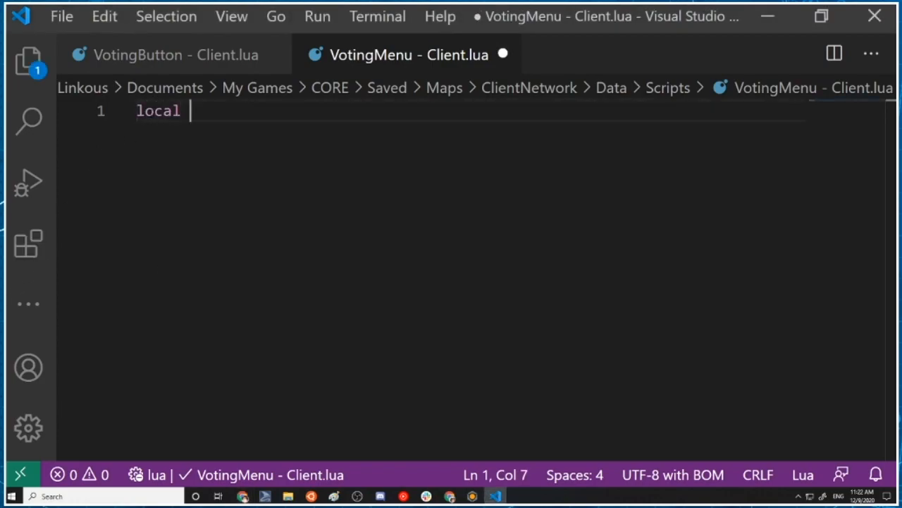
pyautogui.press('BackSpace')
pyautogui.press('BackSpace')
pyautogui.press('Return')
pyautogui.write('func')
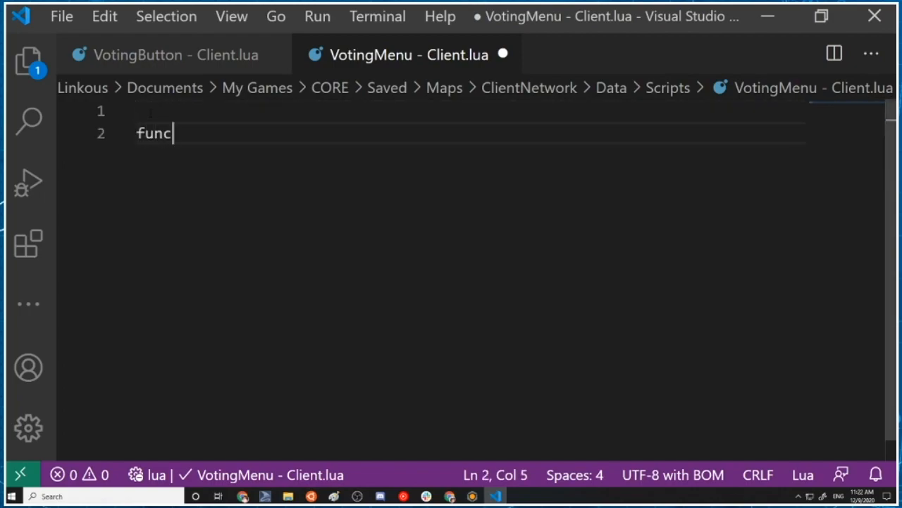
pyautogui.write('tion ')
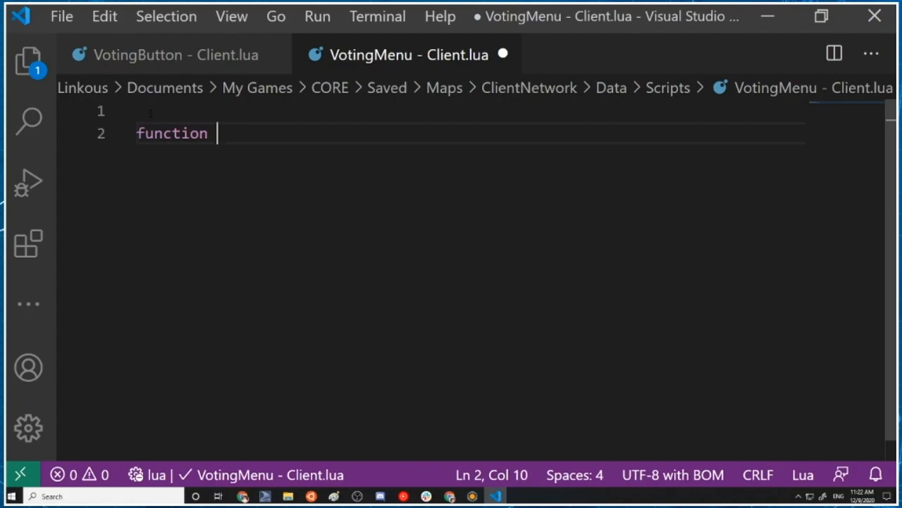
pyautogui.write('showAllPlayersInButtons(')
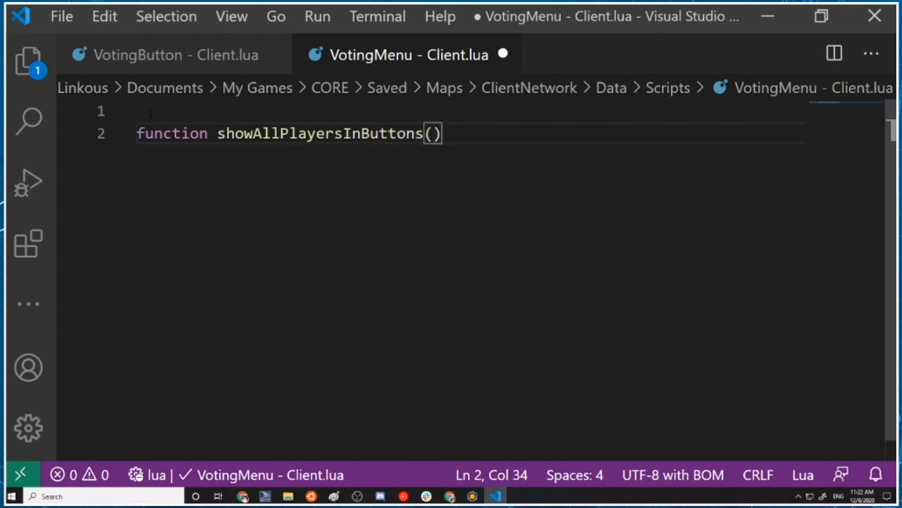
pyautogui.press('Return')
pyautogui.press('Return')
pyautogui.write('emn')
pyautogui.write('d')
pyautogui.press('Up')
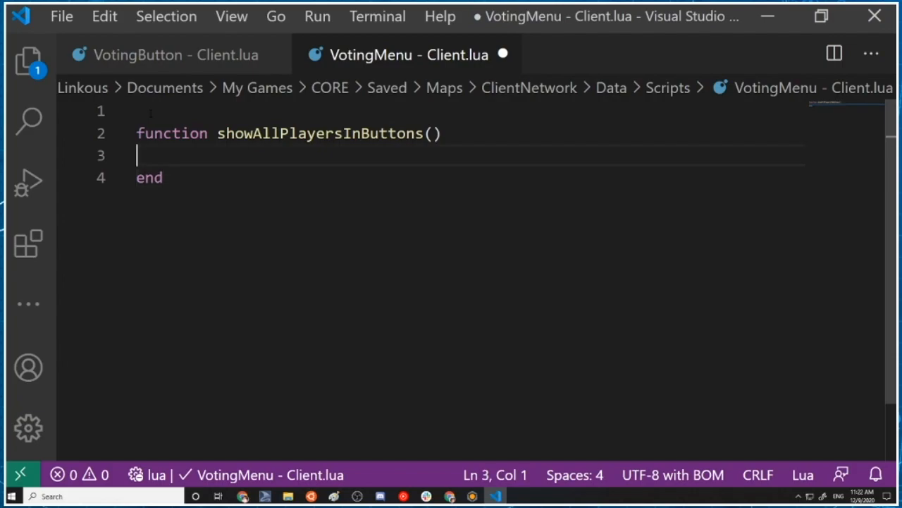
# Inside showAllPlayersInButtons, declare the local variable players with the value Game.GetLocalPlayers() and leave blank lines below it
pyautogui.write('local p')
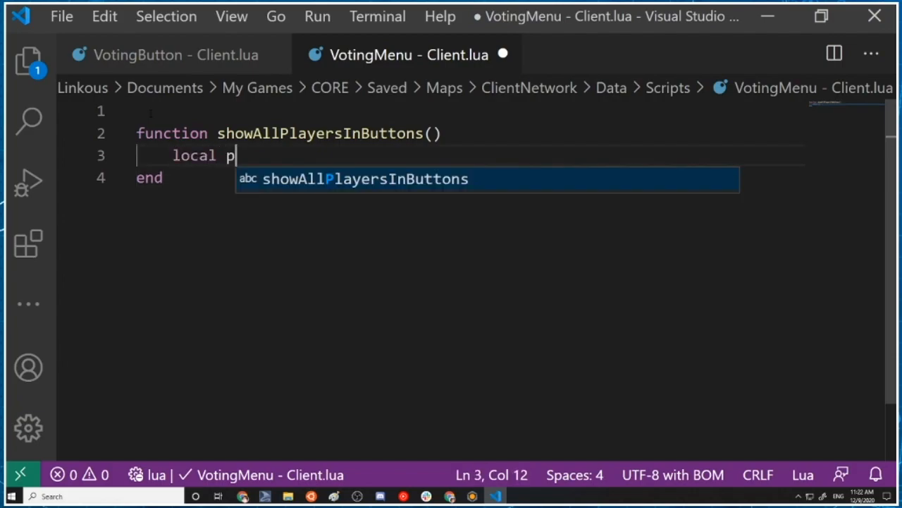
pyautogui.write('layers = Game.GetLocalPlayers')
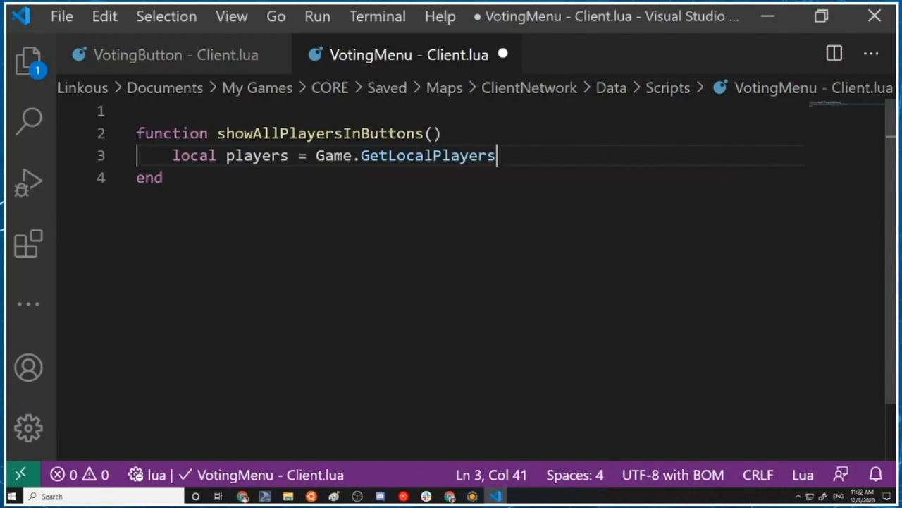
pyautogui.write('(')
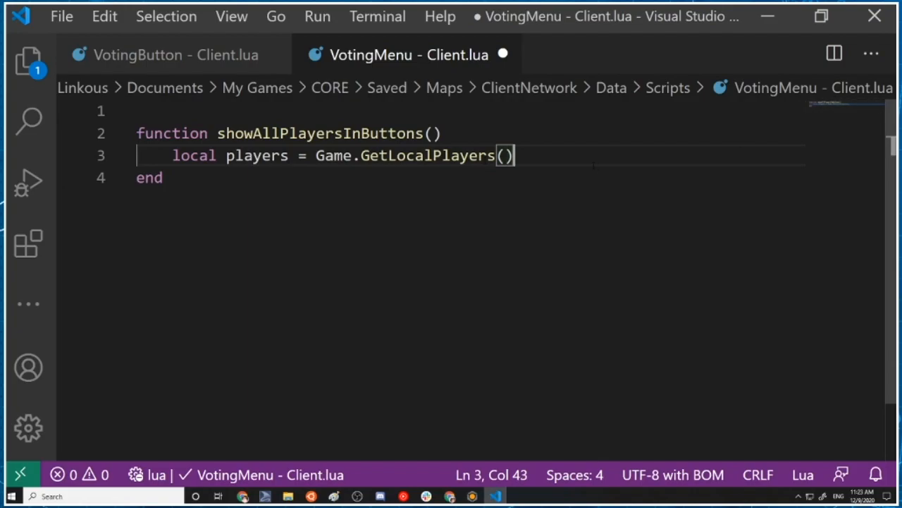
pyautogui.press('Return')
pyautogui.press('Return')
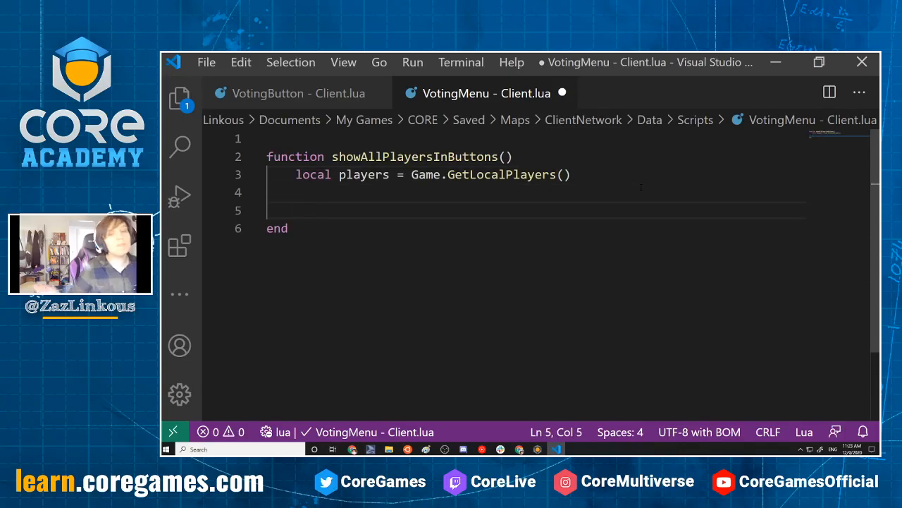
pyautogui.click(354, 450)
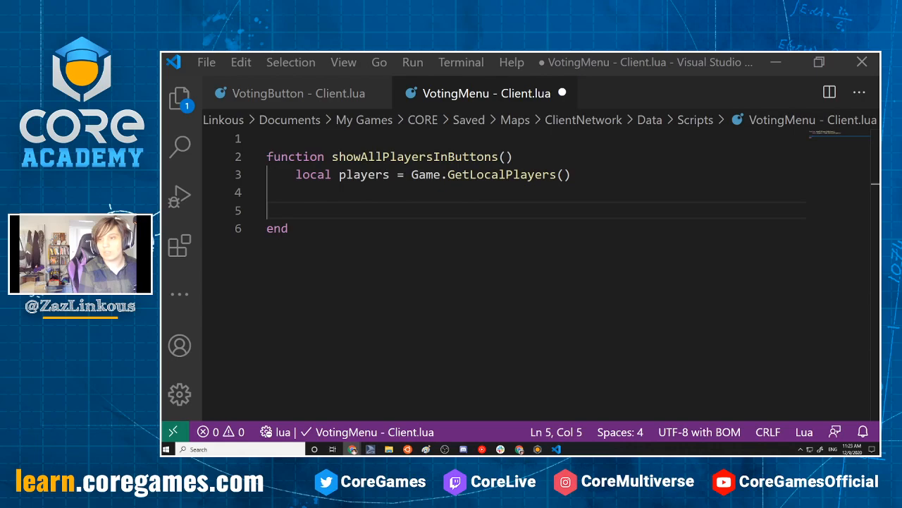
# Start a loop below the players variable with the header for _, player in players
pyautogui.click(414, 197)
pyautogui.click(413, 204)
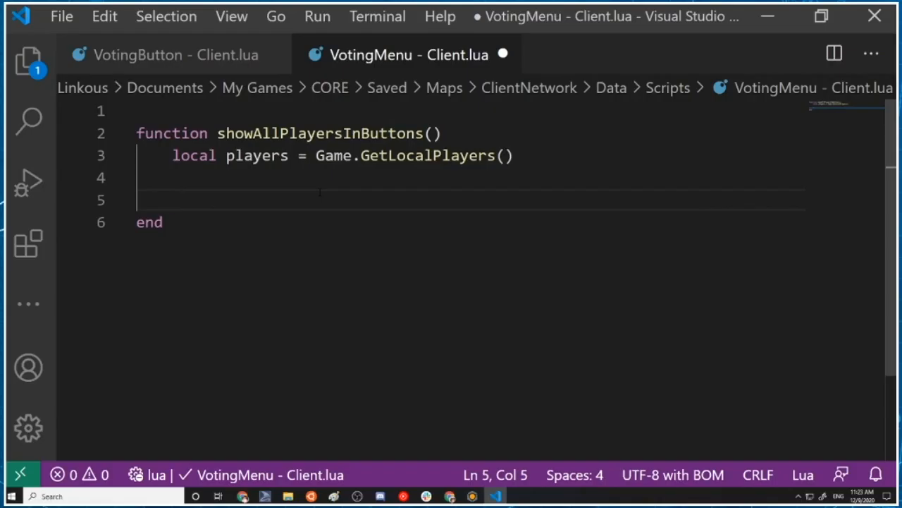
pyautogui.write('for _')
pyautogui.press('BackSpace')
pyautogui.write('_, ')
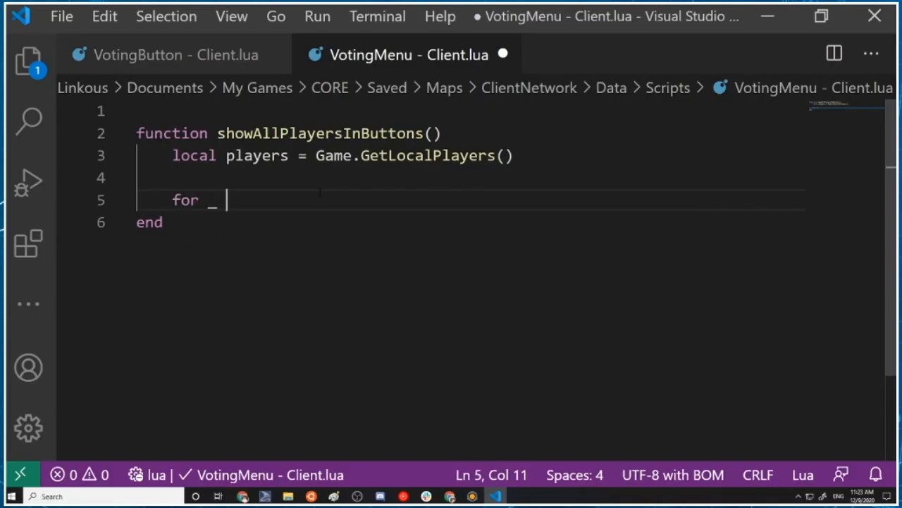
pyautogui.write('player')
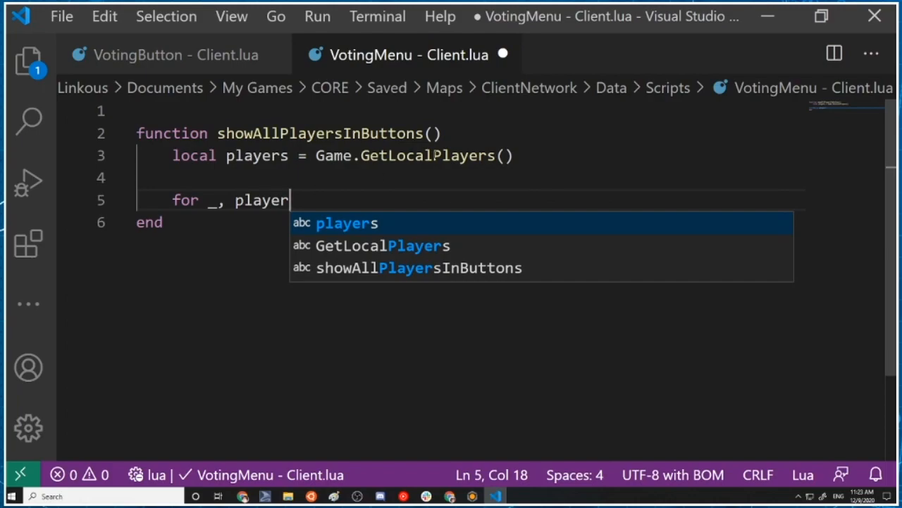
pyautogui.write(' in player')
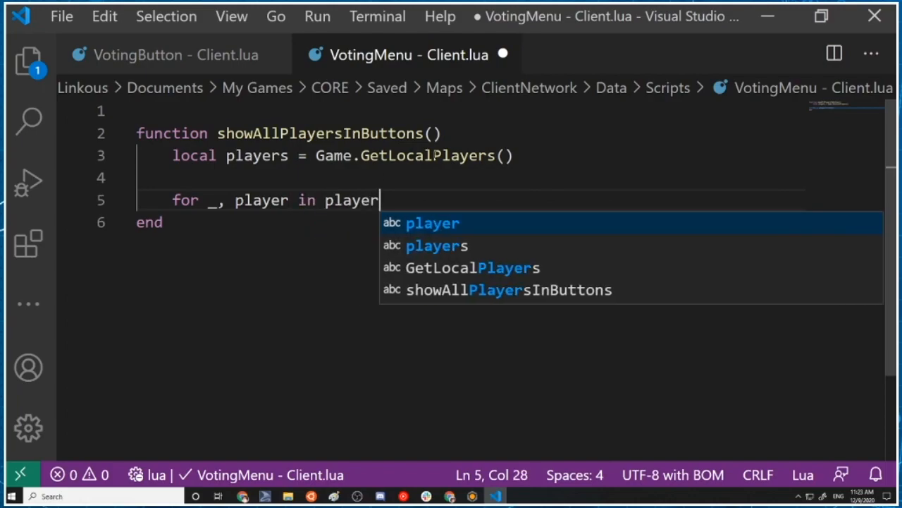
pyautogui.write('s')
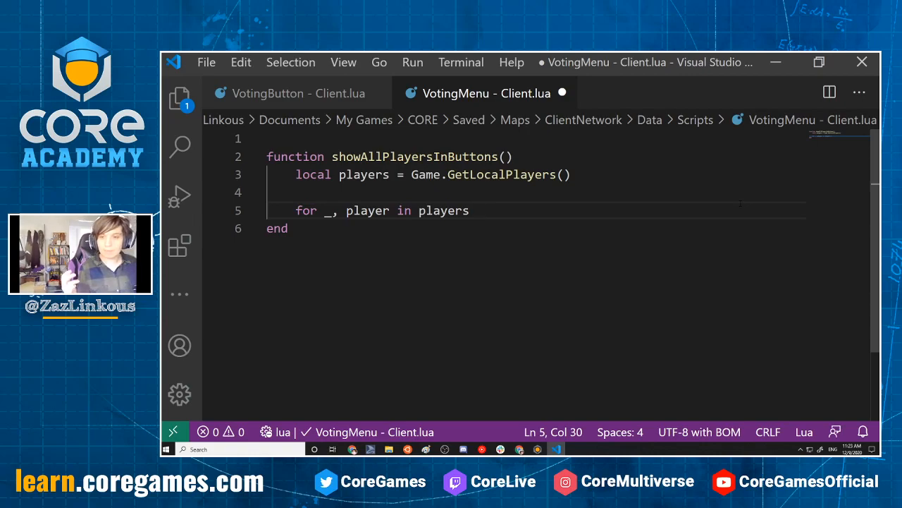
# Change the players variable's function call to Game.GetPlayers()
pyautogui.moveTo(506, 174); pyautogui.dragTo(471, 174)
pyautogui.press('BackSpace')
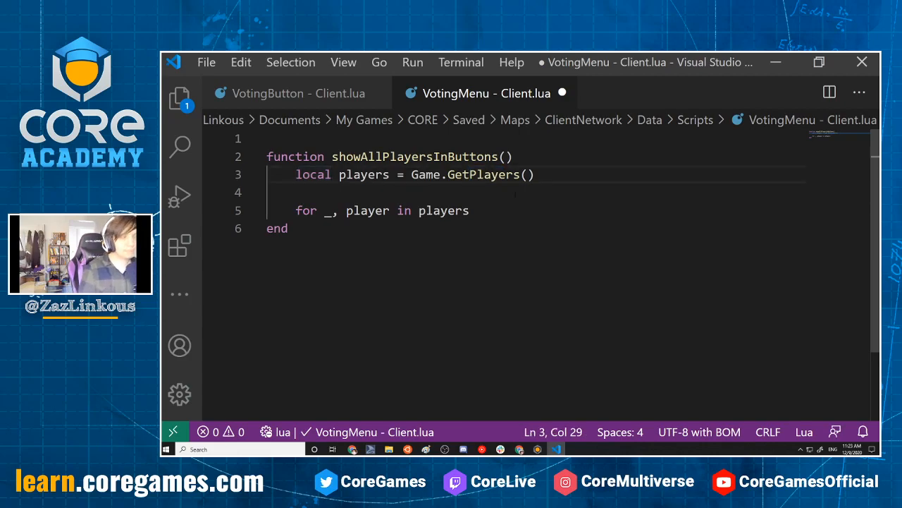
pyautogui.click(505, 210)
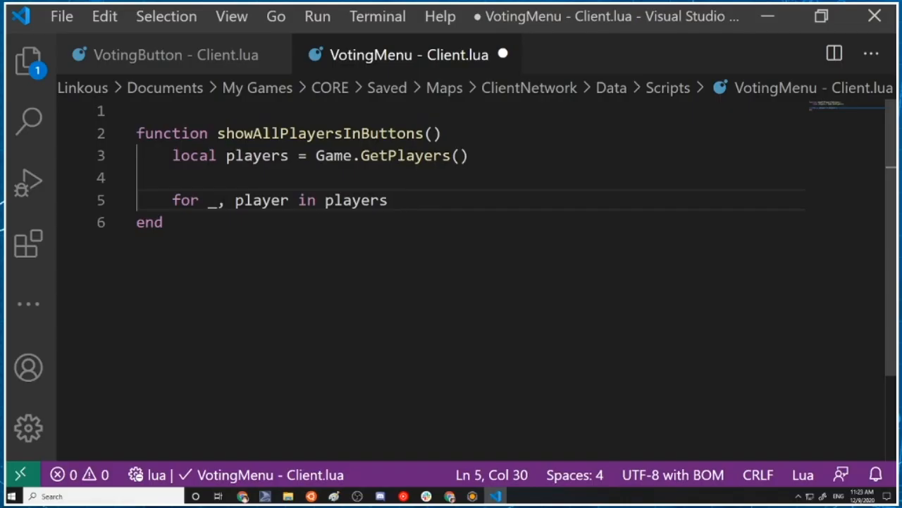
# Complete the loop header by wrapping players in ipairs() and adding do
pyautogui.click(326, 200)
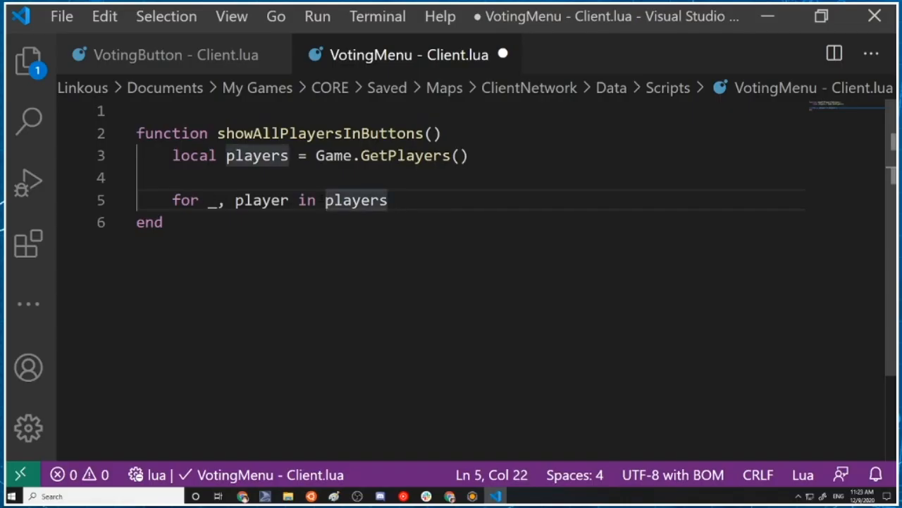
pyautogui.write('ipairs(players')
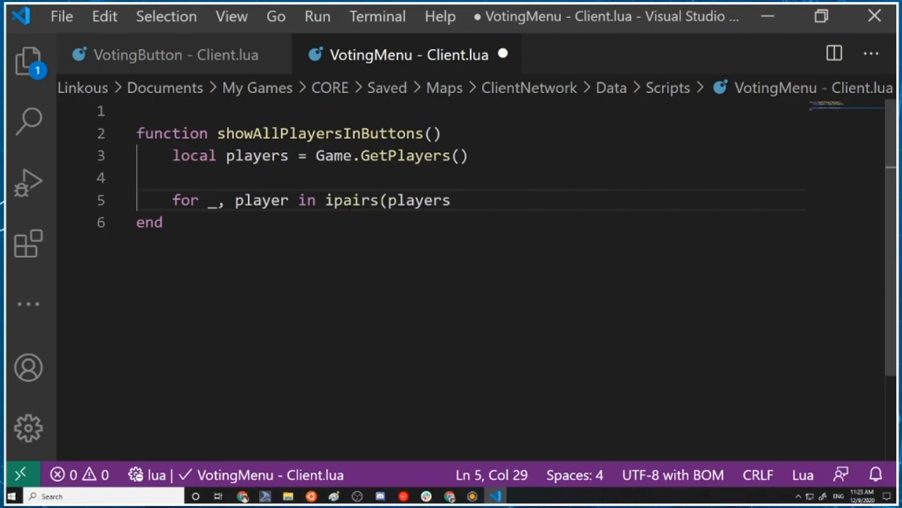
pyautogui.write(') do')
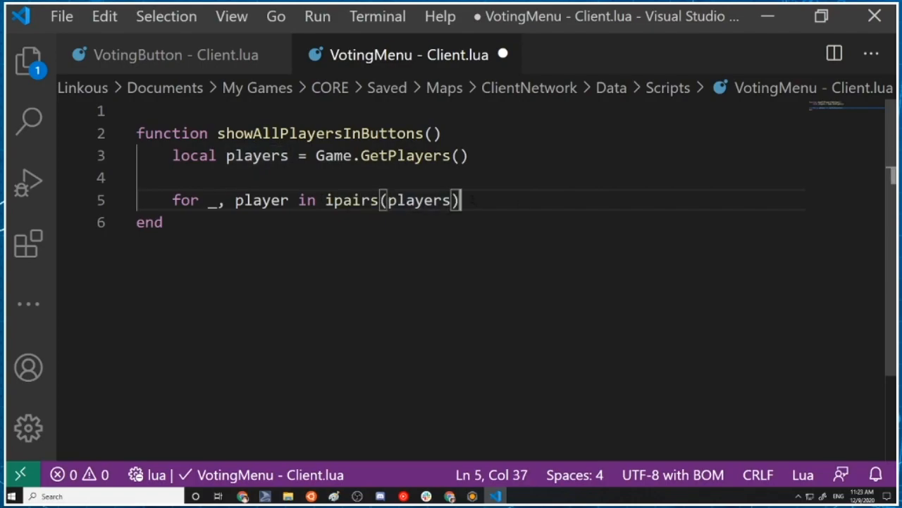
# Add print(player.name) as the body of the for loop
pyautogui.press('Return')
pyautogui.press('Tab')
pyautogui.press('BackSpace')
pyautogui.write('opr')
pyautogui.press('BackSpace')
pyautogui.press('BackSpace')
pyautogui.press('BackSpace')
pyautogui.write('print(')
pyautogui.write('Player.')
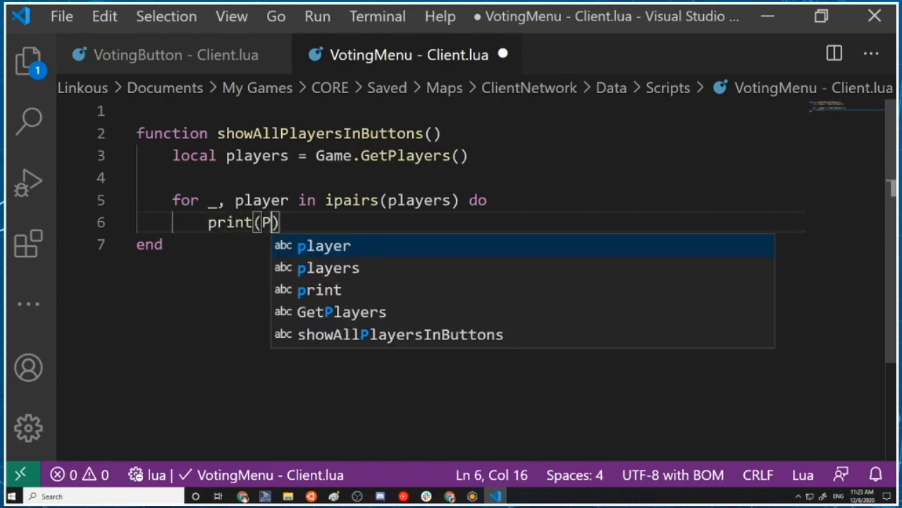
pyautogui.press('BackSpace')
pyautogui.press('BackSpace')
pyautogui.press('BackSpace')
pyautogui.press('BackSpace')
pyautogui.press('BackSpace')
pyautogui.press('BackSpace')
pyautogui.press('BackSpace')
pyautogui.write('player.name)')
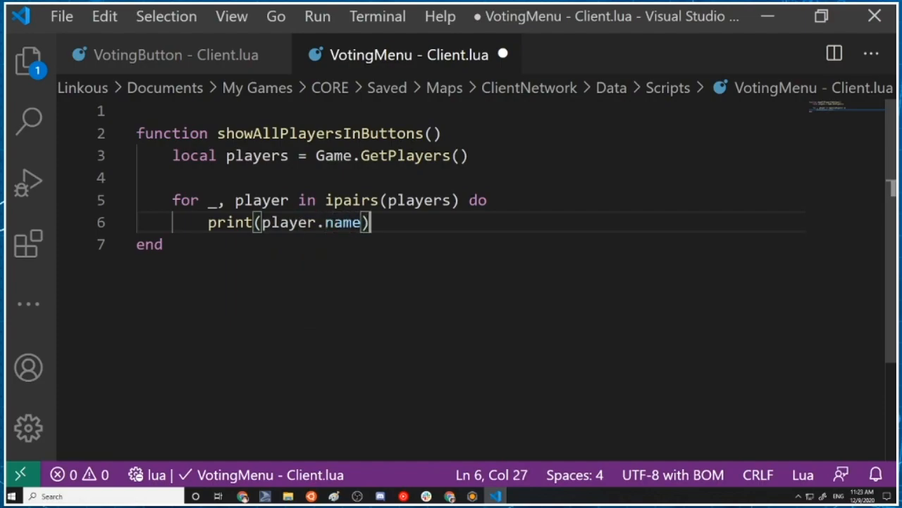
# Close the for loop with end and save the script
pyautogui.press('Return')
pyautogui.press('BackSpace')
pyautogui.write('end')
pyautogui.hotkey('ctrl', 's')
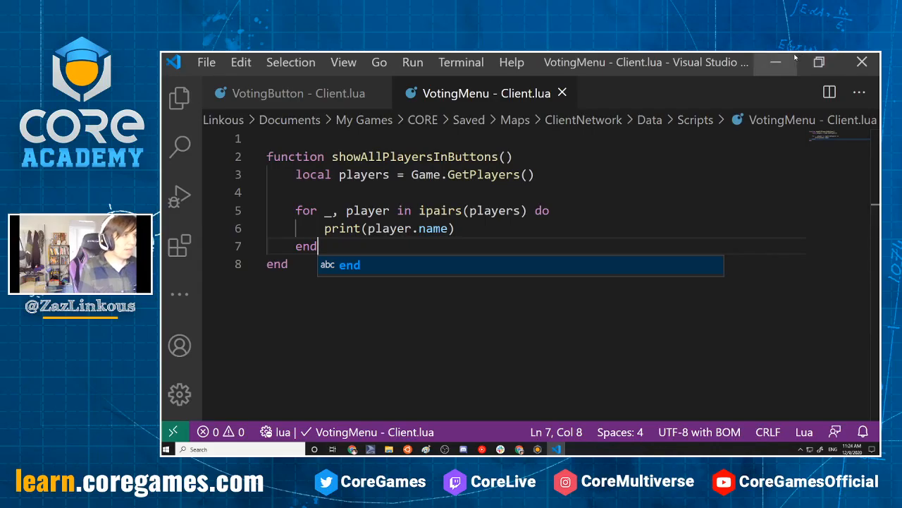
# Add a showAllPlayers() call below the function's end and save the script
pyautogui.click(319, 268)
pyautogui.press('Return')
pyautogui.press('Return')
pyautogui.write('show')
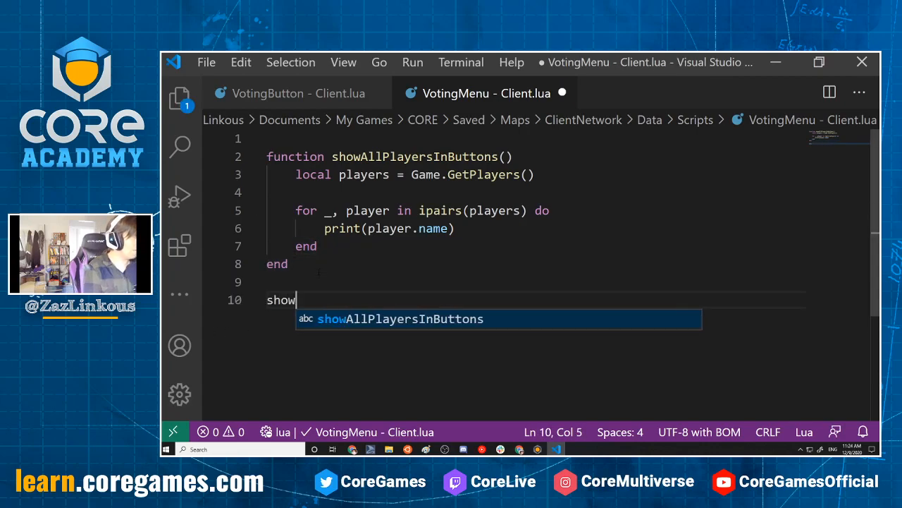
pyautogui.write('AllPlayers()')
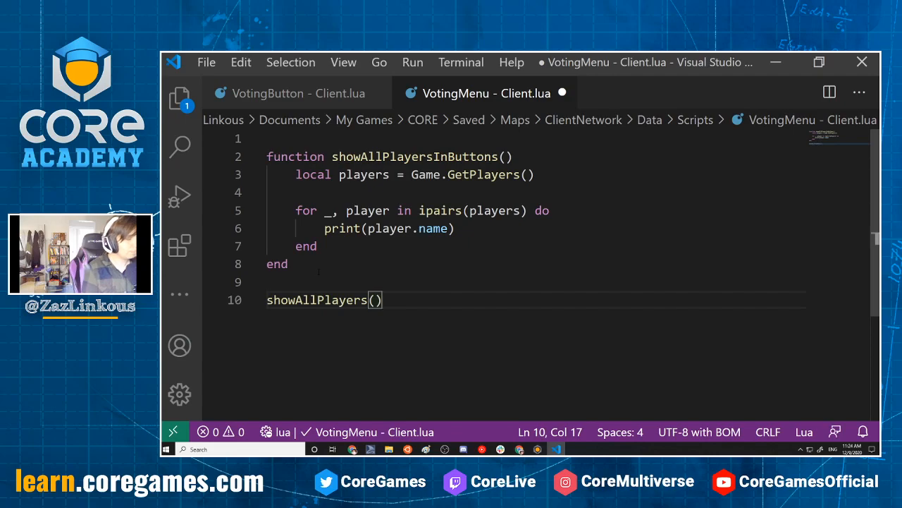
pyautogui.hotkey('ctrl', 's')
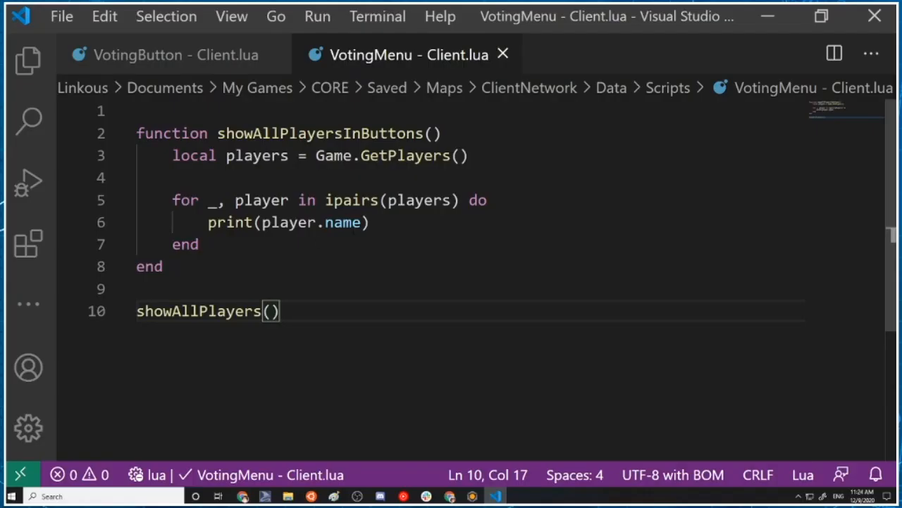
# Correct the call on the last line to showAllPlayersInButtons() and save the script
pyautogui.moveTo(343, 133); pyautogui.dragTo(424, 133)
pyautogui.hotkey('ctrl', 'c')
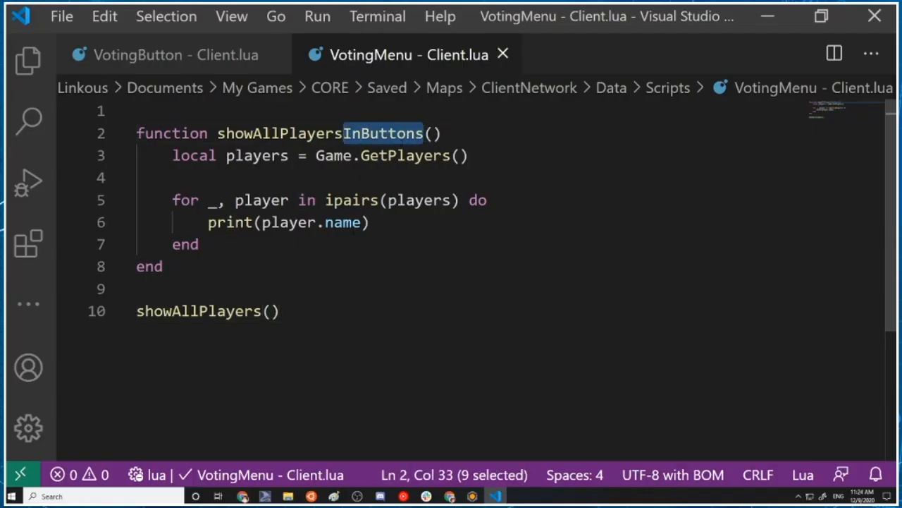
pyautogui.click(263, 311)
pyautogui.hotkey('ctrl', 'v')
pyautogui.hotkey('ctrl', 's')
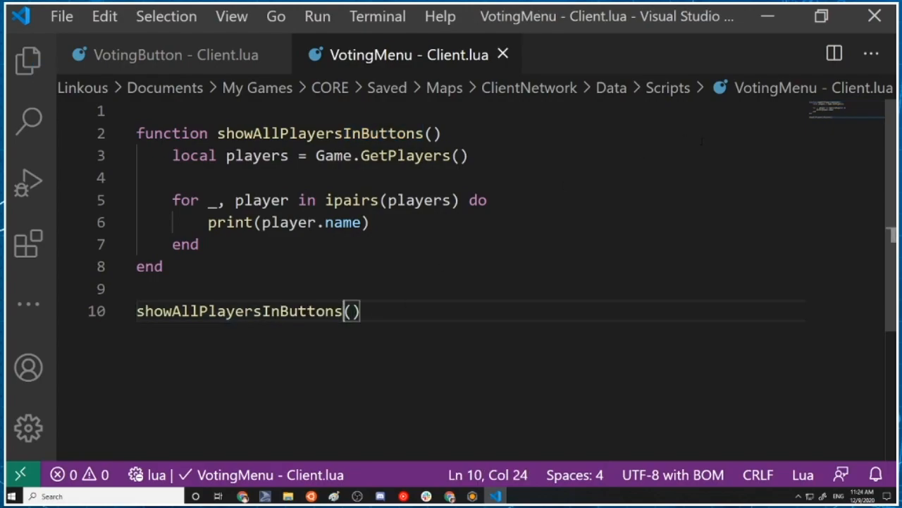
# Switch to Core and preview the game with the Event Log shown to test the script, then stop the preview
pyautogui.click(770, 16)
pyautogui.click(267, 343)
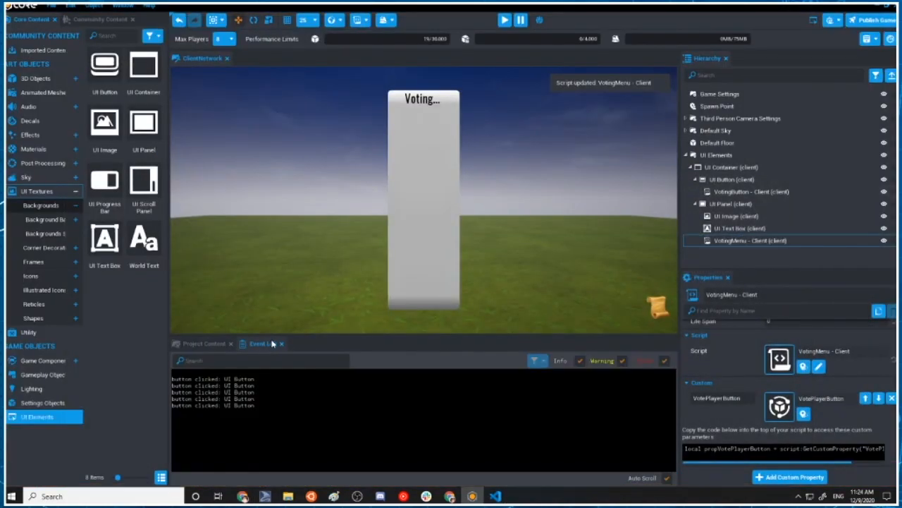
pyautogui.click(503, 20)
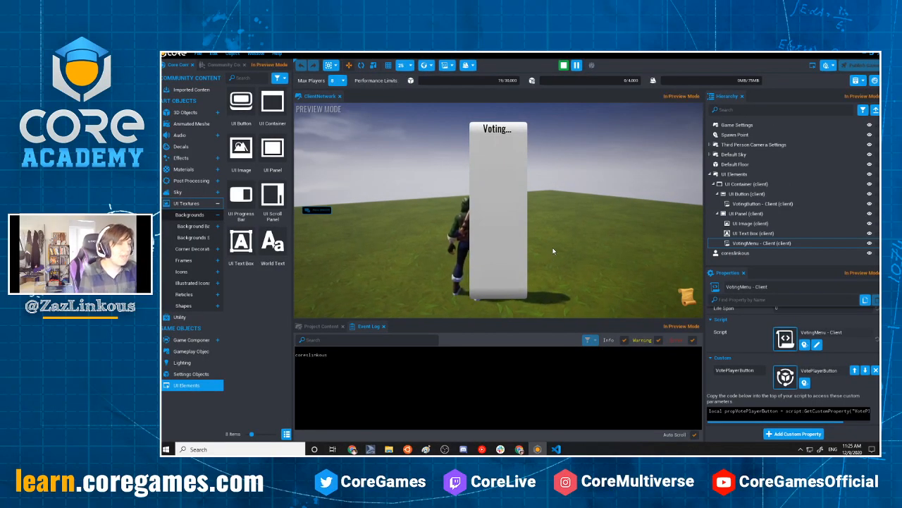
pyautogui.press('=')
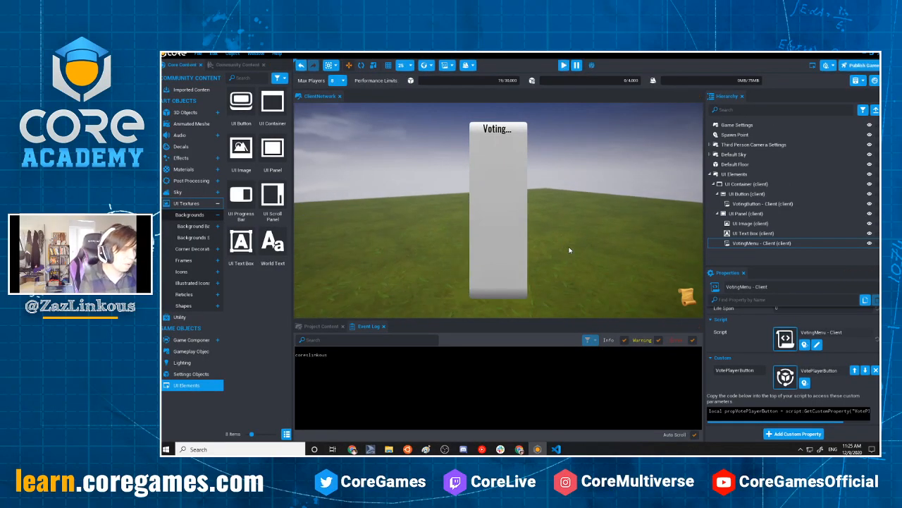
# Reopen the VotingMenu - Client script and review the showAllPlayersInButtons() call and the print(player.name) line
pyautogui.doubleClick(775, 244)
pyautogui.moveTo(448, 301); pyautogui.dragTo(309, 302)
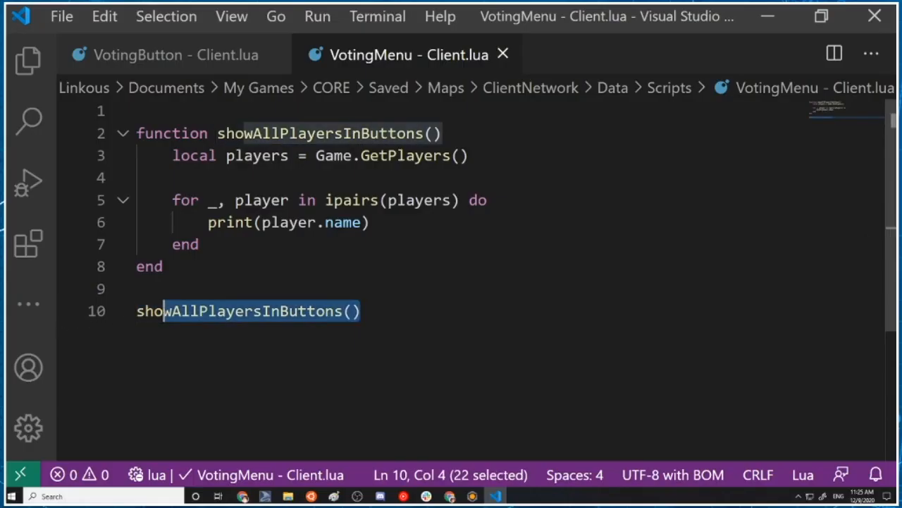
pyautogui.click(441, 228)
pyautogui.moveTo(369, 222); pyautogui.dragTo(208, 222)
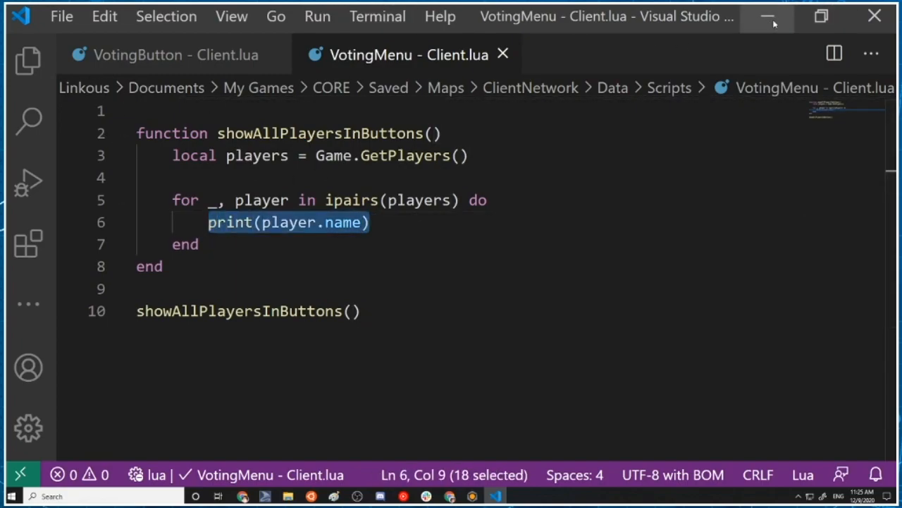
# Copy the VotePlayerButton custom property code from Core and paste it as the first line of the VotingMenu - Client script in Visual Studio Code
pyautogui.click(471, 496)
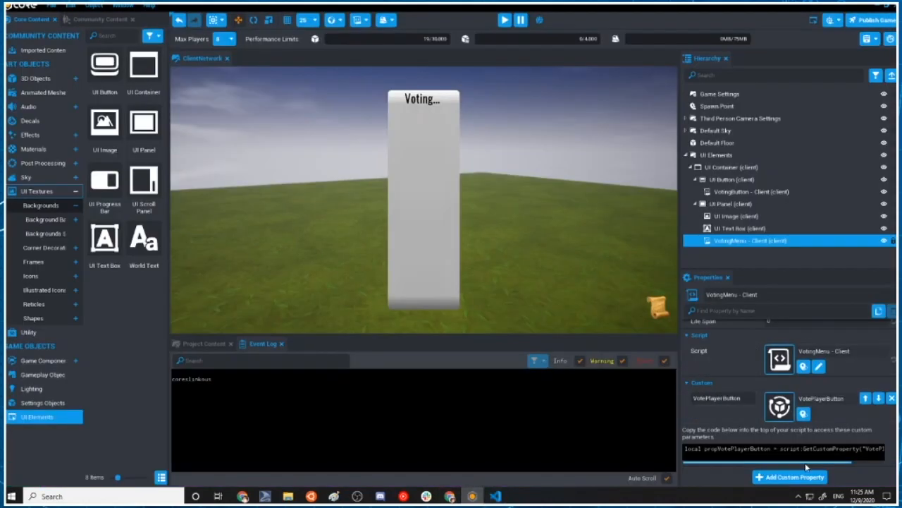
pyautogui.click(687, 449)
pyautogui.hotkey('ctrl', 'a')
pyautogui.hotkey('ctrl', 'c')
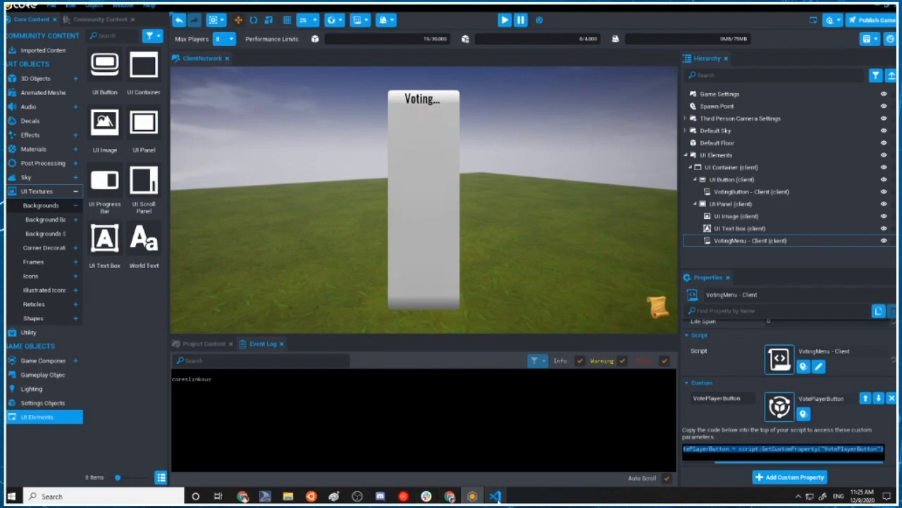
pyautogui.click(496, 496)
pyautogui.click(136, 111)
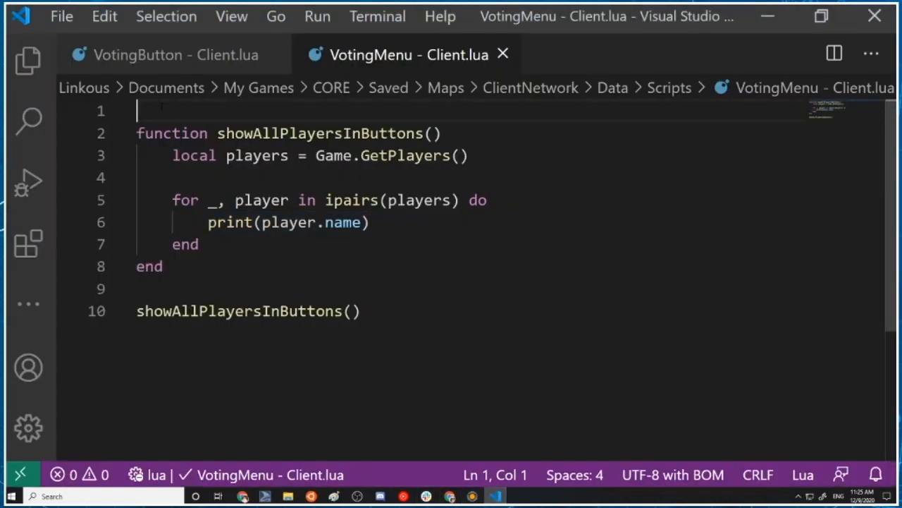
pyautogui.press('Return')
pyautogui.press('Up')
pyautogui.hotkey('ctrl', 'v')
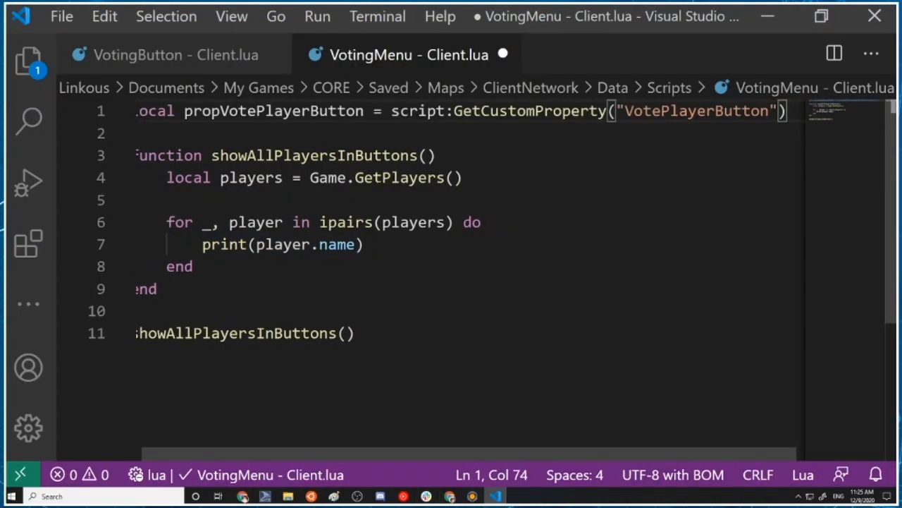
# Replace the print(player.name) line in the loop with World.SpawnAsset(propVotePlayerButton)
pyautogui.moveTo(412, 249); pyautogui.dragTo(209, 244)
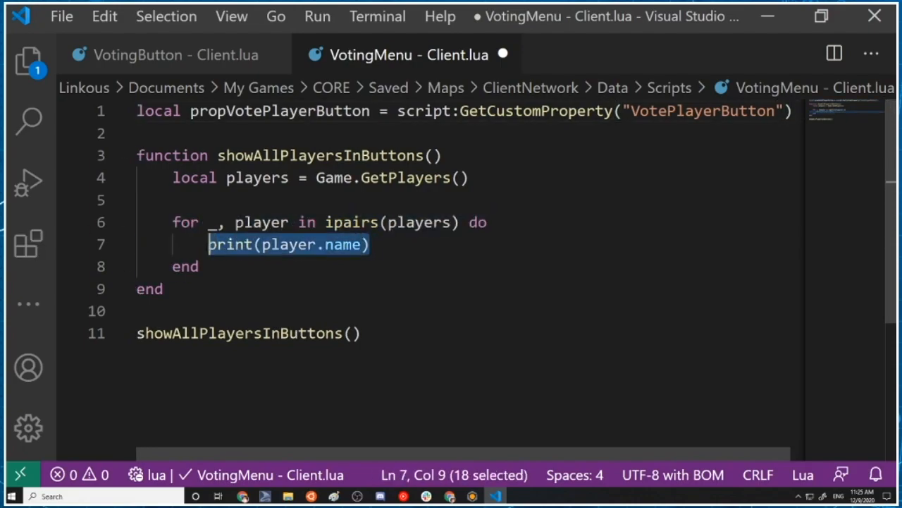
pyautogui.press('BackSpace')
pyautogui.write('World.SpawnAsset(propVo')
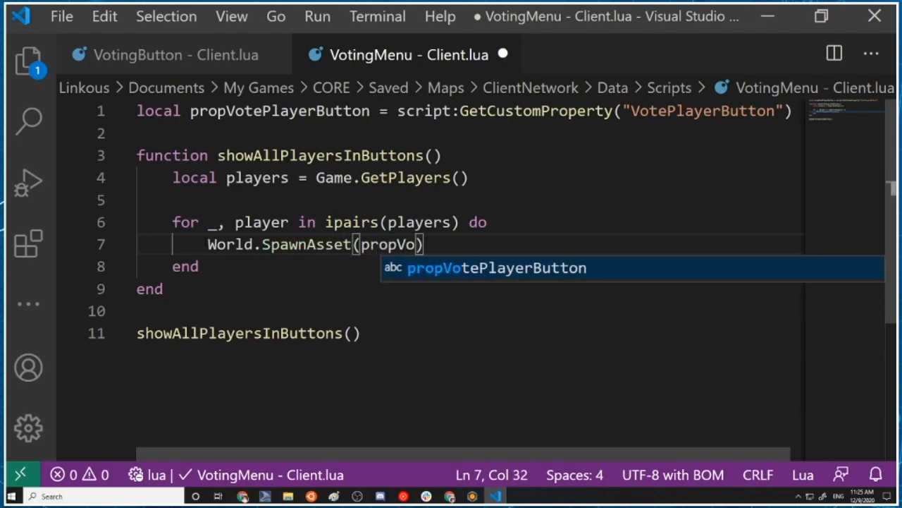
pyautogui.press('Tab')
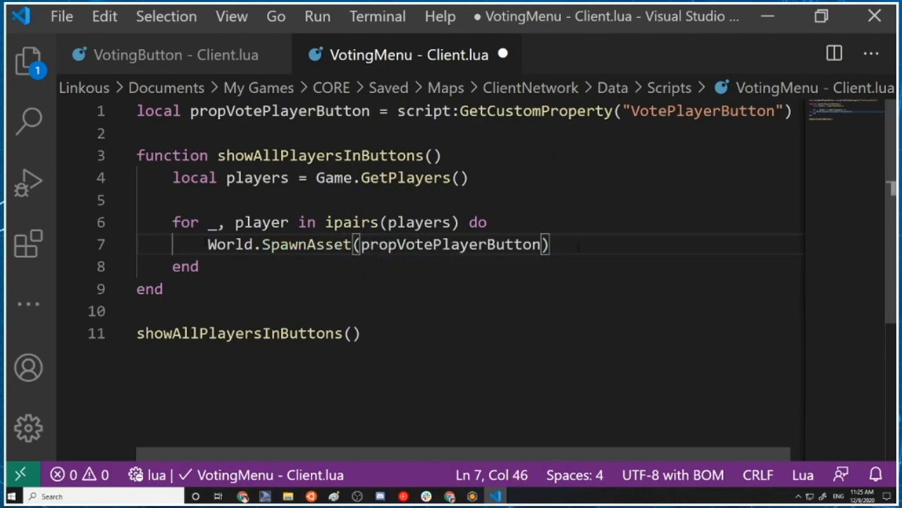
pyautogui.write(')')
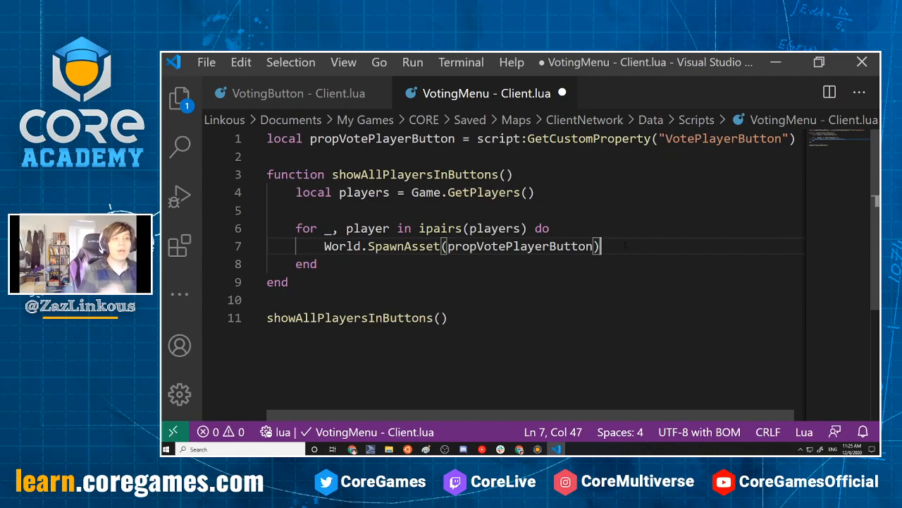
# Check the script's parent UI Panel in Core and declare local panel = script.parent on line 2 of the VotingMenu - Client script
pyautogui.click(775, 62)
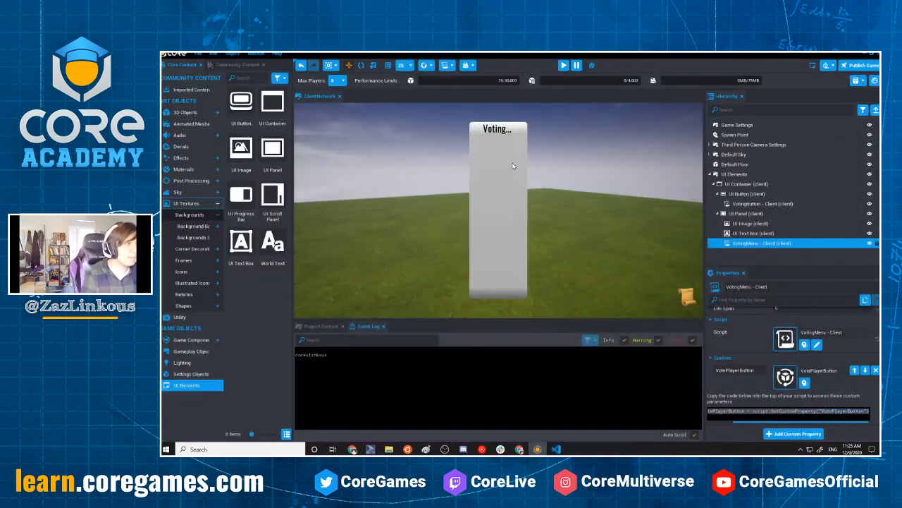
pyautogui.click(749, 214)
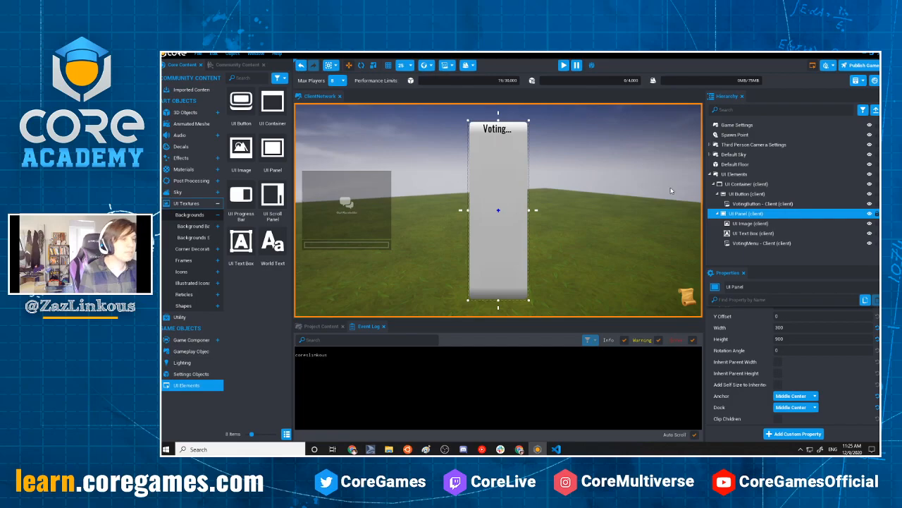
pyautogui.click(556, 449)
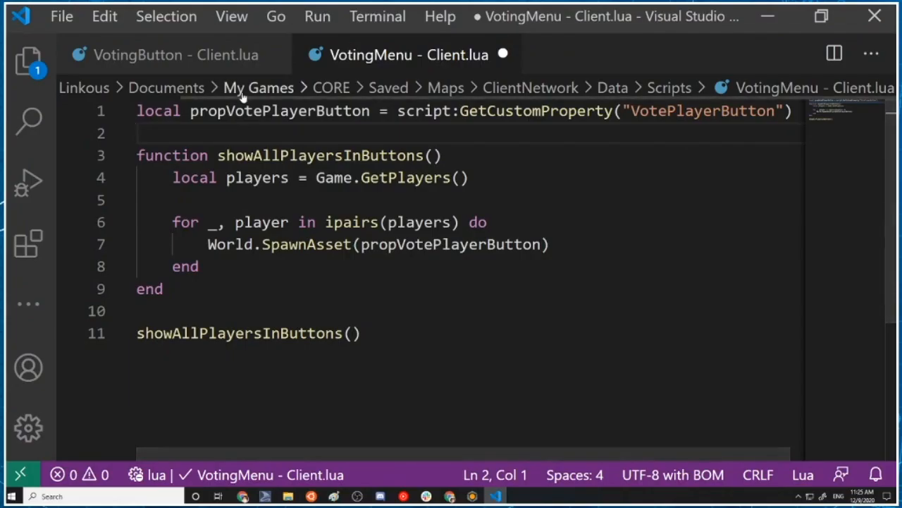
pyautogui.press('Return')
pyautogui.press('Return')
pyautogui.press('Up')
pyautogui.press('Up')
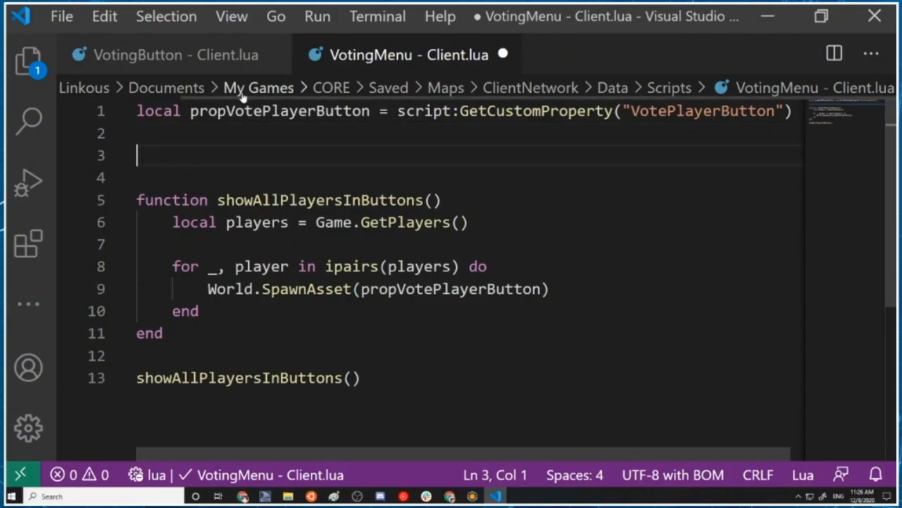
pyautogui.write('local panel = script.pa')
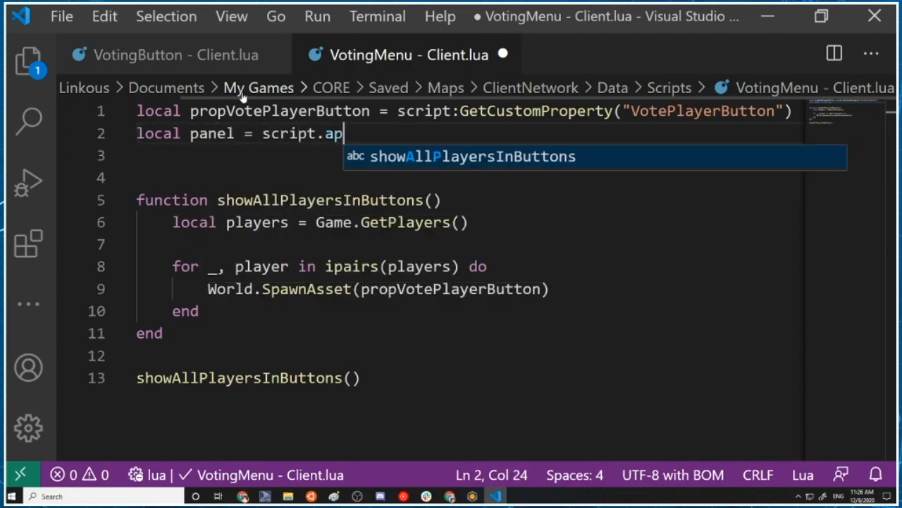
pyautogui.press('BackSpace')
pyautogui.write('parent')
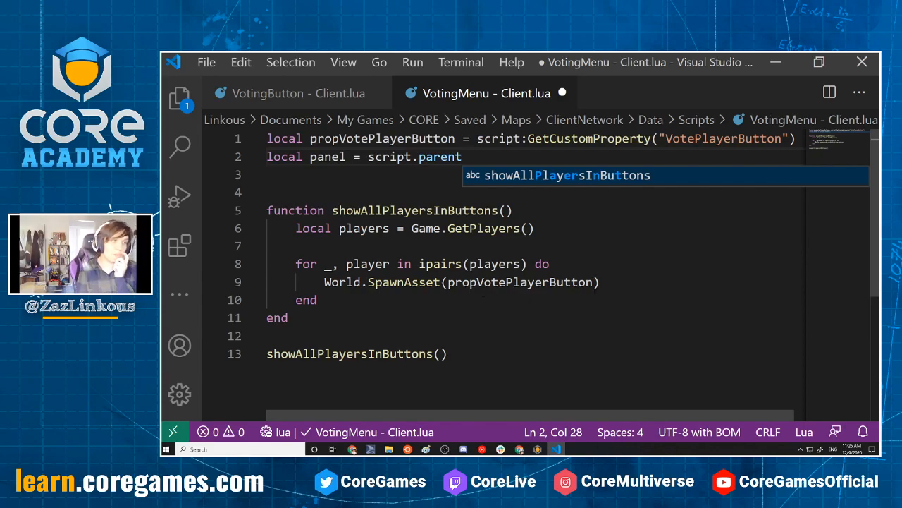
# Add {parent = panel} as the second argument of the World.SpawnAsset call in the loop
pyautogui.click(594, 282)
pyautogui.write('.')
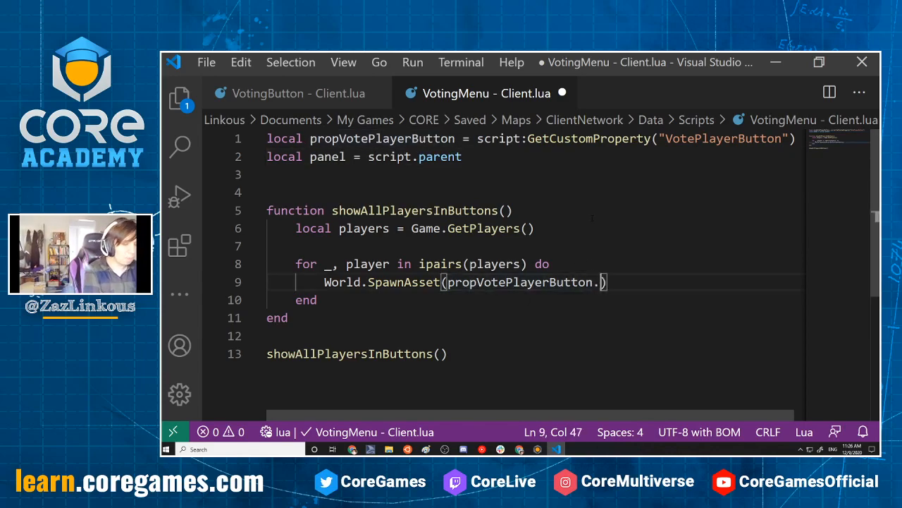
pyautogui.press('BackSpace')
pyautogui.press('BackSpace')
pyautogui.write(', ')
pyautogui.write('{pa')
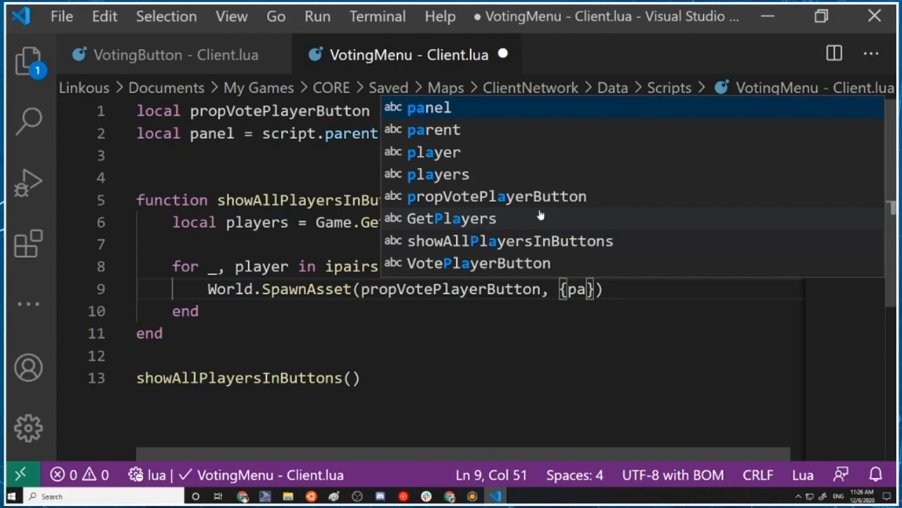
pyautogui.write('rent = ')
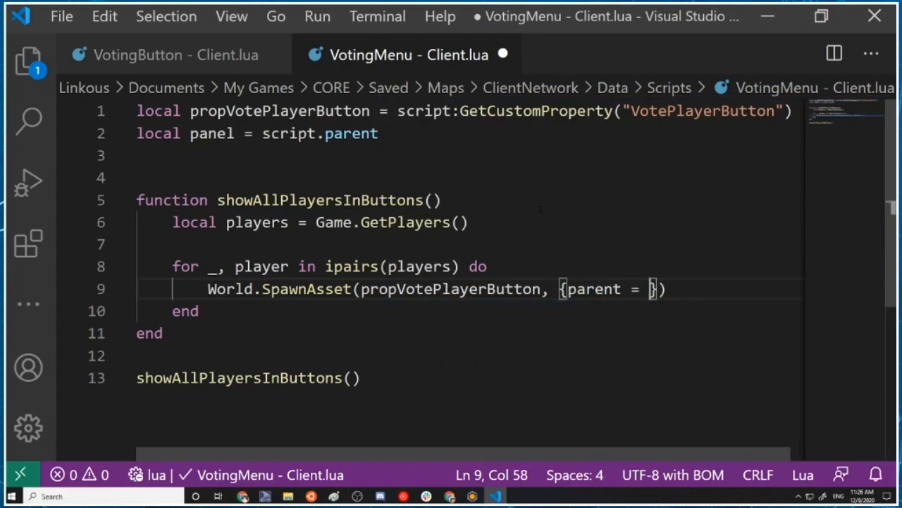
pyautogui.write('panel')
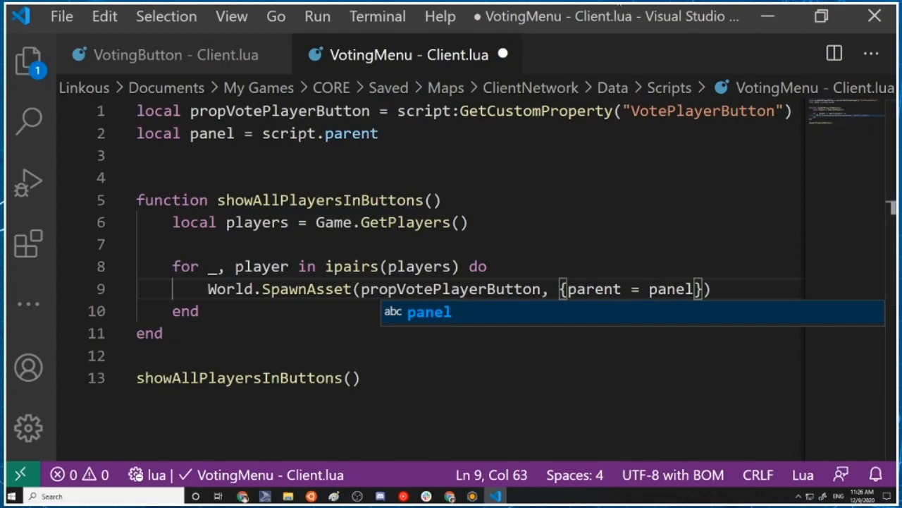
pyautogui.write('})')
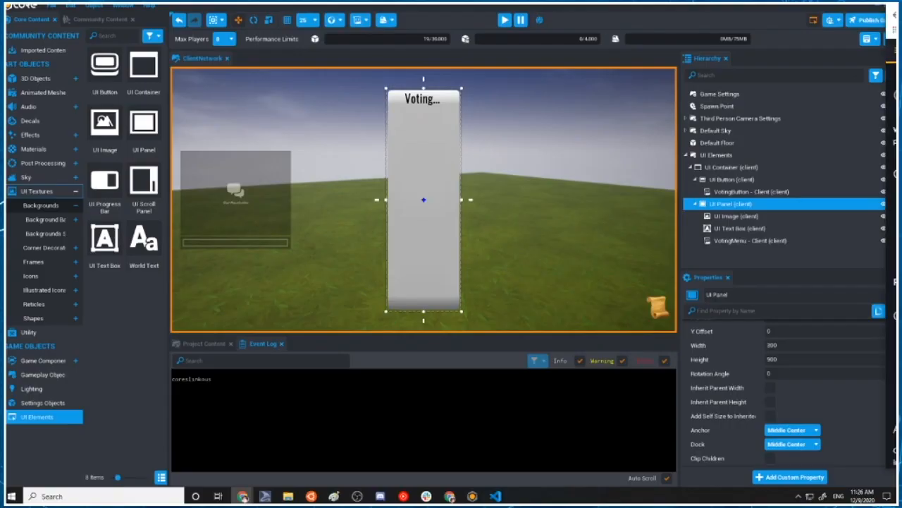
# Search the Core API documentation in the browser for SpawnAsset to read its optional parameters, and review the UI Panel's properties in Core
pyautogui.moveTo(901, 6); pyautogui.dragTo(371, 36)
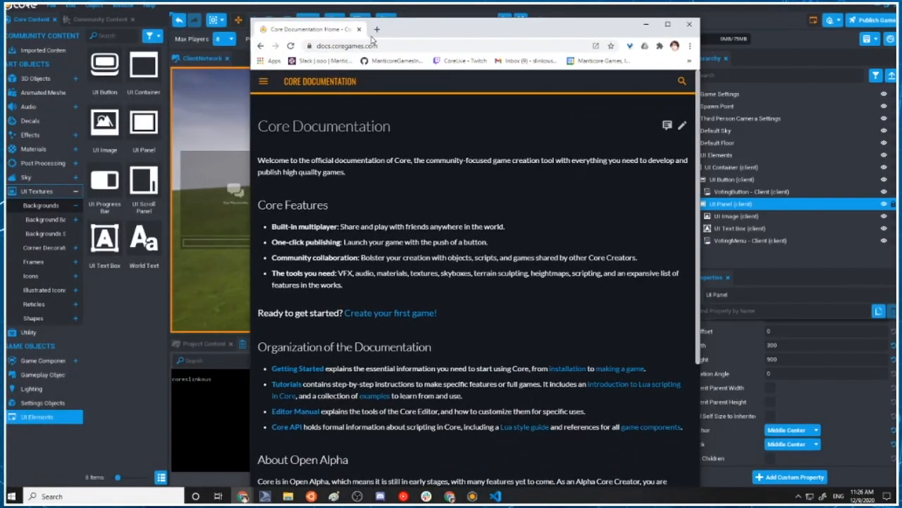
pyautogui.click(668, 24)
pyautogui.keyDown('ctrl'); pyautogui.scroll(8, 398, 268); pyautogui.keyUp('ctrl')
pyautogui.keyDown('ctrl'); pyautogui.scroll(-5, 397, 268); pyautogui.keyUp('ctrl')
pyautogui.hotkey('ctrl', 'f')
pyautogui.write('SpawnAsset')
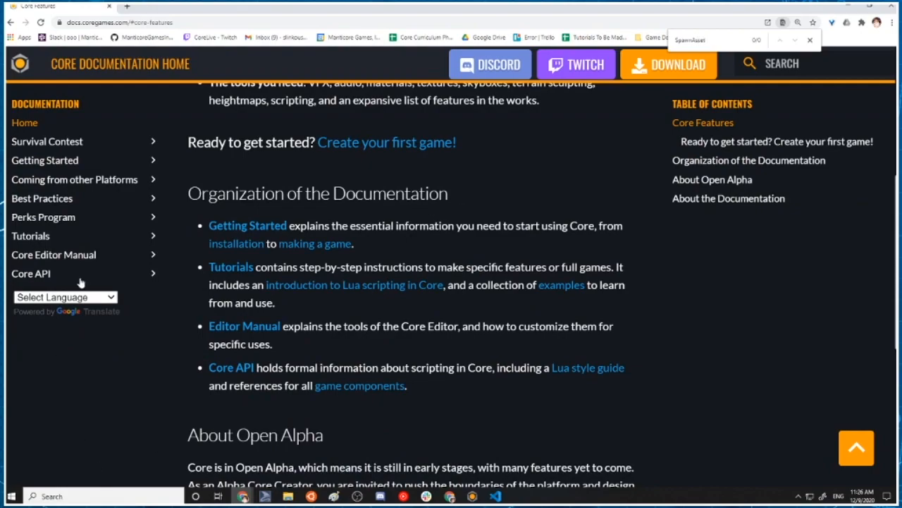
pyautogui.click(82, 281)
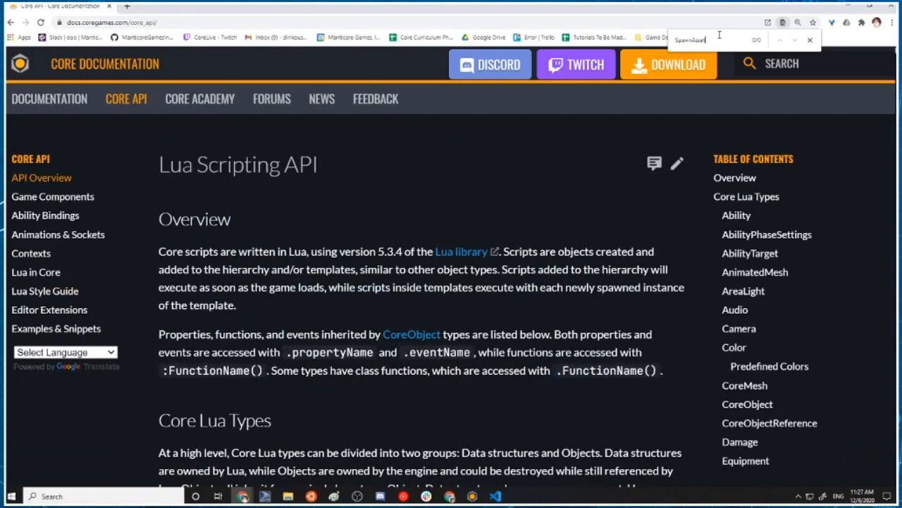
pyautogui.press('Return')
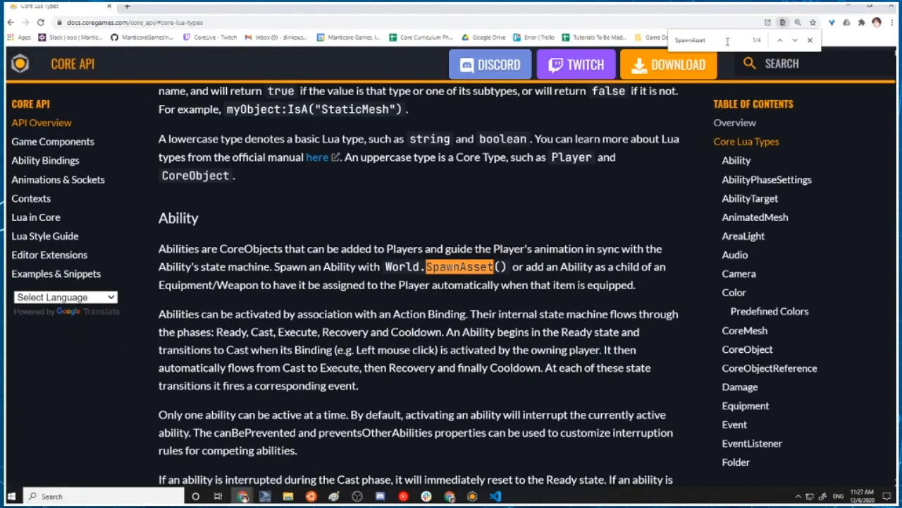
pyautogui.press('Return')
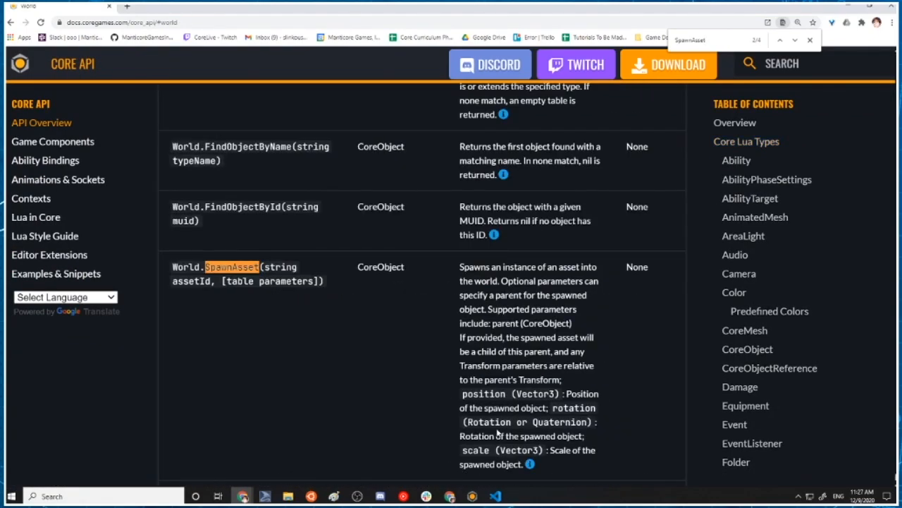
pyautogui.scroll(-1, 423, 282)
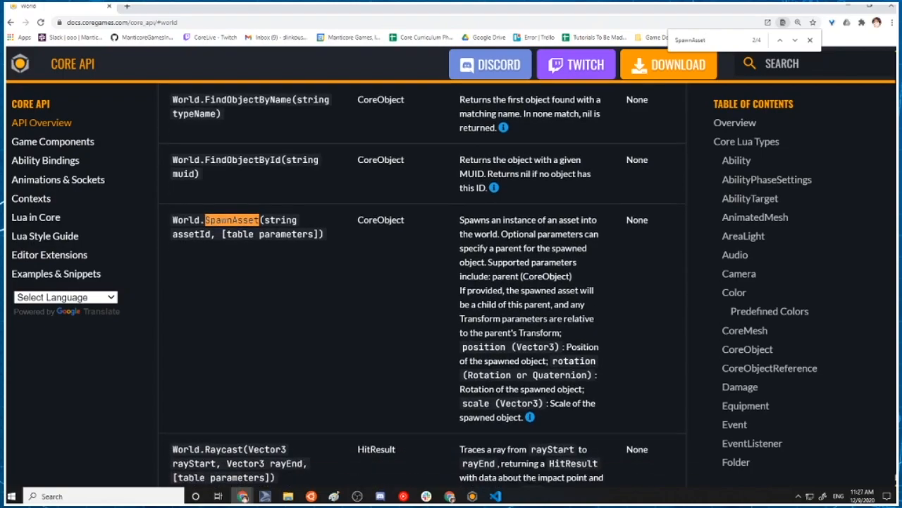
pyautogui.scroll(-1, 437, 243)
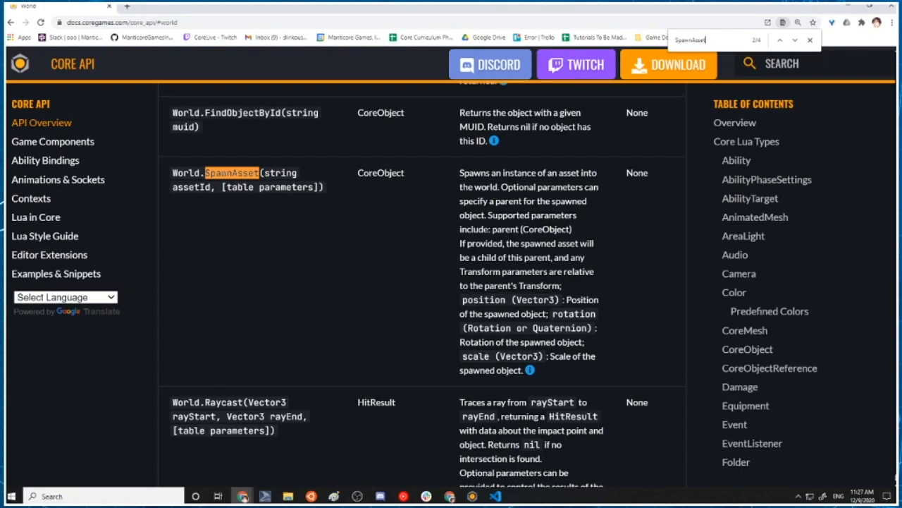
pyautogui.moveTo(491, 229); pyautogui.dragTo(533, 229)
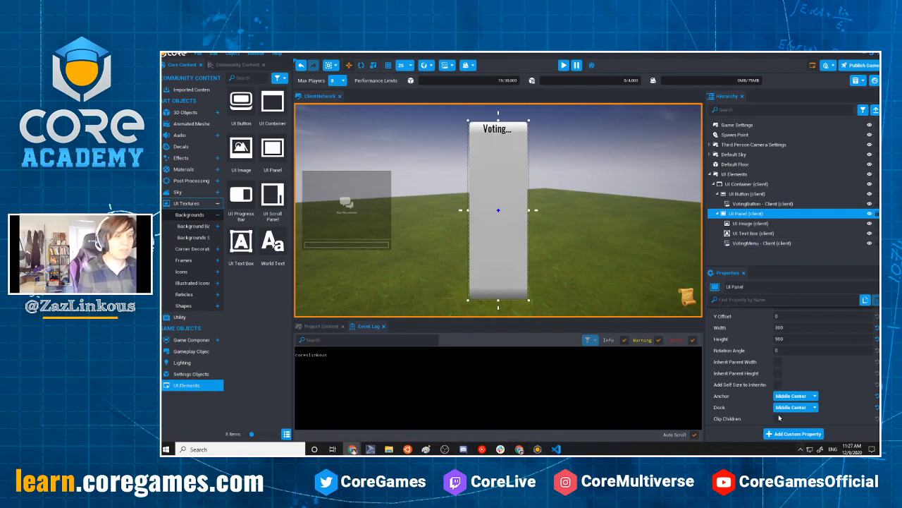
pyautogui.scroll(3, 782, 358)
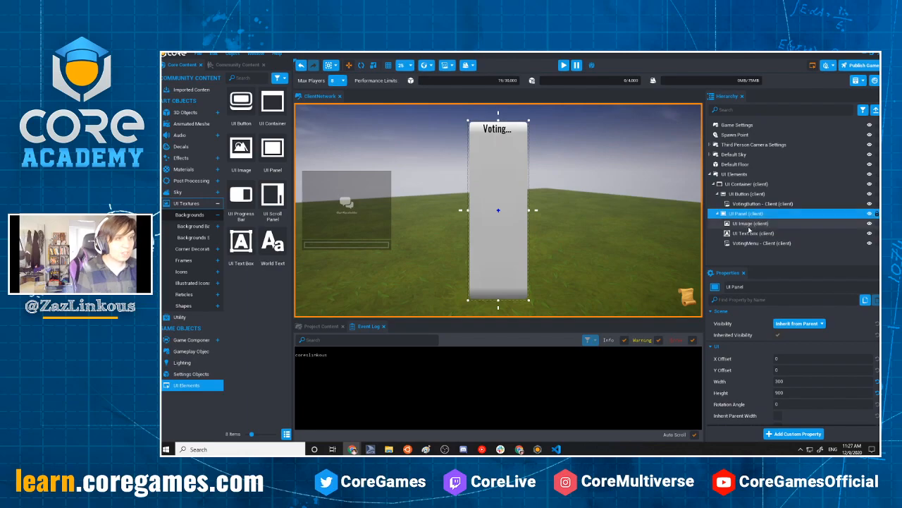
pyautogui.scroll(-2, 796, 381)
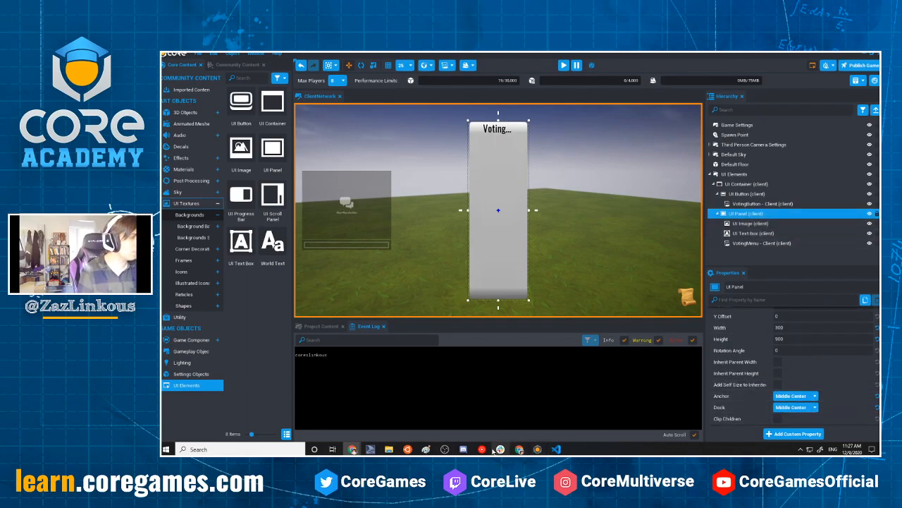
# Return to the VotingMenu - Client script and assign the World.SpawnAsset result to a new variable with local button =
pyautogui.click(557, 449)
pyautogui.click(677, 289)
pyautogui.click(749, 282)
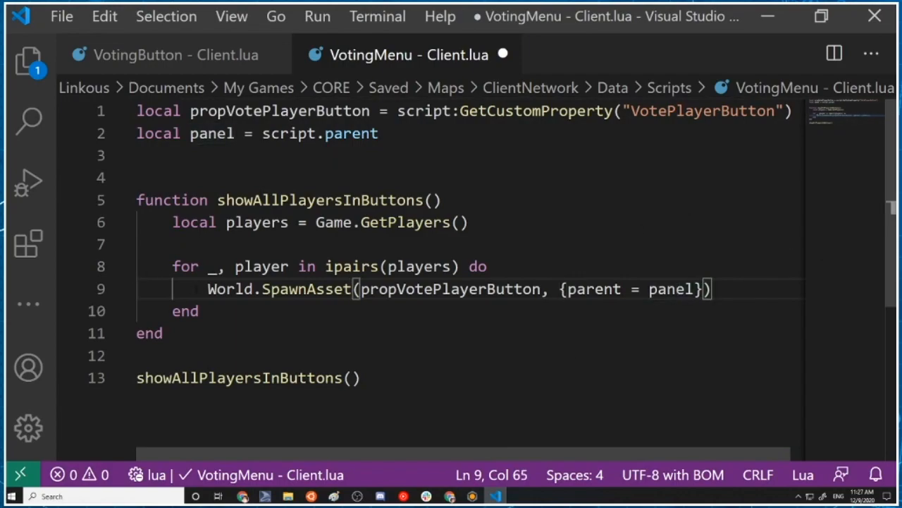
pyautogui.press('Home')
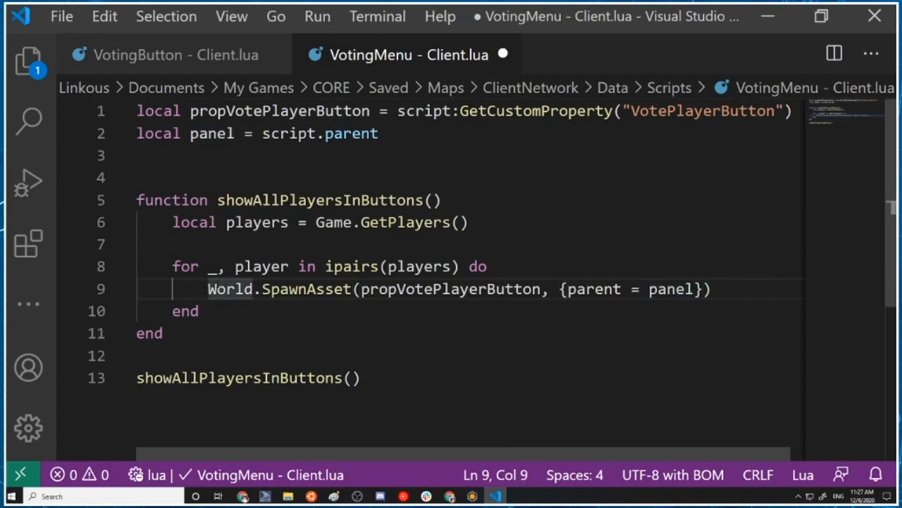
pyautogui.write('l;o')
pyautogui.press('BackSpace')
pyautogui.press('BackSpace')
pyautogui.write('ocal bu')
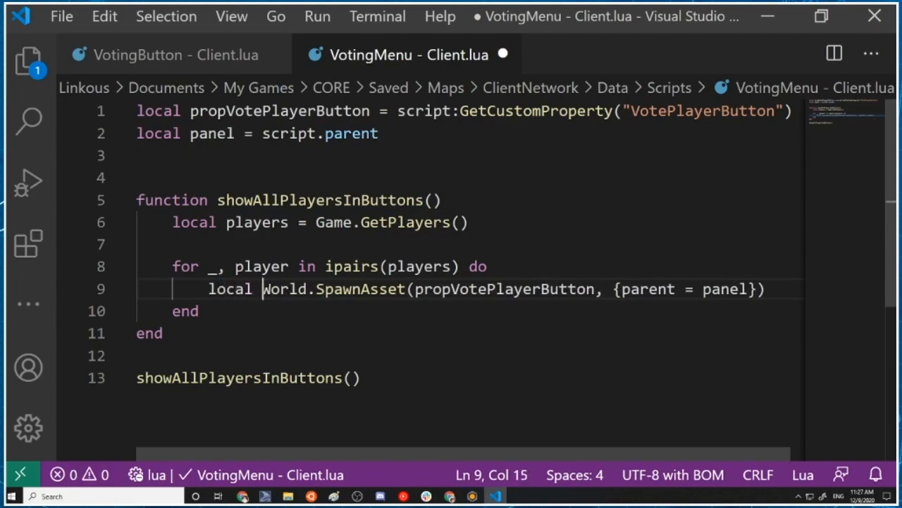
pyautogui.write('tton =-')
pyautogui.press('BackSpace')
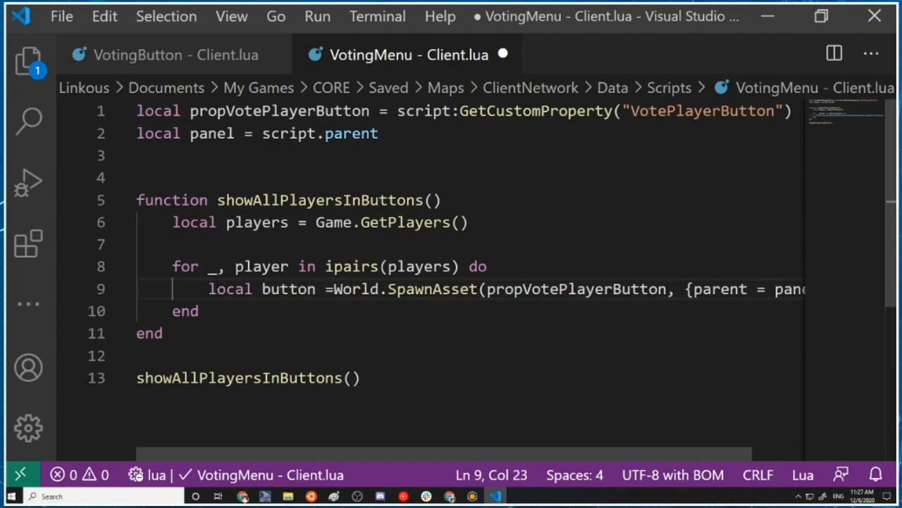
# Add button.text = player.name on a new line below the World.SpawnAsset call inside the loop and save the VotingMenu - Client script
pyautogui.press('Down')
pyautogui.press('Home')
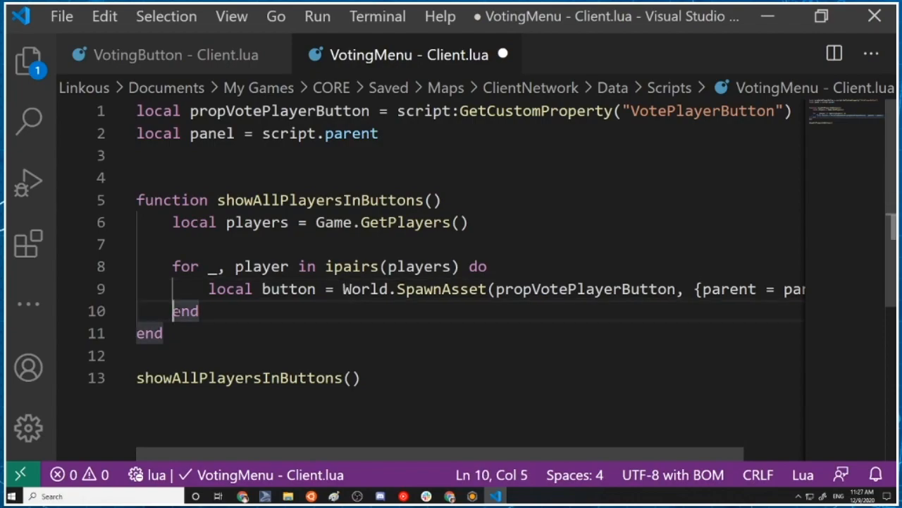
pyautogui.press('Return')
pyautogui.press('Up')
pyautogui.press('Tab')
pyautogui.write('button')
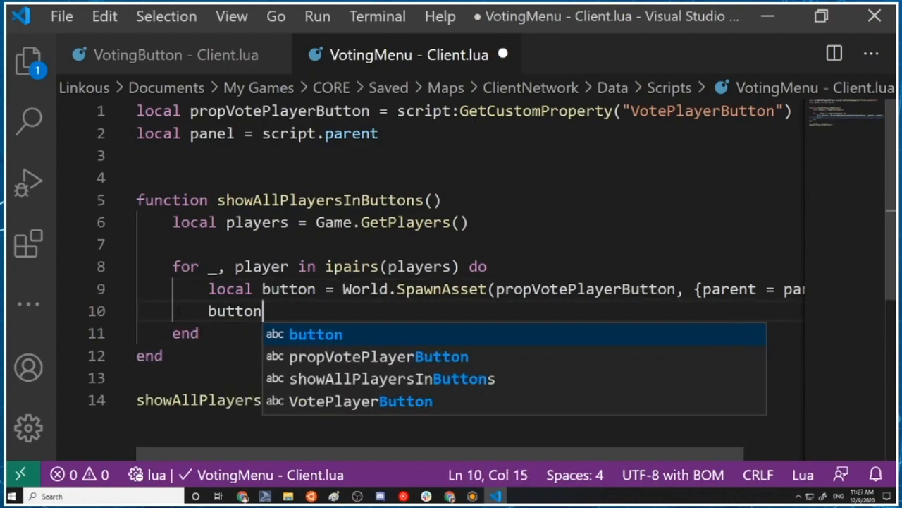
pyautogui.write('.text = player.name')
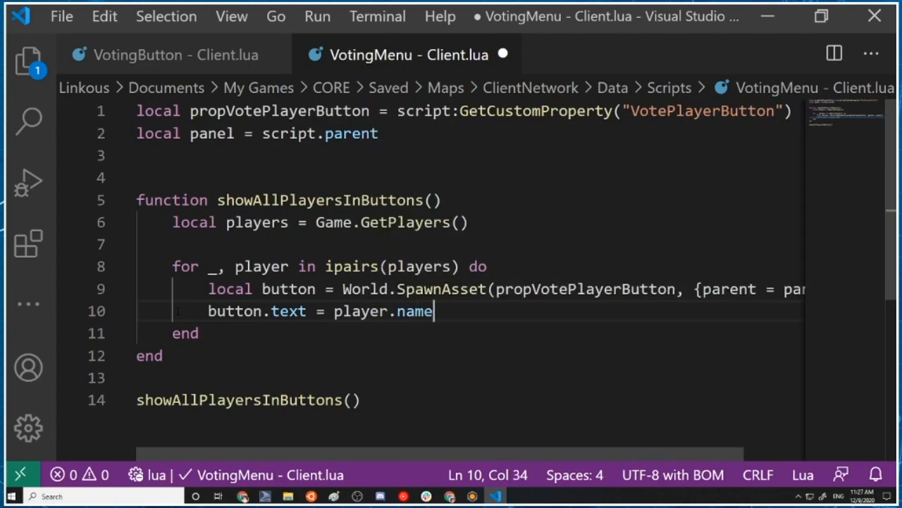
pyautogui.hotkey('ctrl', 's')
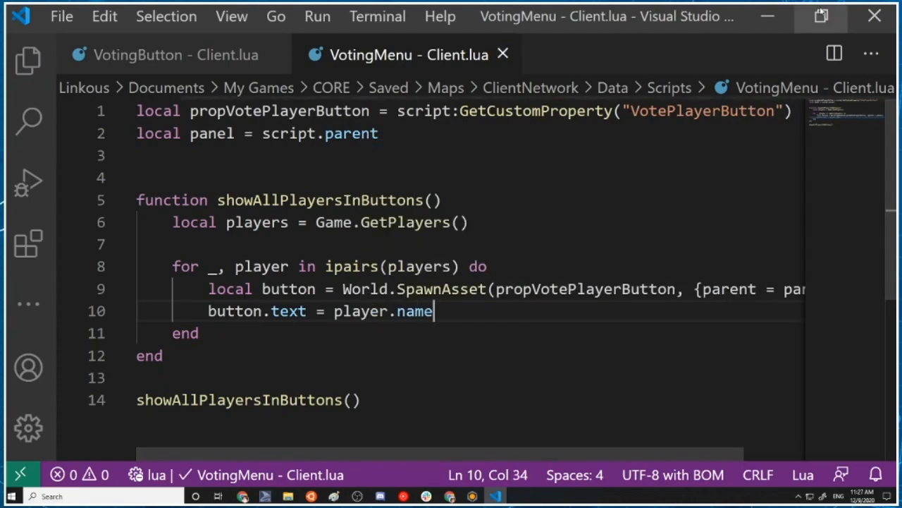
# Switch to Core, preview the game to check the button text in the voting panel, and return to the normal editor view
pyautogui.click(767, 16)
pyautogui.click(520, 19)
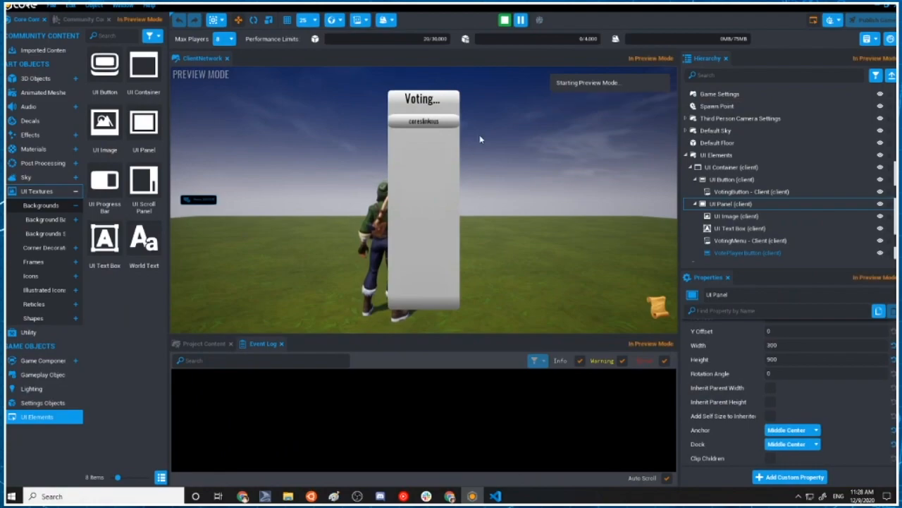
pyautogui.press('F11')
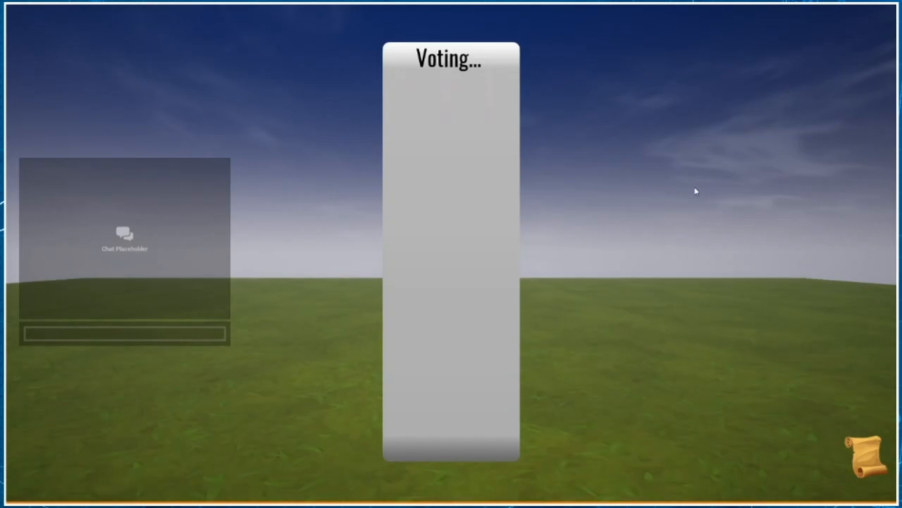
pyautogui.press('Escape')
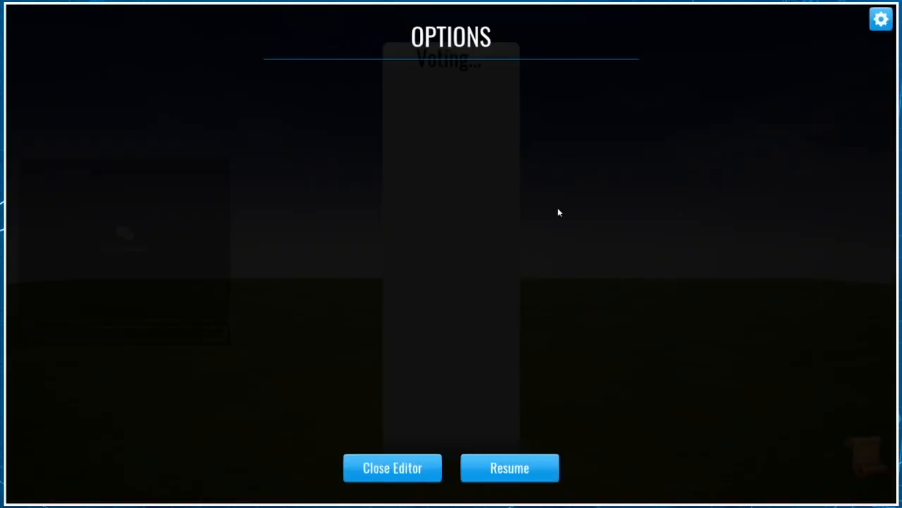
pyautogui.press('Escape')
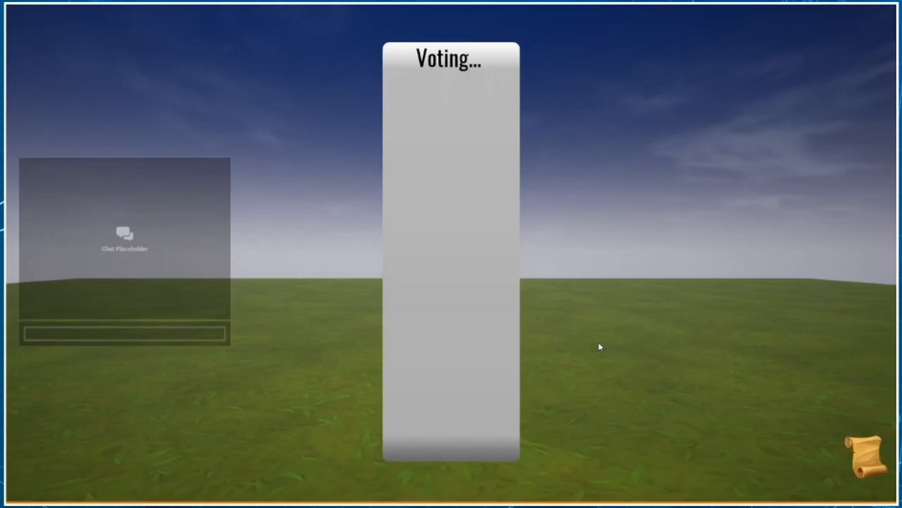
pyautogui.press('F11')
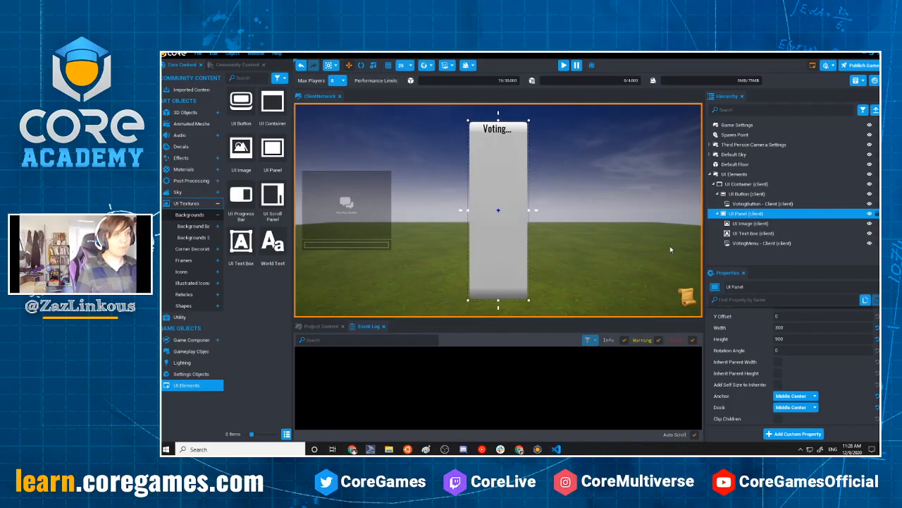
# Enable multiplayer preview mode with 2 players and start the preview
pyautogui.click(590, 67)
pyautogui.click(612, 65)
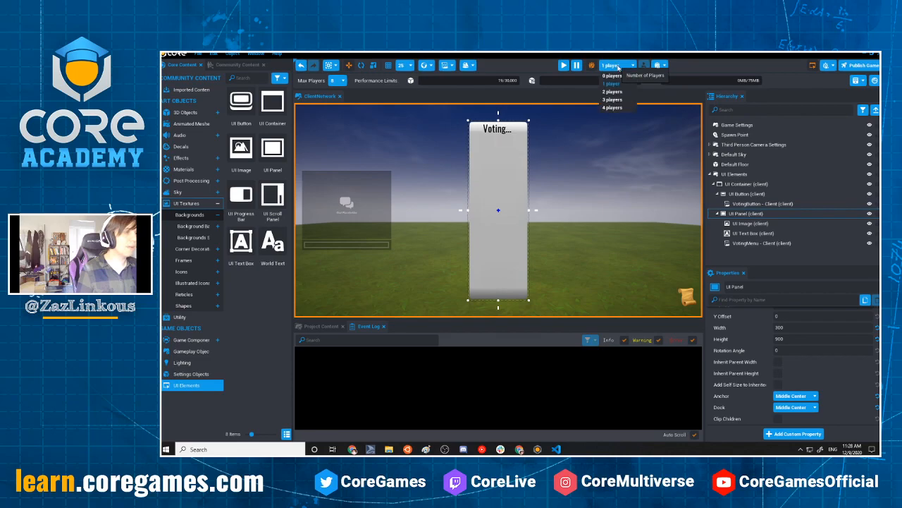
pyautogui.click(609, 91)
pyautogui.click(563, 65)
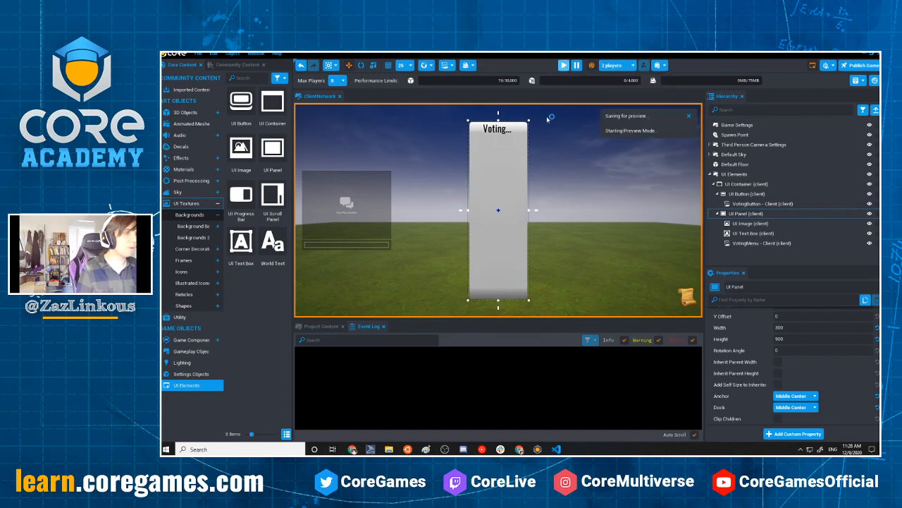
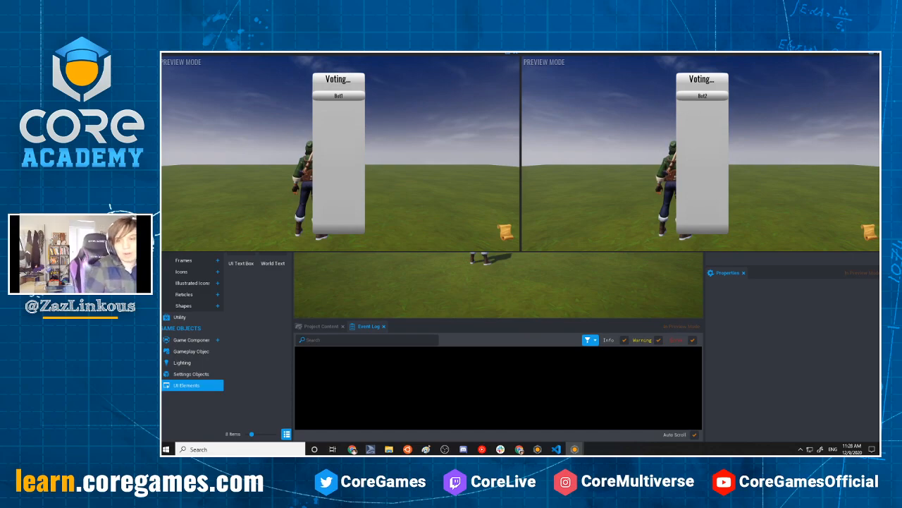
# Close both preview windows and change the for-loop index variable in the VotingMenu - Client script from _ to i
pyautogui.click(875, 54)
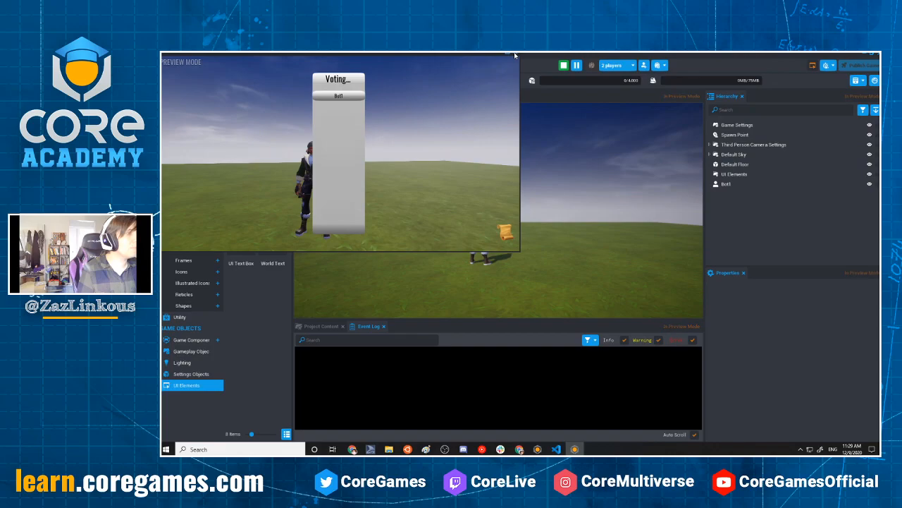
pyautogui.click(516, 54)
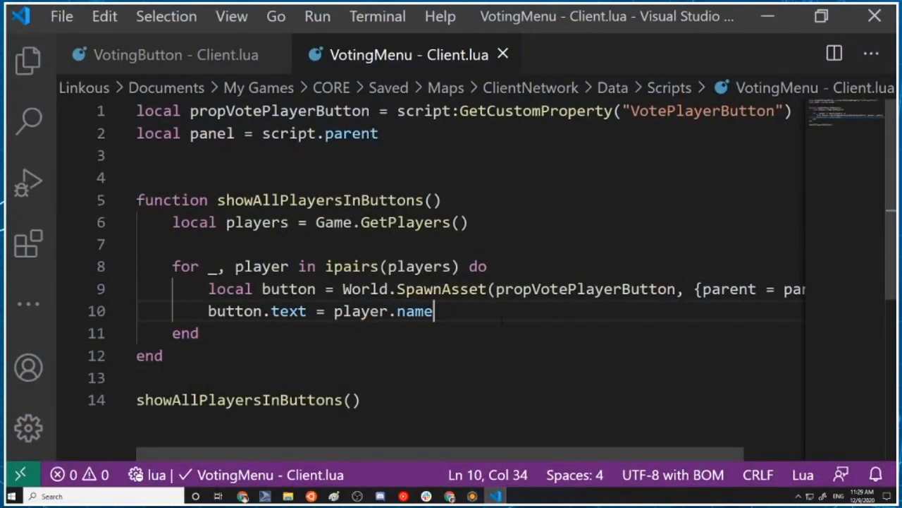
pyautogui.moveTo(219, 267); pyautogui.dragTo(210, 268)
pyautogui.write('o')
pyautogui.press('BackSpace')
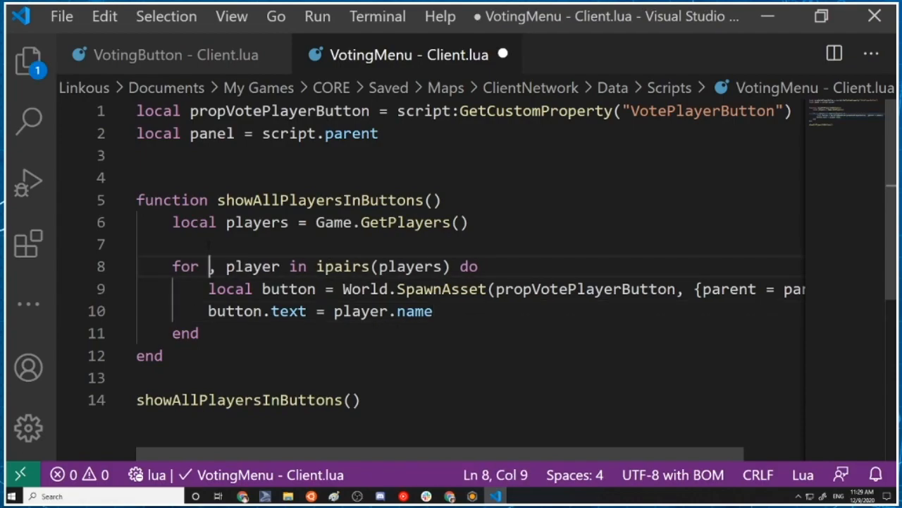
pyautogui.write('io')
pyautogui.press('BackSpace')
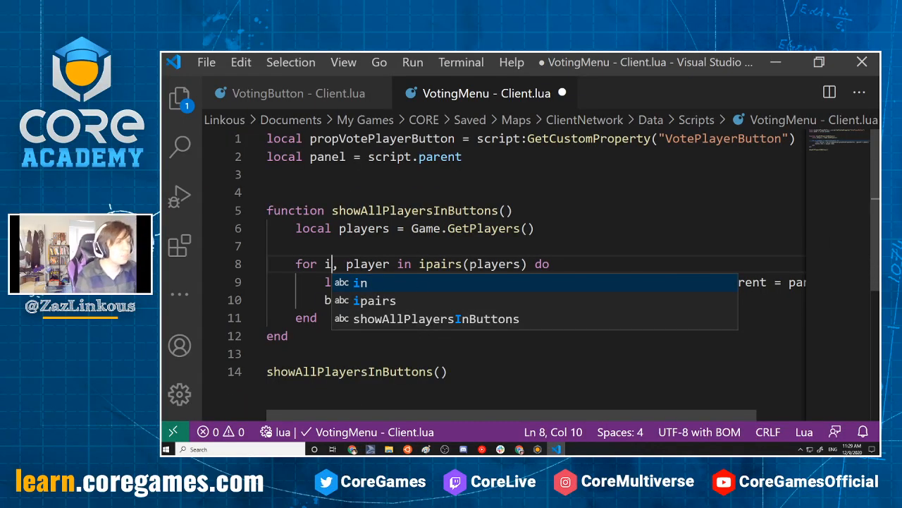
pyautogui.click(503, 247)
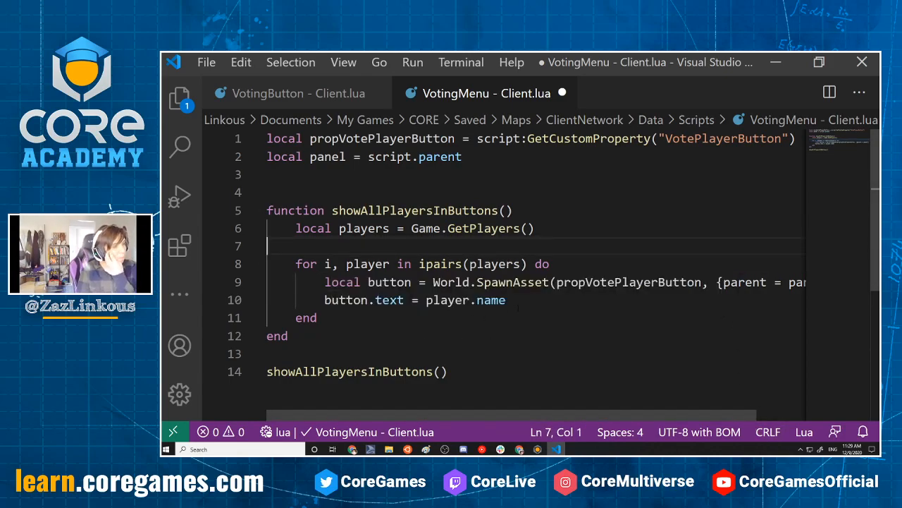
# Add button.y = (i-1)*100 on a new line below the button.text assignment inside the loop and save the script
pyautogui.click(557, 301)
pyautogui.press('Right')
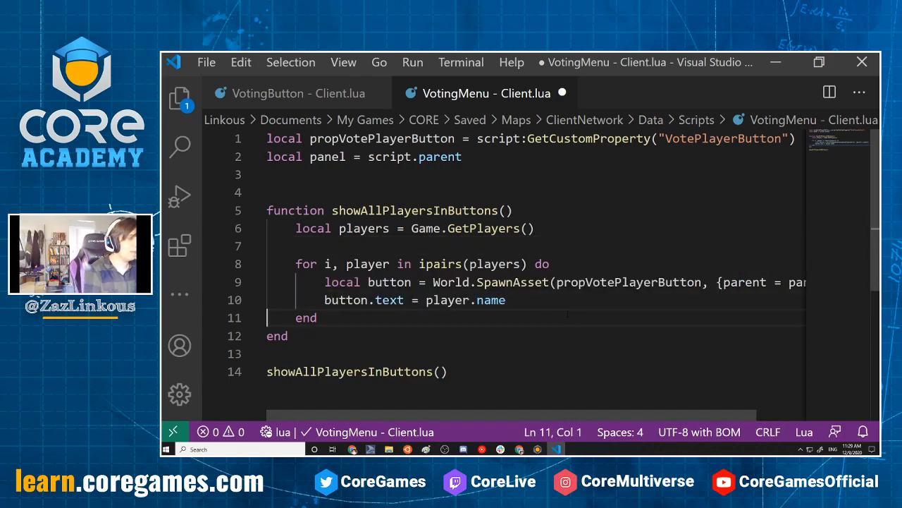
pyautogui.click(533, 305)
pyautogui.press('Return')
pyautogui.write('button')
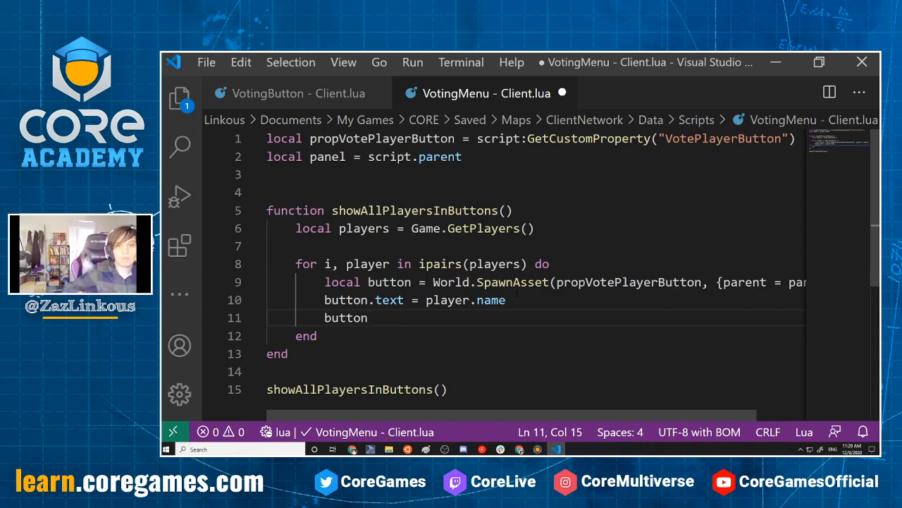
pyautogui.write('. y =')
pyautogui.press('BackSpace')
pyautogui.press('BackSpace')
pyautogui.press('BackSpace')
pyautogui.write('7 = ')
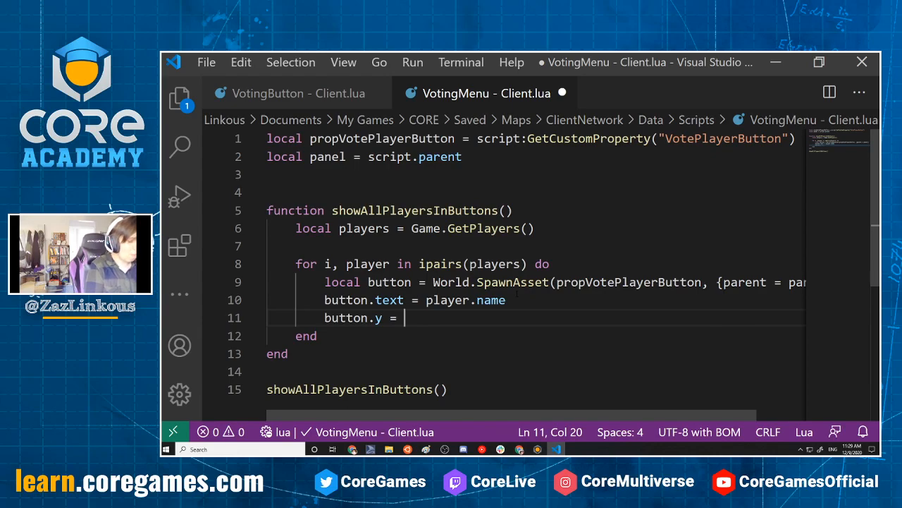
pyautogui.write('(i+')
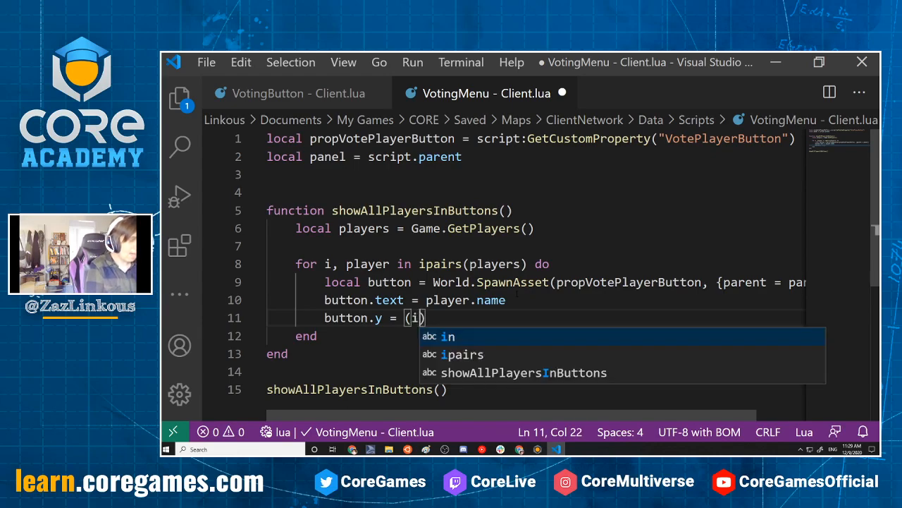
pyautogui.press('BackSpace')
pyautogui.write('-')
pyautogui.press('BackSpace')
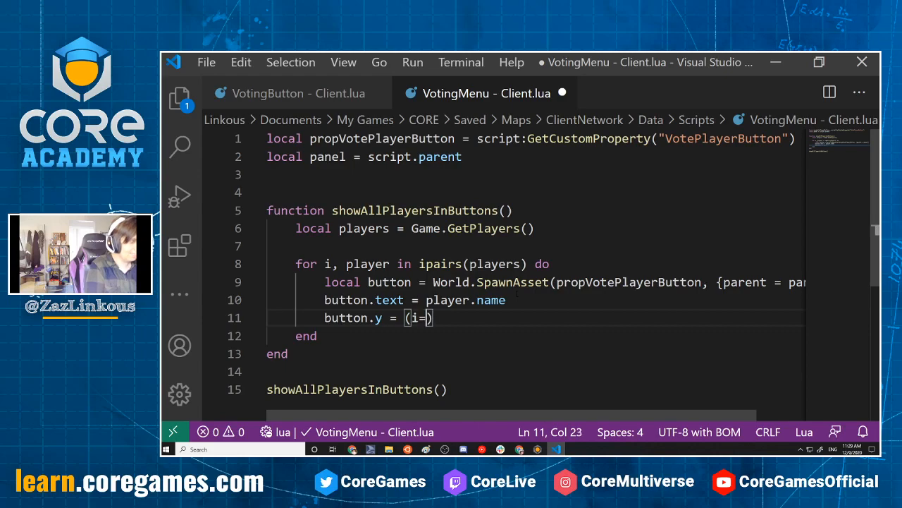
pyautogui.write('-1)')
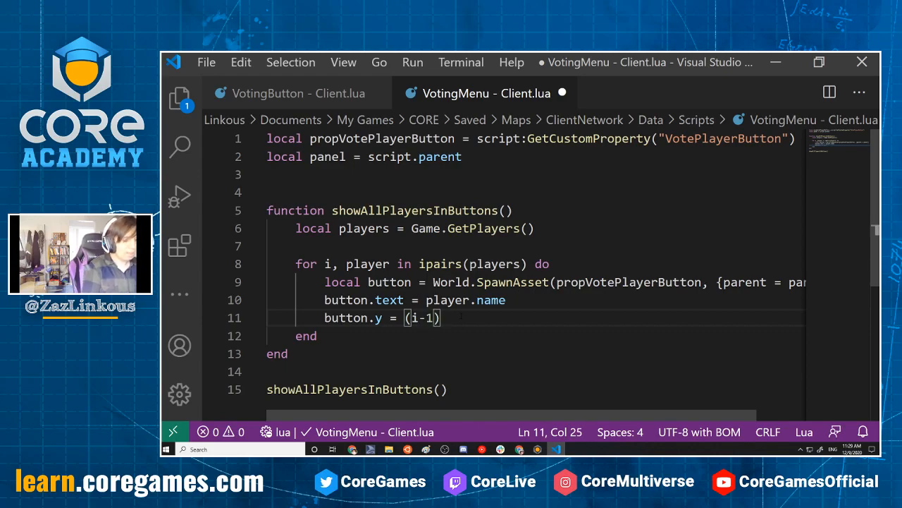
pyautogui.write('*100')
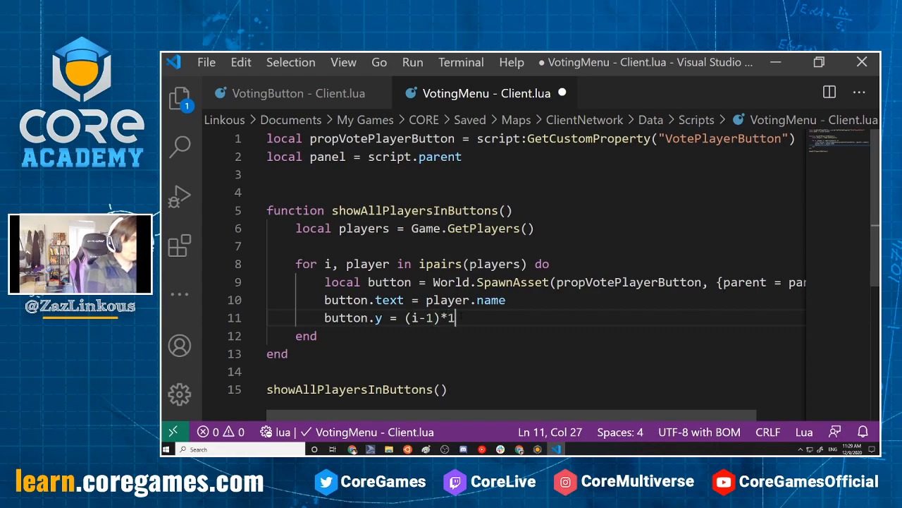
pyautogui.hotkey('ctrl', 's')
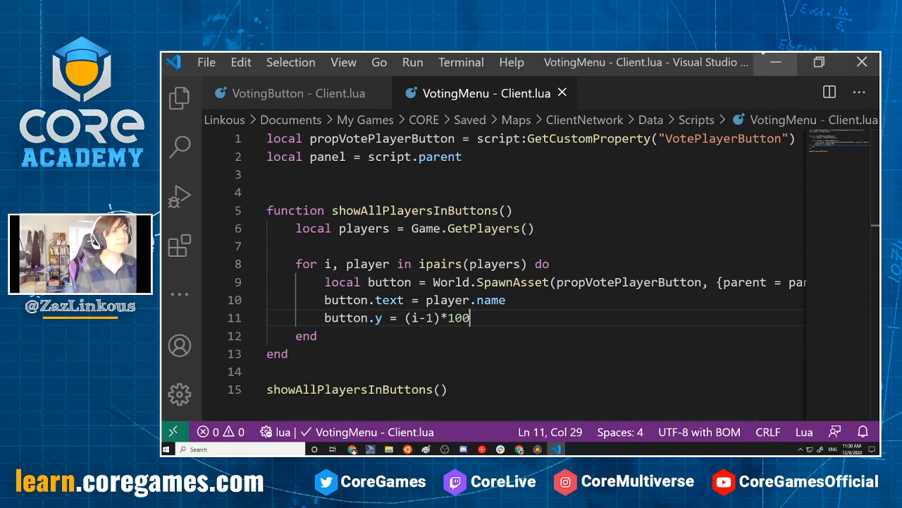
# Switch to Core, run the 2-player preview to check the vertical placement of the player buttons, and close both preview windows
pyautogui.hotkey('alt', 'Tab')
pyautogui.click(563, 65)
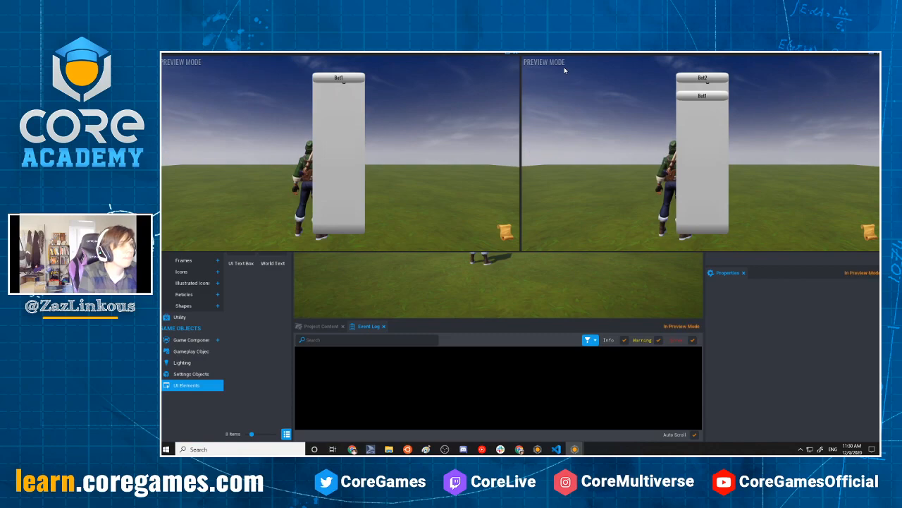
pyautogui.press('Escape')
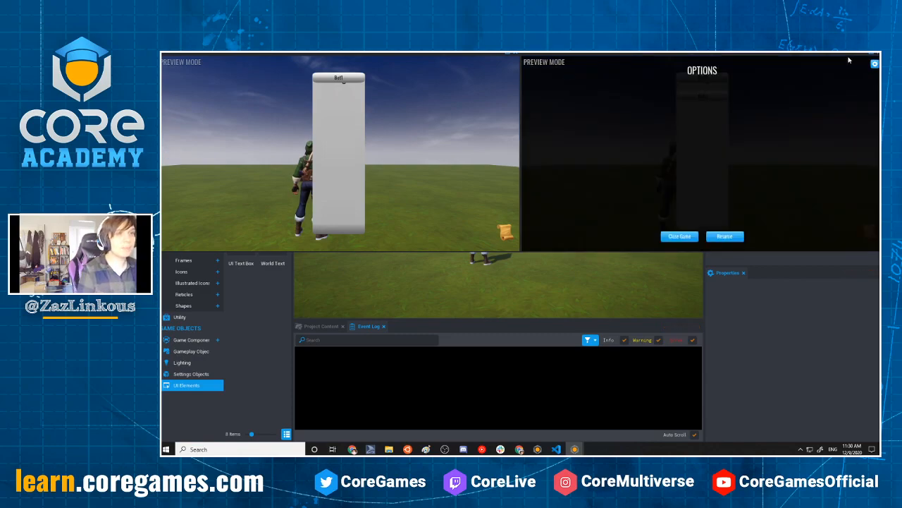
pyautogui.press('Escape')
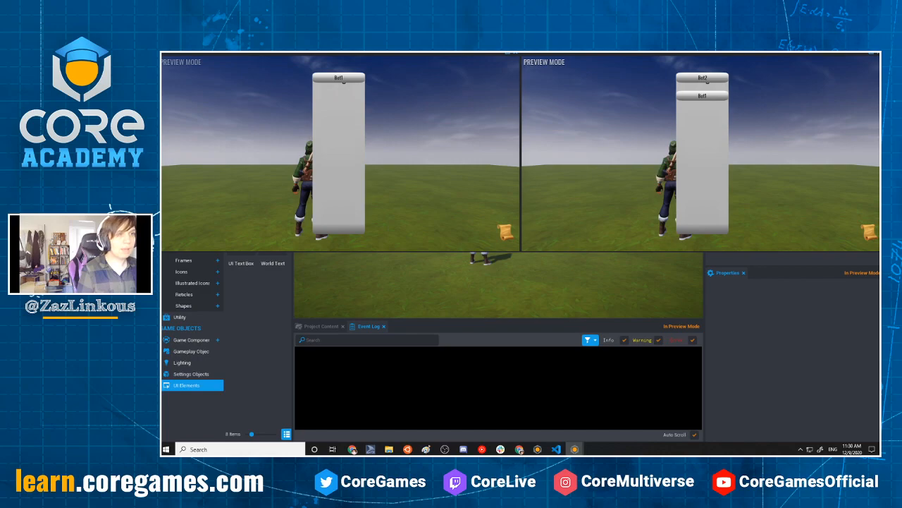
pyautogui.click(877, 59)
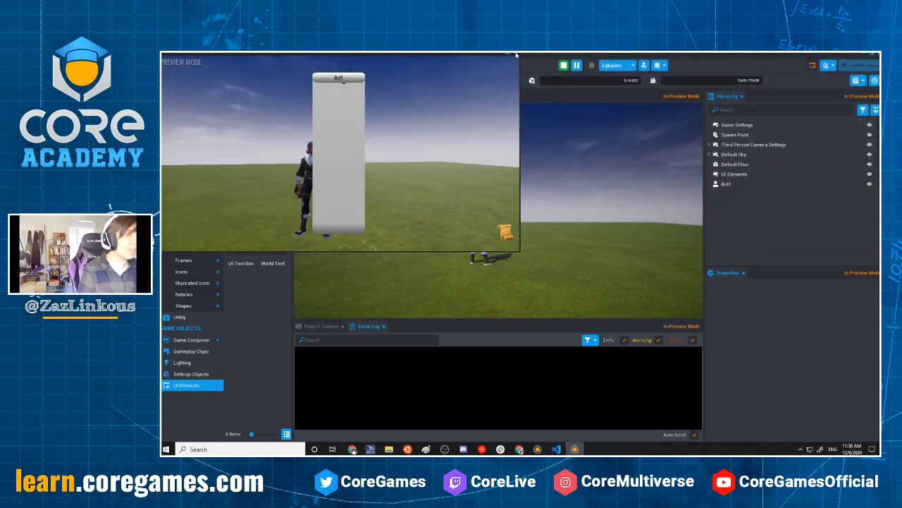
pyautogui.click(516, 56)
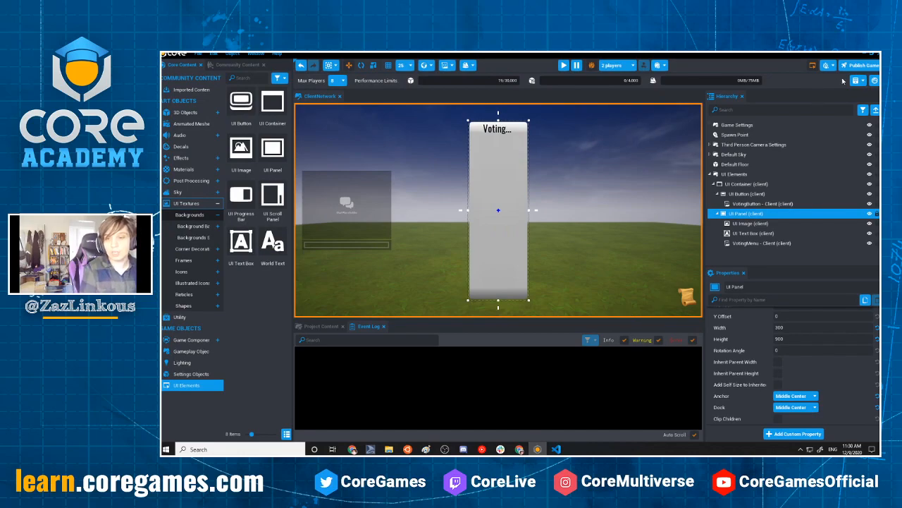
# Return to the VotingMenu - Client script, replace (i-1) with i so the line reads button.y = i*100, and save it
pyautogui.click(556, 449)
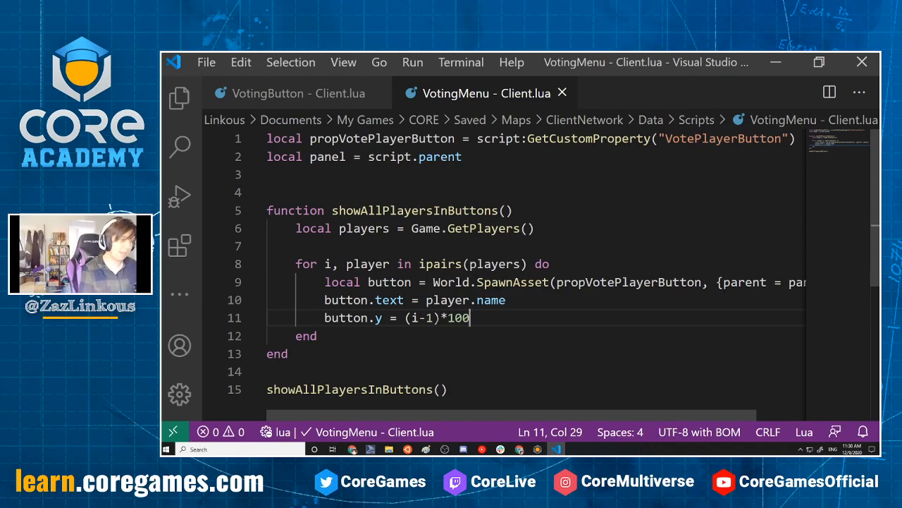
pyautogui.press('Left')
pyautogui.press('Left')
pyautogui.press('Left')
pyautogui.press('Left')
pyautogui.hotkey('shift', 'Left')
pyautogui.hotkey('shift', 'Left')
pyautogui.hotkey('shift', 'Left')
pyautogui.hotkey('shift', 'Left')
pyautogui.hotkey('shift', 'Left')
pyautogui.write('i')
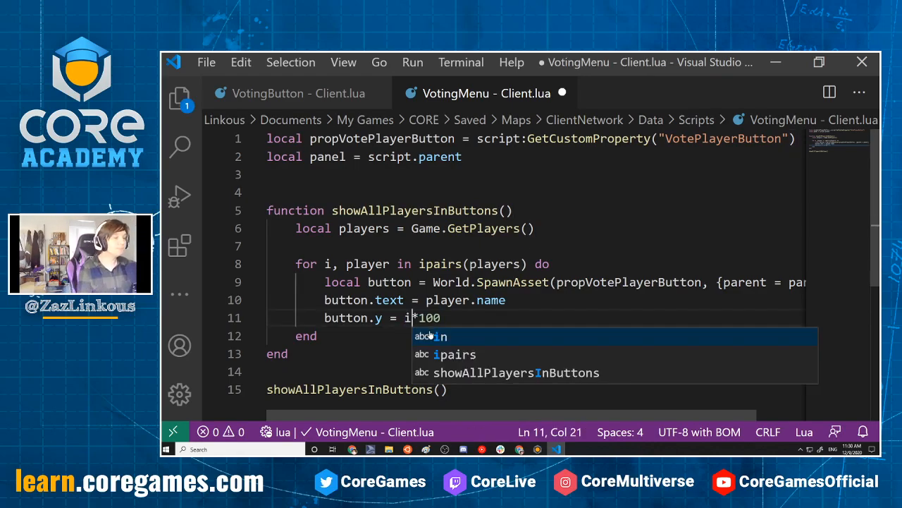
pyautogui.hotkey('ctrl', 's')
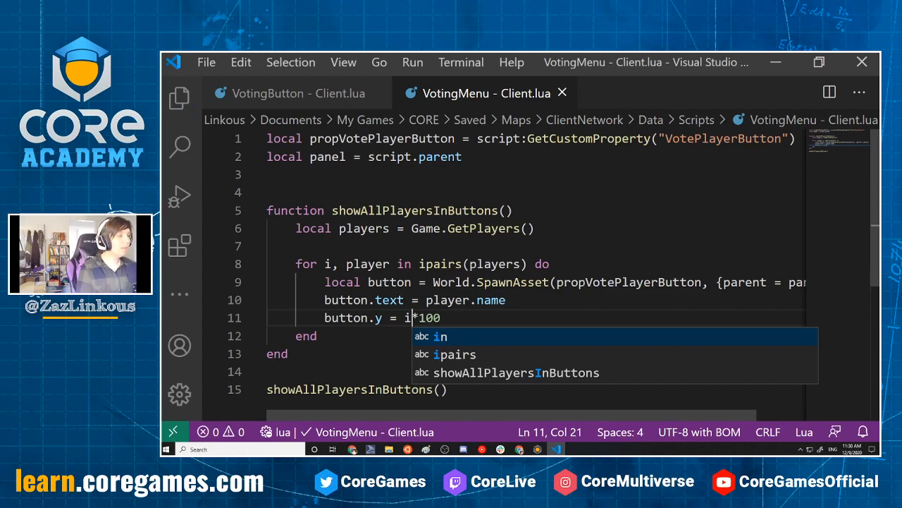
pyautogui.click(471, 318)
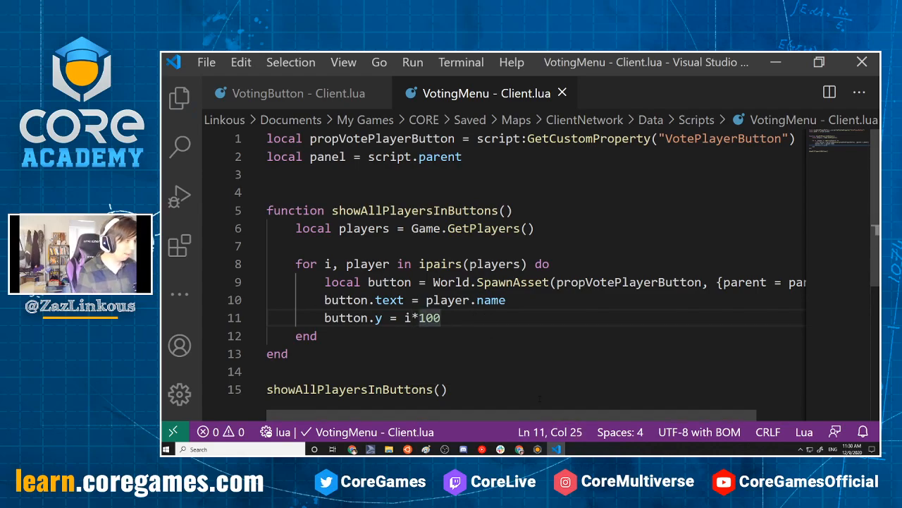
pyautogui.click(383, 318)
pyautogui.click(451, 317)
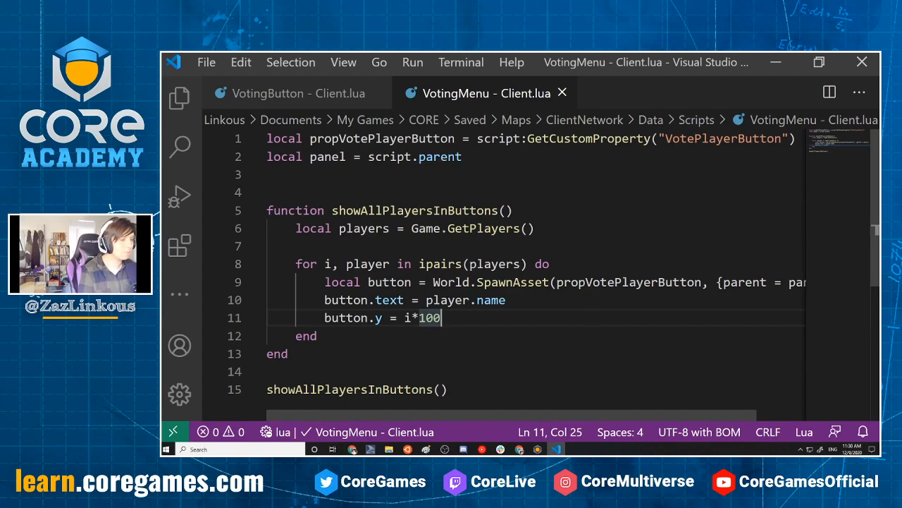
# Switch to Core and run the 2-player preview to check the player button positions in the voting panel
pyautogui.click(776, 62)
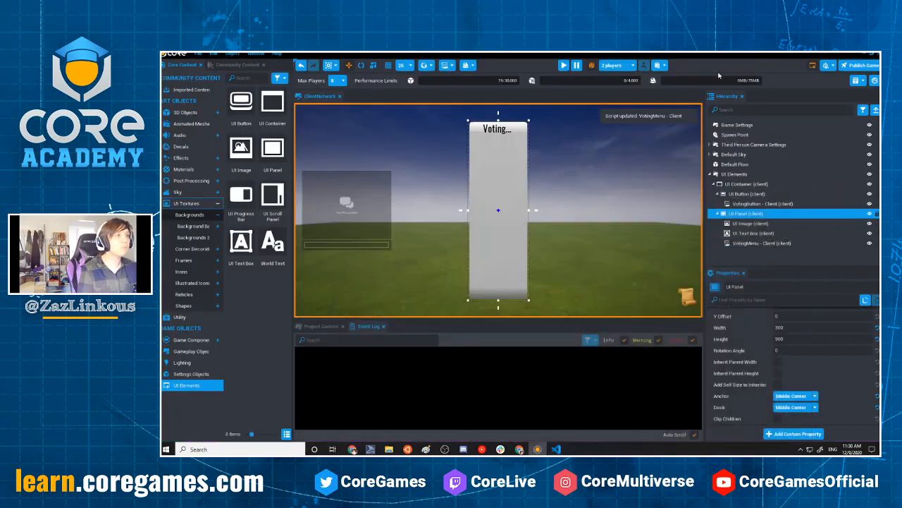
pyautogui.click(567, 66)
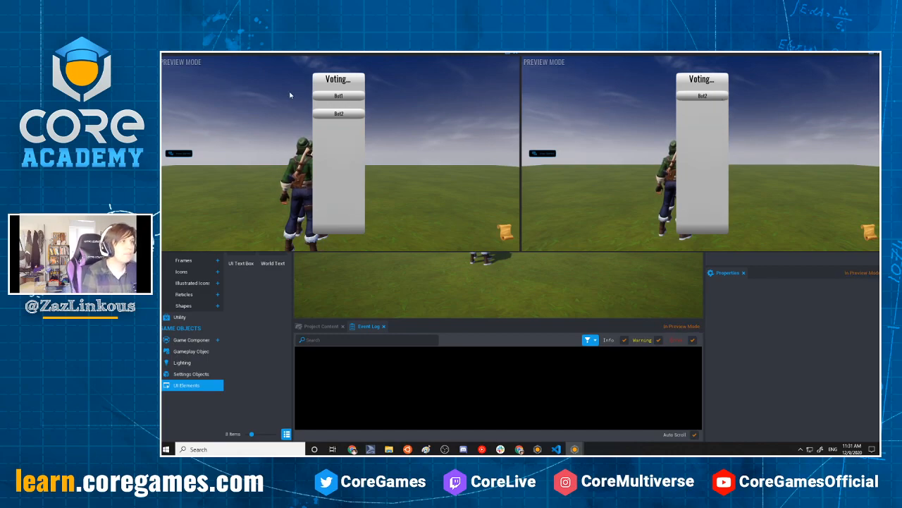
pyautogui.click(559, 222)
pyautogui.moveTo(605, 185); pyautogui.dragTo(651, 155)
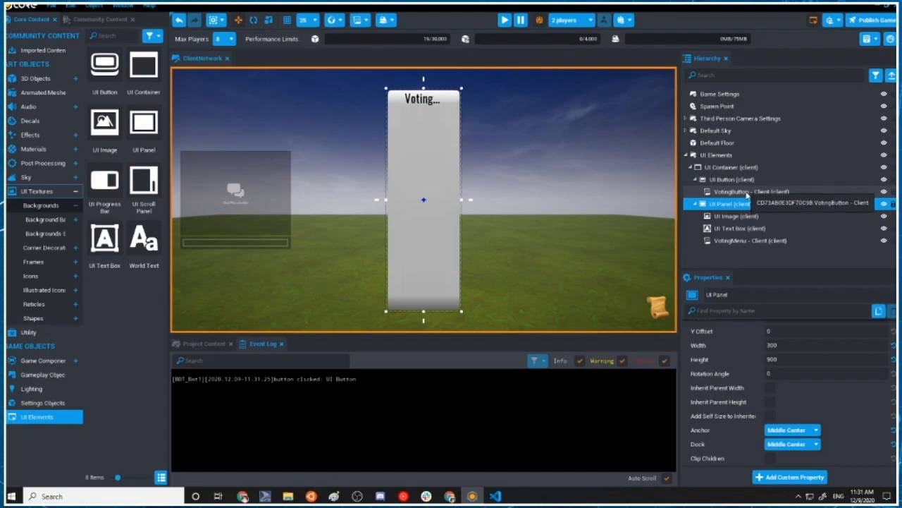
# Collapse the UI Panel in the hierarchy and rename it Voting Menu
pyautogui.click(699, 209)
pyautogui.click(696, 205)
pyautogui.doubleClick(742, 205)
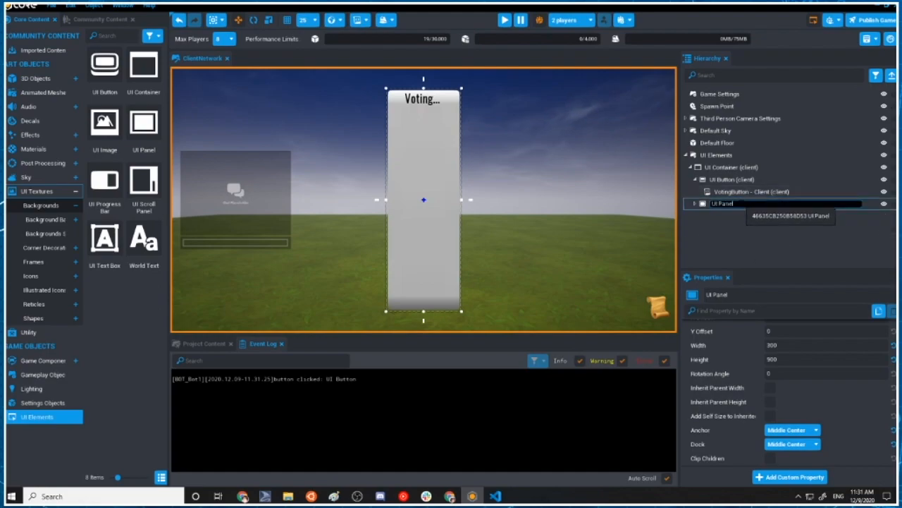
pyautogui.hotkey('ctrl', 'a')
pyautogui.write('V')
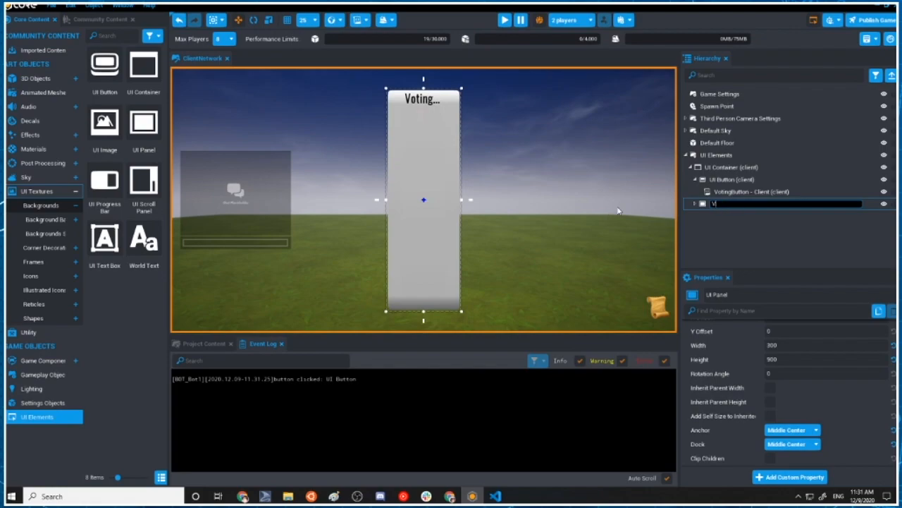
pyautogui.write('oting Menu')
pyautogui.press('Return')
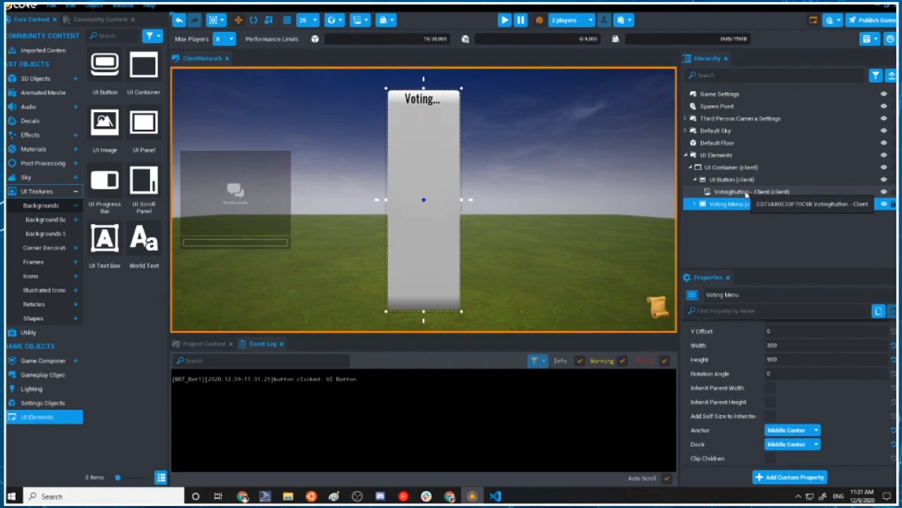
# Open the VotingButton - Client script and delete the print statement inside the OnClicked function
pyautogui.doubleClick(746, 193)
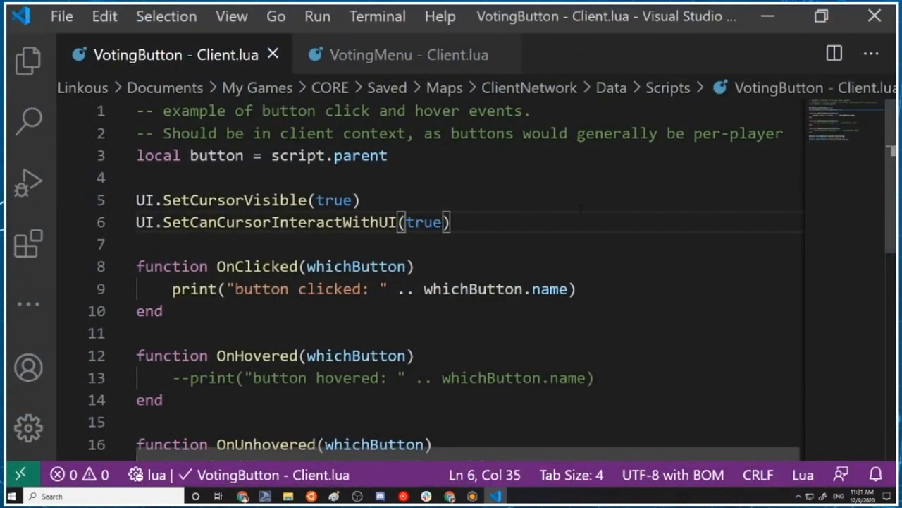
pyautogui.scroll(-2, 556, 239)
pyautogui.moveTo(163, 194); pyautogui.dragTo(580, 172)
pyautogui.click(162, 194)
pyautogui.press('BackSpace')
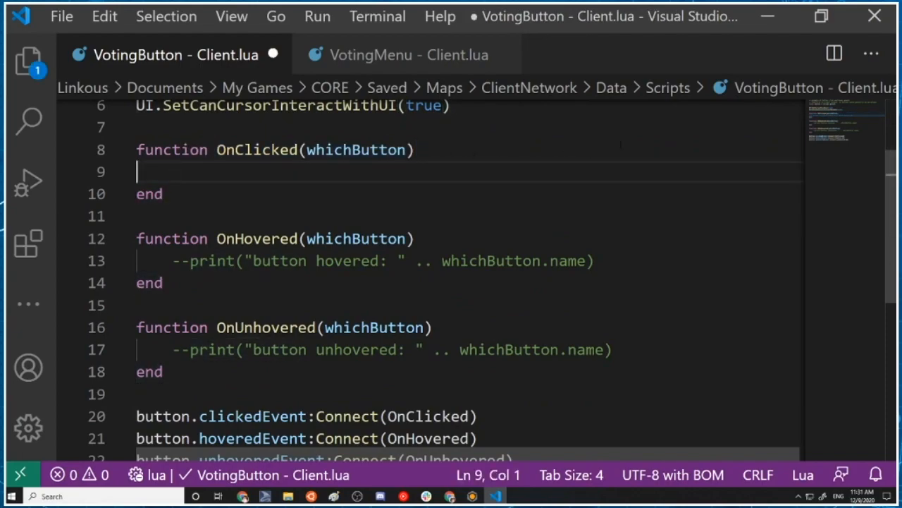
# Add Events.Broadcast("ShowVotingMenu") inside the OnClicked function of the VotingButton - Client script and save it
pyautogui.scroll(2, 426, 191)
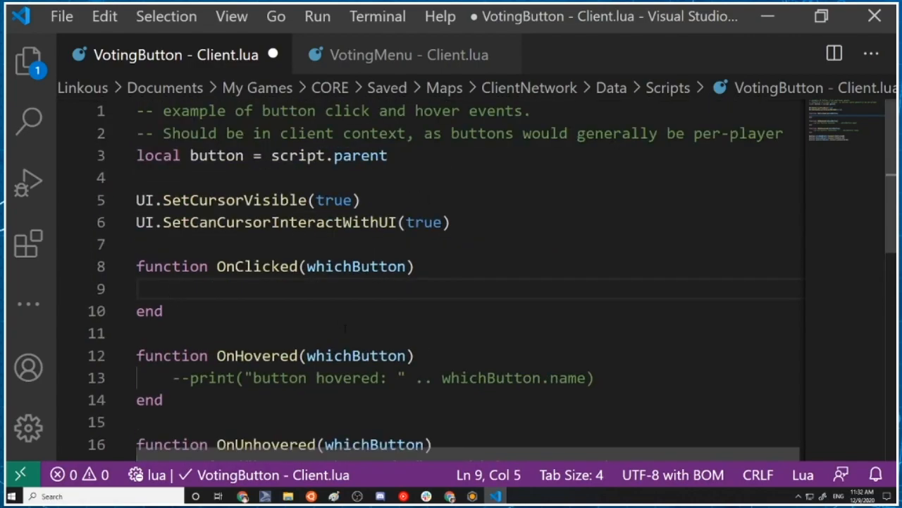
pyautogui.write('E')
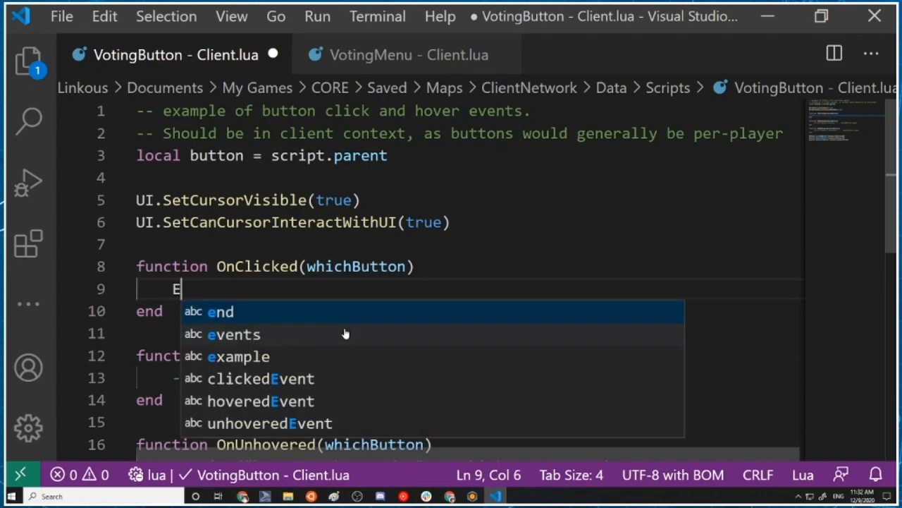
pyautogui.write('vents.Broadcast')
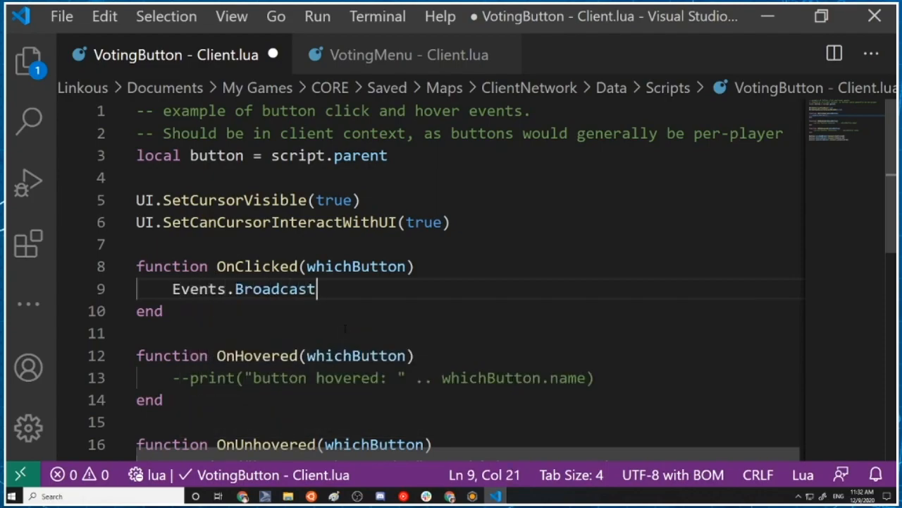
pyautogui.write('("ShowVotingM')
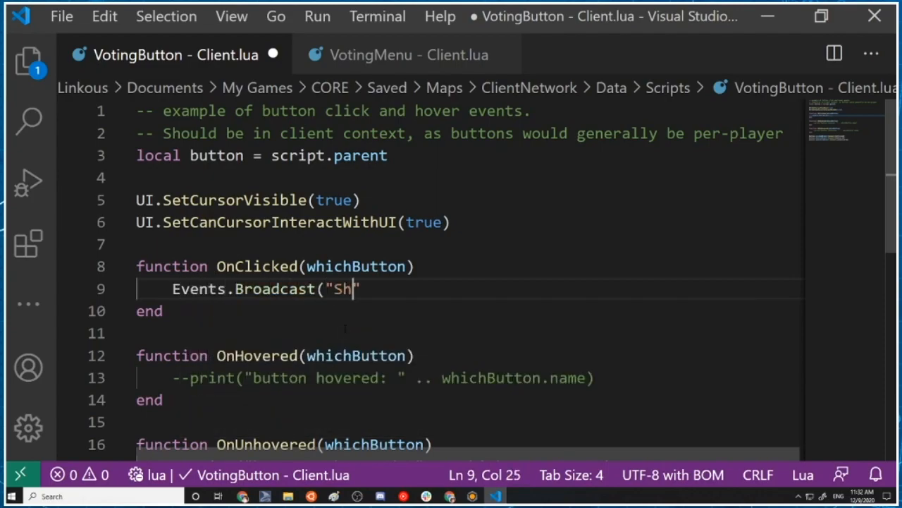
pyautogui.write('enu')
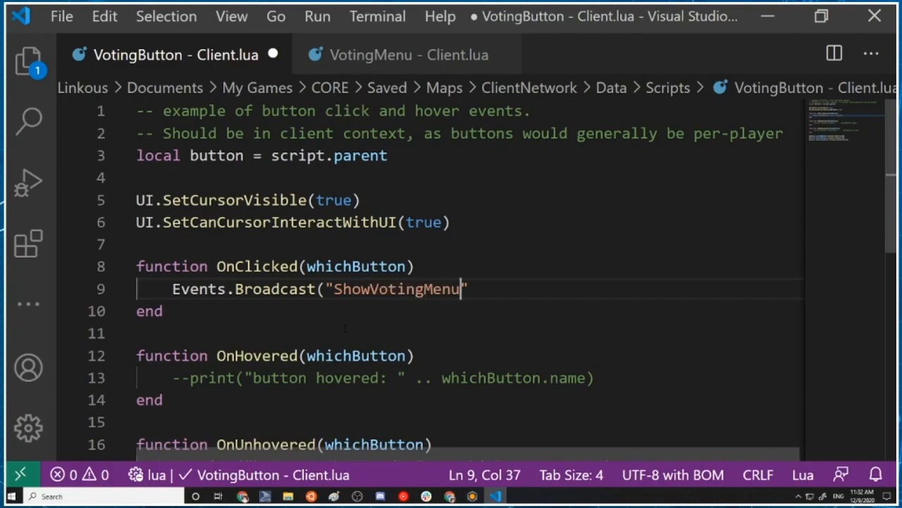
pyautogui.write('")')
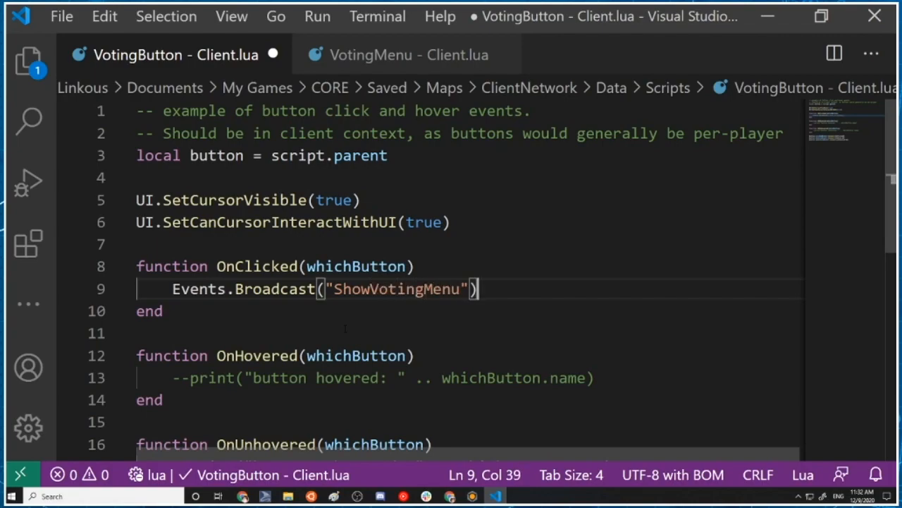
pyautogui.hotkey('ctrl', 's')
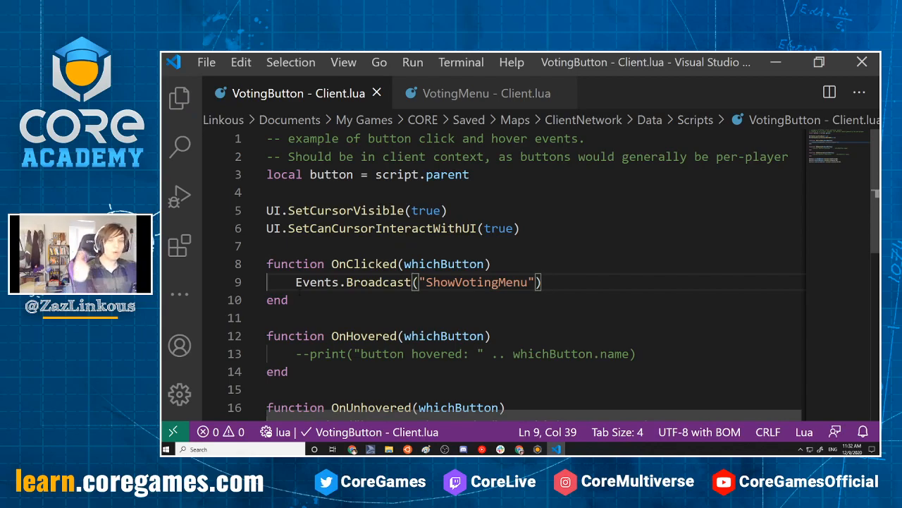
# Switch to Core, expand the Voting Menu in the hierarchy and open its VotingMenu - Client script at the final function call
pyautogui.click(776, 63)
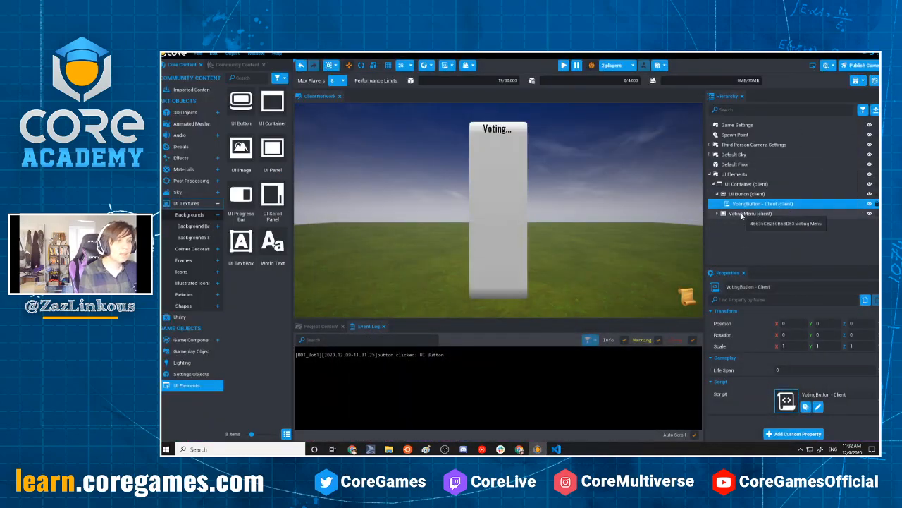
pyautogui.click(776, 213)
pyautogui.doubleClick(761, 244)
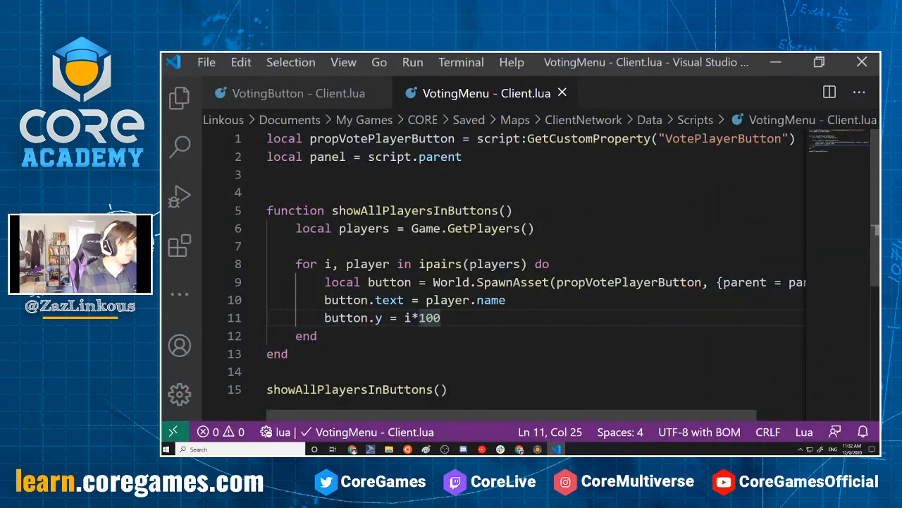
pyautogui.scroll(-4, 353, 212)
pyautogui.click(353, 181)
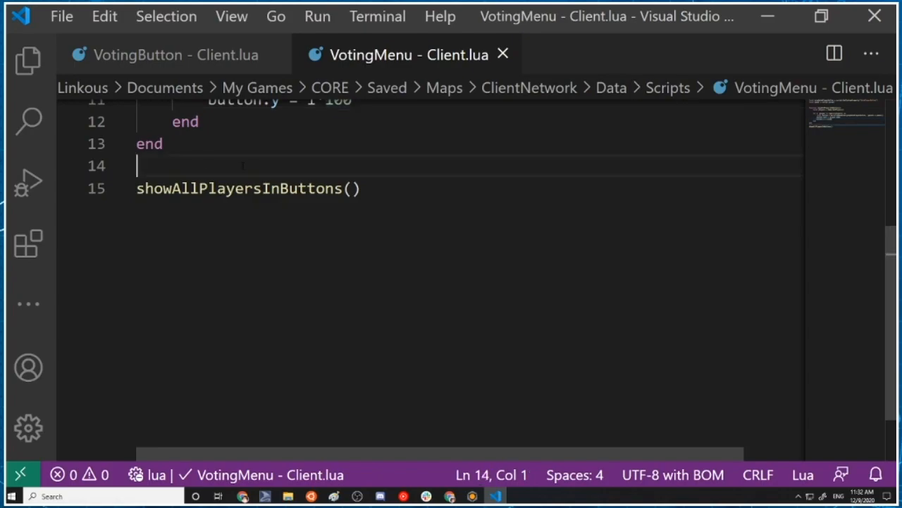
# Add blank lines above the showAllPlayersInButtons() call and prefix it with Events.Connect("ShowVotingMenu",
pyautogui.press('Return')
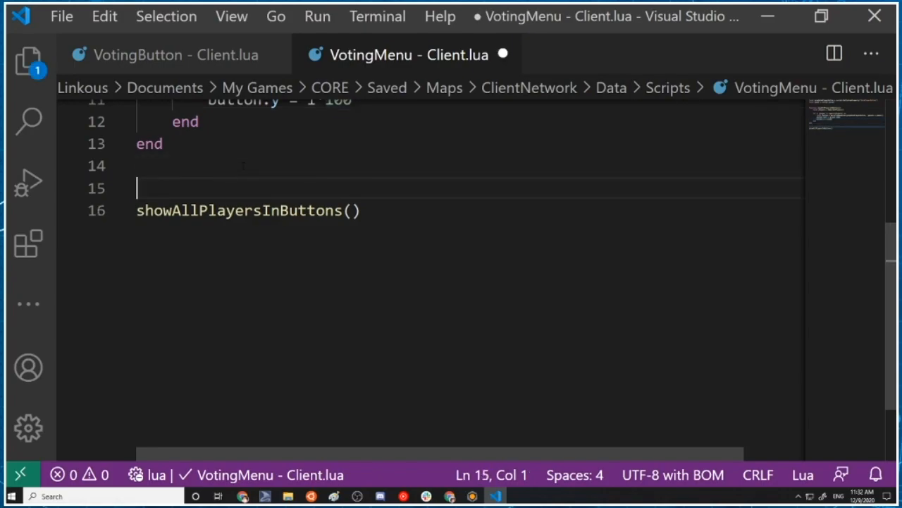
pyautogui.press('Down')
pyautogui.write('Evenbt=')
pyautogui.press('BackSpace')
pyautogui.press('BackSpace')
pyautogui.press('BackSpace')
pyautogui.write('ts.Connect("ShowVotingMenu",')
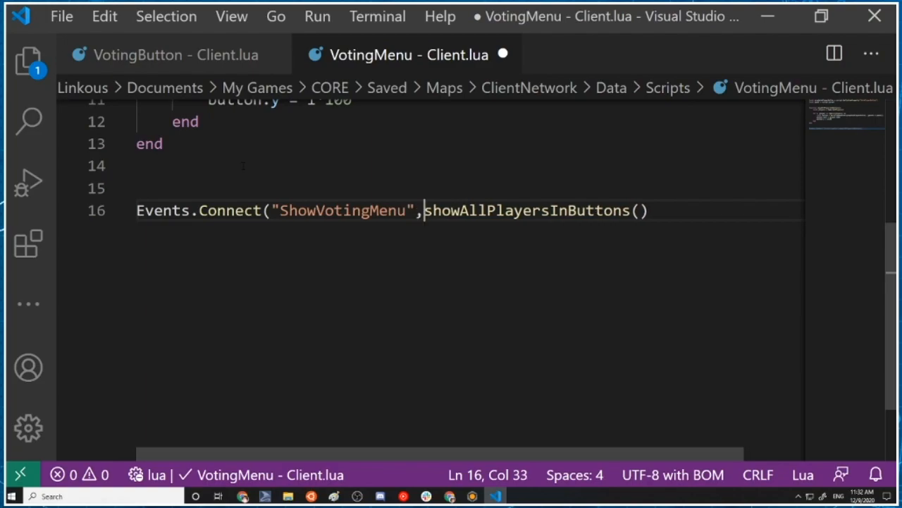
# Complete the line as Events.Connect("ShowVotingMenu", showAllPlayersInButtons), passing the function without its call parentheses, and save the script
pyautogui.hotkey('ctrl', 'Right')
pyautogui.hotkey('shift', 'End')
pyautogui.press('Delete')
pyautogui.write(')(')
pyautogui.press('BackSpace')
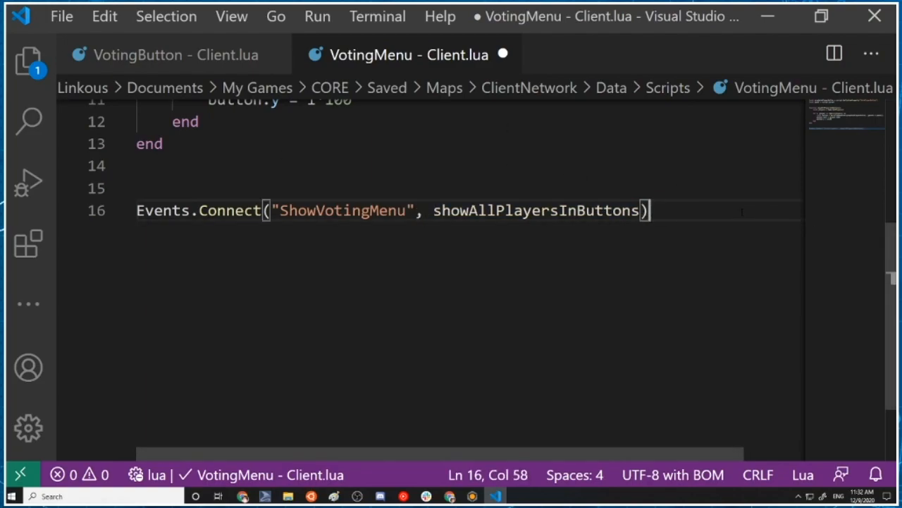
pyautogui.scroll(3, 465, 275)
pyautogui.scroll(-5, 465, 274)
pyautogui.scroll(4, 465, 275)
pyautogui.scroll(1, 465, 275)
pyautogui.scroll(-5, 465, 275)
pyautogui.scroll(3, 465, 275)
pyautogui.hotkey('ctrl', 's')
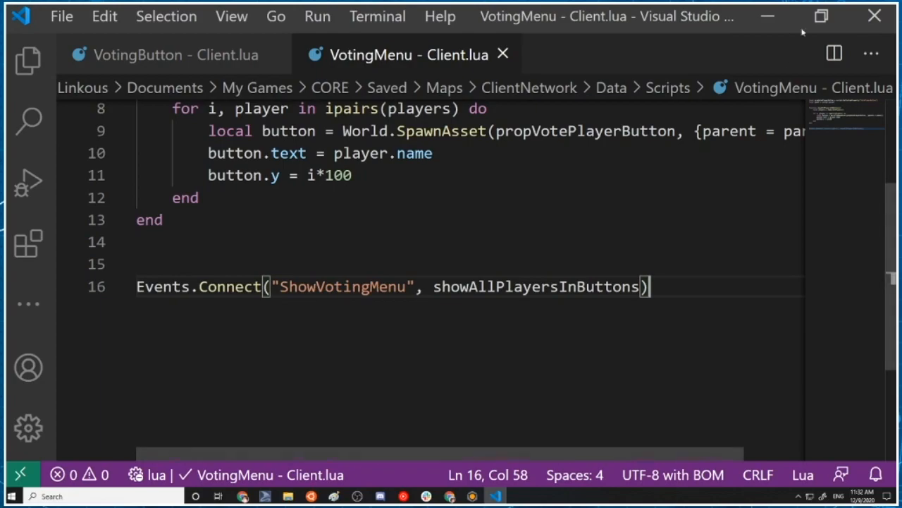
# Switch to Core to examine the Voting Menu's visibility properties, and review the showAllPlayersInButtons function in the VotingMenu - Client script
pyautogui.click(768, 17)
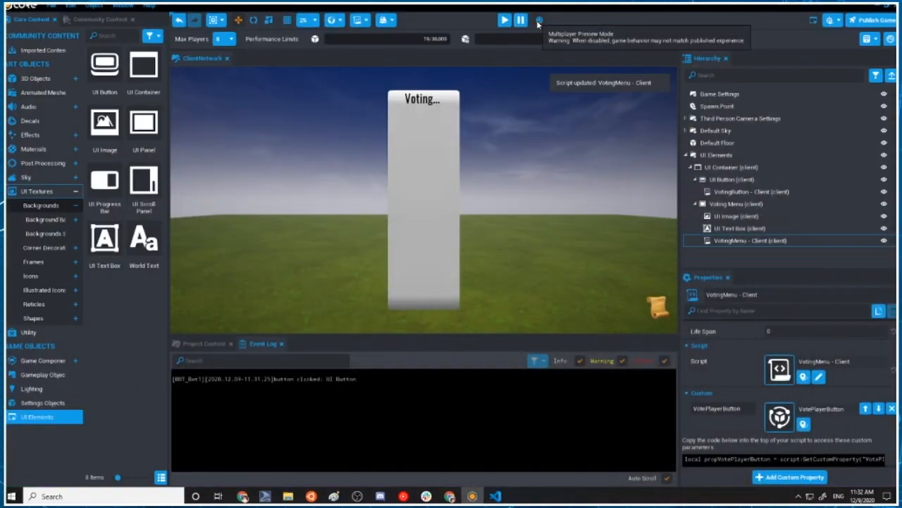
pyautogui.click(737, 204)
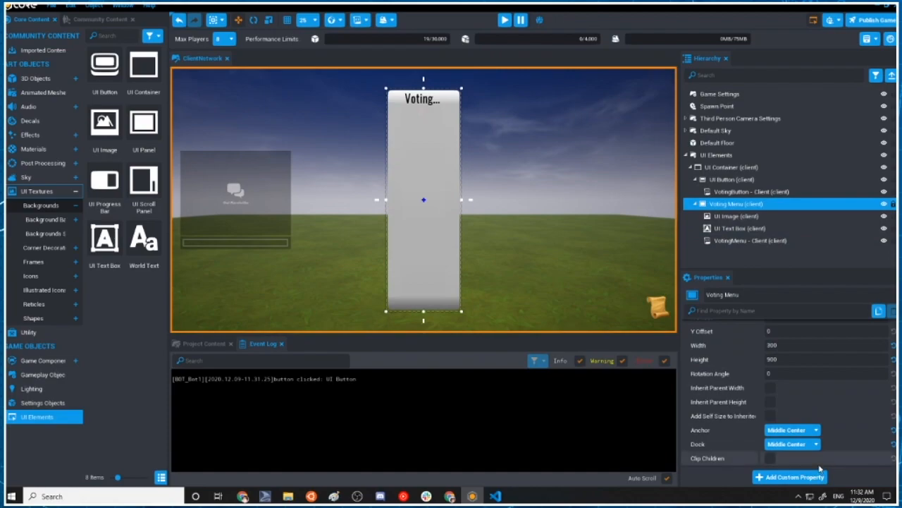
pyautogui.scroll(3, 818, 437)
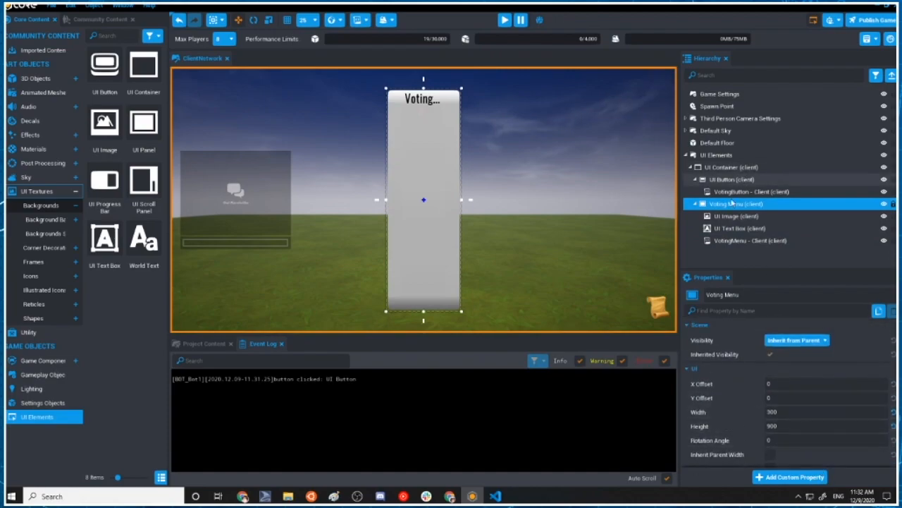
pyautogui.doubleClick(729, 240)
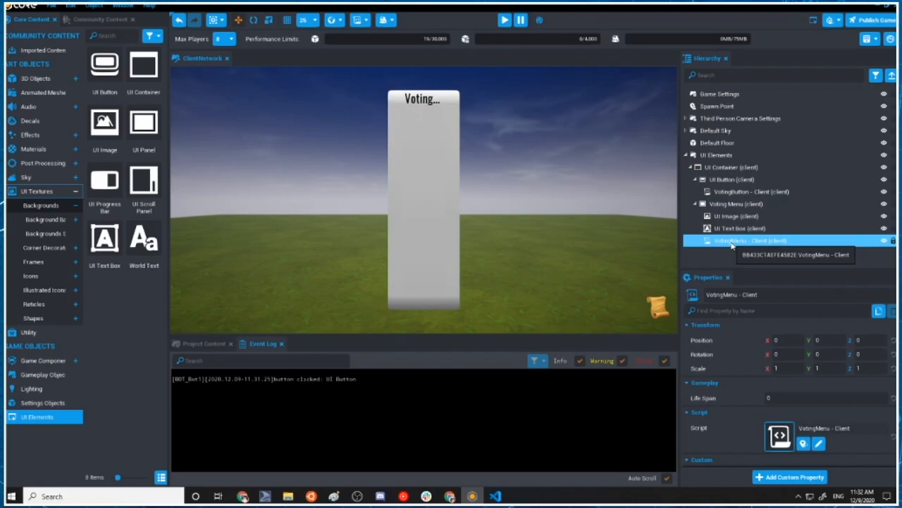
pyautogui.scroll(-4, 465, 275)
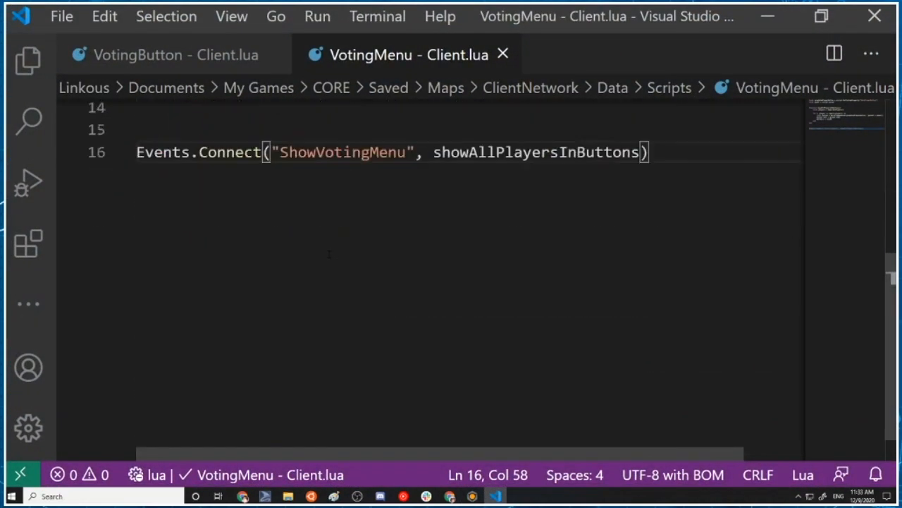
pyautogui.scroll(3, 466, 275)
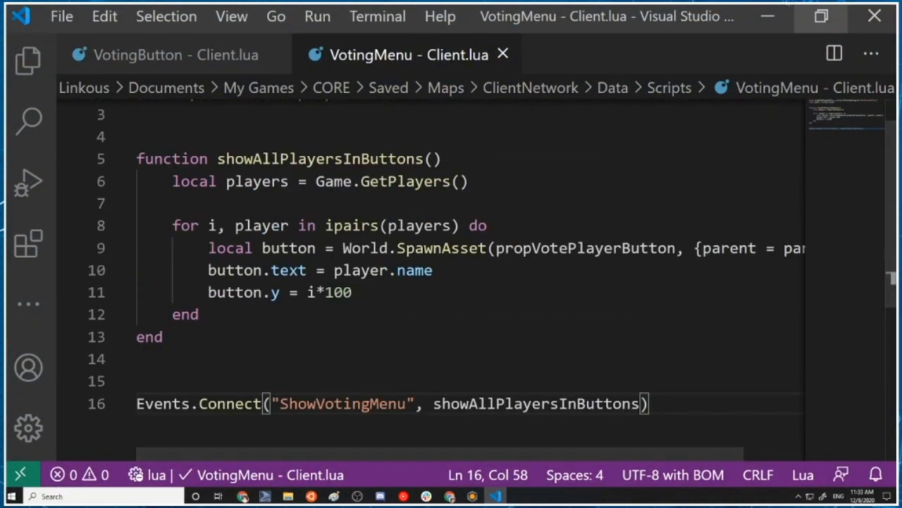
# Switch to Core, run the single-player preview to test the voting menu, and stop it
pyautogui.click(774, 11)
pyautogui.click(511, 22)
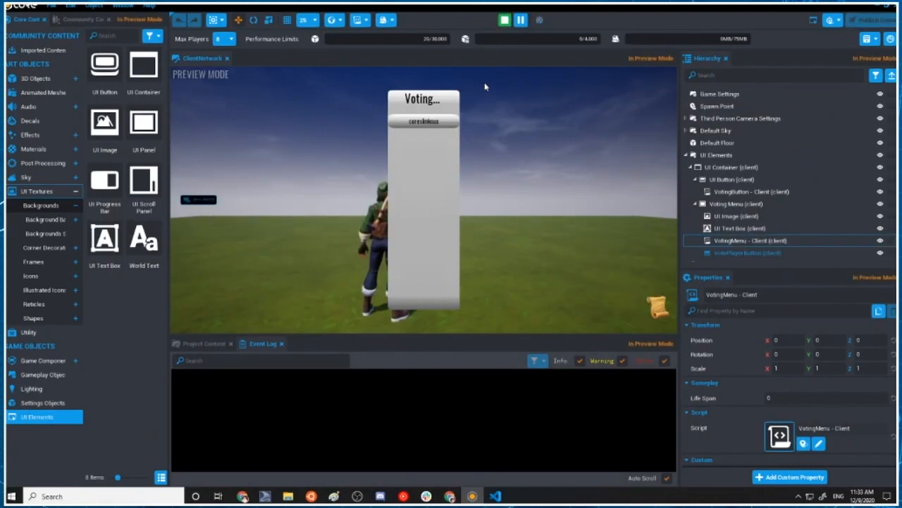
pyautogui.click(505, 20)
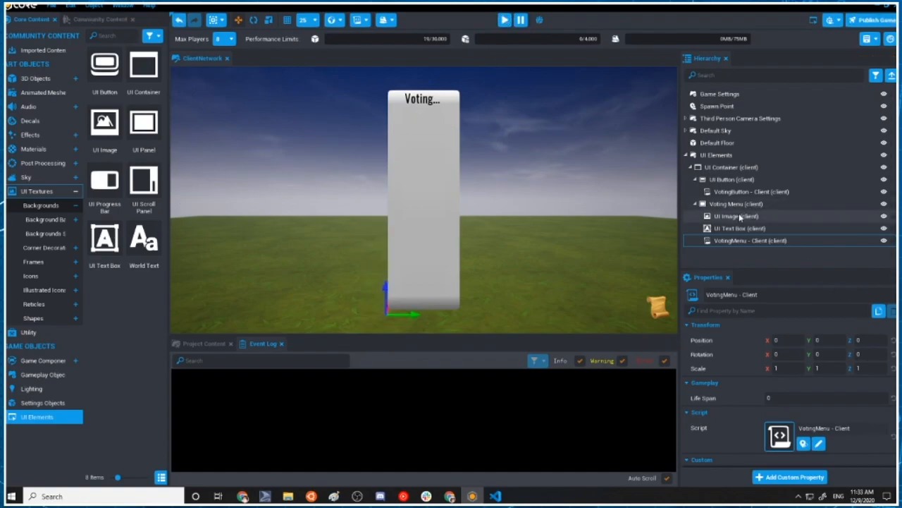
# Set the Voting Menu panel's Visibility to Force Off and deselect the panel
pyautogui.click(733, 204)
pyautogui.click(796, 340)
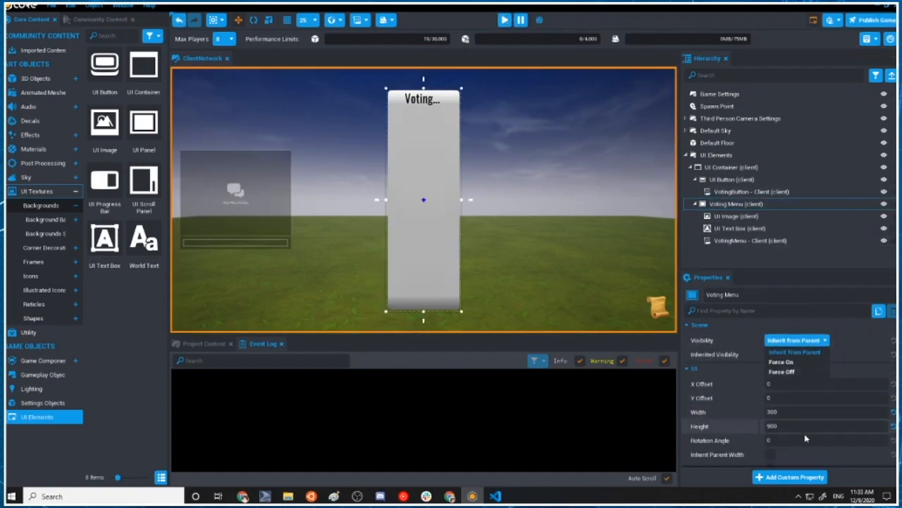
pyautogui.click(783, 371)
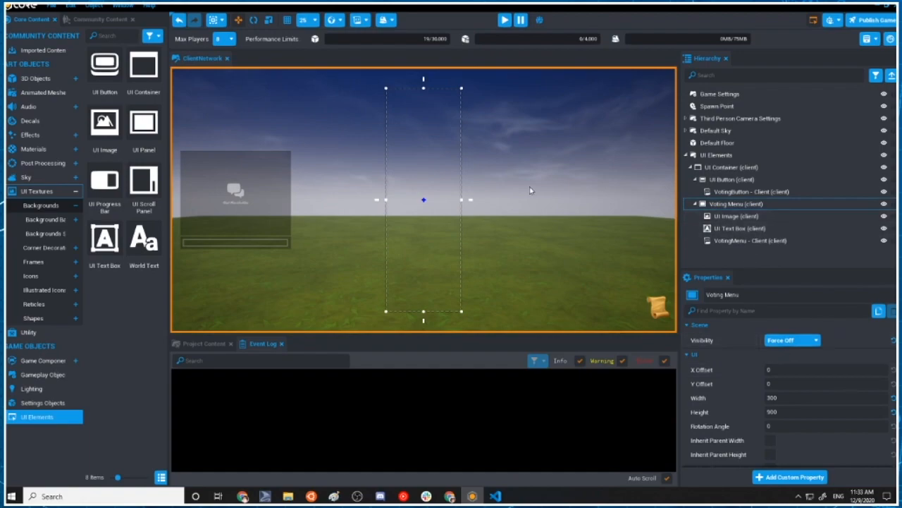
pyautogui.click(569, 178)
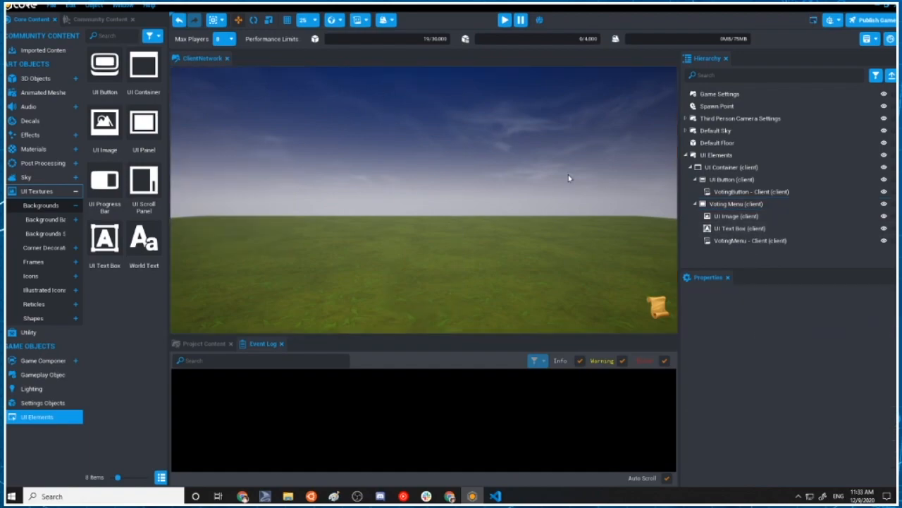
# Open the VotingMenu - Client script and insert panel.visibility as a new first line in the showAllPlayersInButtons function
pyautogui.doubleClick(753, 241)
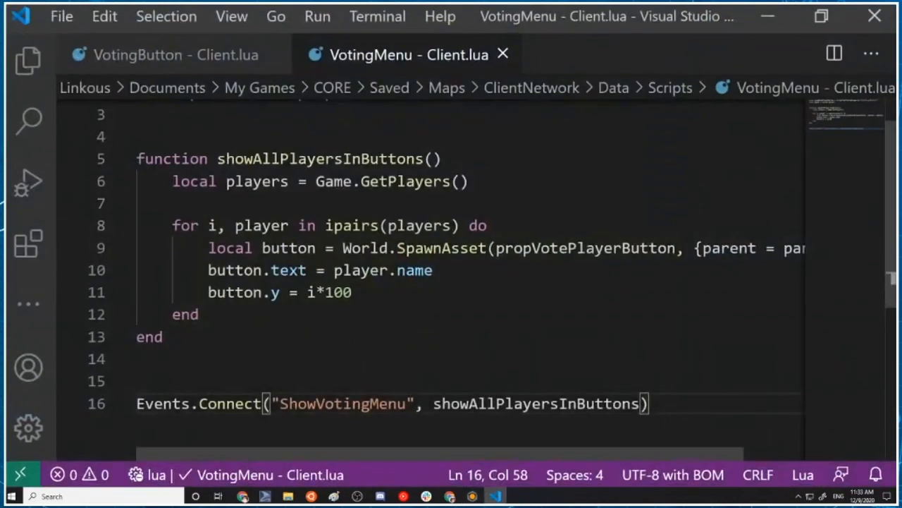
pyautogui.scroll(1, 326, 178)
pyautogui.moveTo(191, 134); pyautogui.dragTo(236, 133)
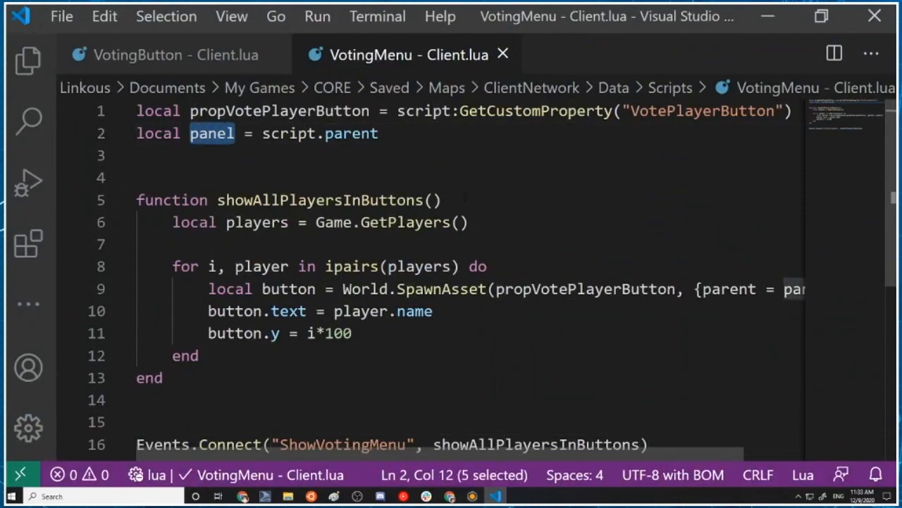
pyautogui.click(465, 199)
pyautogui.press('Return')
pyautogui.write('p(')
pyautogui.press('BackSpace')
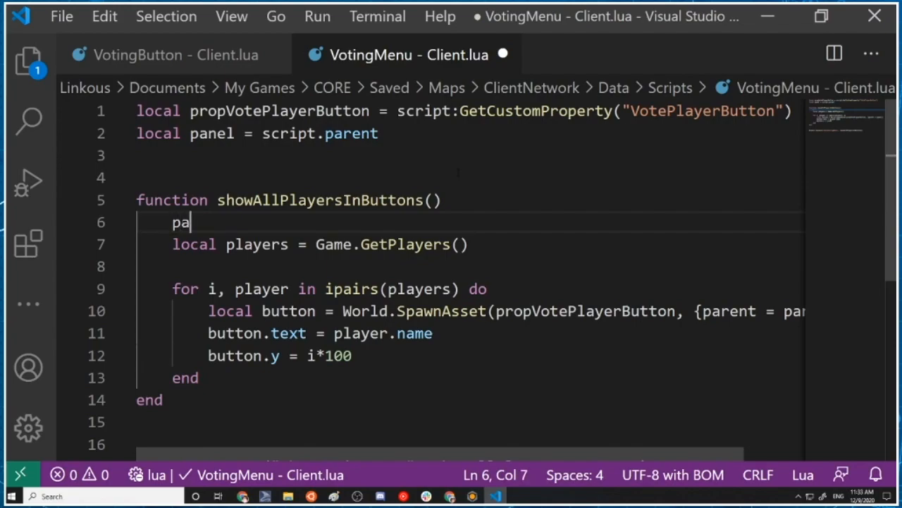
pyautogui.write('anel.vsi')
pyautogui.write('b')
pyautogui.press('BackSpace')
pyautogui.press('BackSpace')
pyautogui.press('BackSpace')
pyautogui.write('isib')
pyautogui.press('BackSpace')
pyautogui.write('ibility = V')
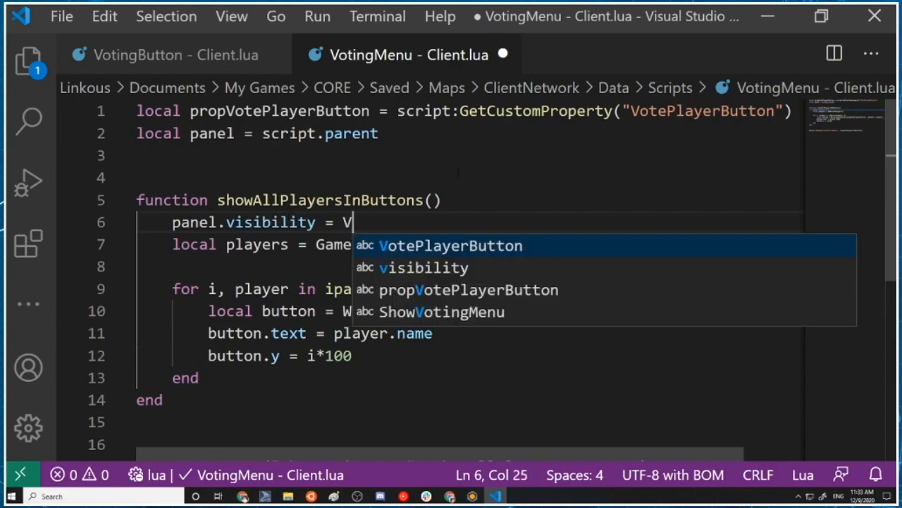
pyautogui.write('isbbility')
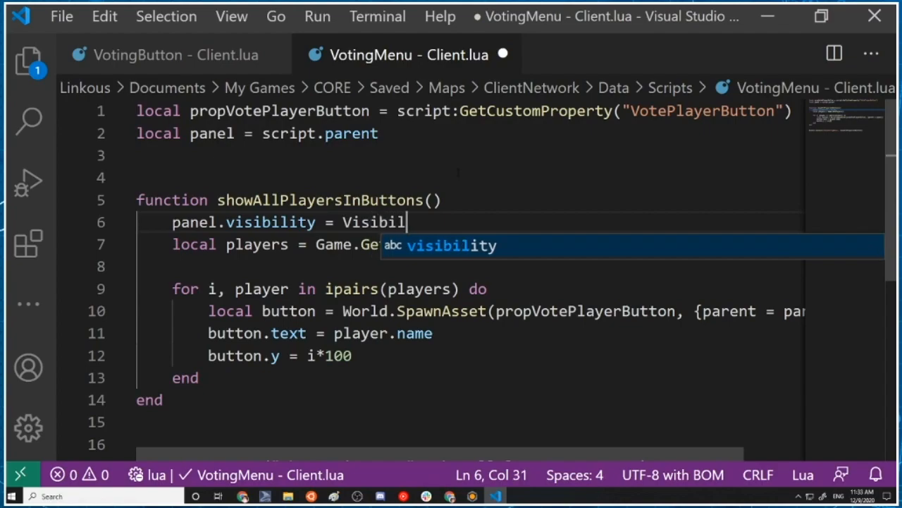
pyautogui.write('.F')
# Assign Visibility.INHERIT to panel.visibility and save the VotingMenu - Client script
pyautogui.press('BackSpace')
pyautogui.write('INHERIT')
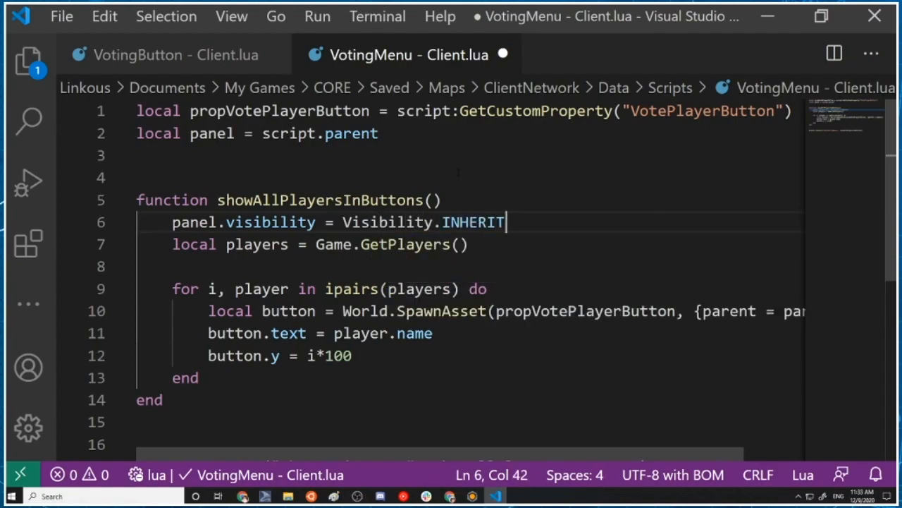
pyautogui.hotkey('ctrl', 's')
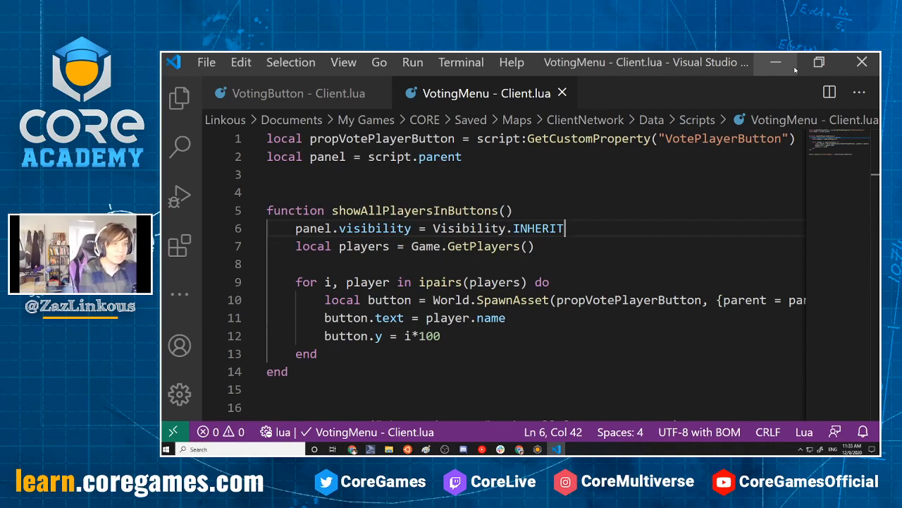
# Switch to Core, run the single-player preview to check that the voting button opens the menu, and stop it
pyautogui.click(776, 62)
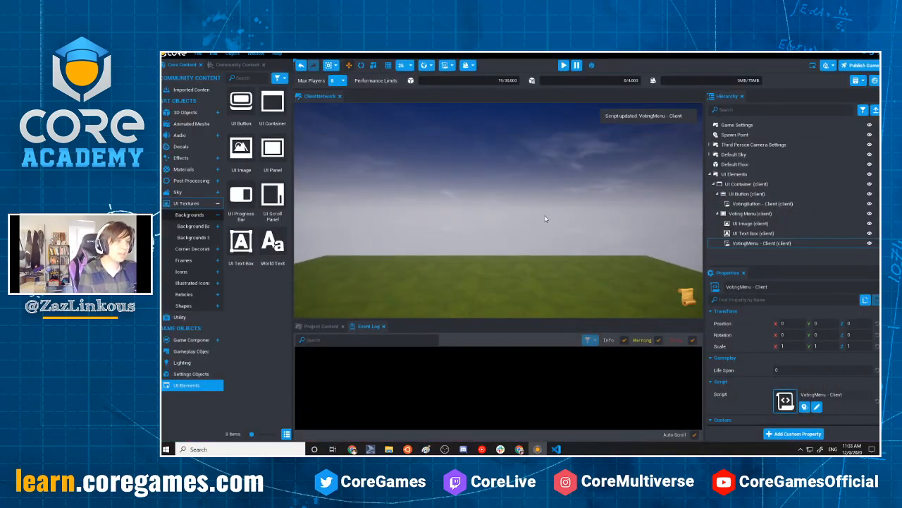
pyautogui.moveTo(506, 236); pyautogui.dragTo(527, 134, button='middle')
pyautogui.moveTo(533, 241)
pyautogui.mouseDown(button='middle')
pyautogui.moveTo(548, 144)
pyautogui.moveTo(562, 203)
pyautogui.mouseUp(button='middle')
pyautogui.click(564, 65)
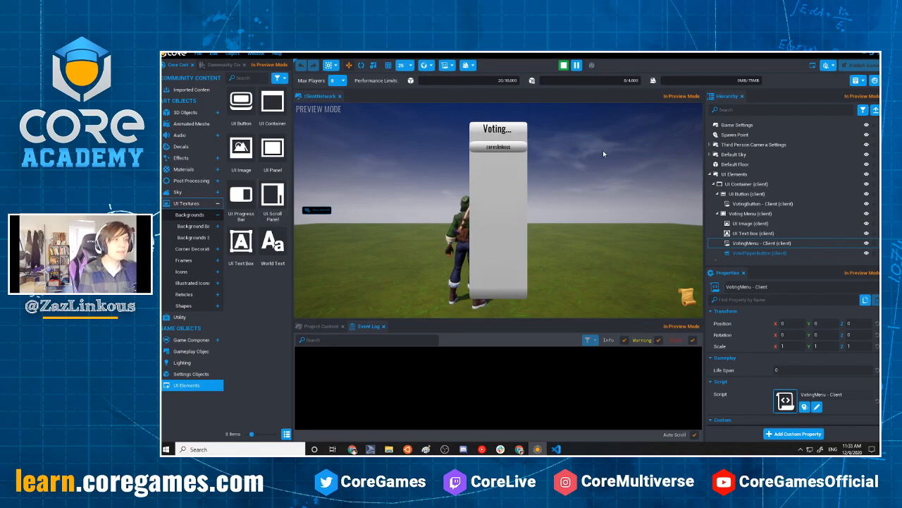
pyautogui.click(564, 65)
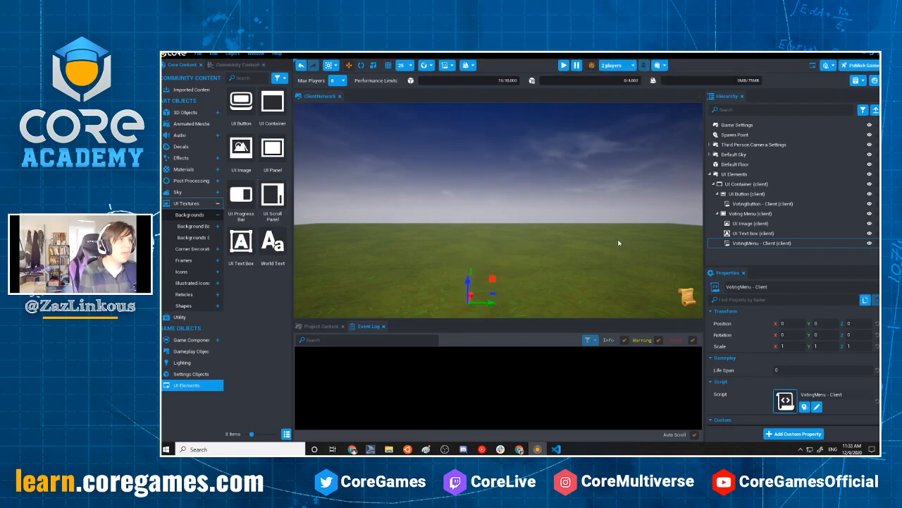
# Run the 2-player preview and walk the character forward in each player window
pyautogui.click(565, 65)
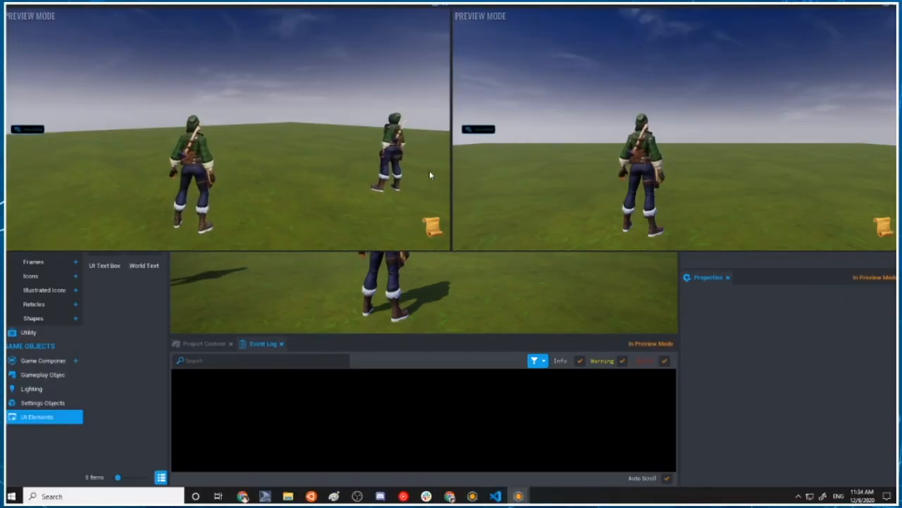
pyautogui.click(717, 164)
pyautogui.press('w')
pyautogui.click(384, 203)
pyautogui.press('w')
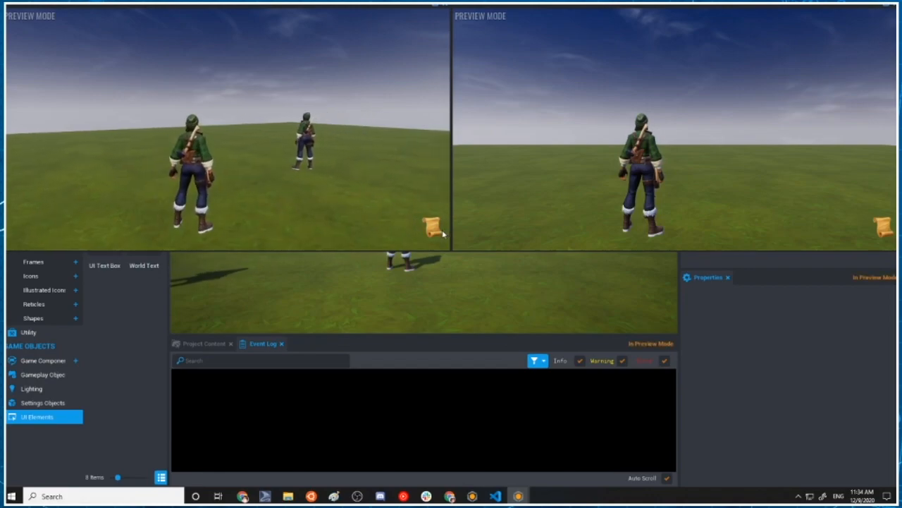
# Open the voting menu from the scroll button in each player window, move the characters sideways, and close both preview windows
pyautogui.click(432, 227)
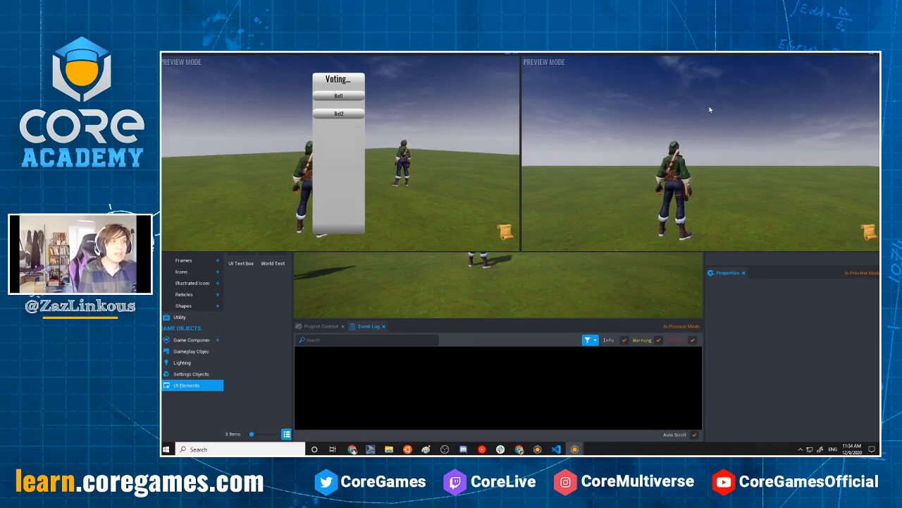
pyautogui.click(868, 238)
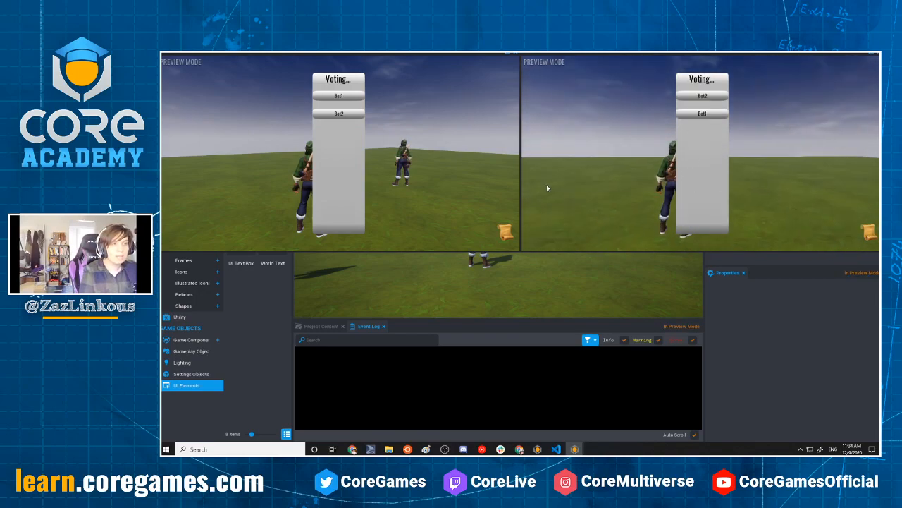
pyautogui.press('a')
pyautogui.press('d')
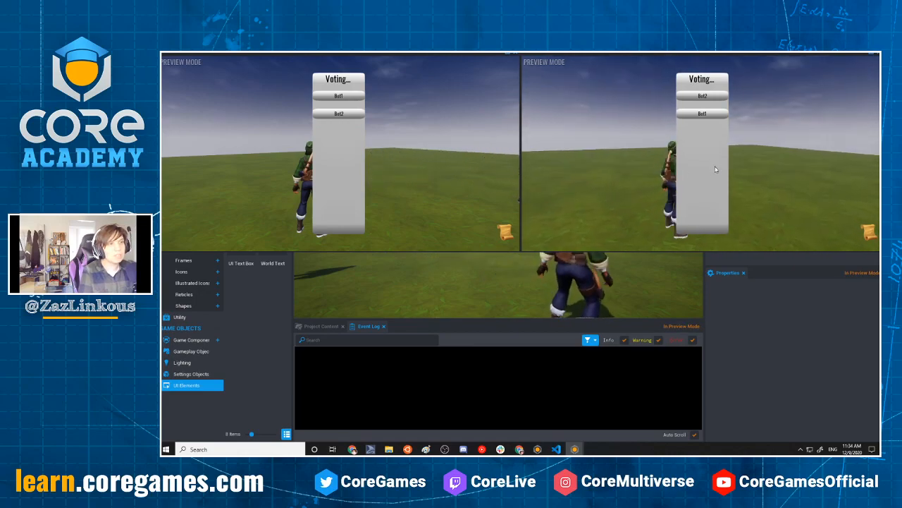
pyautogui.press('d')
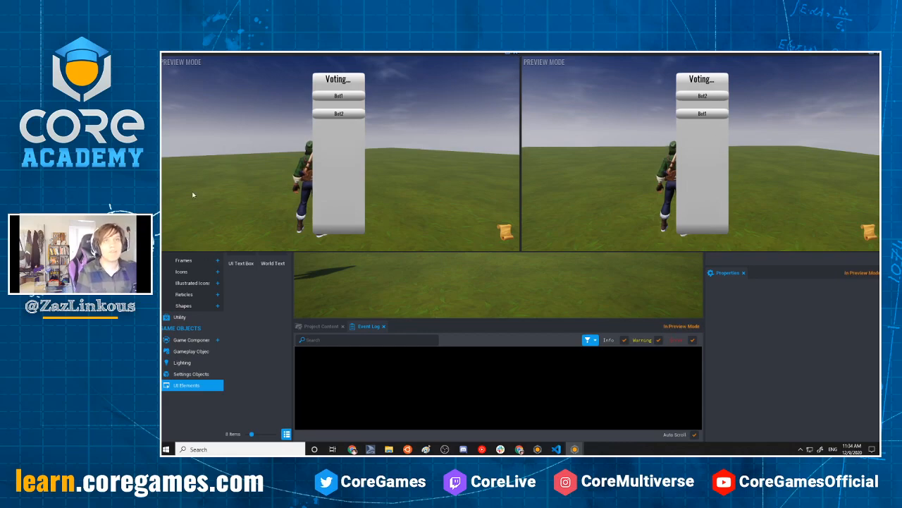
pyautogui.click(513, 56)
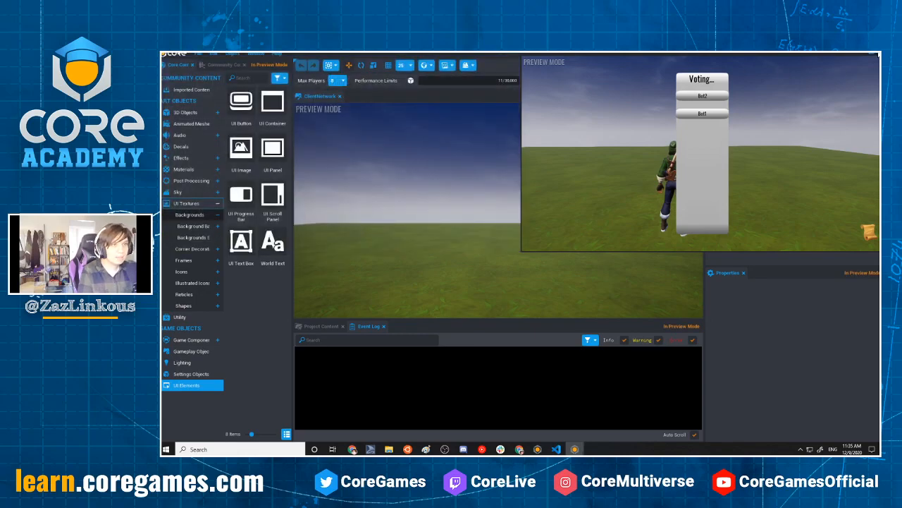
pyautogui.click(873, 55)
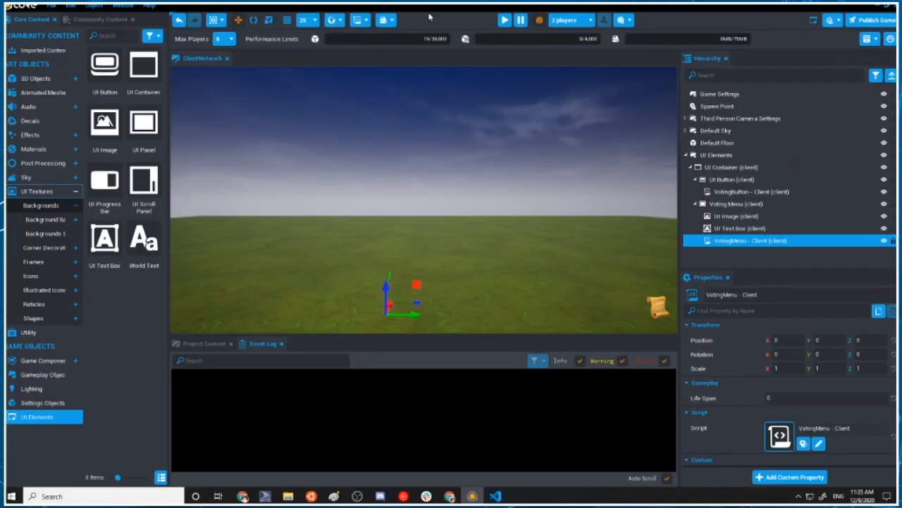
# Create a script named VotingManager - Server, add it to the Hierarchy above UI Elements, and open it in the code editor
pyautogui.click(386, 20)
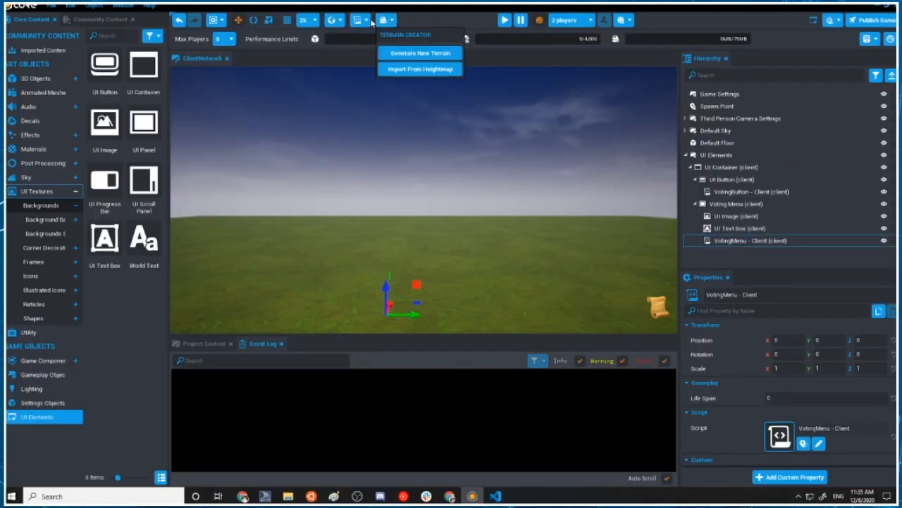
pyautogui.click(360, 20)
pyautogui.click(386, 52)
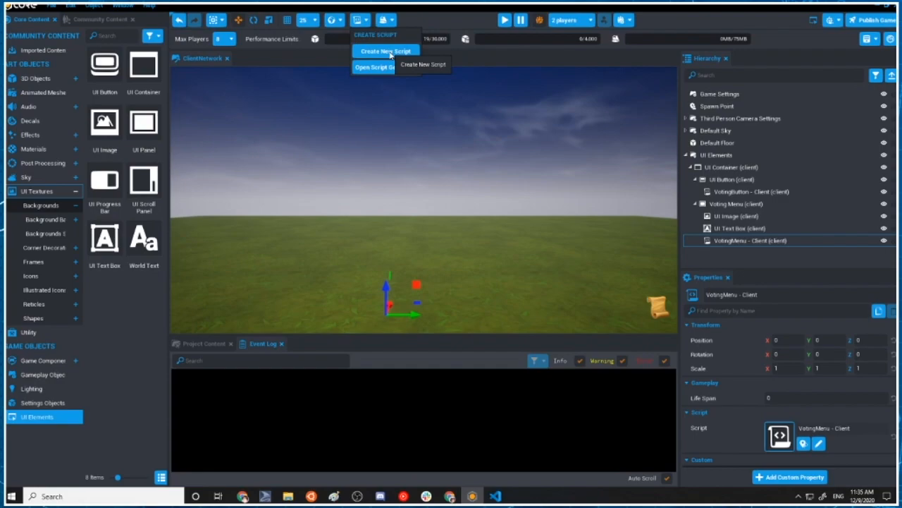
pyautogui.press('BackSpace')
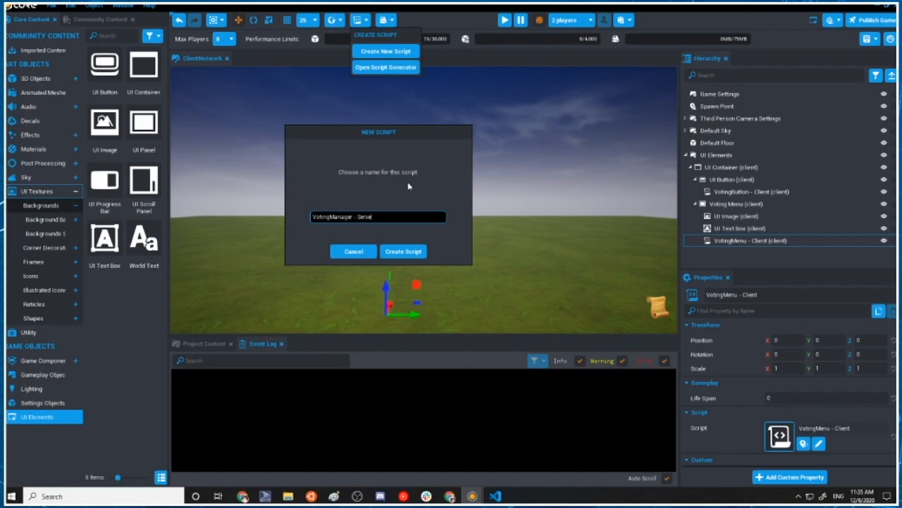
pyautogui.click(403, 251)
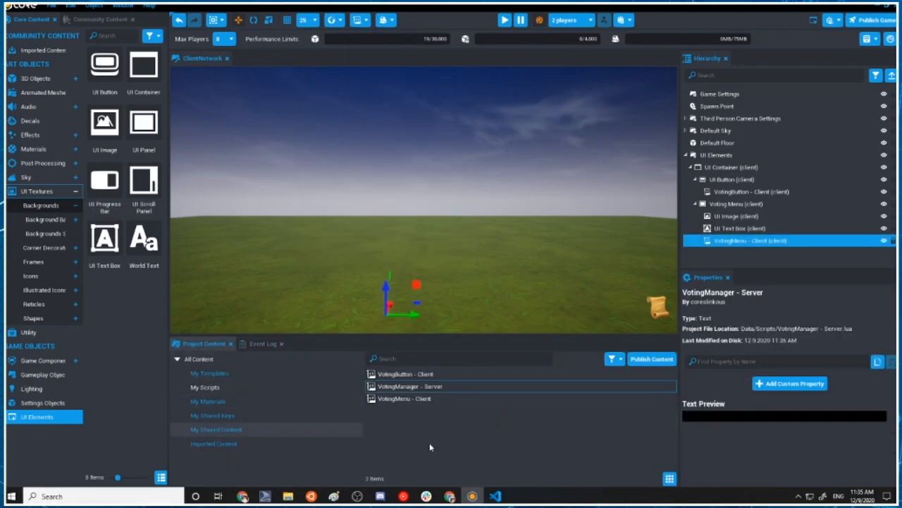
pyautogui.moveTo(396, 385); pyautogui.dragTo(732, 150)
pyautogui.doubleClick(732, 155)
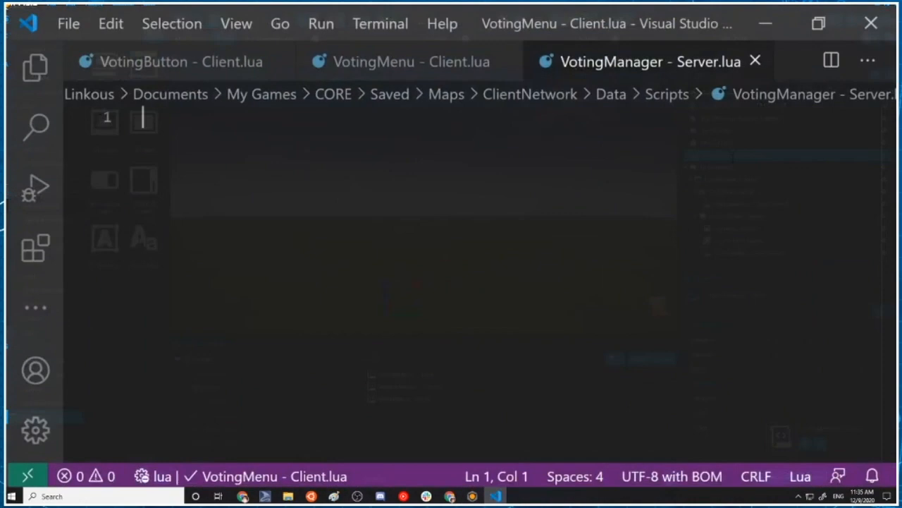
pyautogui.write('function')
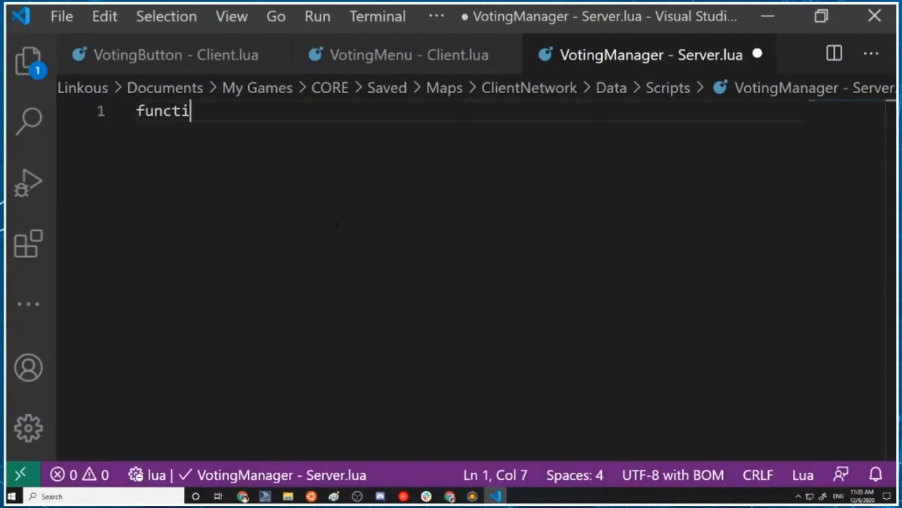
pyautogui.press('BackSpace')
pyautogui.press('BackSpace')
pyautogui.press('BackSpace')
pyautogui.press('BackSpace')
pyautogui.press('BackSpace')
pyautogui.press('BackSpace')
pyautogui.press('BackSpace')
pyautogui.press('BackSpace')
pyautogui.press('BackSpace')
pyautogui.press('Return')
pyautogui.press('BackSpace')
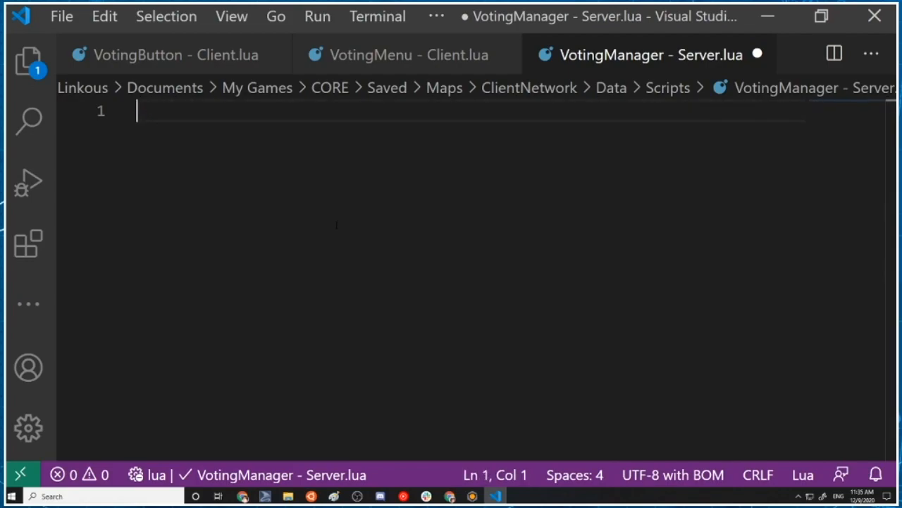
pyautogui.press('Return')
pyautogui.press('BackSpace')
# Declare an empty startAVote() function on line 2 of the VotingManager - Server script, closed with end
pyautogui.press('Return')
pyautogui.write('function star')
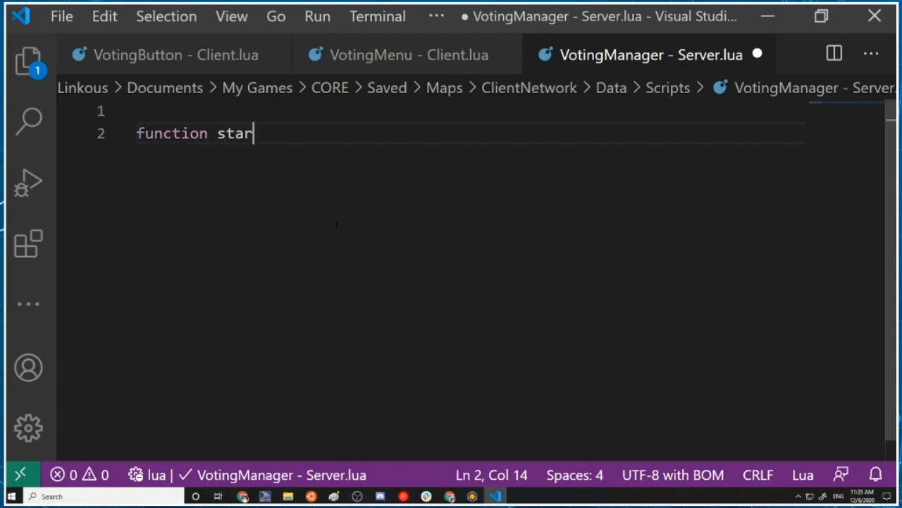
pyautogui.write('tAVote()')
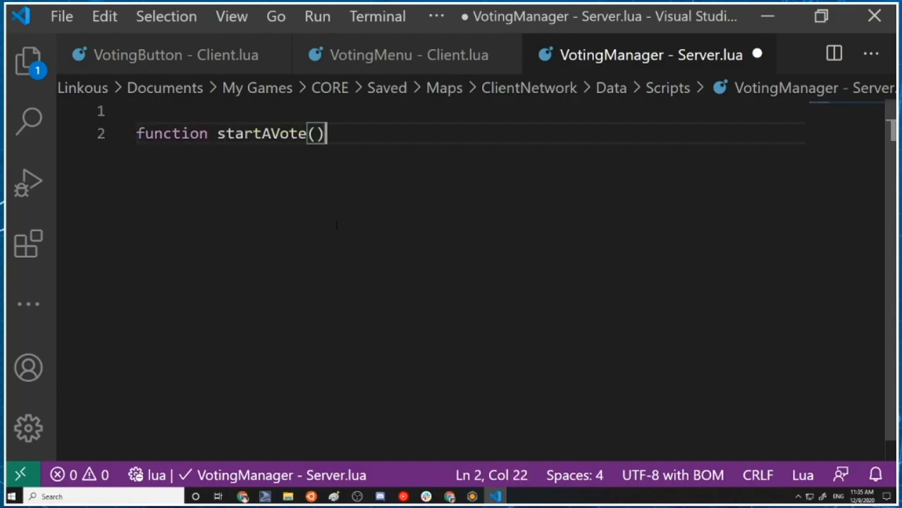
pyautogui.press('Return')
pyautogui.press('Return')
pyautogui.press('BackSpace')
pyautogui.write('end')
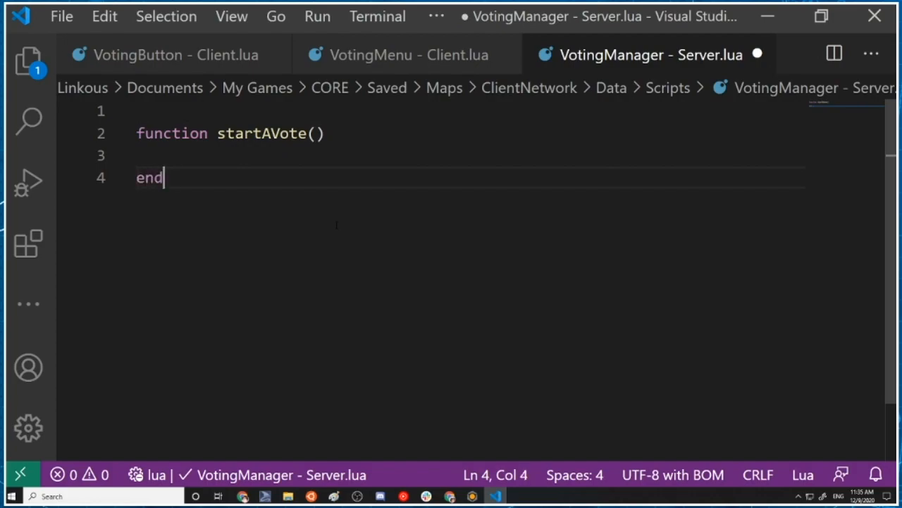
# Add print("TimeToVote") as the body of the startAVote function
pyautogui.click(219, 134)
pyautogui.click(230, 155)
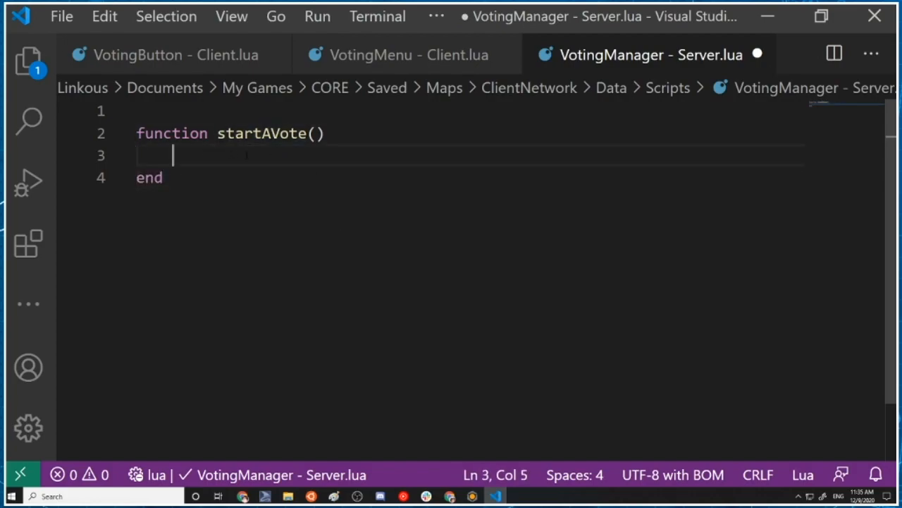
pyautogui.write('print("TT')
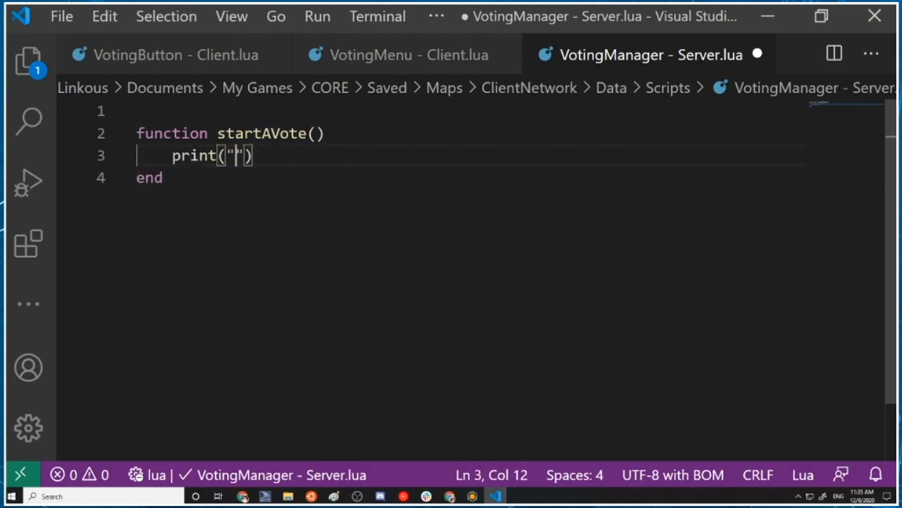
pyautogui.press('BackSpace')
pyautogui.write('ime To')
pyautogui.press('BackSpace')
pyautogui.press('BackSpace')
pyautogui.press('BackSpace')
pyautogui.write('ToVote')
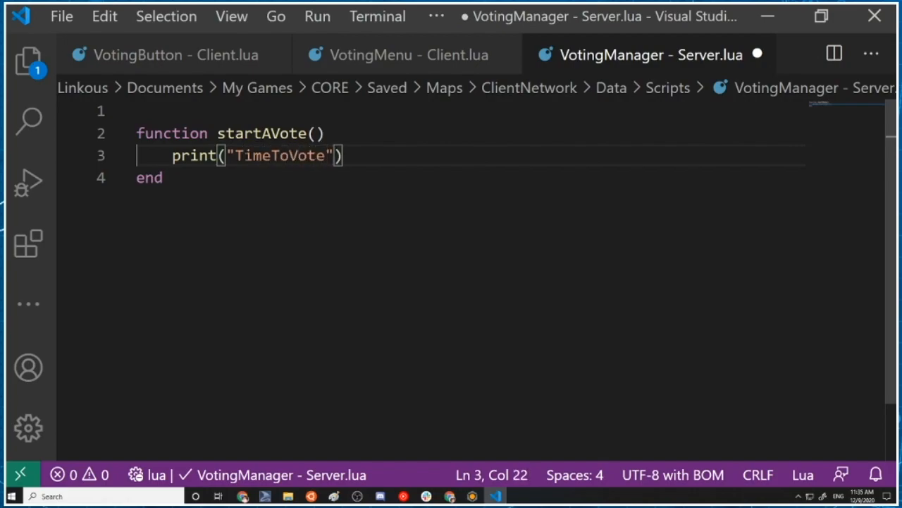
# Add Events.Connect("StartVoting", startAVote) below the function and save the VotingManager - Server script
pyautogui.click(212, 183)
pyautogui.press('Return')
pyautogui.press('Return')
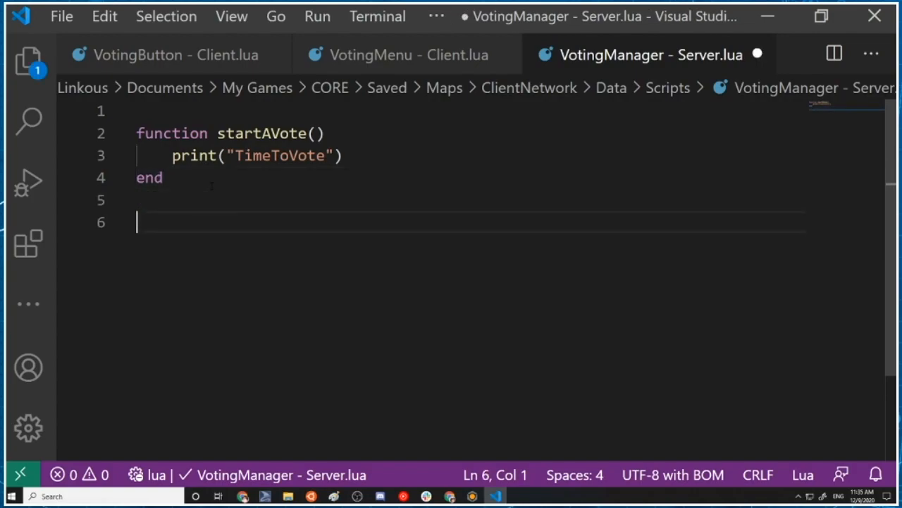
pyautogui.write('f')
pyautogui.press('BackSpace')
pyautogui.write('Events.Connect("StartVoting", start')
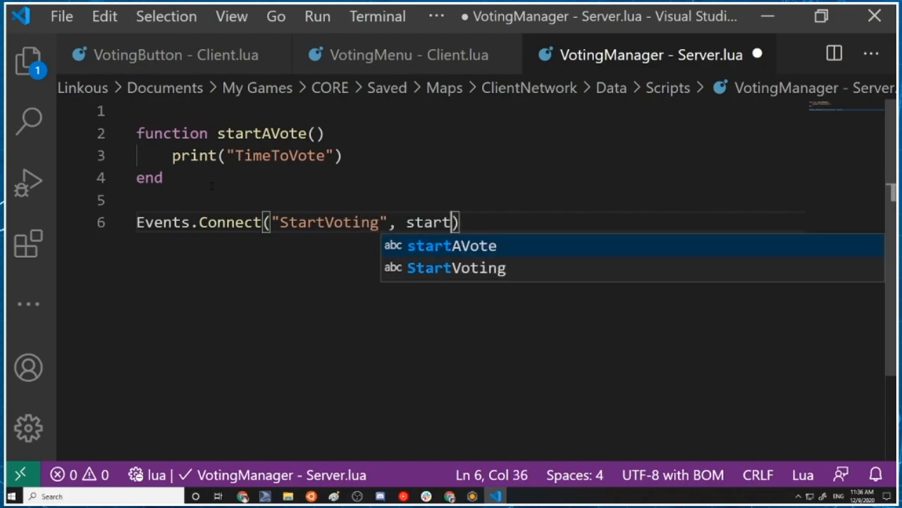
pyautogui.write('AC')
pyautogui.press('BackSpace')
pyautogui.write('Vote')
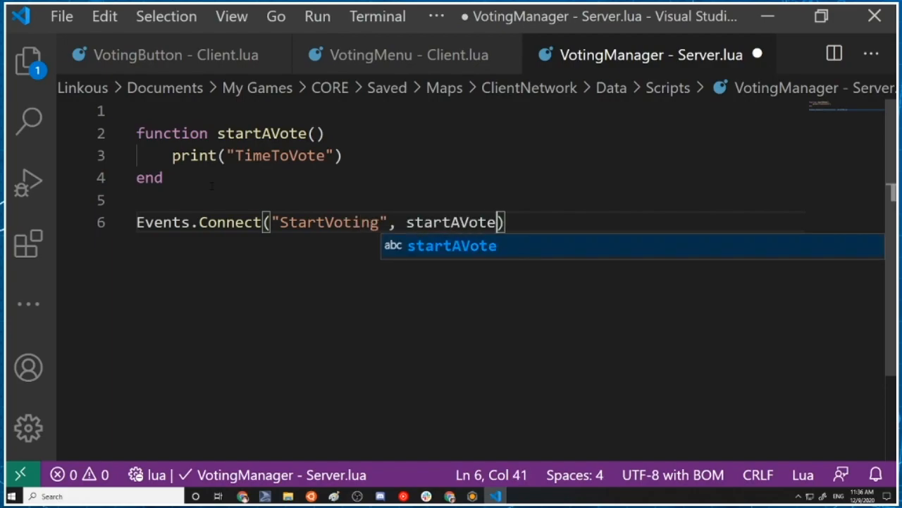
pyautogui.hotkey('ctrl', 's')
pyautogui.click(326, 223)
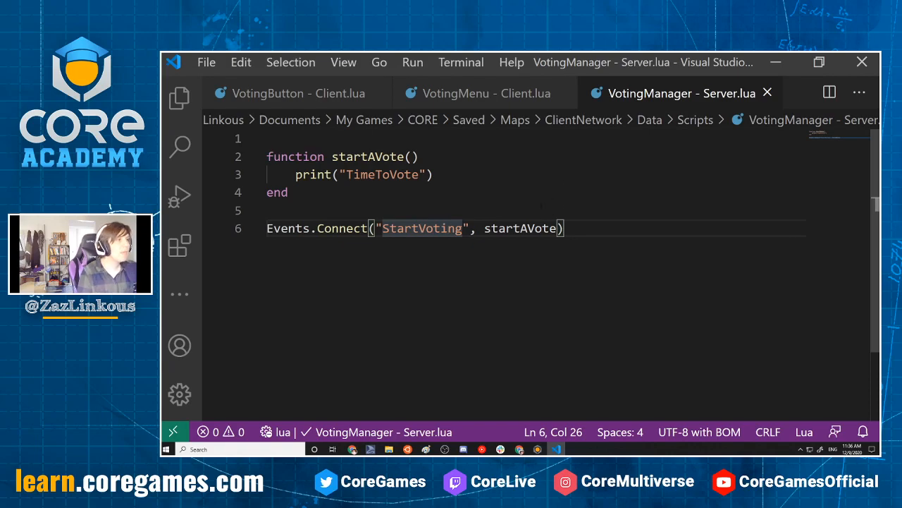
# In the VotingButton - Client script, change Events.Broadcast in the OnClicked function to Events.BroadcastToServer
pyautogui.click(304, 93)
pyautogui.scroll(-6, 421, 316)
pyautogui.scroll(6, 422, 316)
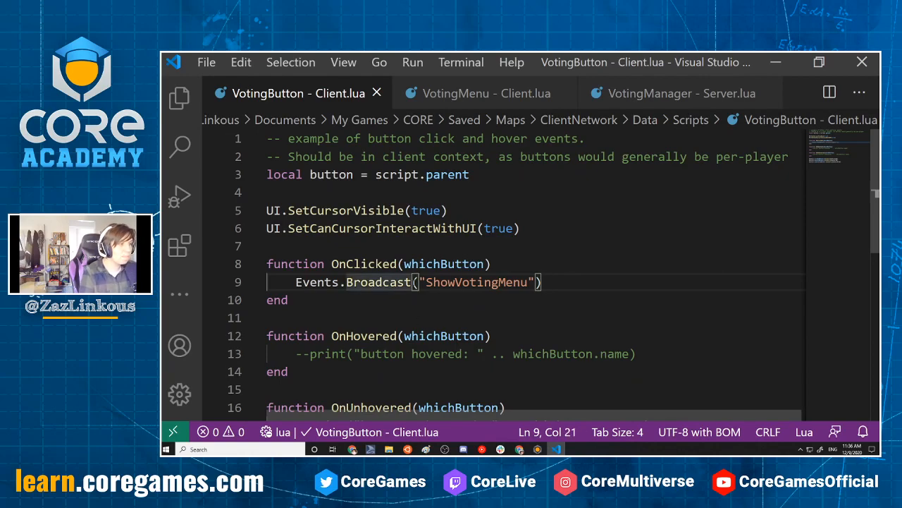
pyautogui.write('ToServer')
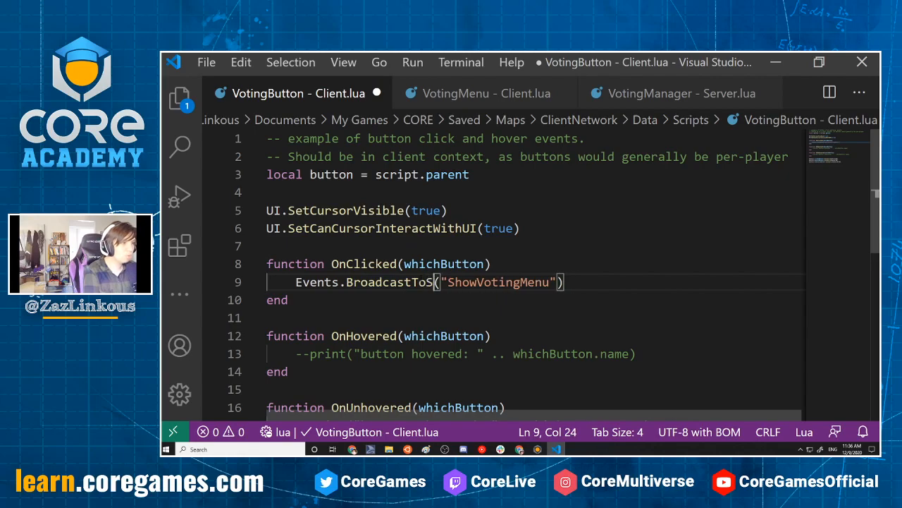
# Replace the broadcast's event name with "StartVoting" copied from the VotingManager - Server script, and save the VotingButton - Client script
pyautogui.moveTo(485, 282); pyautogui.dragTo(588, 283)
pyautogui.click(661, 87)
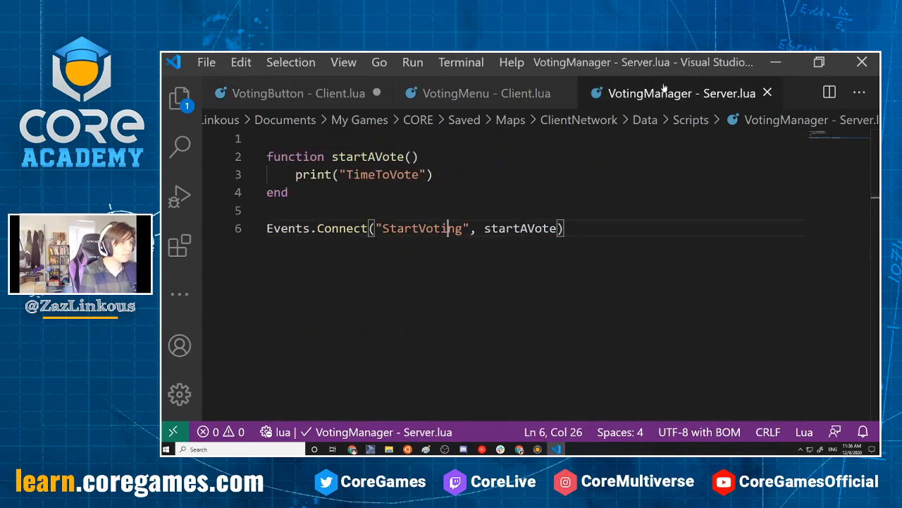
pyautogui.click(566, 228)
pyautogui.click(470, 229)
pyautogui.moveTo(470, 229); pyautogui.dragTo(375, 229)
pyautogui.hotkey('ctrl', 'c')
pyautogui.click(338, 102)
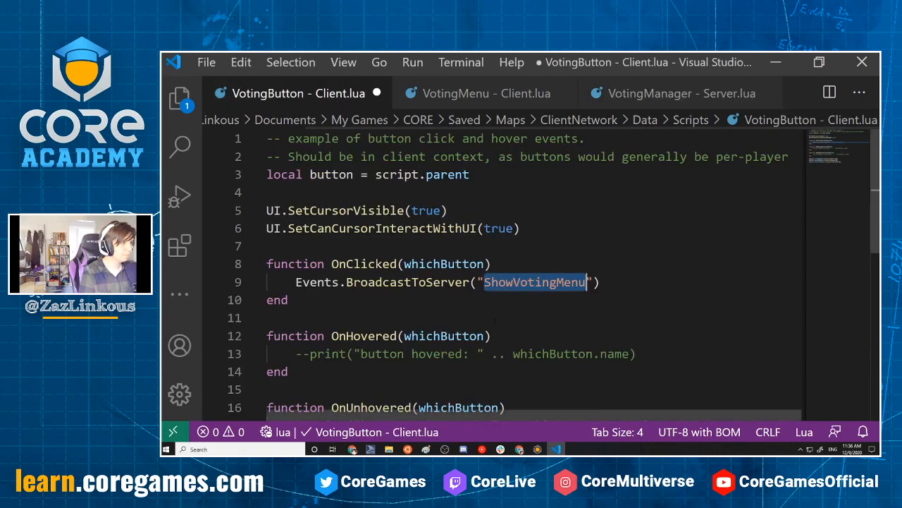
pyautogui.click(505, 282)
pyautogui.moveTo(476, 282); pyautogui.dragTo(595, 282)
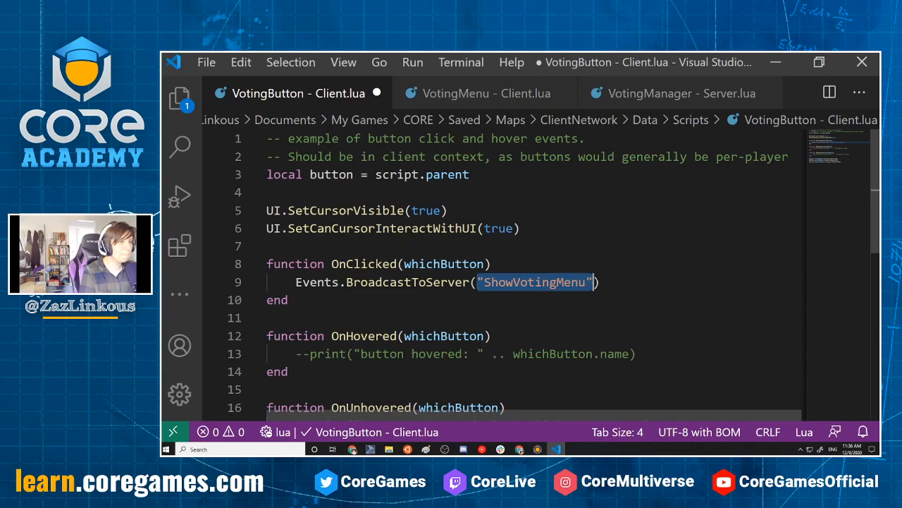
pyautogui.hotkey('ctrl', 'v')
pyautogui.hotkey('ctrl', 's')
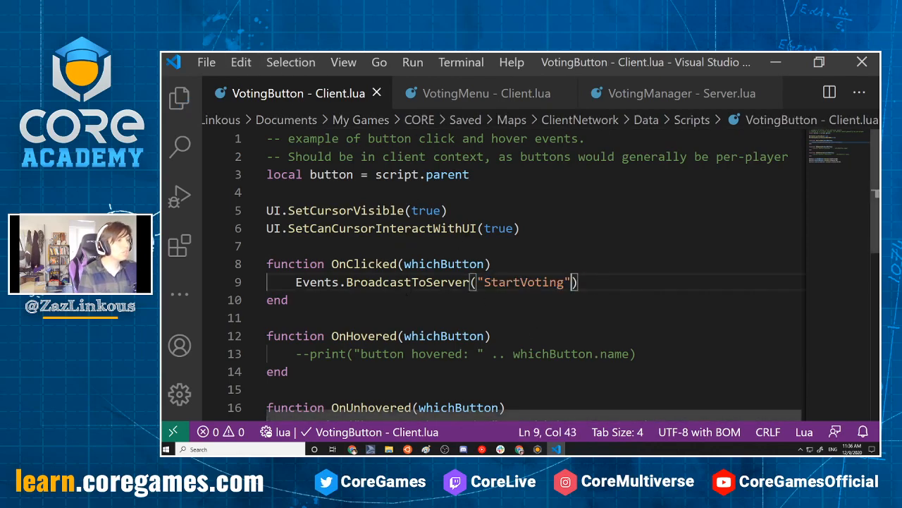
# Switch to Core, turn off multiplayer preview, and test the voting button in a single-player run with the Event Log shown, stopping it at the end
pyautogui.hotkey('ctrl', 'Tab')
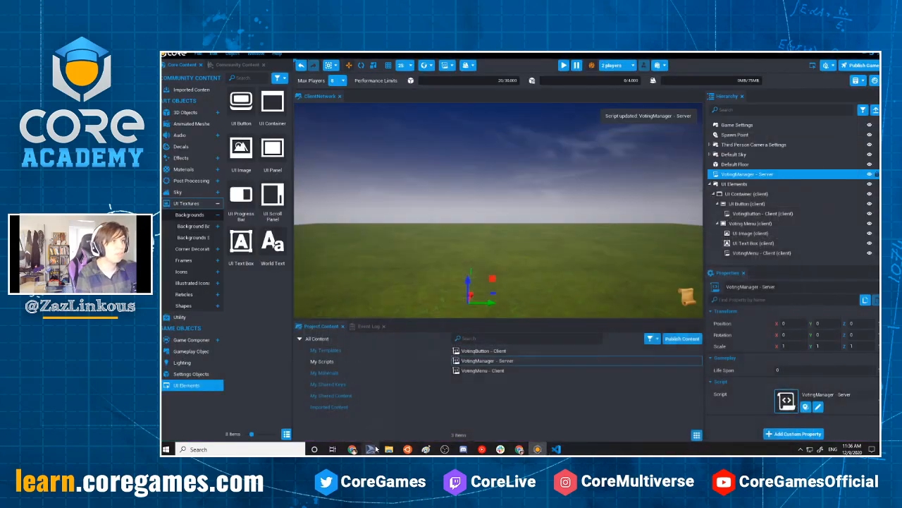
pyautogui.click(776, 62)
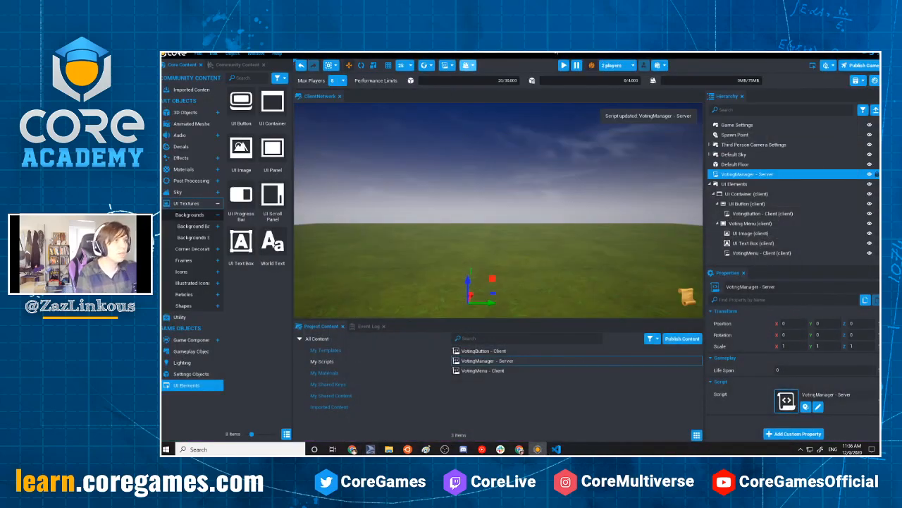
pyautogui.click(591, 65)
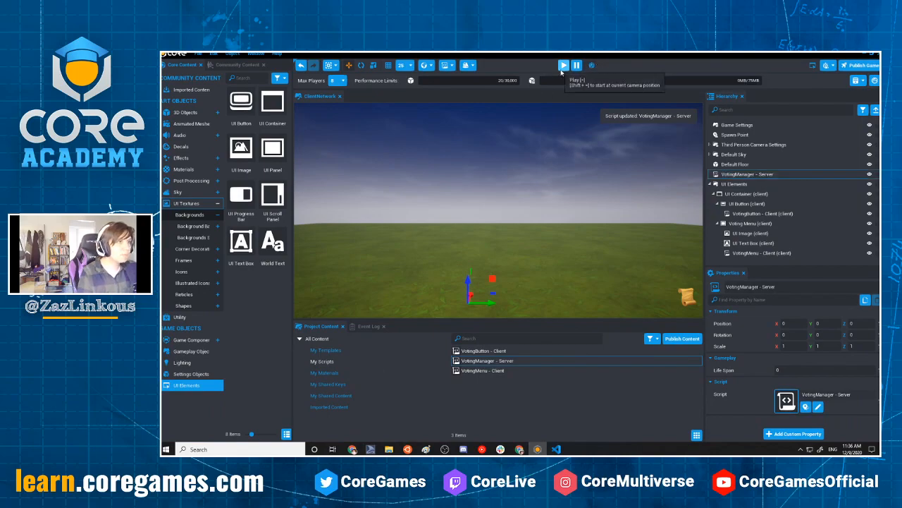
pyautogui.click(365, 326)
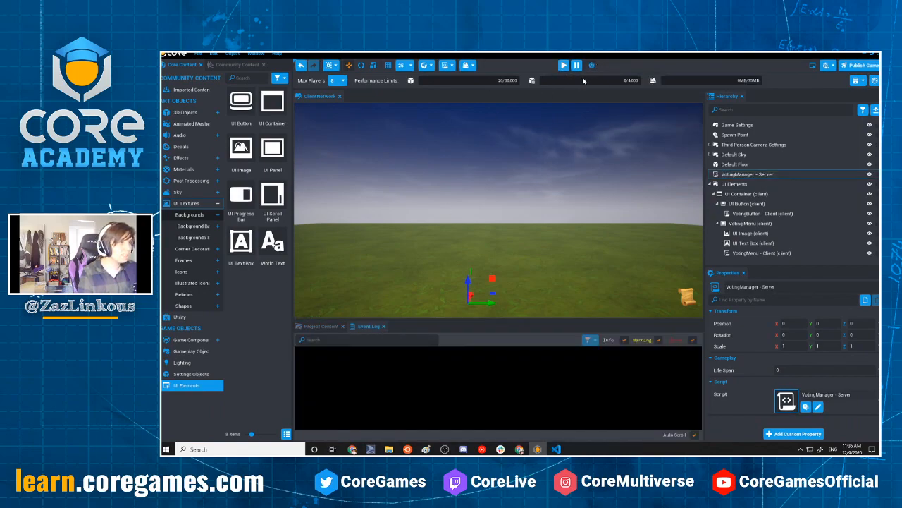
pyautogui.press('=')
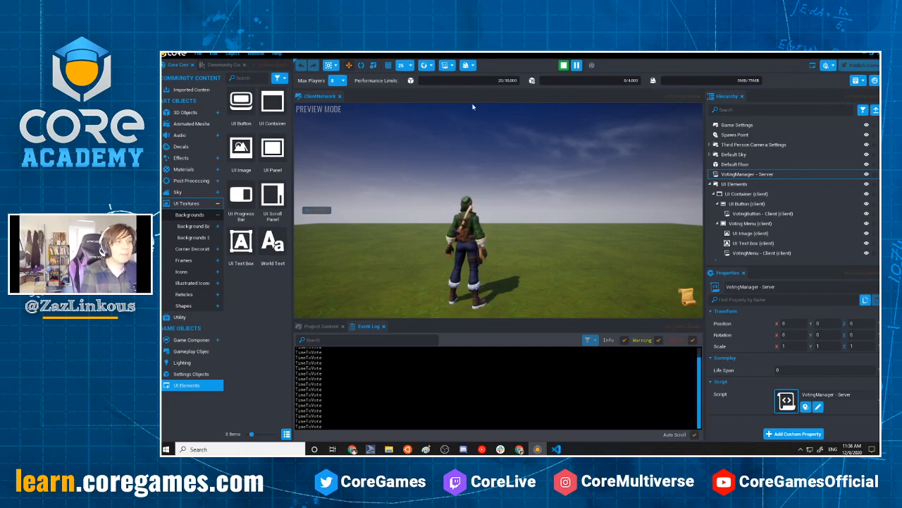
pyautogui.click(563, 65)
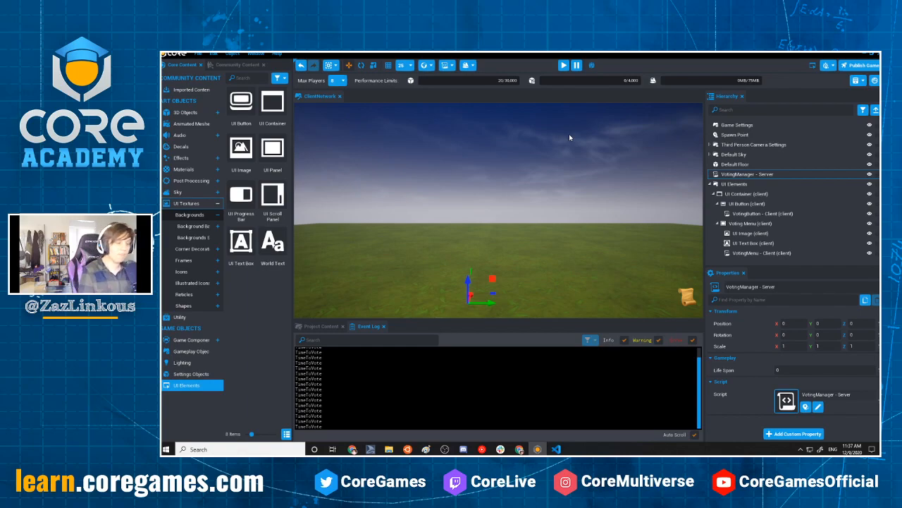
# Switch to Visual Studio Code and replace the line inside startAVote in VotingManager - Server with Events.BroadcastToAllPlayers("")
pyautogui.click(558, 450)
pyautogui.click(564, 228)
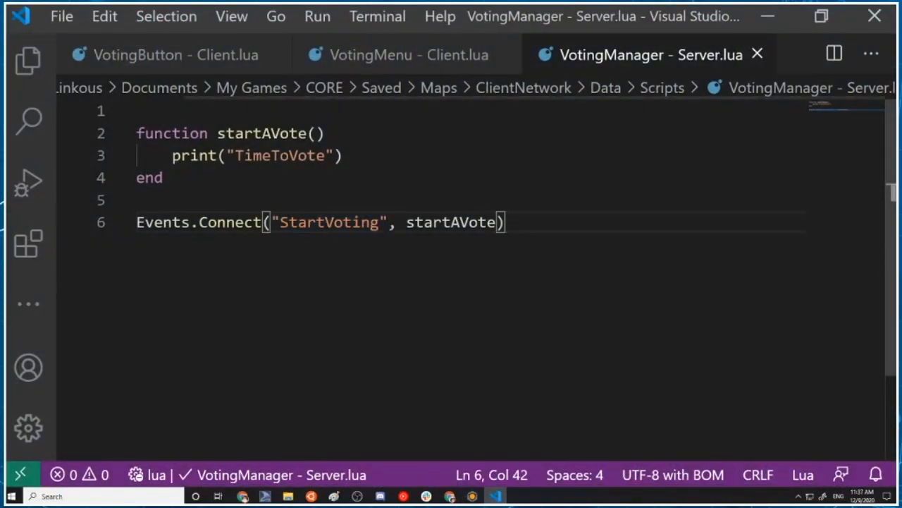
pyautogui.moveTo(343, 155); pyautogui.dragTo(172, 156)
pyautogui.press('BackSpace')
pyautogui.write('Eve')
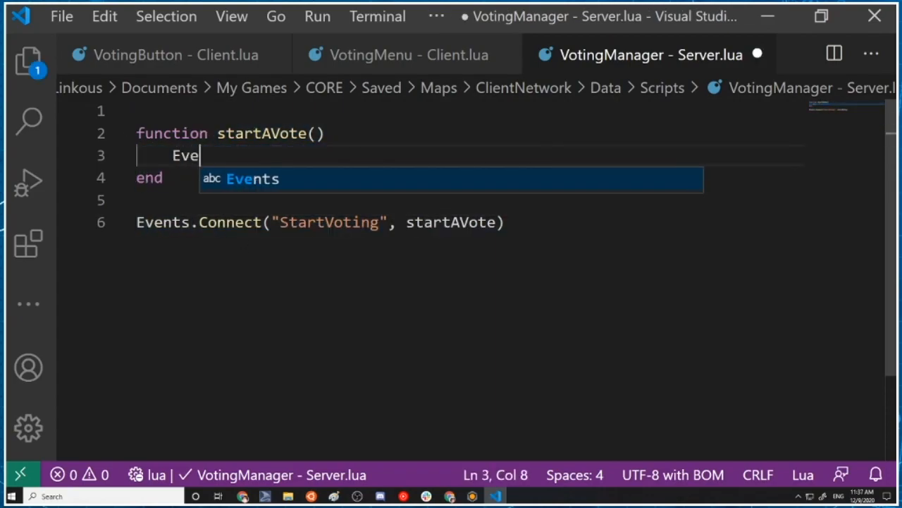
pyautogui.write('nts.BroadcastToAll')
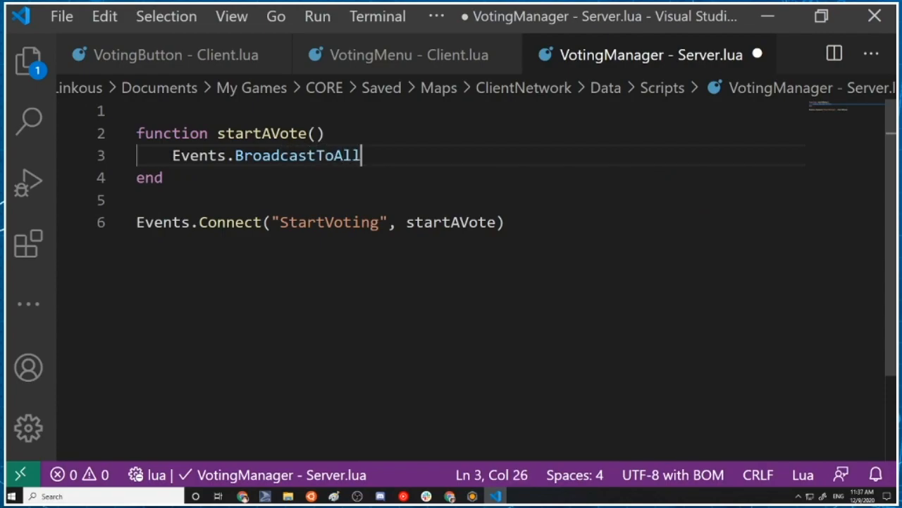
pyautogui.write('Players(')
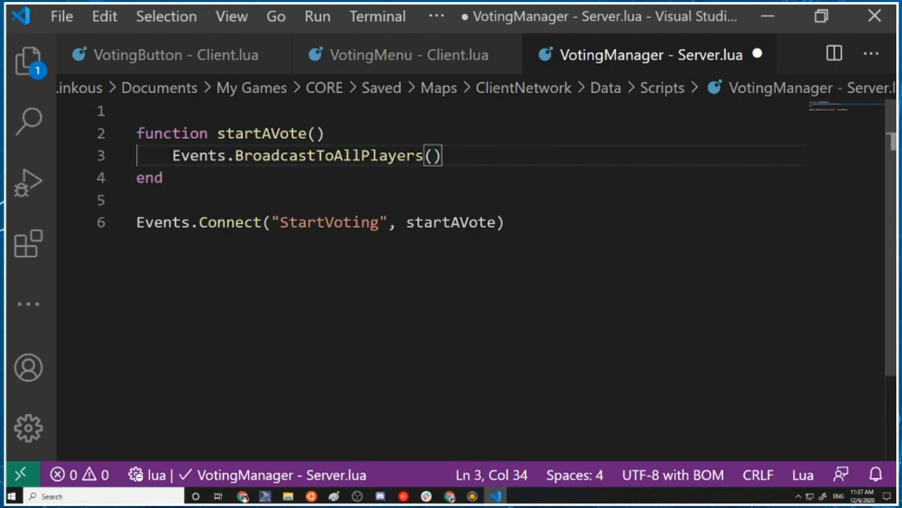
pyautogui.write('"')
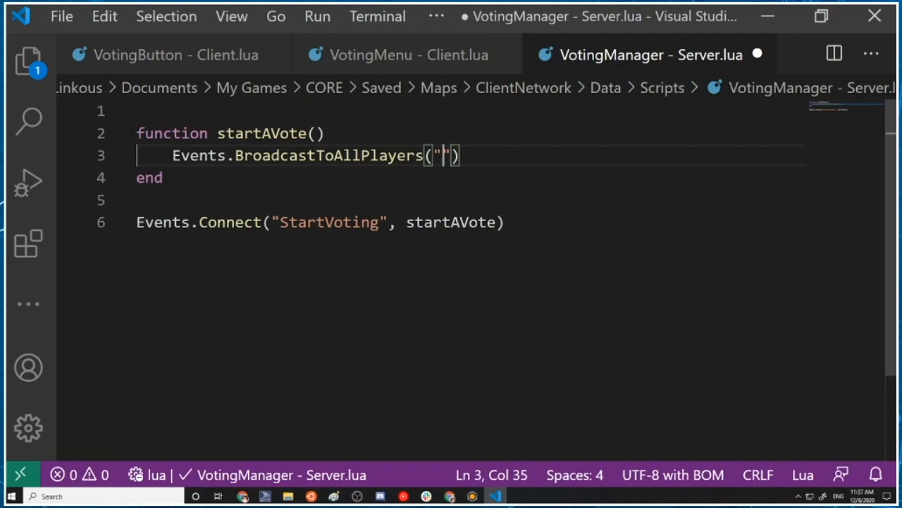
# Copy the quoted event name "ShowVotingMenu" from the Events.Connect line of the VotingMenu - Client script and return to VotingManager - Server
pyautogui.click(409, 54)
pyautogui.scroll(-5, 345, 344)
pyautogui.scroll(3, 345, 344)
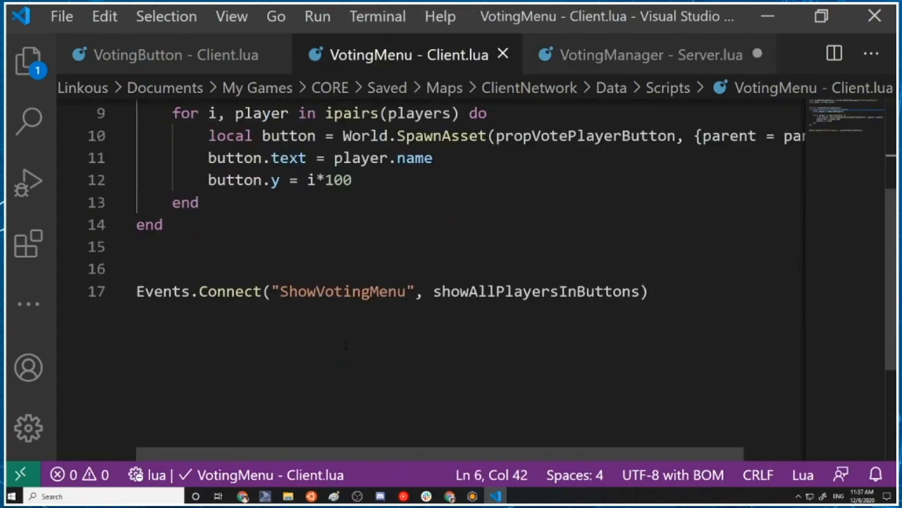
pyautogui.moveTo(273, 291); pyautogui.dragTo(416, 291)
pyautogui.hotkey('ctrl', 'c')
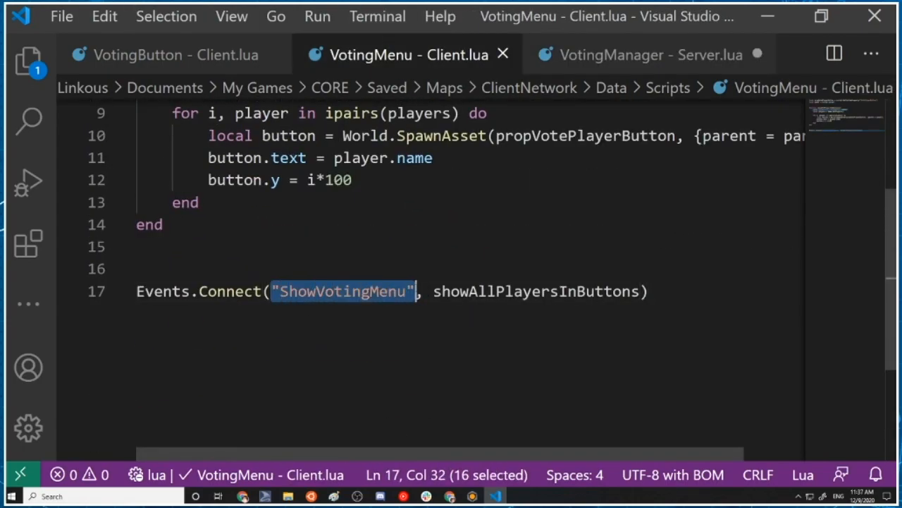
pyautogui.click(688, 56)
# Replace "StartVoting" in the server script's Events.Connect call with the copied "ShowVotingMenu" and save the script
pyautogui.moveTo(272, 222); pyautogui.dragTo(388, 222)
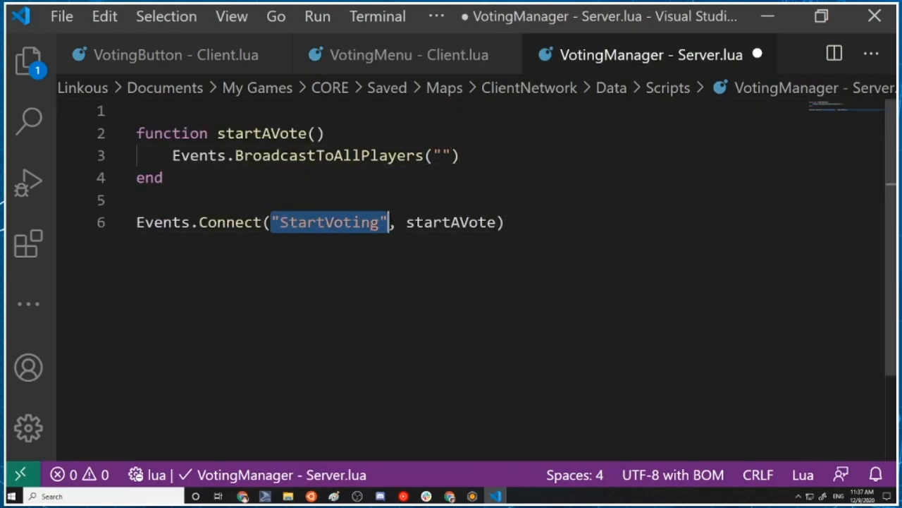
pyautogui.hotkey('ctrl', 'v')
pyautogui.hotkey('ctrl', 's')
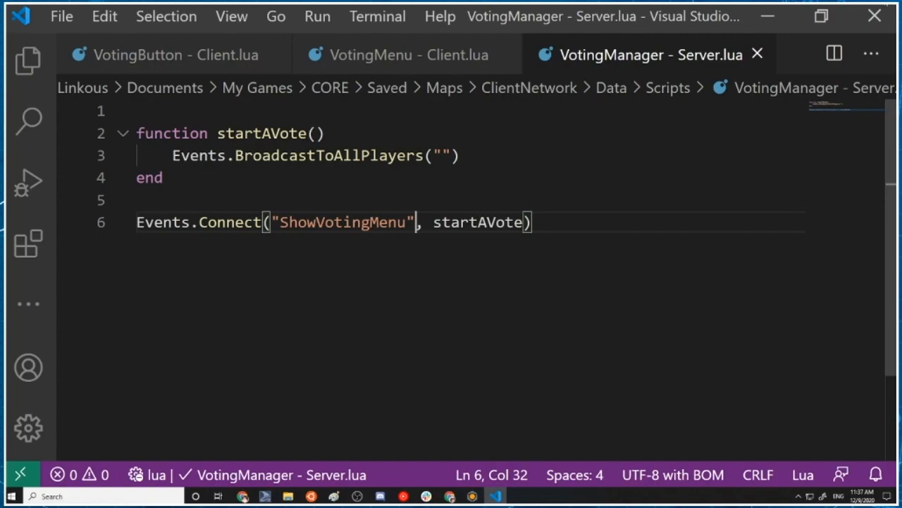
# Switch to Core, test the updated voting scripts in a single-player preview while moving the character, and stop the run
pyautogui.click(768, 15)
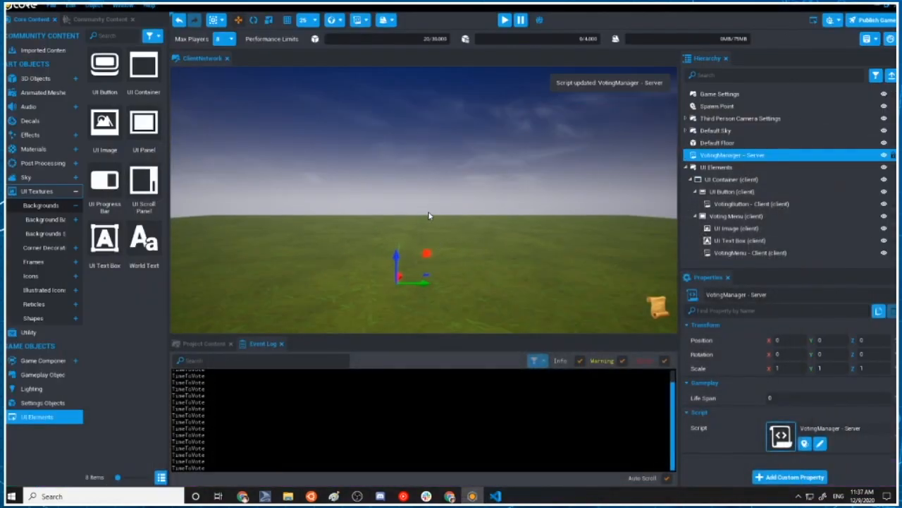
pyautogui.click(505, 20)
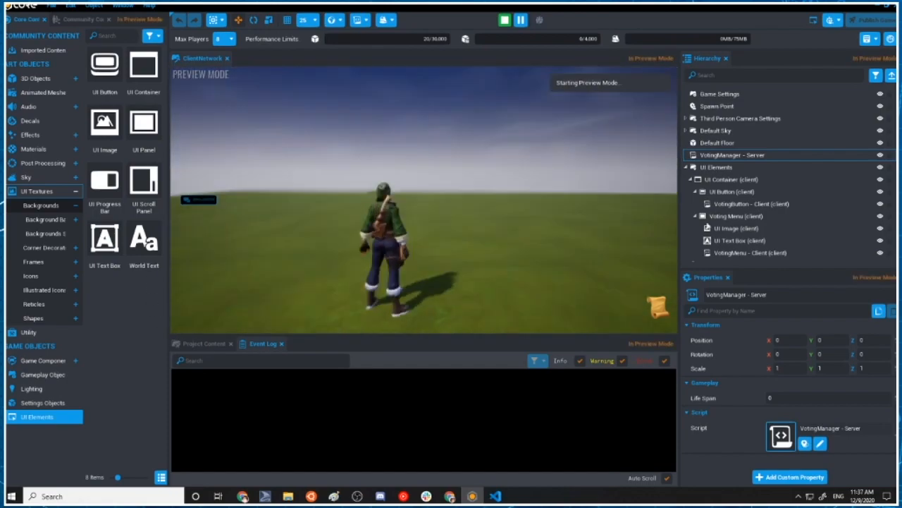
pyautogui.moveTo(549, 198); pyautogui.dragTo(491, 215)
pyautogui.press('w')
pyautogui.click(661, 307)
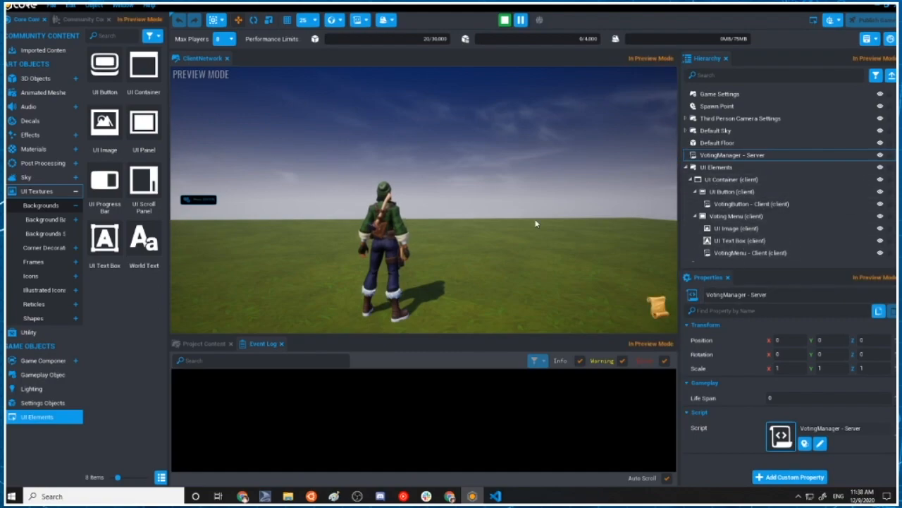
pyautogui.click(505, 20)
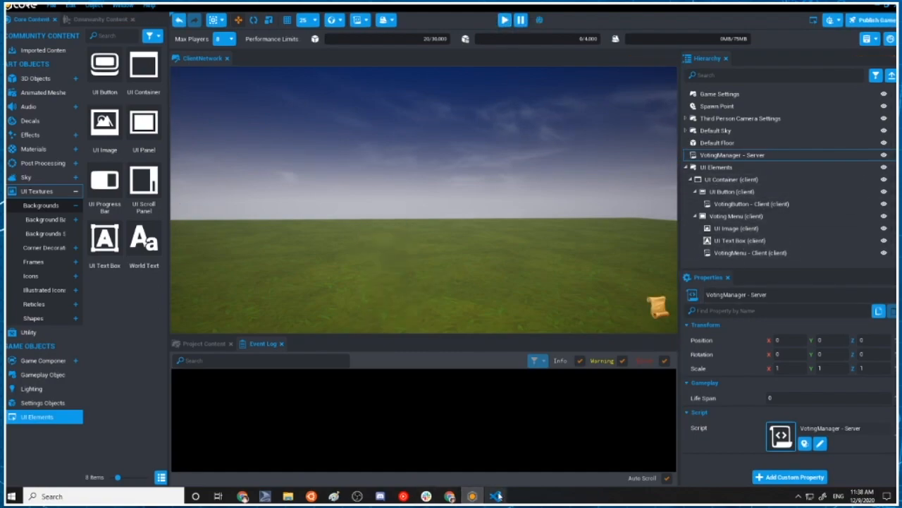
# In Visual Studio Code, fill the empty event name of BroadcastToAllPlayers in startAVote with "ShowVotingMenu" and save the server script
pyautogui.click(495, 495)
pyautogui.click(490, 239)
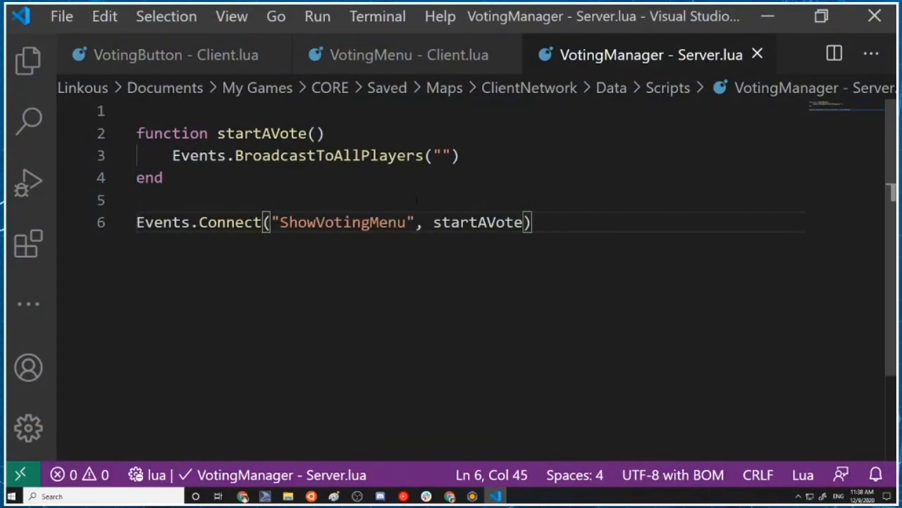
pyautogui.click(443, 156)
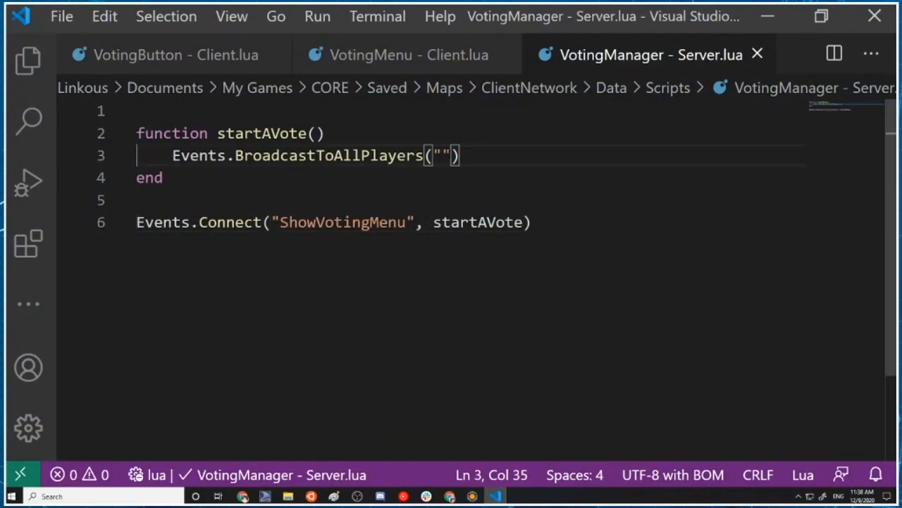
pyautogui.doubleClick(434, 156)
pyautogui.hotkey('ctrl', 'v')
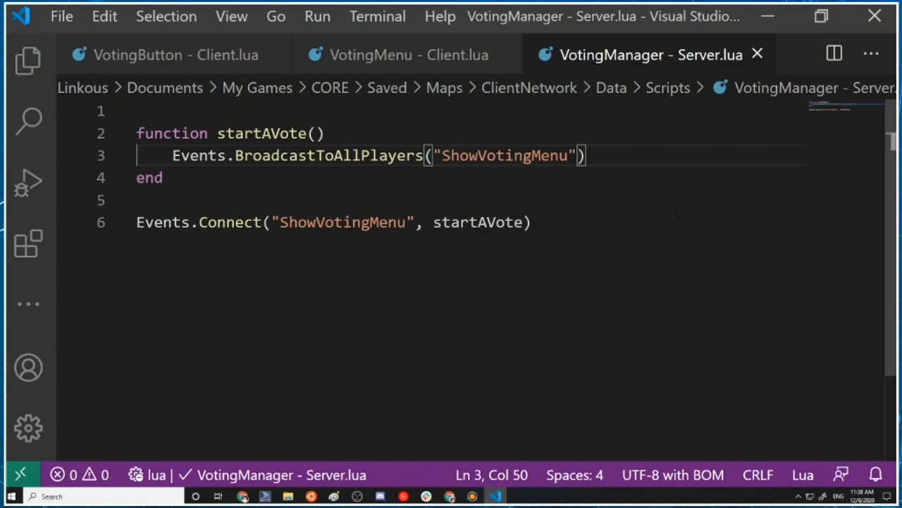
# Return to Core and run another single-player preview with the corrected broadcast, stopping it at the end
pyautogui.click(767, 15)
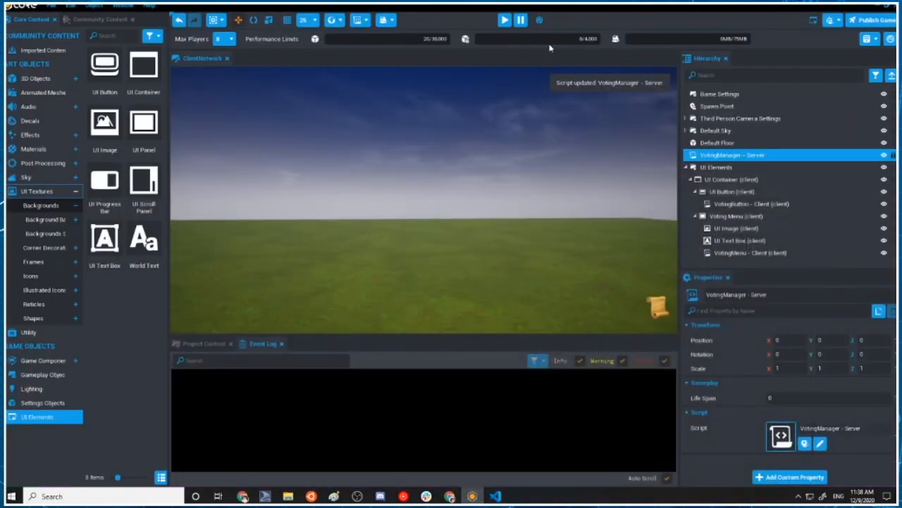
pyautogui.click(505, 19)
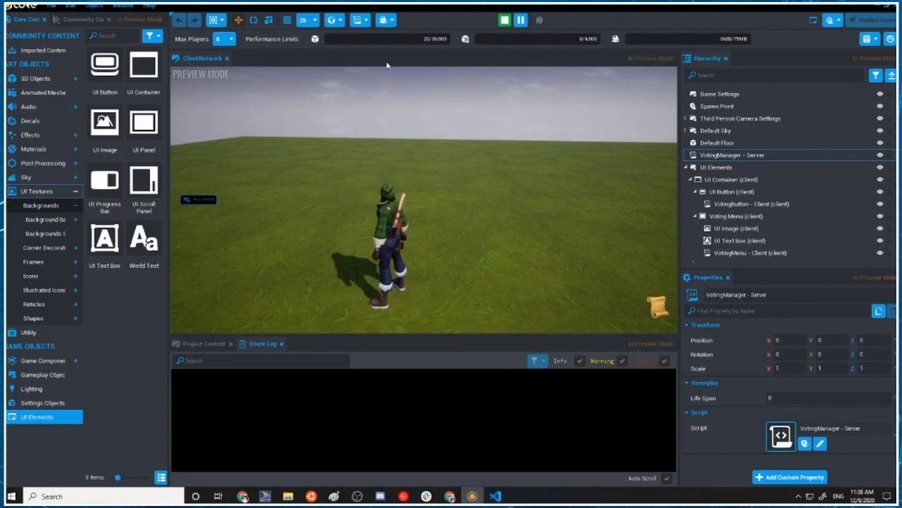
pyautogui.click(504, 20)
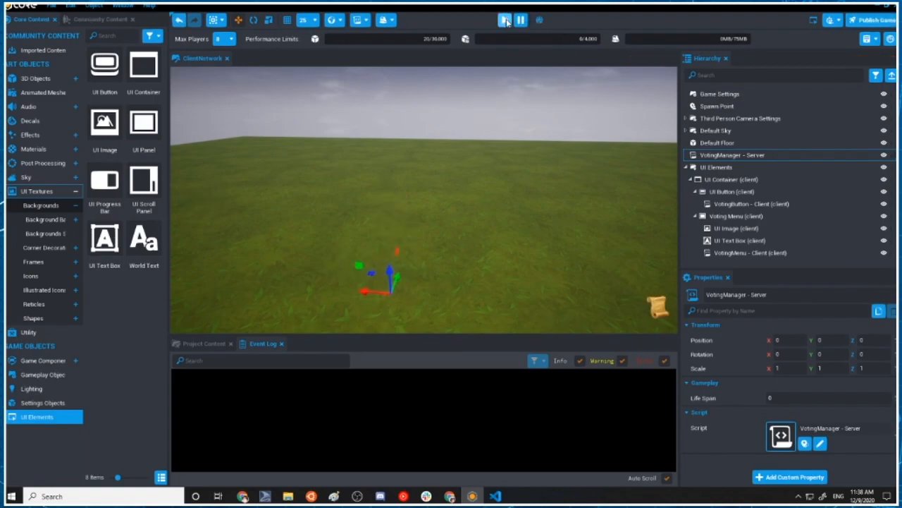
# In Visual Studio Code, compare the event names and connections across the VotingMenu - Client, VotingManager - Server and VotingButton - Client scripts
pyautogui.click(494, 496)
pyautogui.click(555, 262)
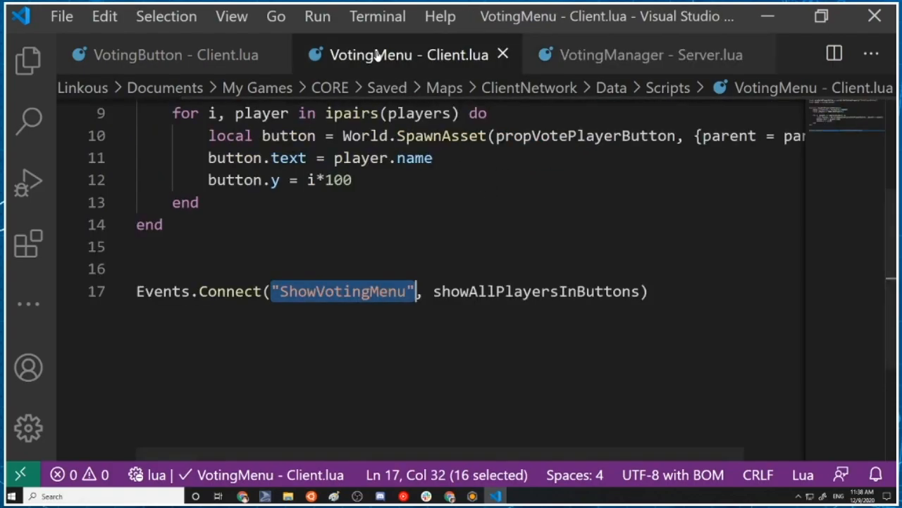
pyautogui.click(409, 54)
pyautogui.click(411, 269)
pyautogui.scroll(3, 423, 211)
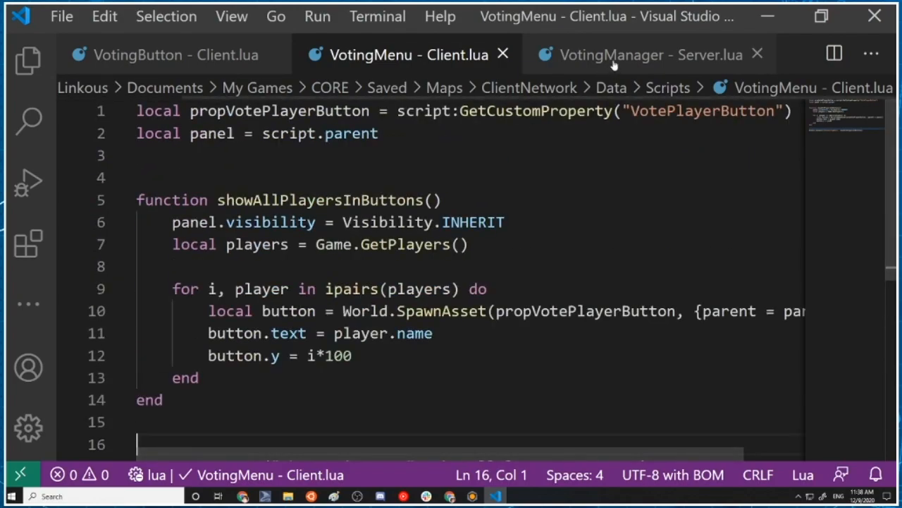
pyautogui.click(614, 56)
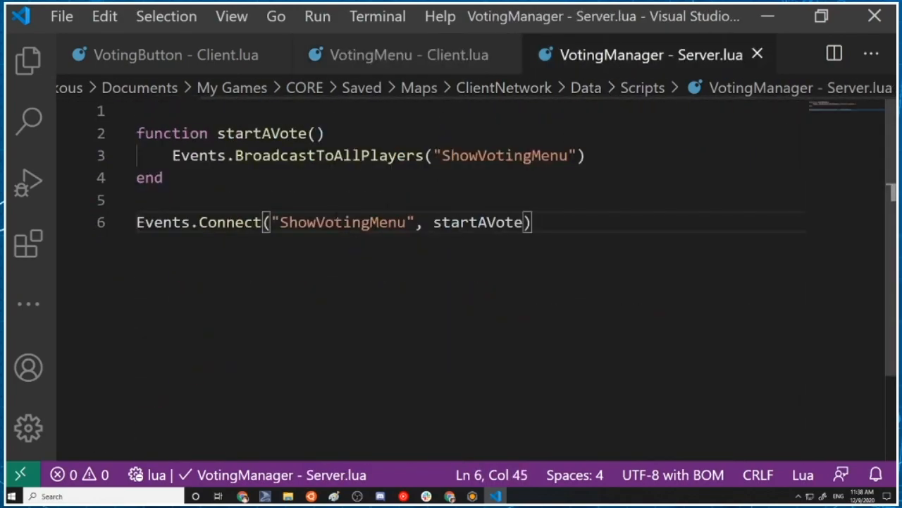
pyautogui.click(298, 222)
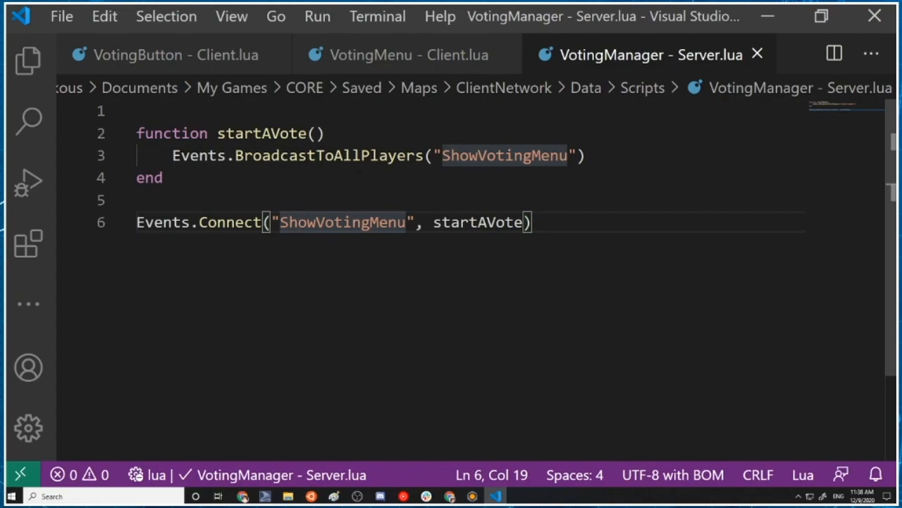
pyautogui.click(388, 57)
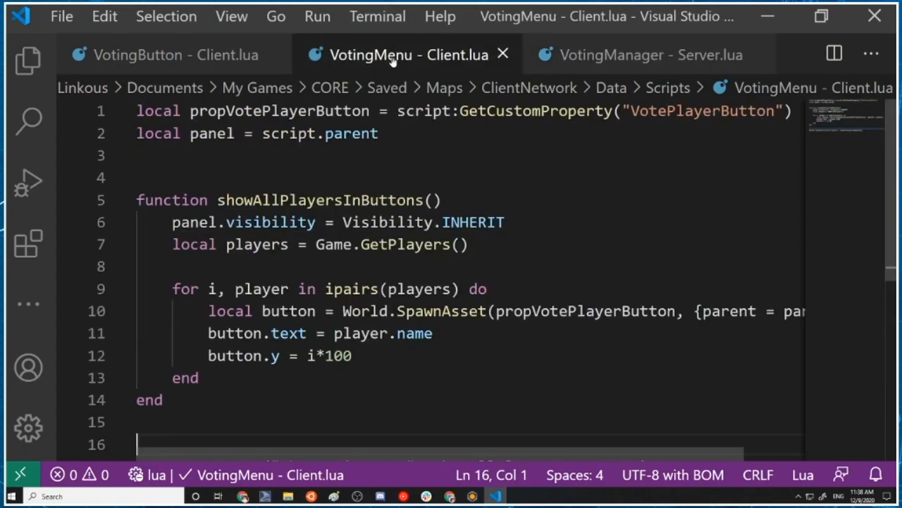
pyautogui.click(619, 43)
pyautogui.click(204, 56)
pyautogui.scroll(-4, 451, 282)
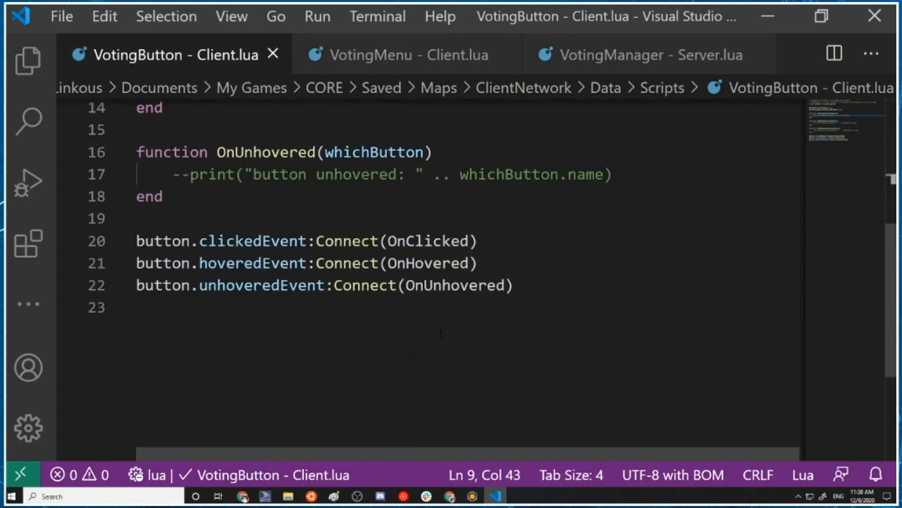
pyautogui.scroll(4, 452, 282)
pyautogui.click(388, 55)
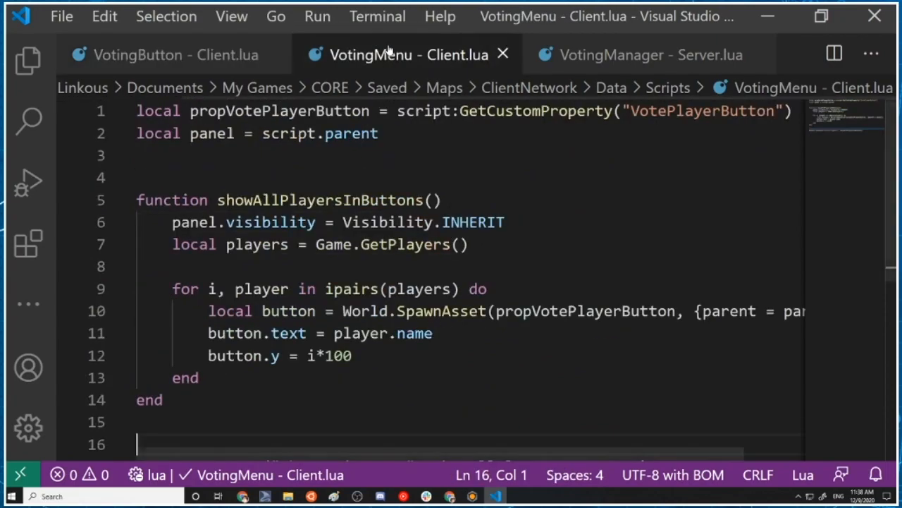
pyautogui.scroll(-1, 451, 282)
pyautogui.click(595, 55)
# Change the event name in the VotingManager - Server script's Events.Connect call to "StartVoting"
pyautogui.click(317, 222)
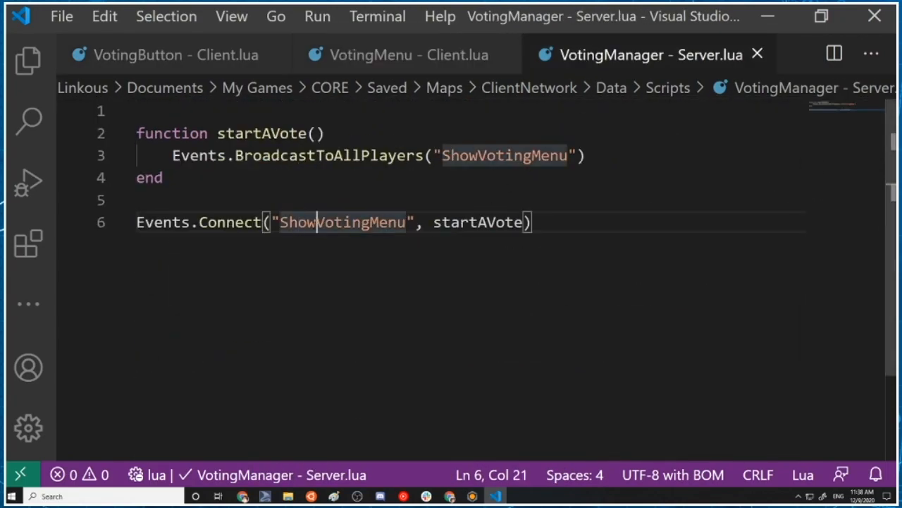
pyautogui.click(280, 222)
pyautogui.moveTo(272, 222); pyautogui.dragTo(416, 222)
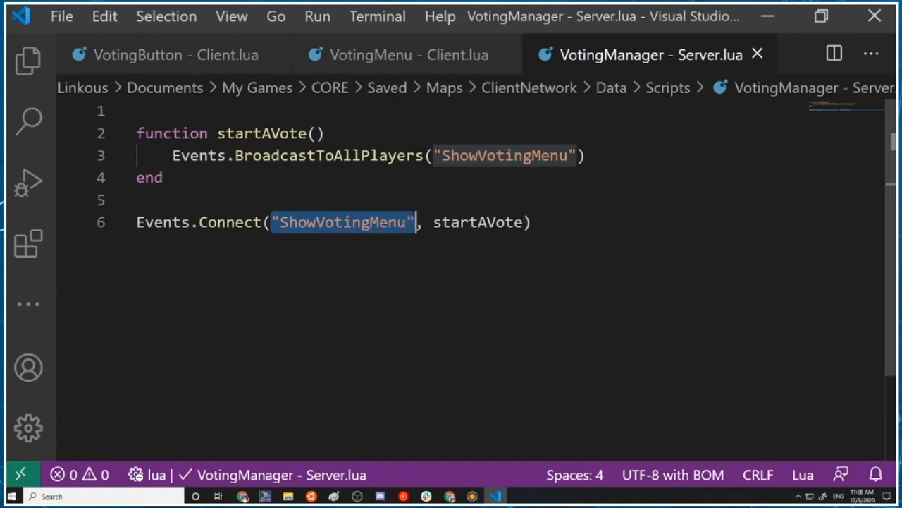
pyautogui.write('St')
pyautogui.press('BackSpace')
pyautogui.press('BackSpace')
pyautogui.write('"St')
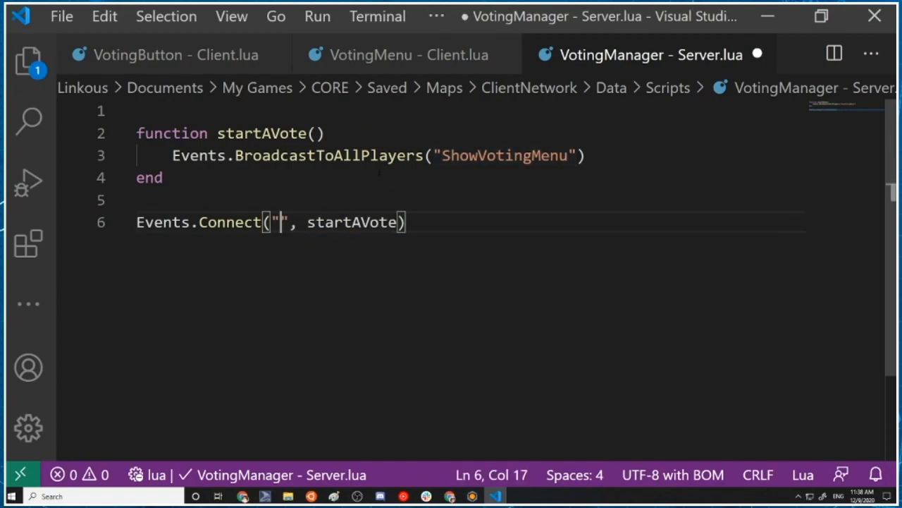
pyautogui.write('artVoting')
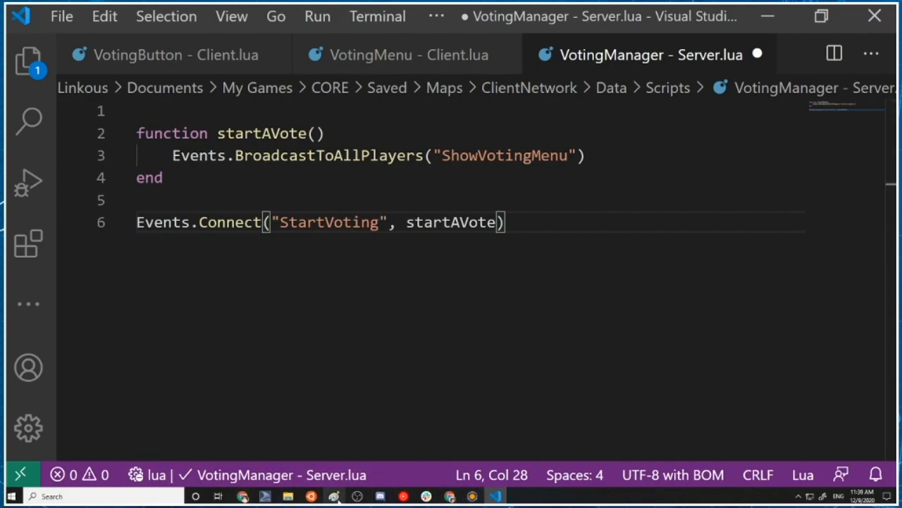
# Switch to Paint, maximize its window and enlarge the blank canvas to 1458 × 780 px
pyautogui.click(334, 496)
pyautogui.doubleClick(533, 8)
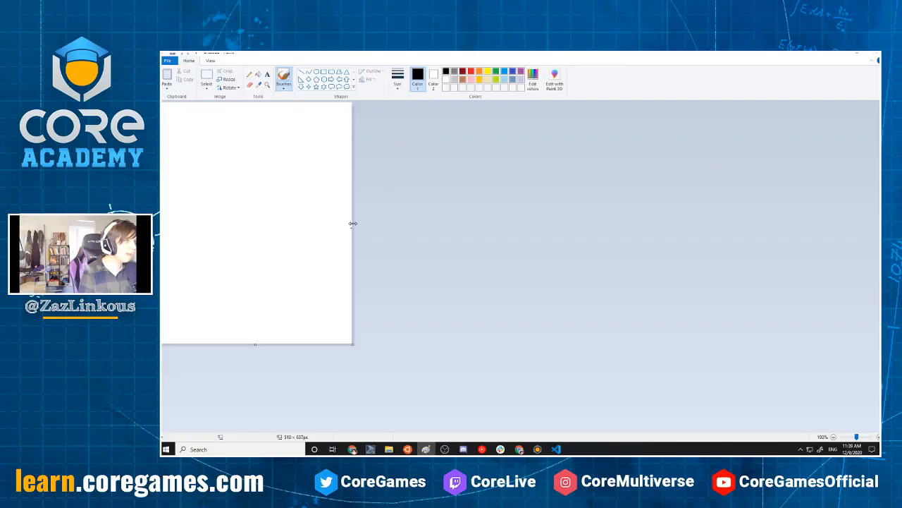
pyautogui.moveTo(352, 223); pyautogui.dragTo(712, 223)
pyautogui.moveTo(435, 344); pyautogui.dragTo(435, 398)
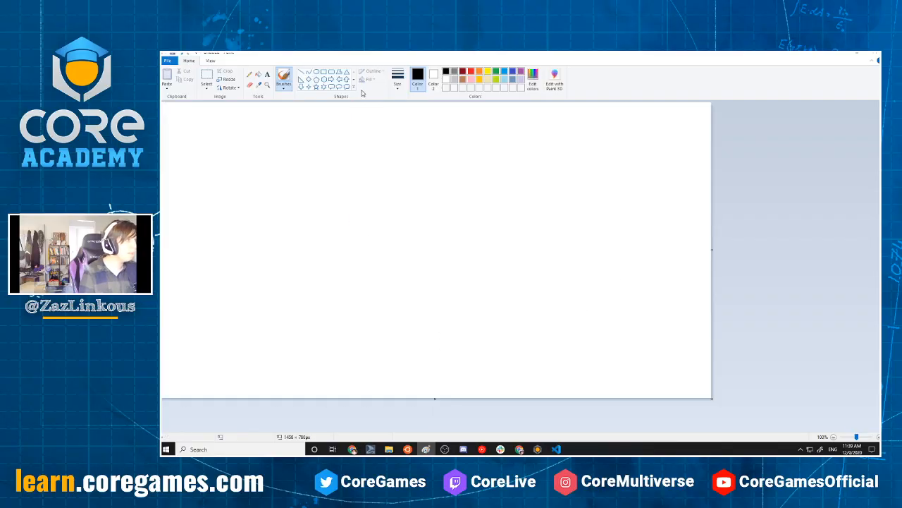
# Add the text headings "Client" and "Server" side by side along the upper part of the canvas
pyautogui.click(267, 75)
pyautogui.click(223, 109)
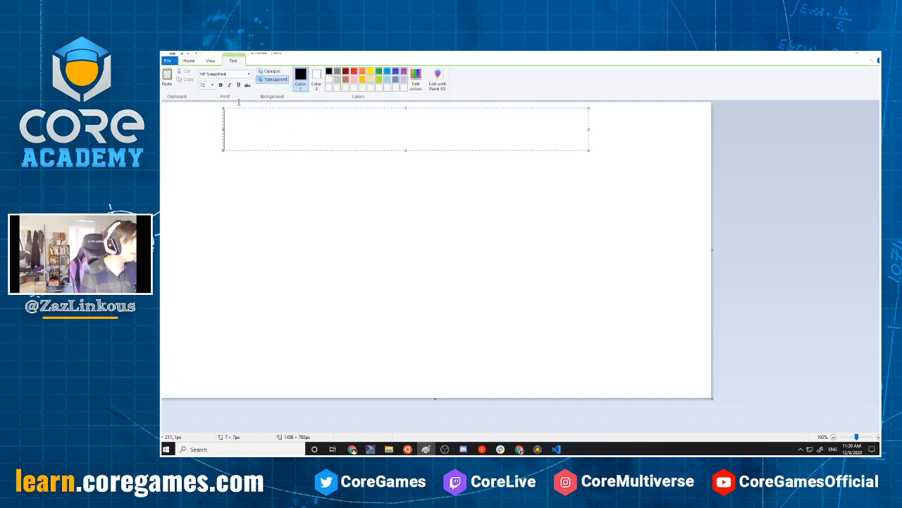
pyautogui.write('Client')
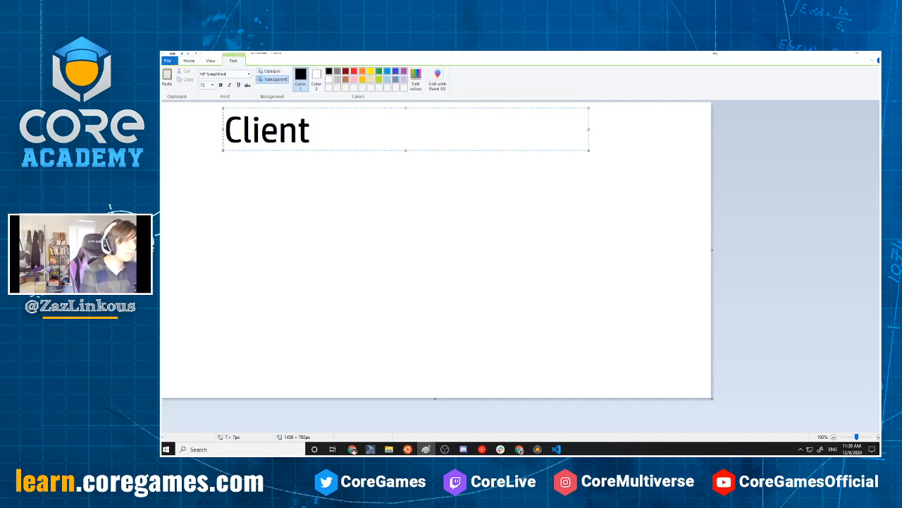
pyautogui.click(487, 214)
pyautogui.click(495, 103)
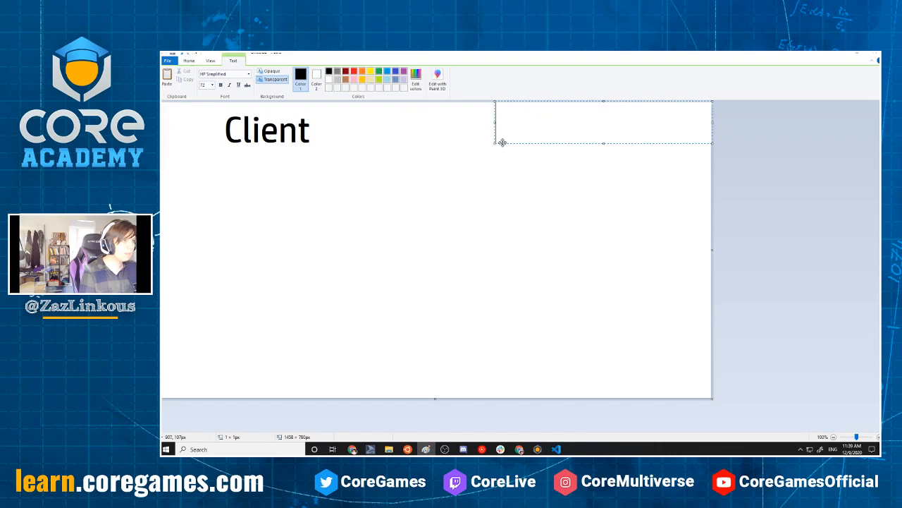
pyautogui.write('Server')
pyautogui.click(504, 178)
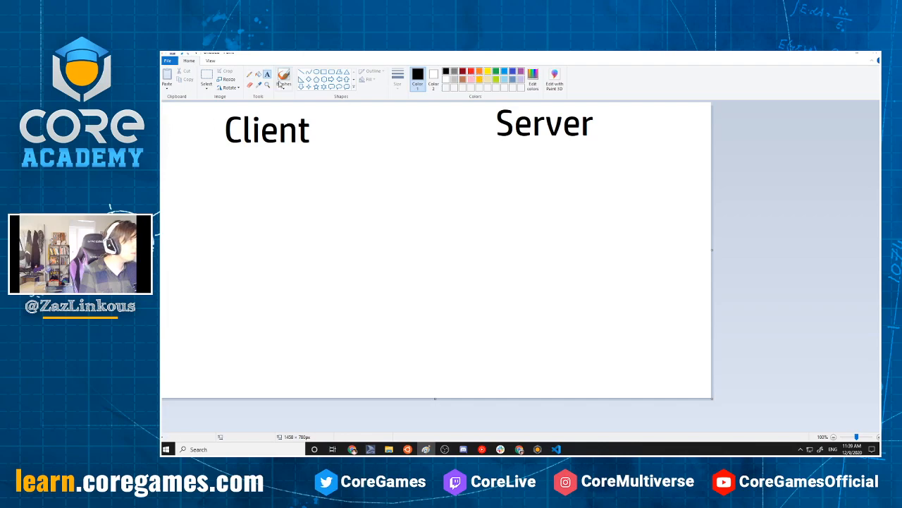
# Add the label "button" at font size 48 beneath the Client heading and draw a bent connector line leading from it
pyautogui.click(174, 175)
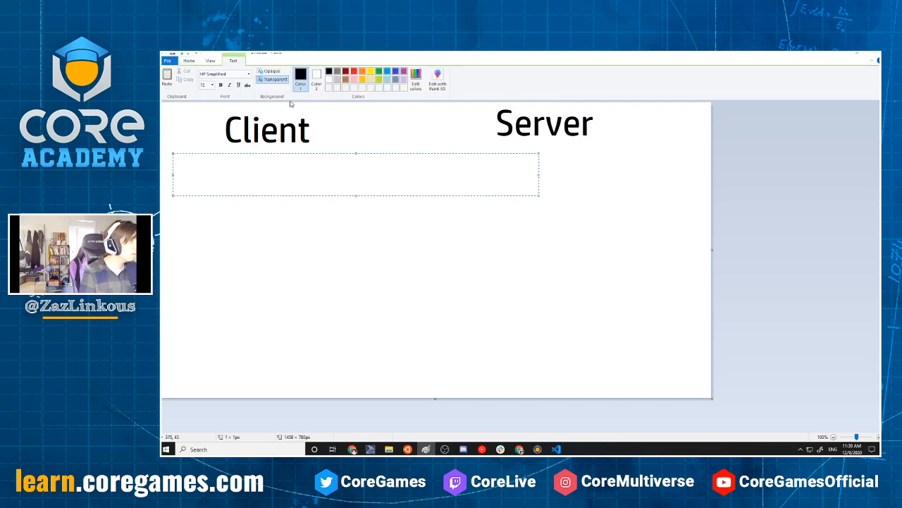
pyautogui.click(212, 86)
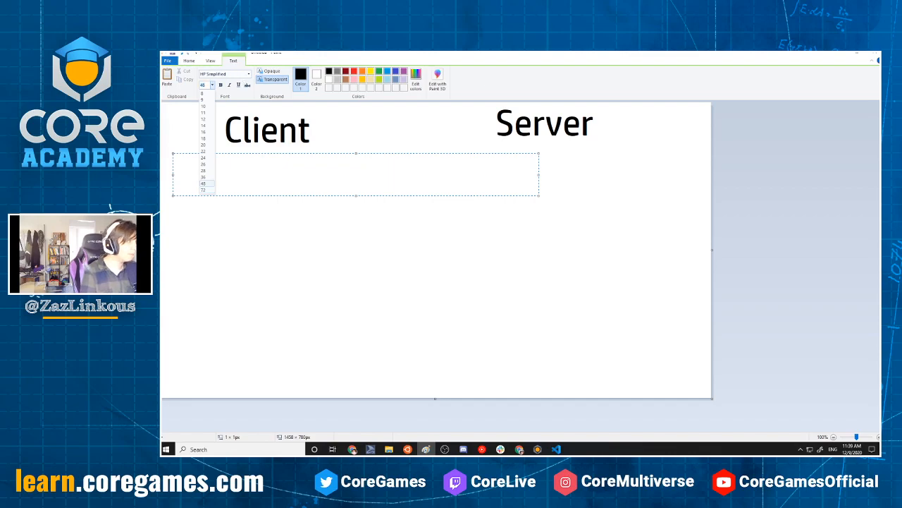
pyautogui.click(303, 170)
pyautogui.write('c')
pyautogui.press('BackSpace')
pyautogui.write('button')
pyautogui.press('Return')
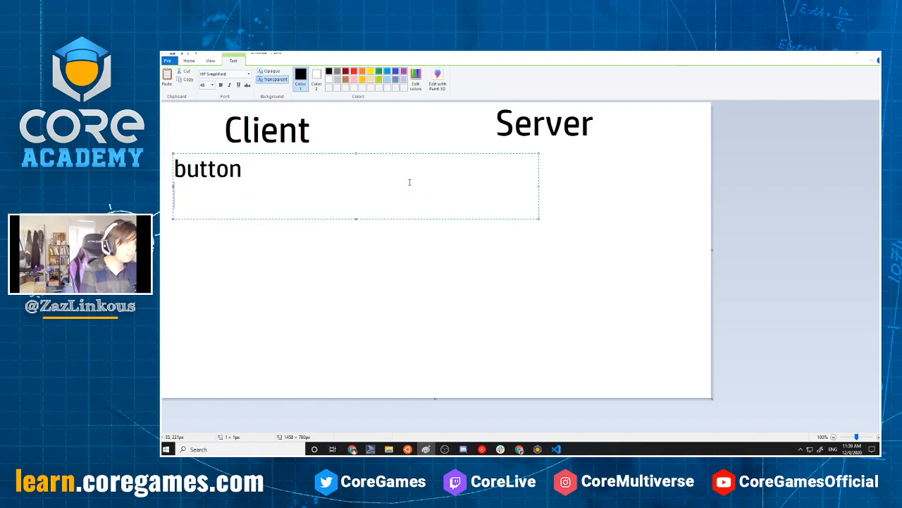
pyautogui.click(376, 235)
pyautogui.click(304, 72)
pyautogui.moveTo(189, 184)
pyautogui.mouseDown()
pyautogui.moveTo(196, 201)
pyautogui.moveTo(244, 198)
pyautogui.mouseUp()
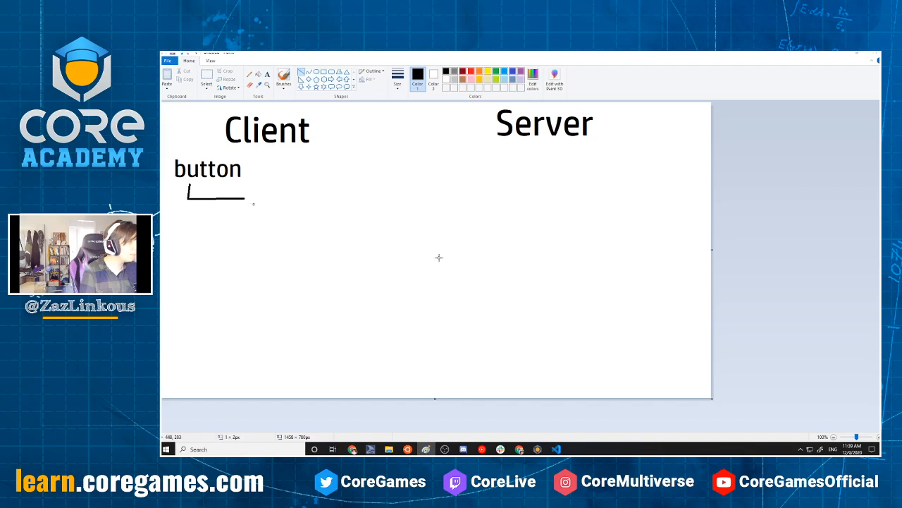
# Switch to Visual Studio Code and copy the "StartVoting" event name from the BroadcastToServer call in the VotingButton - Client script
pyautogui.click(556, 449)
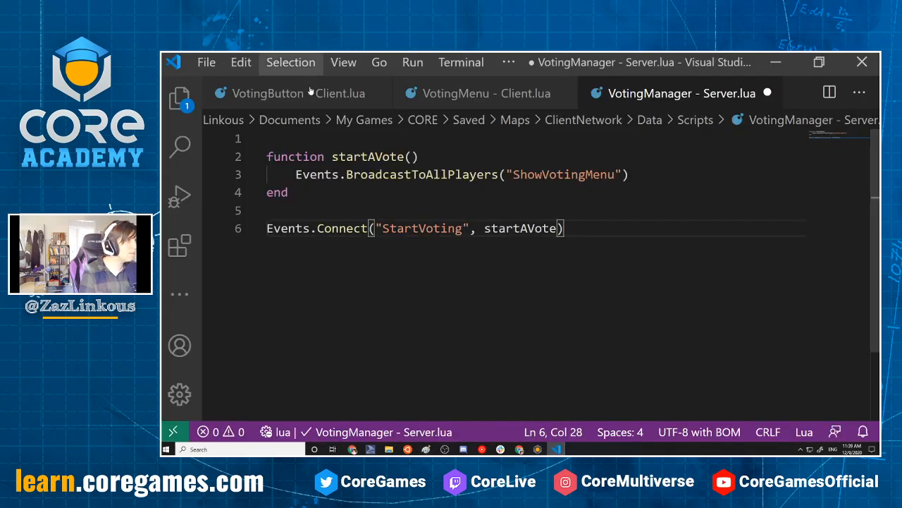
pyautogui.click(298, 93)
pyautogui.moveTo(484, 234); pyautogui.dragTo(578, 234)
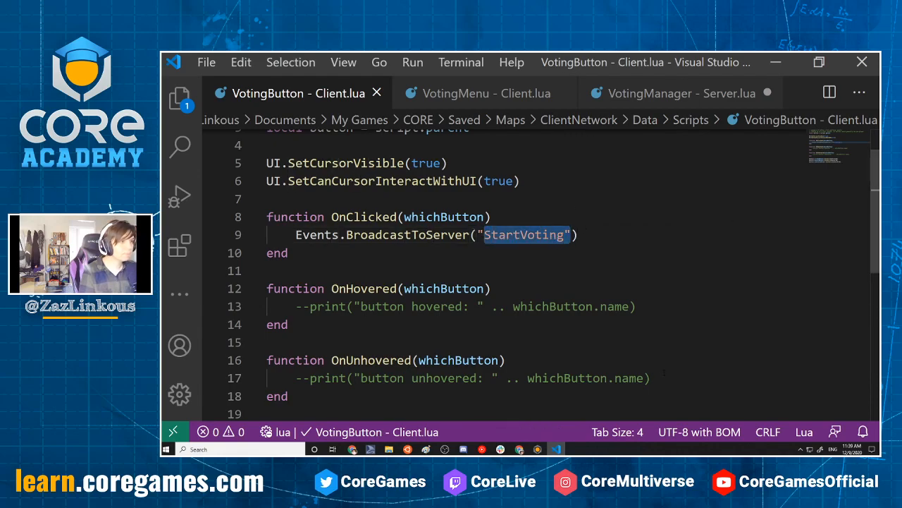
pyautogui.click(583, 255)
pyautogui.moveTo(478, 235); pyautogui.dragTo(572, 235)
pyautogui.hotkey('ctrl', 'c')
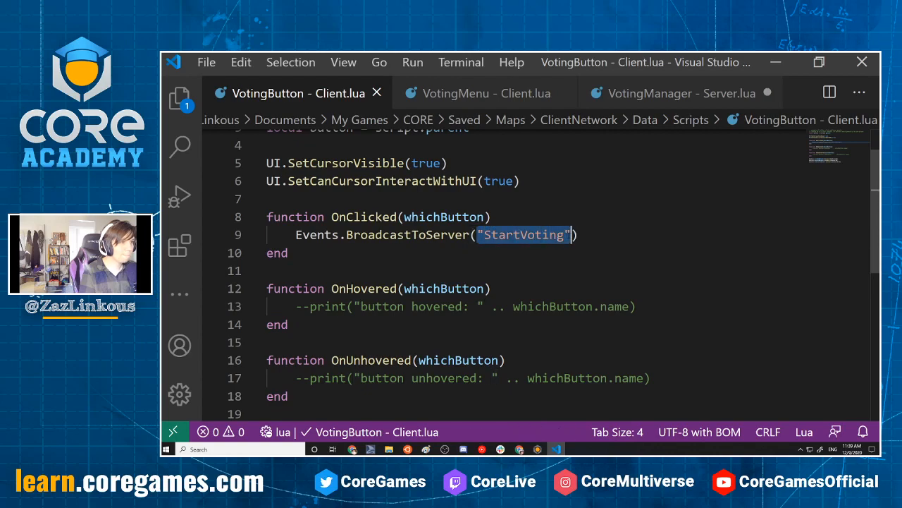
pyautogui.hotkey('ctrl', 'z')
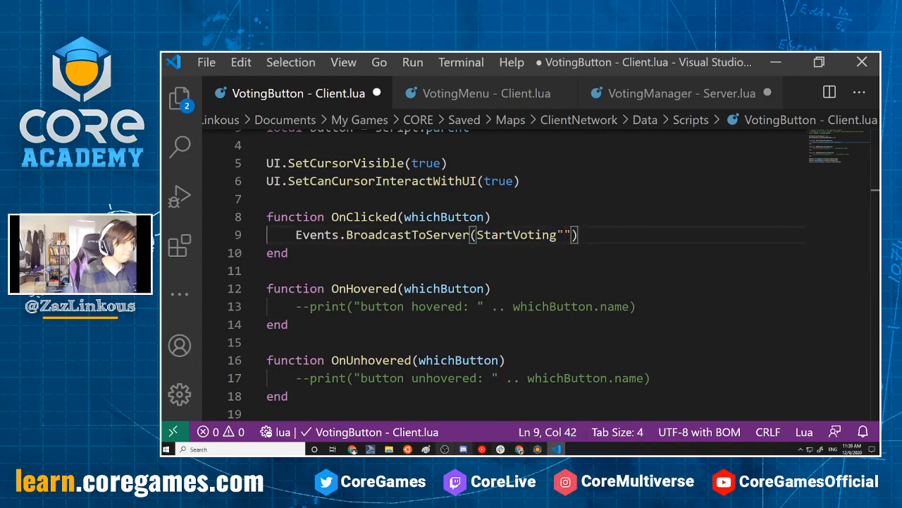
# Switch to Paint and paste the event name at the connector's end as the quoted label "StartVoting" at font size 24
pyautogui.click(426, 449)
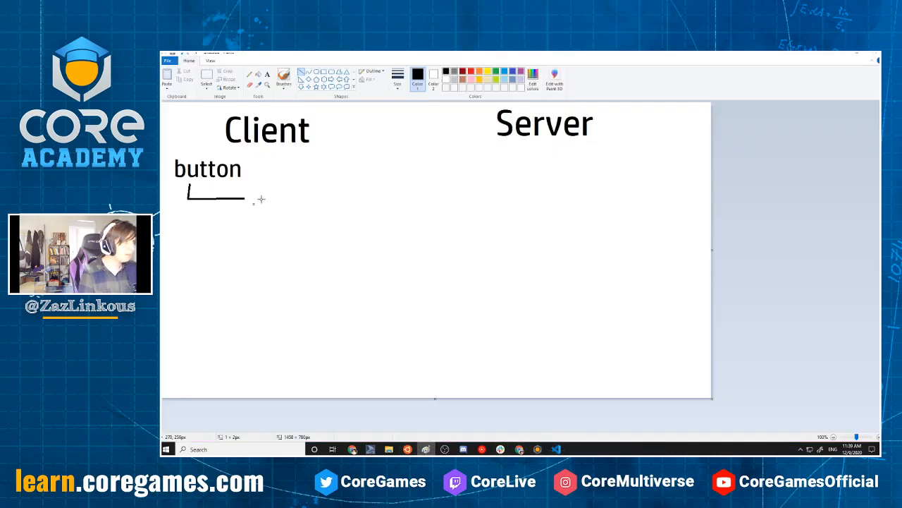
pyautogui.click(268, 74)
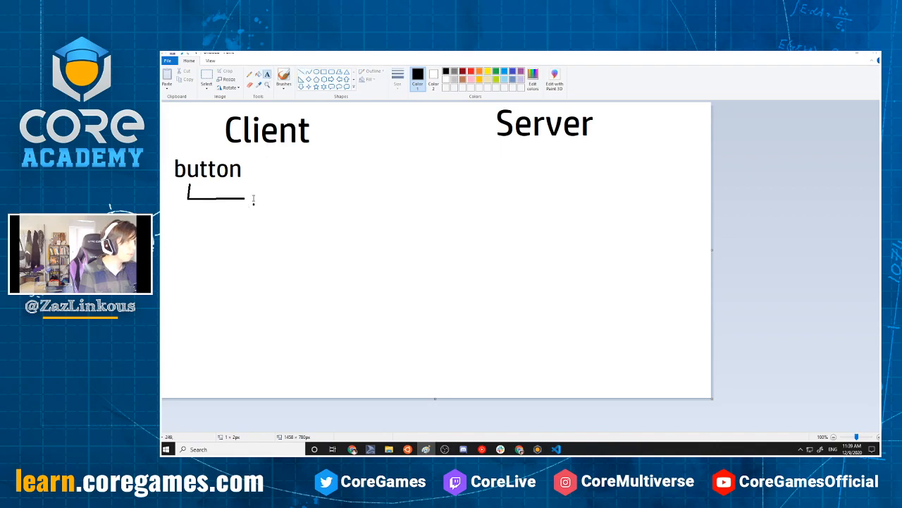
pyautogui.click(253, 197)
pyautogui.hotkey('ctrl', 'v')
pyautogui.moveTo(378, 200); pyautogui.dragTo(254, 200)
pyautogui.click(211, 85)
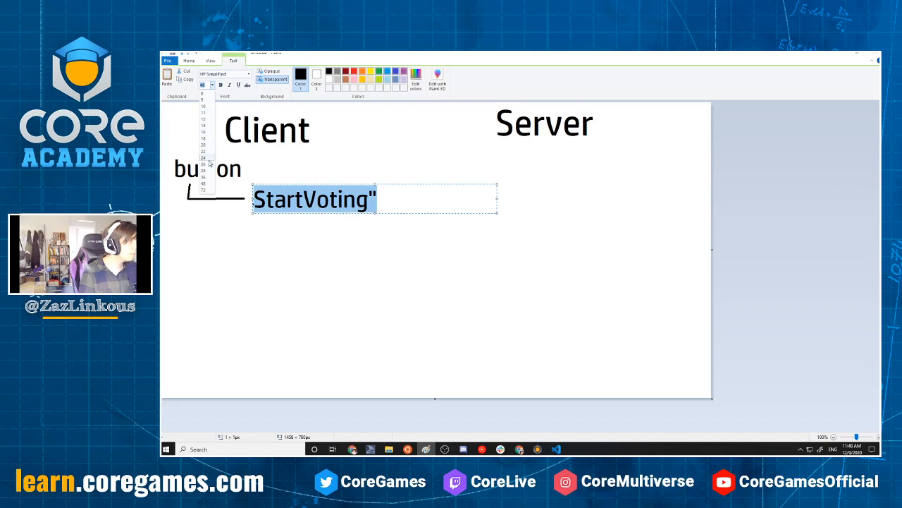
pyautogui.click(203, 157)
pyautogui.click(337, 201)
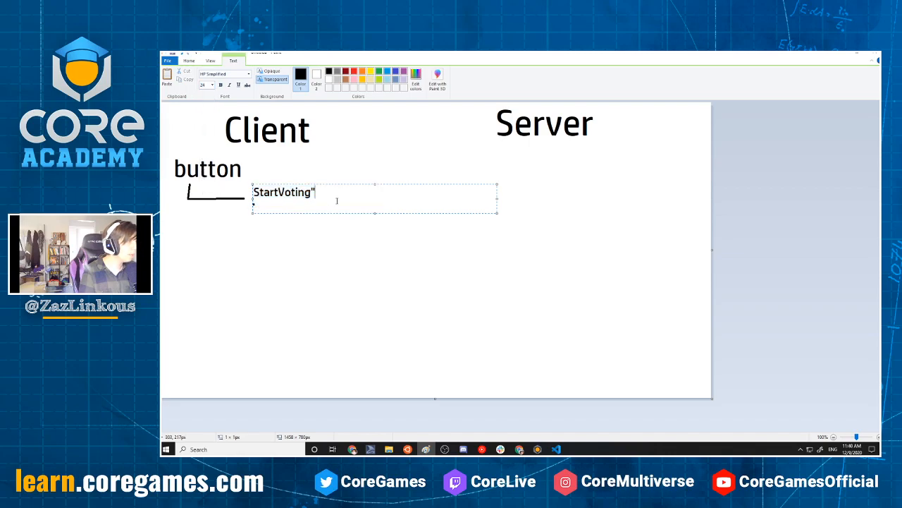
pyautogui.click(255, 192)
pyautogui.write('"')
pyautogui.click(366, 262)
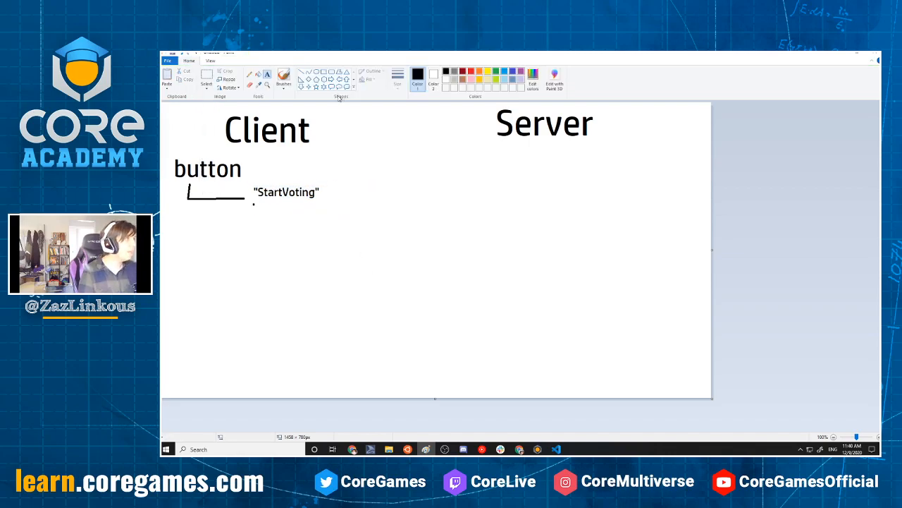
# Draw an arrow from "StartVoting" to the Server side, and a return line going down and back to an arrowhead pointing at the client side
pyautogui.click(303, 73)
pyautogui.moveTo(323, 192); pyautogui.dragTo(488, 188)
pyautogui.click(500, 207)
pyautogui.hotkey('ctrl', 'z')
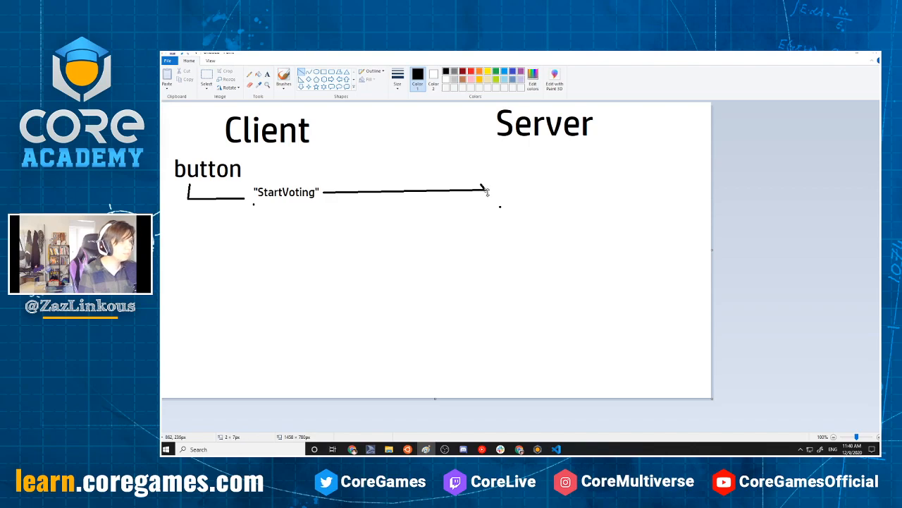
pyautogui.moveTo(482, 198); pyautogui.dragTo(487, 191)
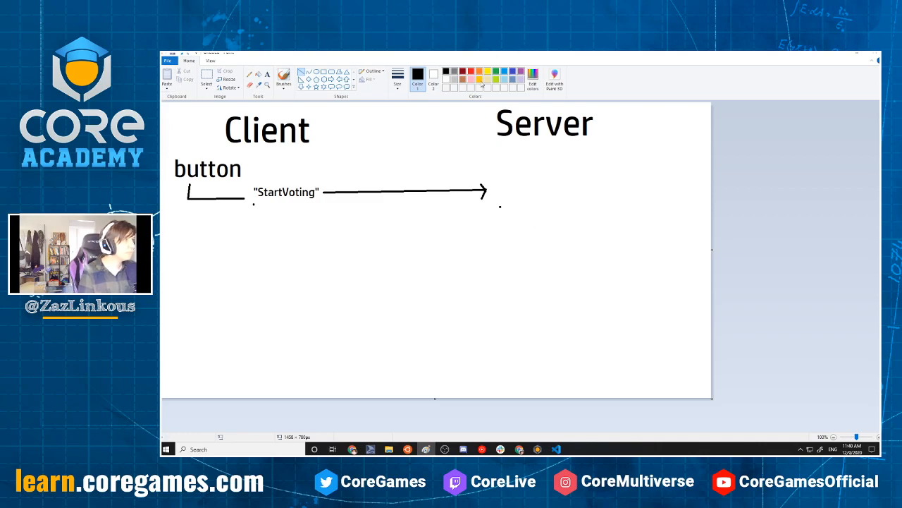
pyautogui.moveTo(499, 195); pyautogui.dragTo(496, 255)
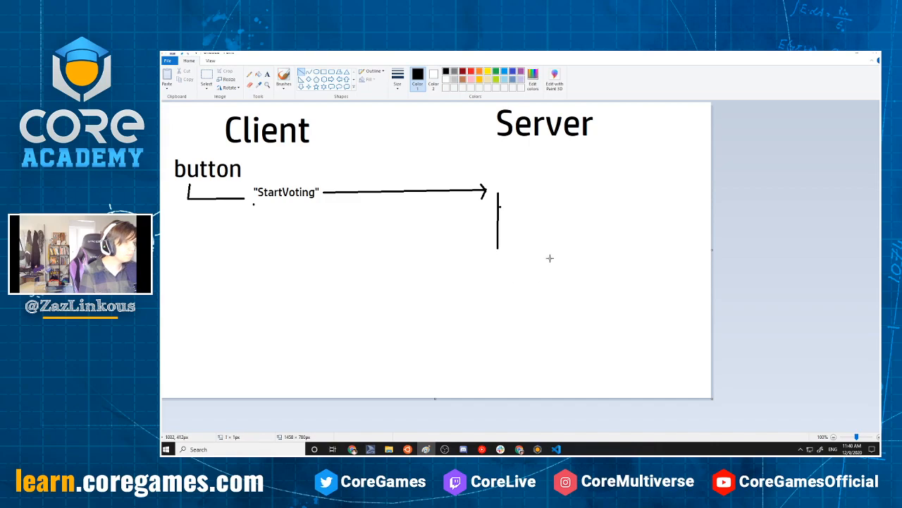
pyautogui.moveTo(496, 247)
pyautogui.mouseDown()
pyautogui.moveTo(310, 254)
pyautogui.moveTo(364, 247)
pyautogui.moveTo(376, 255)
pyautogui.mouseUp()
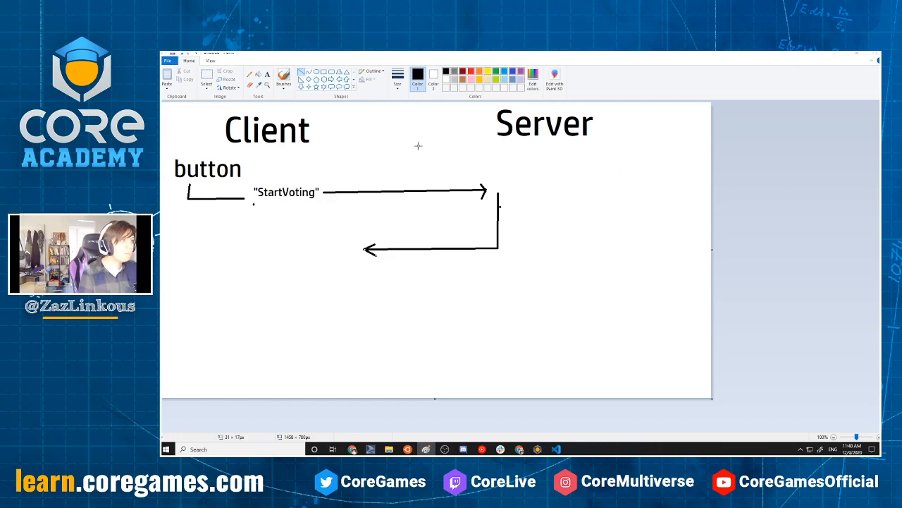
# Switch to Visual Studio Code, copy "ShowVotingMenu" from the VotingManager - Server script and check its connection in the VotingMenu - Client script
pyautogui.hotkey('alt', 'Tab')
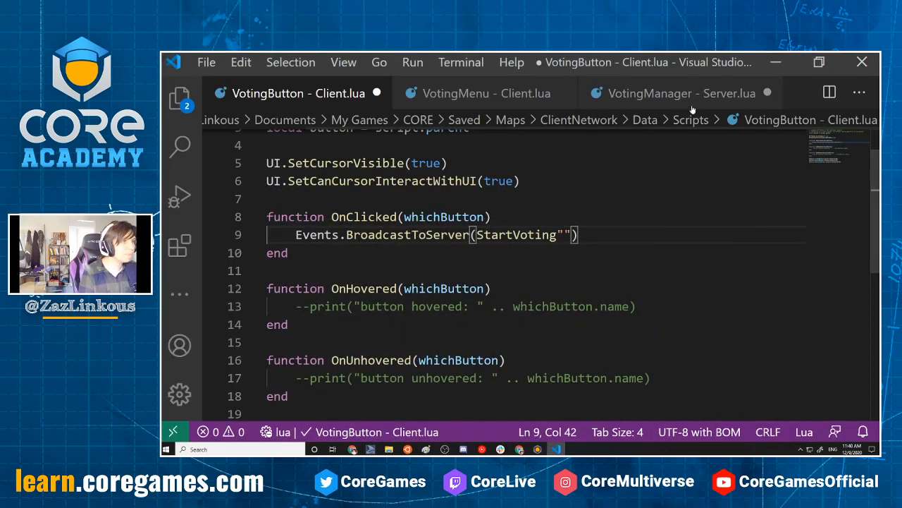
pyautogui.click(677, 93)
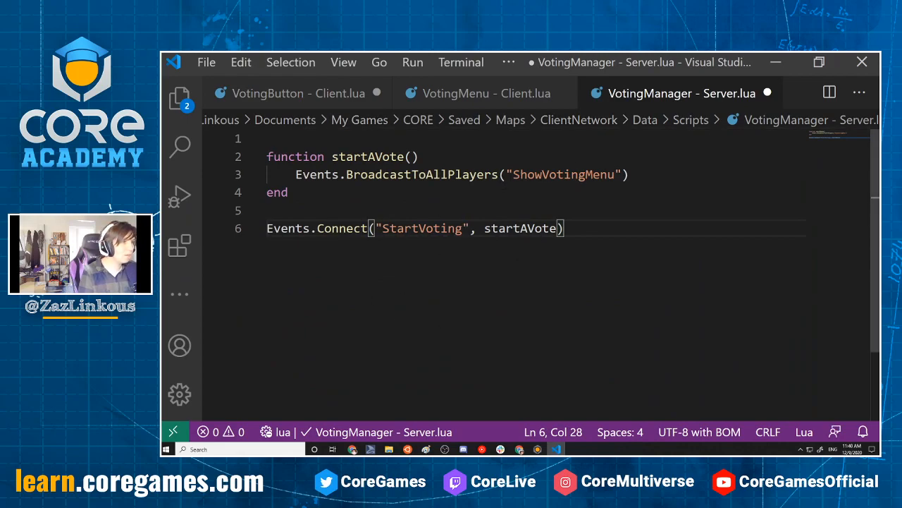
pyautogui.moveTo(506, 175); pyautogui.dragTo(621, 175)
pyautogui.hotkey('ctrl', 'c')
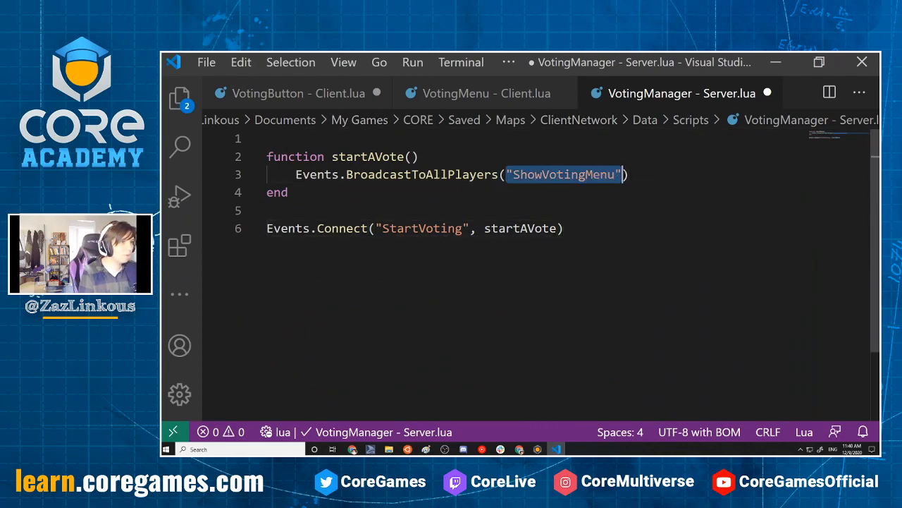
pyautogui.click(517, 95)
pyautogui.scroll(-4, 535, 268)
pyautogui.scroll(3, 536, 268)
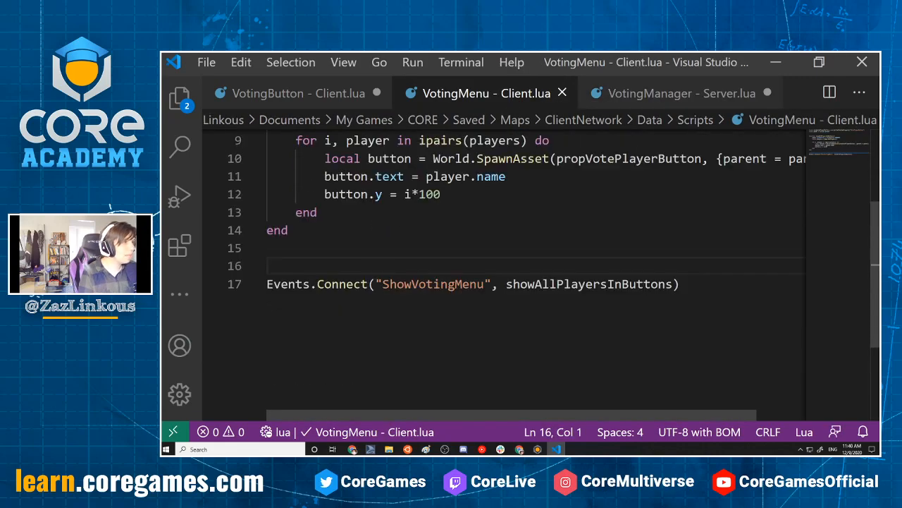
pyautogui.scroll(3, 536, 268)
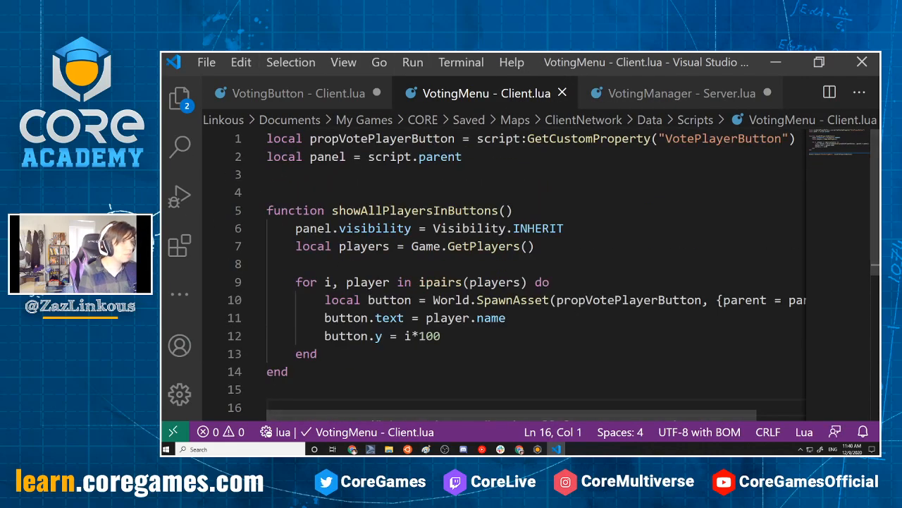
pyautogui.click(698, 93)
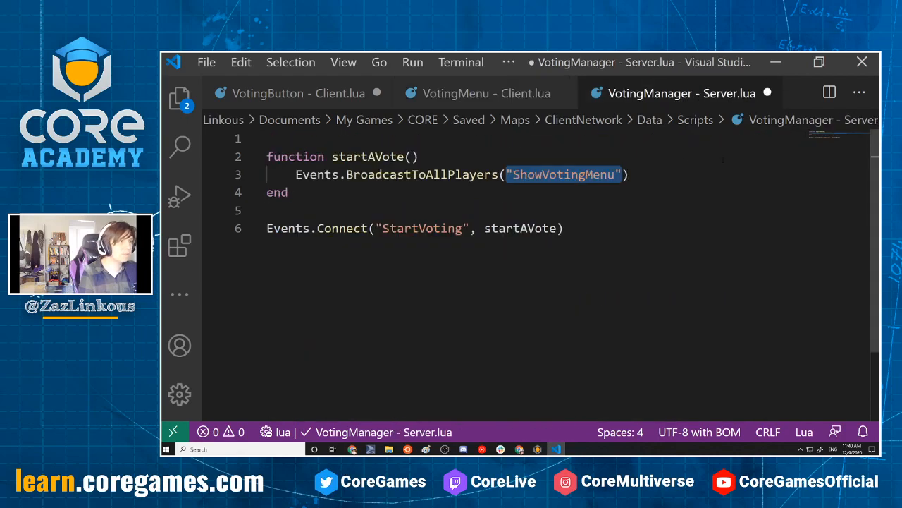
pyautogui.press('Right')
# Switch to Paint and paste the label "ShowVotingMenu" on the Server side, at the start of the return arrow
pyautogui.click(427, 449)
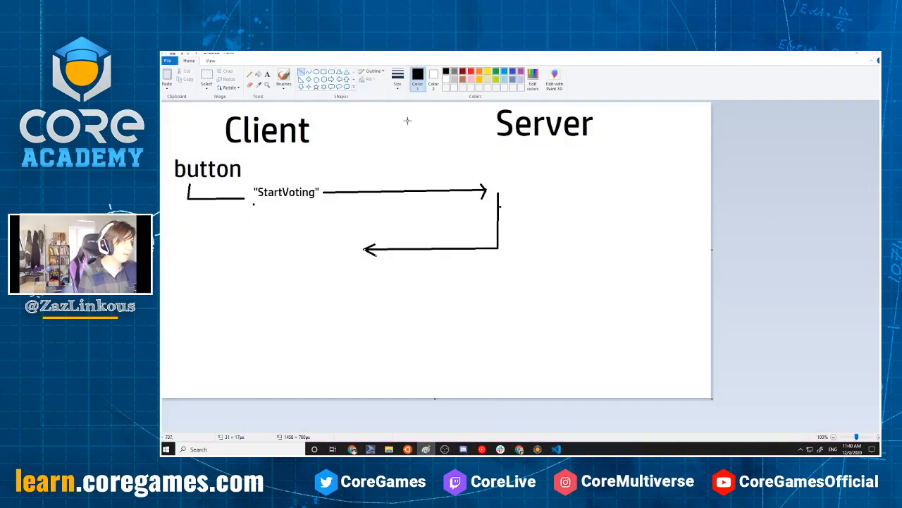
pyautogui.click(267, 74)
pyautogui.click(503, 248)
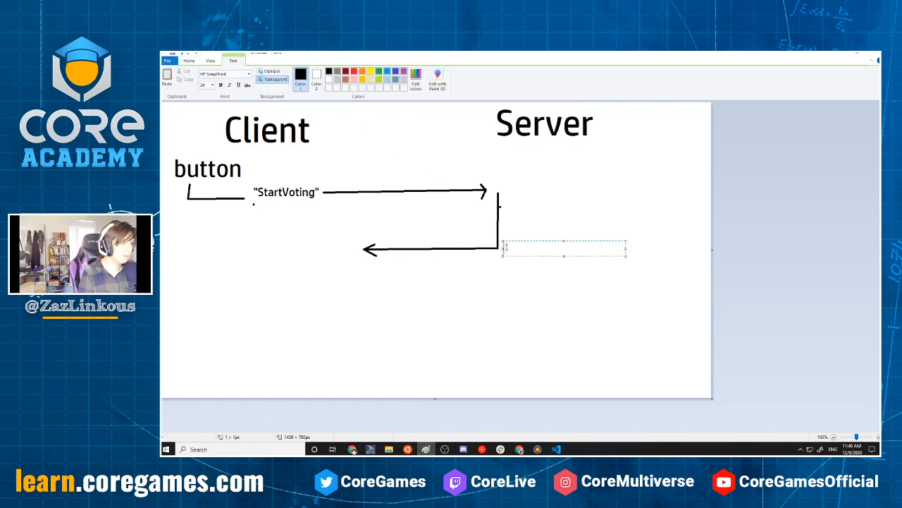
pyautogui.hotkey('ctrl', 'v')
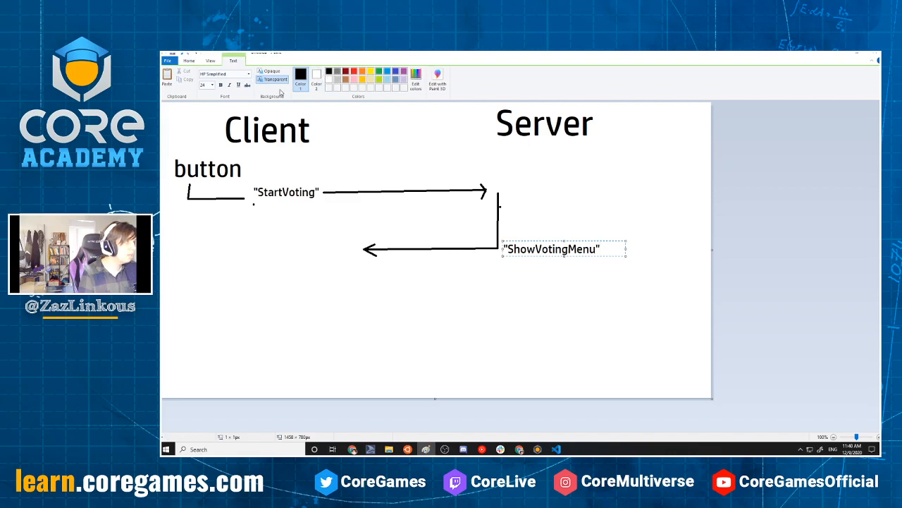
pyautogui.click(222, 88)
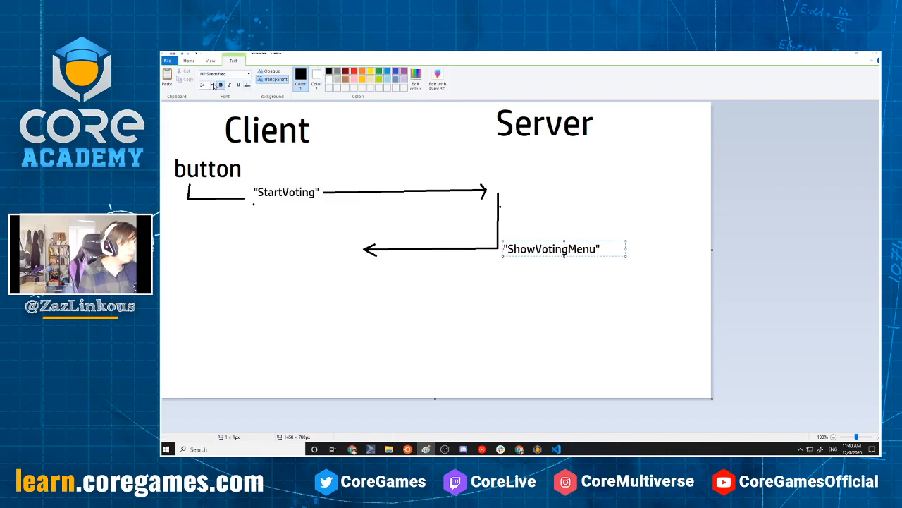
# Add the label "Menu" at font size 36 on the client side, near the return arrow's head
pyautogui.click(207, 255)
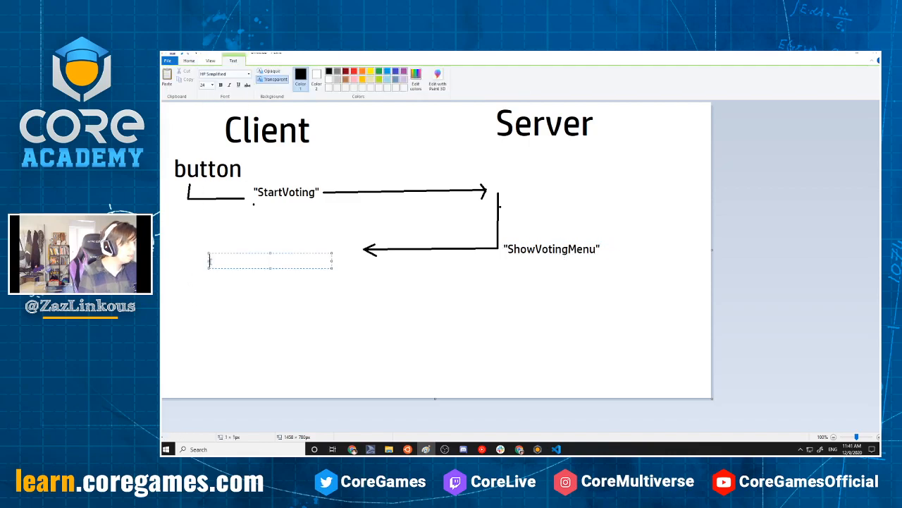
pyautogui.click(211, 86)
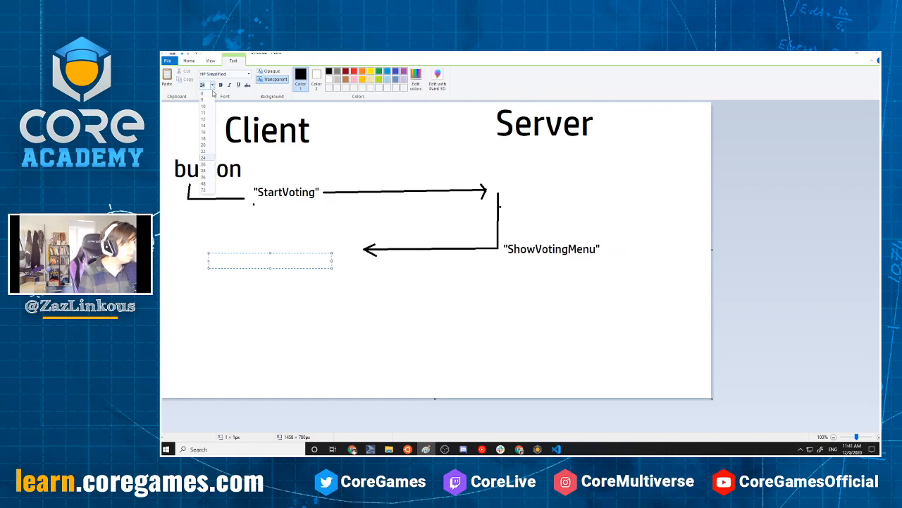
pyautogui.click(206, 180)
pyautogui.write('Menu')
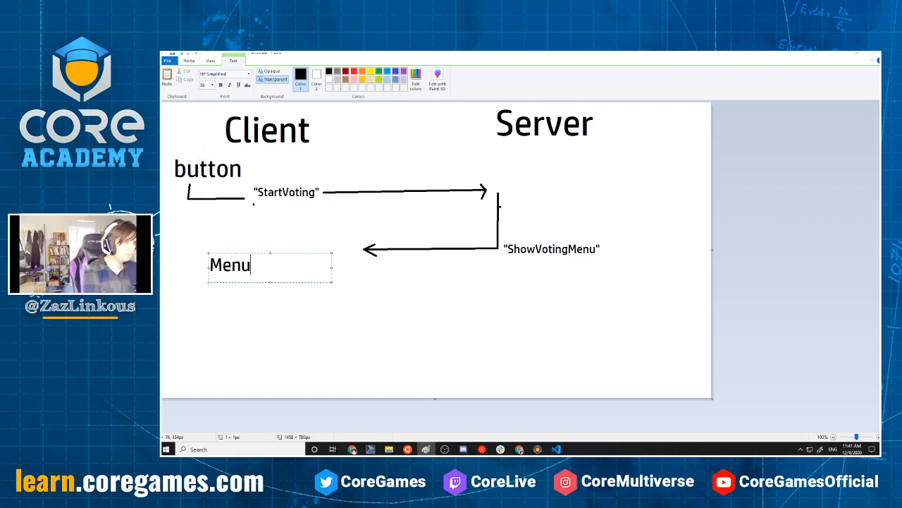
pyautogui.press('Return')
pyautogui.click(334, 324)
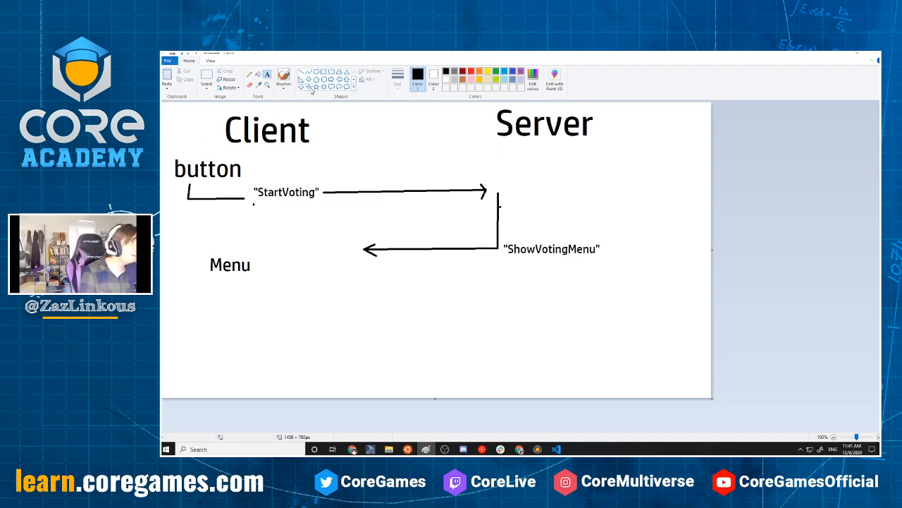
# Add the text "(8)" beside the Client heading
pyautogui.click(322, 122)
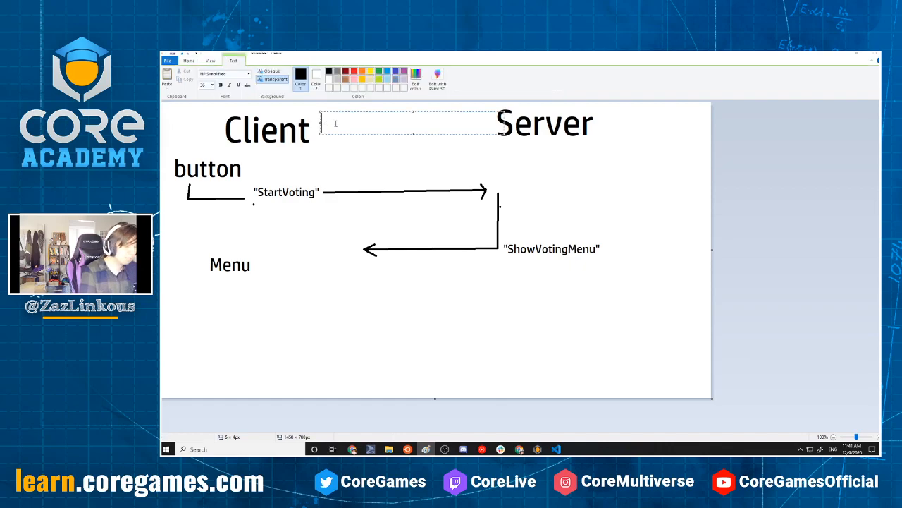
pyautogui.write('(')
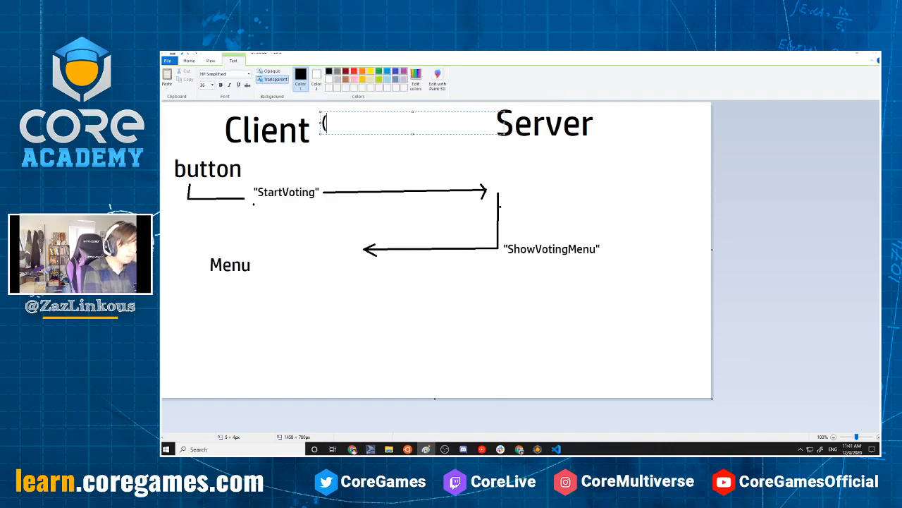
pyautogui.write('67')
pyautogui.press('BackSpace')
pyautogui.press('BackSpace')
pyautogui.write('8')
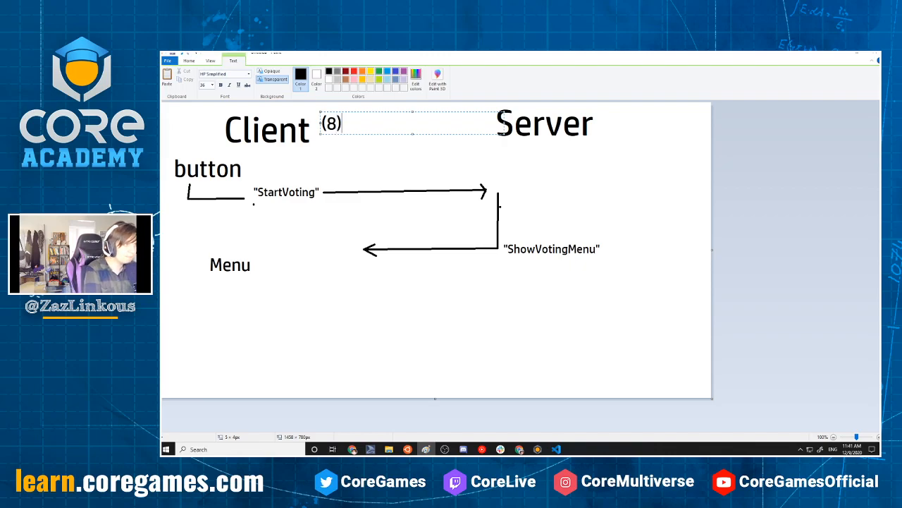
pyautogui.write(')')
pyautogui.press('Return')
pyautogui.click(466, 208)
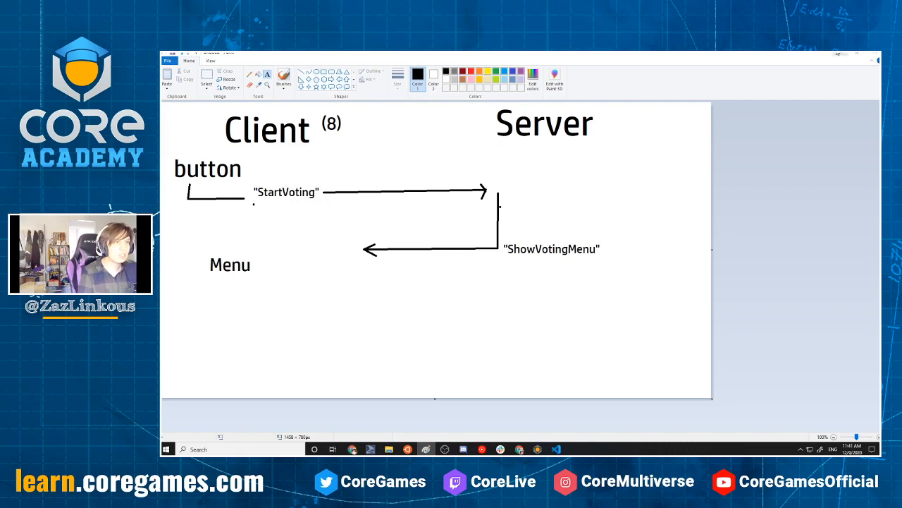
# Switch to Visual Studio Code and save the VotingManager - Server script
pyautogui.click(844, 54)
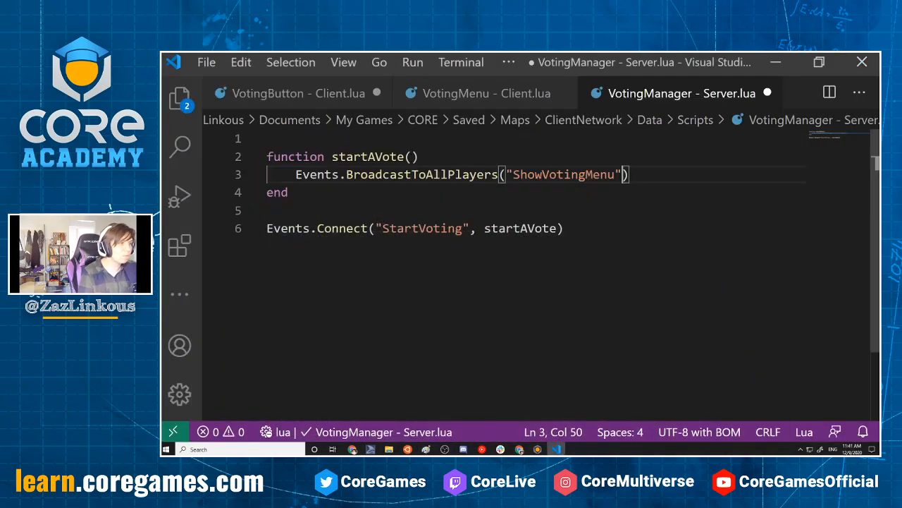
pyautogui.click(581, 221)
pyautogui.hotkey('ctrl', 's')
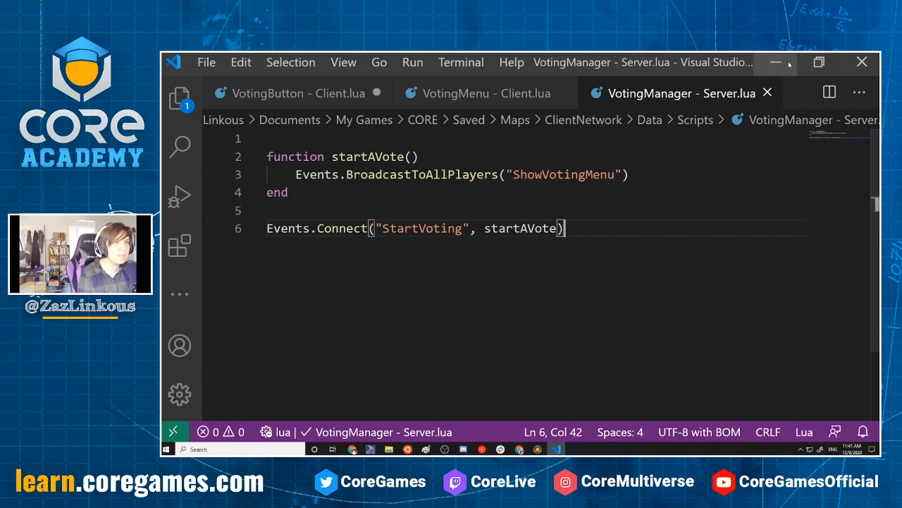
# Switch to the Core editor, stop the running preview and start a multiplayer preview with 4 players
pyautogui.hotkey('alt', 'Tab')
pyautogui.click(563, 66)
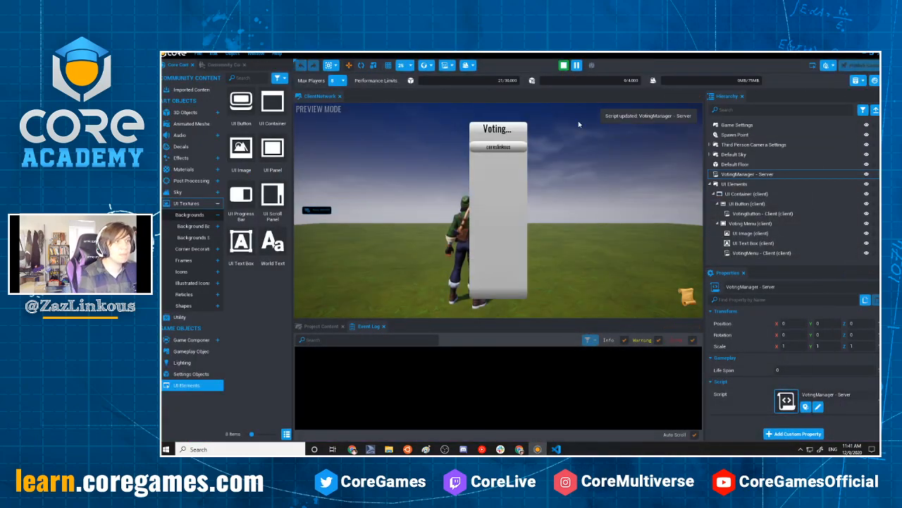
pyautogui.click(565, 66)
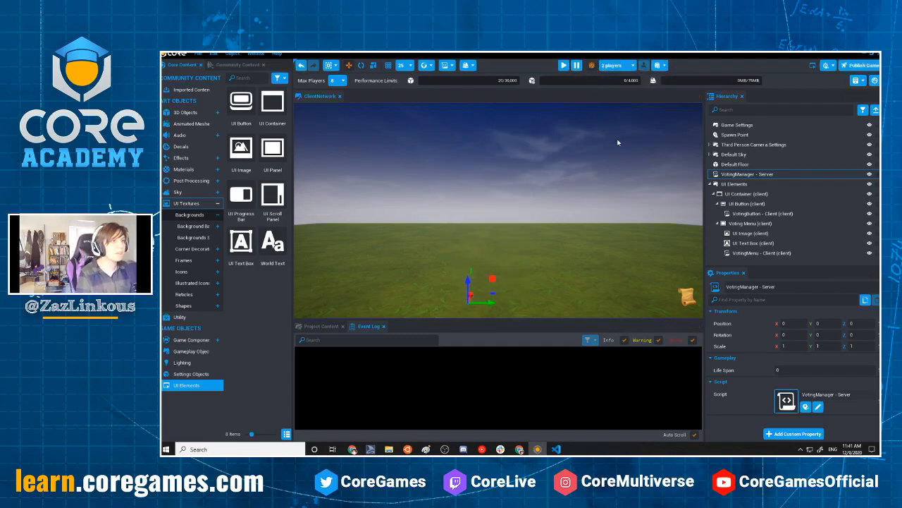
pyautogui.click(614, 65)
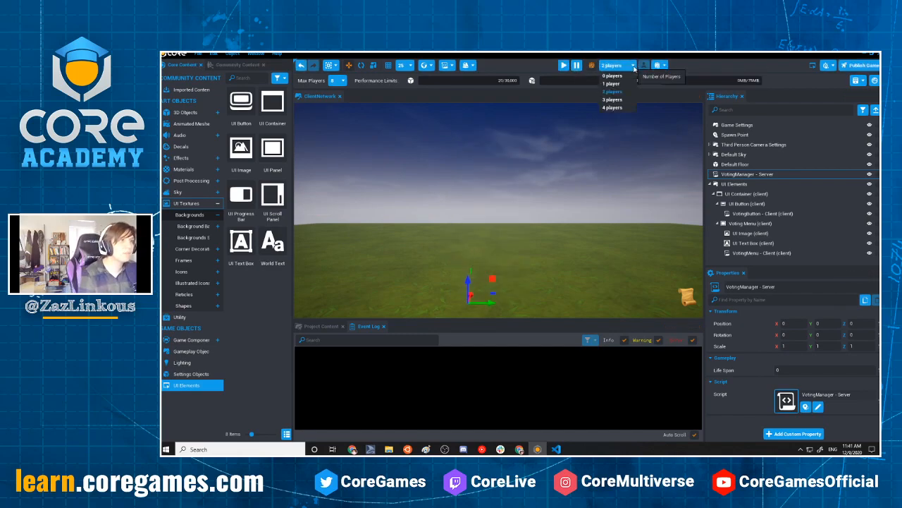
pyautogui.click(616, 108)
pyautogui.click(564, 64)
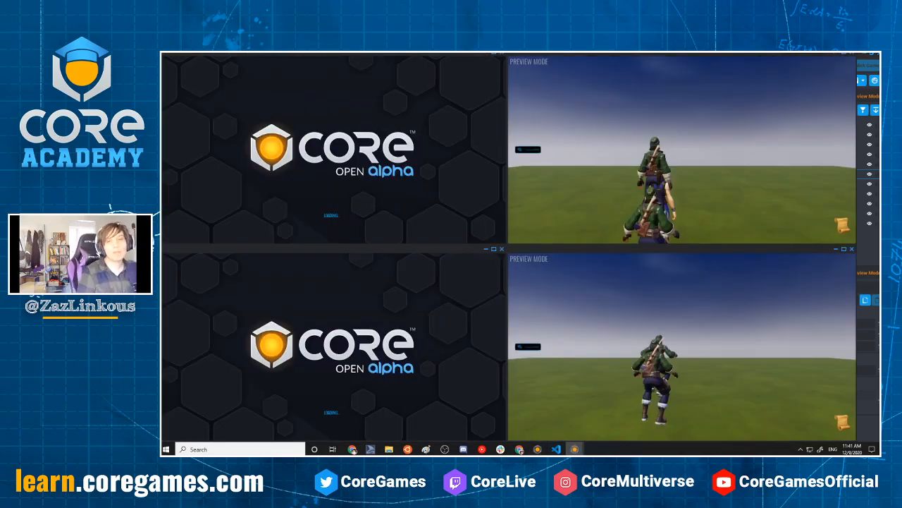
# Move one character aside in the multiplayer preview and test the voting button from another client window
pyautogui.click(375, 140)
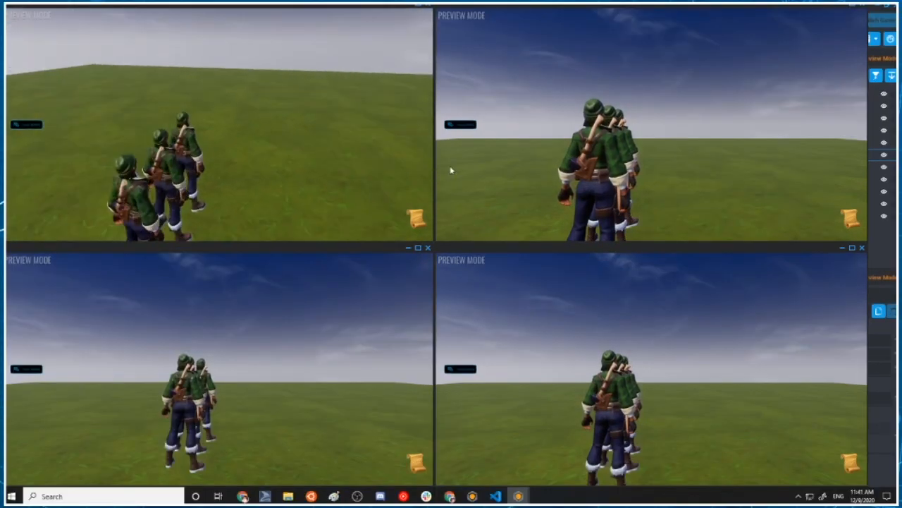
pyautogui.press('a')
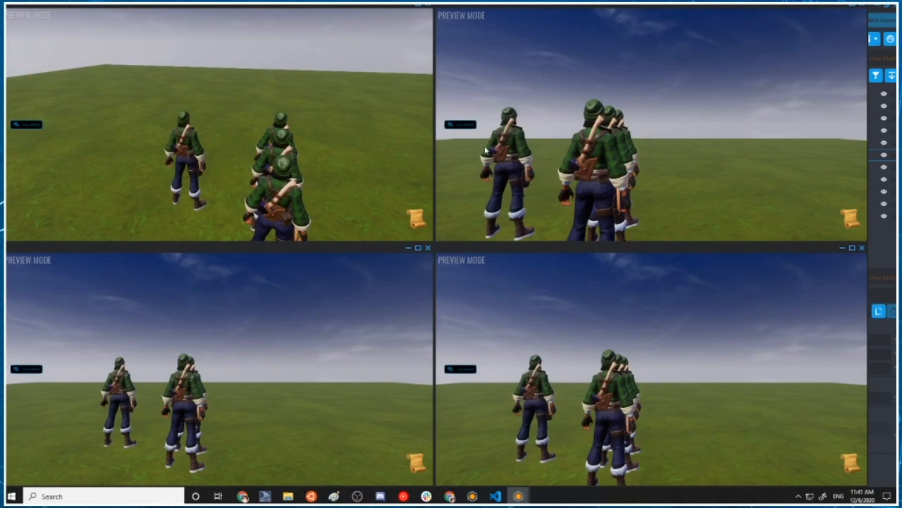
pyautogui.click(329, 352)
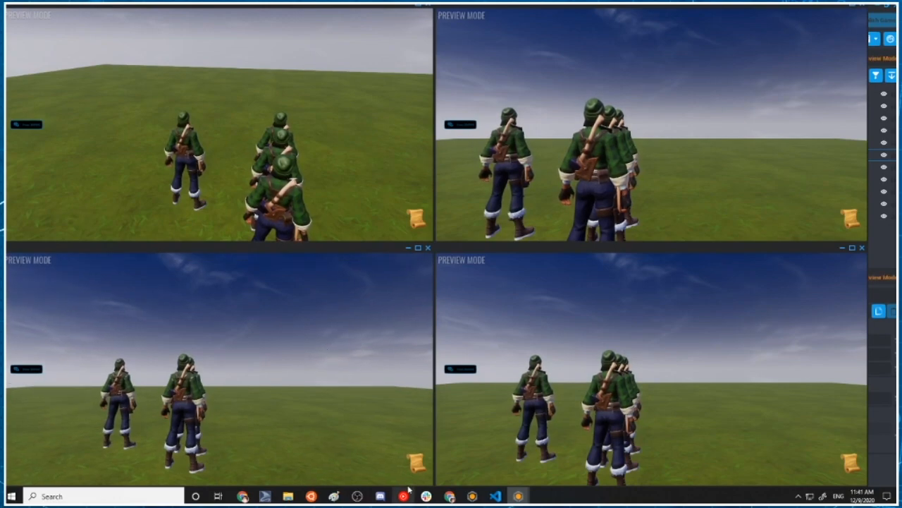
pyautogui.click(416, 461)
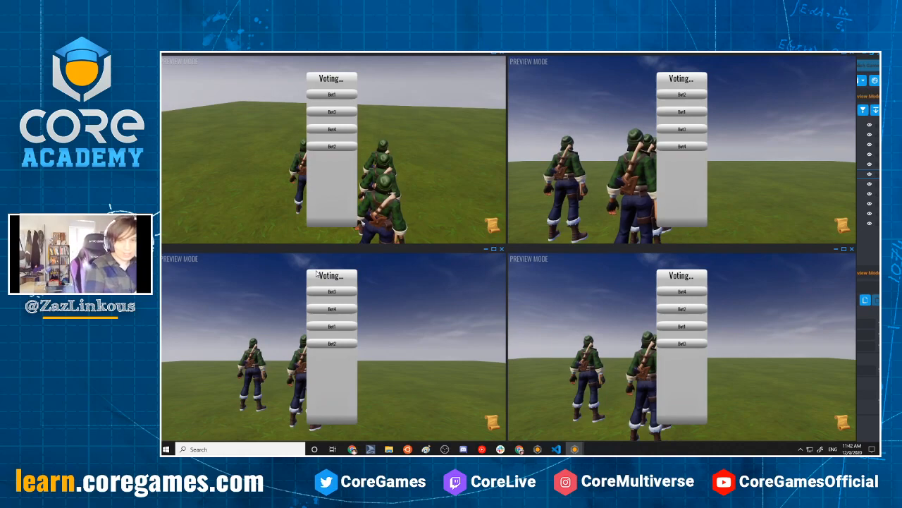
# End the four-player preview and return to the Core editor
pyautogui.press('Escape')
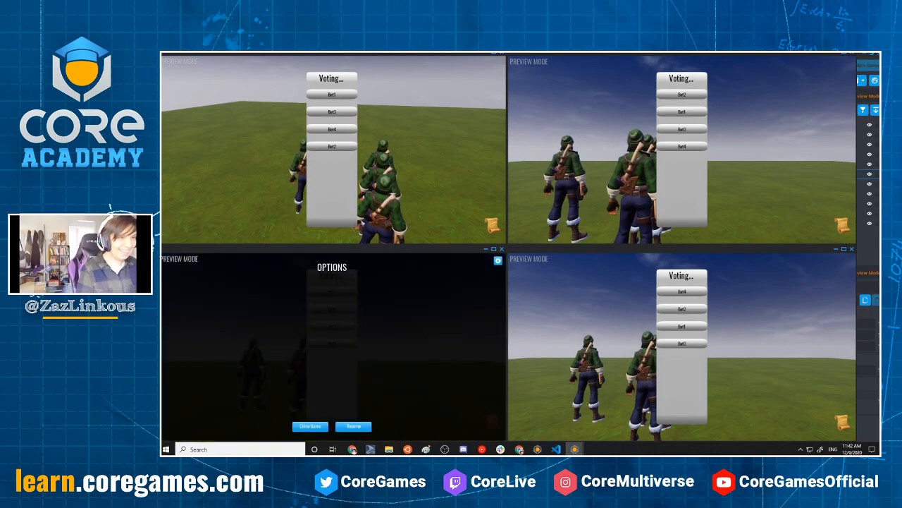
pyautogui.click(871, 241)
pyautogui.click(577, 66)
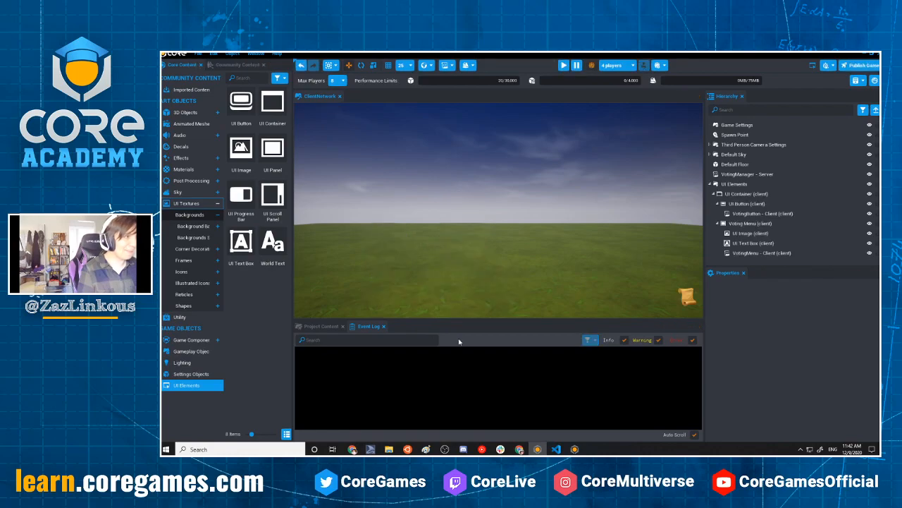
pyautogui.hotkey('alt', 'Tab')
pyautogui.hotkey('alt', 'Tab')
pyautogui.hotkey('alt', 'Tab')
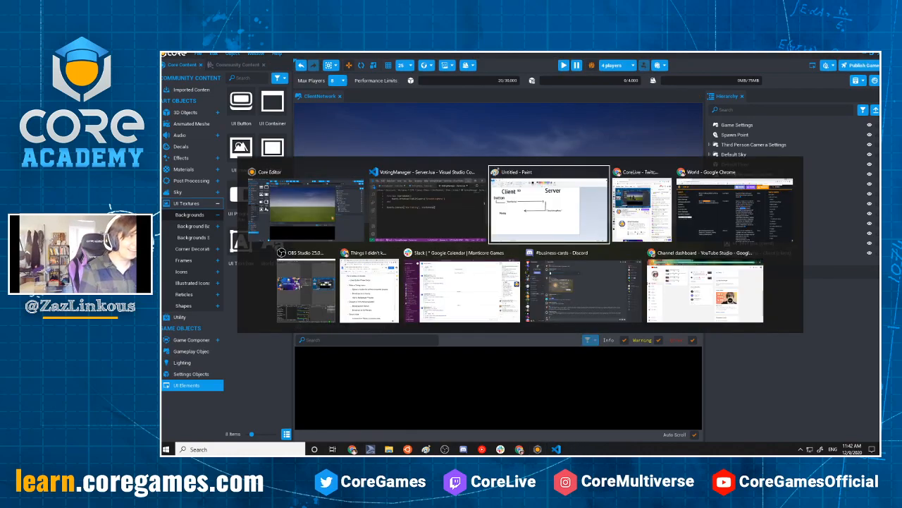
pyautogui.hotkey('alt', 'Tab')
pyautogui.hotkey('alt', 'Tab')
pyautogui.hotkey('alt', 'Tab')
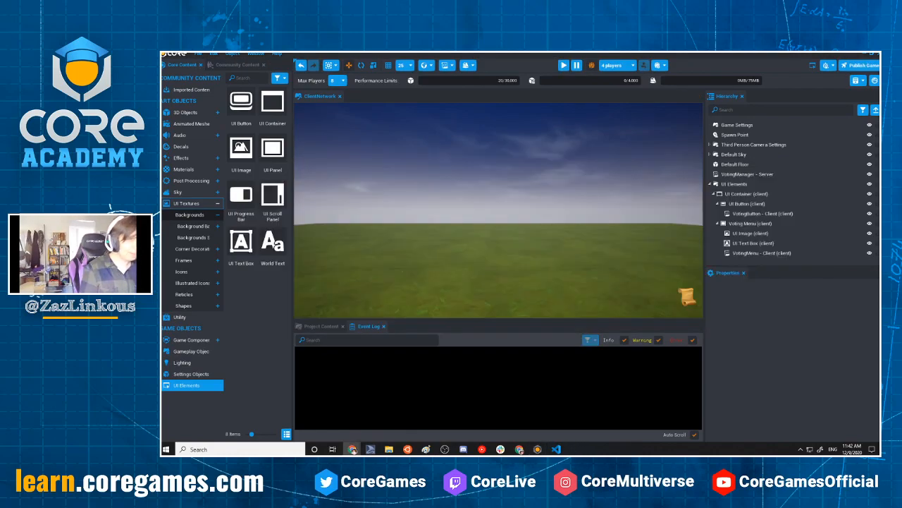
pyautogui.moveTo(490, 195); pyautogui.dragTo(523, 227, button='right')
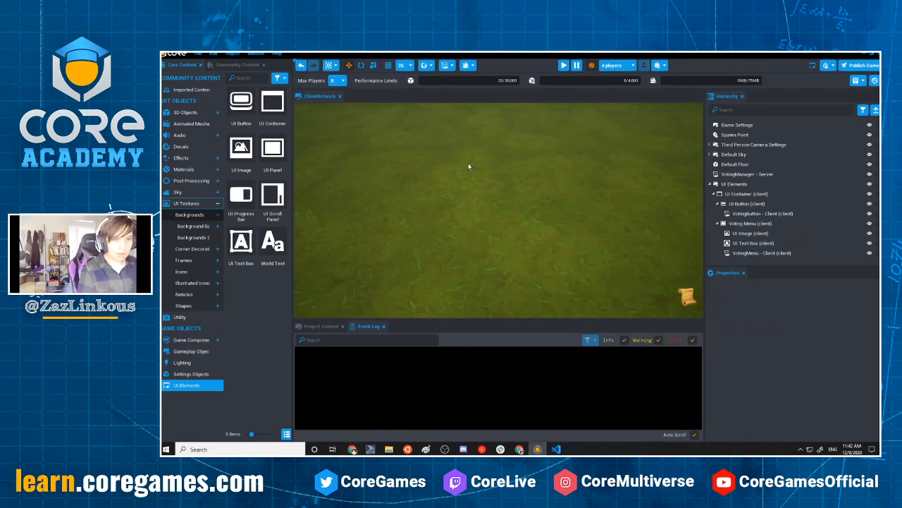
pyautogui.moveTo(578, 251); pyautogui.dragTo(344, 332, button='right')
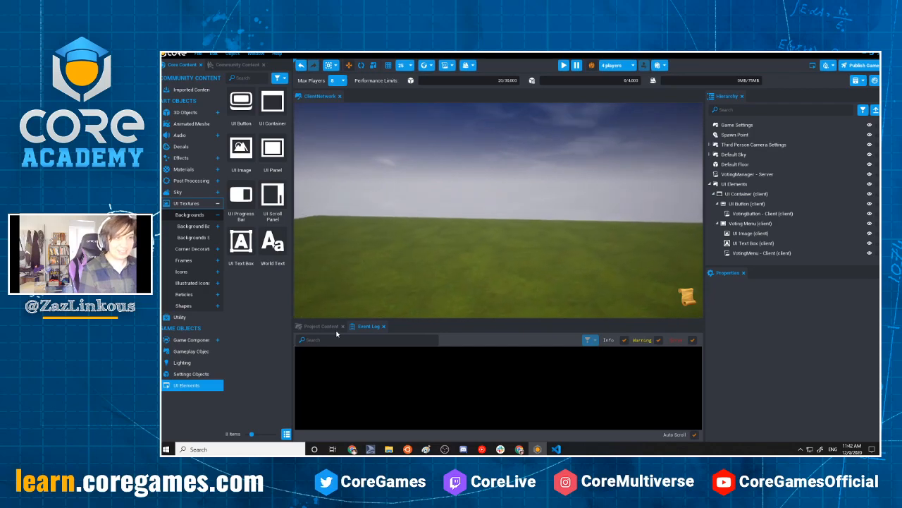
pyautogui.moveTo(475, 250); pyautogui.dragTo(670, 242, button='right')
pyautogui.moveTo(540, 312); pyautogui.dragTo(519, 132, button='right')
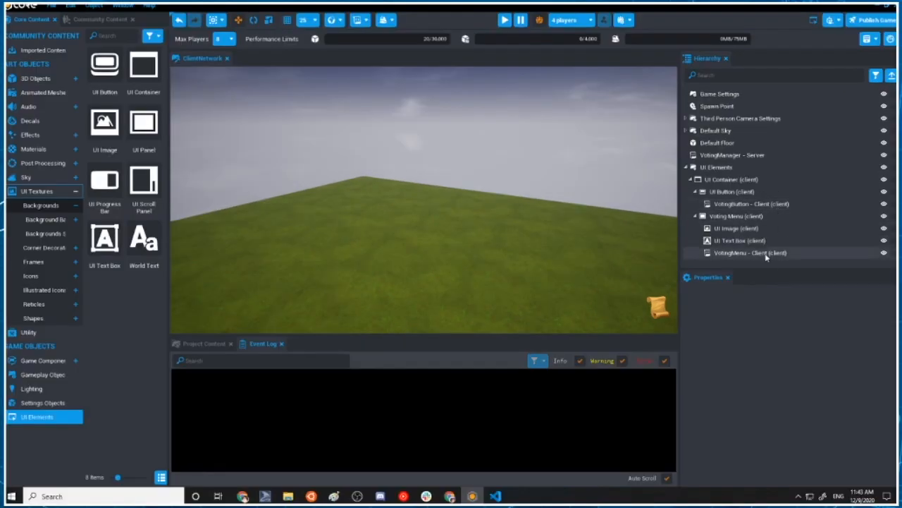
# Open the VotingMenu - Client script from the hierarchy in Visual Studio Code at its showAllPlayersInButtons function
pyautogui.click(749, 255)
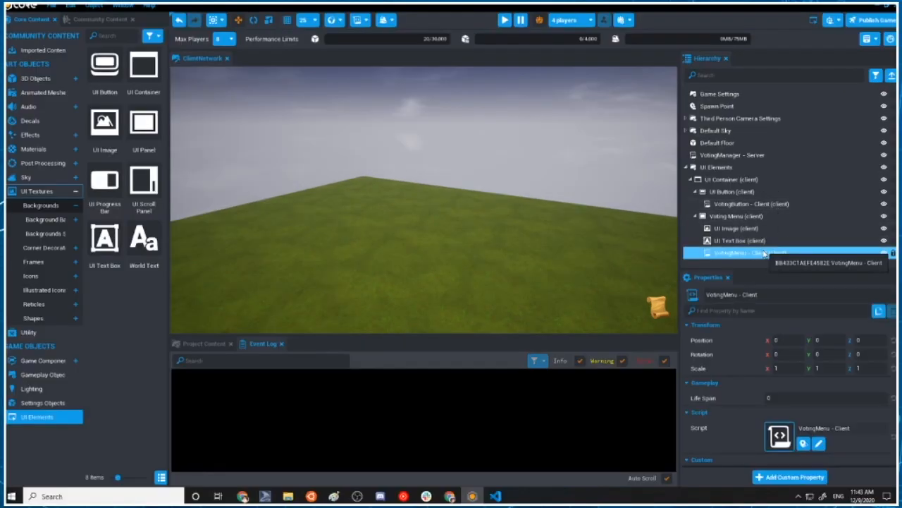
pyautogui.doubleClick(735, 254)
pyautogui.scroll(-3, 309, 178)
pyautogui.scroll(3, 309, 178)
pyautogui.scroll(-1, 326, 321)
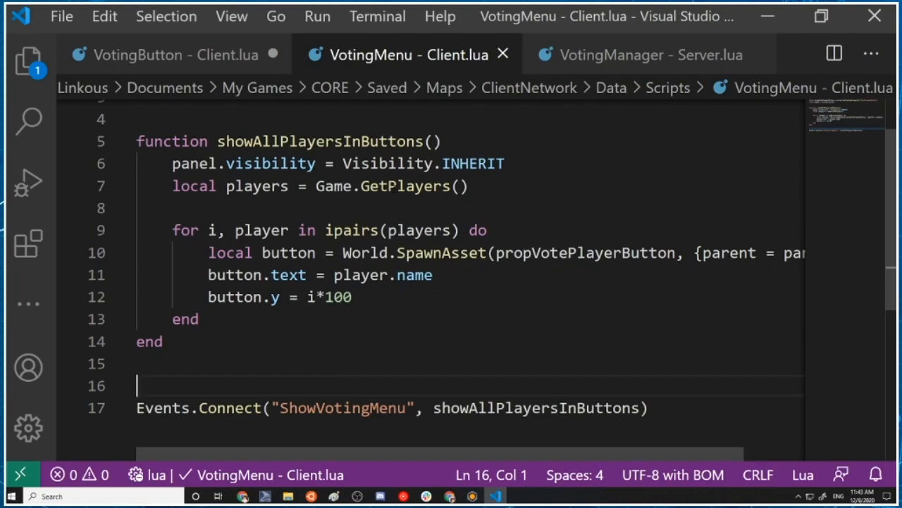
# Copy button.clickedEvent:Connect(OnClicked) from VotingButton - Client into the VotingMenu - Client loop, on a new line below button.y = i*100
pyautogui.click(353, 296)
pyautogui.click(162, 57)
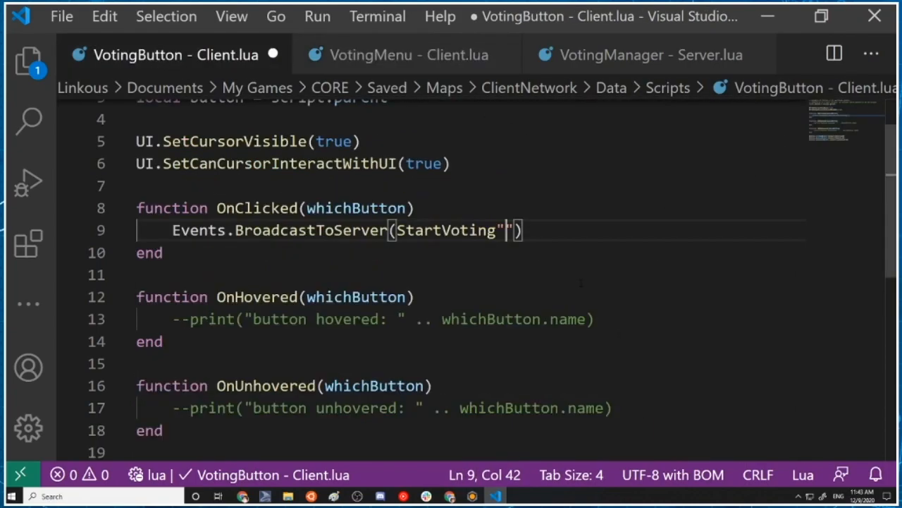
pyautogui.scroll(1, 313, 271)
pyautogui.scroll(-5, 312, 271)
pyautogui.scroll(1, 313, 272)
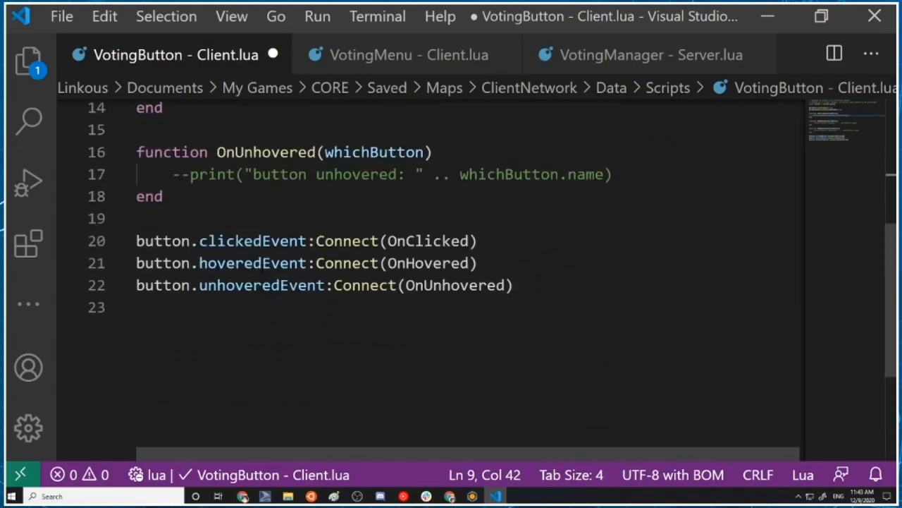
pyautogui.moveTo(135, 241); pyautogui.dragTo(506, 235)
pyautogui.hotkey('ctrl', 'c')
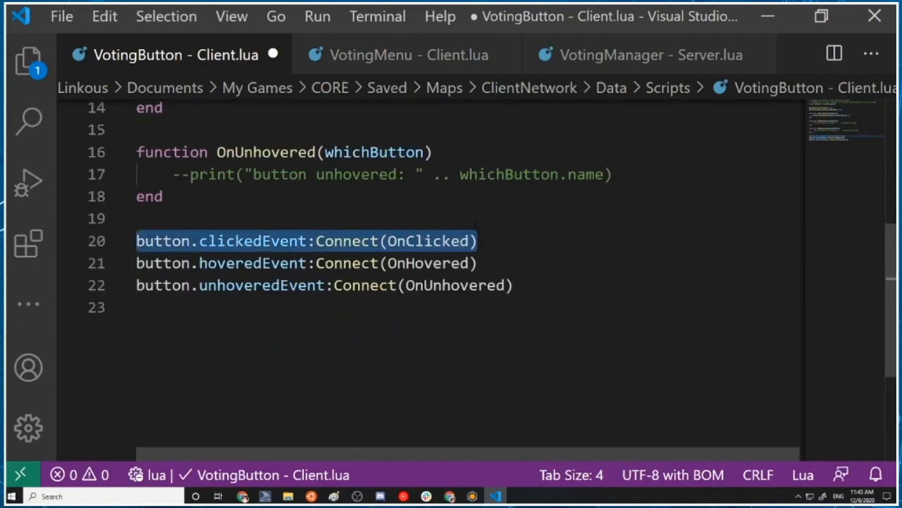
pyautogui.scroll(4, 479, 240)
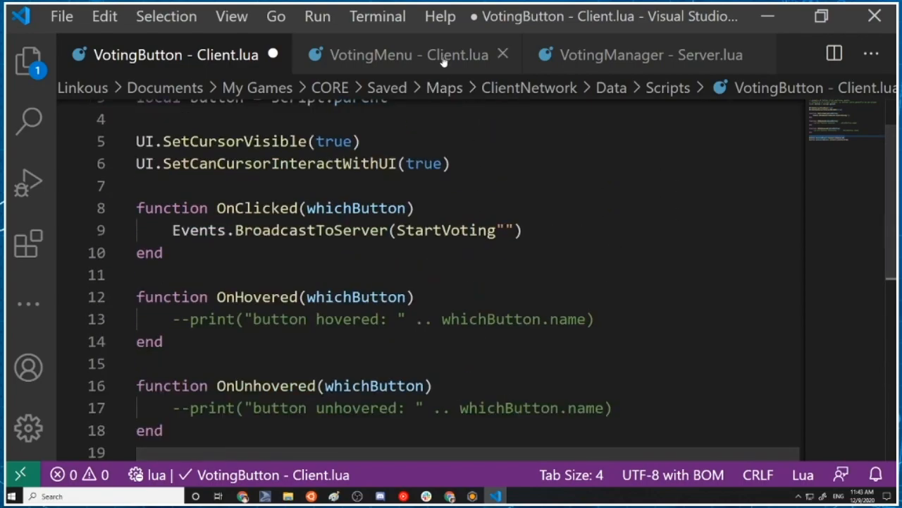
pyautogui.click(478, 54)
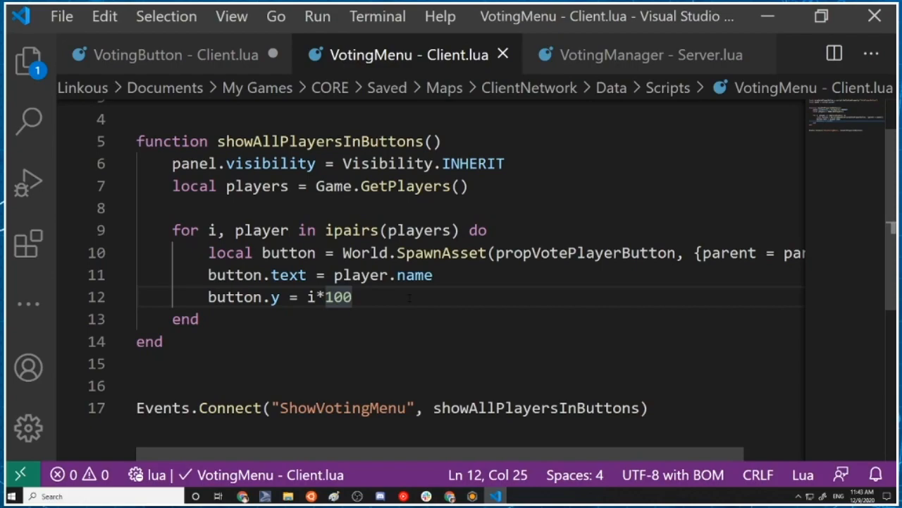
pyautogui.press('Return')
pyautogui.hotkey('ctrl', 'v')
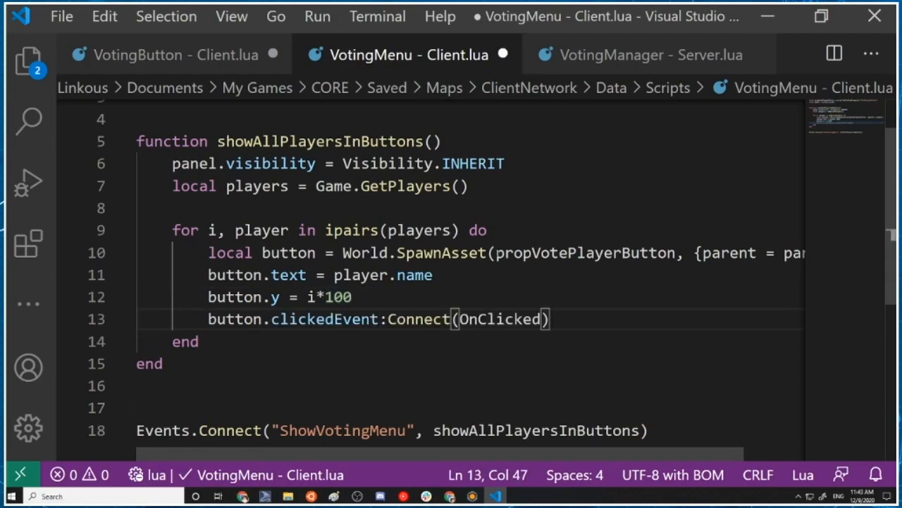
# Replace the OnClicked argument of the clickedEvent connection with an inline function() closed by end, leaving an empty line for its body
pyautogui.moveTo(460, 319); pyautogui.dragTo(470, 319)
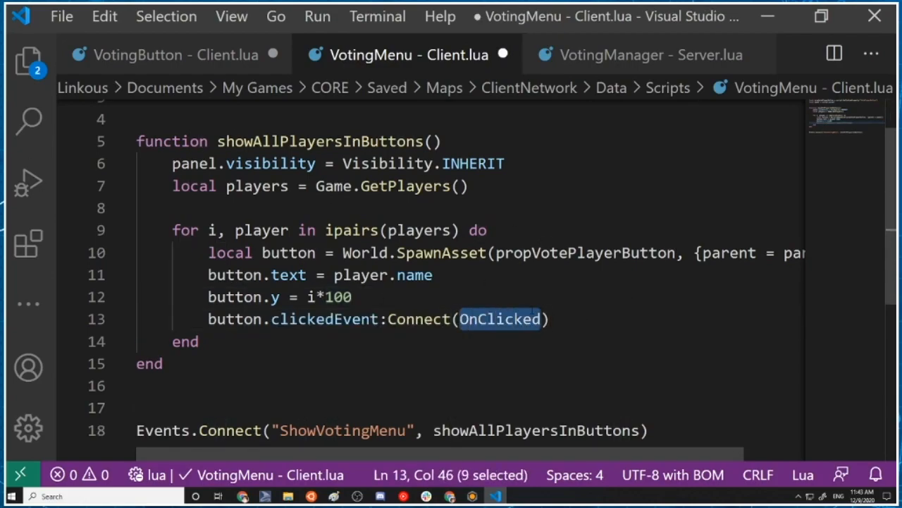
pyautogui.press('BackSpace')
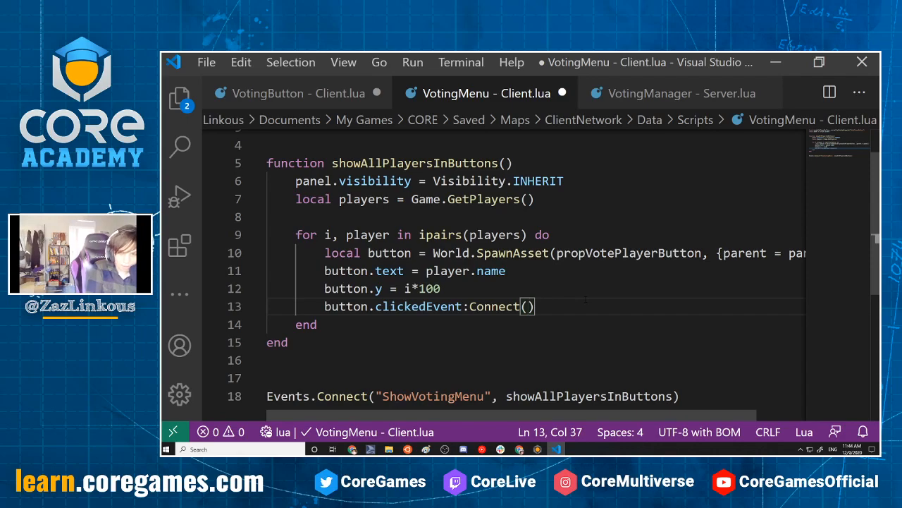
pyautogui.write('func')
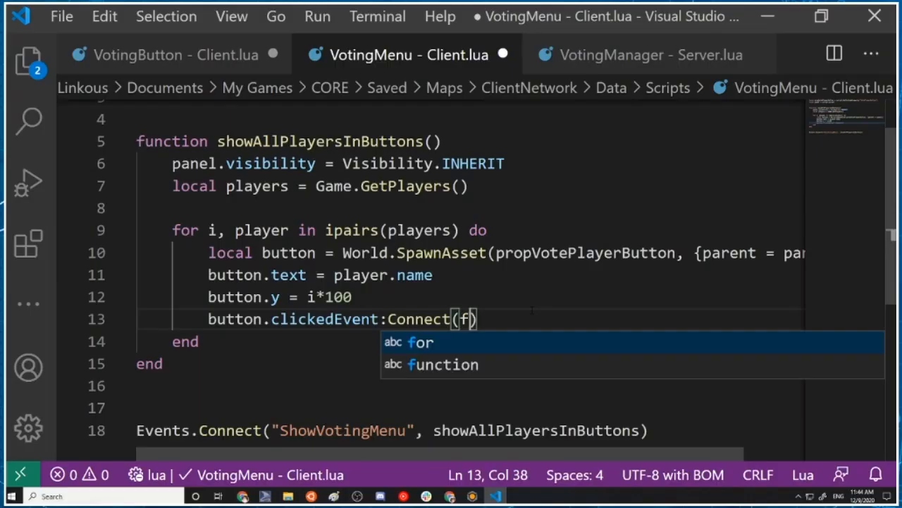
pyautogui.write('tion')
pyautogui.press('BackSpace')
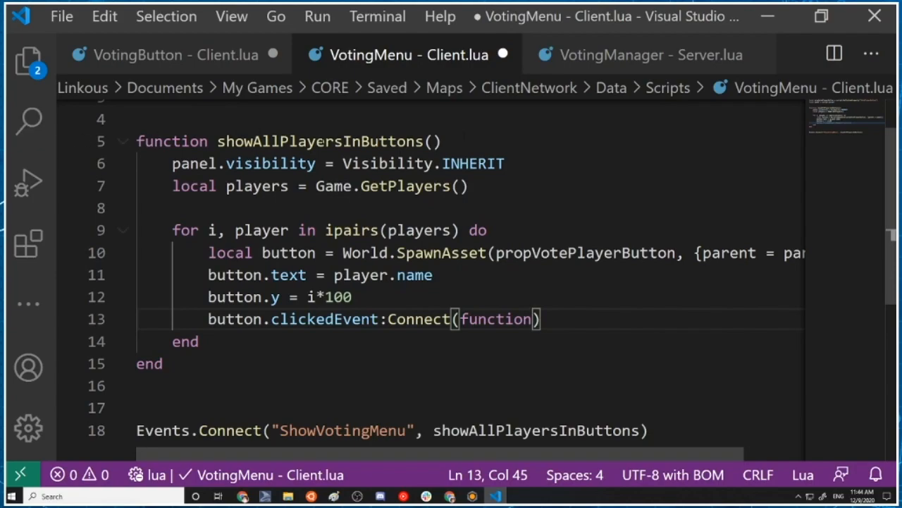
pyautogui.write('()')
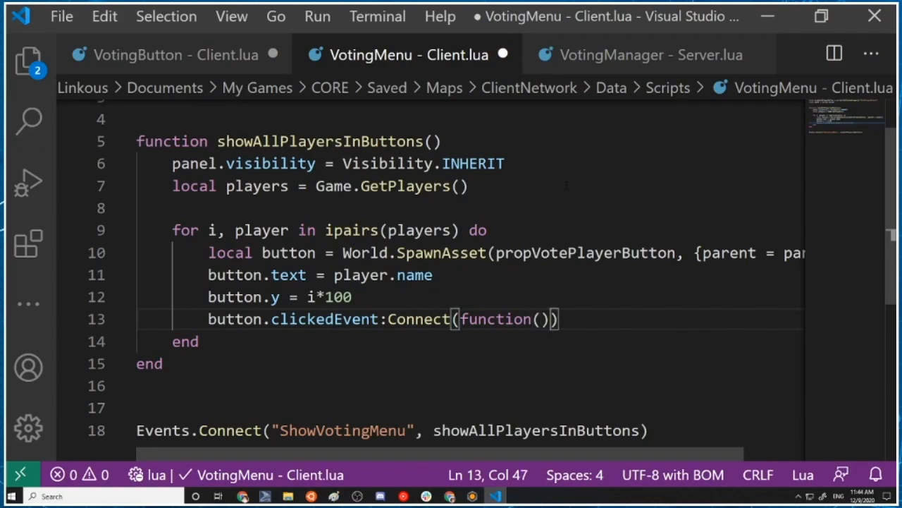
pyautogui.press('Return')
pyautogui.press('Return')
pyautogui.write('enbd')
pyautogui.press('BackSpace')
pyautogui.press('BackSpace')
pyautogui.write('d')
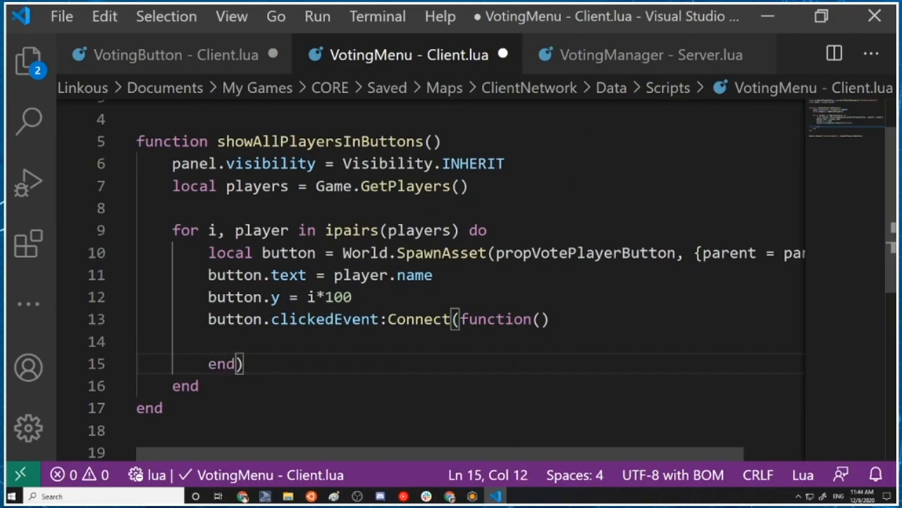
# Add an Events.BroadcastToServer call with the event name "VoteFor" to the empty body of the clickedEvent function, ready for a second argument
pyautogui.click(301, 341)
pyautogui.press('Tab')
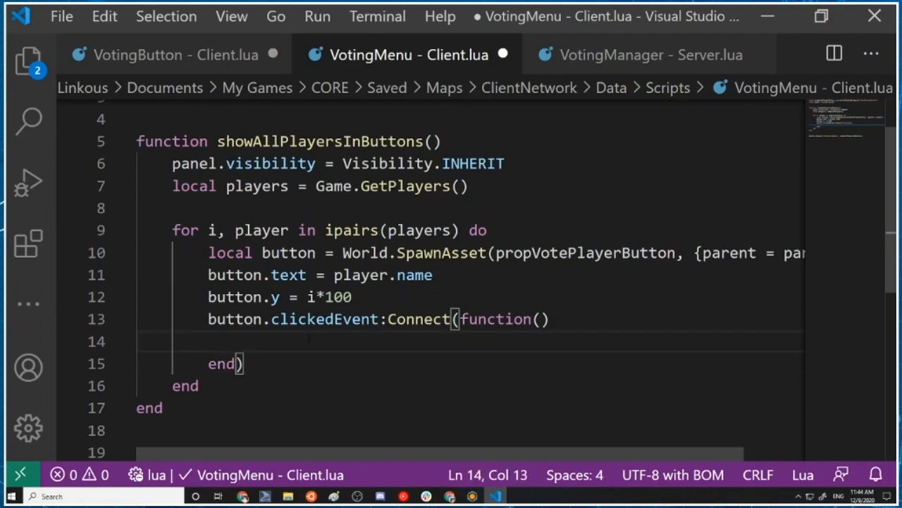
pyautogui.write('Events.')
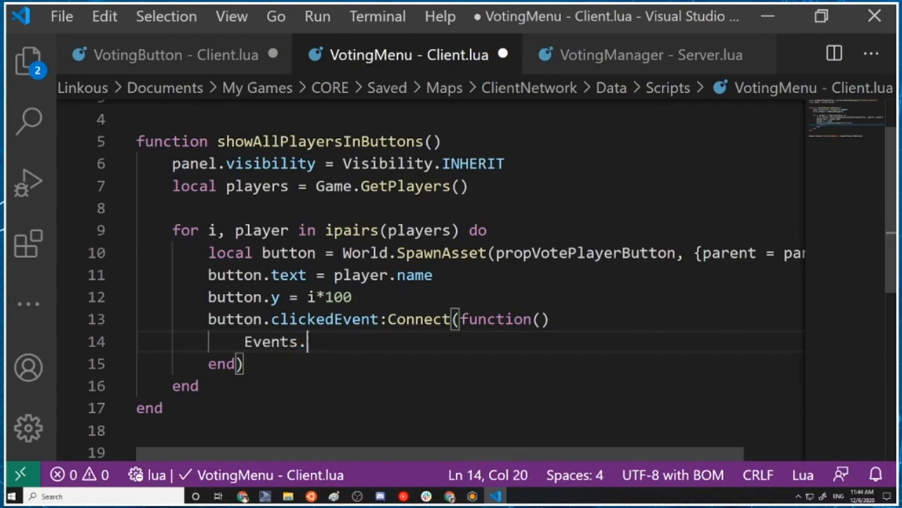
pyautogui.write('BroadcastToS')
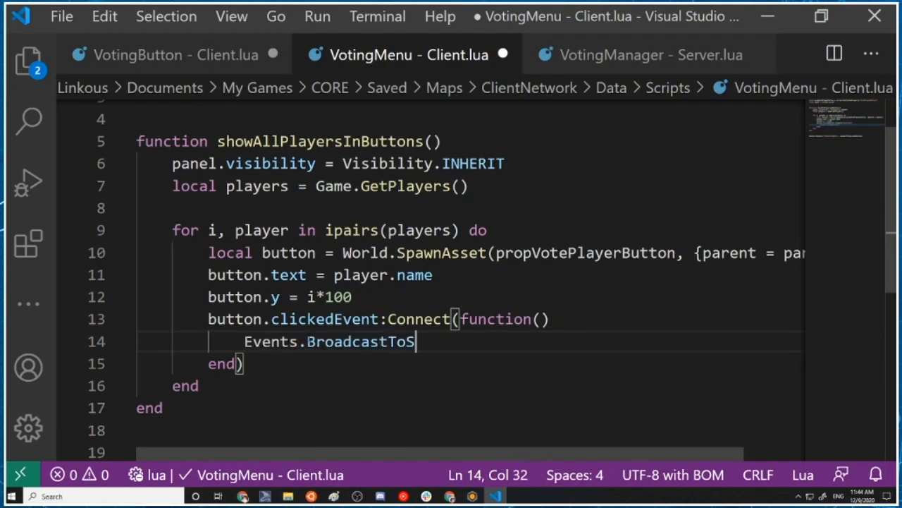
pyautogui.write('erver("Vote')
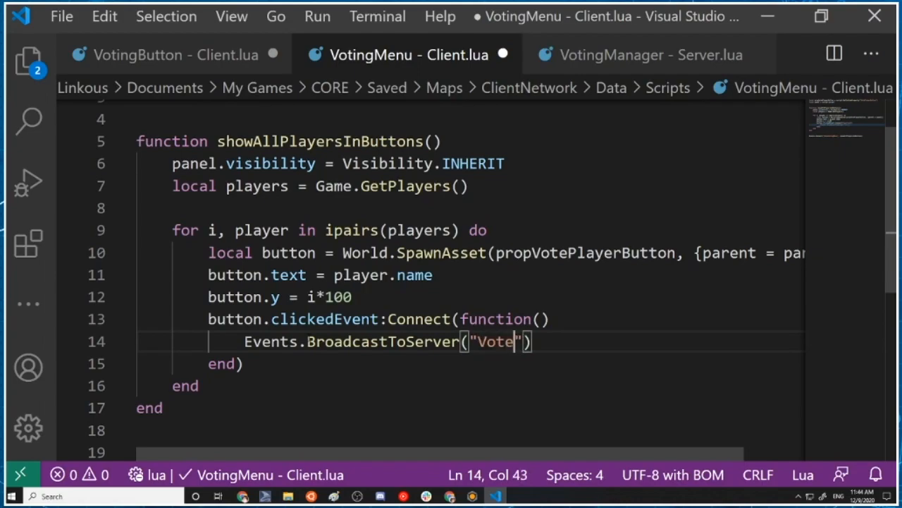
pyautogui.write('",')
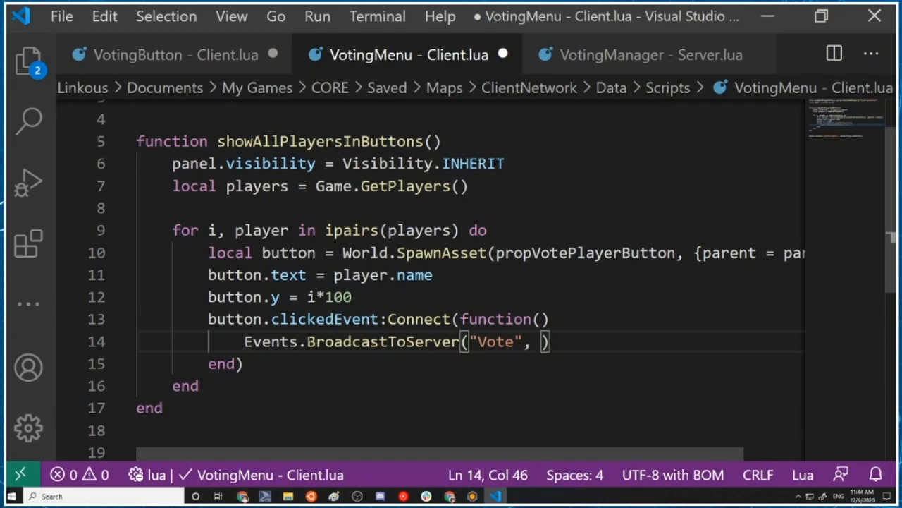
pyautogui.press('Left')
pyautogui.press('Left')
pyautogui.press('Left')
pyautogui.write('For')
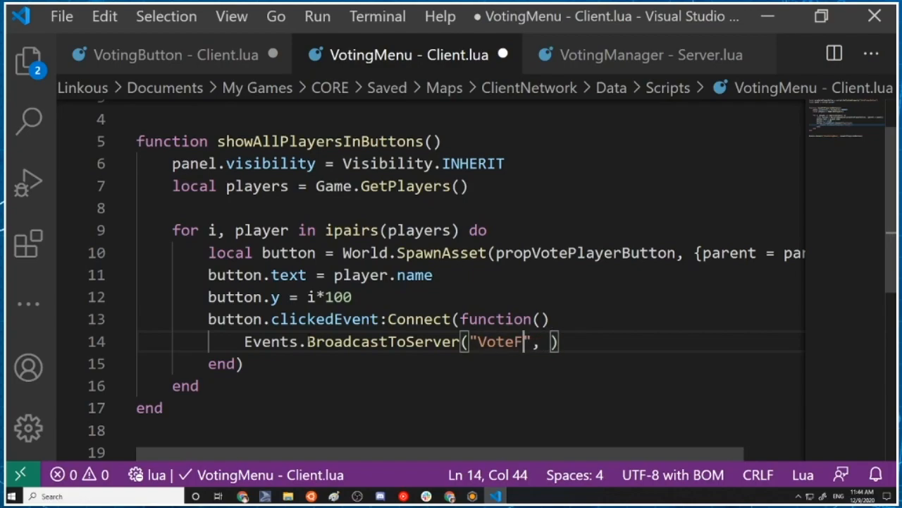
pyautogui.press('Right')
pyautogui.press('Right')
pyautogui.press('Right')
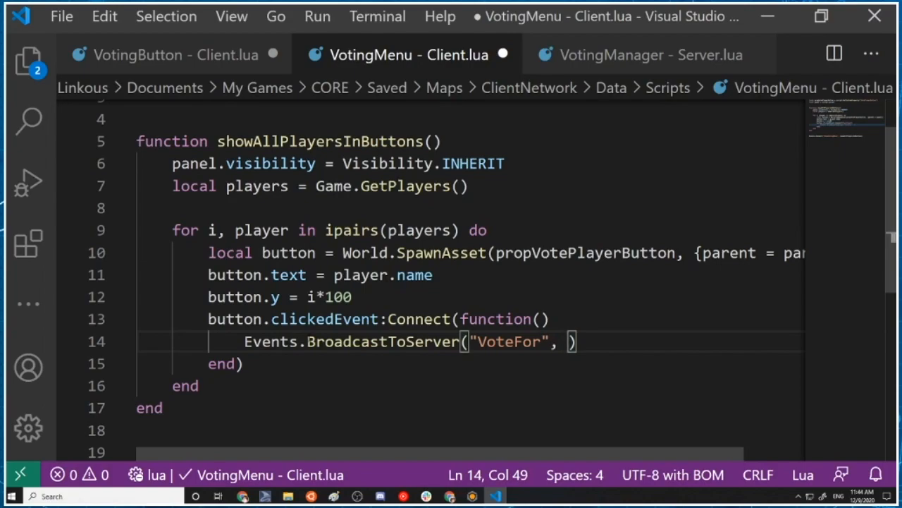
# Pass player.name as the second argument of the VoteFor broadcast and close the call
pyautogui.write('playern.')
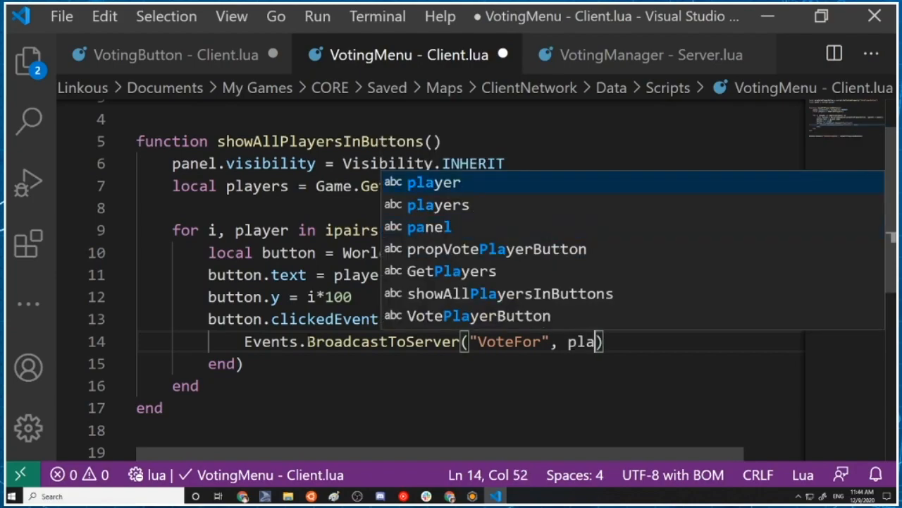
pyautogui.press('BackSpace')
pyautogui.press('BackSpace')
pyautogui.write('.anem')
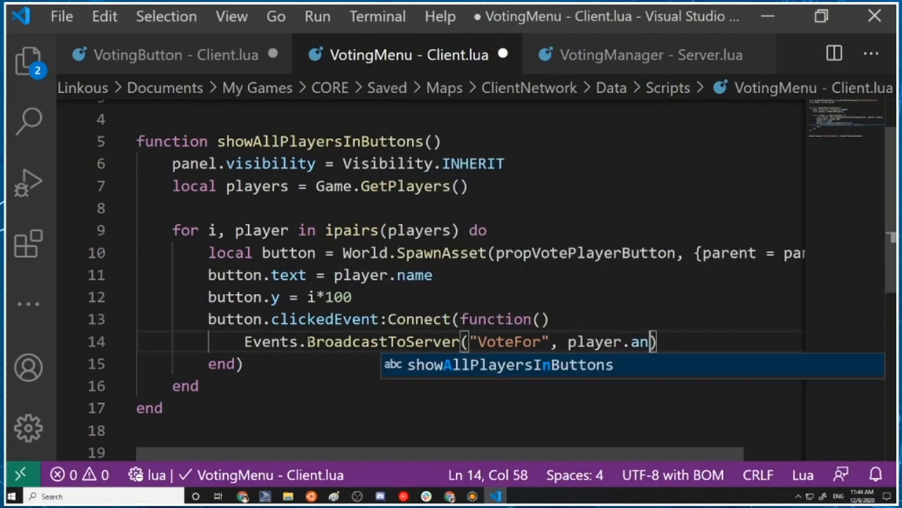
pyautogui.press('BackSpace')
pyautogui.press('BackSpace')
pyautogui.press('BackSpace')
pyautogui.press('BackSpace')
pyautogui.write('name')
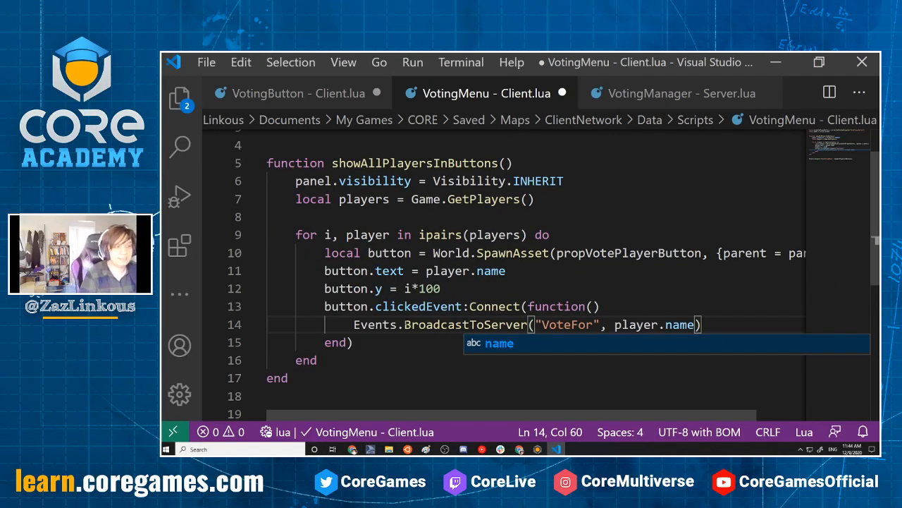
pyautogui.scroll(-3, 802, 304)
pyautogui.scroll(2, 803, 304)
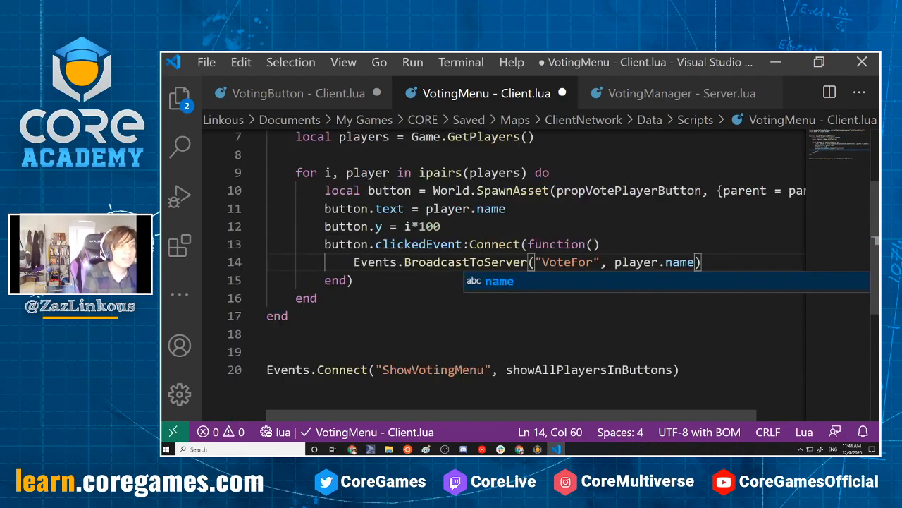
pyautogui.write(')')
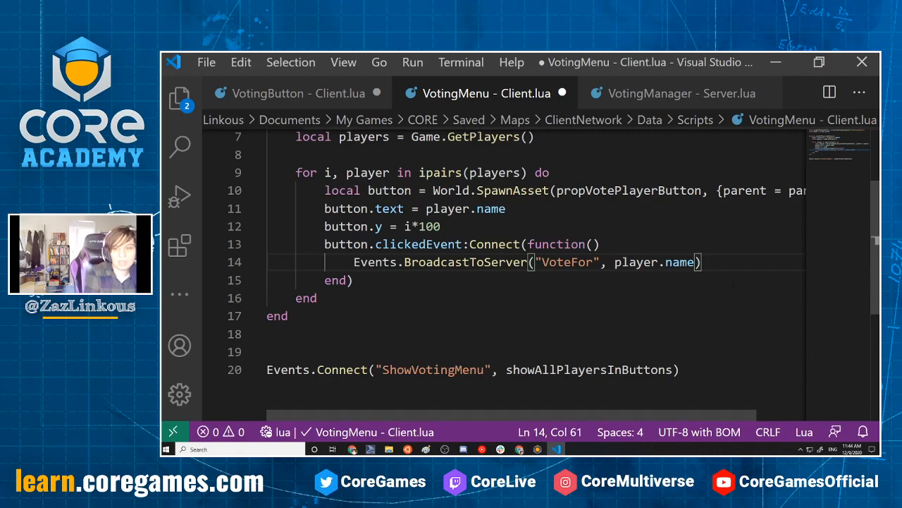
# Review the VoteFor broadcast line and save the VotingMenu - Client script
pyautogui.moveTo(615, 262); pyautogui.dragTo(695, 261)
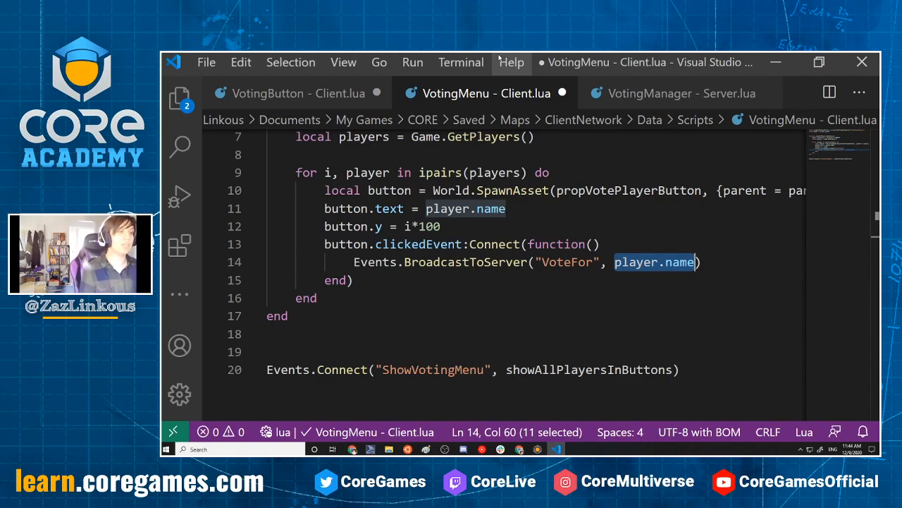
pyautogui.click(568, 315)
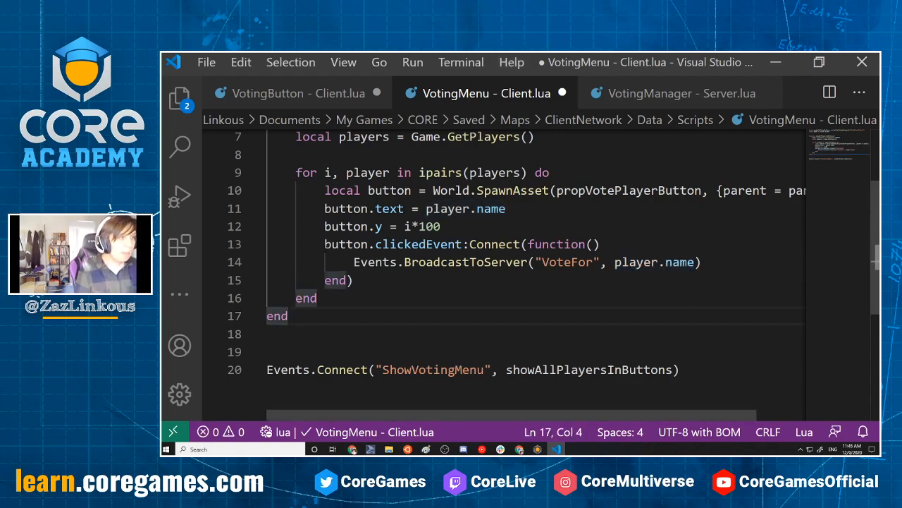
pyautogui.moveTo(354, 262); pyautogui.dragTo(602, 261)
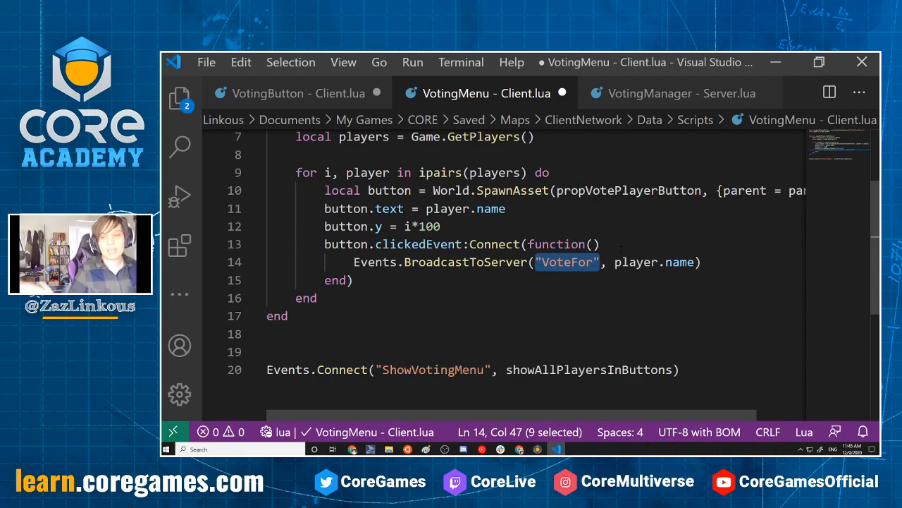
pyautogui.click(566, 316)
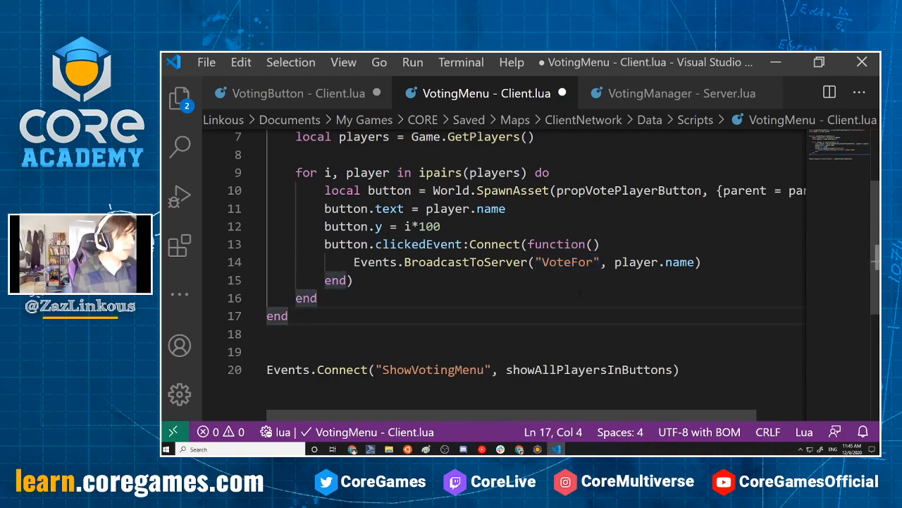
pyautogui.click(580, 282)
pyautogui.hotkey('ctrl', 's')
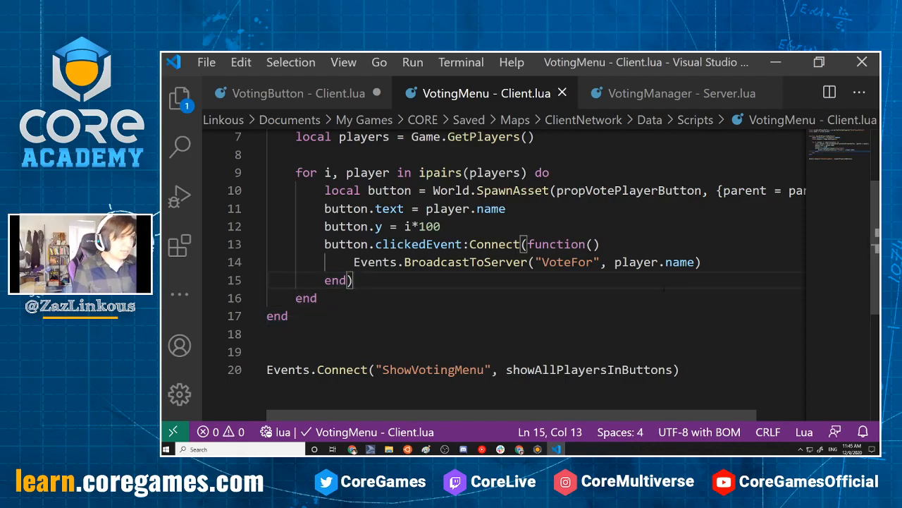
pyautogui.scroll(2, 663, 289)
pyautogui.scroll(-3, 634, 318)
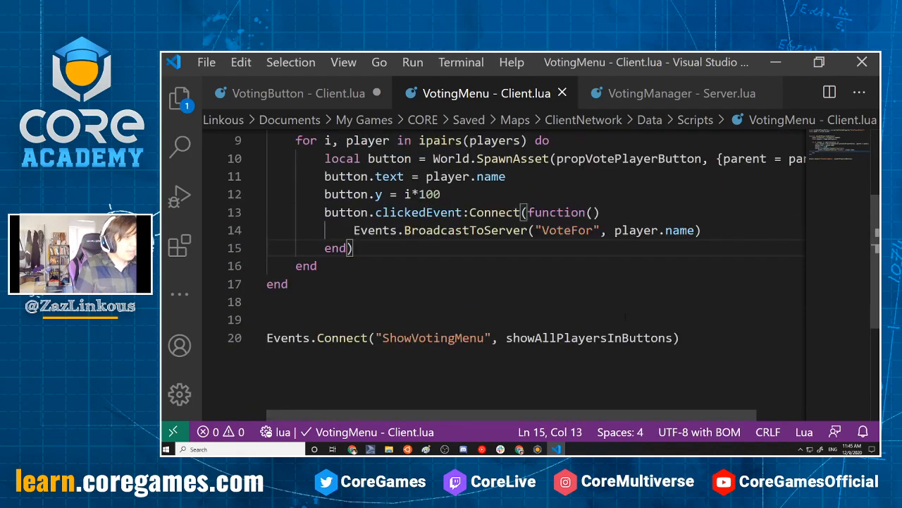
pyautogui.moveTo(441, 230); pyautogui.dragTo(529, 229)
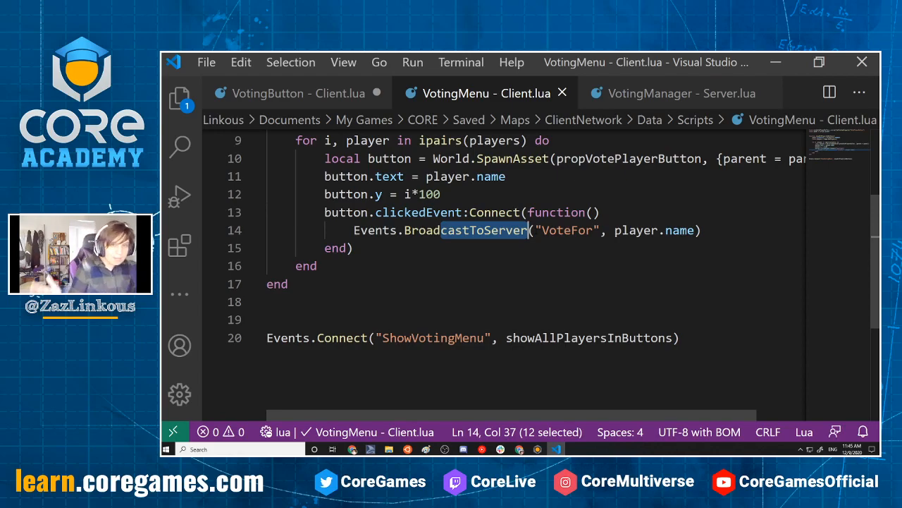
# In VotingManager - Server, declare function countVote() below the StartVoting connection, with an indented line for its body
pyautogui.click(656, 95)
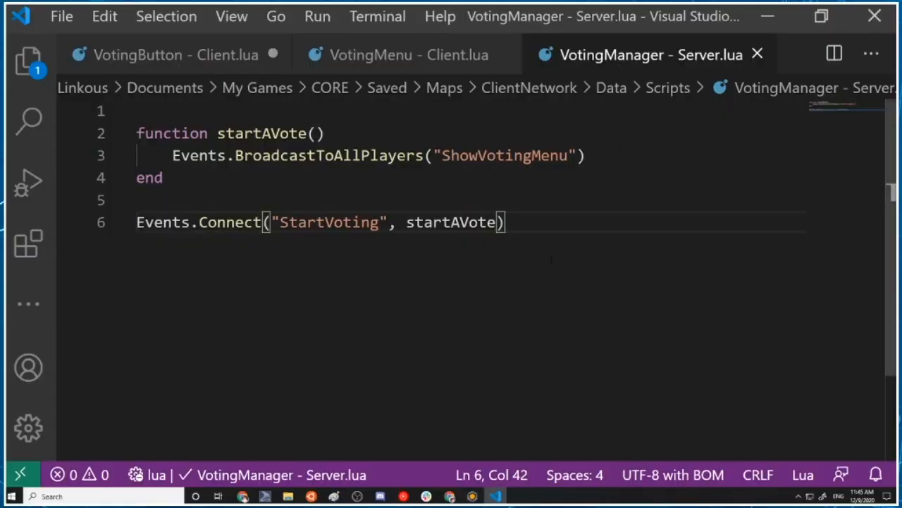
pyautogui.press('Return')
pyautogui.press('Return')
pyautogui.write('function countVote()')
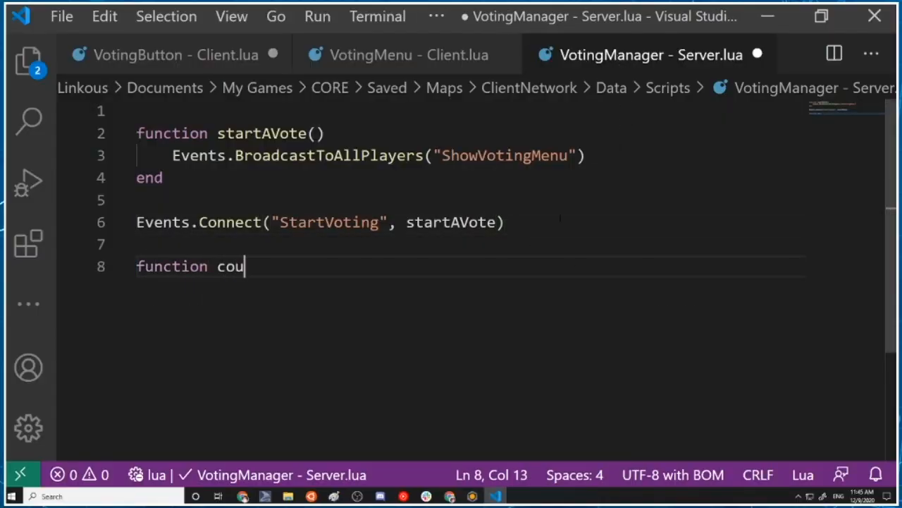
pyautogui.press('Return')
pyautogui.press('Return')
pyautogui.press('BackSpace')
pyautogui.press('BackSpace')
pyautogui.press('Tab')
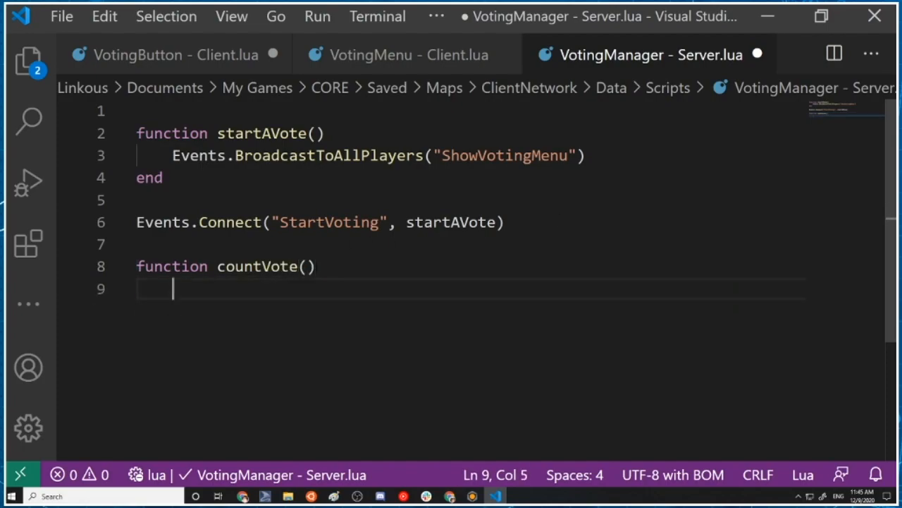
# Give the countVote function a playerName parameter
pyautogui.click(301, 266)
pyautogui.click(308, 267)
pyautogui.write('playerNa')
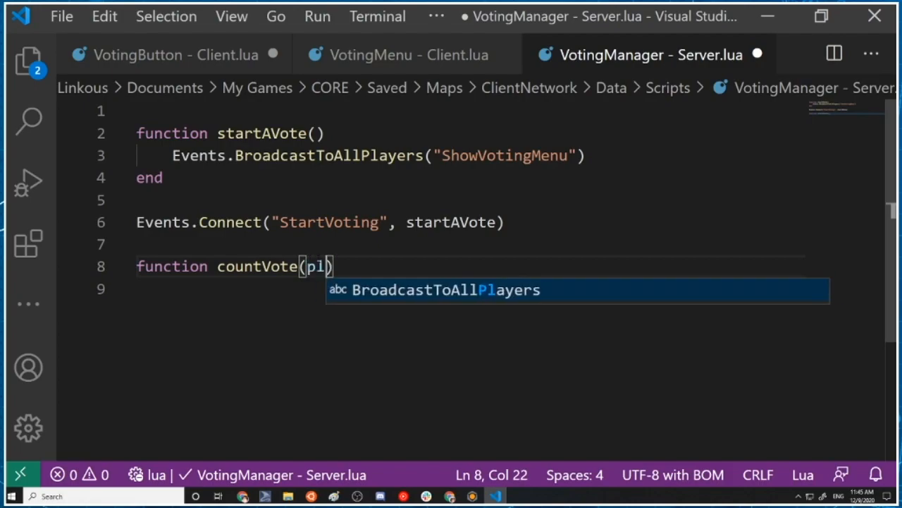
pyautogui.write('me')
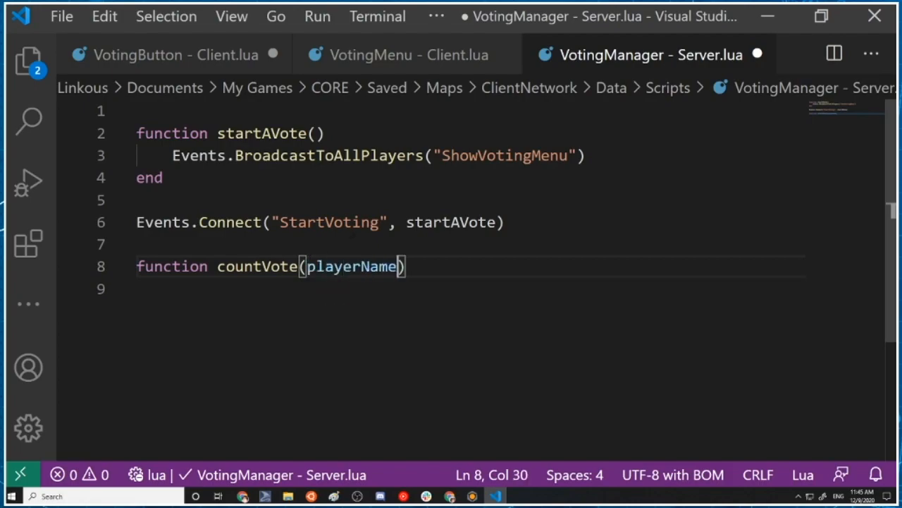
# Write print("One vote for", playerName) as the first line of the countVote body
pyautogui.click(246, 296)
pyautogui.press('Tab')
pyautogui.write('print("One vote for')
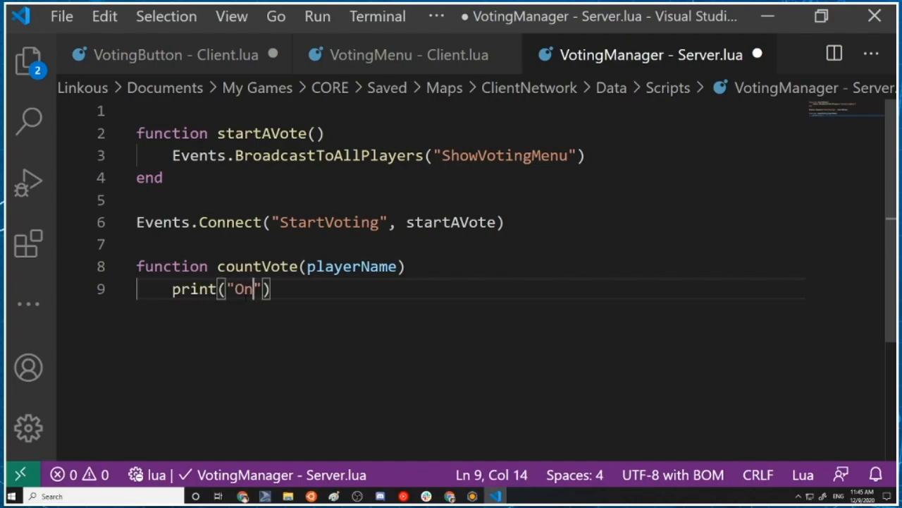
pyautogui.write('", playerName')
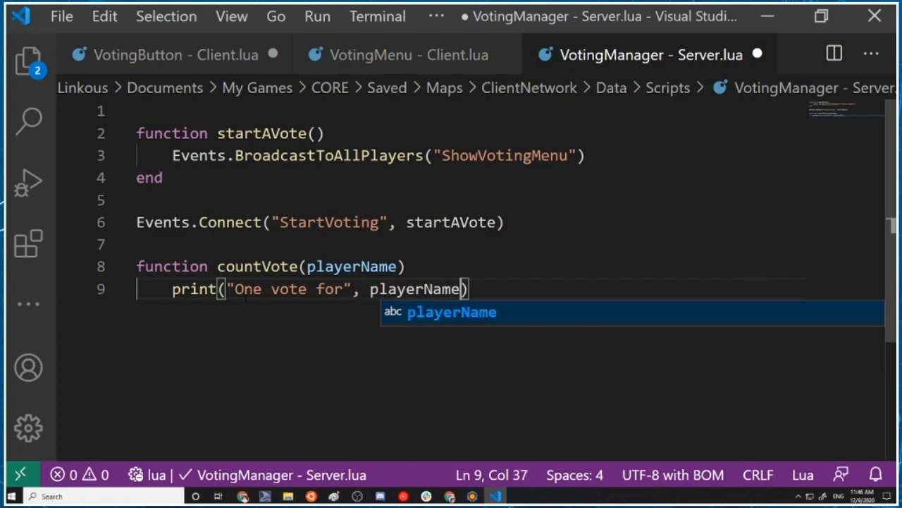
pyautogui.write(')')
# Close the countVote function with an unindented end and start a new line below it
pyautogui.press('Return')
pyautogui.press('BackSpace')
pyautogui.write('end')
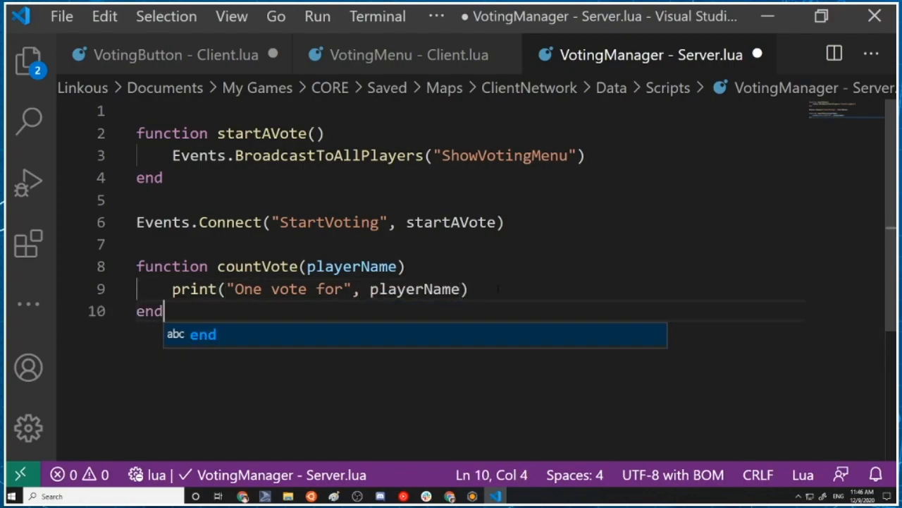
pyautogui.press('Escape')
pyautogui.press('Return')
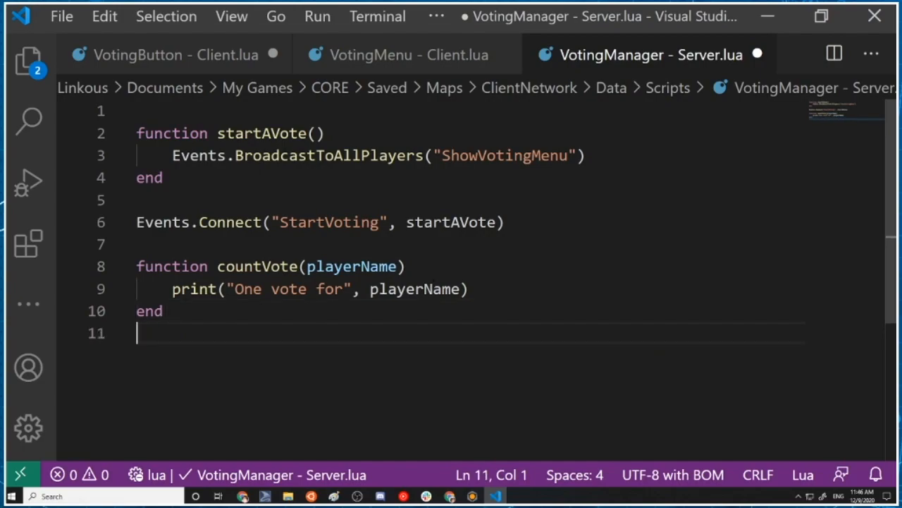
# Add print("Voted by", player) on a new line below the first print in countVote
pyautogui.click(469, 289)
pyautogui.click(362, 289)
pyautogui.press('End')
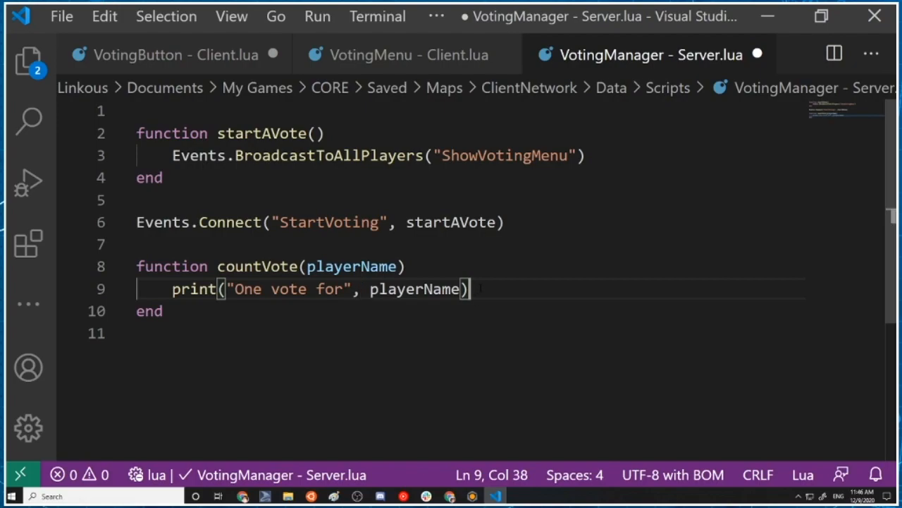
pyautogui.press('Return')
pyautogui.write('print')
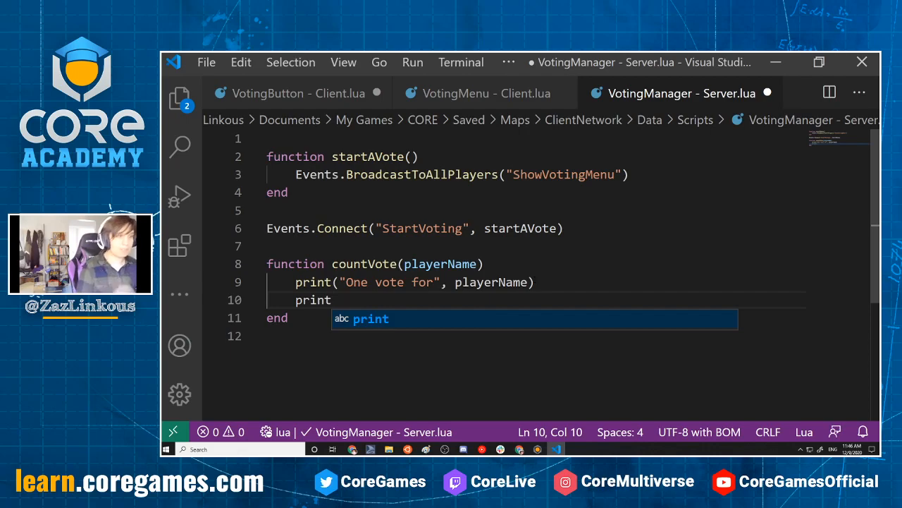
pyautogui.write('(')
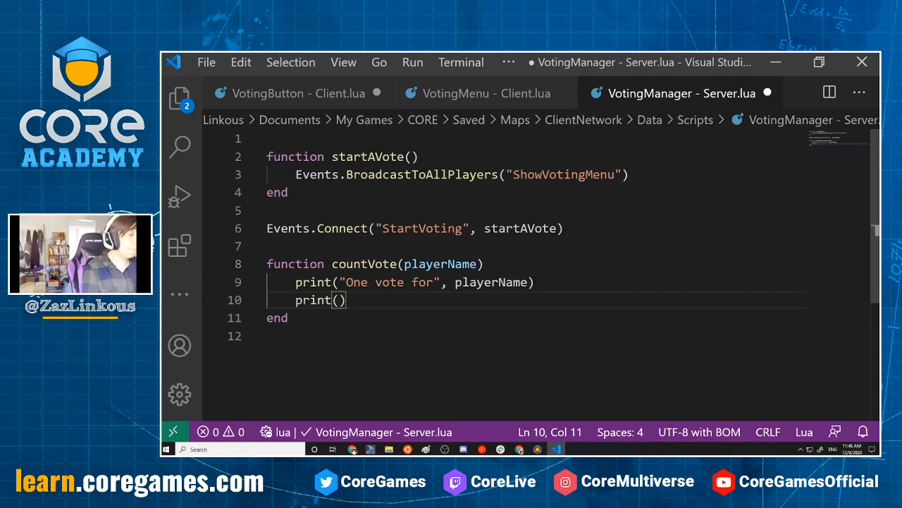
pyautogui.write('"Voted by')
pyautogui.write('", pla')
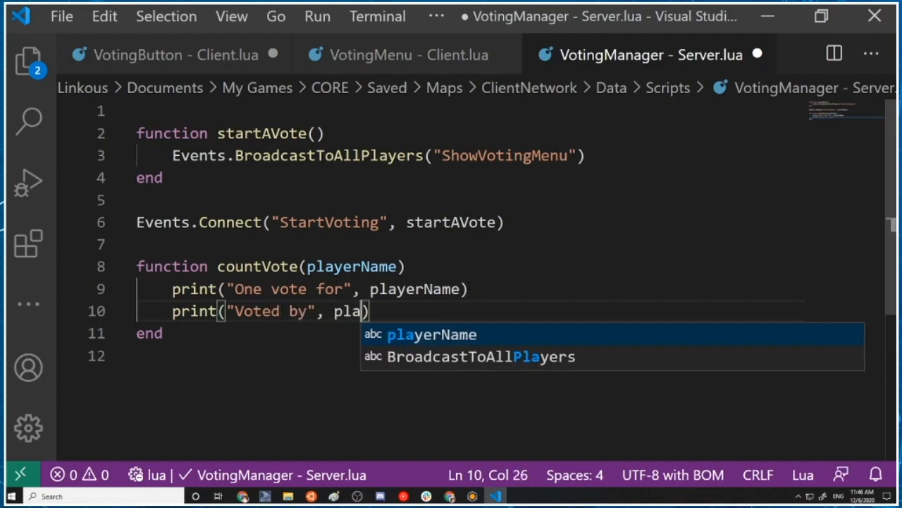
pyautogui.write('yer')
# Insert player as the first parameter of countVote, before playerName
pyautogui.click(307, 265)
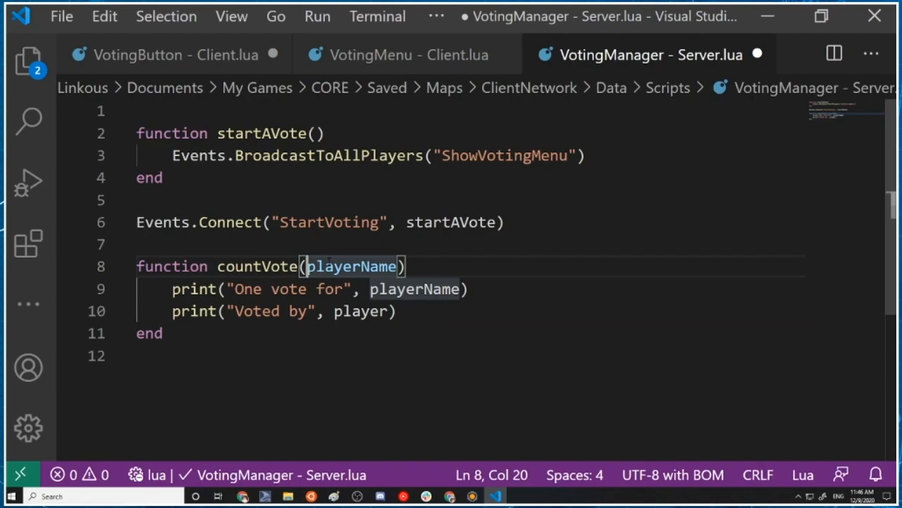
pyautogui.write('player, player')
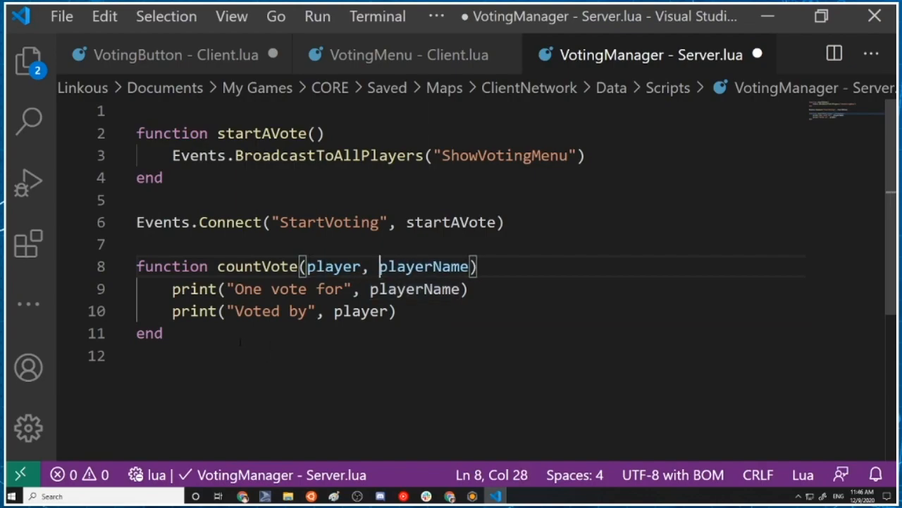
# Add the line Events.ConnectForPlayer(countVote) below the countVote function, separated from it by a blank line
pyautogui.click(240, 342)
pyautogui.press('Return')
pyautogui.press('Return')
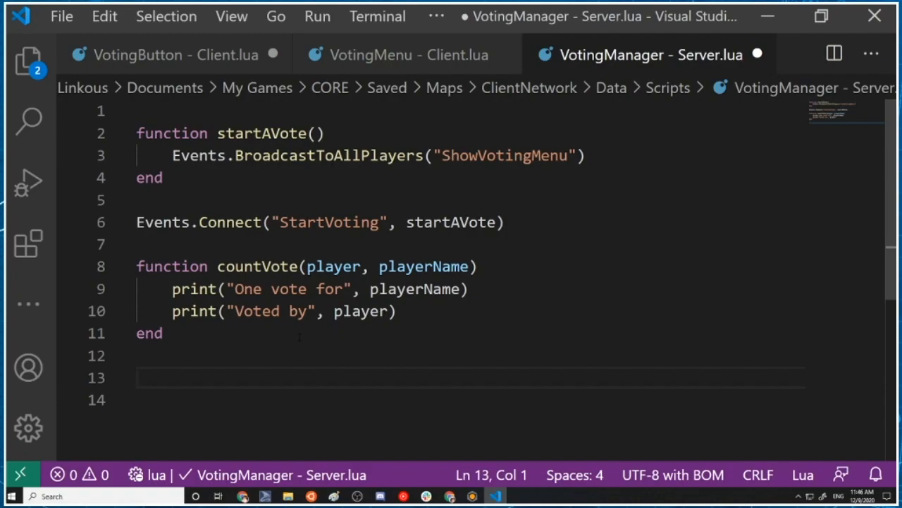
pyautogui.write('Ev')
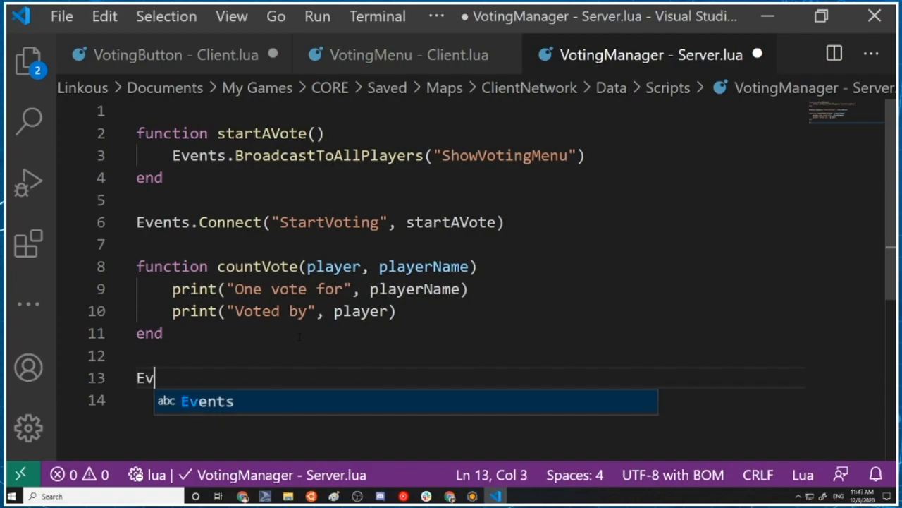
pyautogui.write('ents.Conenct')
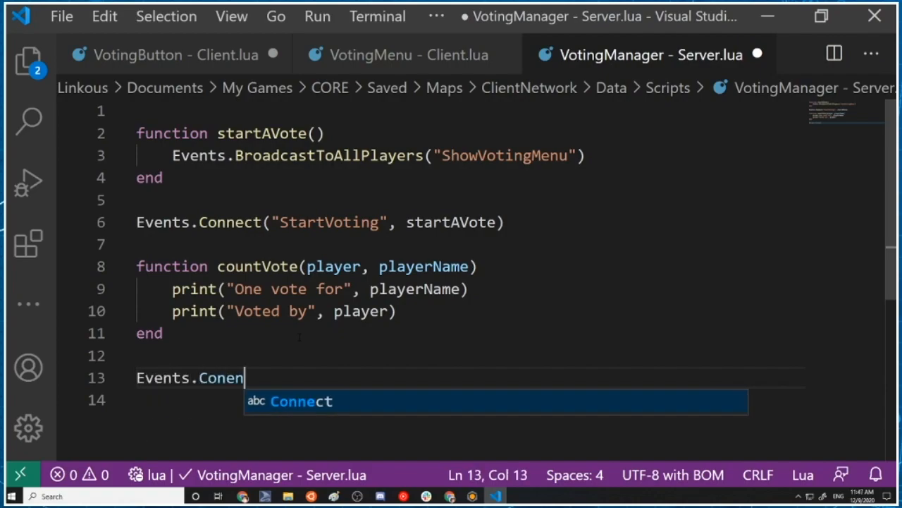
pyautogui.press('BackSpace')
pyautogui.press('BackSpace')
pyautogui.press('BackSpace')
pyautogui.press('BackSpace')
pyautogui.write('nectF')
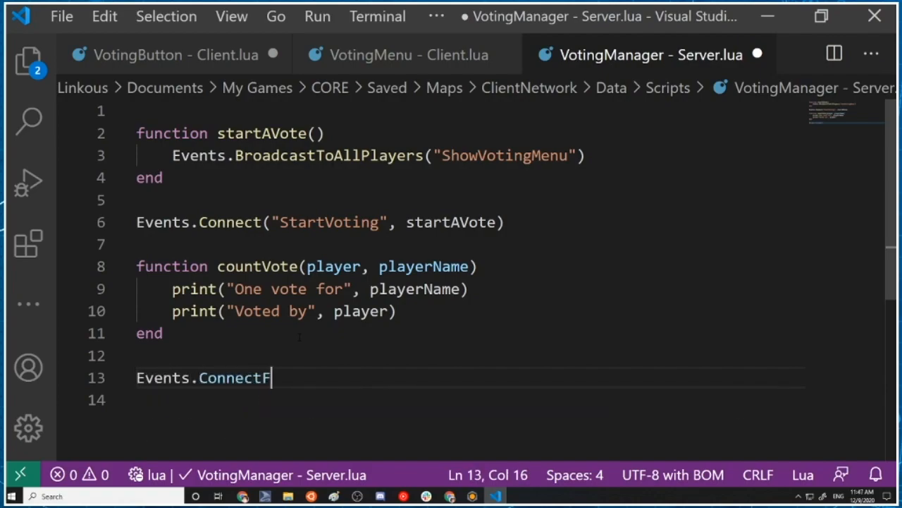
pyautogui.write('orPlayer(countVo')
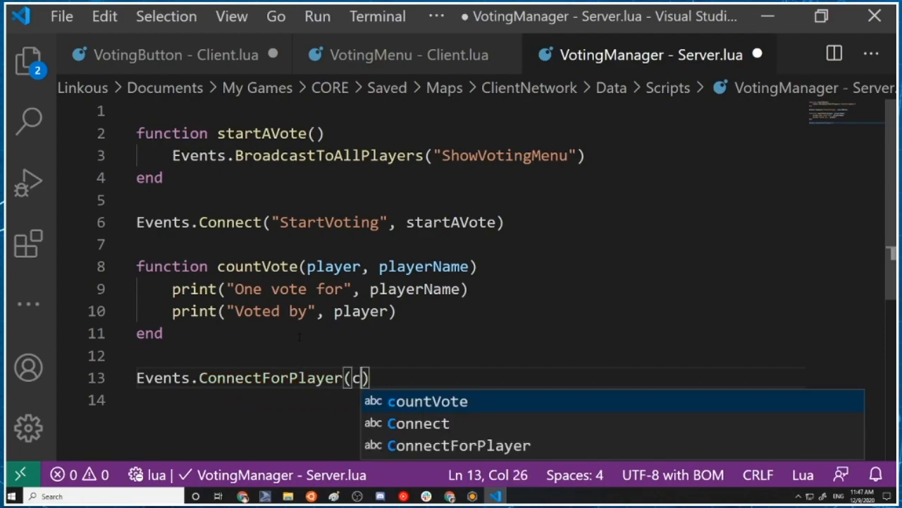
pyautogui.write('te')
# Insert "VoteFor" as the first argument of the ConnectForPlayer call, before countVote, and save the VotingManager server script
pyautogui.press('Left')
pyautogui.press('Left')
pyautogui.press('Left')
pyautogui.press('Left')
pyautogui.press('Left')
pyautogui.press('Left')
pyautogui.press('Left')
pyautogui.press('Left')
pyautogui.press('Left')
pyautogui.press('Left')
pyautogui.press('Left')
pyautogui.press('Left')
pyautogui.press('Left')
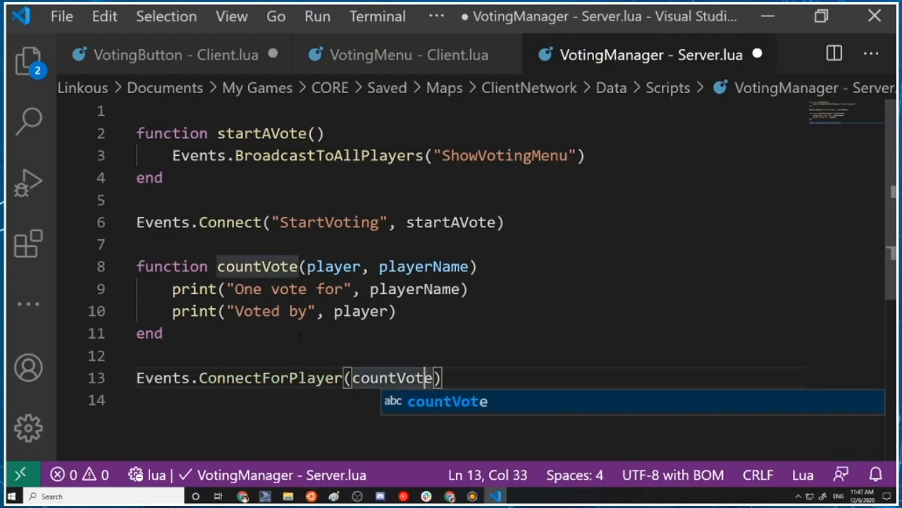
pyautogui.press('Right')
pyautogui.press('Right')
pyautogui.press('Right')
pyautogui.press('Right')
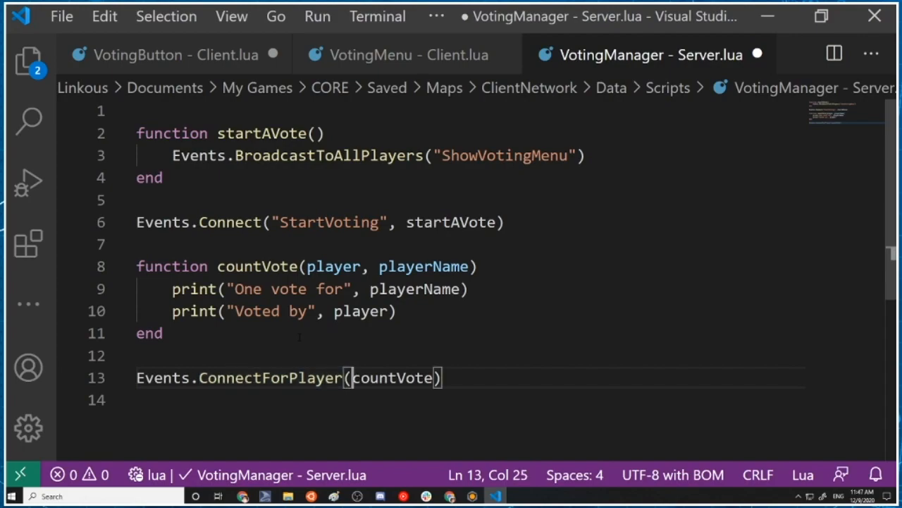
pyautogui.write('"VoteFor",')
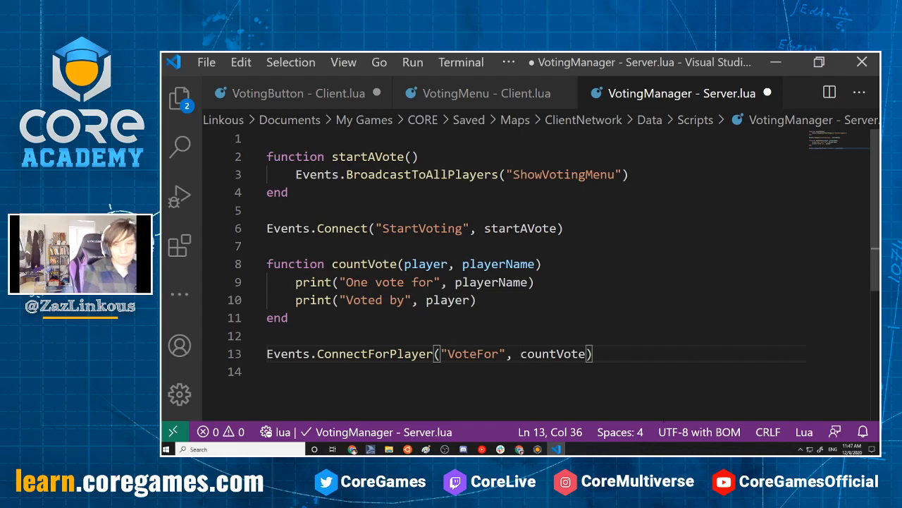
pyautogui.hotkey('ctrl', 's')
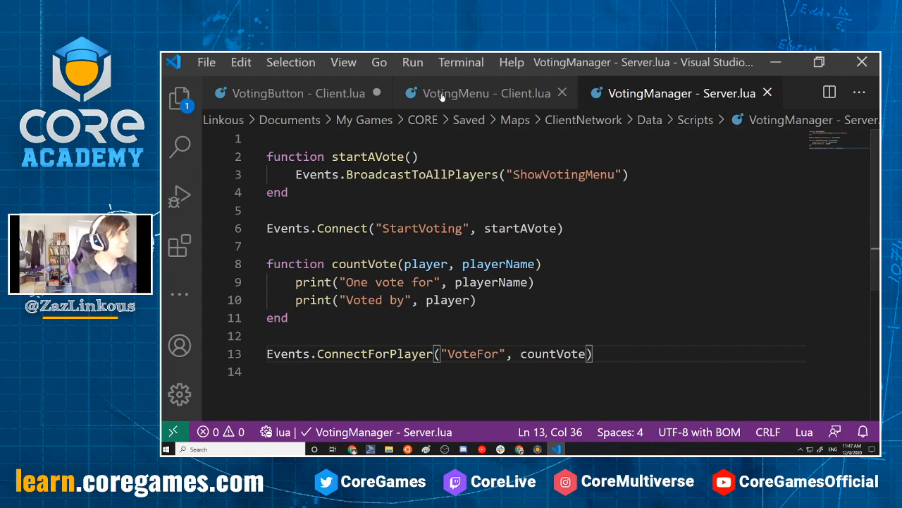
# Look over the VotingMenu and VotingButton client scripts and return to the VotingManager server script
pyautogui.click(482, 93)
pyautogui.click(338, 93)
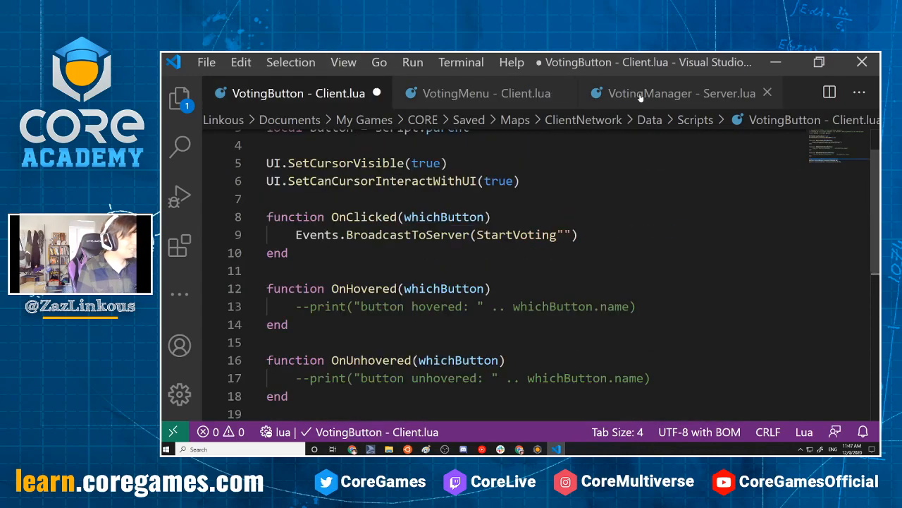
pyautogui.click(635, 93)
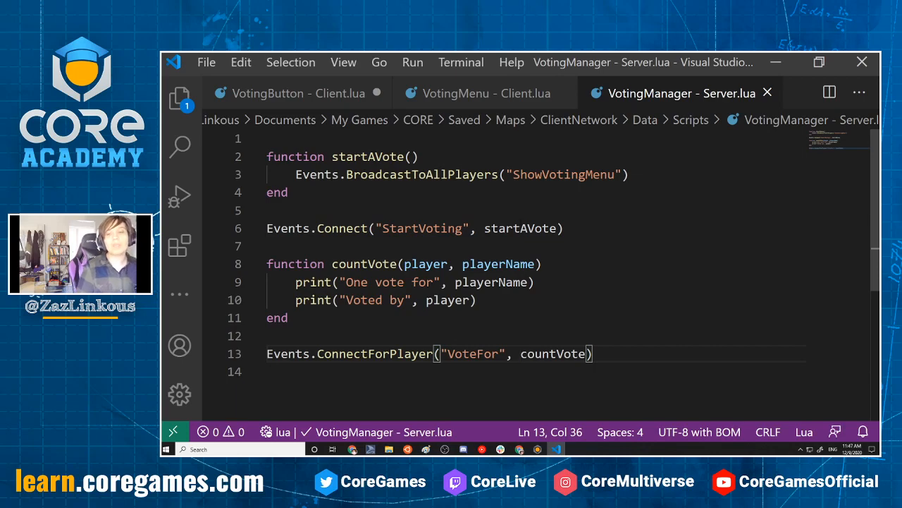
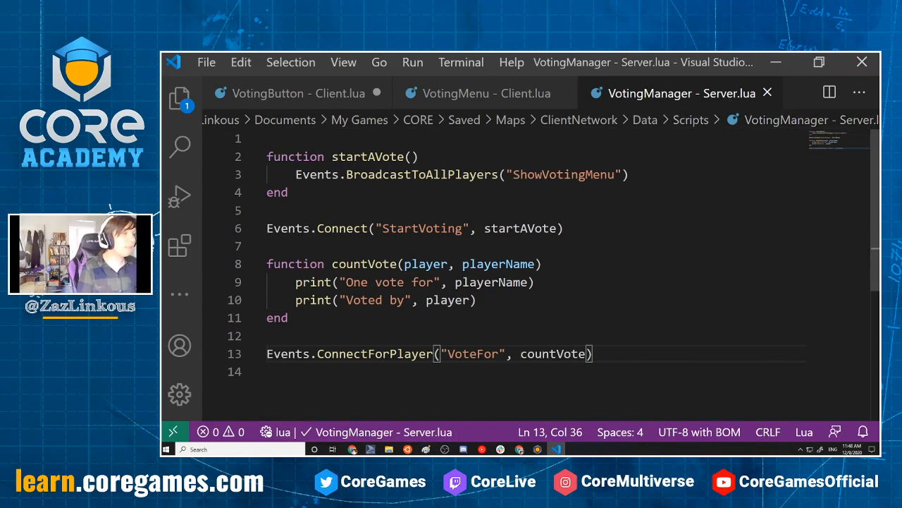
# Switch from the VotingManager script to Core and turn off multiplayer preview mode
pyautogui.moveTo(266, 353); pyautogui.dragTo(428, 353)
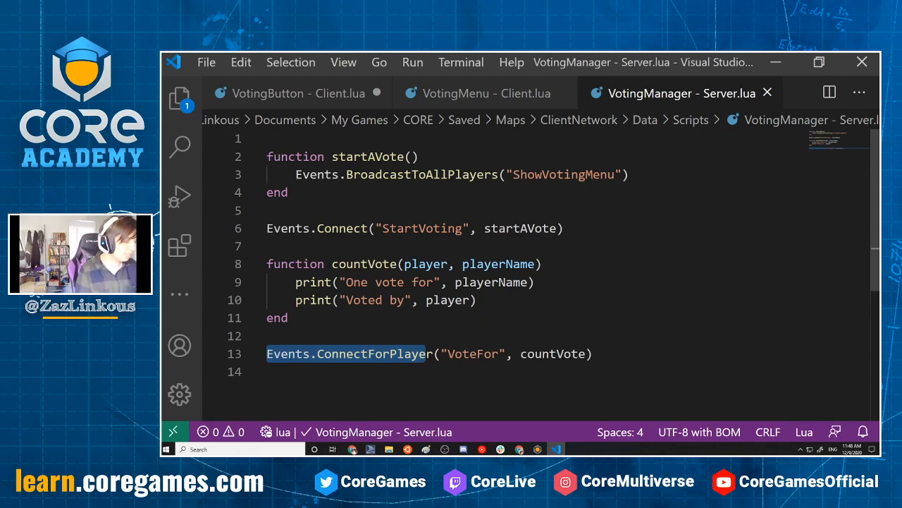
pyautogui.click(775, 62)
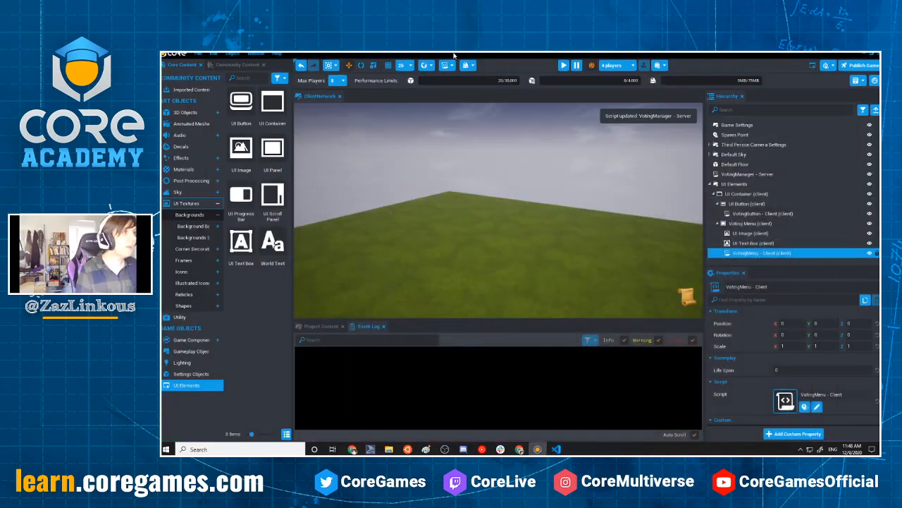
pyautogui.click(613, 66)
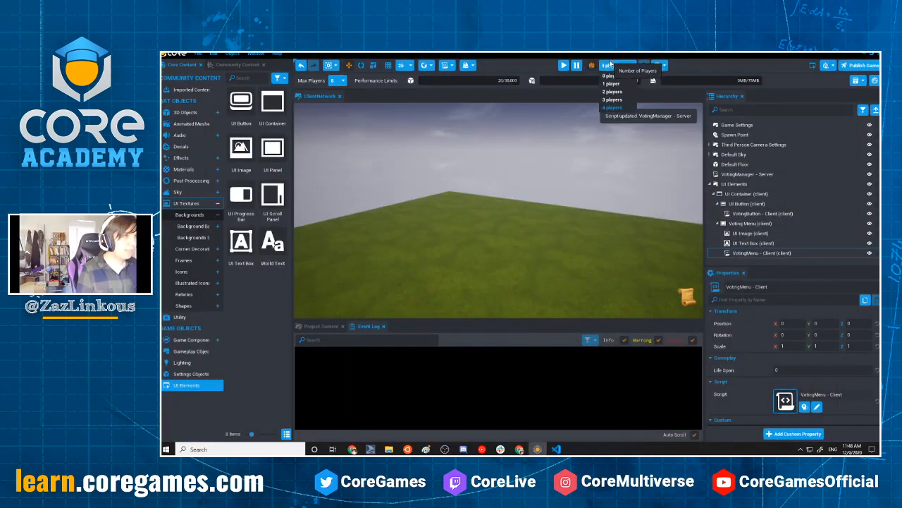
pyautogui.click(614, 65)
pyautogui.click(591, 65)
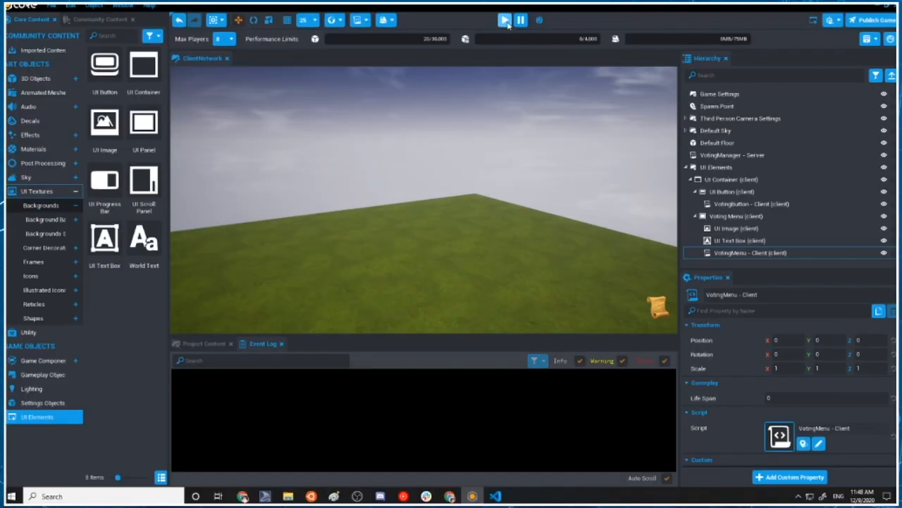
# Run a single-player preview, vote for the listed player in the voting menu, and stop the preview
pyautogui.click(564, 66)
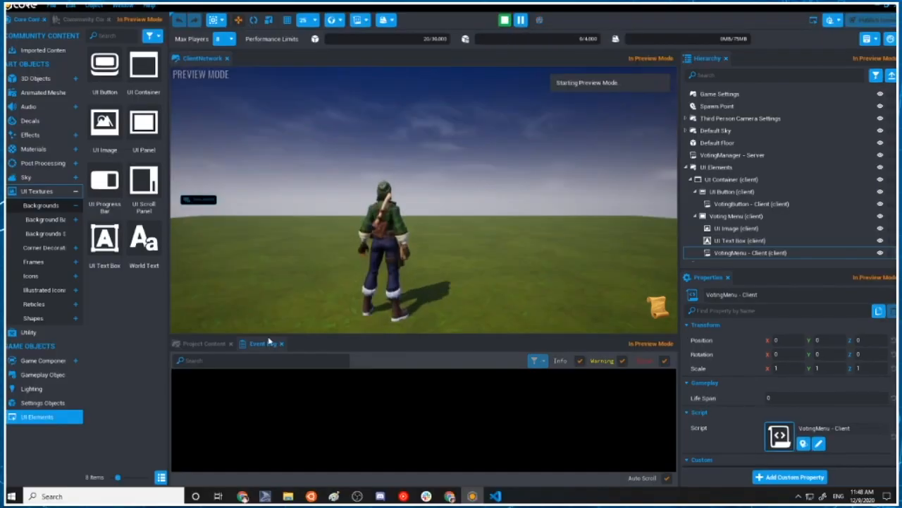
pyautogui.click(423, 122)
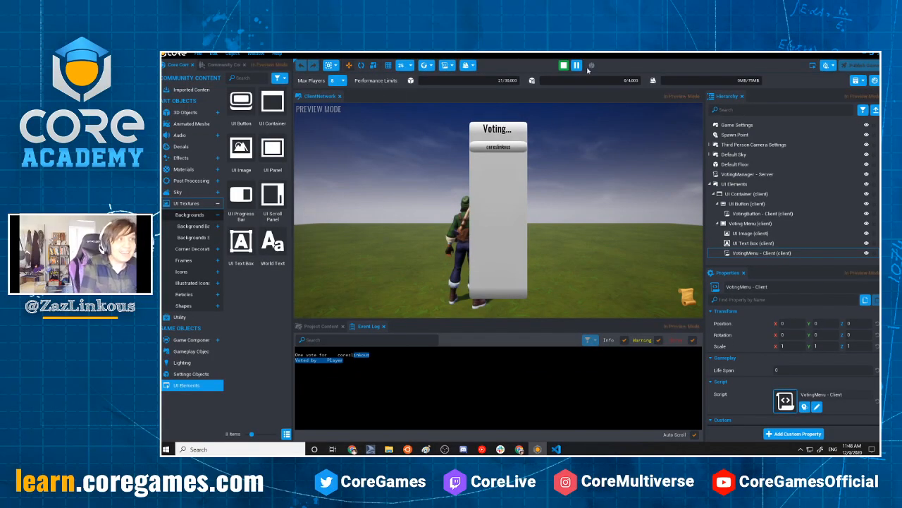
pyautogui.click(563, 65)
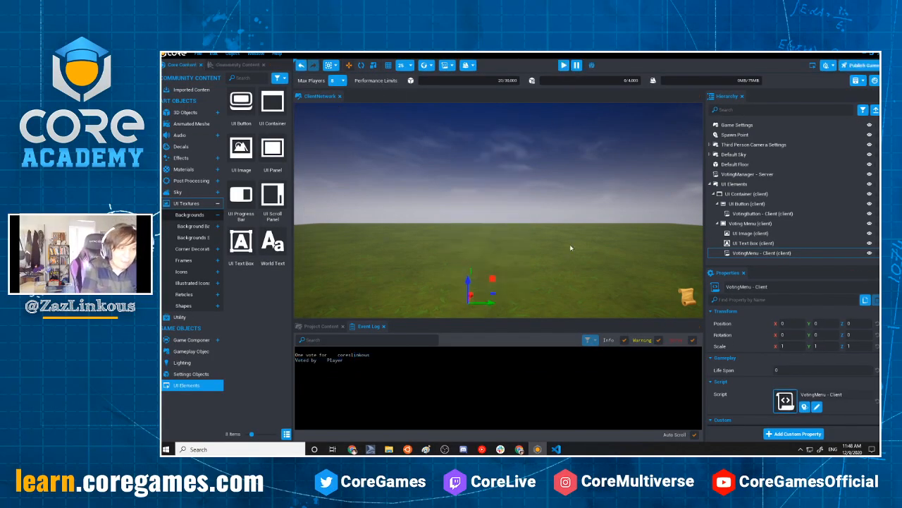
# Change player to player.name in countVote's "Voted by" print line and save the VotingManager server script
pyautogui.click(557, 449)
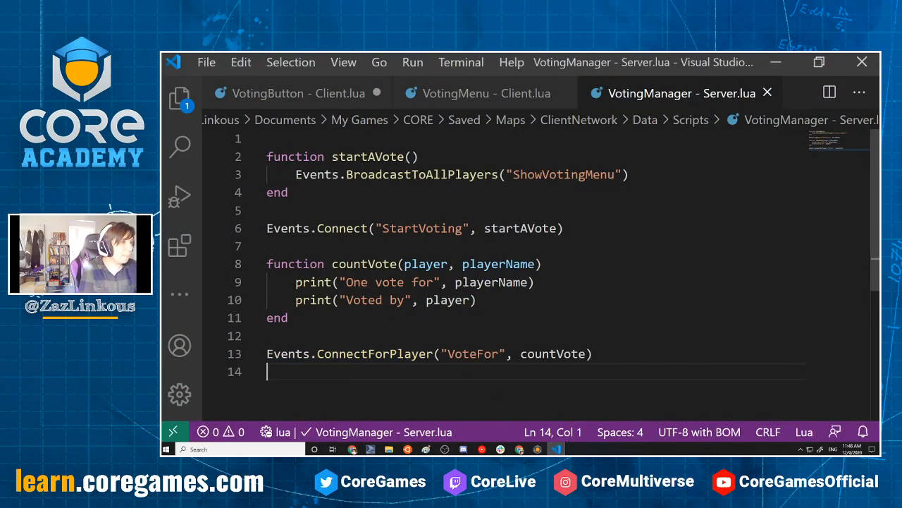
pyautogui.click(469, 299)
pyautogui.write('.name')
pyautogui.hotkey('ctrl', 's')
# Return to Core, start another single-player preview, and vote for the listed player
pyautogui.click(776, 62)
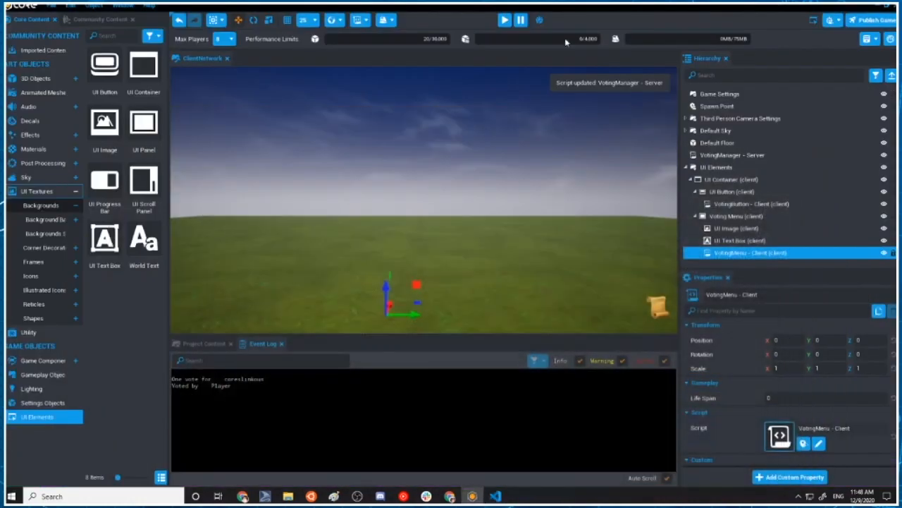
pyautogui.click(505, 21)
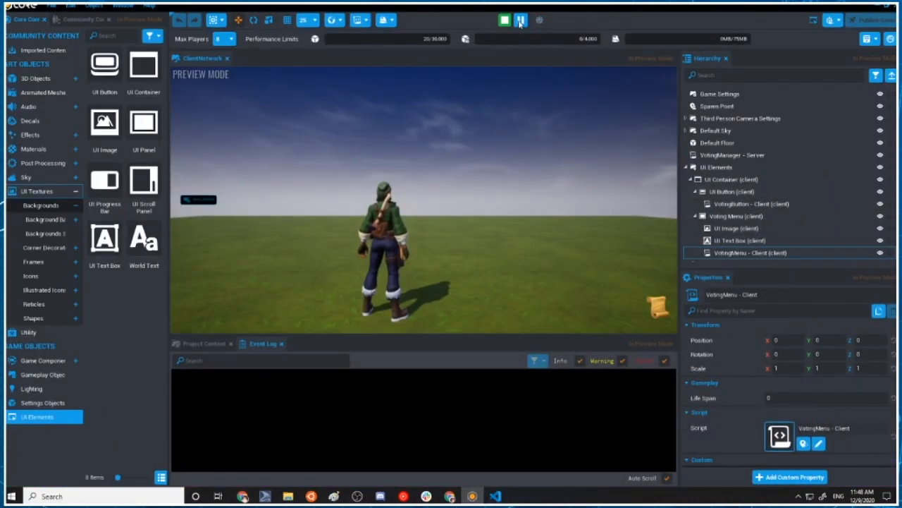
pyautogui.click(439, 122)
# Capture a screenshot of the Event Log region, examine the vote output enlarged, and close the image viewer
pyautogui.press('ctrl+Print')
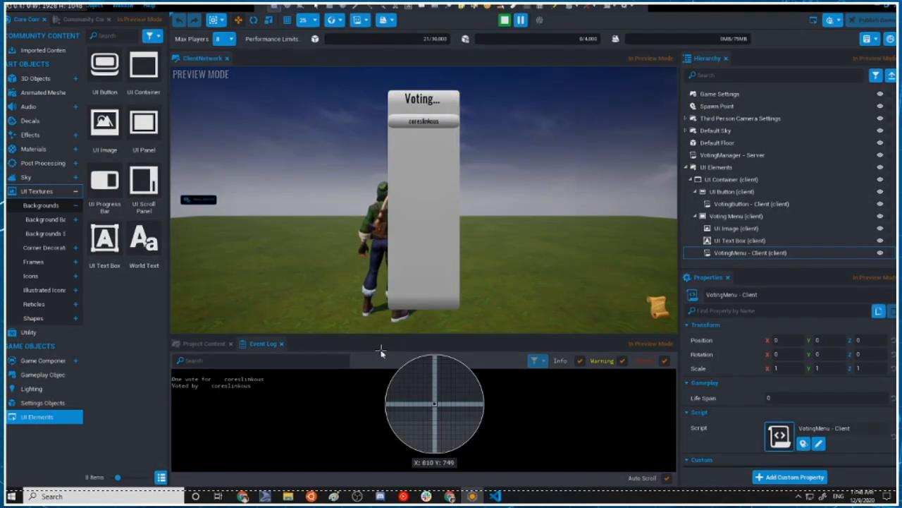
pyautogui.moveTo(172, 329); pyautogui.dragTo(303, 413)
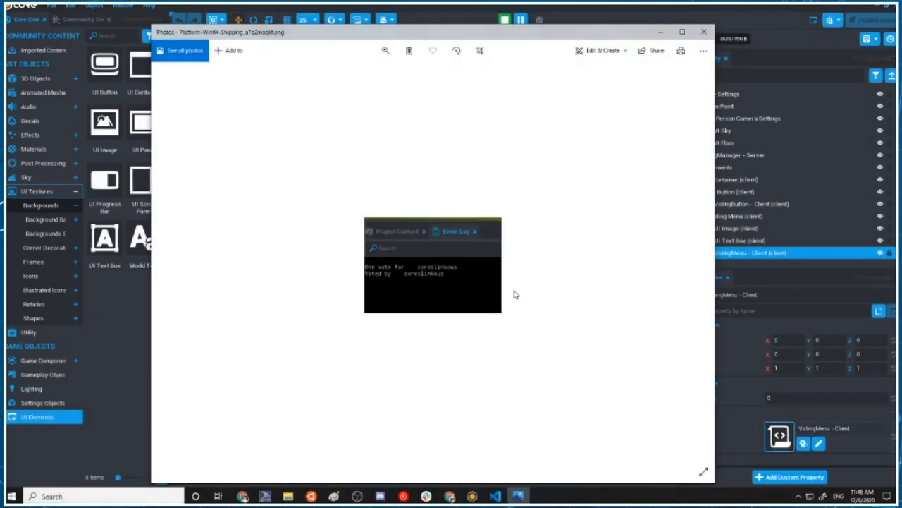
pyautogui.scroll(5, 442, 295)
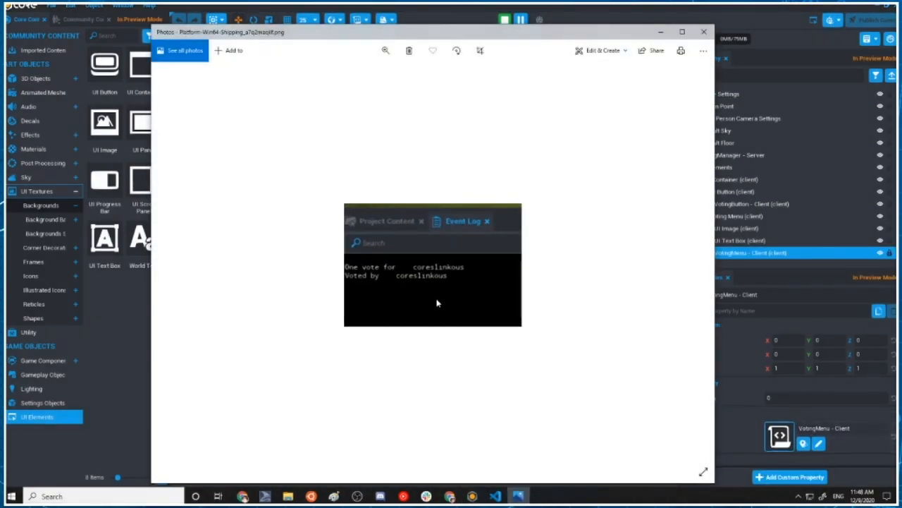
pyautogui.scroll(-5, 406, 308)
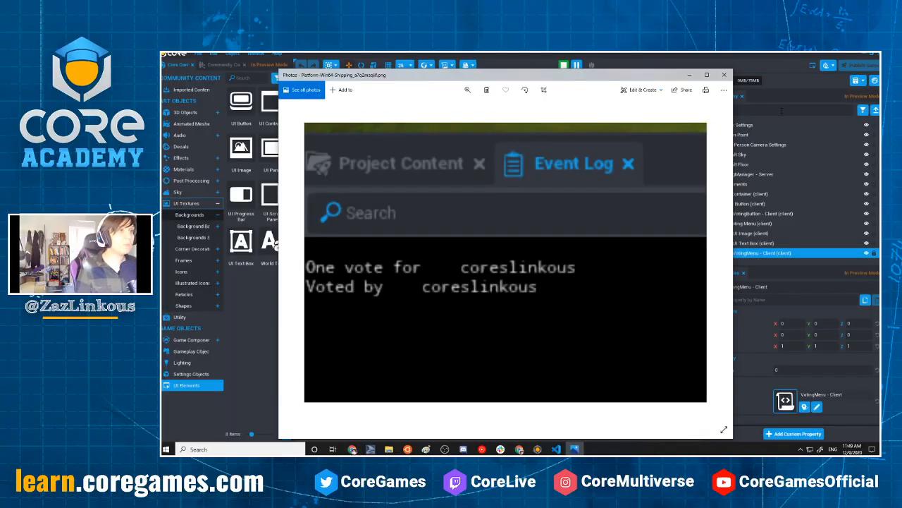
pyautogui.click(723, 77)
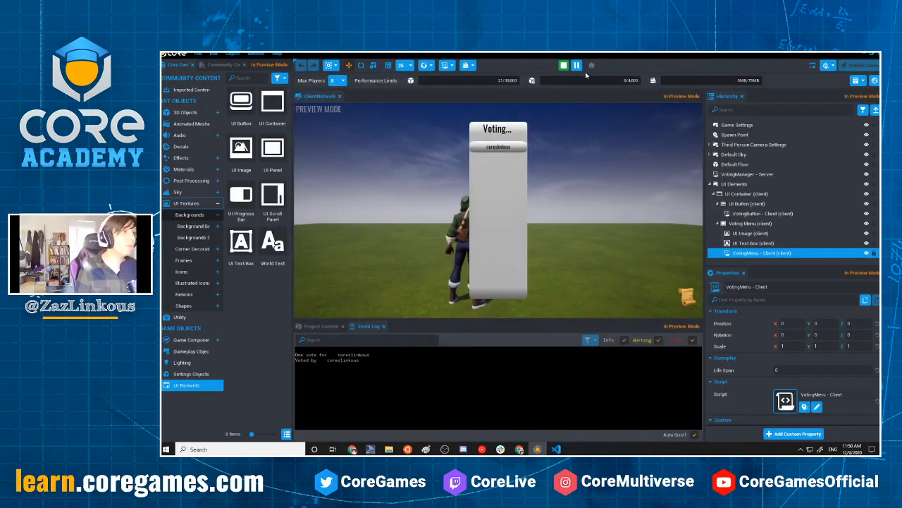
# Stop the preview, turn multiplayer preview mode back on, and start a four-player preview
pyautogui.click(564, 65)
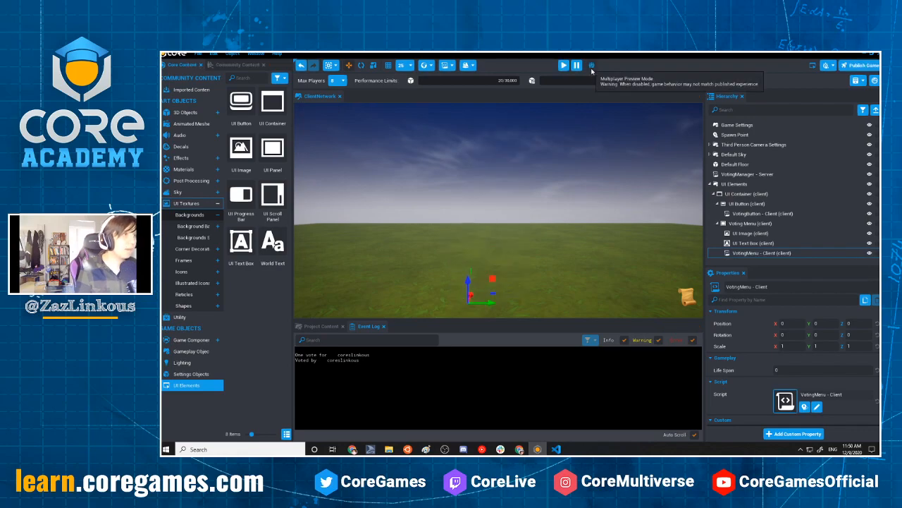
pyautogui.click(592, 65)
pyautogui.click(562, 65)
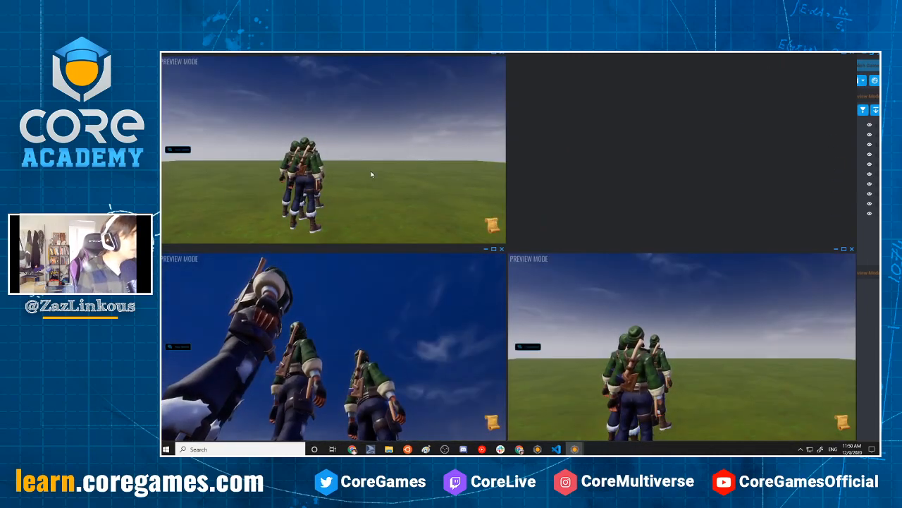
# Change the bots' characters in their preview windows, picking the green armored character for Bot4
pyautogui.press('t')
pyautogui.scroll(-2, 339, 167)
pyautogui.press('t')
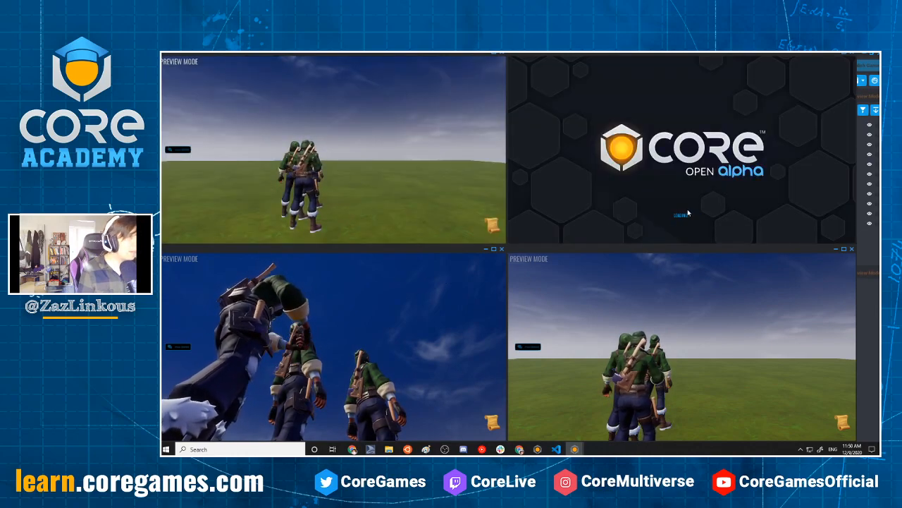
pyautogui.click(685, 342)
pyautogui.press('t')
pyautogui.scroll(-1, 684, 344)
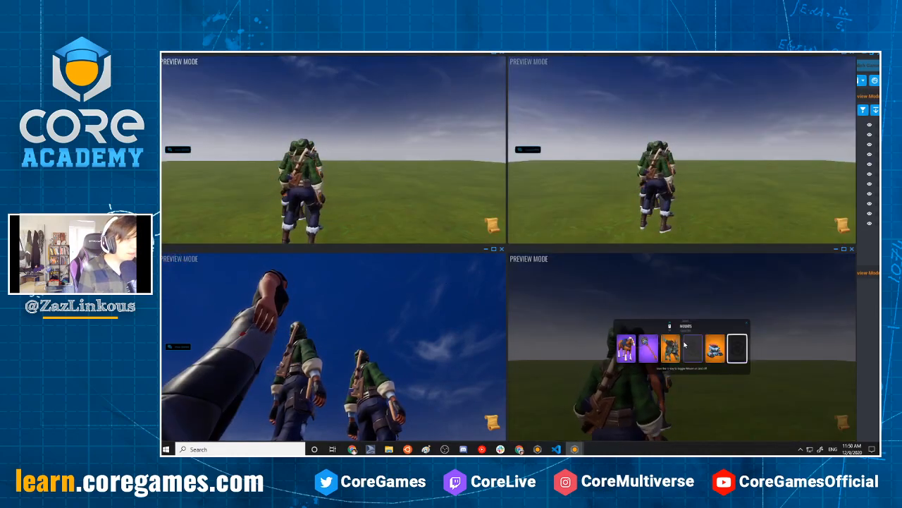
pyautogui.scroll(-1, 685, 344)
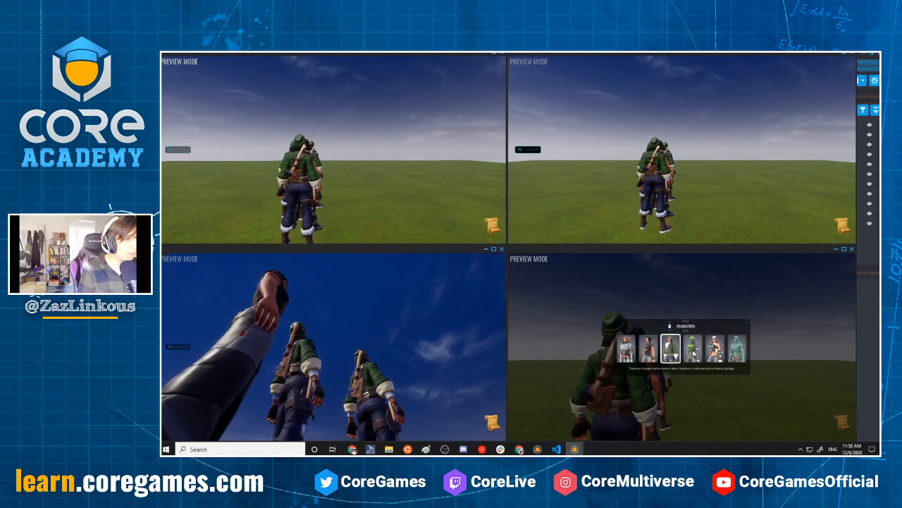
pyautogui.click(692, 349)
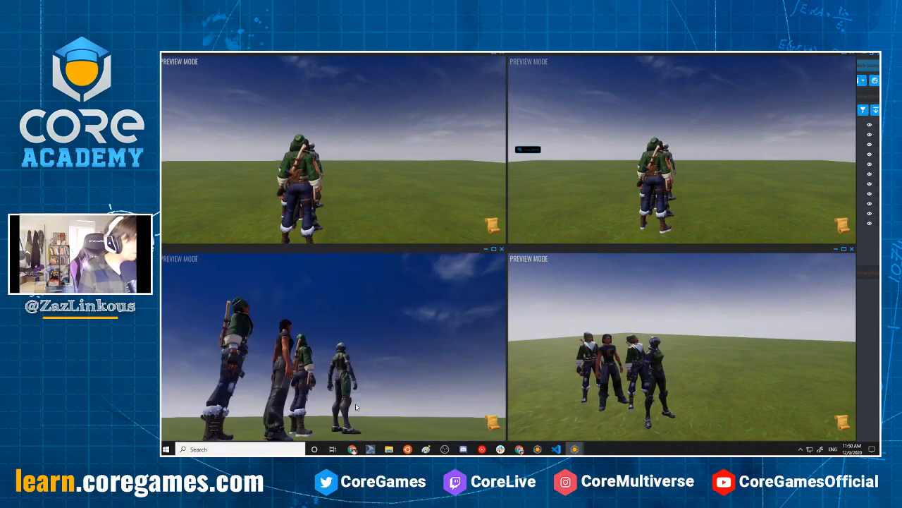
# Pick a different character for another bot and turn the preview cameras to show the whole group
pyautogui.press('t')
pyautogui.scroll(-1, 346, 360)
pyautogui.scroll(-1, 346, 360)
pyautogui.click(366, 354)
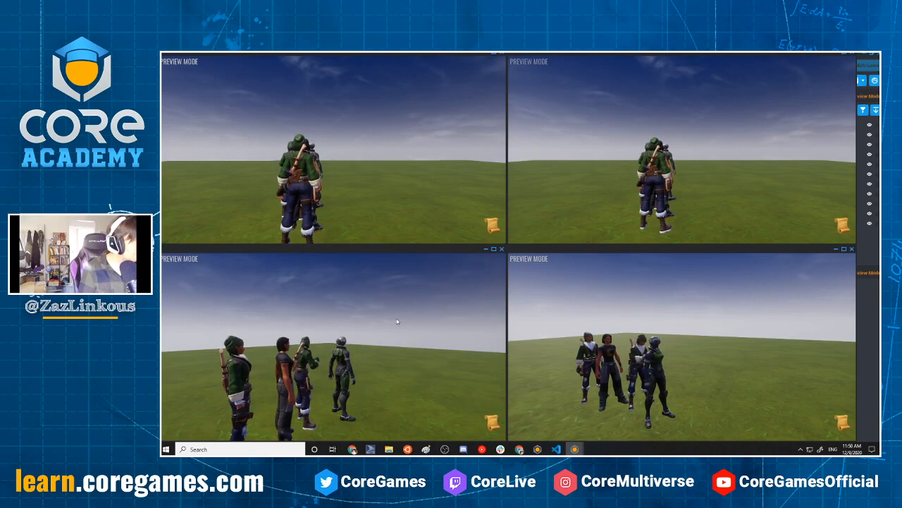
pyautogui.moveTo(401, 158); pyautogui.dragTo(308, 222)
pyautogui.moveTo(374, 400); pyautogui.dragTo(365, 396)
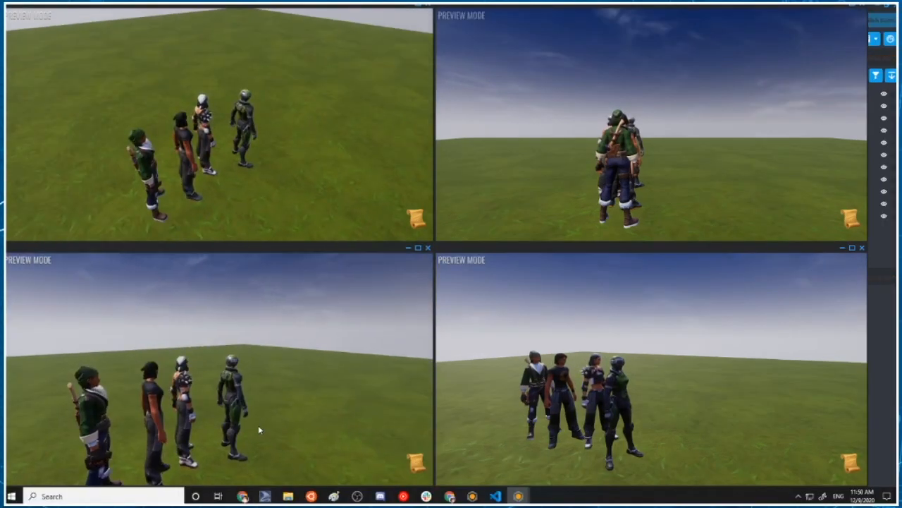
pyautogui.moveTo(259, 430); pyautogui.dragTo(288, 423)
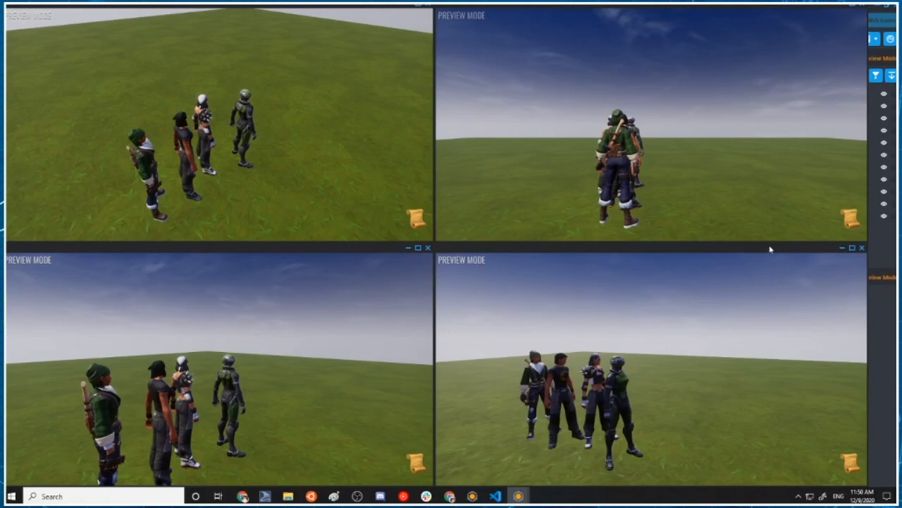
# Start a vote from Bot4's maximized preview window and restore the window to its smaller size
pyautogui.click(855, 248)
pyautogui.press('t')
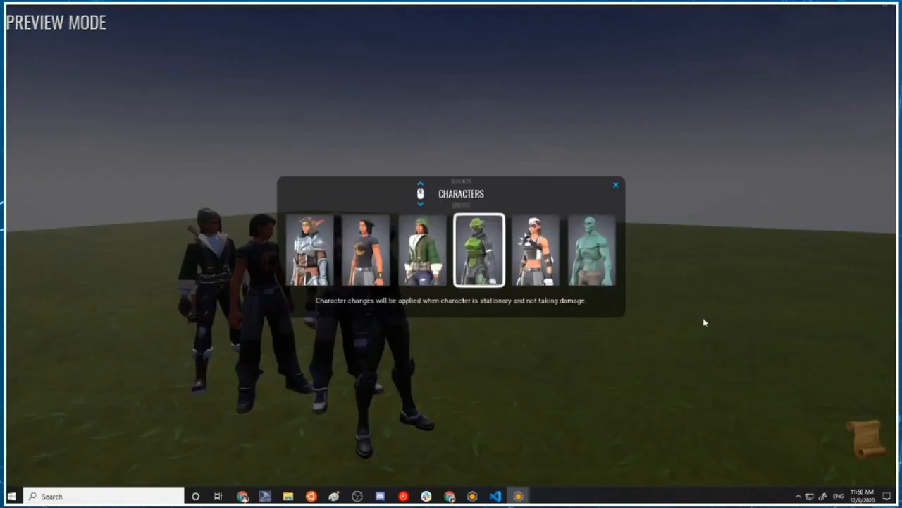
pyautogui.scroll(-1, 635, 219)
pyautogui.click(615, 187)
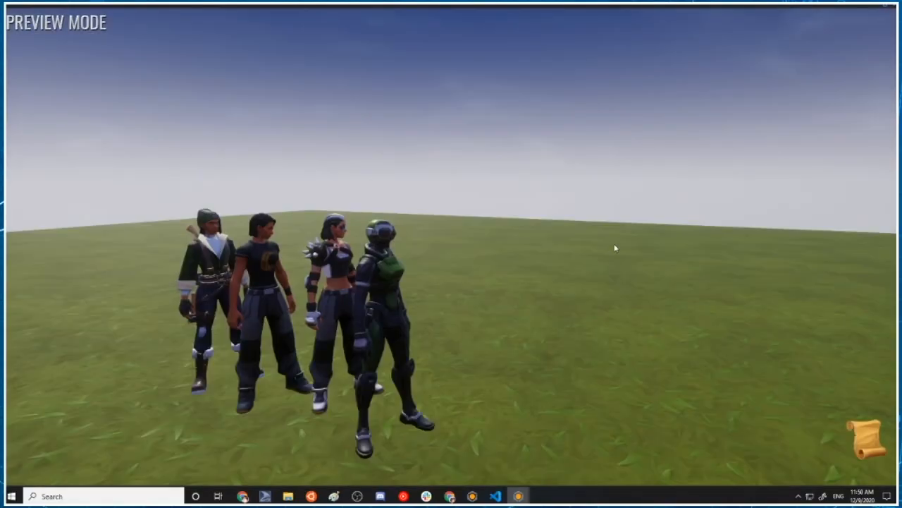
pyautogui.press('w')
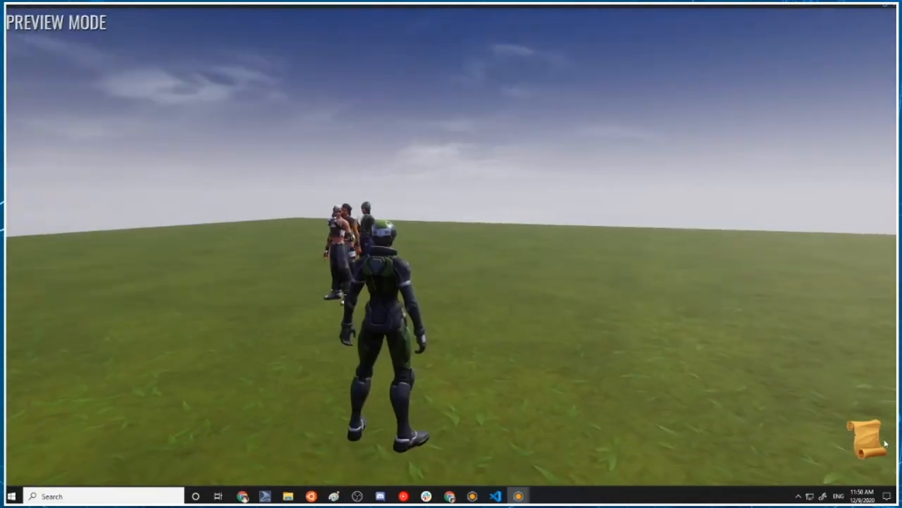
pyautogui.click(881, 441)
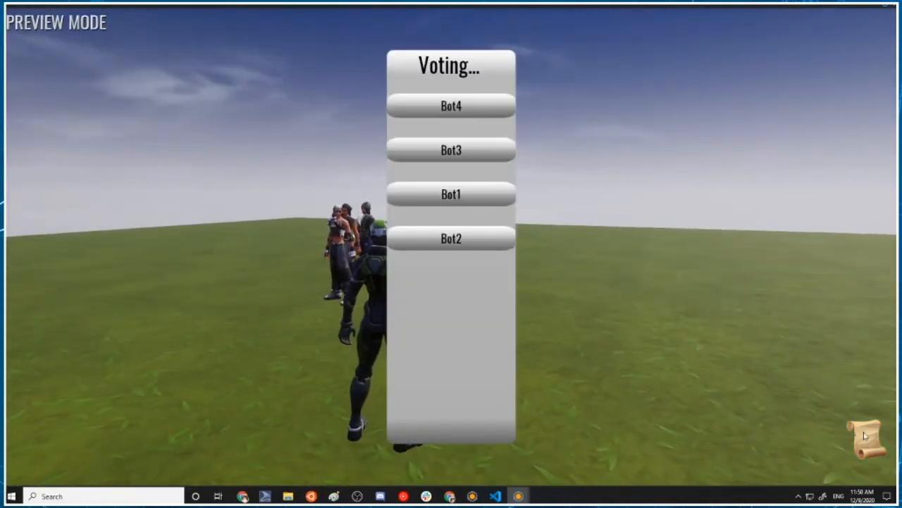
pyautogui.click(889, 6)
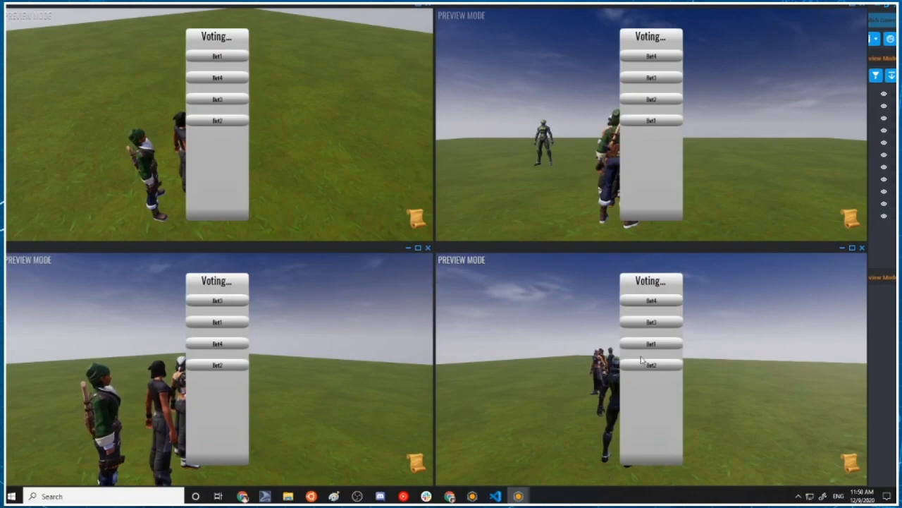
# Bring the main editor forward, open Bot2's preview window over it, and vote for Bot1 several times
pyautogui.click(527, 341)
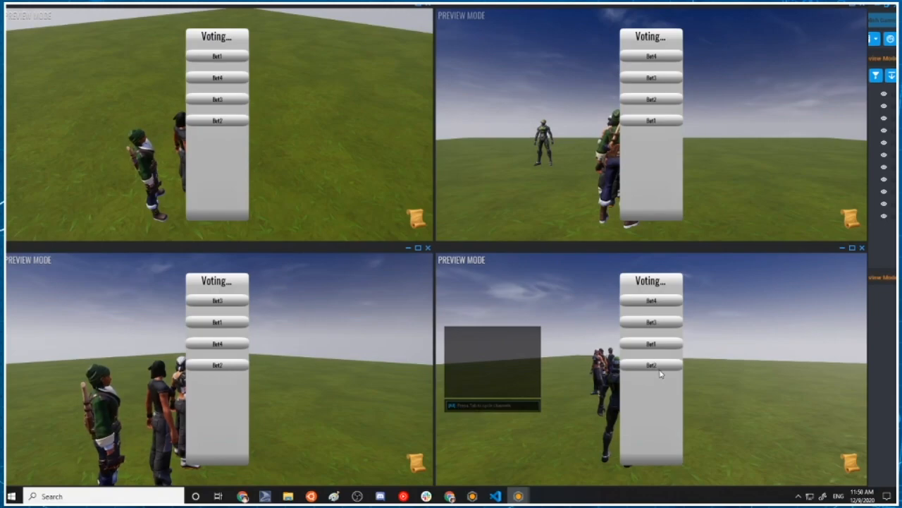
pyautogui.click(883, 345)
pyautogui.moveTo(520, 495)
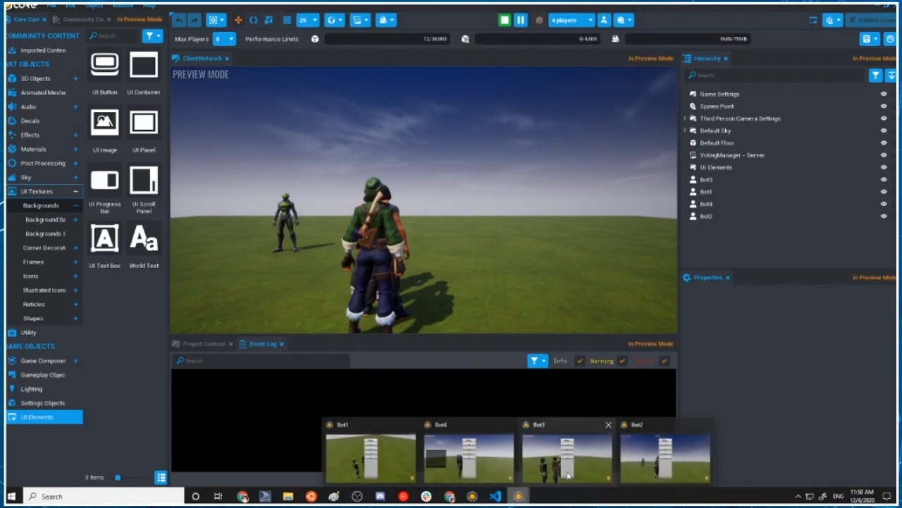
pyautogui.click(667, 452)
pyautogui.click(650, 121)
pyautogui.click(650, 121)
pyautogui.click(650, 121)
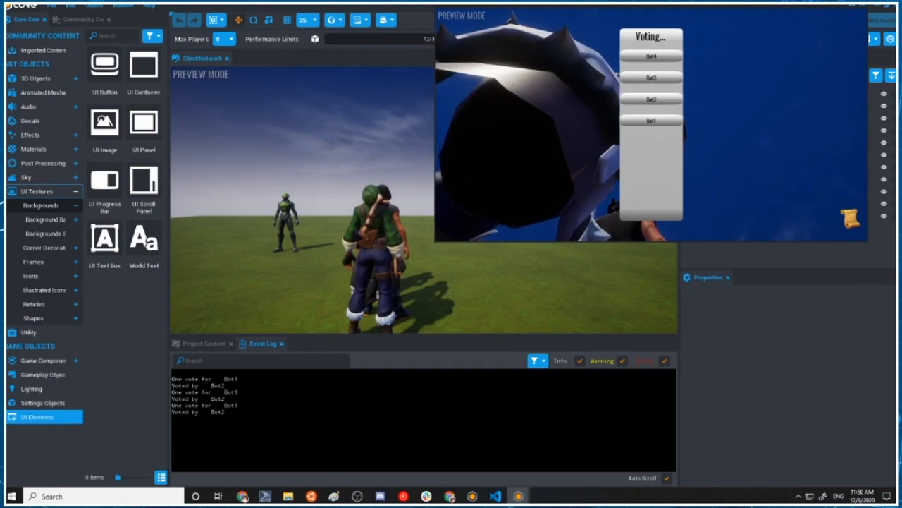
pyautogui.click(651, 120)
pyautogui.click(652, 121)
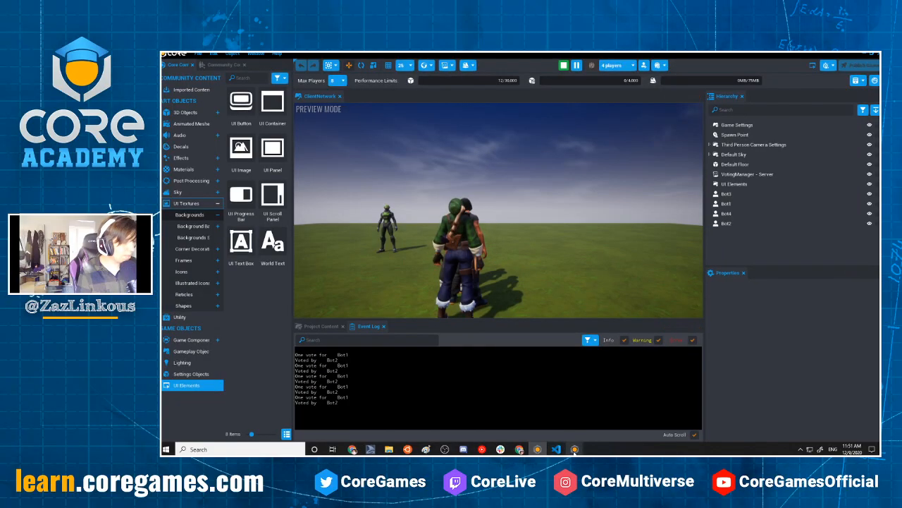
# Vote for Bot4 several times from Bot3's preview window and stop the multiplayer preview
pyautogui.click(517, 498)
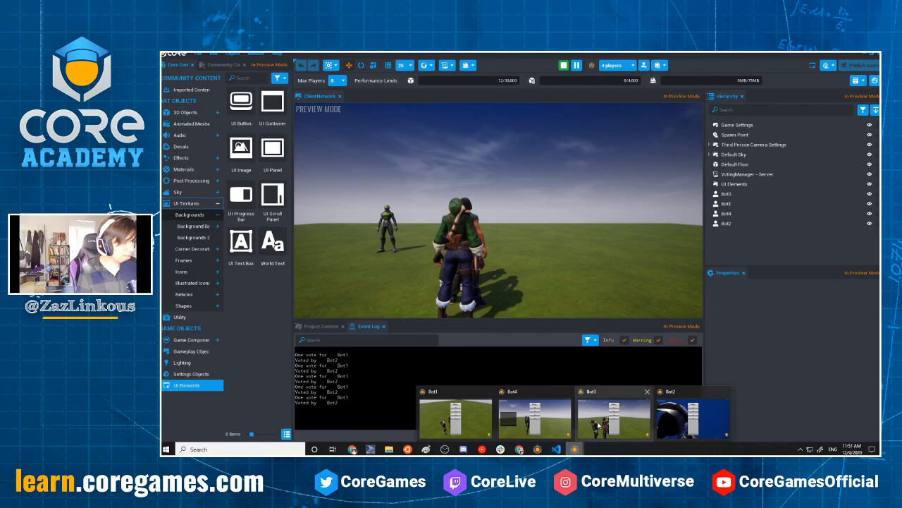
pyautogui.click(613, 418)
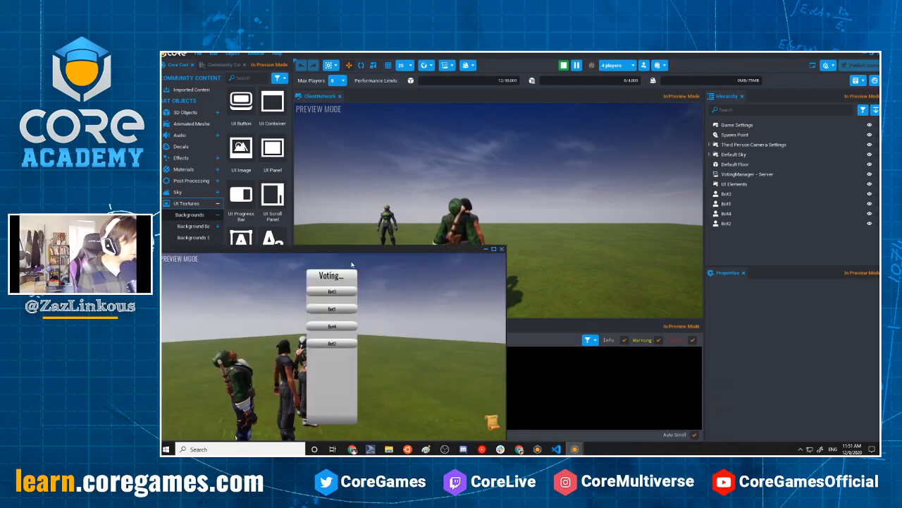
pyautogui.moveTo(371, 250)
pyautogui.mouseDown()
pyautogui.moveTo(379, 239)
pyautogui.moveTo(366, 252)
pyautogui.mouseUp()
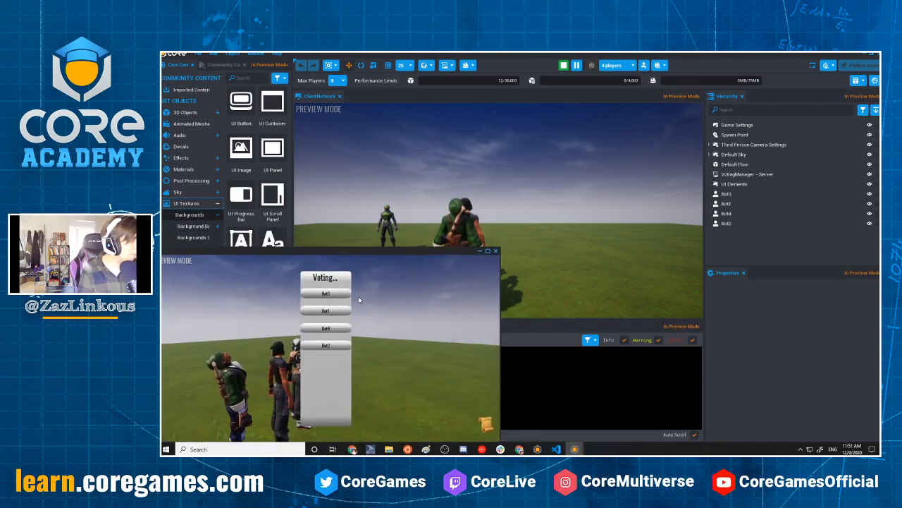
pyautogui.click(325, 328)
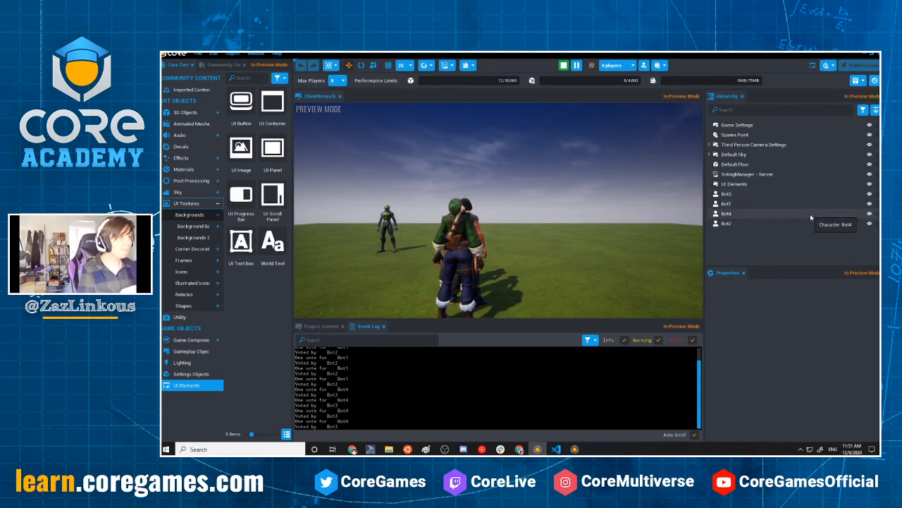
pyautogui.click(564, 66)
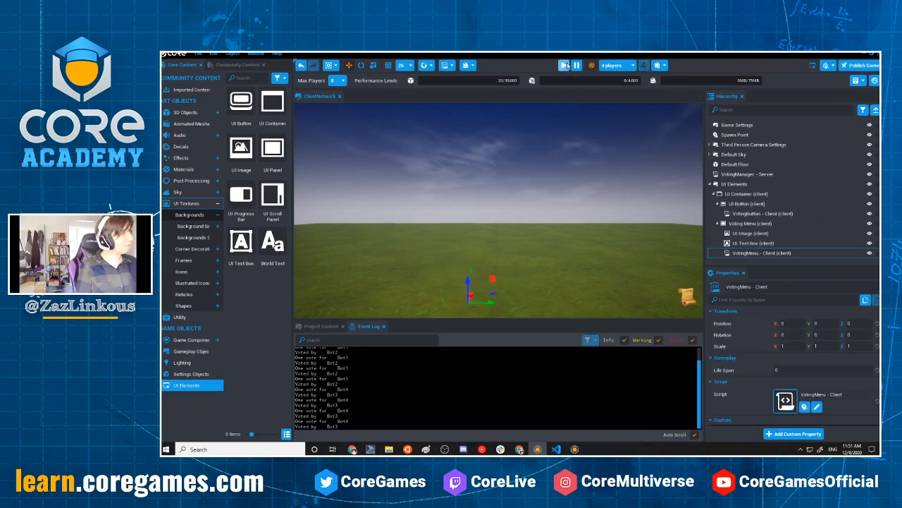
# Switch to Visual Studio Code and review the countVote function in VotingManager - Server.lua
pyautogui.hotkey('alt', 'Tab')
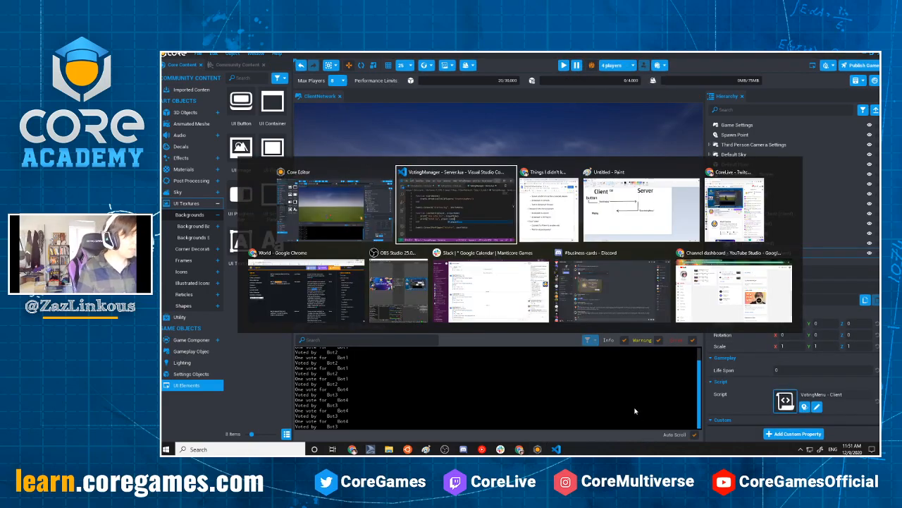
pyautogui.scroll(-3, 634, 411)
pyautogui.scroll(3, 635, 411)
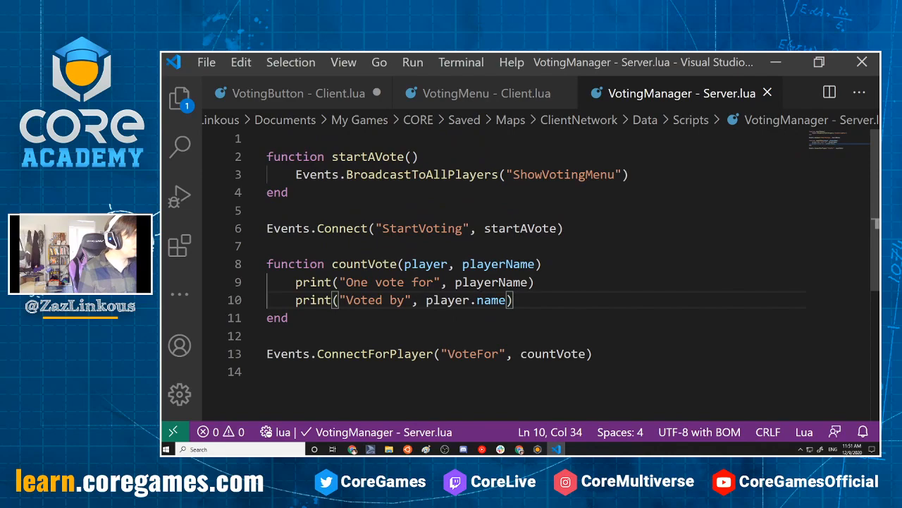
pyautogui.click(289, 318)
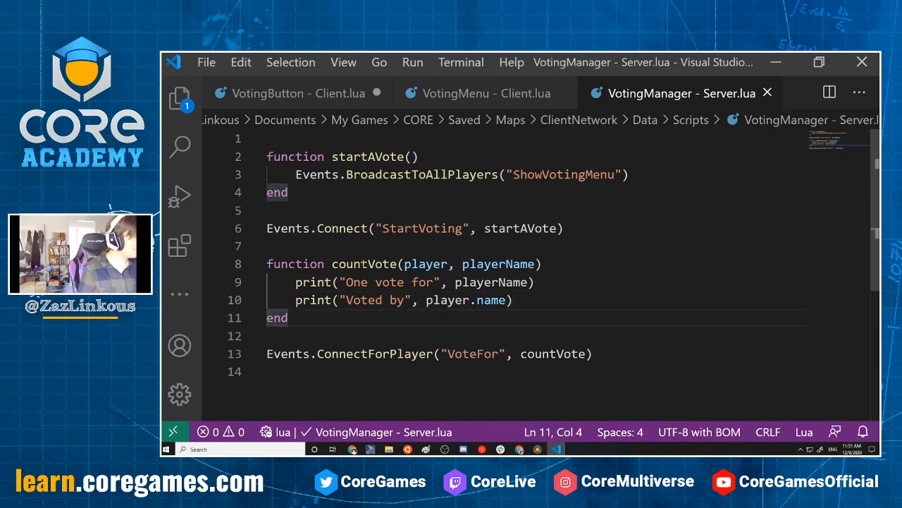
pyautogui.moveTo(368, 263); pyautogui.dragTo(332, 264)
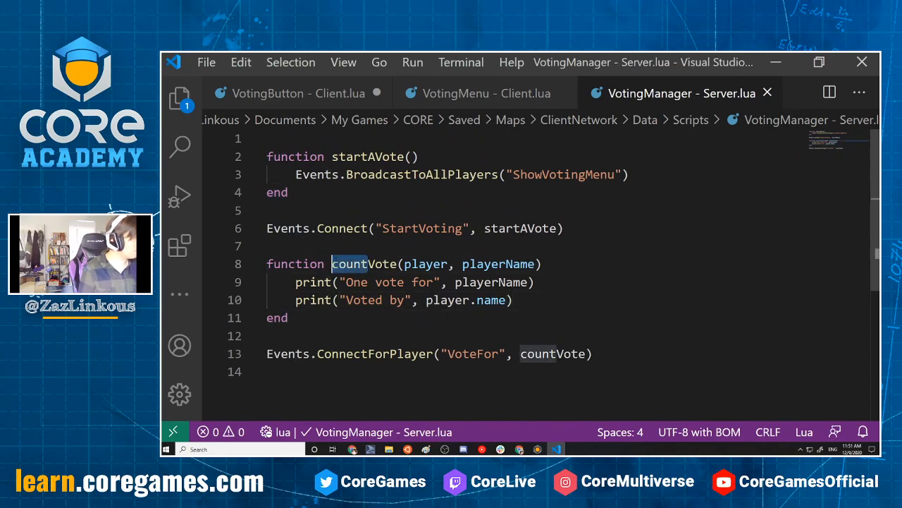
pyautogui.click(537, 319)
pyautogui.moveTo(514, 300)
pyautogui.mouseDown()
pyautogui.moveTo(267, 282)
pyautogui.moveTo(345, 300)
pyautogui.moveTo(517, 300)
pyautogui.mouseUp()
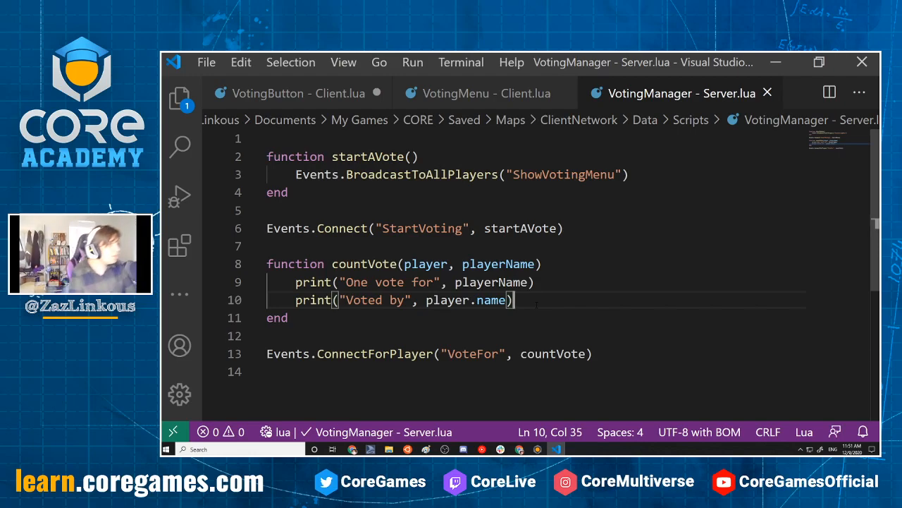
# Declare an empty local table named votesTable on the first line of the server script
pyautogui.click(350, 135)
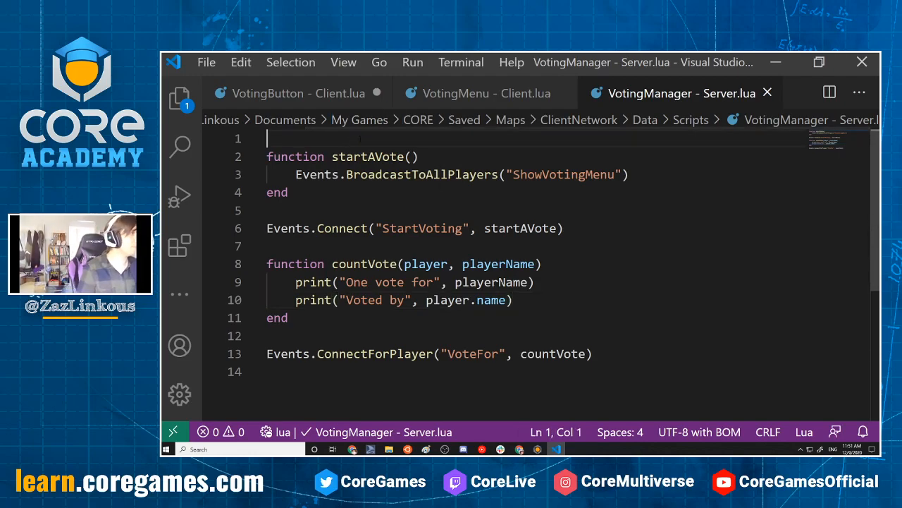
pyautogui.press('Return')
pyautogui.press('Return')
pyautogui.click(387, 143)
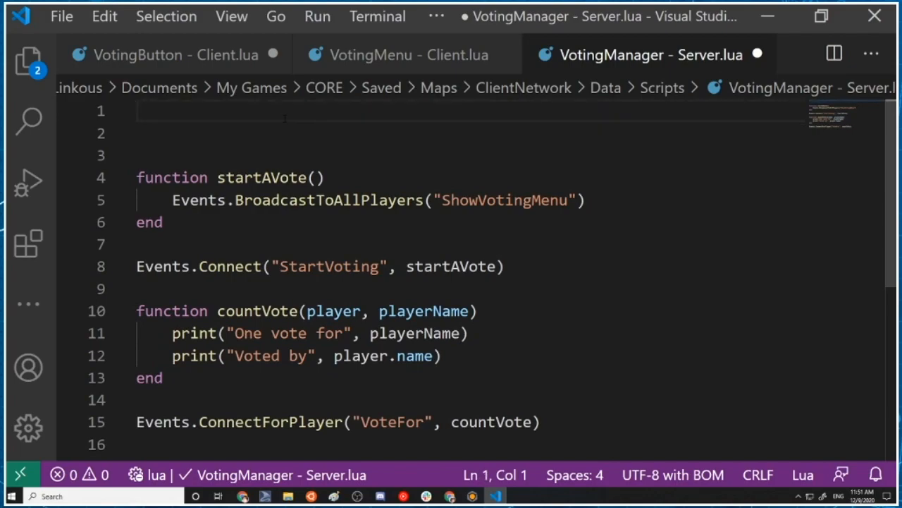
pyautogui.write('local votesTable = {{}')
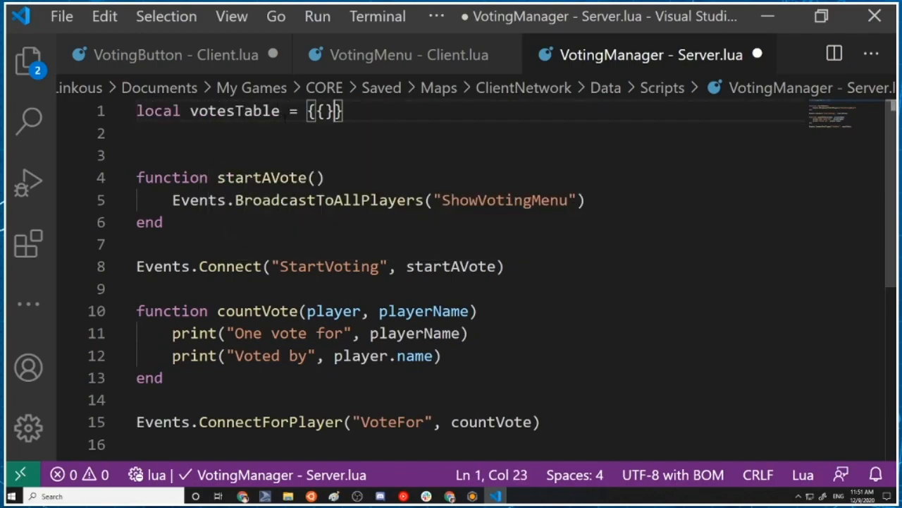
pyautogui.press('BackSpace')
pyautogui.press('BackSpace')
pyautogui.write('}')
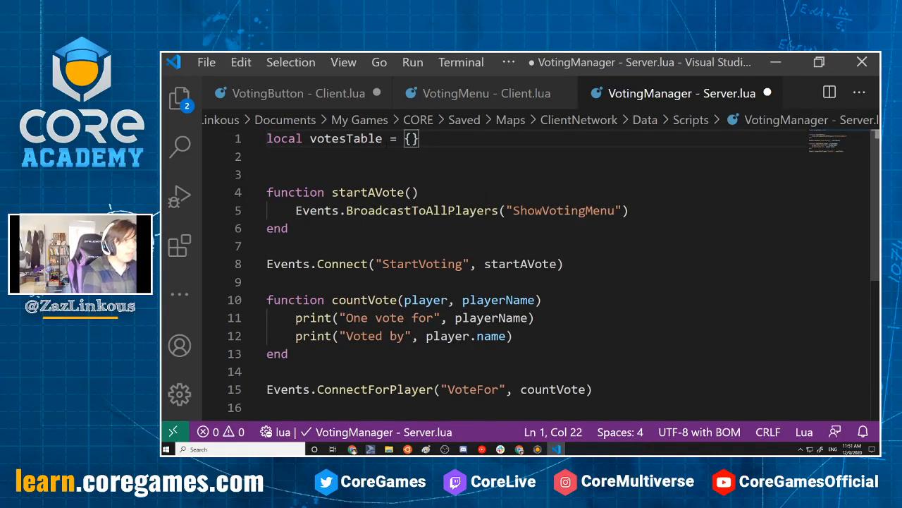
# Below the print lines in countVote, open the condition "if not votes[playerName] then"
pyautogui.click(268, 371)
pyautogui.scroll(-2, 505, 275)
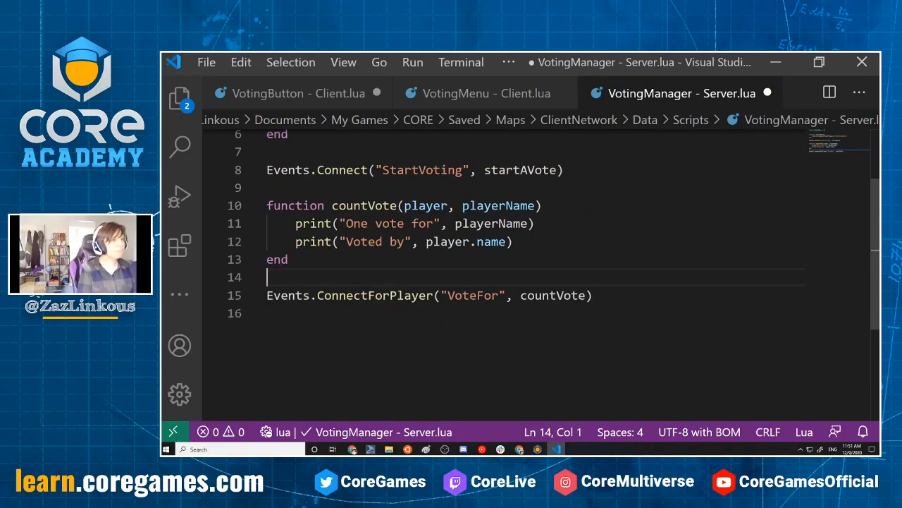
pyautogui.scroll(2, 505, 275)
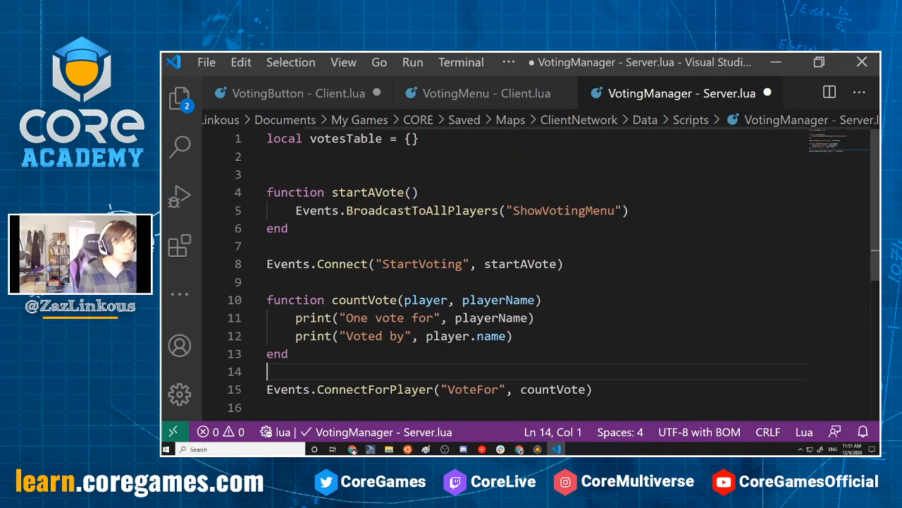
pyautogui.click(564, 352)
pyautogui.click(568, 332)
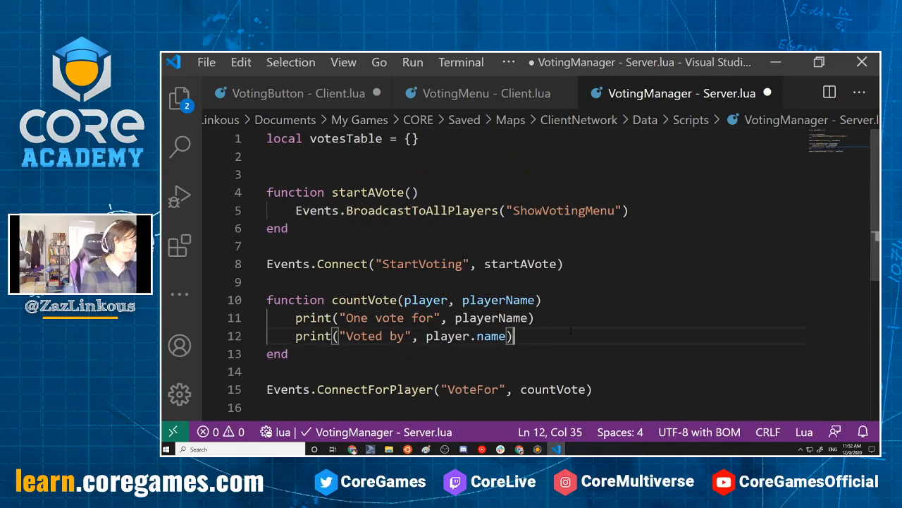
pyautogui.press('Return')
pyautogui.write('of')
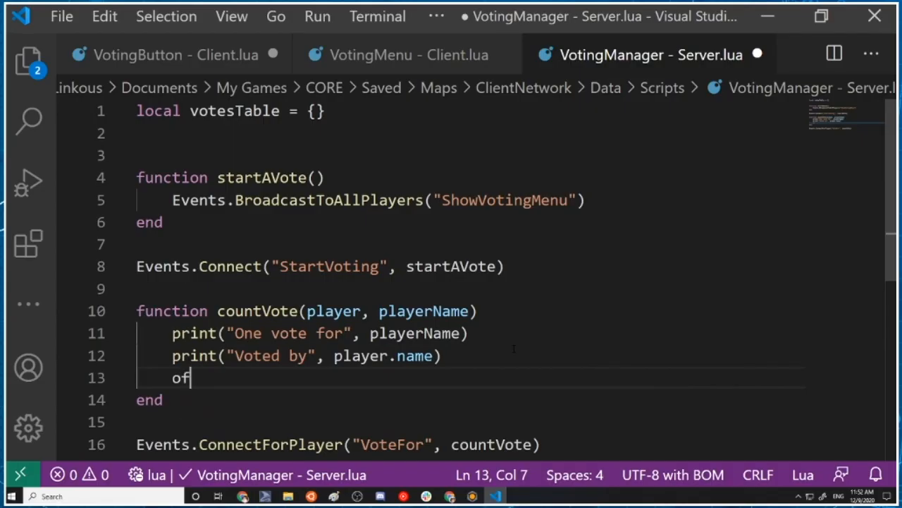
pyautogui.press('BackSpace')
pyautogui.press('BackSpace')
pyautogui.write('iof')
pyautogui.press('BackSpace')
pyautogui.press('BackSpace')
pyautogui.write('f not ')
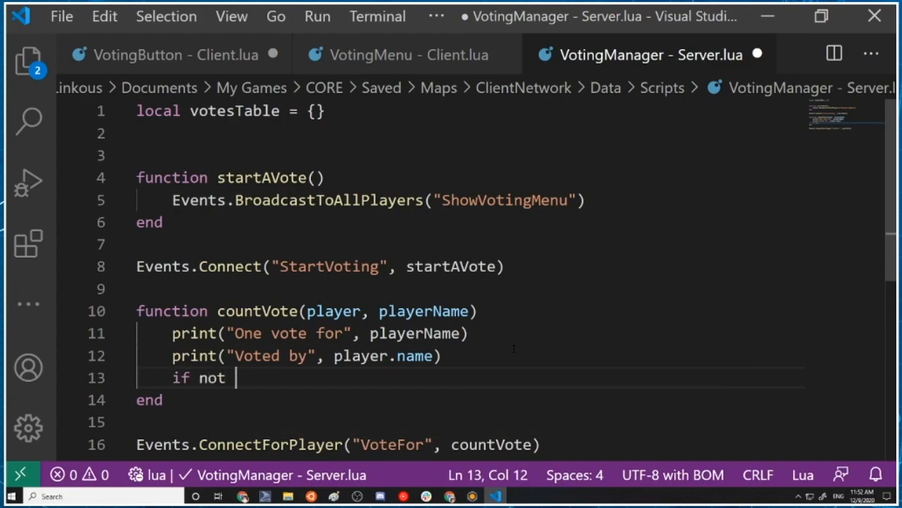
pyautogui.write('votes[')
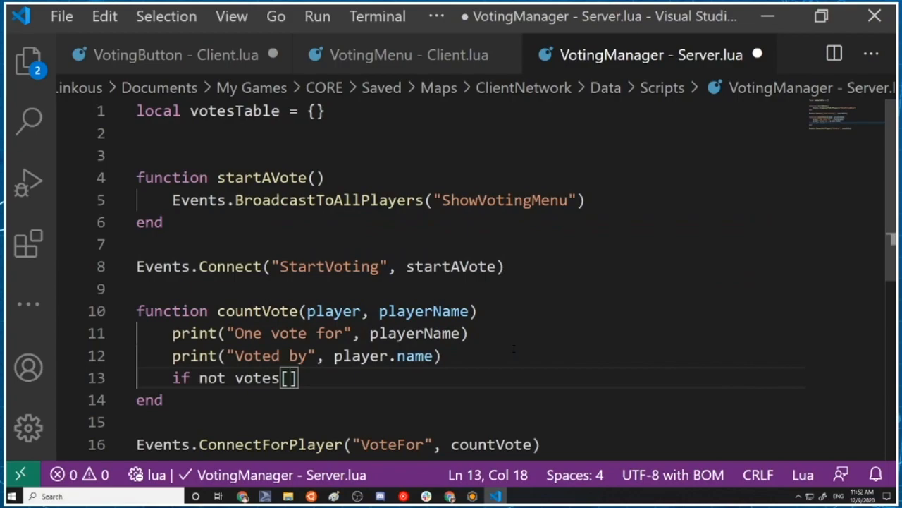
pyautogui.write('playerName')
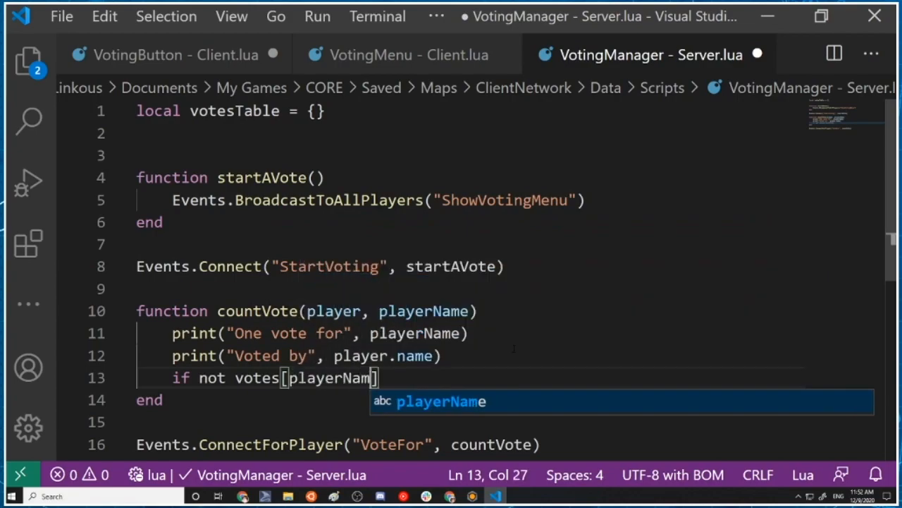
pyautogui.write('] then')
pyautogui.press('Return')
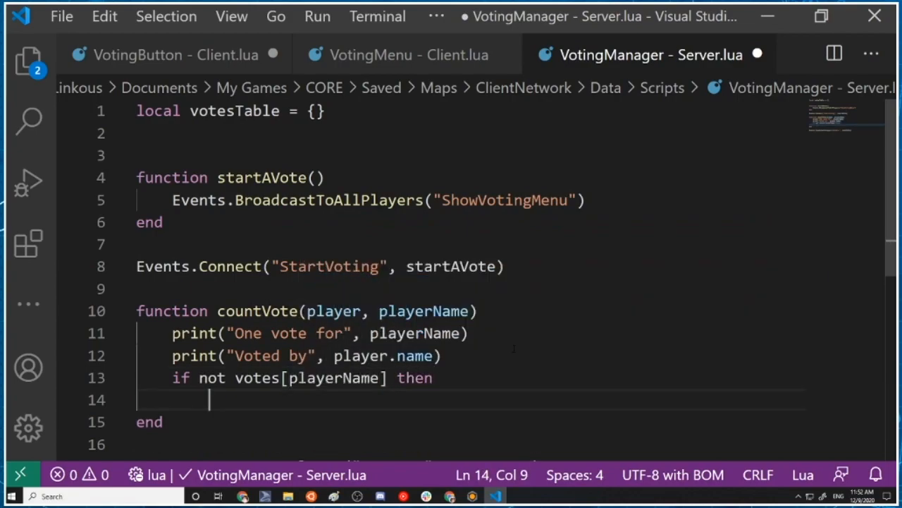
# Inside the condition, set the first vote count with "votes[playerName] = 1"
pyautogui.write('playerNm')
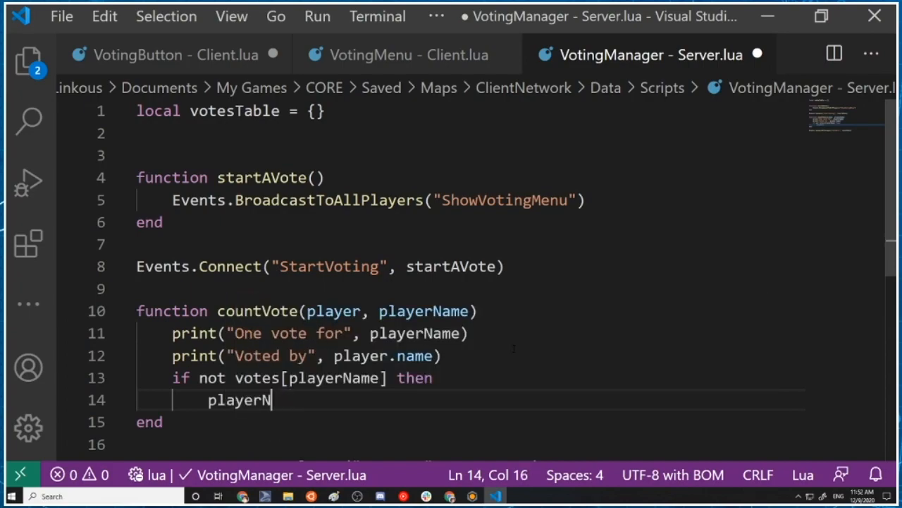
pyautogui.press('BackSpace')
pyautogui.press('BackSpace')
pyautogui.write('vote')
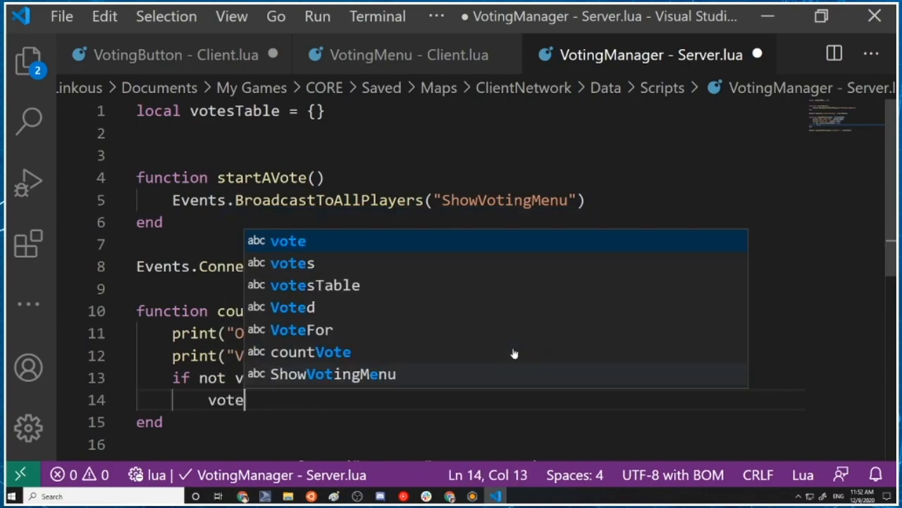
pyautogui.write('s[playerN')
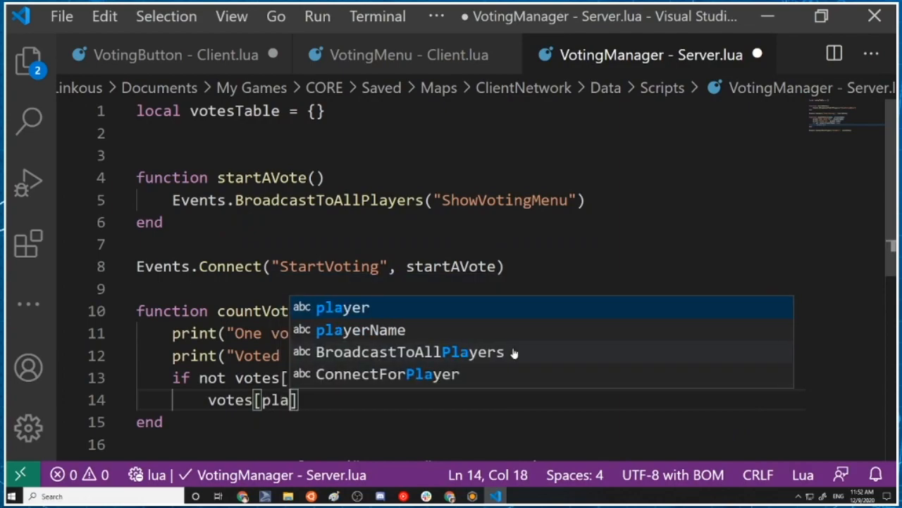
pyautogui.write('mae')
pyautogui.press('BackSpace')
pyautogui.press('BackSpace')
pyautogui.press('BackSpace')
pyautogui.write('ame]')
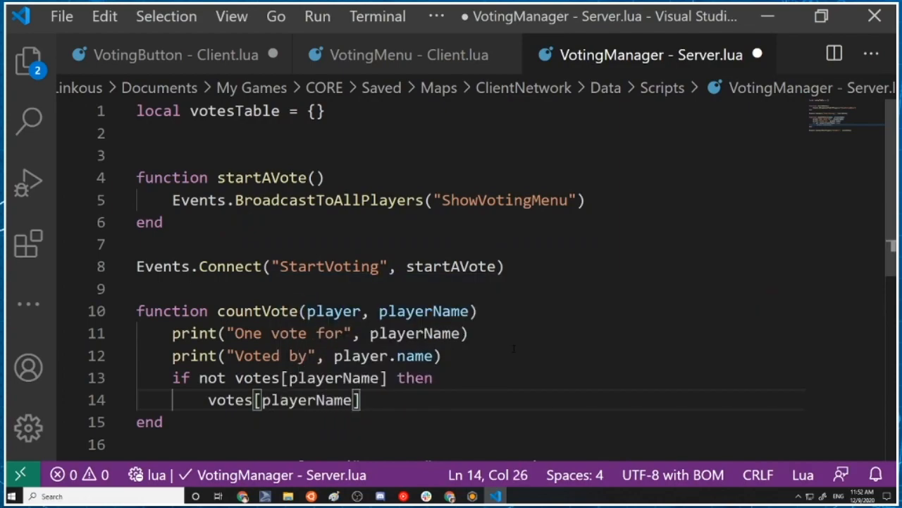
pyautogui.write(' = 1')
pyautogui.press('Return')
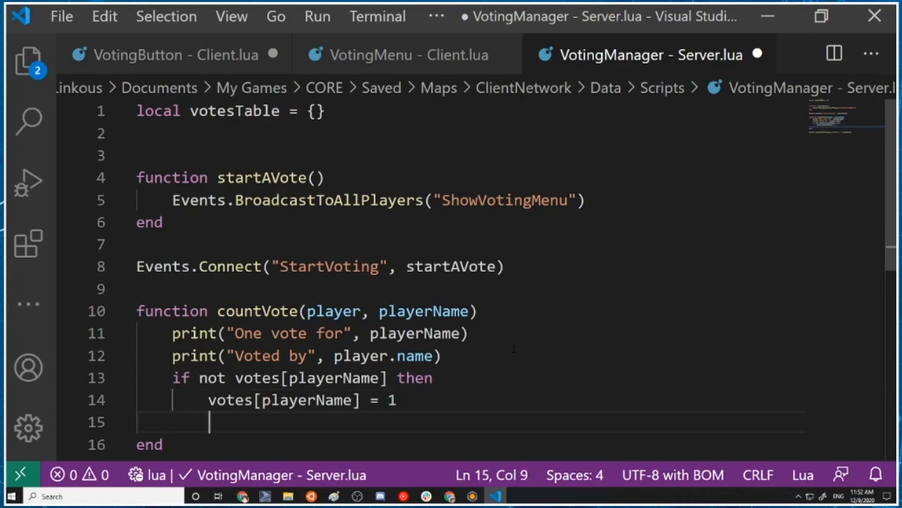
# Add an else branch with "votes[playerName] = votes[playerName] + 1" and close the if block with end
pyautogui.write('else')
pyautogui.press('Return')
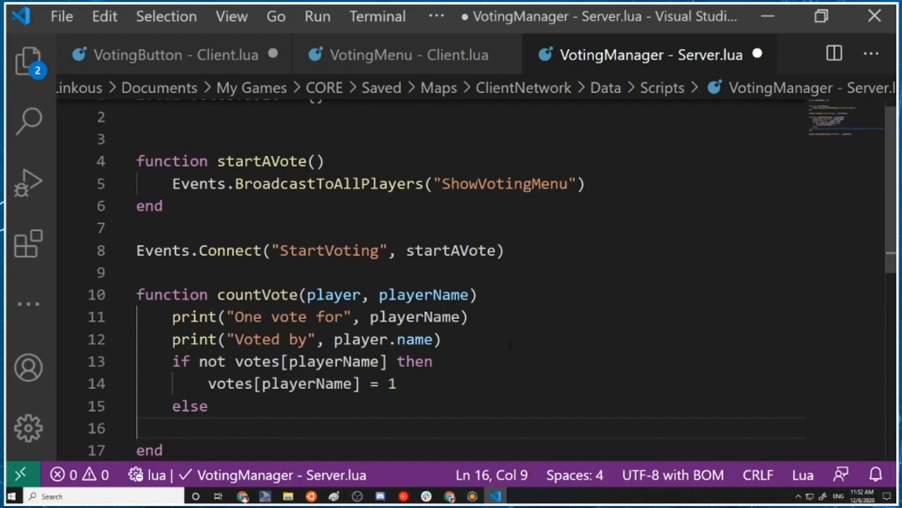
pyautogui.moveTo(209, 383); pyautogui.dragTo(430, 385)
pyautogui.hotkey('ctrl', 'c')
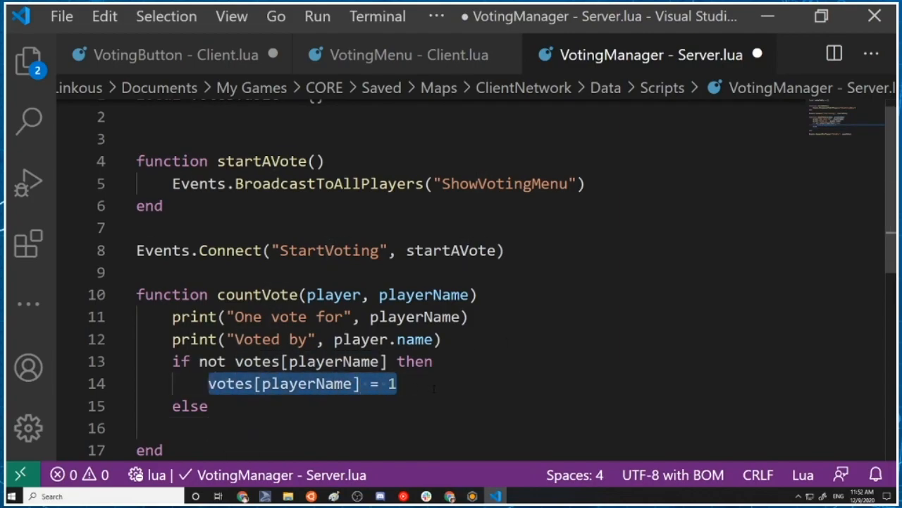
pyautogui.click(210, 427)
pyautogui.hotkey('ctrl', 'v')
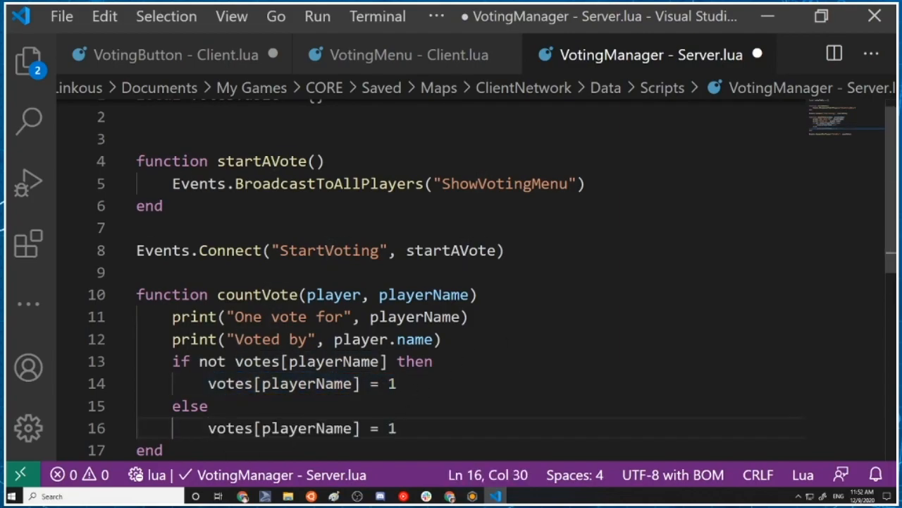
pyautogui.moveTo(209, 427); pyautogui.dragTo(361, 428)
pyautogui.hotkey('ctrl', 'c')
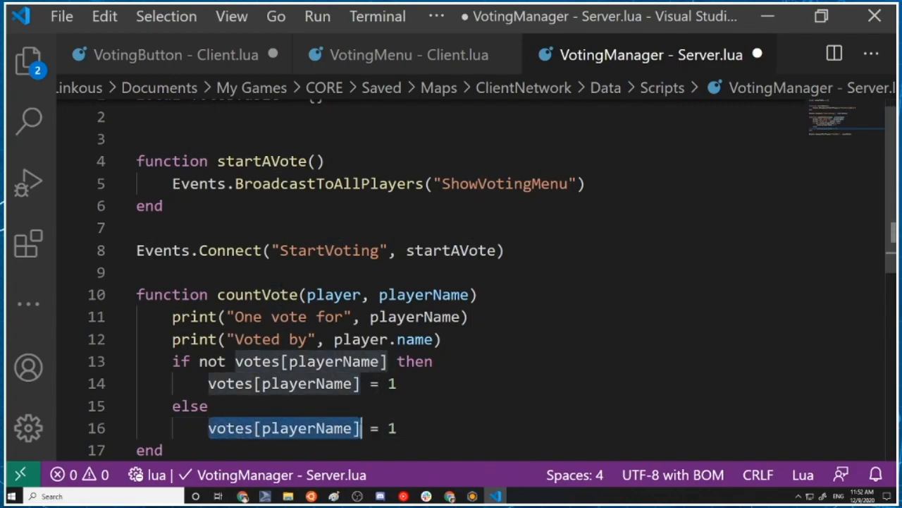
pyautogui.click(389, 428)
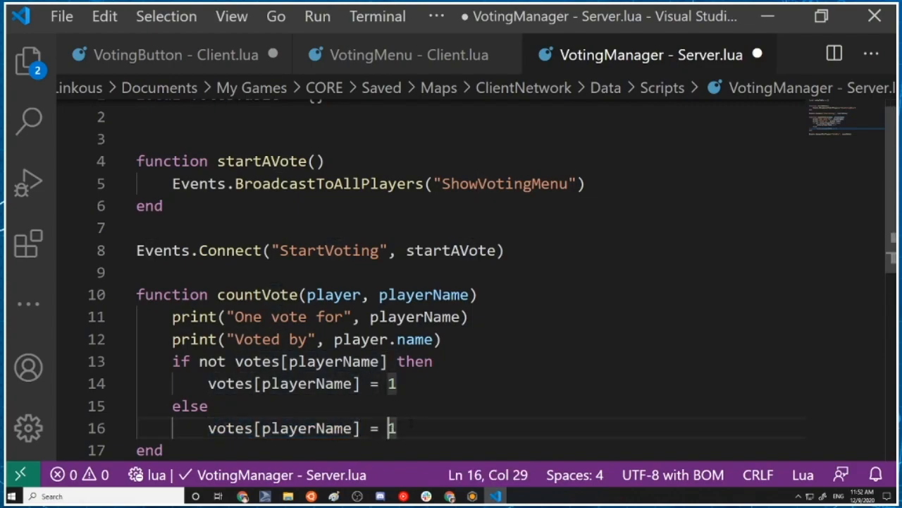
pyautogui.hotkey('ctrl', 'v')
pyautogui.write('+')
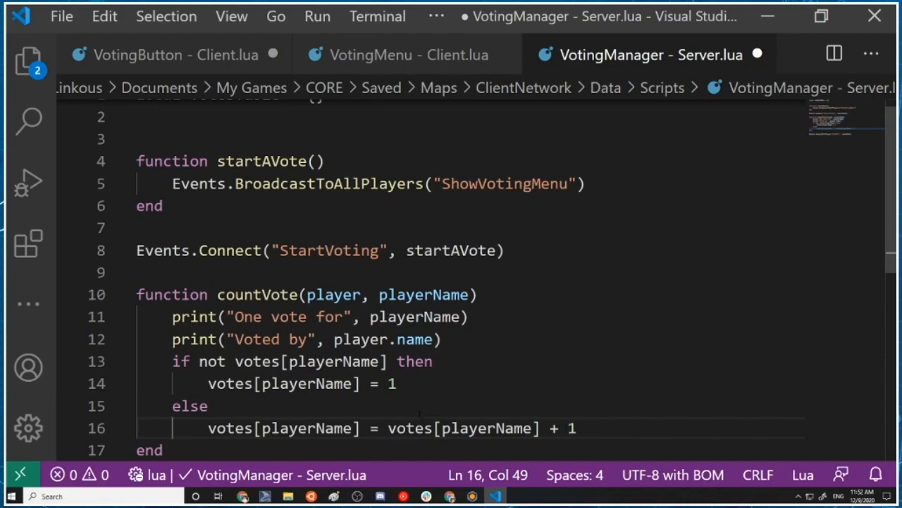
pyautogui.press('Return')
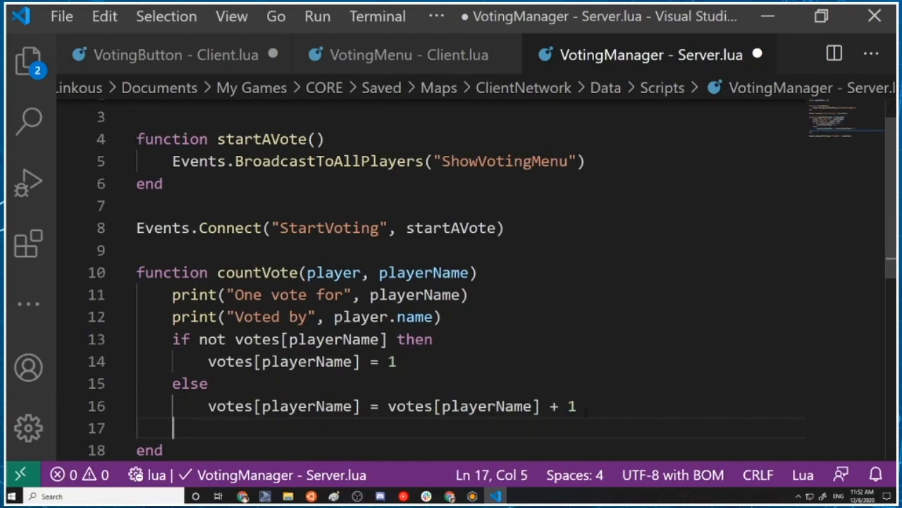
pyautogui.write('end')
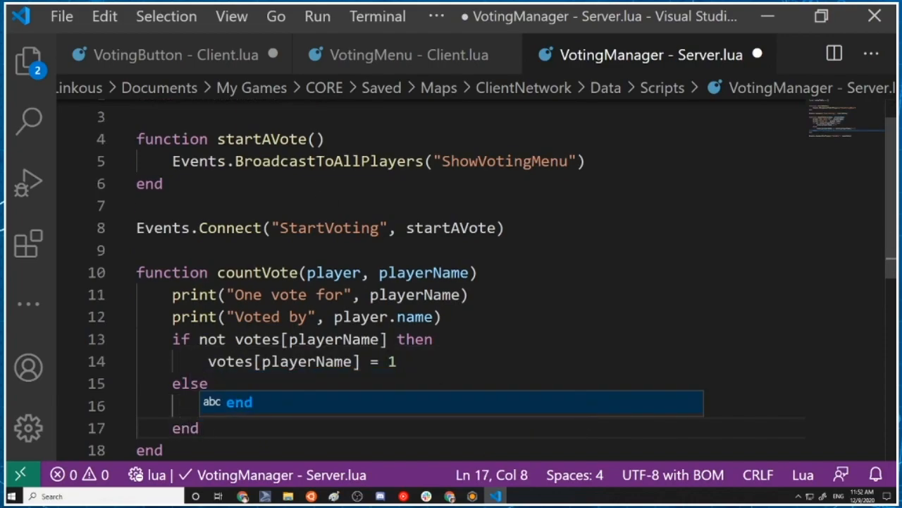
# Below the if block in countVote, add Events.BroadcastToPlayer(player, "VoteCounted") and save the server script
pyautogui.moveTo(330, 497)
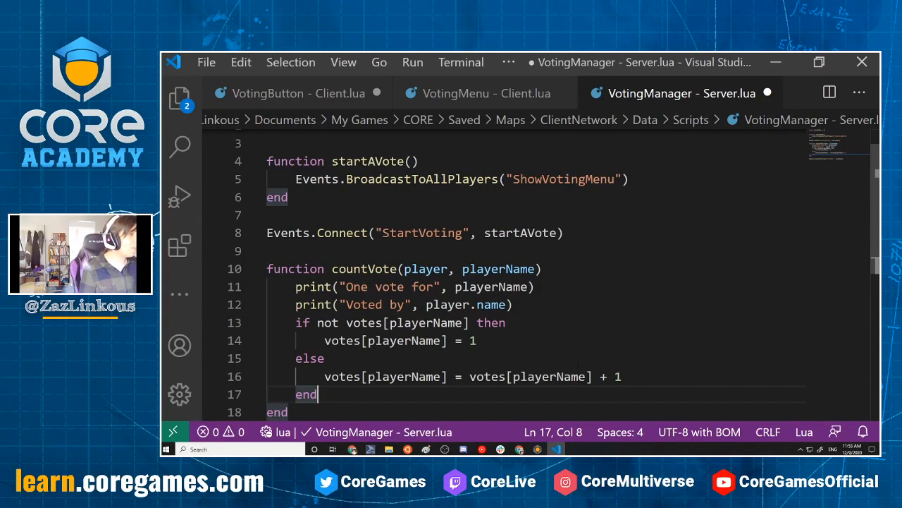
pyautogui.scroll(-3, 355, 253)
pyautogui.press('Up')
pyautogui.click(355, 254)
pyautogui.press('Return')
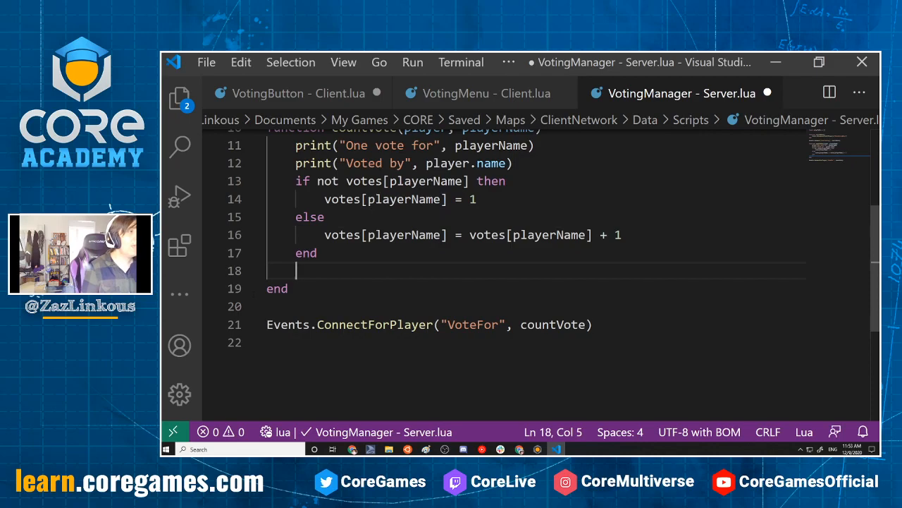
pyautogui.scroll(4, 354, 254)
pyautogui.scroll(-4, 355, 254)
pyautogui.scroll(3, 536, 275)
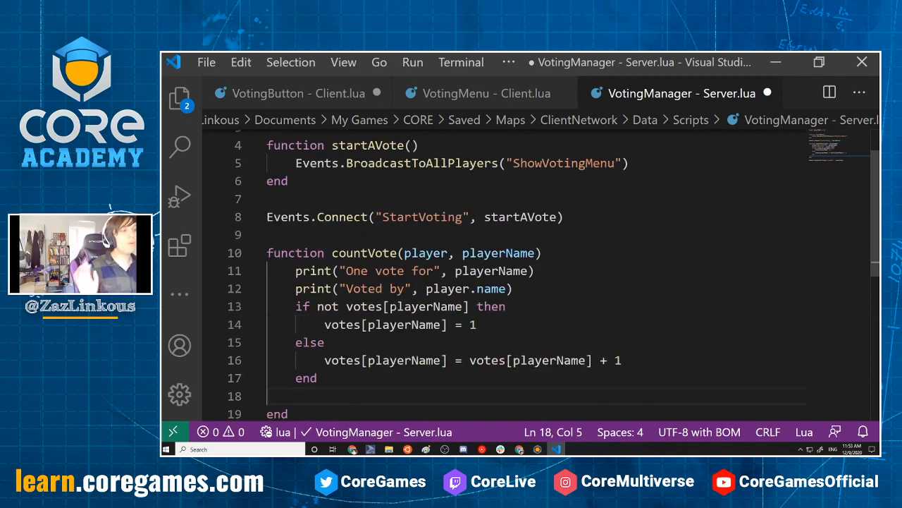
pyautogui.scroll(-2, 242, 301)
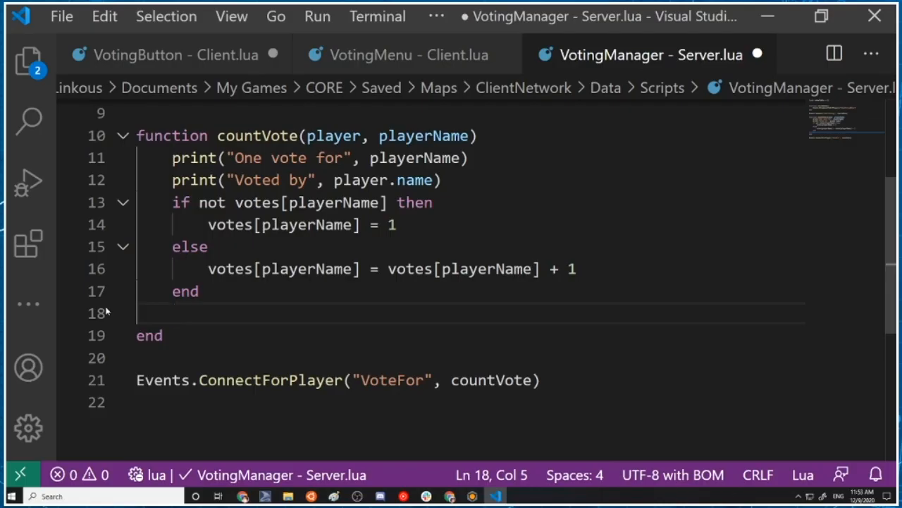
pyautogui.write('Events.')
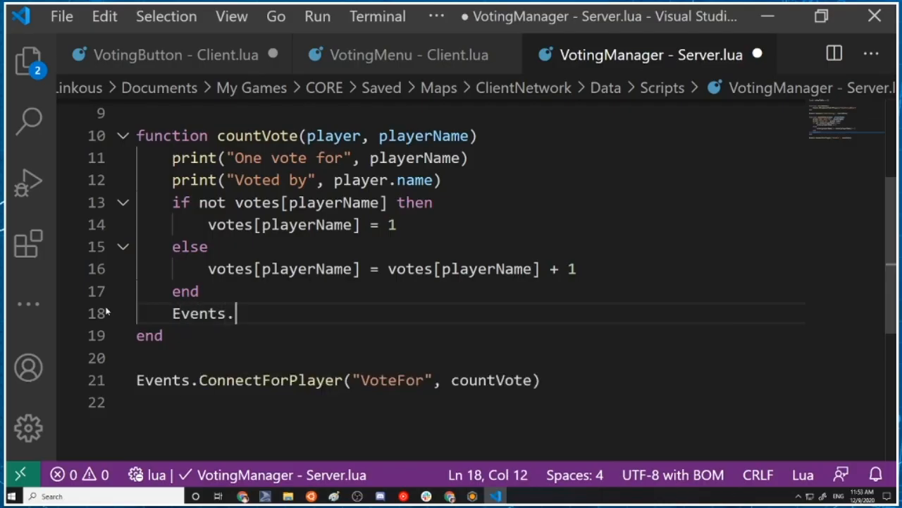
pyautogui.write('BroadcastToPlayer(')
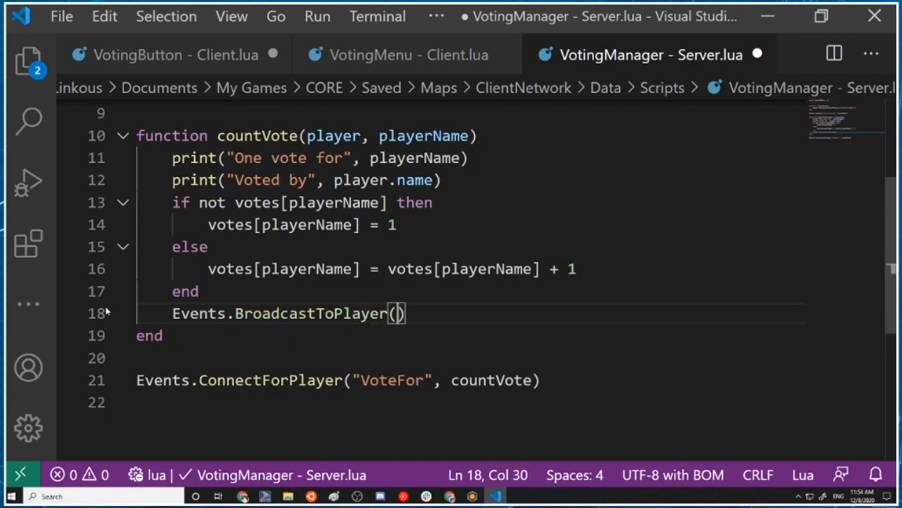
pyautogui.write('player, "')
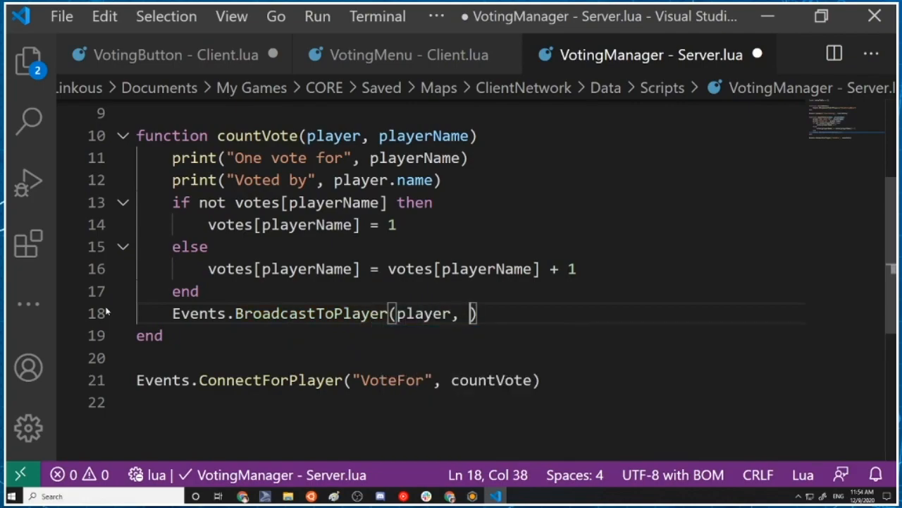
pyautogui.write('VoteCounted')
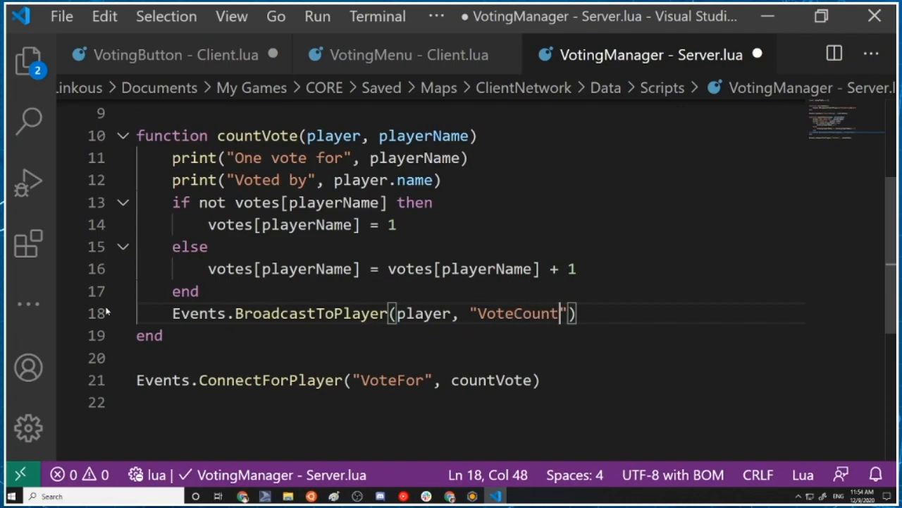
pyautogui.hotkey('ctrl', 's')
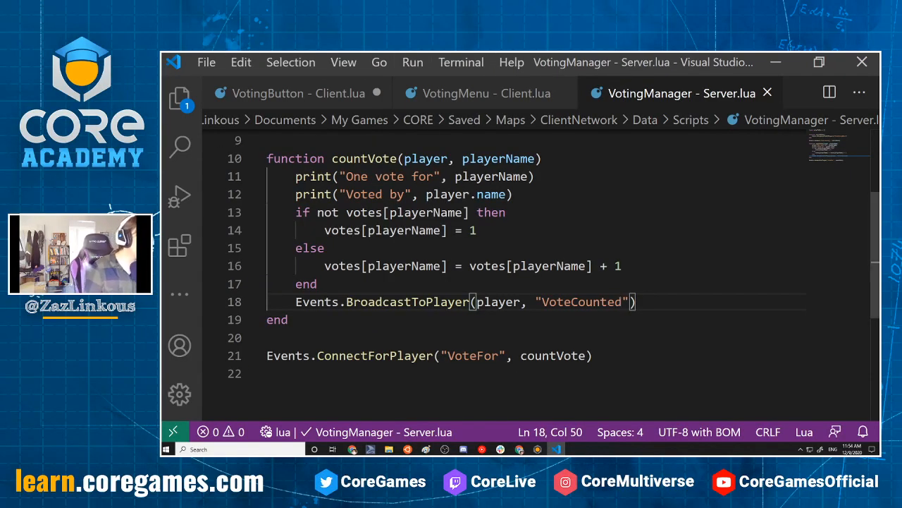
# Open the VotingMenu client script and review its code from the variable declarations to the ShowVotingMenu event connection
pyautogui.click(459, 60)
pyautogui.scroll(3, 610, 313)
pyautogui.scroll(-3, 606, 314)
pyautogui.scroll(3, 602, 315)
pyautogui.scroll(-3, 601, 318)
pyautogui.scroll(3, 598, 309)
pyautogui.scroll(-2, 606, 316)
pyautogui.scroll(2, 600, 311)
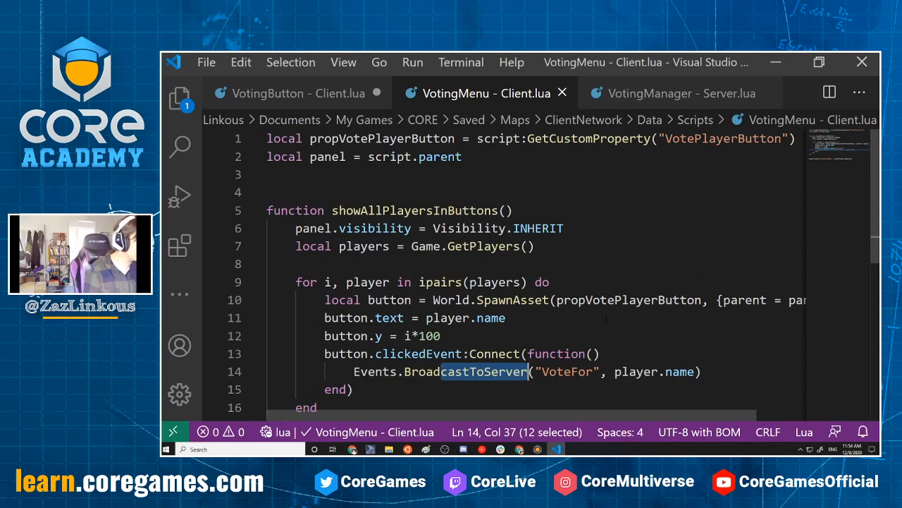
pyautogui.scroll(-2, 606, 318)
pyautogui.scroll(2, 606, 318)
pyautogui.scroll(-2, 529, 282)
pyautogui.scroll(2, 491, 170)
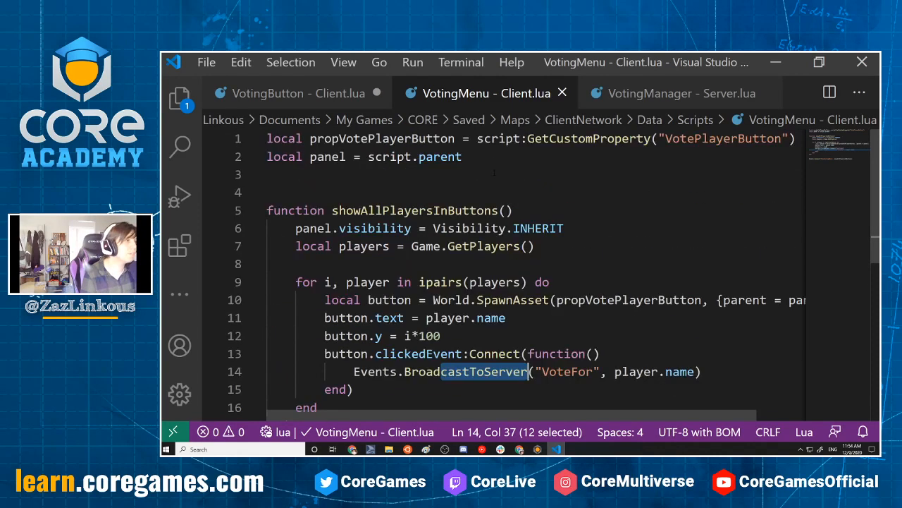
pyautogui.click(495, 172)
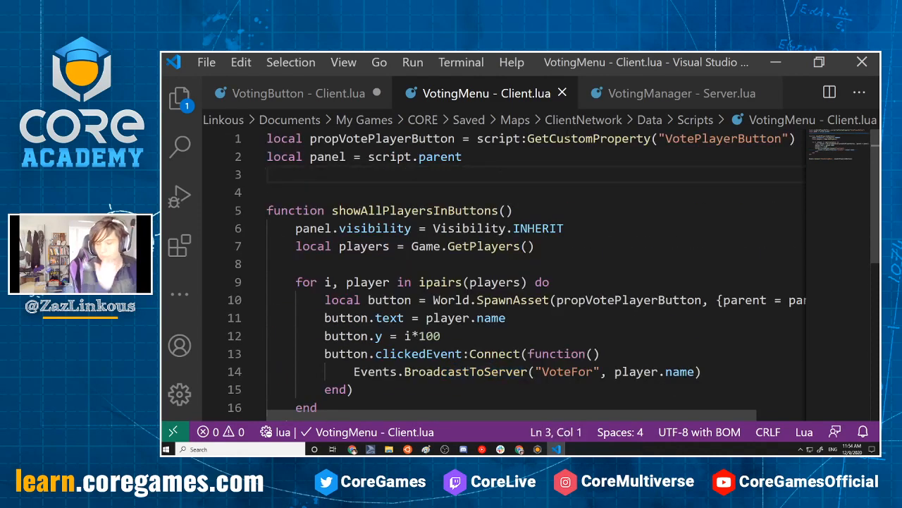
pyautogui.scroll(-4, 536, 275)
pyautogui.scroll(4, 536, 275)
pyautogui.scroll(-5, 491, 170)
pyautogui.scroll(3, 491, 170)
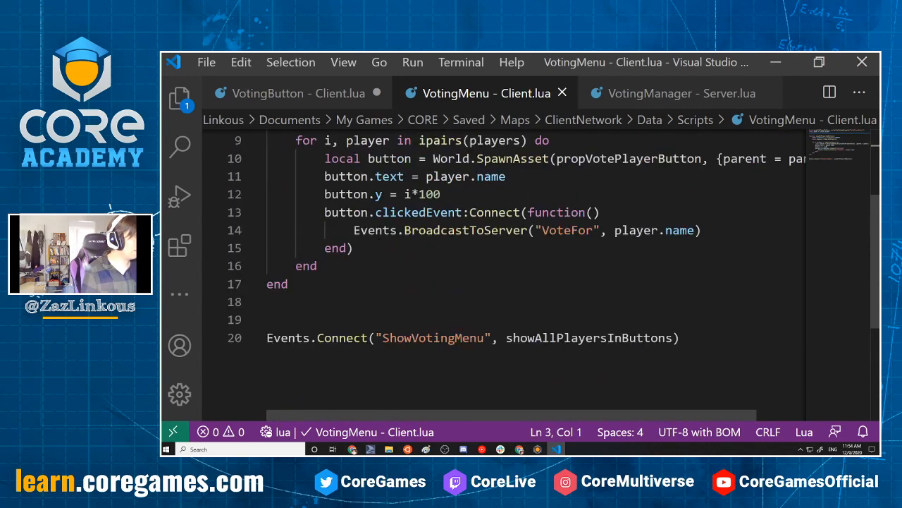
pyautogui.scroll(-3, 374, 296)
pyautogui.scroll(3, 374, 296)
# Below the ShowVotingMenu event connection, declare a function stopVoting() with an empty body and a closing end
pyautogui.click(716, 290)
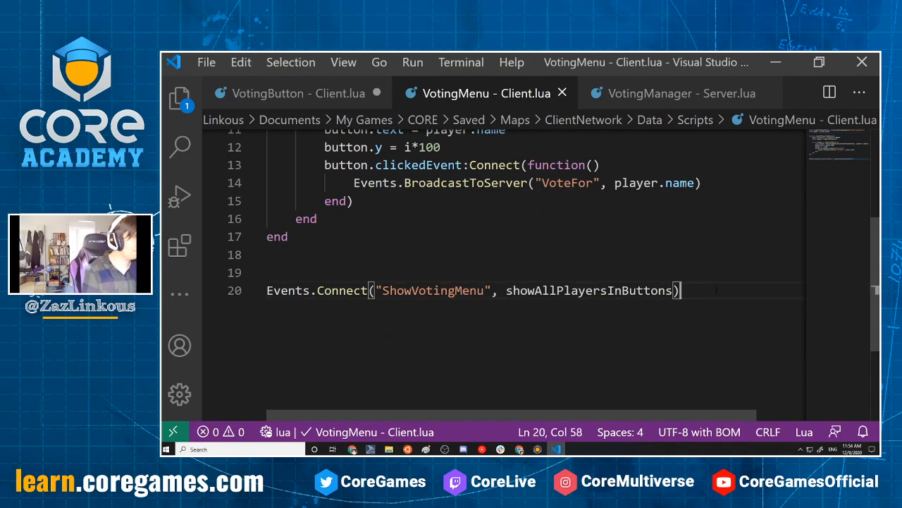
pyautogui.press('Return')
pyautogui.press('Return')
pyautogui.write('Ev')
pyautogui.press('BackSpace')
pyautogui.press('BackSpace')
pyautogui.write('fu')
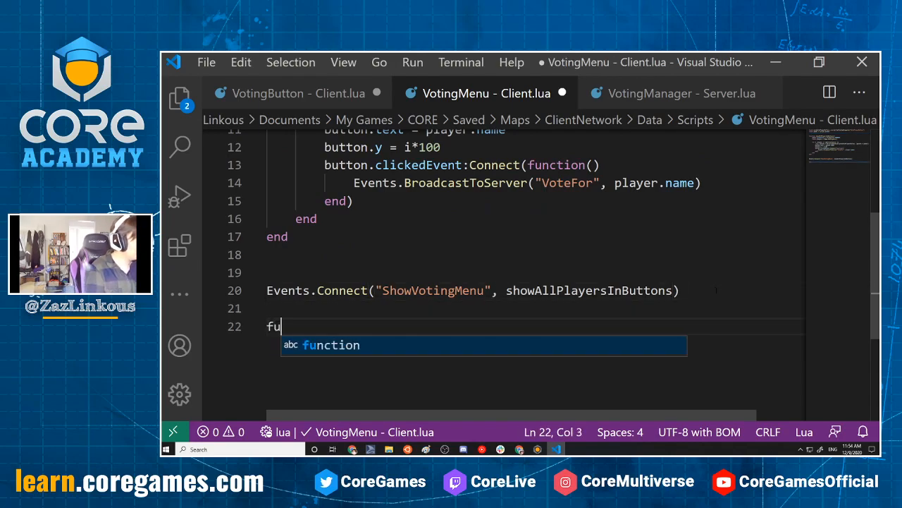
pyautogui.write('nction stop ')
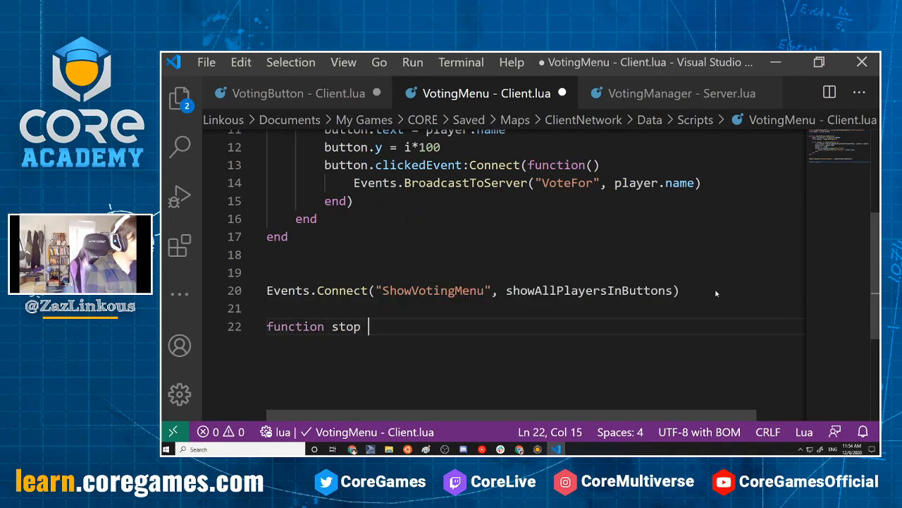
pyautogui.write('Voting()')
pyautogui.press('Return')
pyautogui.press('Return')
pyautogui.press('Return')
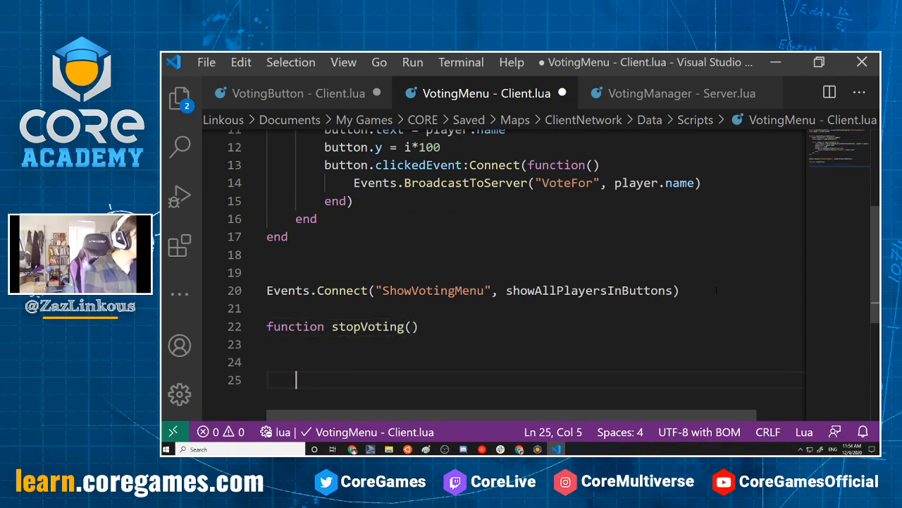
pyautogui.write('end')
pyautogui.click(302, 359)
pyautogui.press('BackSpace')
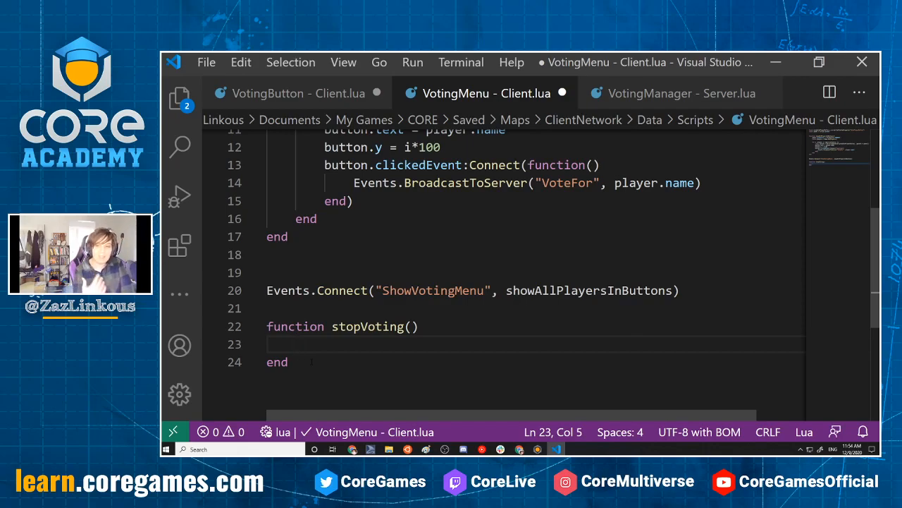
# Switch to the Core editor to check the Voting Menu's children in the hierarchy, and return to Visual Studio Code
pyautogui.hotkey('alt', 'Tab')
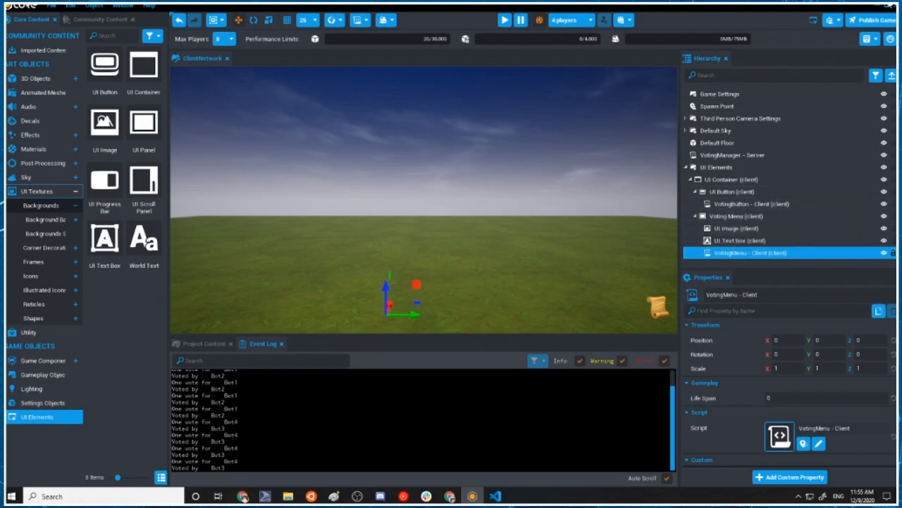
pyautogui.click(881, 5)
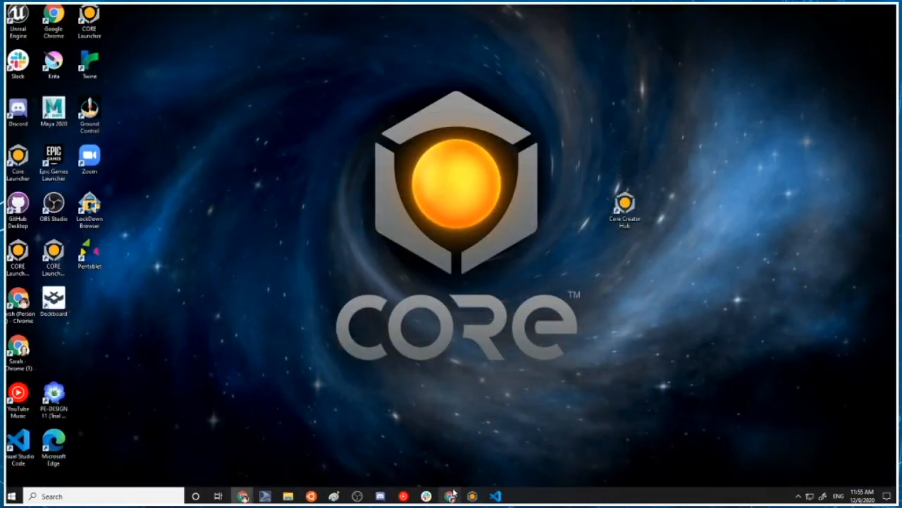
pyautogui.click(472, 495)
pyautogui.click(496, 496)
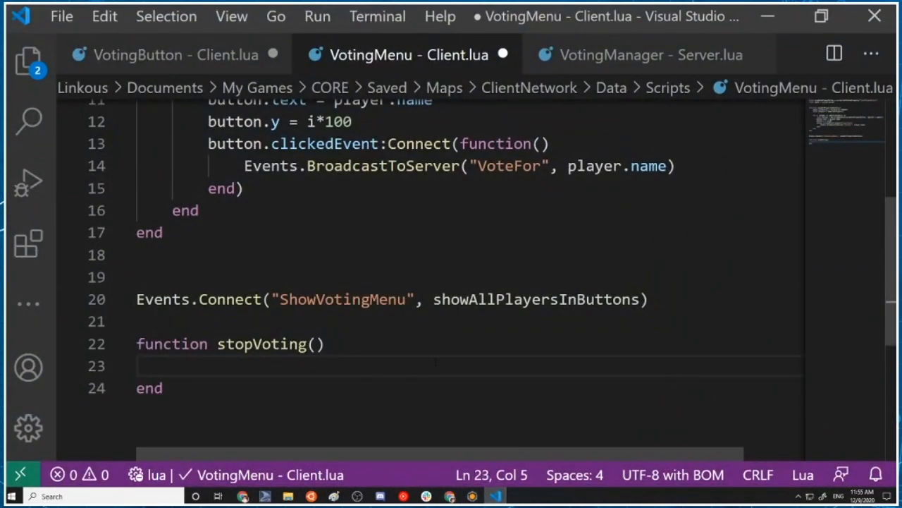
# Inside stopVoting, begin a local variable named buttons with the partial code "local buttons = panel:FindChi"
pyautogui.write('l=')
pyautogui.write('ocal p')
pyautogui.press('BackSpace')
pyautogui.write('buttons = panel')
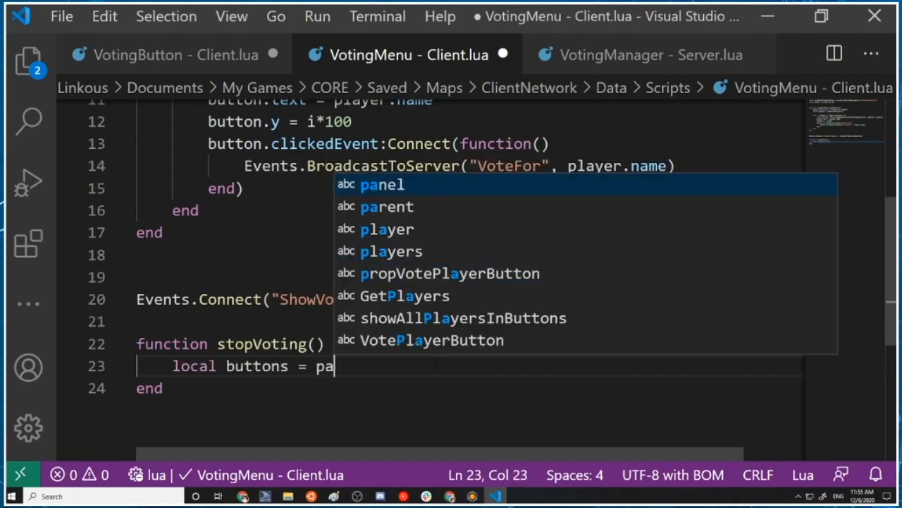
pyautogui.write(':FindChi')
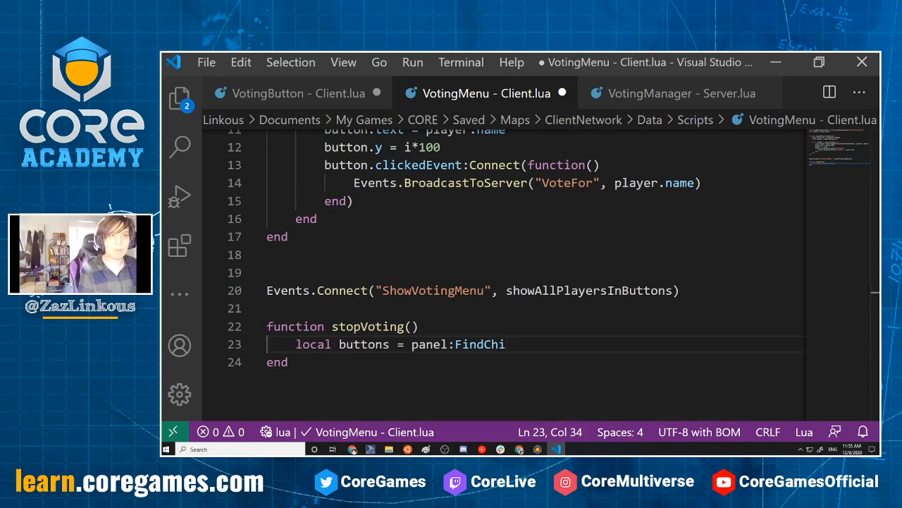
# Switch to the Core API documentation in Chrome and search the page for FindChildren
pyautogui.hotkey('alt', 'Tab')
pyautogui.hotkey('alt', 'Tab')
pyautogui.hotkey('alt', 'Tab')
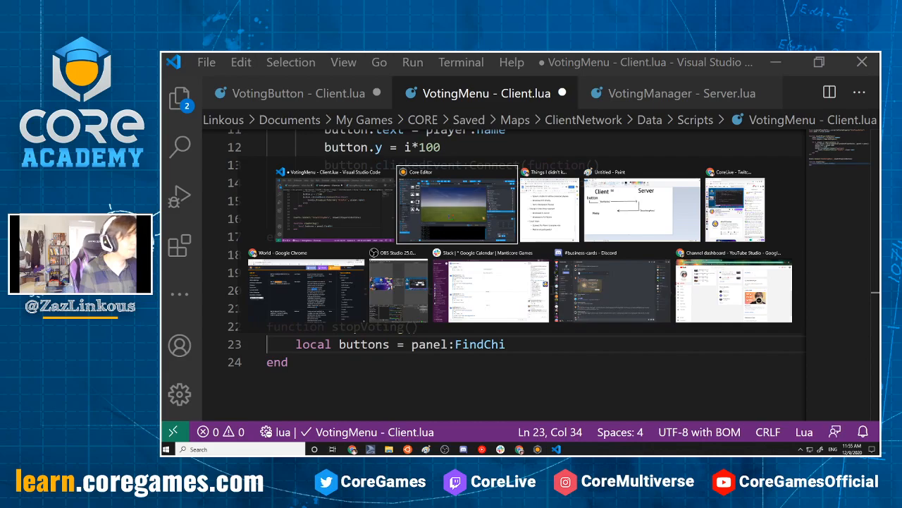
pyautogui.hotkey('alt', 'Tab')
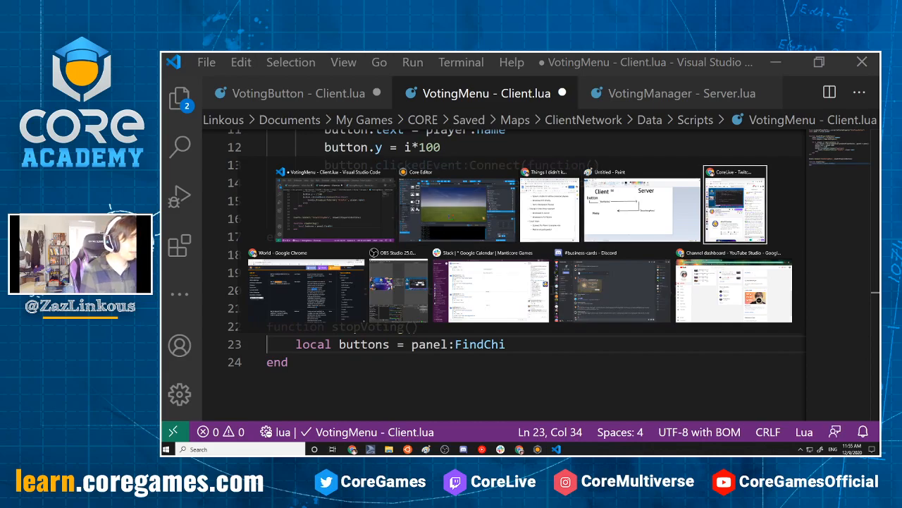
pyautogui.hotkey('alt', 'Tab')
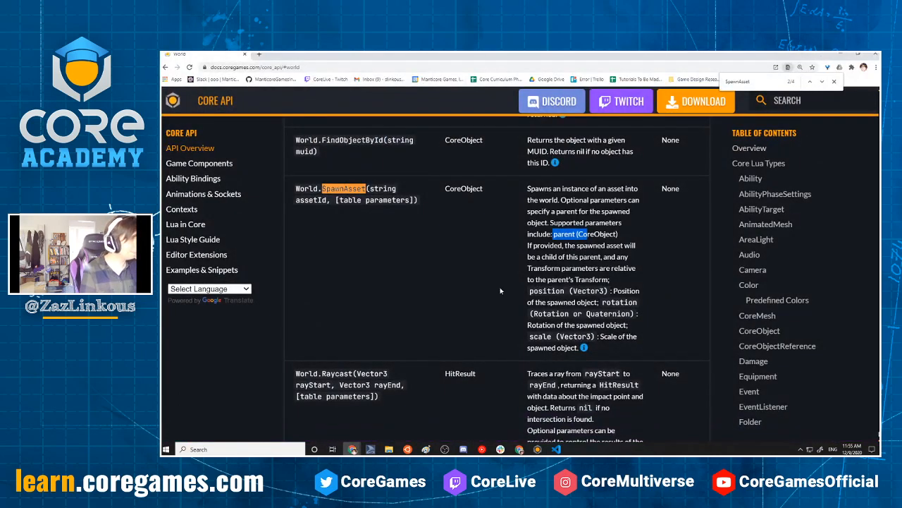
pyautogui.moveTo(379, 201); pyautogui.dragTo(383, 200)
pyautogui.write('FindC')
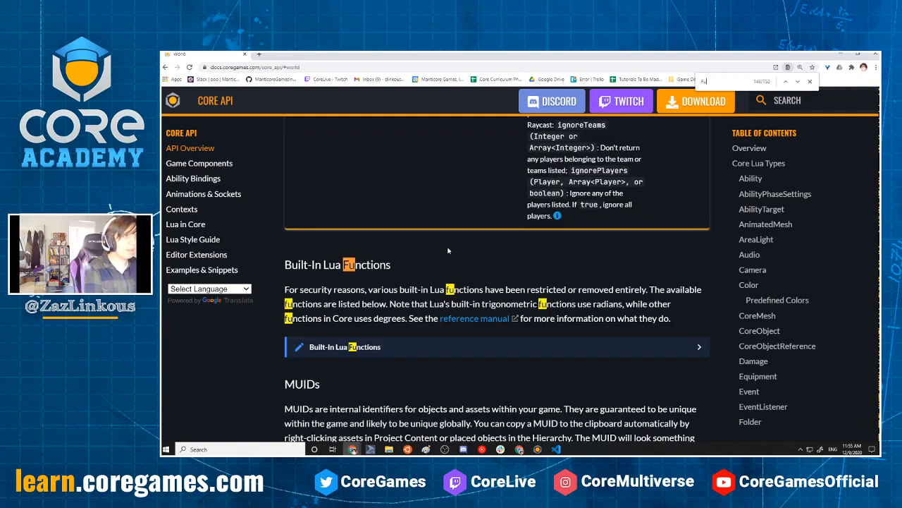
pyautogui.write('hildre')
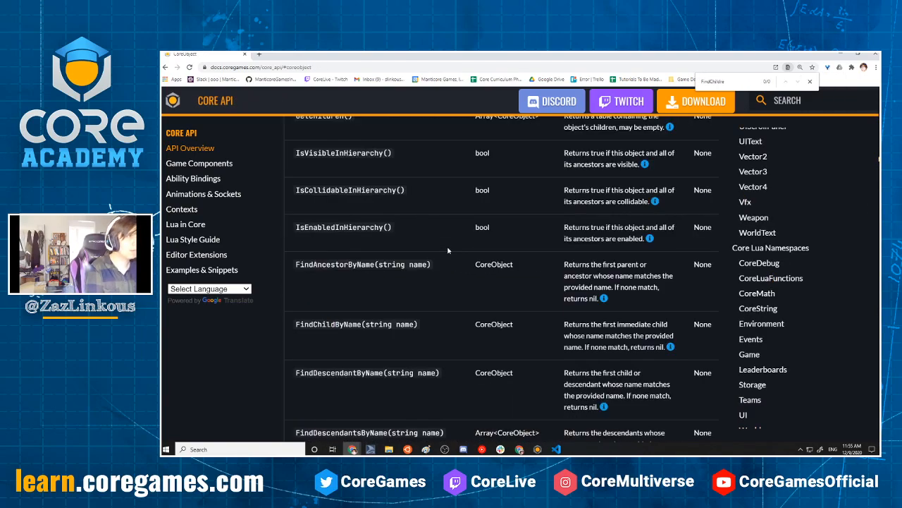
pyautogui.write('nren')
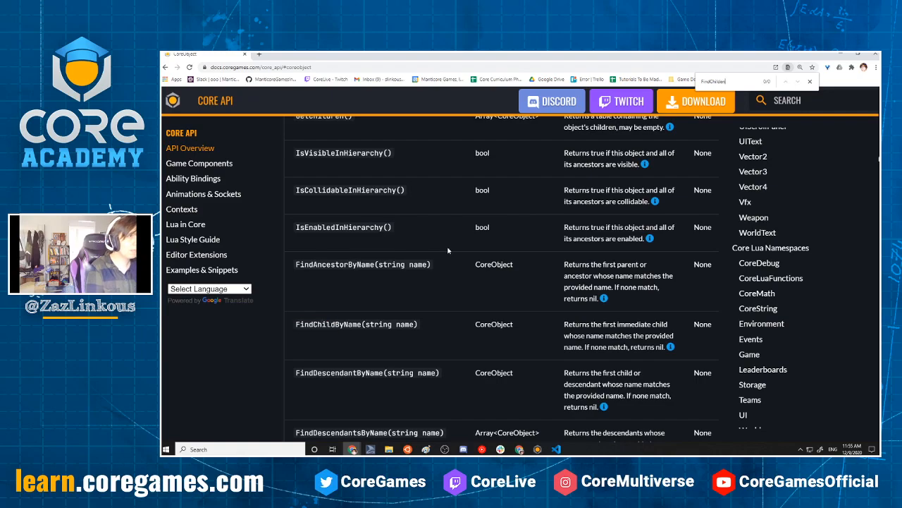
# Shorten the page search to "FindChil" and examine the CoreObject functions for finding children and descendants by name or type
pyautogui.press('BackSpace')
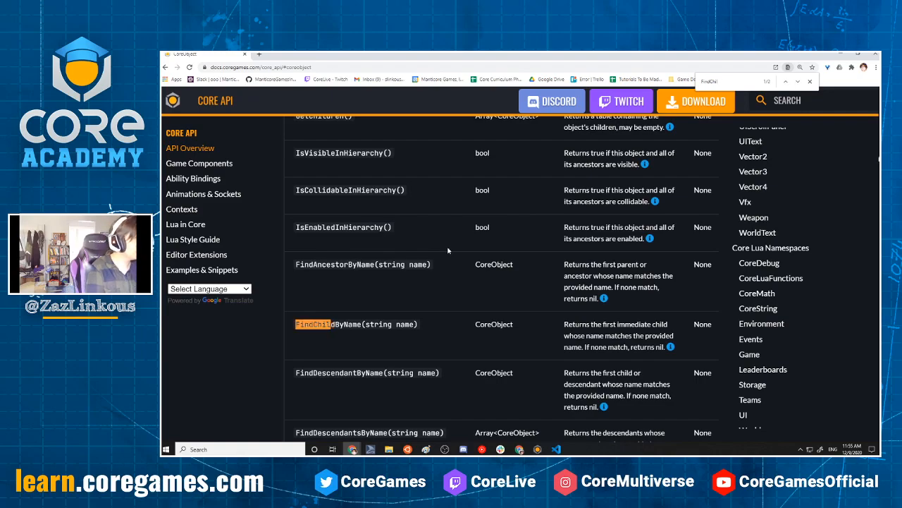
pyautogui.press('Return')
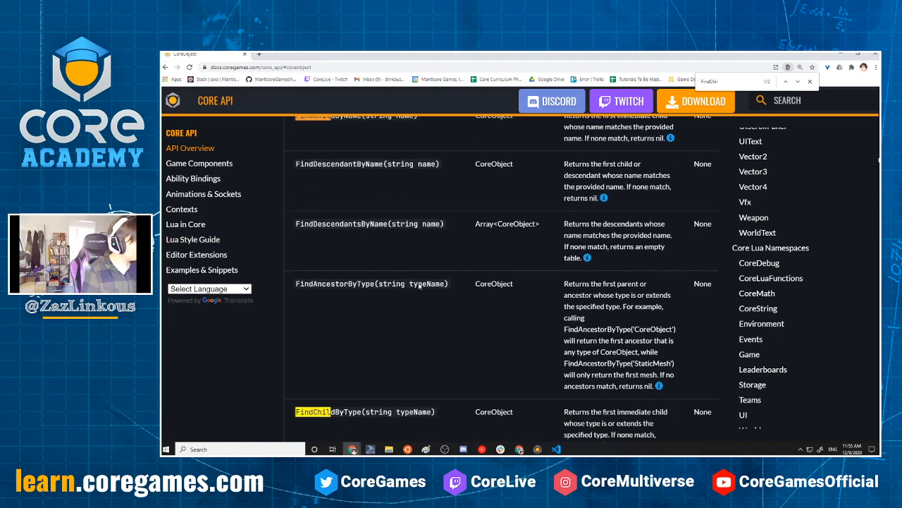
pyautogui.scroll(-1, 495, 321)
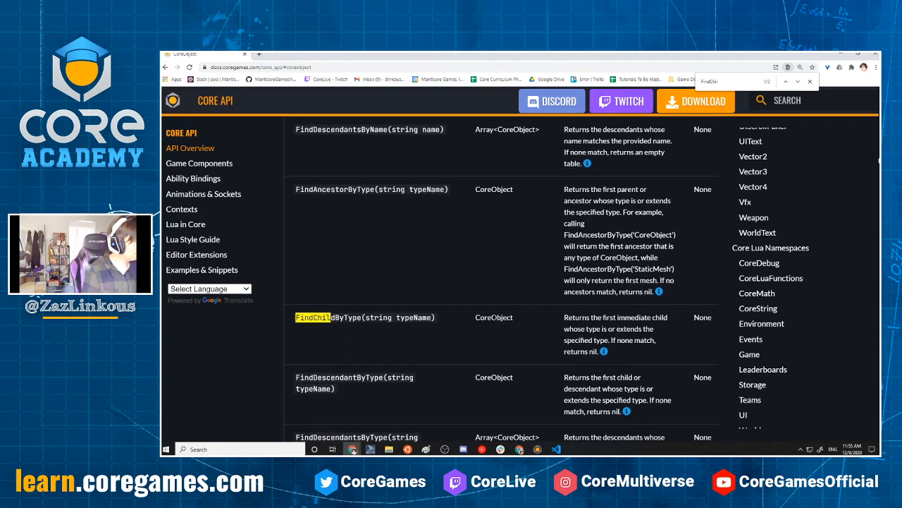
pyautogui.scroll(-2, 496, 296)
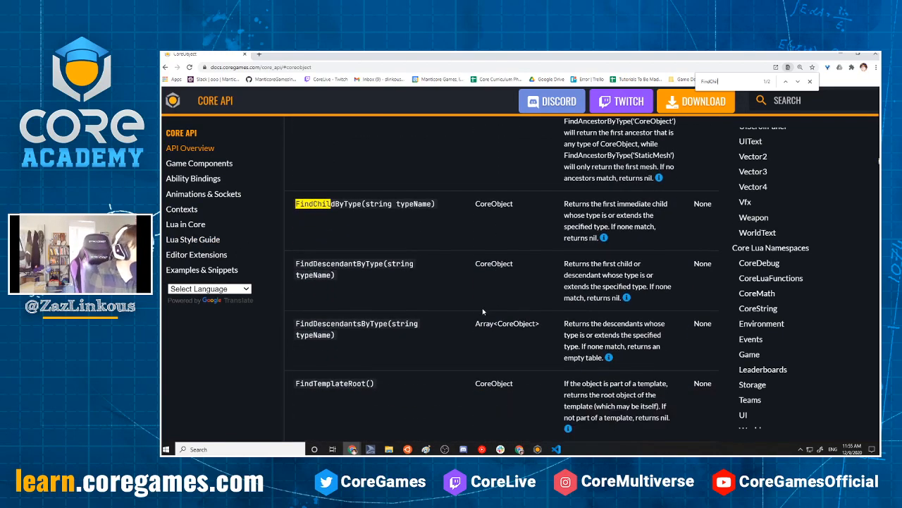
pyautogui.press('Return')
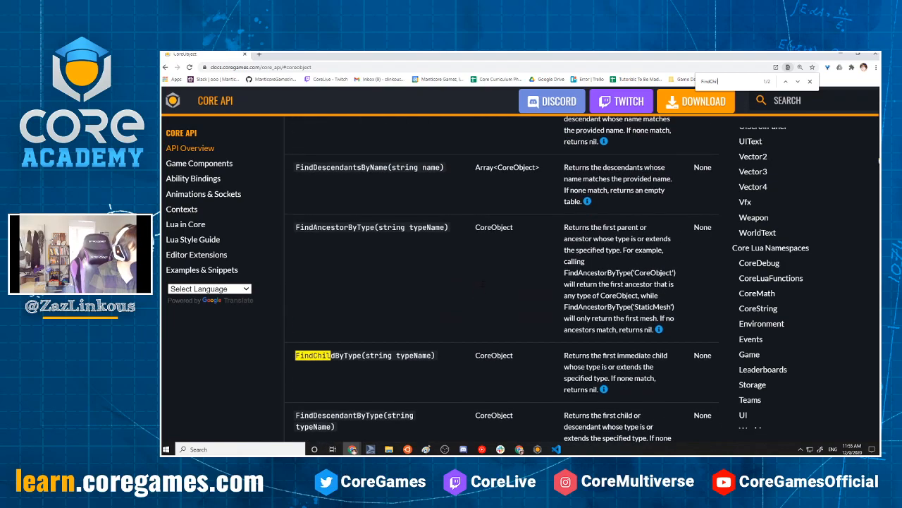
pyautogui.scroll(1, 483, 284)
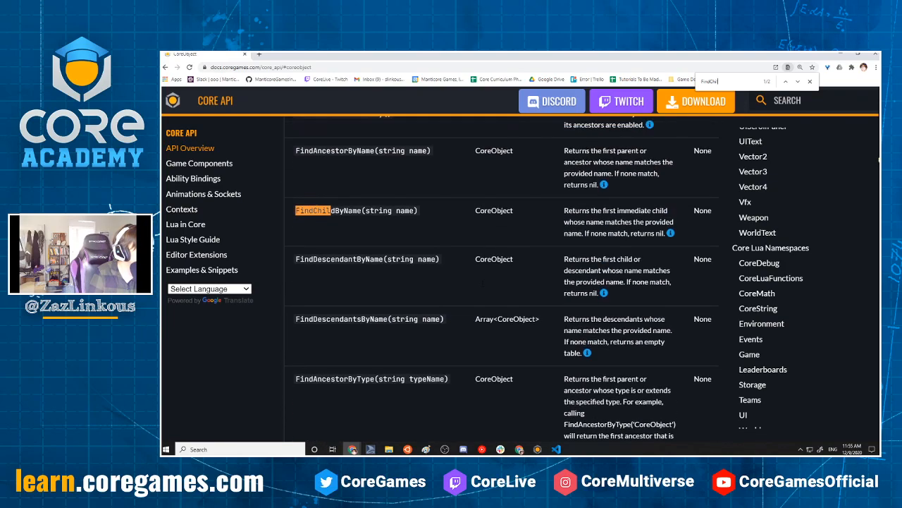
# Look through the remaining CoreObject functions, search the page for Children, and select the GetChildren() entry
pyautogui.scroll(-5, 480, 282)
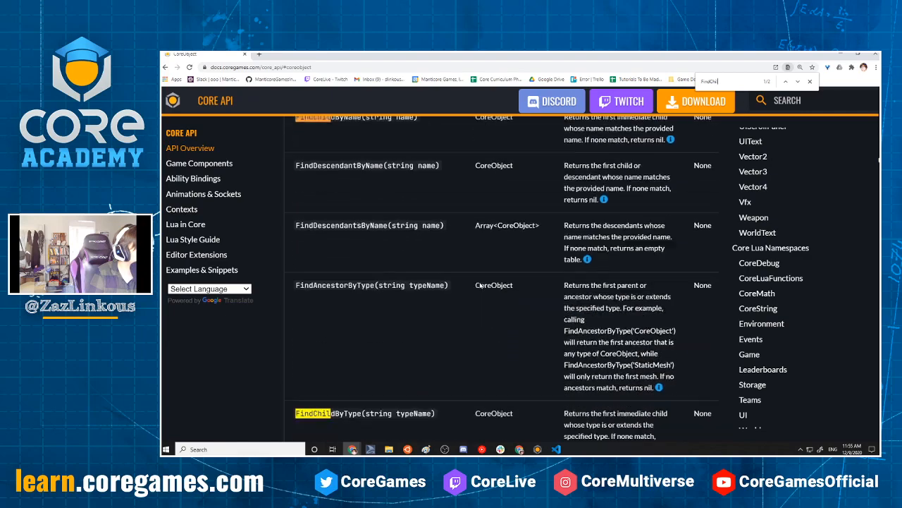
pyautogui.scroll(-4, 477, 283)
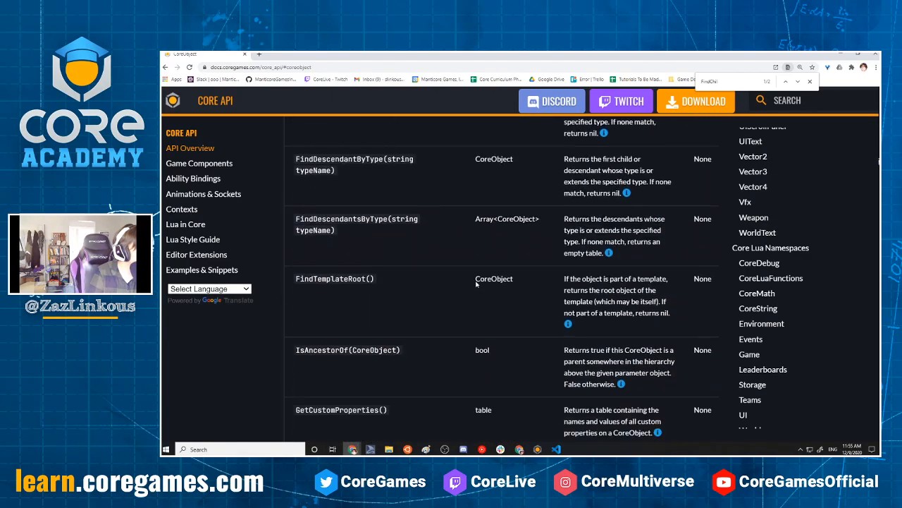
pyautogui.scroll(-3, 476, 285)
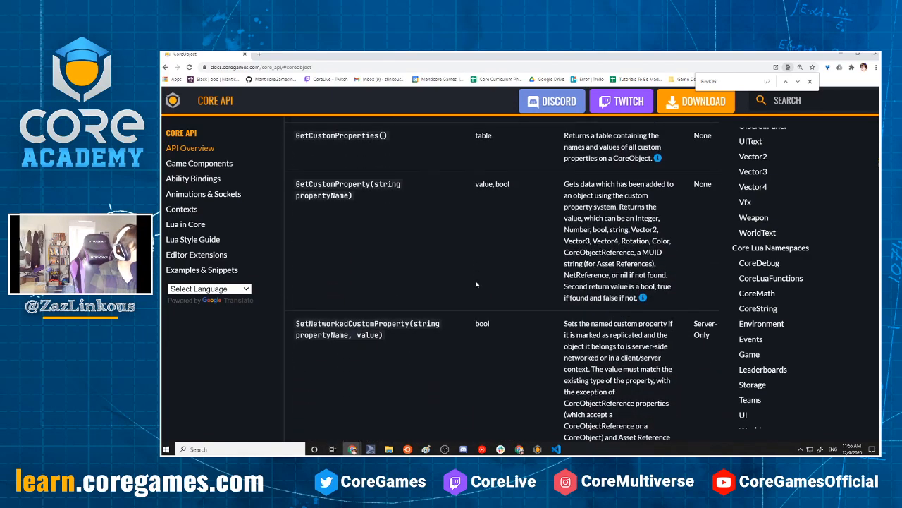
pyautogui.scroll(-1, 471, 282)
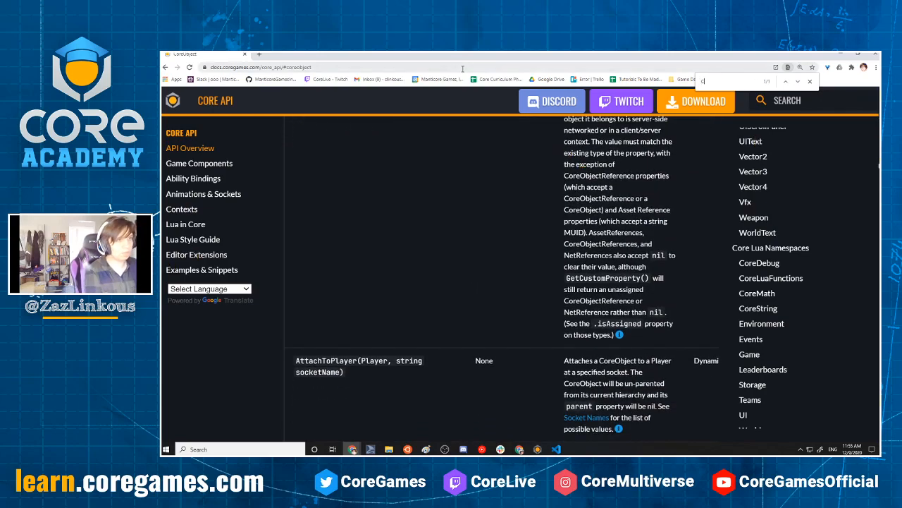
pyautogui.write('Children')
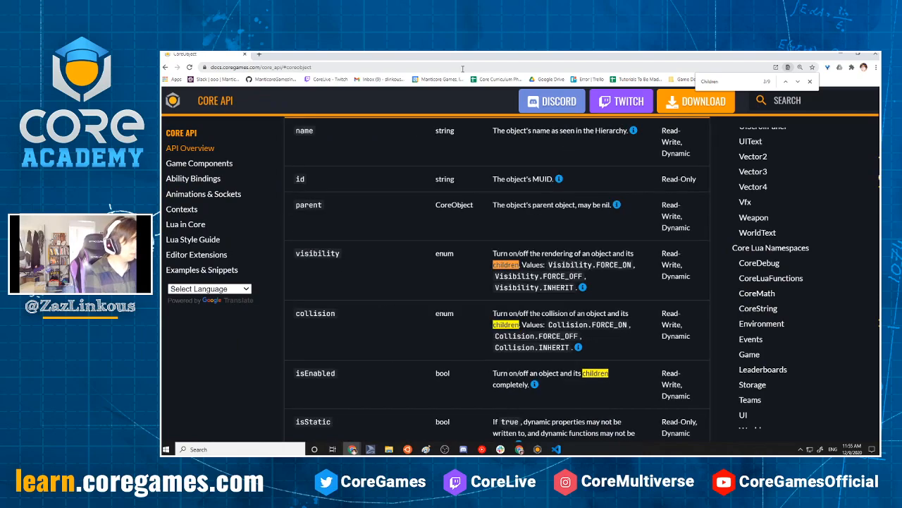
pyautogui.press('Return')
pyautogui.press('Return')
pyautogui.press('Return')
pyautogui.press('Return')
pyautogui.press('Return')
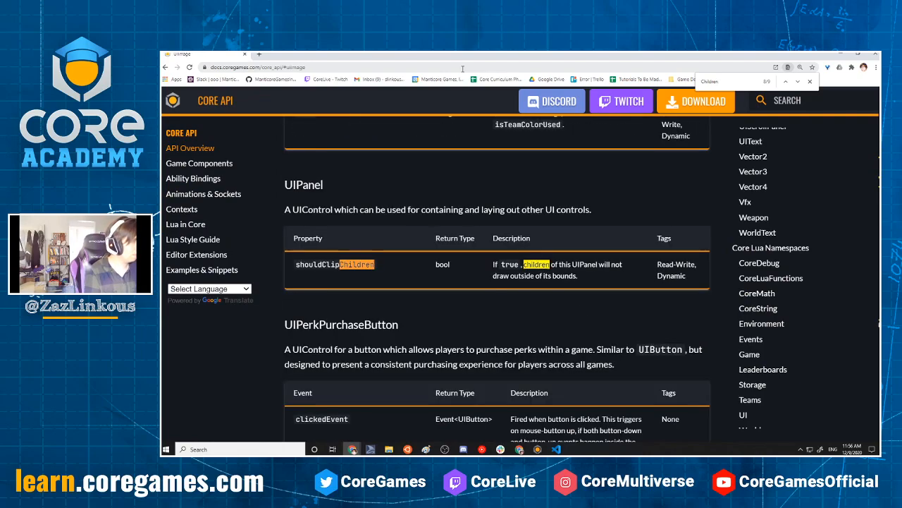
pyautogui.press('Return')
pyautogui.press('Return')
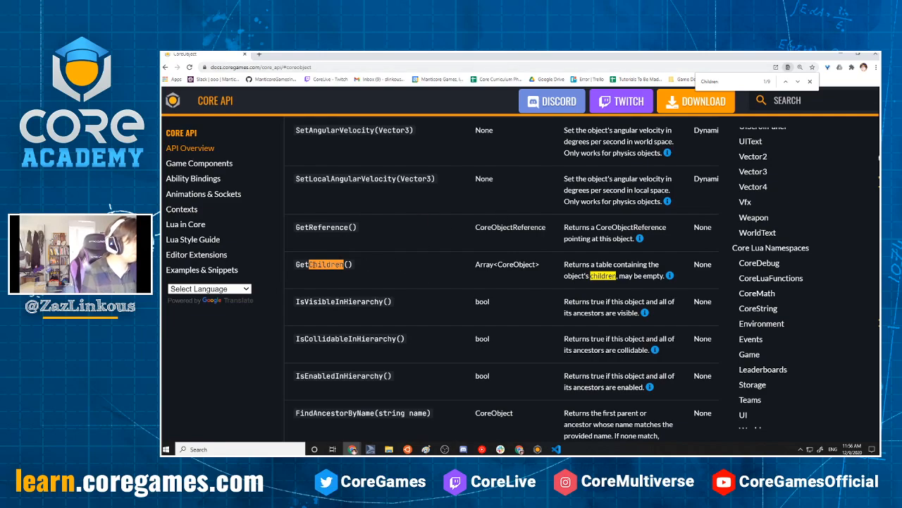
pyautogui.moveTo(296, 264); pyautogui.dragTo(383, 273)
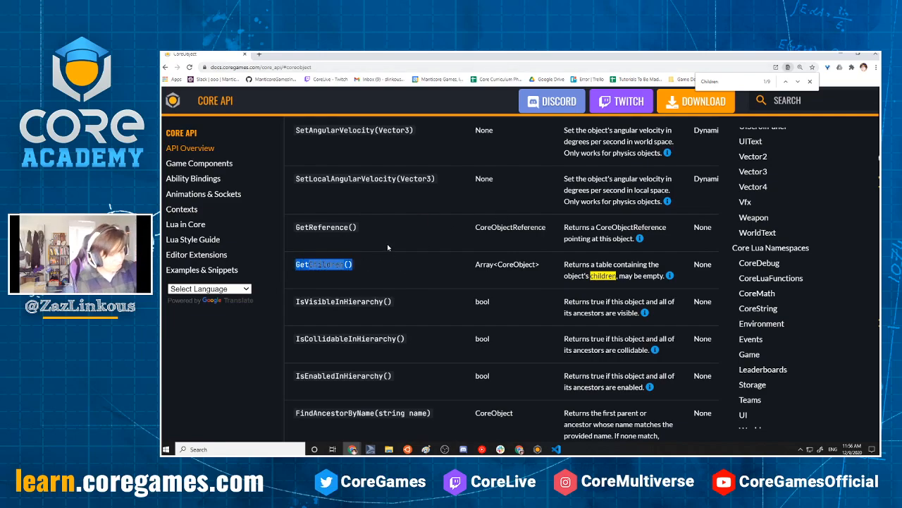
# Return to Visual Studio Code and replace the unfinished buttons line in stopVoting with "local allPanelChildren = panel:GetChildren()"
pyautogui.click(847, 55)
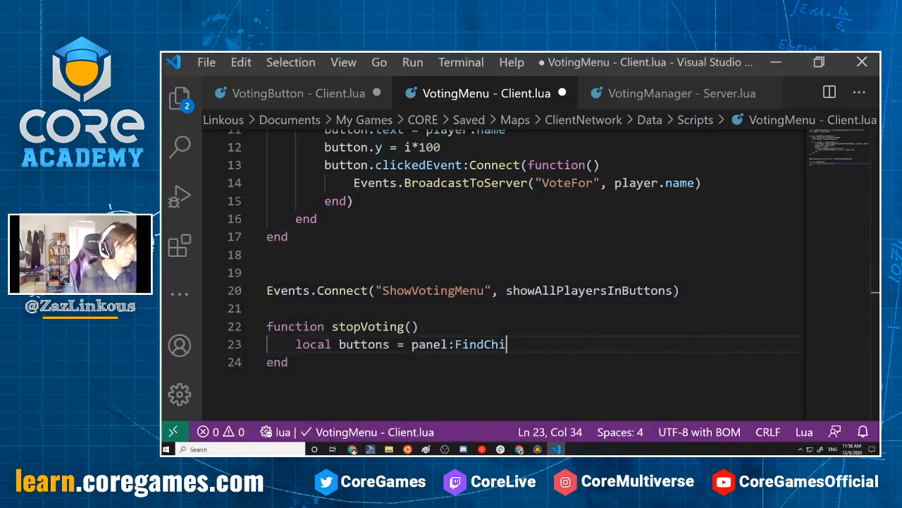
pyautogui.press('BackSpace')
pyautogui.press('BackSpace')
pyautogui.press('BackSpace')
pyautogui.press('BackSpace')
pyautogui.press('BackSpace')
pyautogui.press('BackSpace')
pyautogui.press('BackSpace')
pyautogui.press('BackSpace')
pyautogui.press('BackSpace')
pyautogui.press('BackSpace')
pyautogui.press('BackSpace')
pyautogui.press('BackSpace')
pyautogui.press('BackSpace')
pyautogui.press('BackSpace')
pyautogui.press('BackSpace')
pyautogui.press('BackSpace')
pyautogui.press('BackSpace')
pyautogui.press('BackSpace')
pyautogui.press('BackSpace')
pyautogui.press('BackSpace')
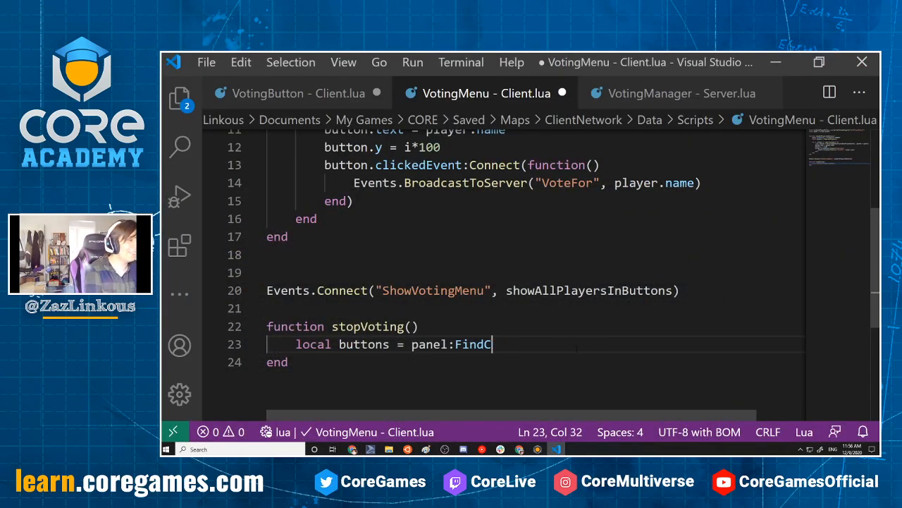
pyautogui.write('all')
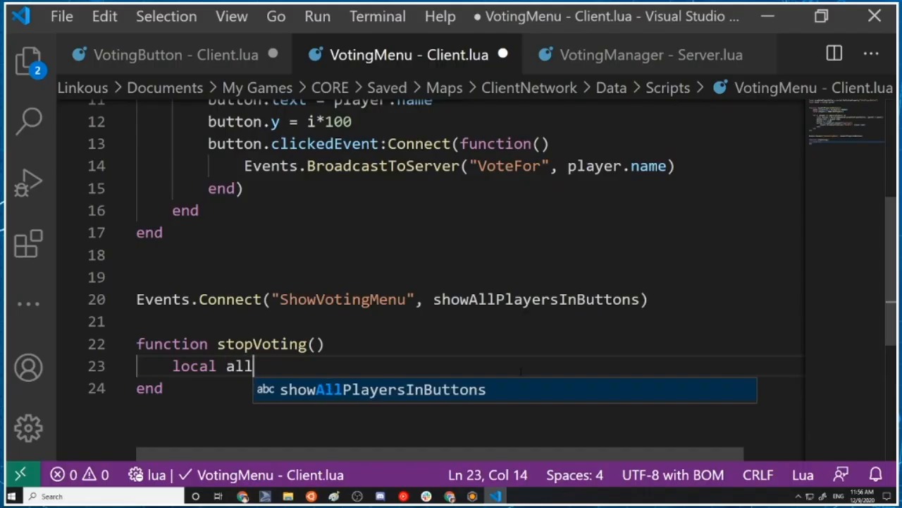
pyautogui.write('PanelChildren')
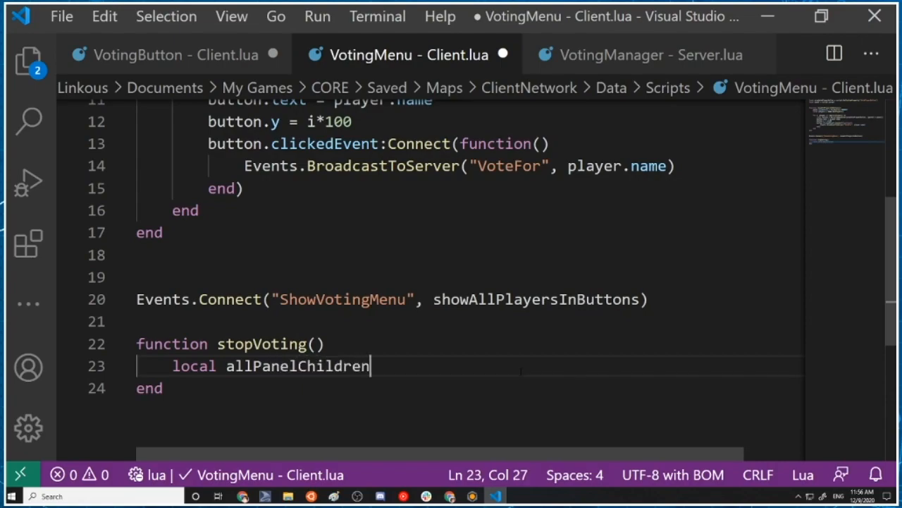
pyautogui.write(' = panel:G')
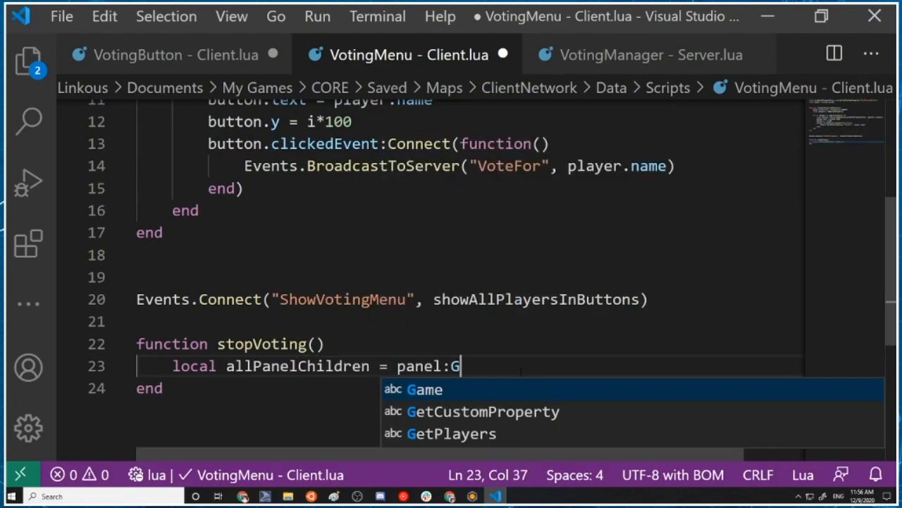
pyautogui.write('etCHil')
pyautogui.press('BackSpace')
pyautogui.press('BackSpace')
pyautogui.press('BackSpace')
pyautogui.write('hildren(')
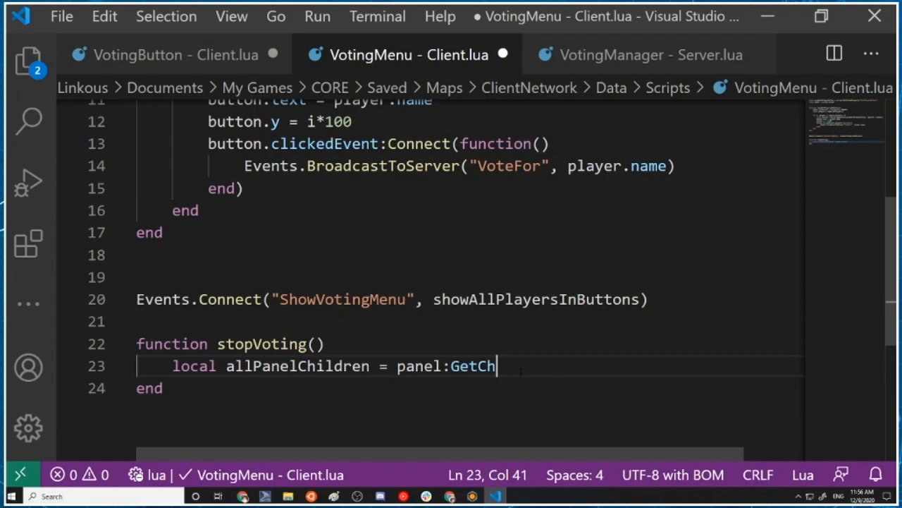
pyautogui.write(')')
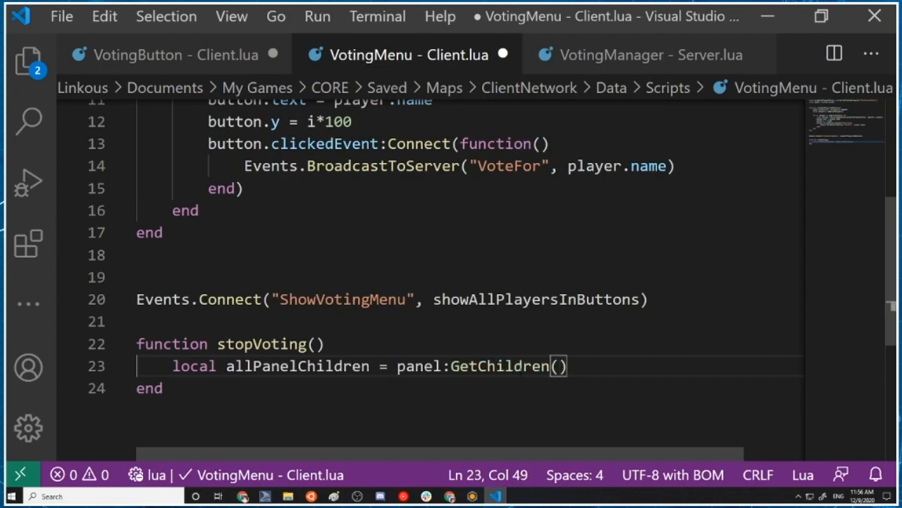
# Below the allPanelChildren variable, begin a loop with "for _, child in ipairs(allPanelChildren) do"
pyautogui.press('Return')
pyautogui.press('Return')
pyautogui.press('BackSpace')
pyautogui.write('for _')
pyautogui.write('child in all')
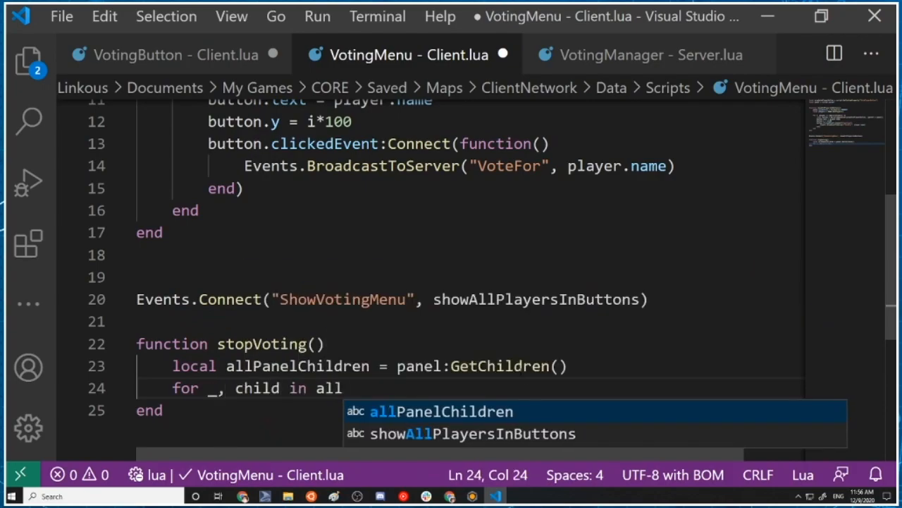
pyautogui.press('BackSpace')
pyautogui.press('BackSpace')
pyautogui.press('BackSpace')
pyautogui.write('iu')
pyautogui.press('BackSpace')
pyautogui.write('pairs(all')
pyautogui.press('Tab')
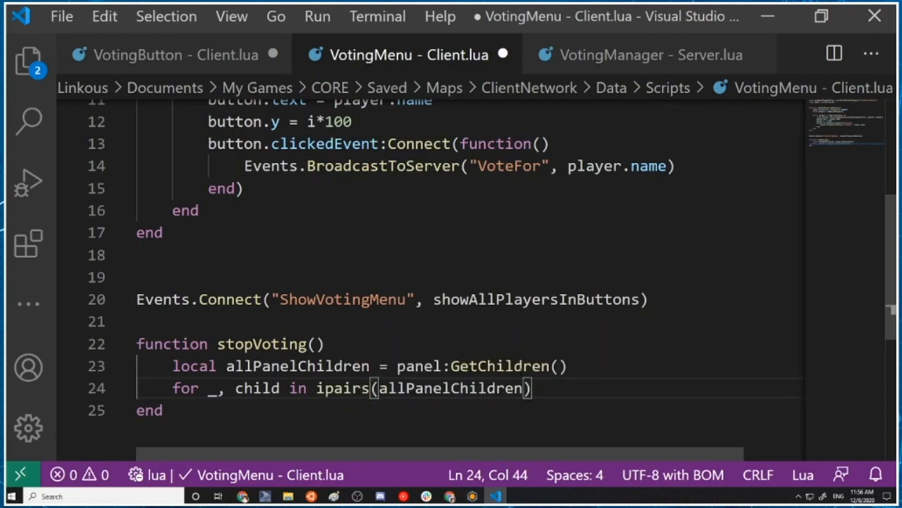
pyautogui.press('Right')
pyautogui.press('Left')
pyautogui.write('do')
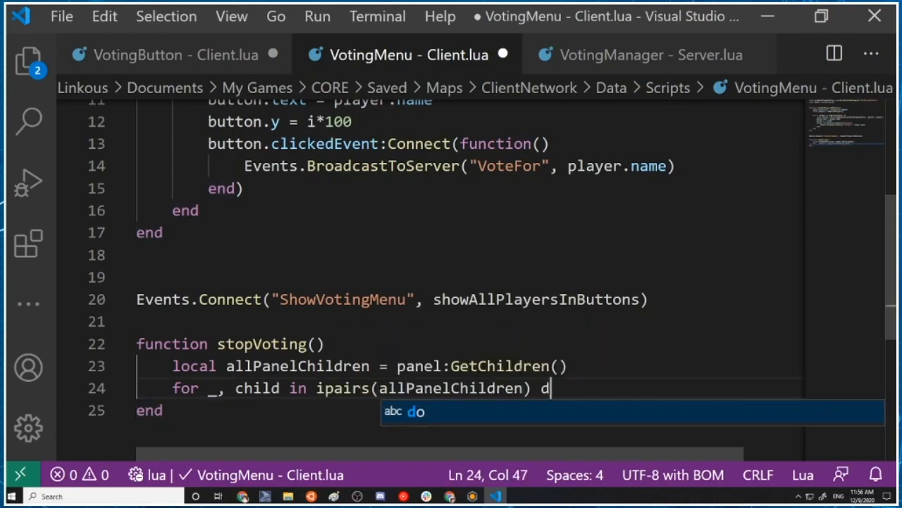
pyautogui.press('Return')
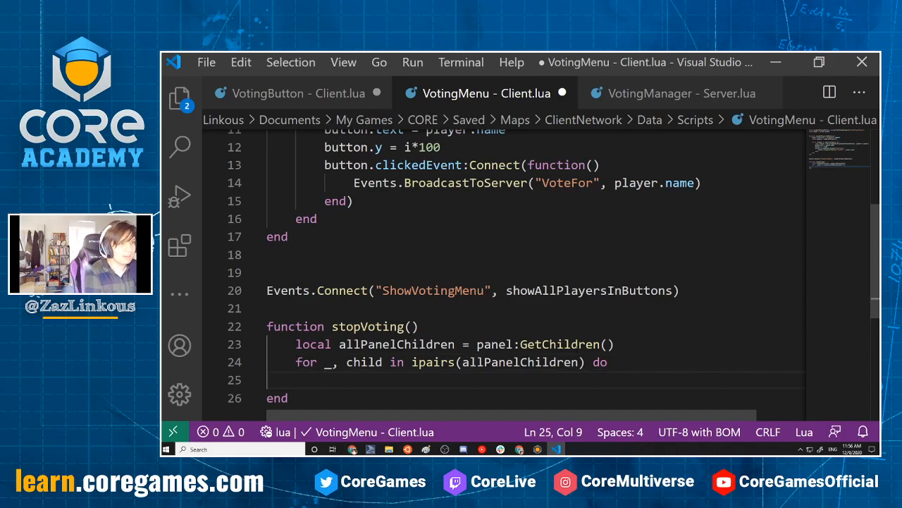
# Inside the loop, add the type check "if child:IsA("Button") then"
pyautogui.hotkey('alt', 'Tab')
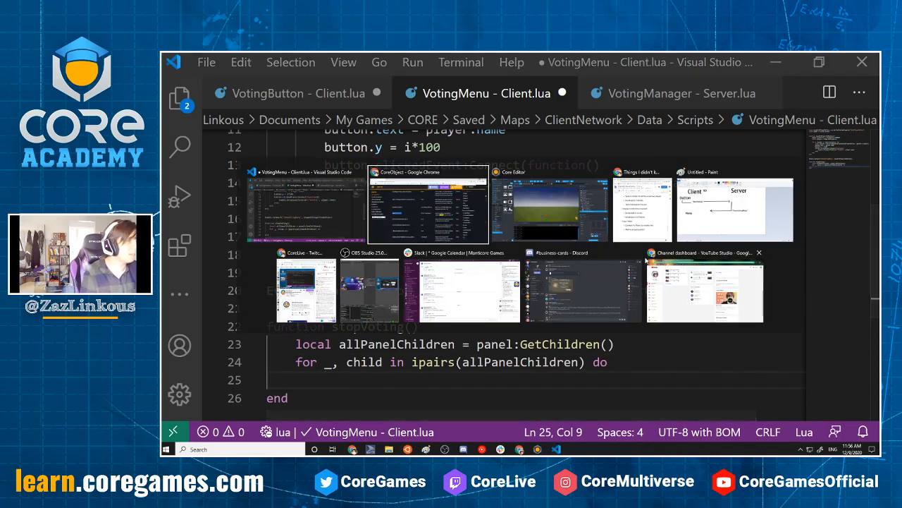
pyautogui.hotkey('alt', 'Tab')
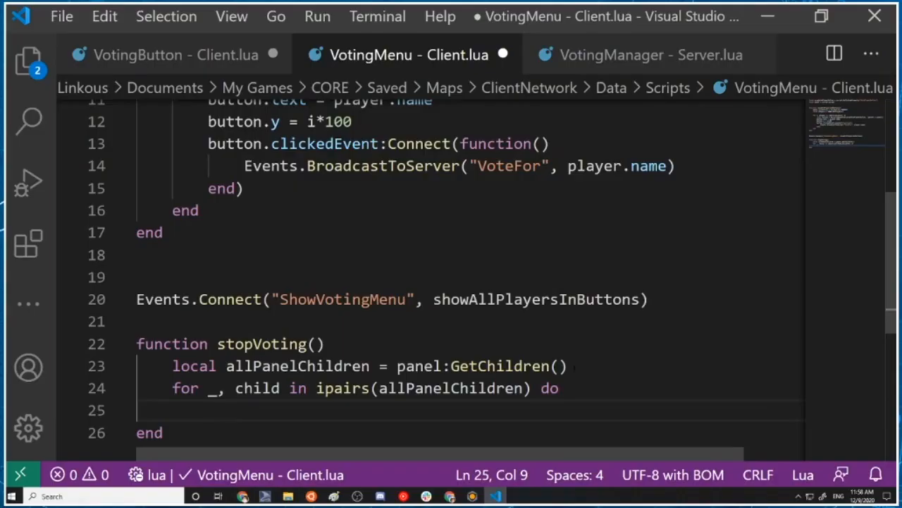
pyautogui.write('if ')
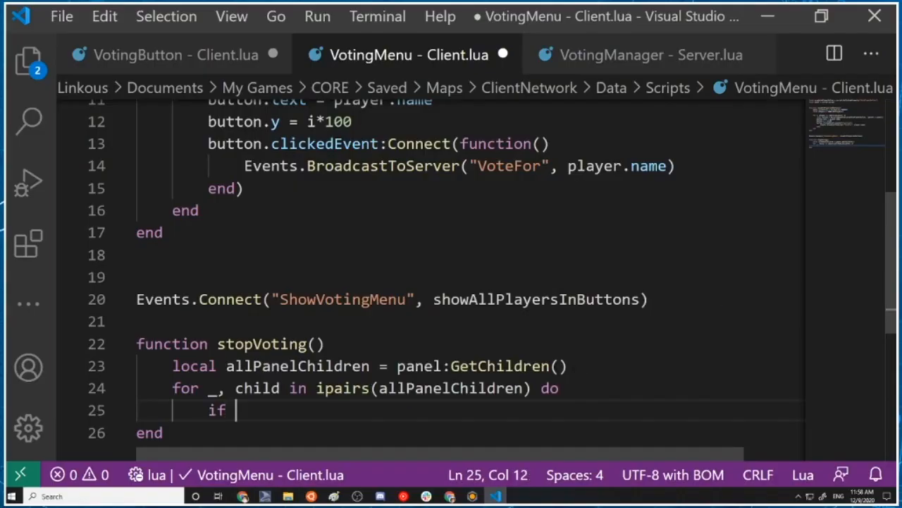
pyautogui.write('child')
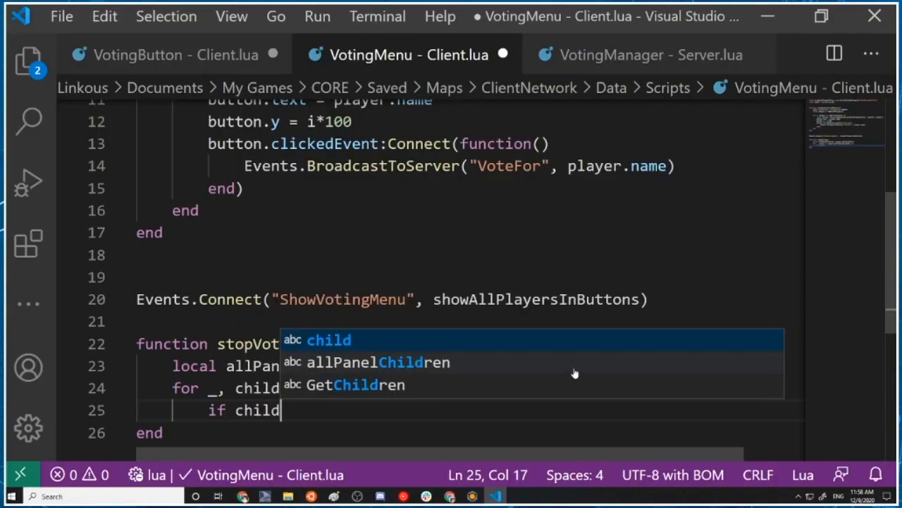
pyautogui.write(':IsA("Button")')
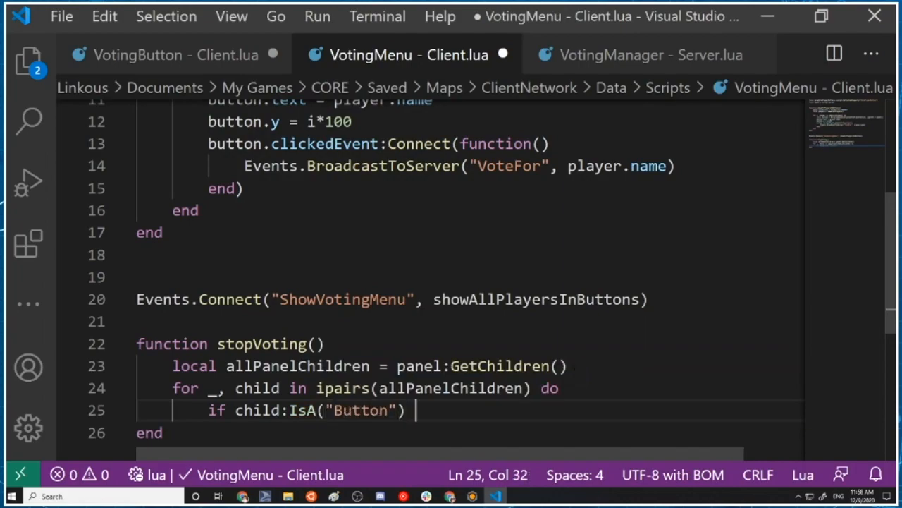
pyautogui.write(' then')
pyautogui.press('Return')
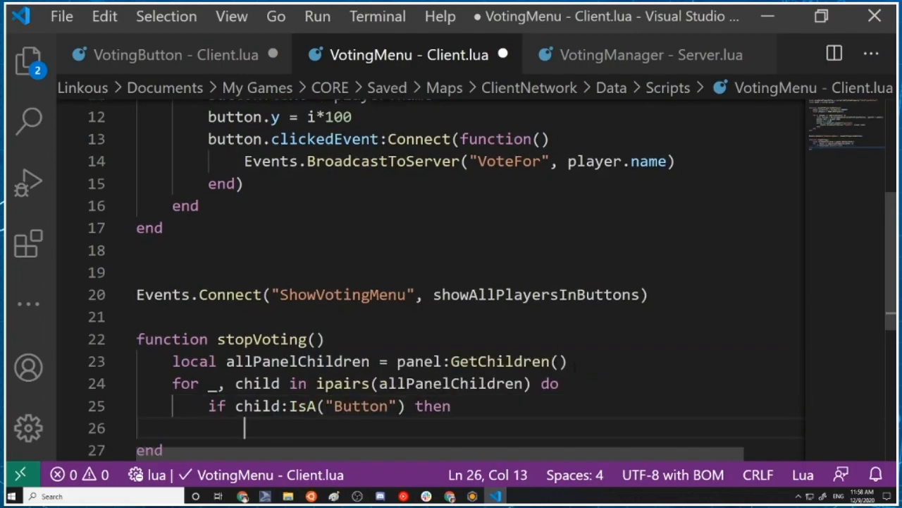
# Within the button check, add "child.isInteractable = false" and close the if block with end
pyautogui.write('child:')
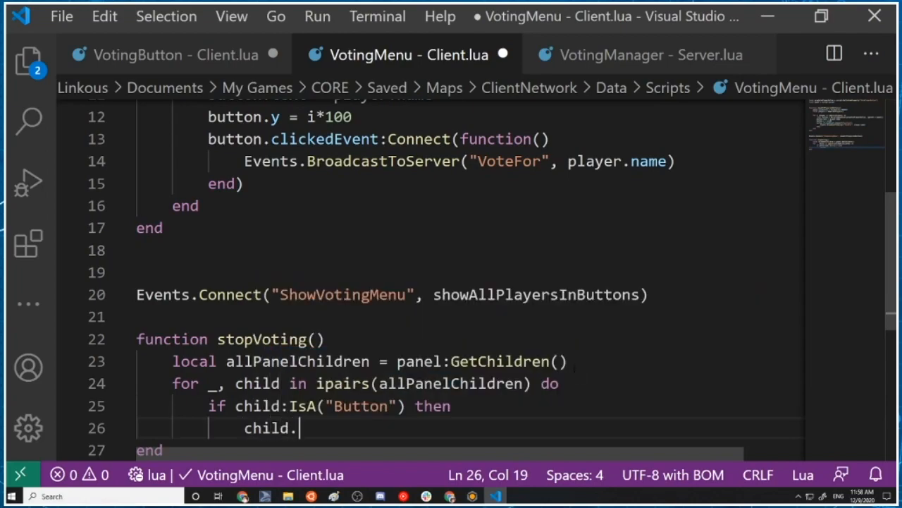
pyautogui.write('isInteractable = false')
pyautogui.press('Return')
pyautogui.press('BackSpace')
pyautogui.write('end')
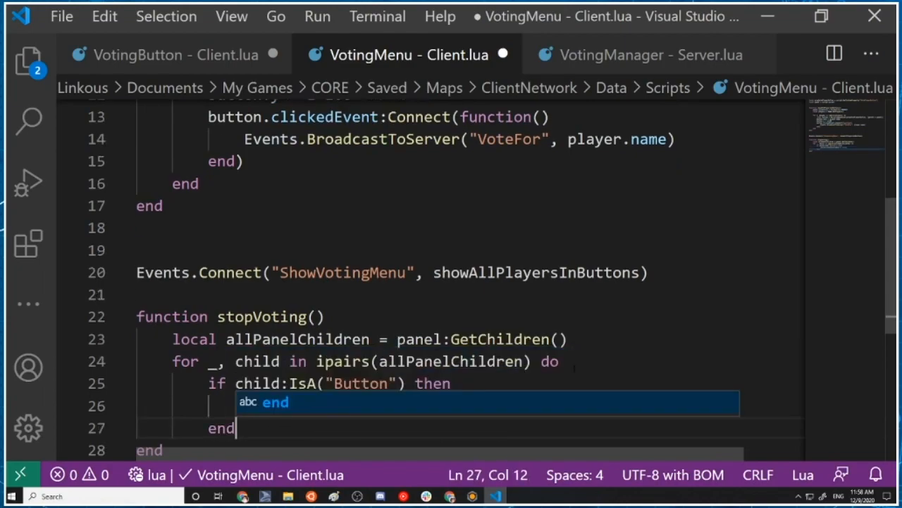
# Close the for loop in stopVoting with its own end line, aligned with the for statement
pyautogui.scroll(-4, 465, 282)
pyautogui.scroll(1, 259, 169)
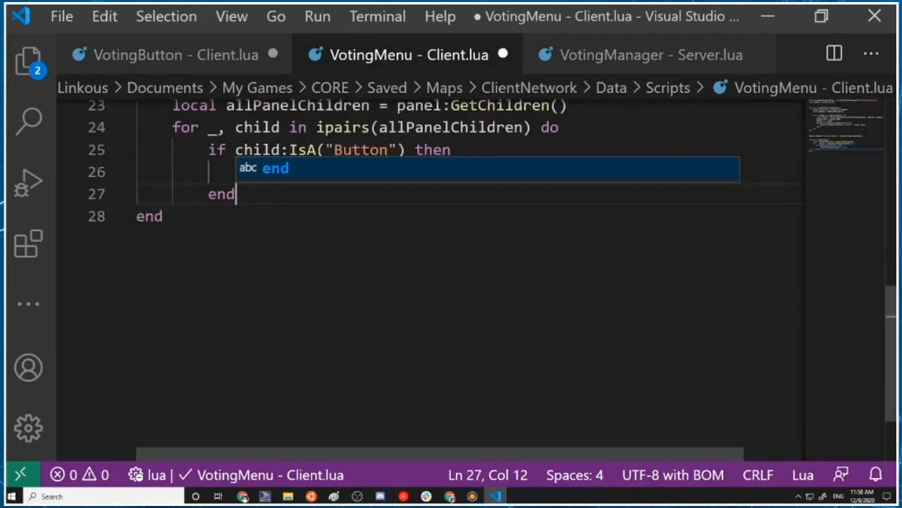
pyautogui.press('Escape')
pyautogui.press('Return')
pyautogui.press('BackSpace')
pyautogui.write('end')
pyautogui.scroll(4, 465, 261)
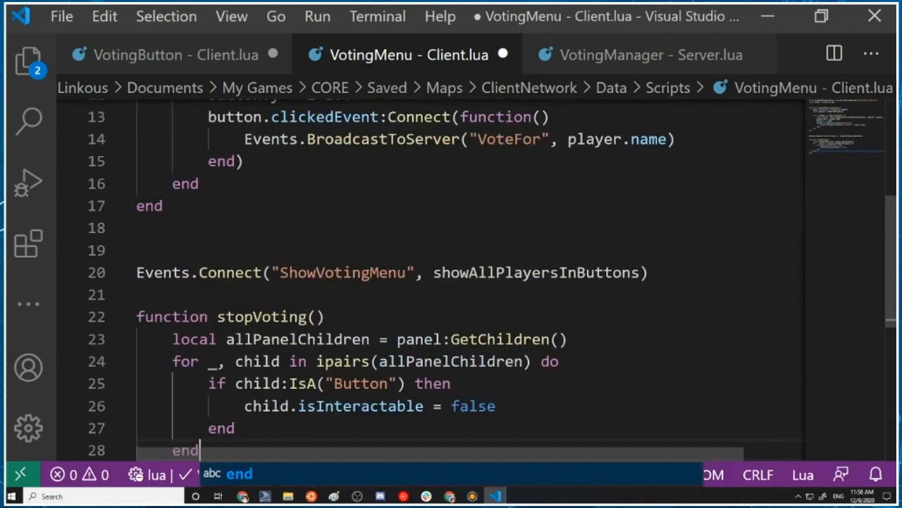
pyautogui.scroll(-3, 465, 261)
pyautogui.press('Escape')
# Below stopVoting, add Events.Connect("VoteCounted", stopVoting), copying the event name from VotingManager - Server.lua, and save the VotingMenu client script
pyautogui.press('Down')
pyautogui.press('Return')
pyautogui.press('Return')
pyautogui.write('Events.Connect*(')
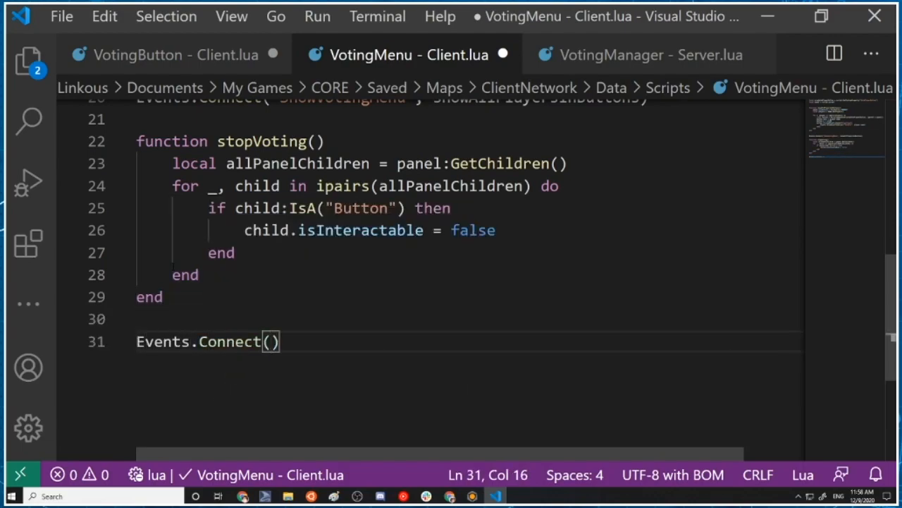
pyautogui.click(641, 60)
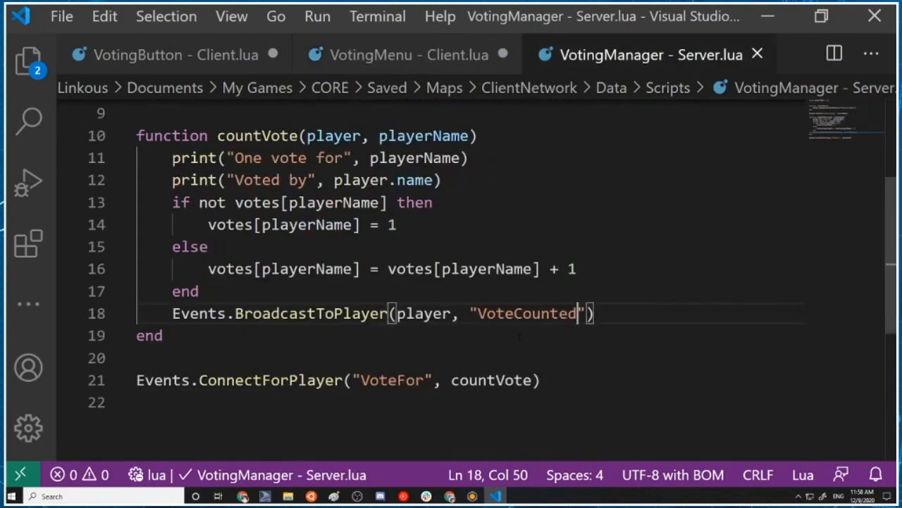
pyautogui.hotkey('shift', 'End')
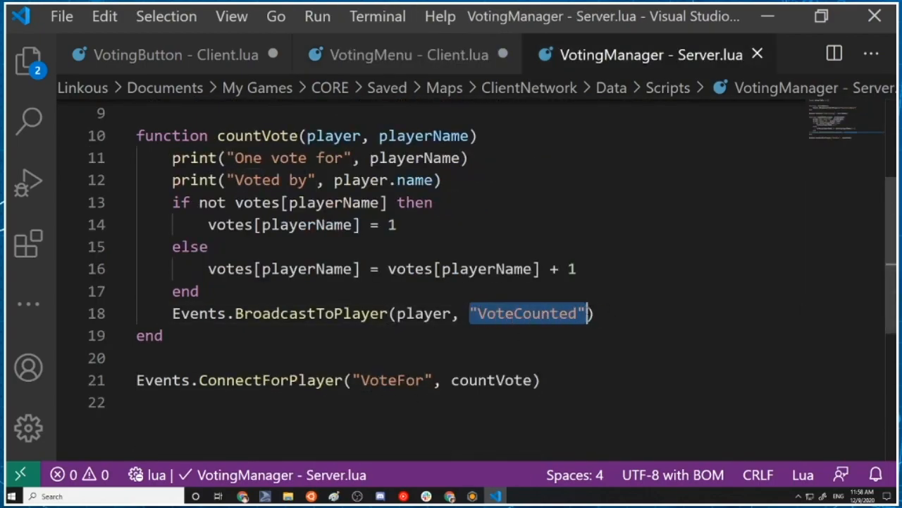
pyautogui.hotkey('ctrl', 'c')
pyautogui.click(294, 57)
pyautogui.hotkey('ctrl', 'v')
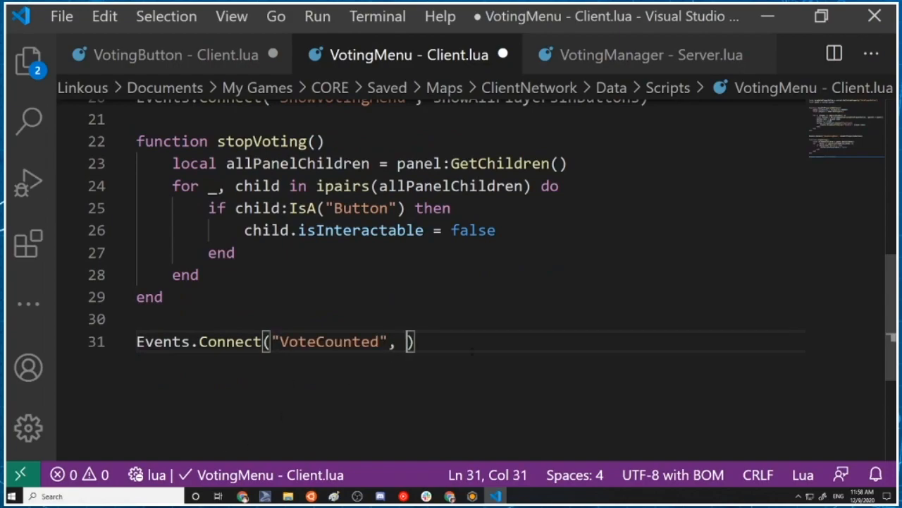
pyautogui.write('stop')
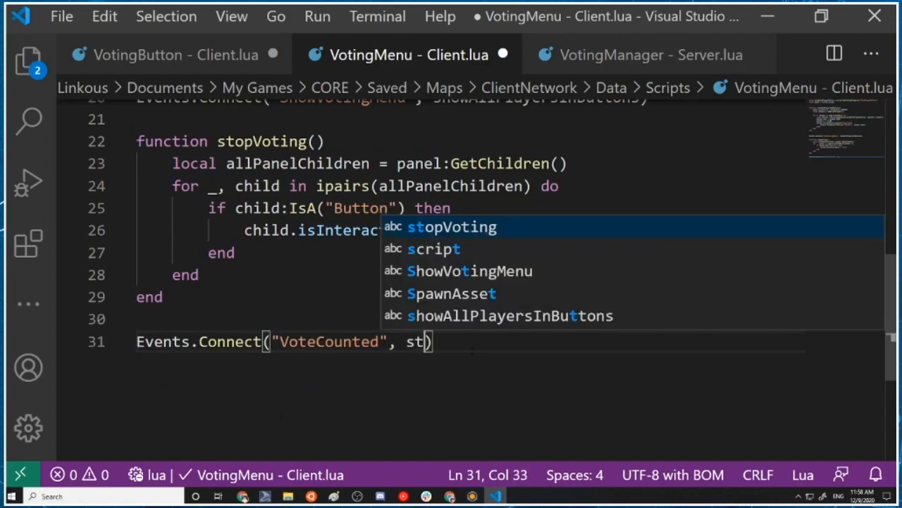
pyautogui.press('Tab')
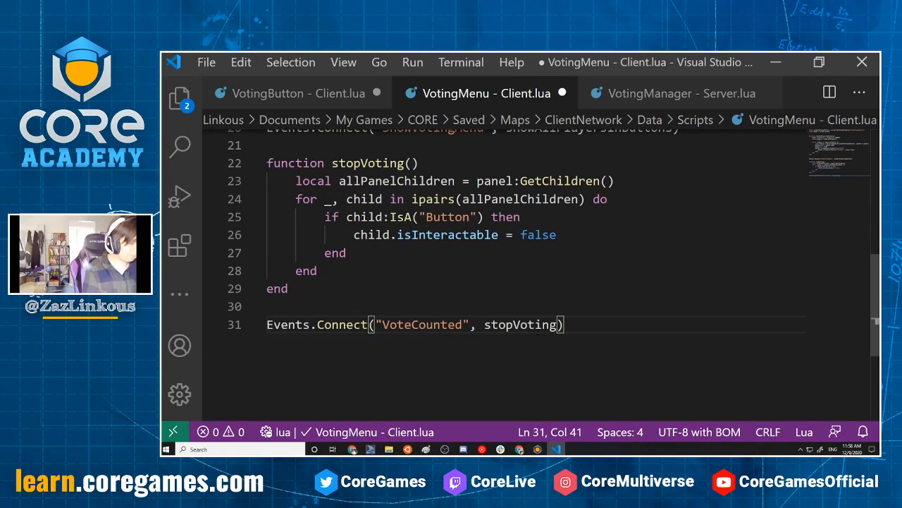
pyautogui.hotkey('ctrl', 's')
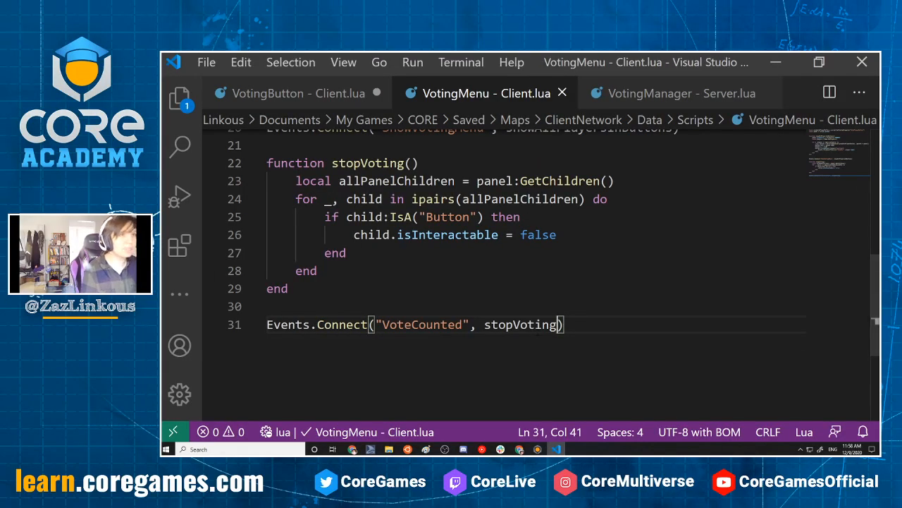
# Switch to Core, turn off Multiplayer Preview Mode, and test casting one vote in a local preview
pyautogui.click(776, 62)
pyautogui.click(518, 255)
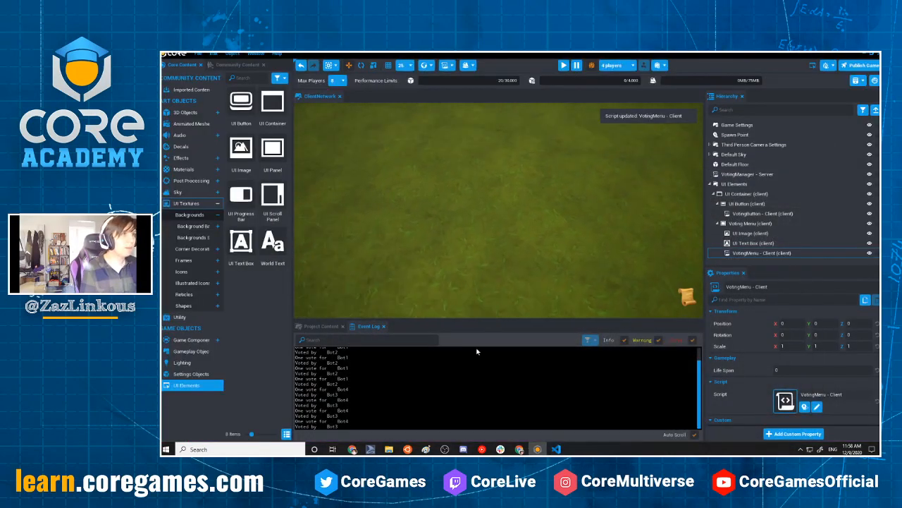
pyautogui.click(613, 70)
pyautogui.click(591, 66)
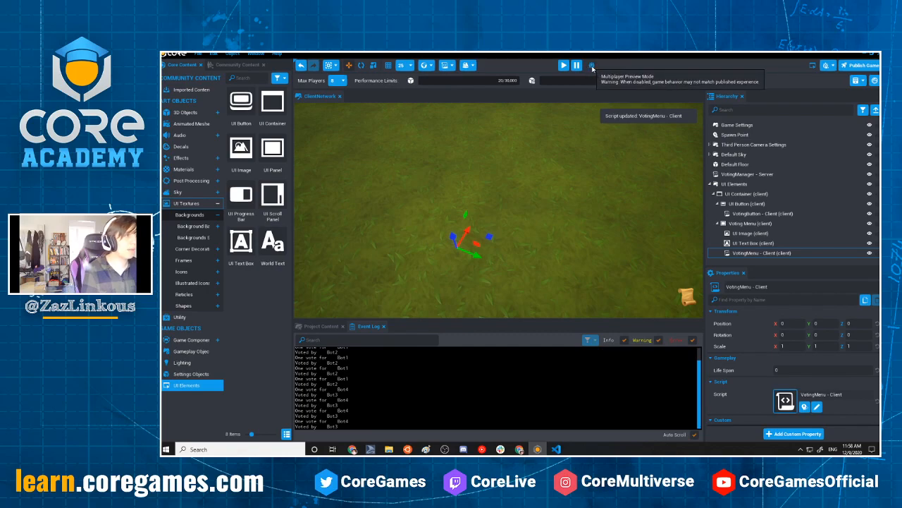
pyautogui.moveTo(608, 207); pyautogui.dragTo(637, 135, button='right')
pyautogui.click(563, 65)
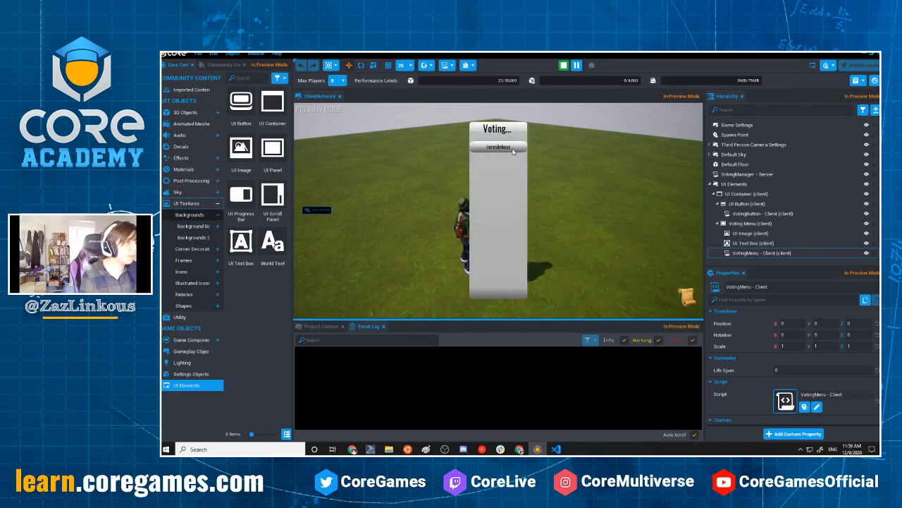
pyautogui.click(514, 149)
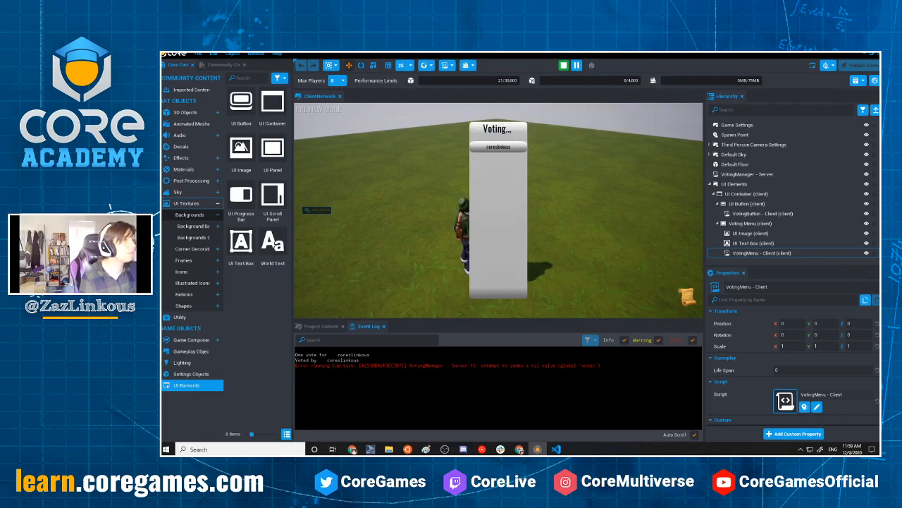
# In VotingManager - Server.lua, rename the votesTable variable declared on line 1 to votes and save the script
pyautogui.hotkey('alt', 'Tab')
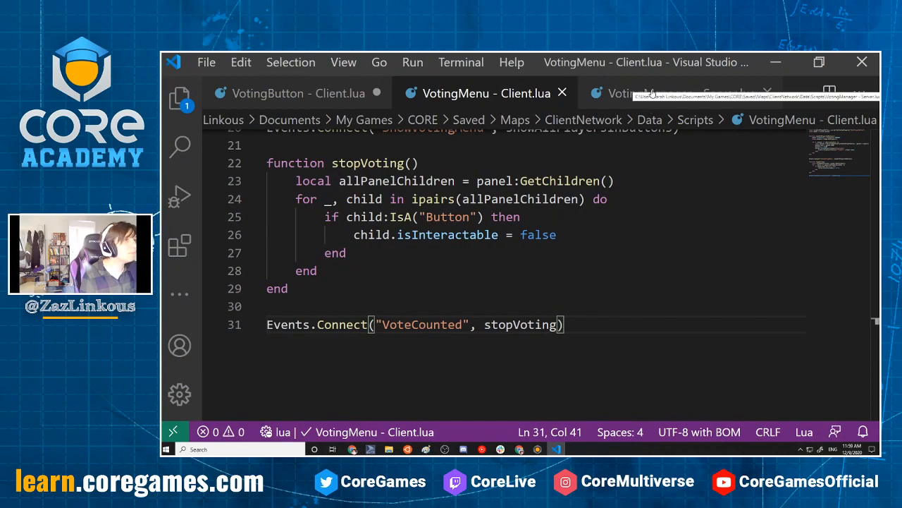
pyautogui.click(645, 93)
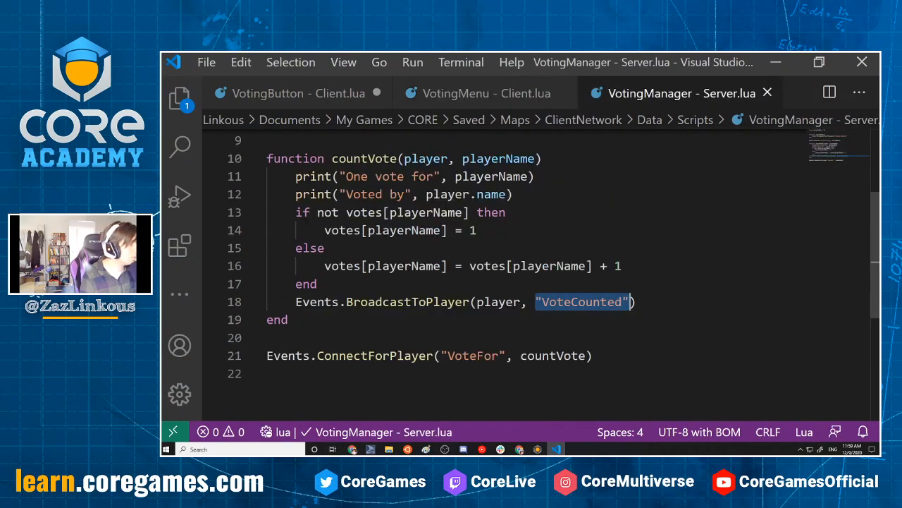
pyautogui.scroll(3, 536, 275)
pyautogui.scroll(-3, 535, 275)
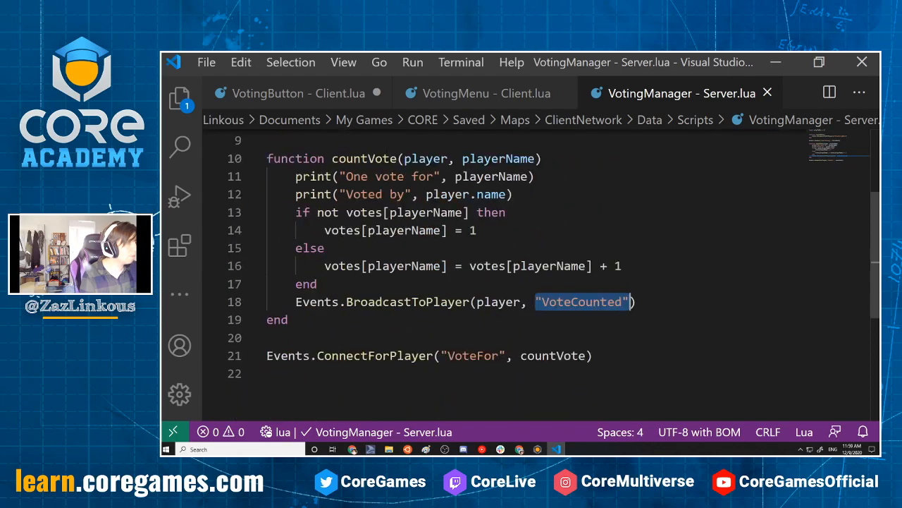
pyautogui.scroll(3, 536, 275)
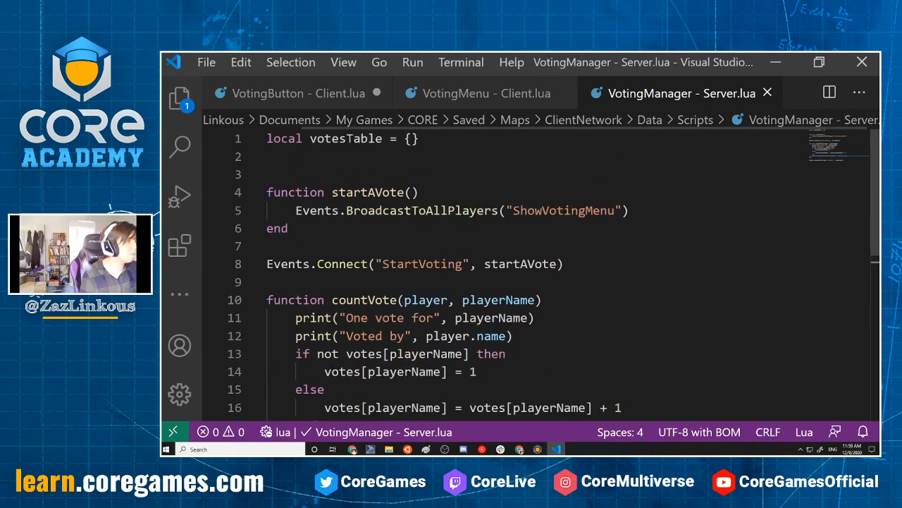
pyautogui.moveTo(346, 140); pyautogui.dragTo(383, 139)
pyautogui.press('BackSpace')
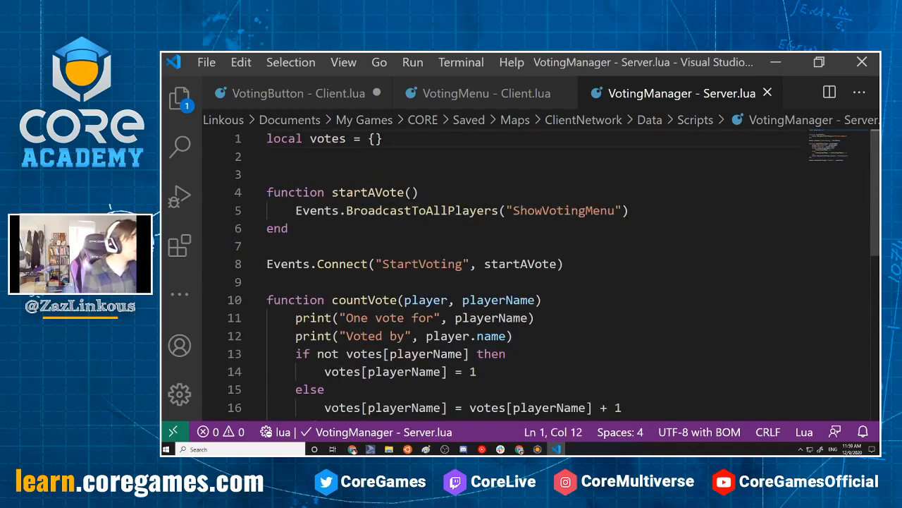
pyautogui.scroll(-4, 536, 275)
pyautogui.scroll(3, 536, 275)
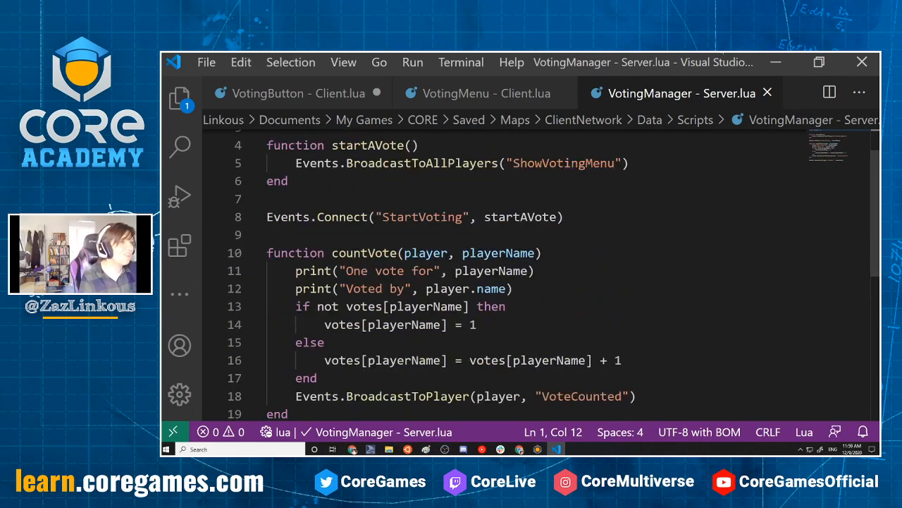
# Restart the local preview in Core and vote several times on the same player button to test whether it gets disabled
pyautogui.click(775, 62)
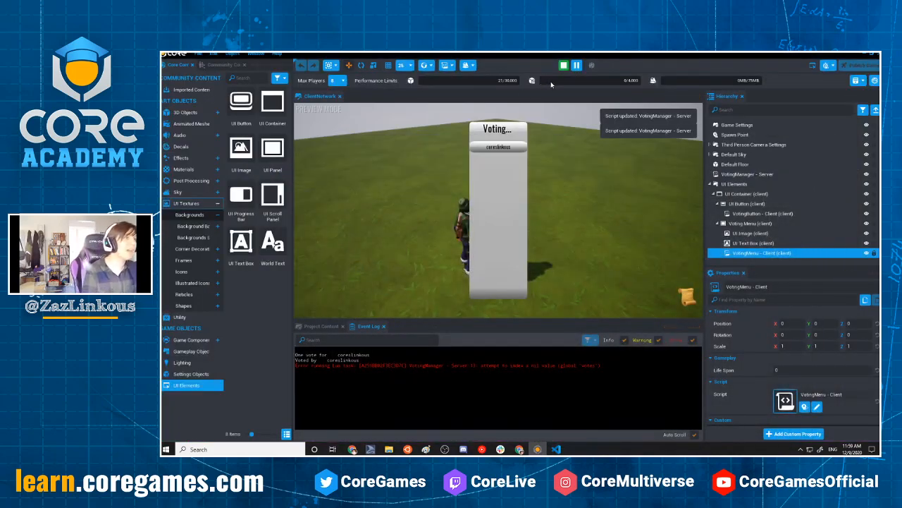
pyautogui.click(564, 65)
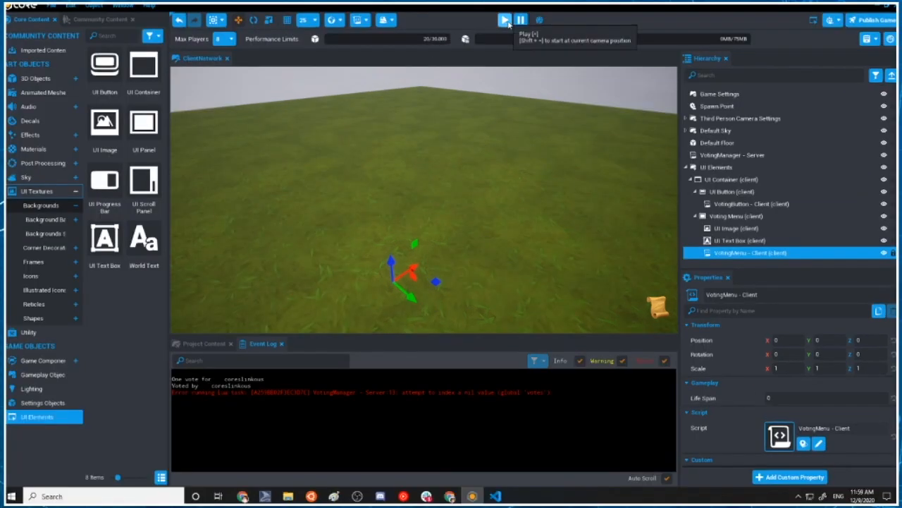
pyautogui.click(506, 20)
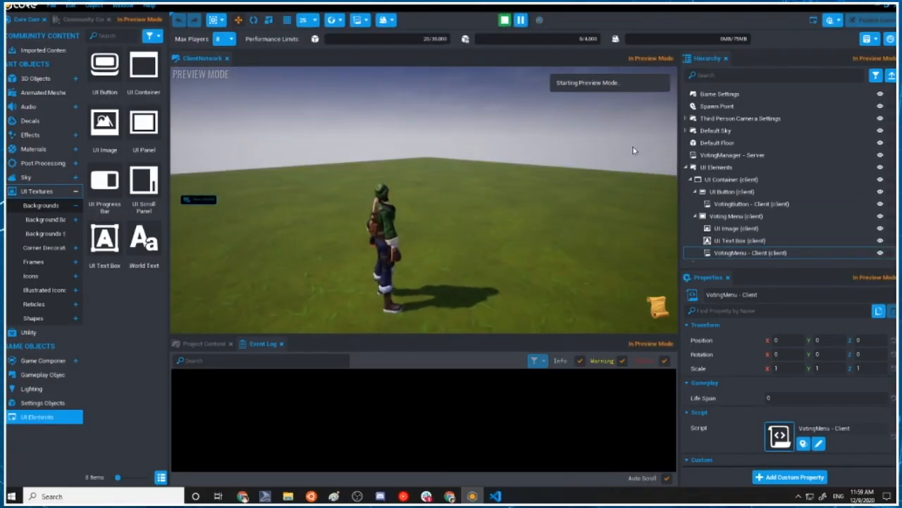
pyautogui.click(425, 121)
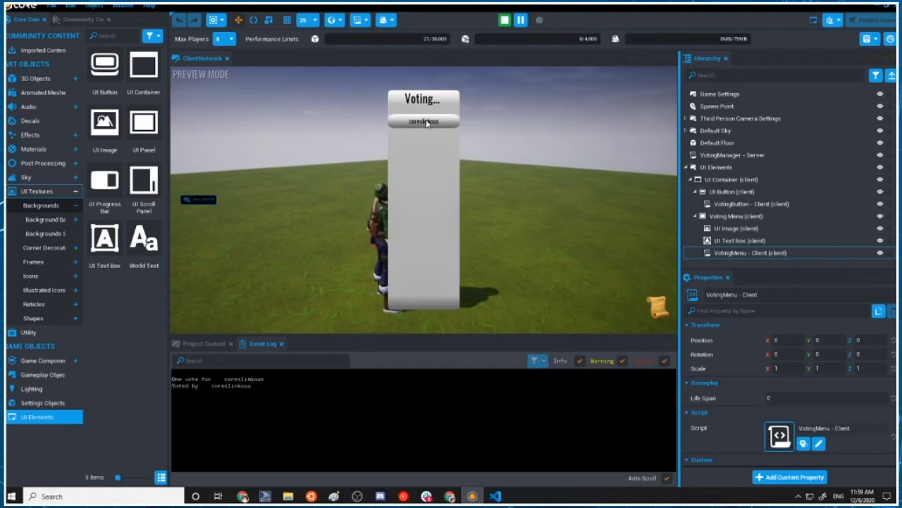
pyautogui.click(441, 125)
pyautogui.click(441, 126)
pyautogui.click(441, 125)
pyautogui.click(441, 126)
pyautogui.click(423, 119)
pyautogui.click(423, 120)
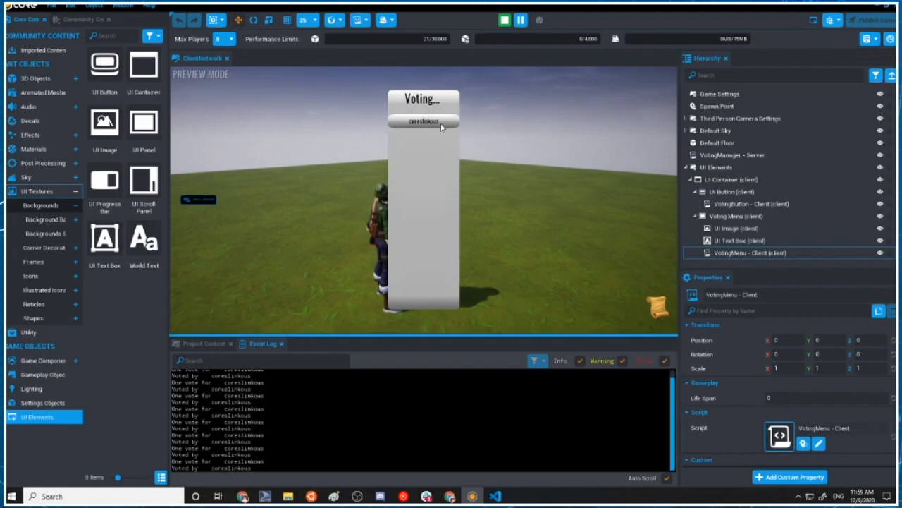
# In VotingMenu - Client.lua, add print(child.name) as the first line of stopVoting's for loop and save
pyautogui.hotkey('alt', 'Tab')
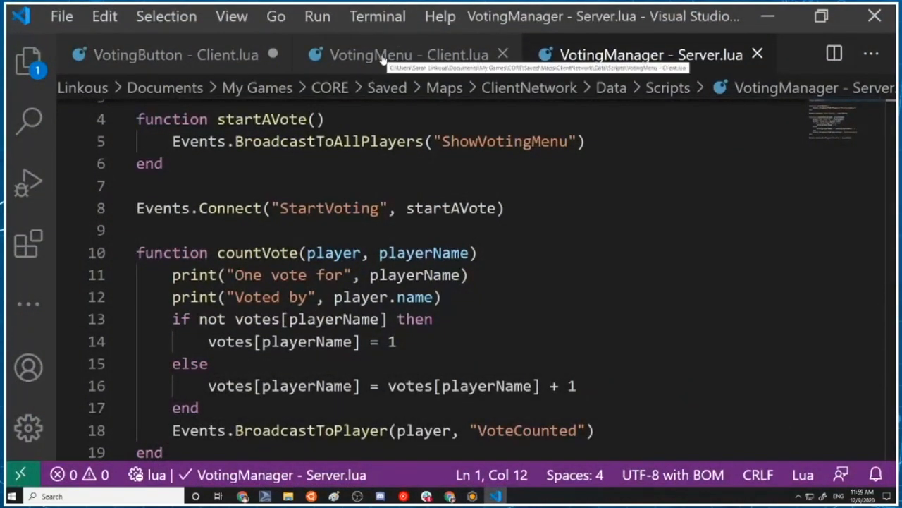
pyautogui.click(384, 56)
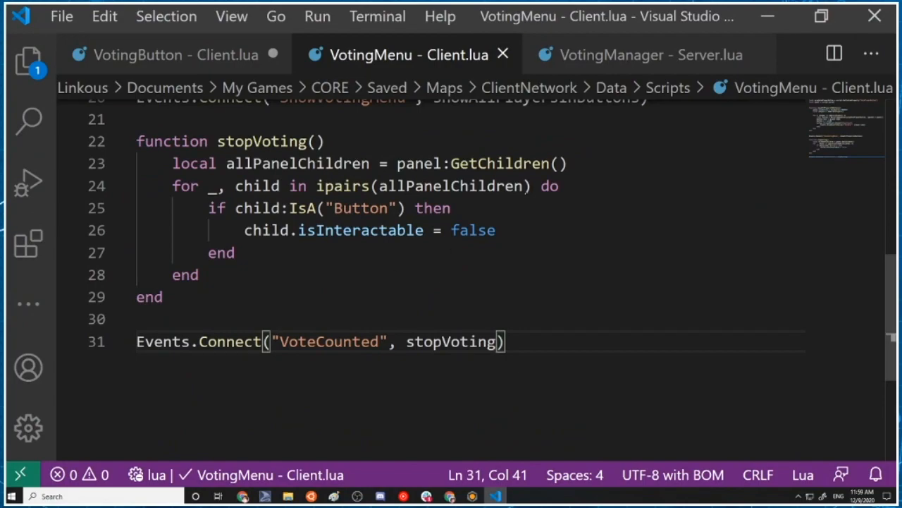
pyautogui.click(573, 188)
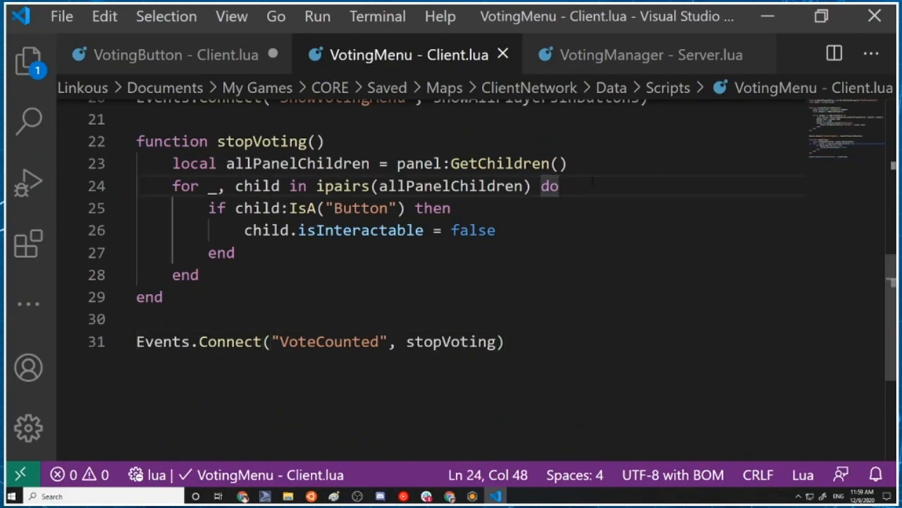
pyautogui.press('Return')
pyautogui.write('print(child.name')
pyautogui.hotkey('ctrl', 's')
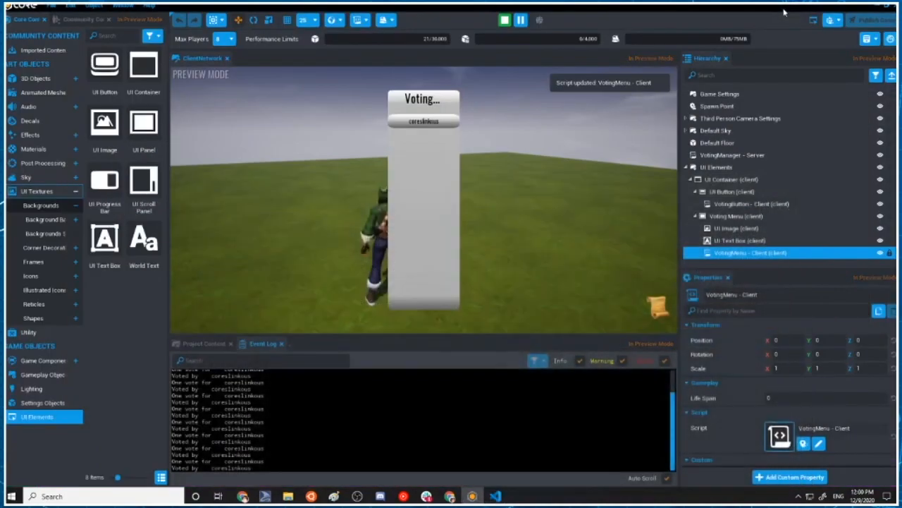
# Rerun the local preview in Core, vote repeatedly to check the printed child names in the Event Log, and stop the preview
pyautogui.click(767, 16)
pyautogui.click(505, 21)
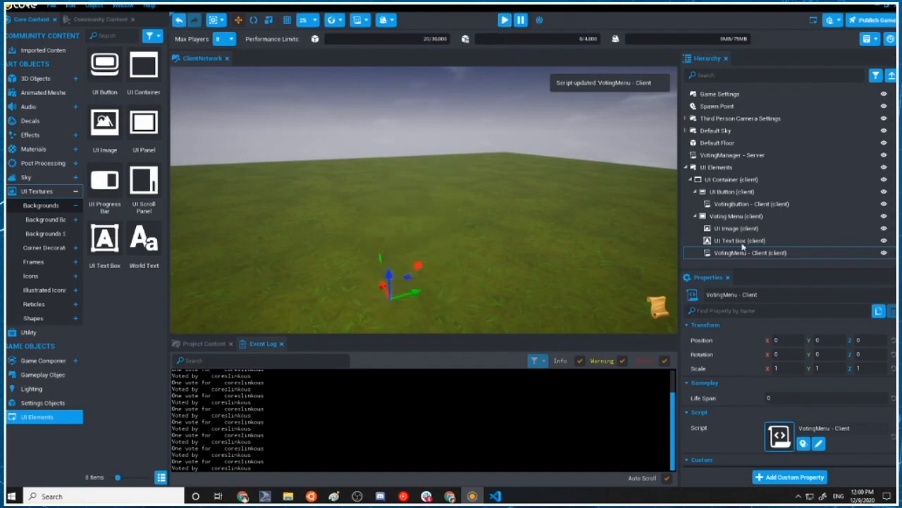
pyautogui.click(505, 21)
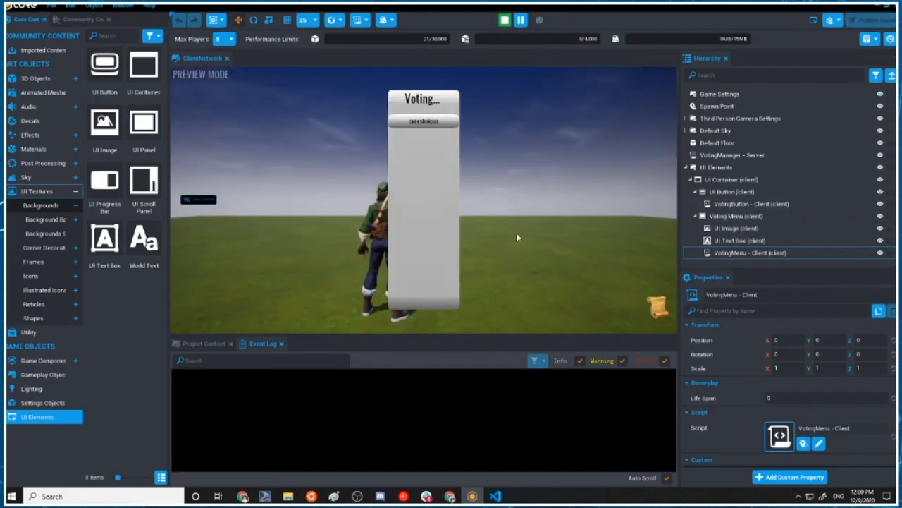
pyautogui.click(439, 123)
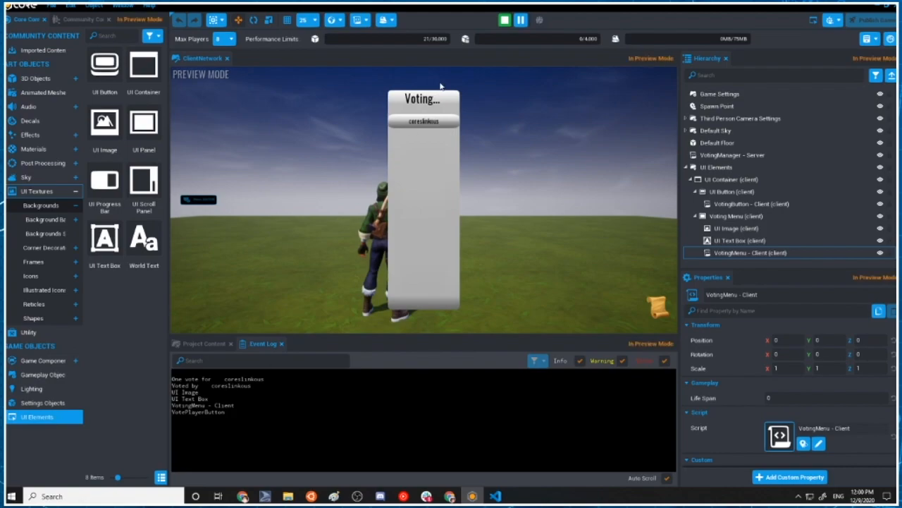
pyautogui.doubleClick(442, 124)
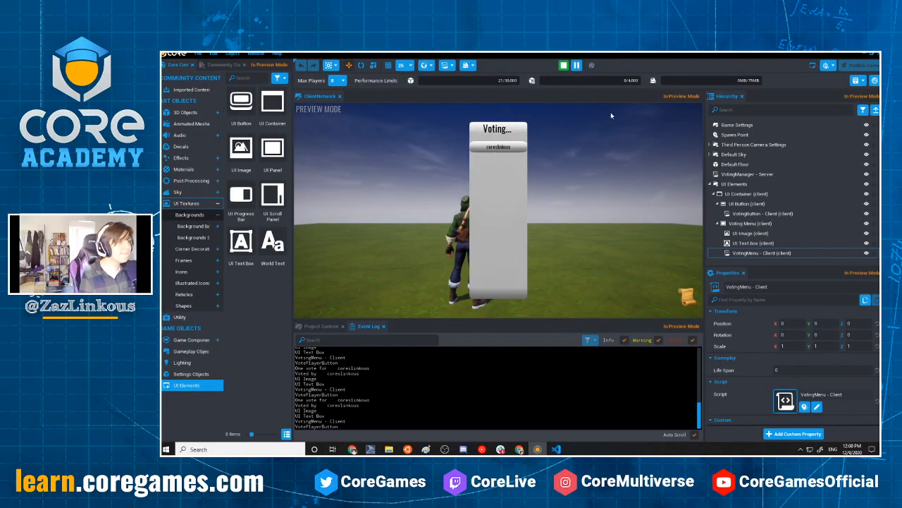
pyautogui.click(564, 66)
pyautogui.moveTo(523, 273); pyautogui.dragTo(438, 208, button='right')
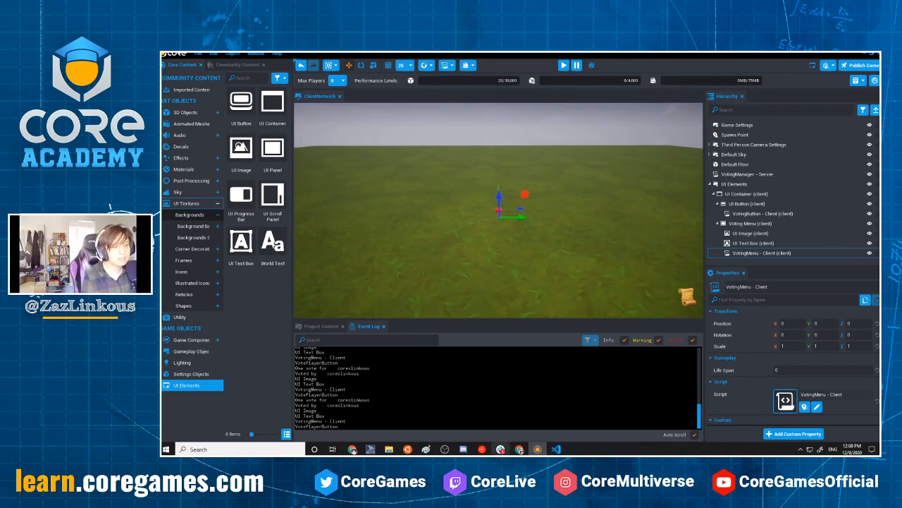
# Duplicate the print(child.name) line in stopVoting onto a new line directly after the if block's end
pyautogui.click(556, 448)
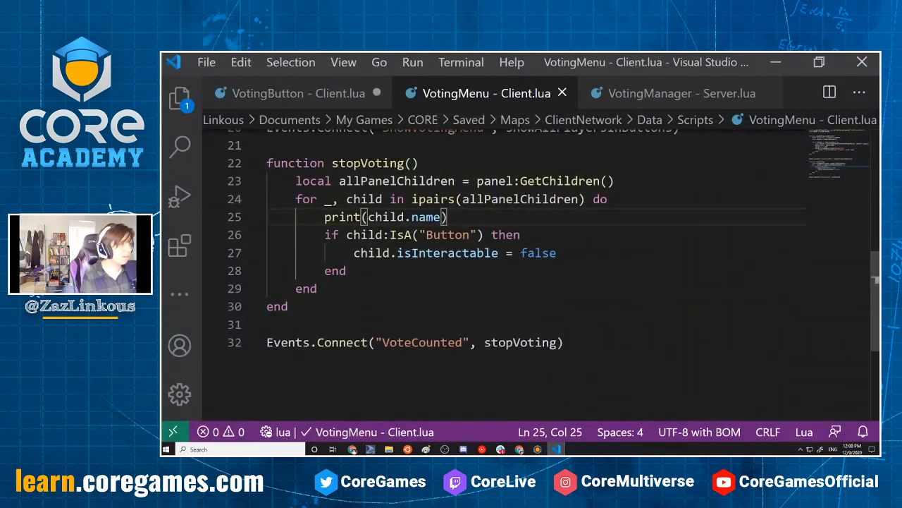
pyautogui.moveTo(324, 217); pyautogui.dragTo(498, 216)
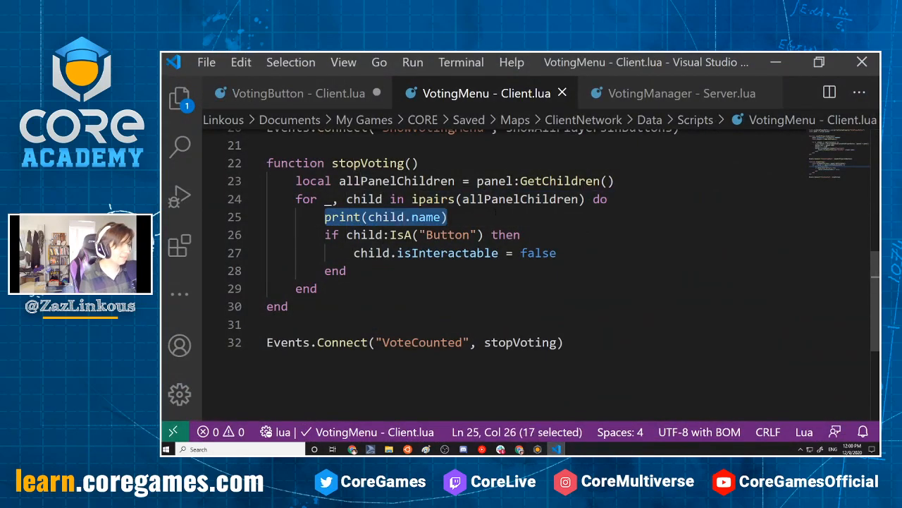
pyautogui.hotkey('ctrl', 'c')
pyautogui.click(444, 270)
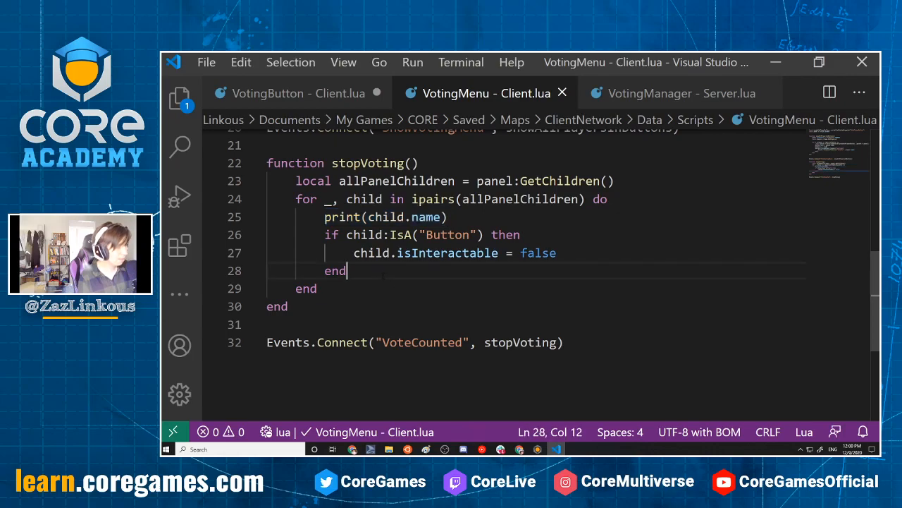
pyautogui.press('Return')
pyautogui.hotkey('ctrl', 'v')
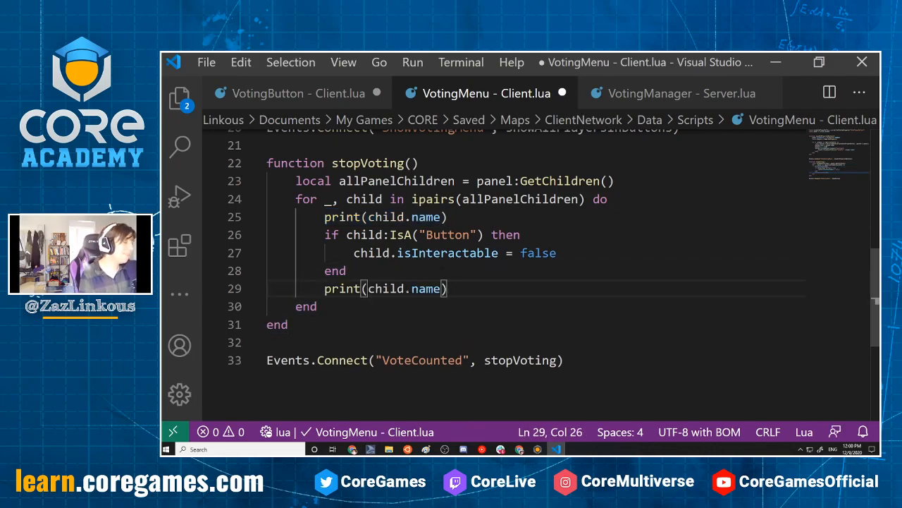
# Change the duplicated line to print(child.isInteractable) and save the VotingMenu client script
pyautogui.click(426, 235)
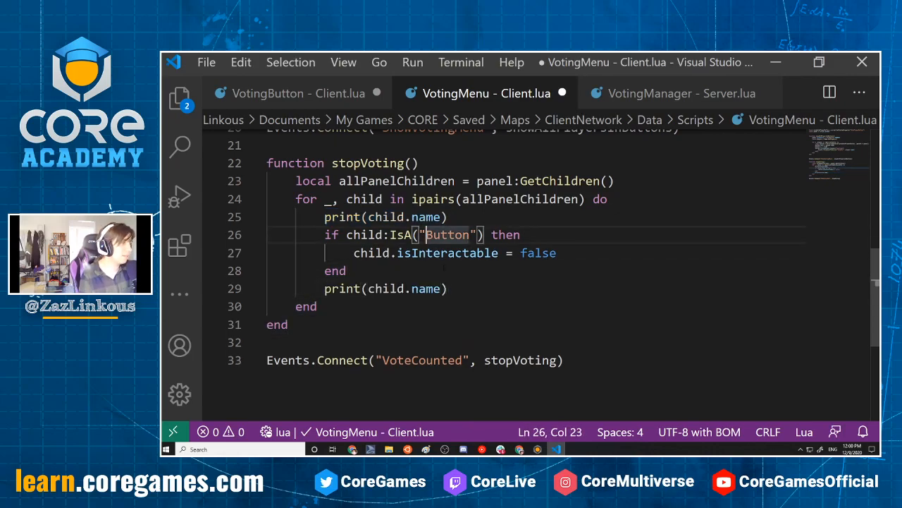
pyautogui.moveTo(441, 288); pyautogui.dragTo(421, 288)
pyautogui.write('isInteractabl')
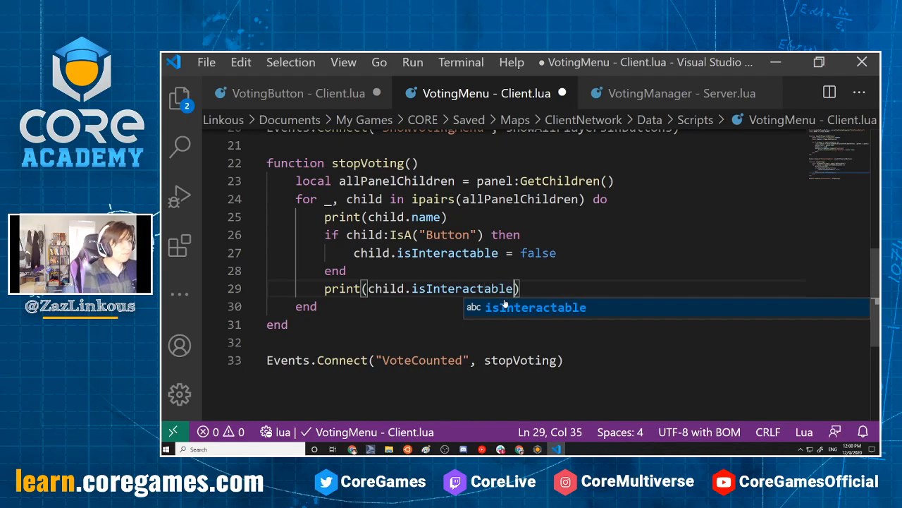
pyautogui.hotkey('ctrl', 's')
pyautogui.press('Escape')
pyautogui.press('Up')
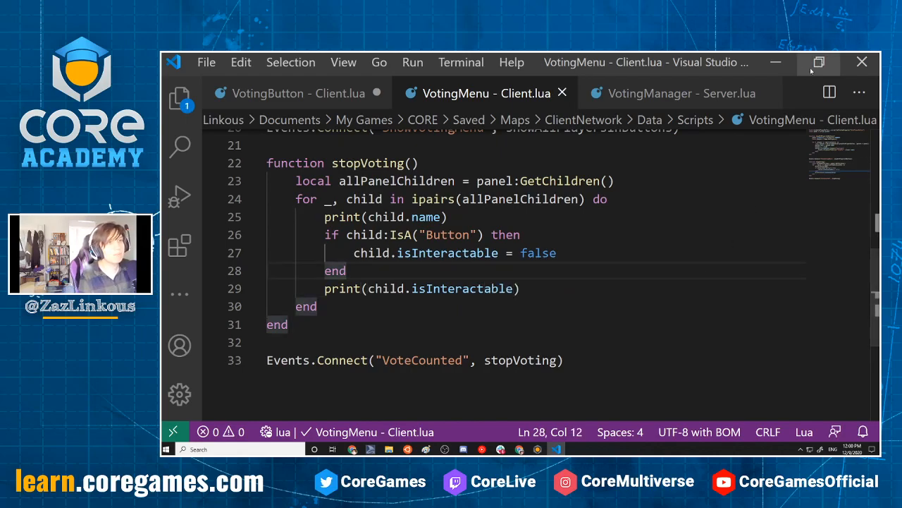
# Preview the game in Core, cast a vote, and examine each child's printed name and isInteractable value in the Event Log
pyautogui.click(788, 63)
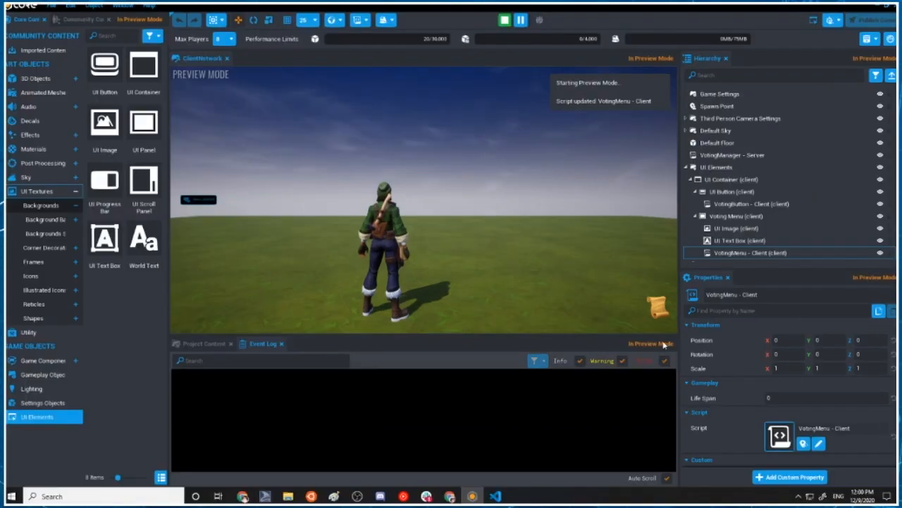
pyautogui.click(650, 313)
pyautogui.click(429, 122)
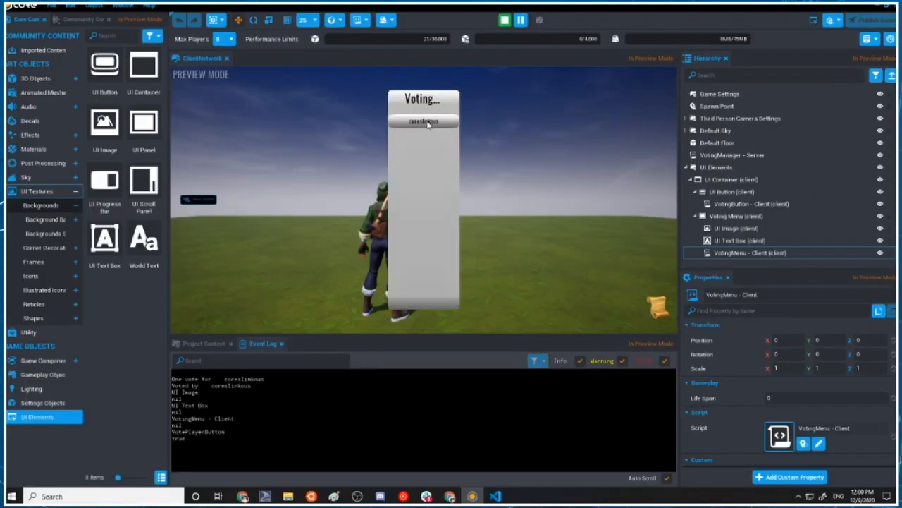
pyautogui.moveTo(199, 392); pyautogui.dragTo(171, 406)
pyautogui.click(208, 399)
pyautogui.click(190, 412)
pyautogui.moveTo(235, 418); pyautogui.dragTo(128, 435)
pyautogui.moveTo(187, 432); pyautogui.dragTo(134, 435)
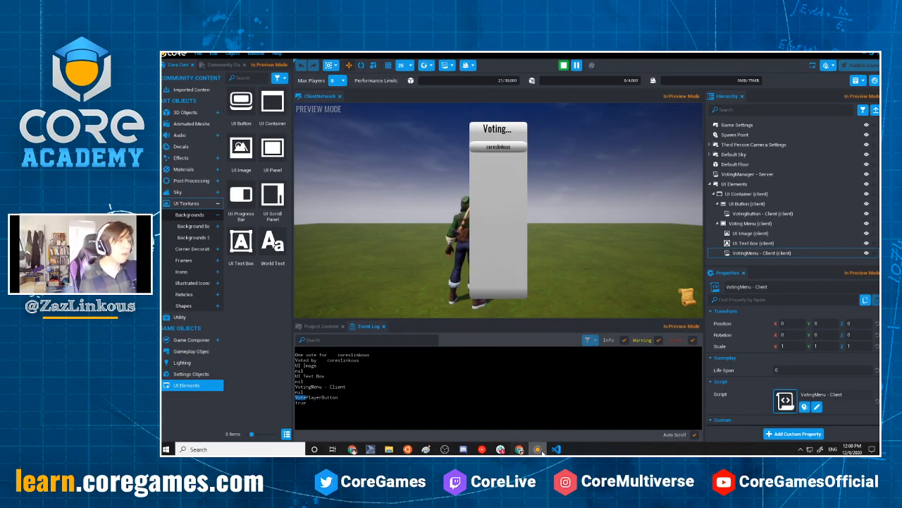
# In the VotingMenu client script, change the IsA type check in stopVoting to "UIButton" and save the script
pyautogui.click(556, 449)
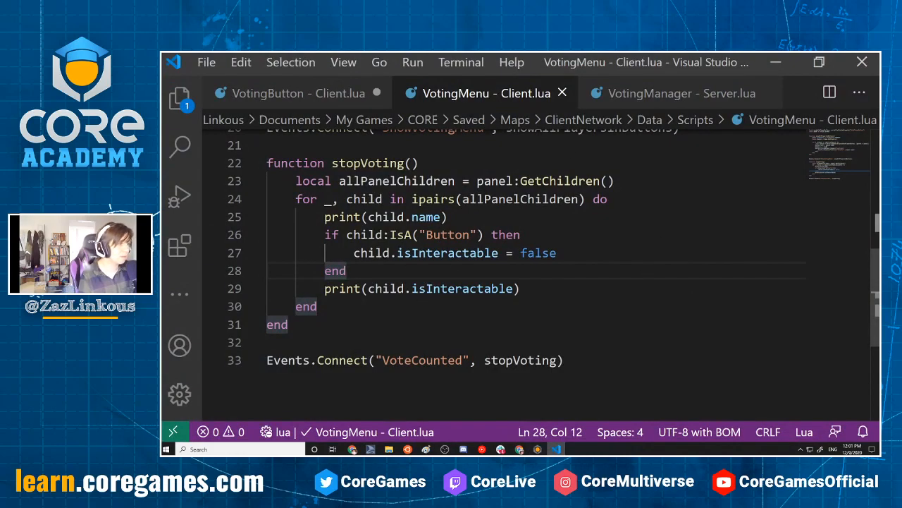
pyautogui.click(428, 235)
pyautogui.write('UI')
pyautogui.hotkey('ctrl', 's')
# Switch back to Core, restart the local preview, cast a vote to check the button's printed isInteractable value, and stop the preview
pyautogui.click(775, 63)
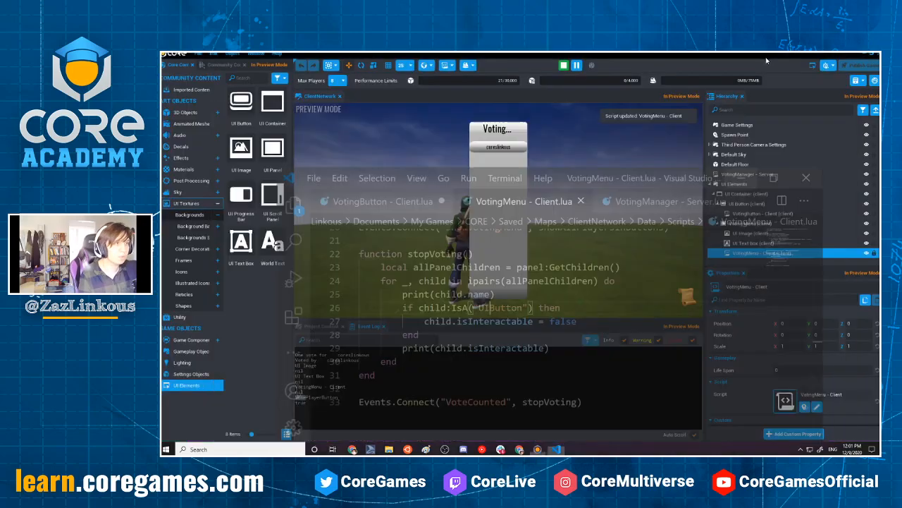
pyautogui.click(563, 65)
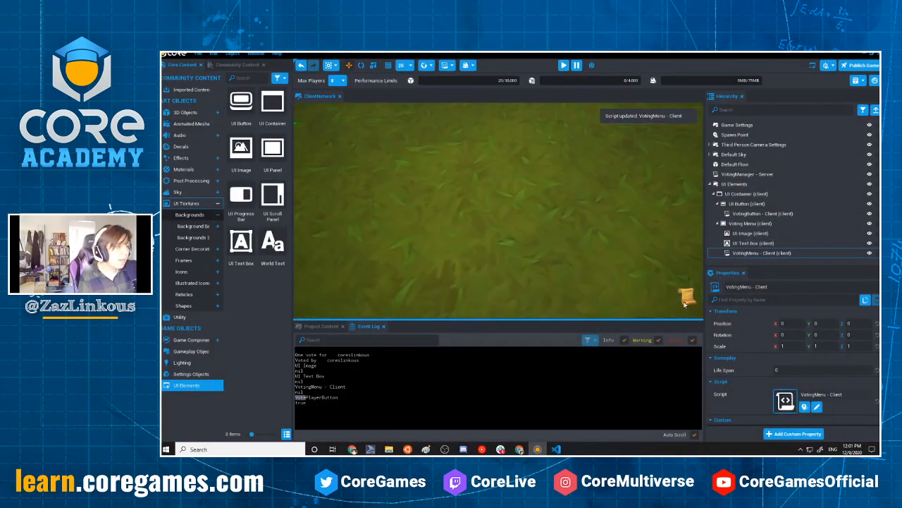
pyautogui.click(572, 247)
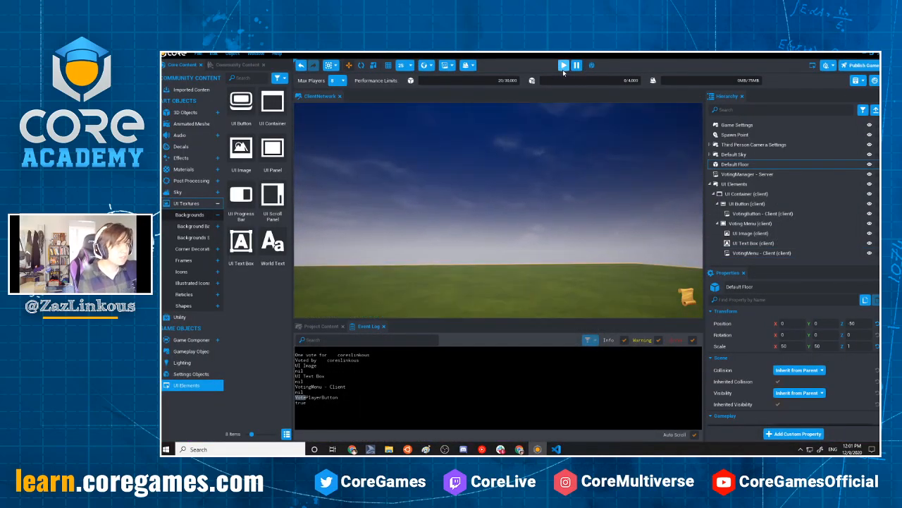
pyautogui.click(563, 65)
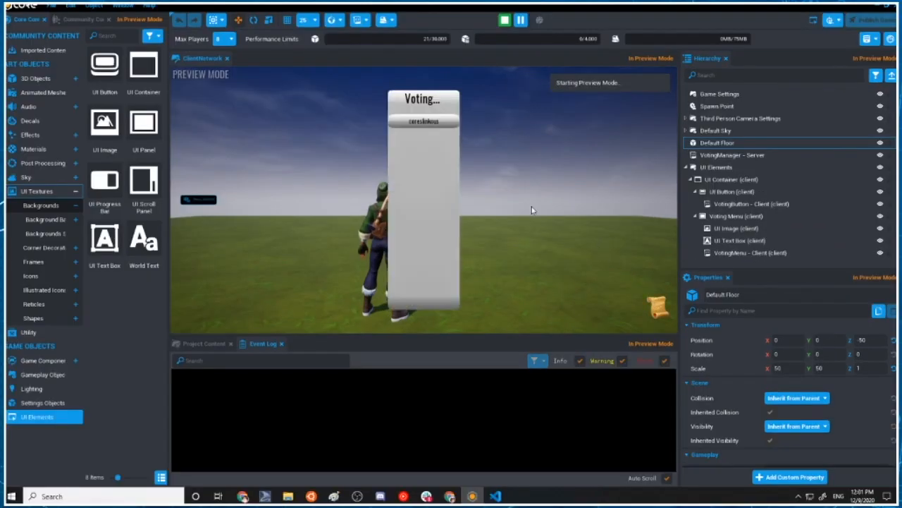
pyautogui.click(421, 122)
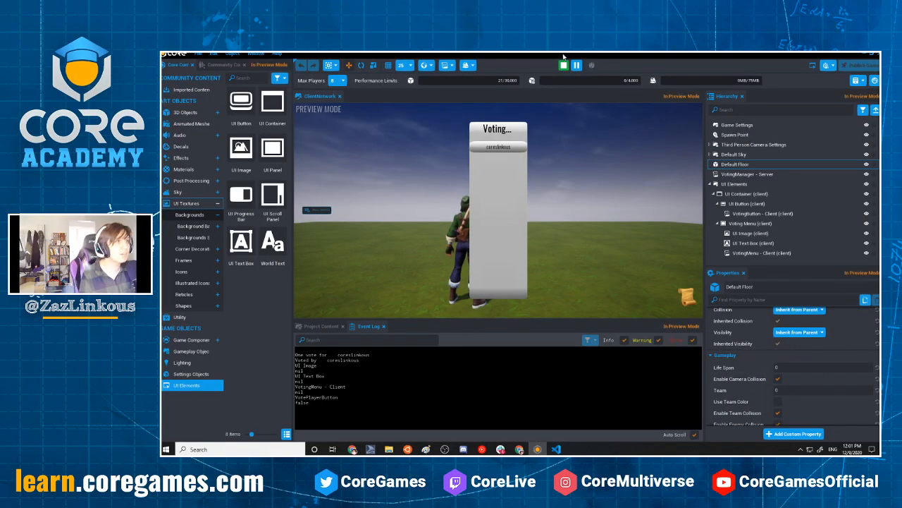
pyautogui.click(506, 20)
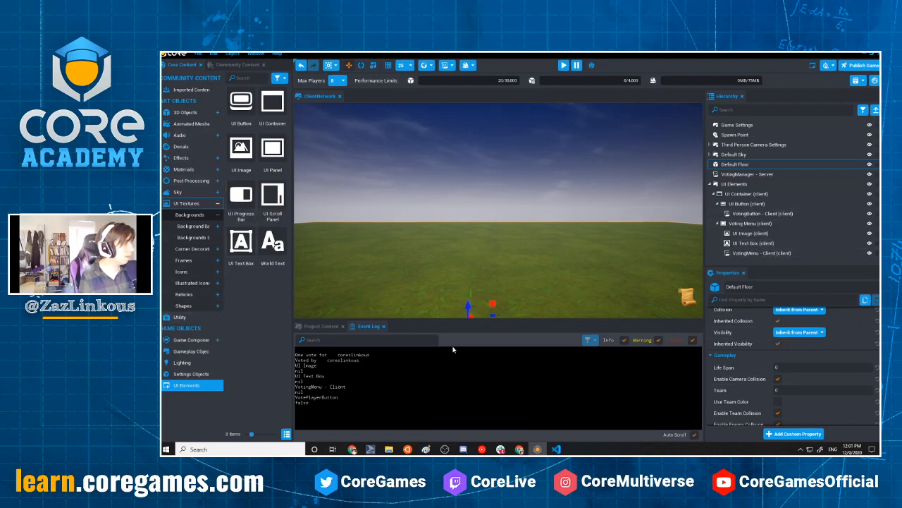
# Add the VotePlayerButton template to the Hierarchy and set its Disabled Color to dark gray
pyautogui.click(331, 327)
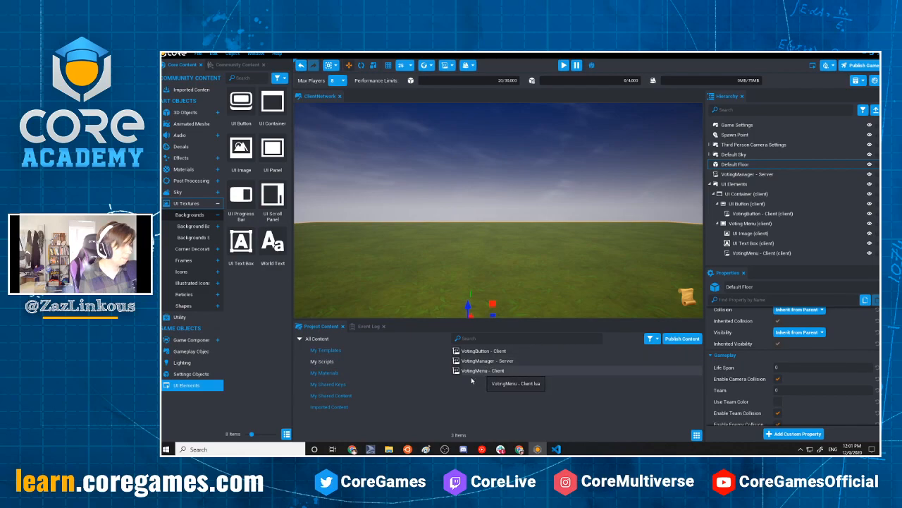
pyautogui.click(325, 350)
pyautogui.moveTo(480, 350); pyautogui.dragTo(743, 139)
pyautogui.scroll(-2, 797, 424)
pyautogui.scroll(-2, 796, 423)
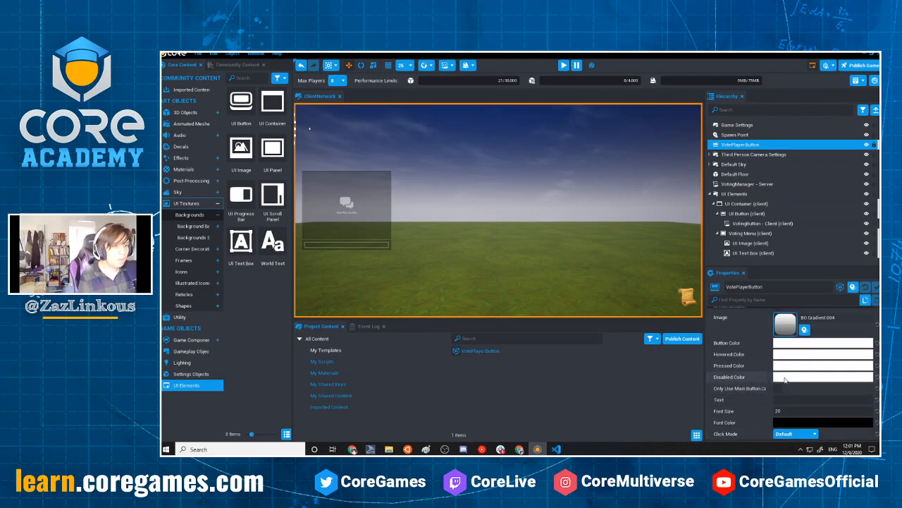
pyautogui.click(791, 377)
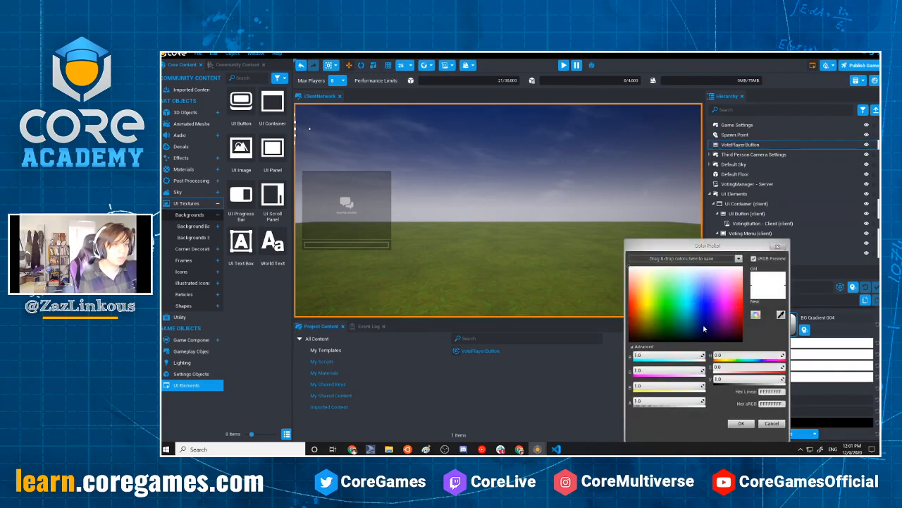
pyautogui.moveTo(775, 378); pyautogui.dragTo(724, 378)
pyautogui.click(765, 423)
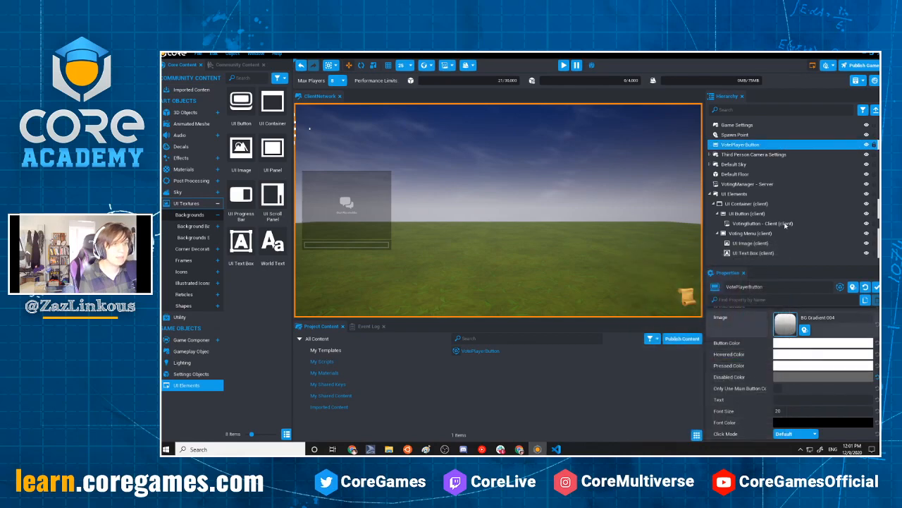
# Update the VotePlayerButton template from the edited instance and delete the instance from the Hierarchy
pyautogui.rightClick(752, 144)
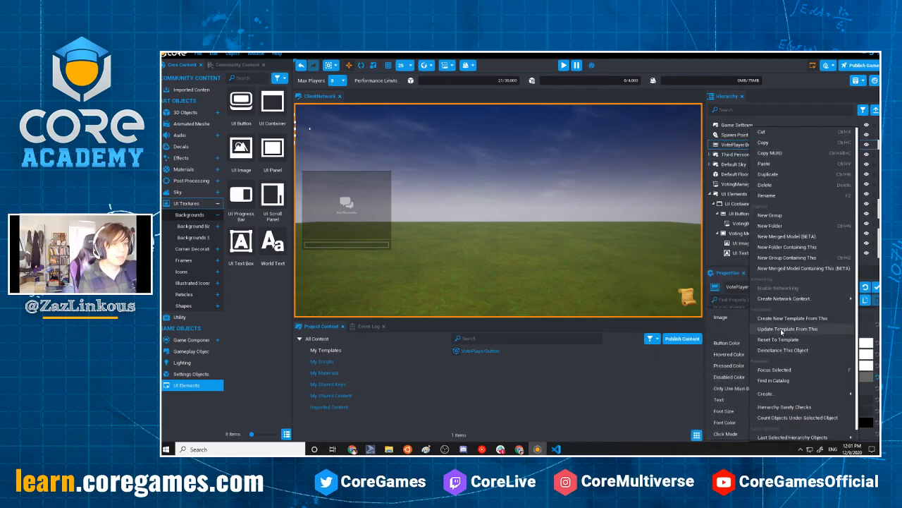
pyautogui.click(781, 329)
pyautogui.press('Delete')
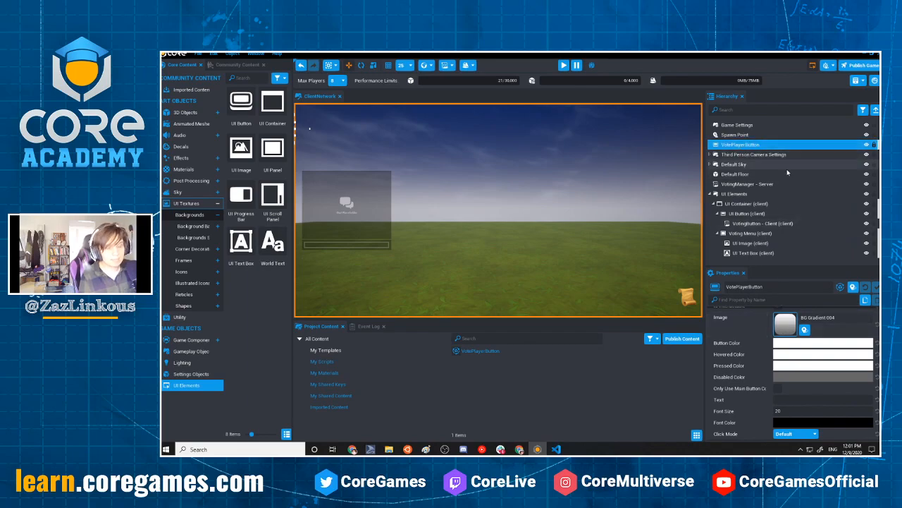
pyautogui.moveTo(531, 306); pyautogui.dragTo(620, 278, button='right')
# Try the single-player preview, stop it, and start a multiplayer preview with 2 players
pyautogui.click(562, 64)
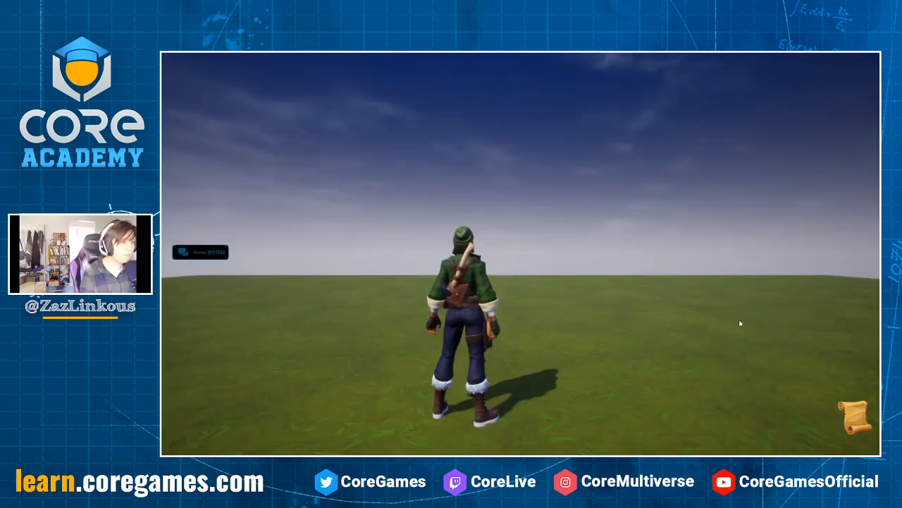
pyautogui.click(855, 418)
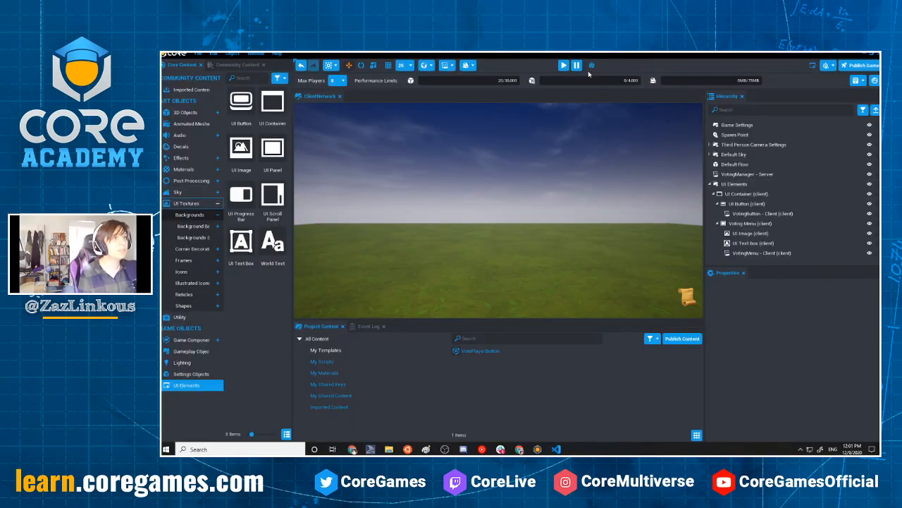
pyautogui.click(590, 69)
pyautogui.click(612, 65)
pyautogui.click(612, 87)
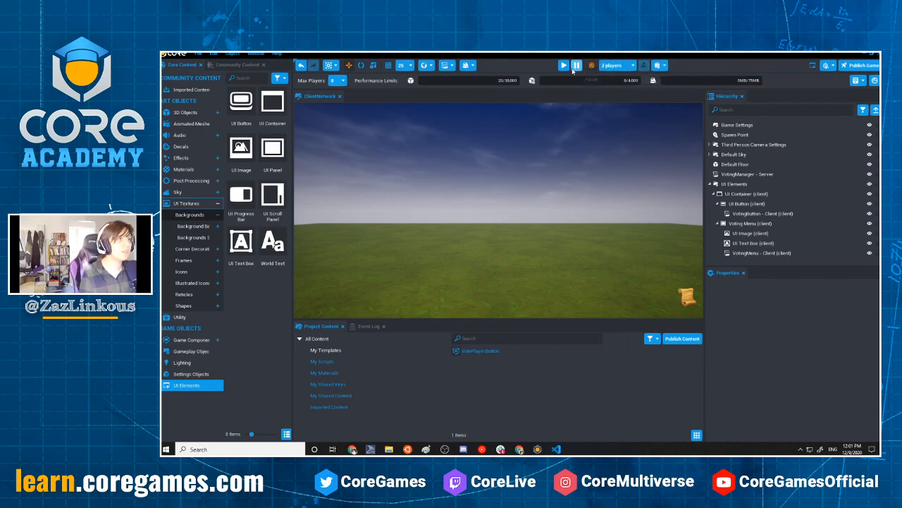
pyautogui.click(570, 68)
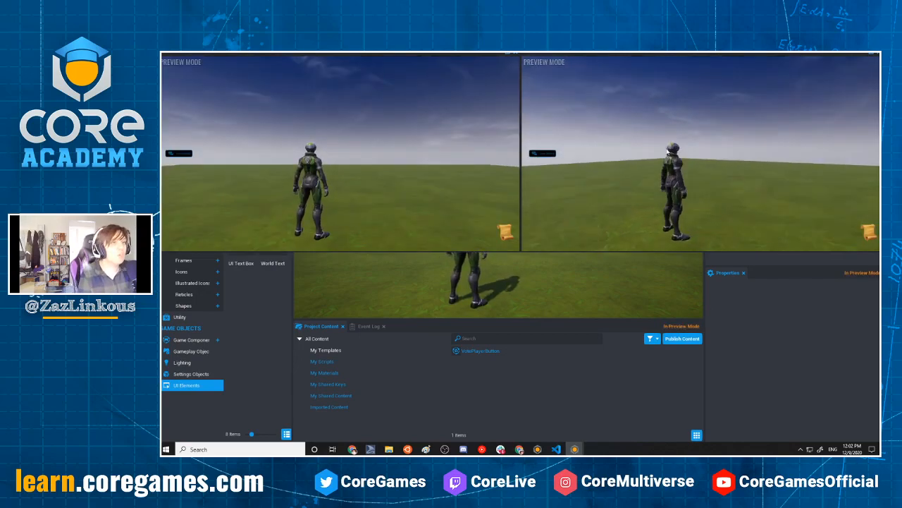
# Move Bot2's character aside, dismiss the emote picker in Bot1's window, open the voting menu, and vote for Bot1 from that window
pyautogui.press('a')
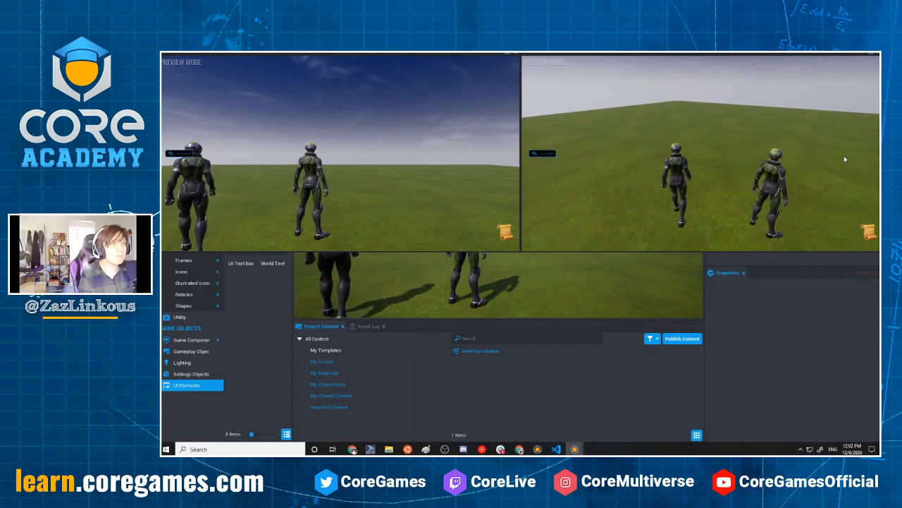
pyautogui.press('a')
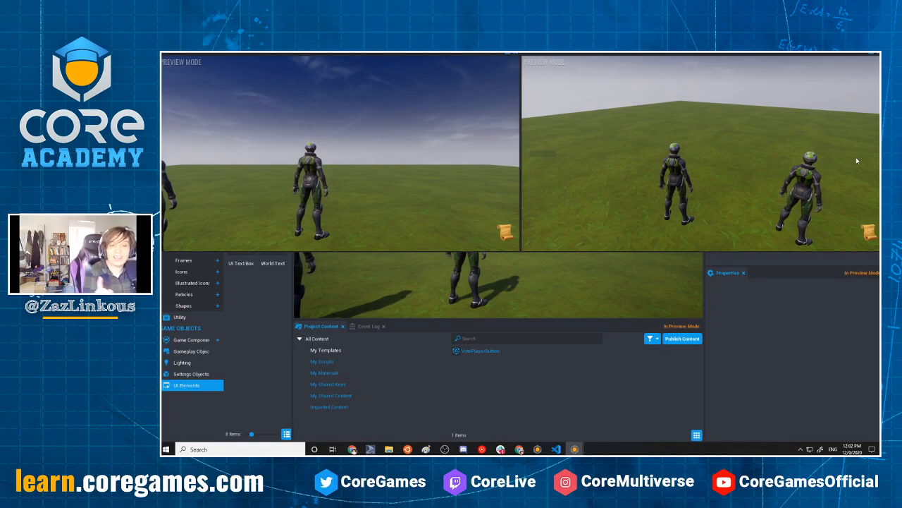
pyautogui.moveTo(371, 128); pyautogui.dragTo(458, 133)
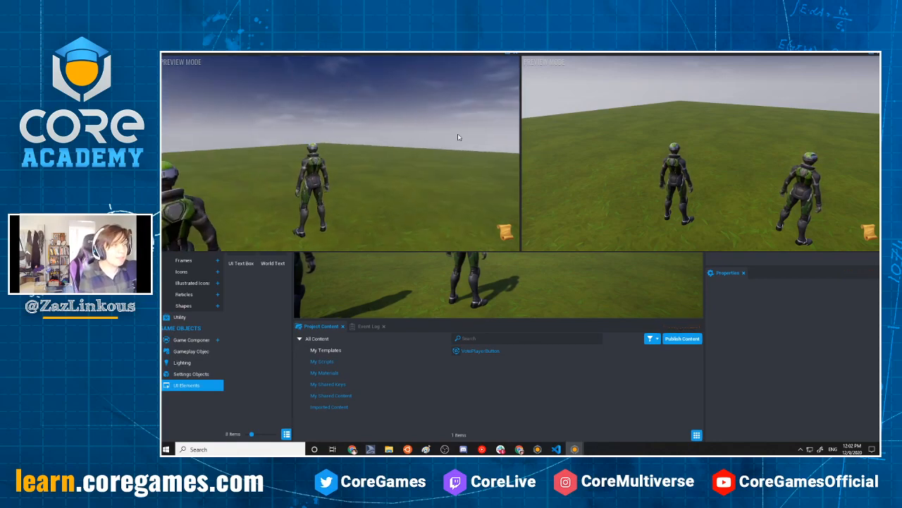
pyautogui.press('t')
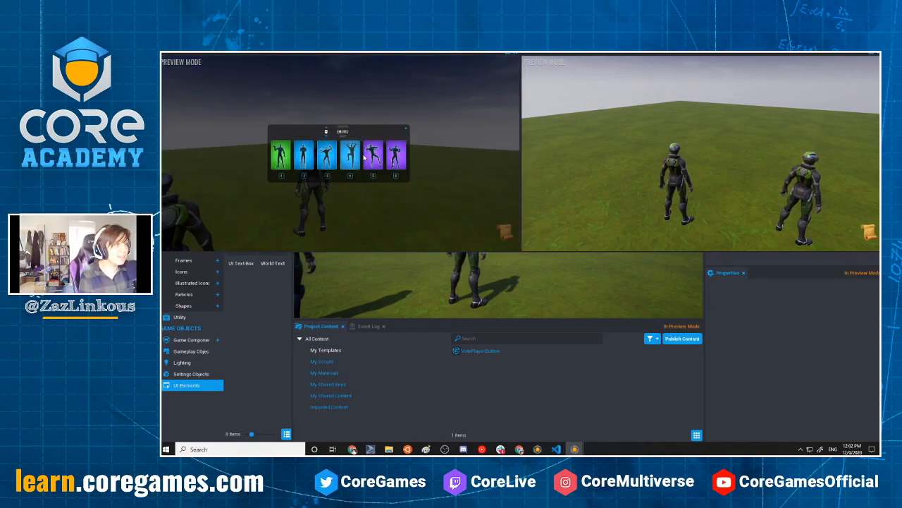
pyautogui.click(406, 130)
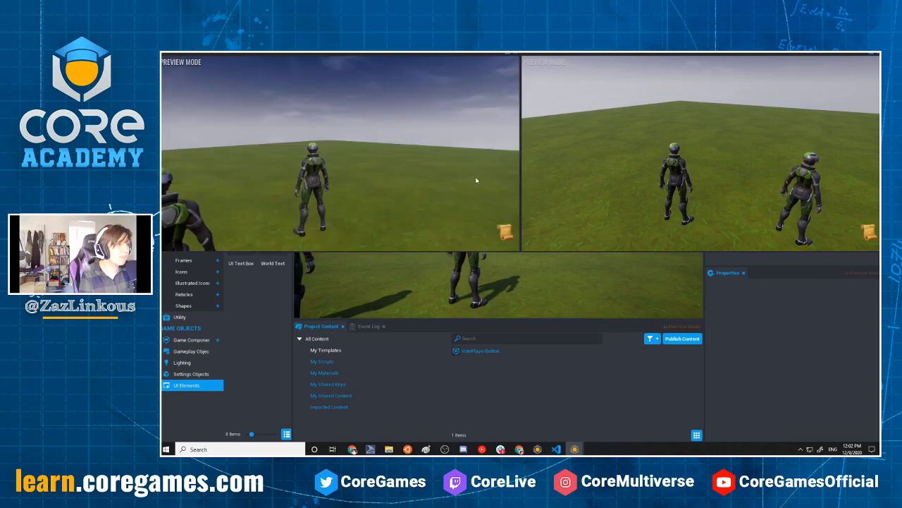
pyautogui.click(506, 232)
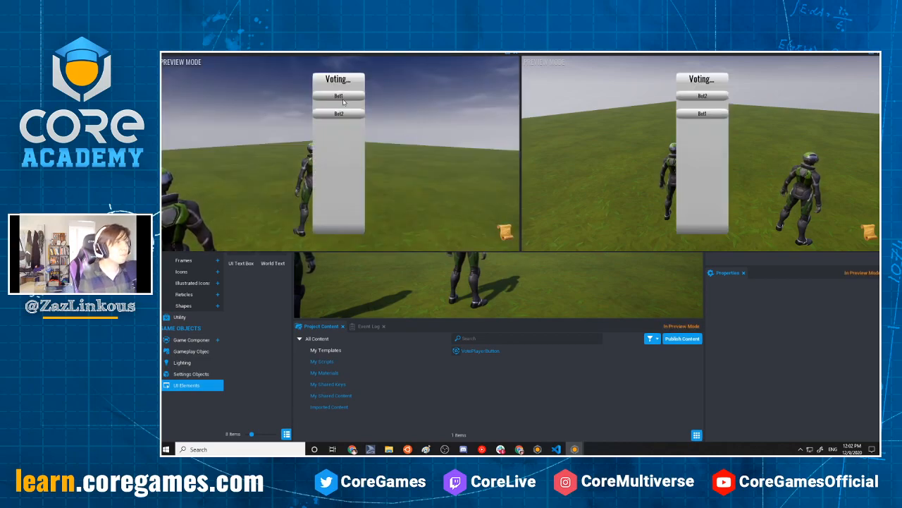
pyautogui.click(341, 98)
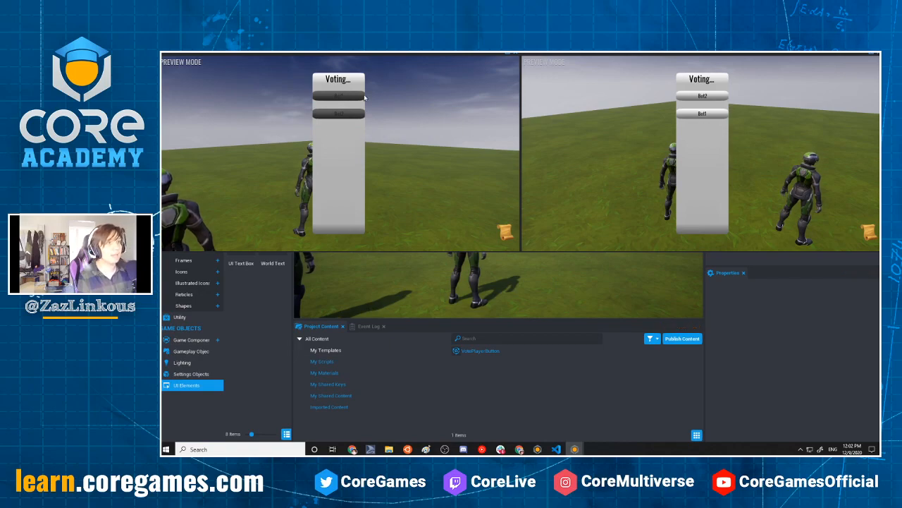
# Check the Event Log for Bot1's vote, bring both bot windows back to the front, and vote for Bot1 from Bot2's window
pyautogui.click(368, 326)
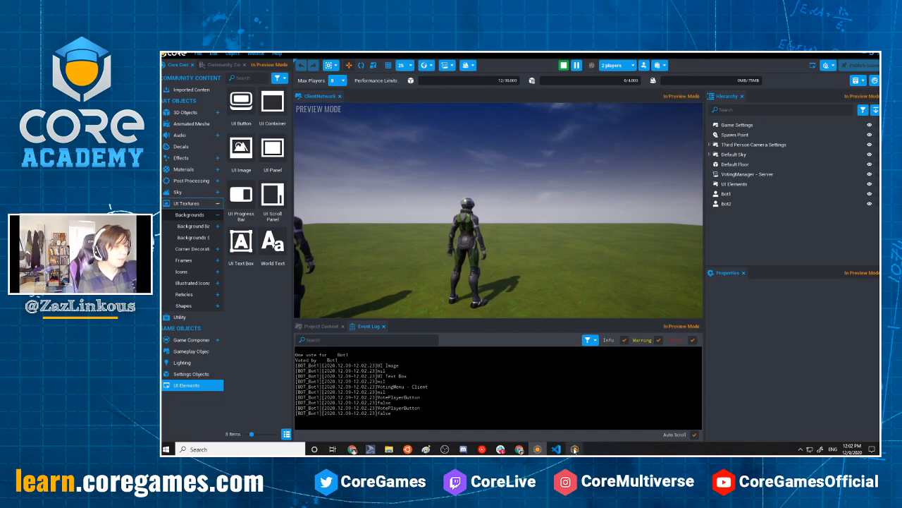
pyautogui.moveTo(574, 449)
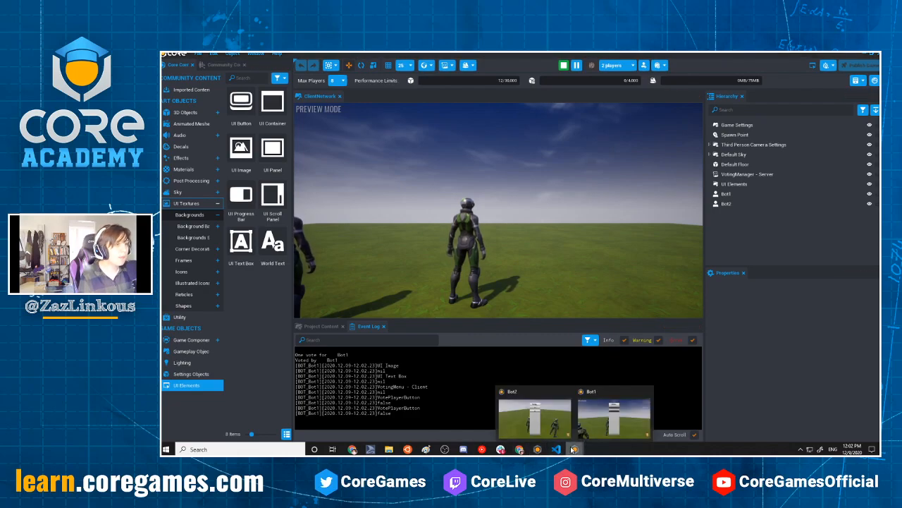
pyautogui.click(615, 426)
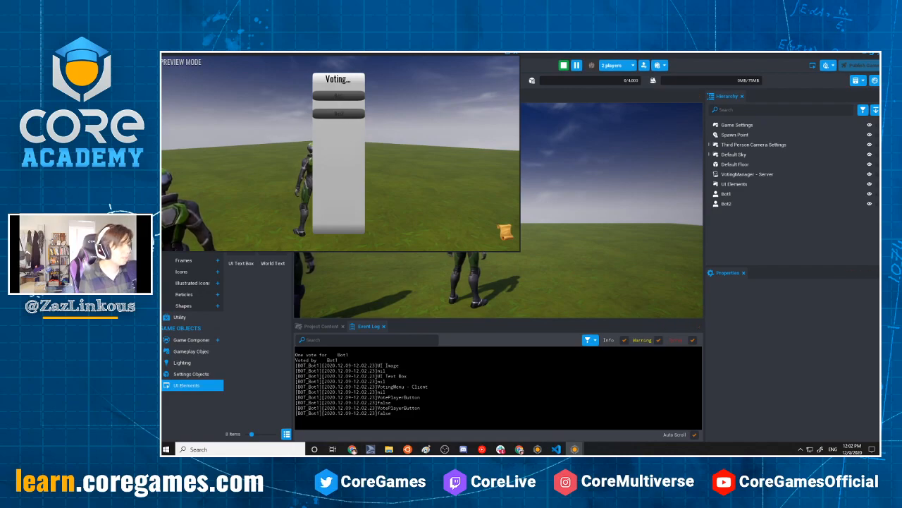
pyautogui.hotkey('alt', 'Tab')
pyautogui.hotkey('alt', 'Tab')
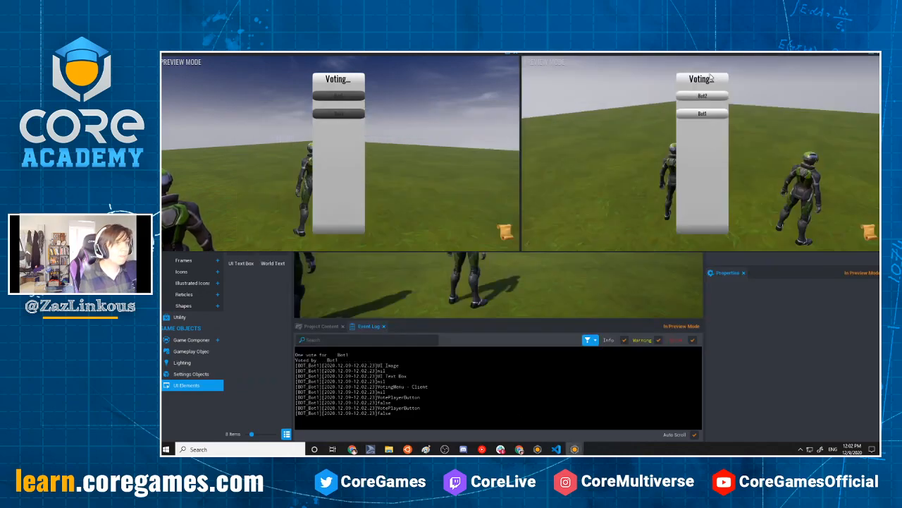
pyautogui.click(698, 115)
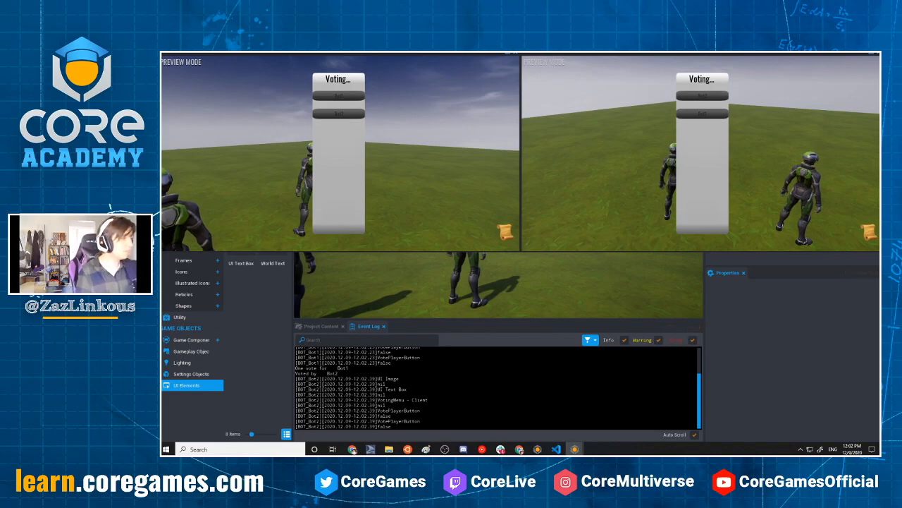
# Stop the multiplayer preview and examine the BOT_Bot2 entries in the Event Log
pyautogui.click(548, 325)
pyautogui.click(563, 68)
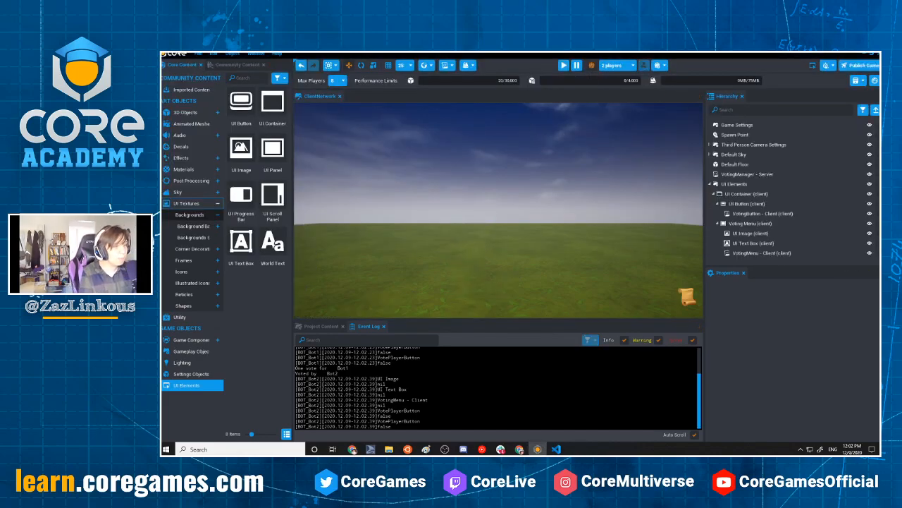
pyautogui.moveTo(306, 379); pyautogui.dragTo(319, 380)
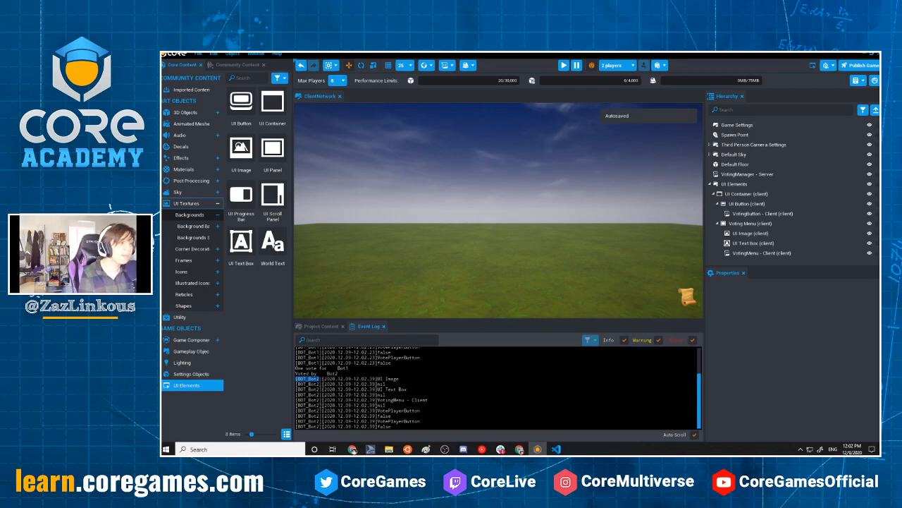
# Remove both debug print lines from stopVoting in the VotingMenu client script and save it
pyautogui.hotkey('alt', 'Tab')
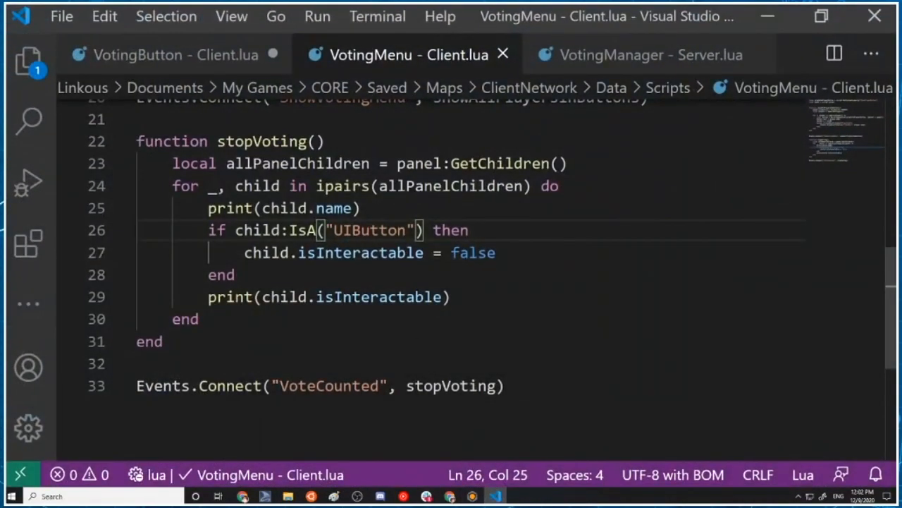
pyautogui.moveTo(476, 299); pyautogui.dragTo(90, 304)
pyautogui.press('BackSpace')
pyautogui.press('BackSpace')
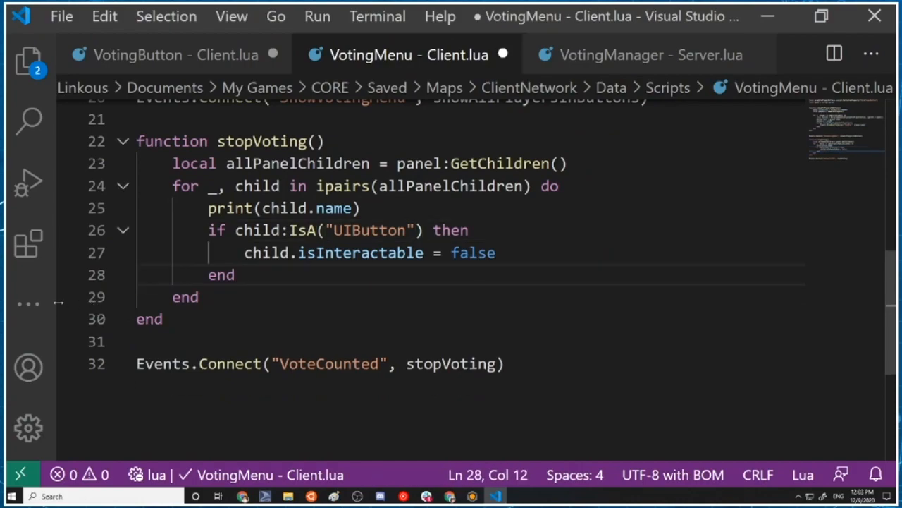
pyautogui.moveTo(363, 208); pyautogui.dragTo(105, 209)
pyautogui.press('BackSpace')
pyautogui.press('BackSpace')
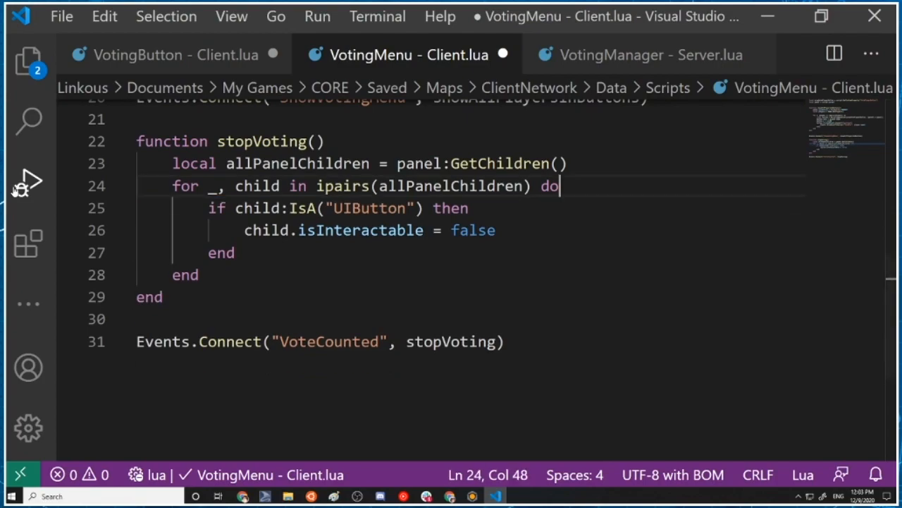
pyautogui.hotkey('ctrl', 's')
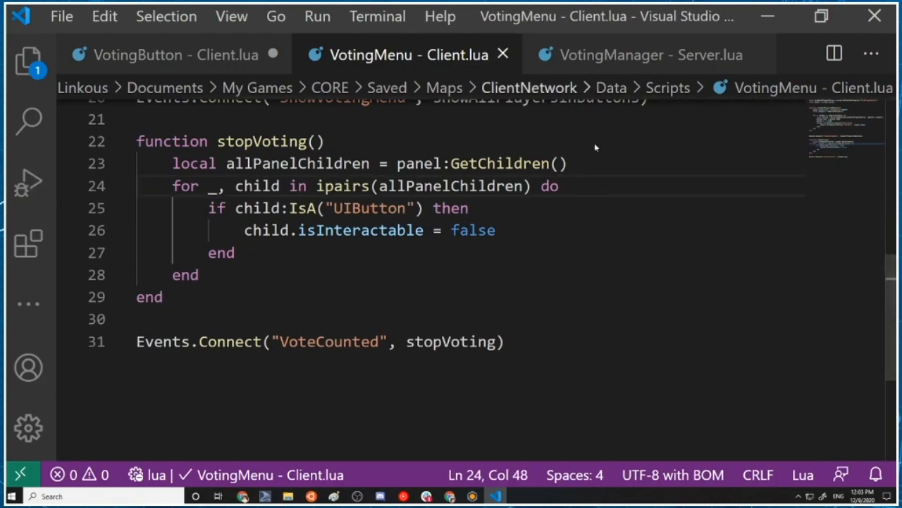
# In the VotingManager server script, add the header line "function determineVoteWinner()" below the VoteFor event connection
pyautogui.click(632, 54)
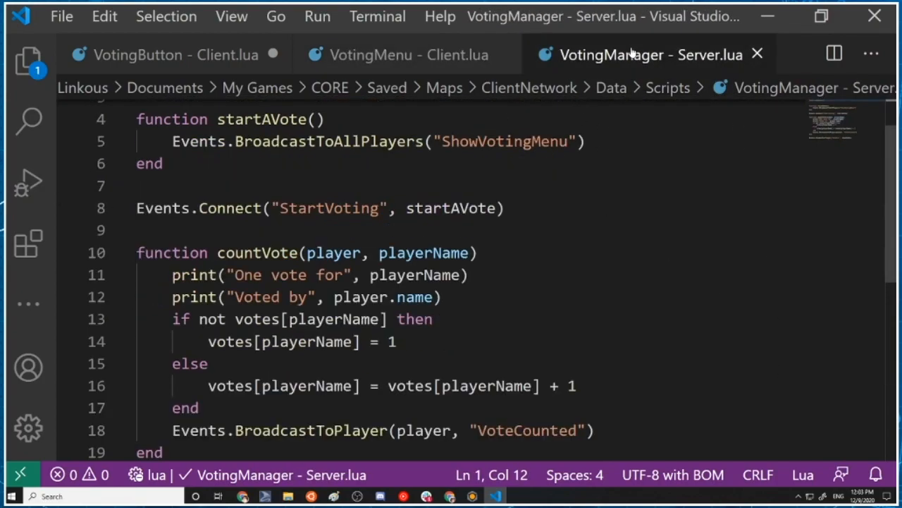
pyautogui.scroll(-3, 517, 296)
pyautogui.scroll(3, 461, 316)
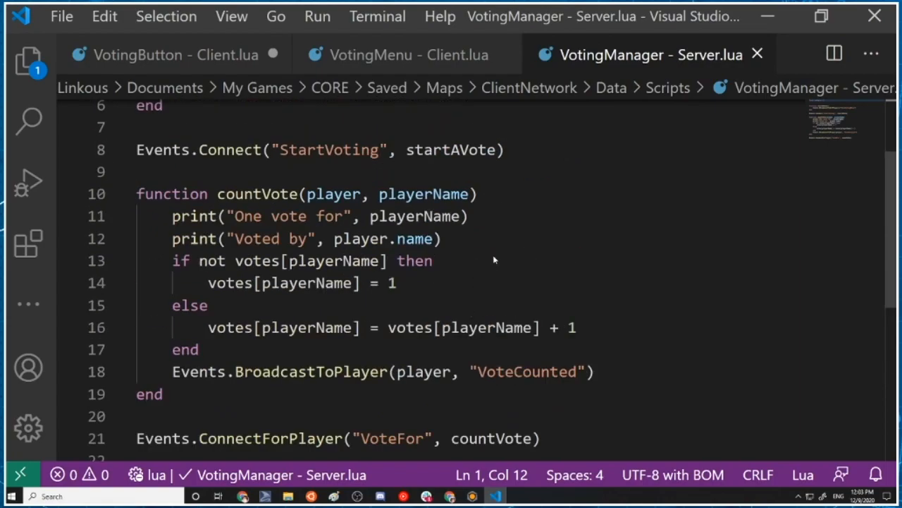
pyautogui.scroll(-2, 499, 328)
pyautogui.scroll(2, 481, 343)
pyautogui.scroll(-2, 453, 336)
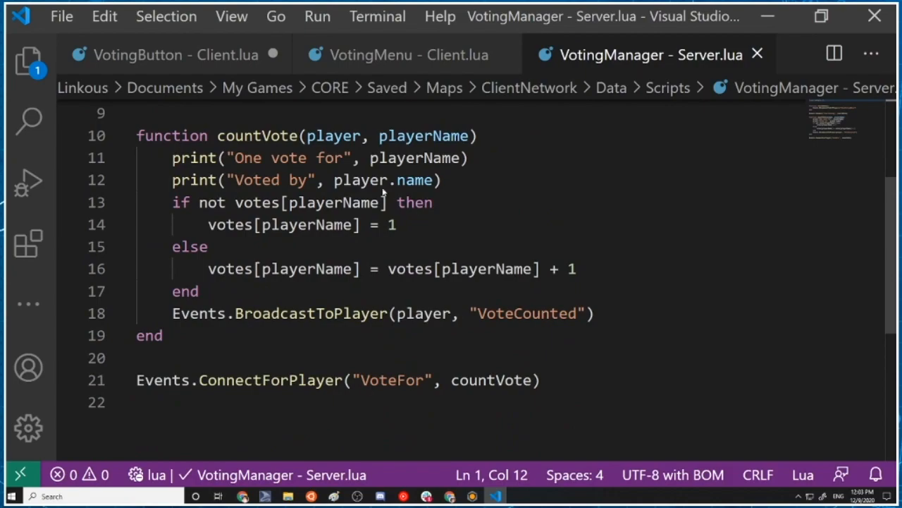
pyautogui.click(577, 379)
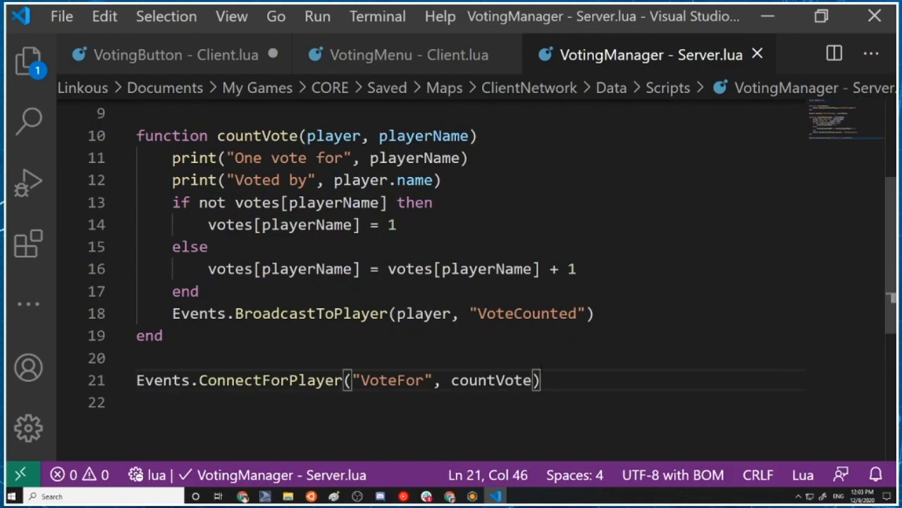
pyautogui.press('Return')
pyautogui.press('Return')
pyautogui.write('dy')
pyautogui.press('BackSpace')
pyautogui.press('BackSpace')
pyautogui.write('funcrtio')
pyautogui.press('BackSpace')
pyautogui.press('BackSpace')
pyautogui.press('BackSpace')
pyautogui.press('BackSpace')
pyautogui.write('tion determineVote')
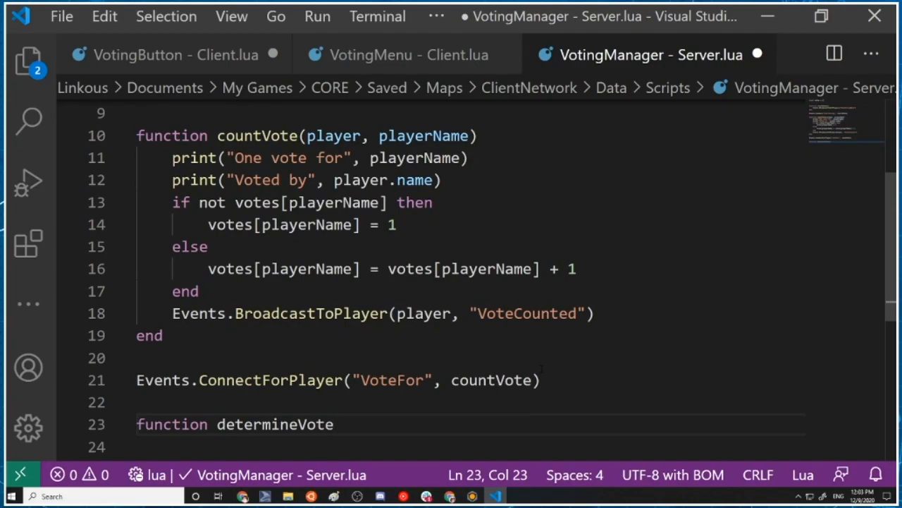
pyautogui.write('Winner(')
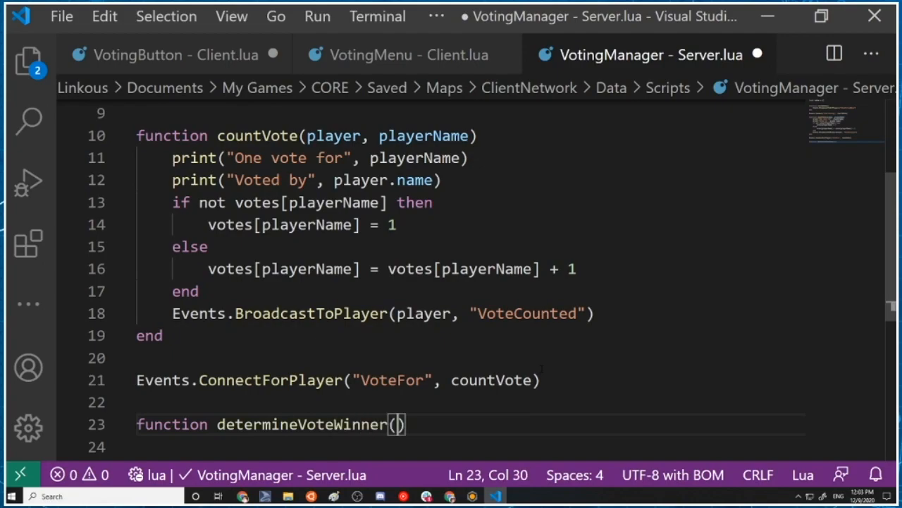
pyautogui.write(')')
# Close the determineVoteWinner function with end and leave an empty indented line for its body
pyautogui.press('Return')
pyautogui.press('Return')
pyautogui.press('BackSpace')
pyautogui.write('end')
pyautogui.press('Escape')
pyautogui.press('Up')
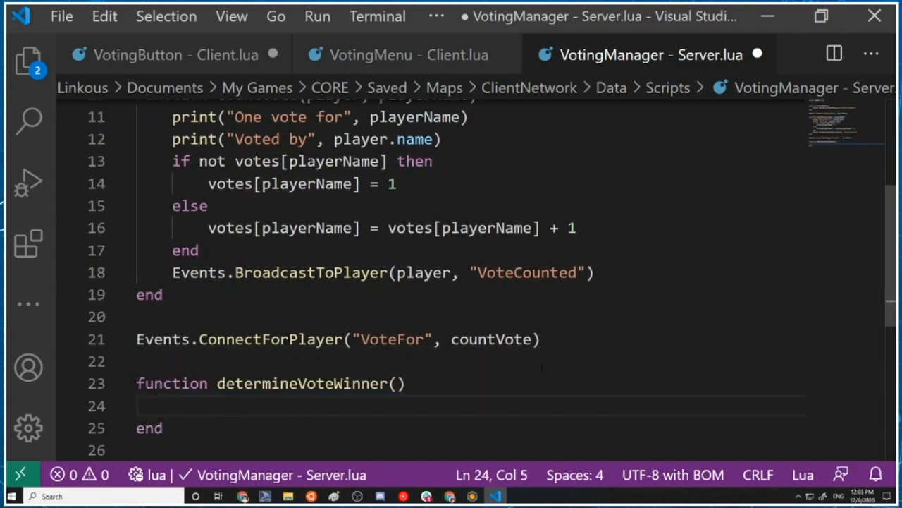
# Begin an if statement inside determineVoteWinner, trying the conditions "not votes" and "#votes" and removing them so only "if" remains
pyautogui.scroll(3, 358, 132)
pyautogui.scroll(-5, 338, 232)
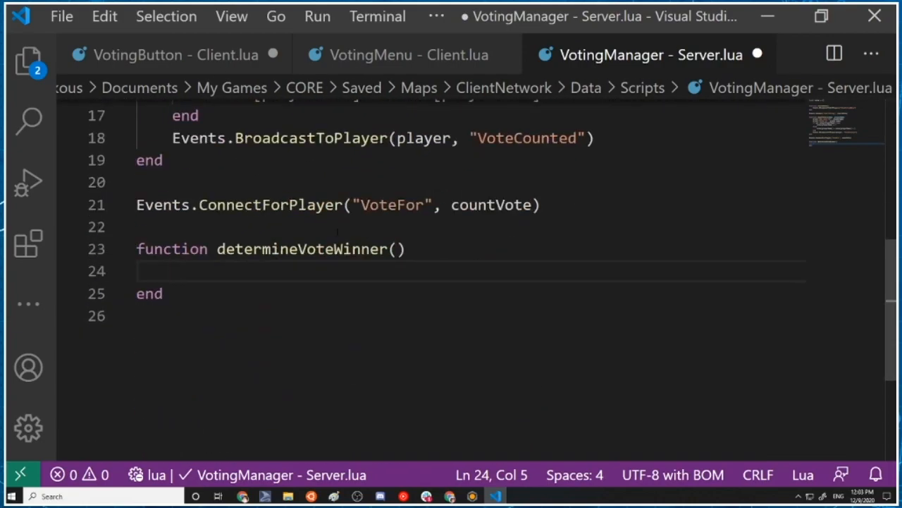
pyautogui.write('if not votes')
pyautogui.press('BackSpace')
pyautogui.press('BackSpace')
pyautogui.press('BackSpace')
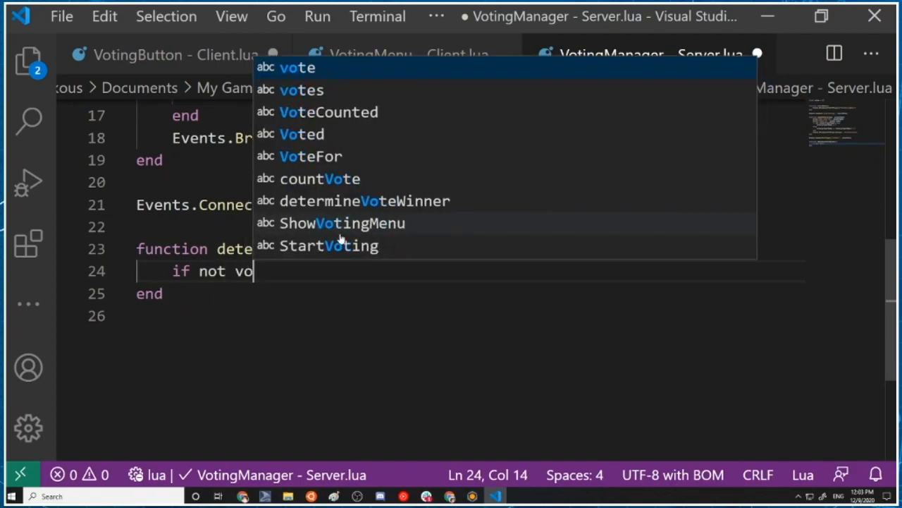
pyautogui.press('BackSpace')
pyautogui.press('BackSpace')
pyautogui.press('BackSpace')
pyautogui.press('BackSpace')
pyautogui.press('BackSpace')
pyautogui.press('BackSpace')
pyautogui.press('BackSpace')
pyautogui.write('vote')
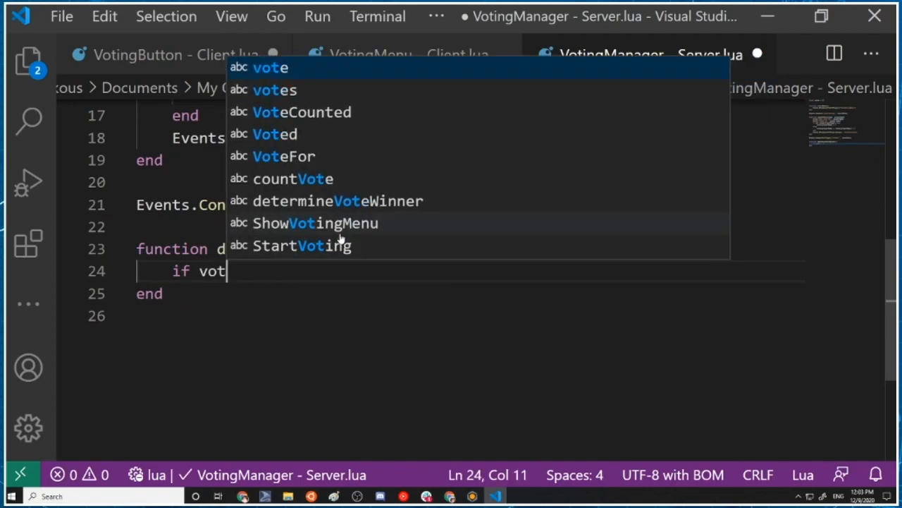
pyautogui.press('BackSpace')
pyautogui.press('BackSpace')
pyautogui.press('BackSpace')
pyautogui.press('BackSpace')
pyautogui.write('#votes')
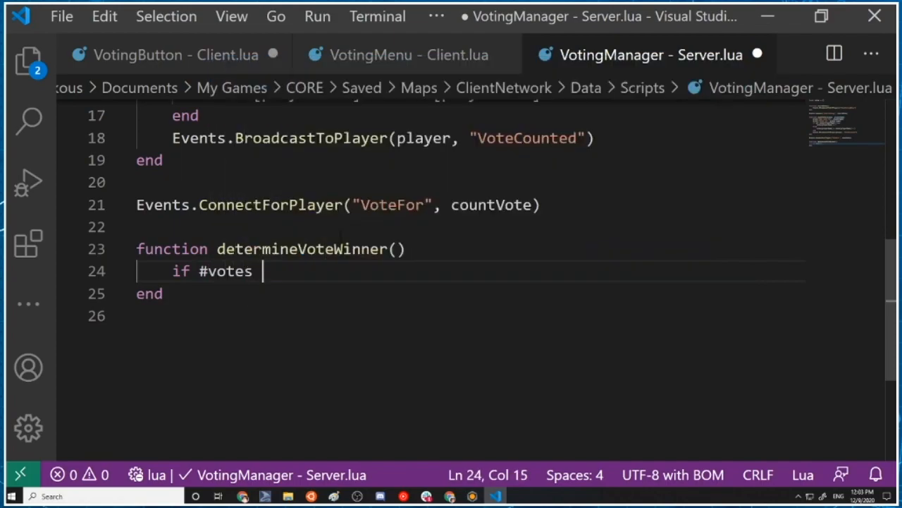
pyautogui.press('BackSpace')
pyautogui.press('BackSpace')
pyautogui.press('BackSpace')
pyautogui.press('BackSpace')
pyautogui.press('BackSpace')
pyautogui.press('BackSpace')
pyautogui.press('BackSpace')
pyautogui.press('BackSpace')
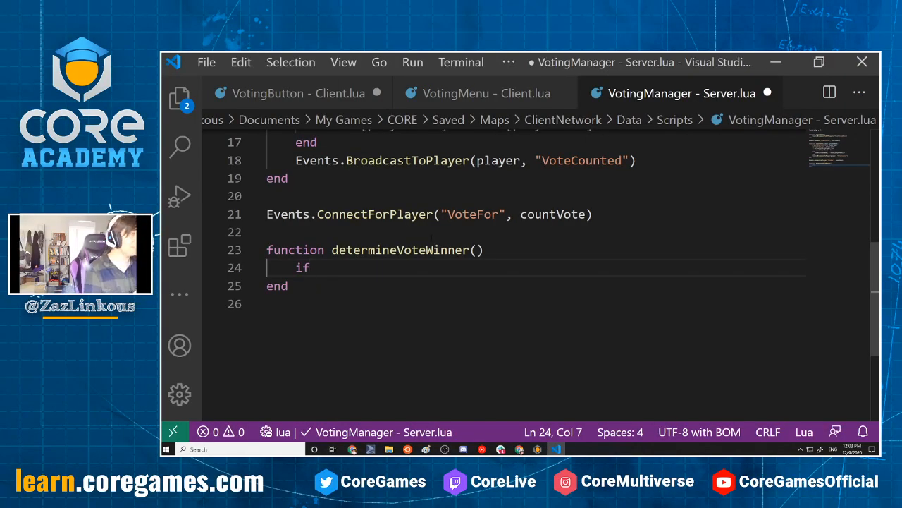
# Switch to the Core editor, toggle multiplayer preview off and on again, and set its number of players to 0
pyautogui.click(778, 61)
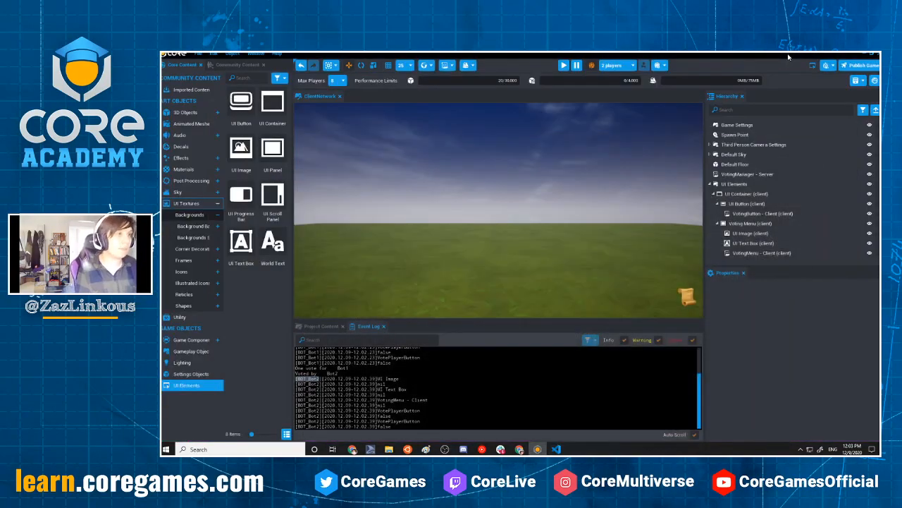
pyautogui.click(592, 66)
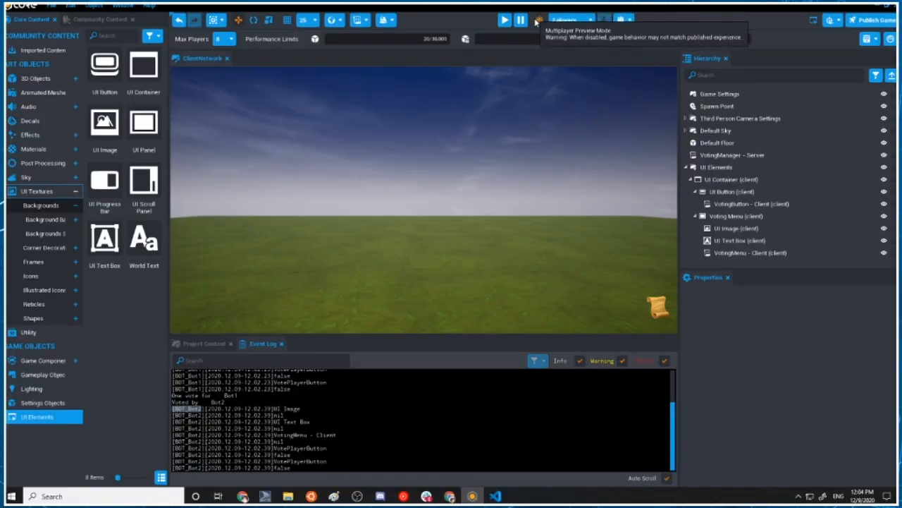
pyautogui.click(591, 64)
pyautogui.click(615, 64)
pyautogui.click(566, 33)
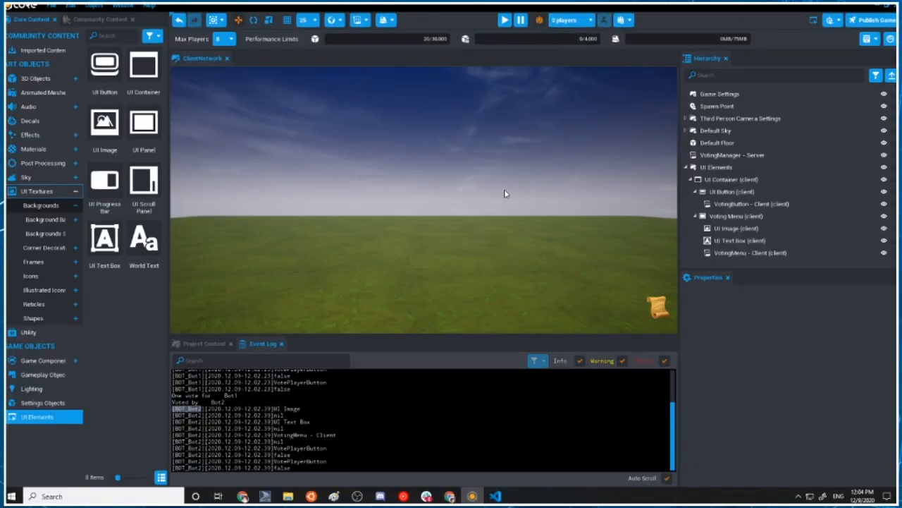
# Start the multiplayer preview and launch additional bot clients one at a time from the editor
pyautogui.click(505, 22)
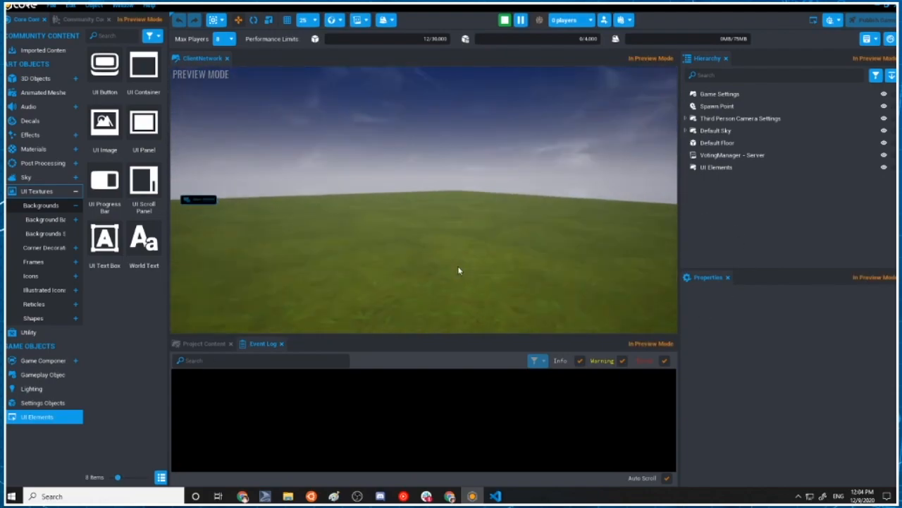
pyautogui.click(605, 21)
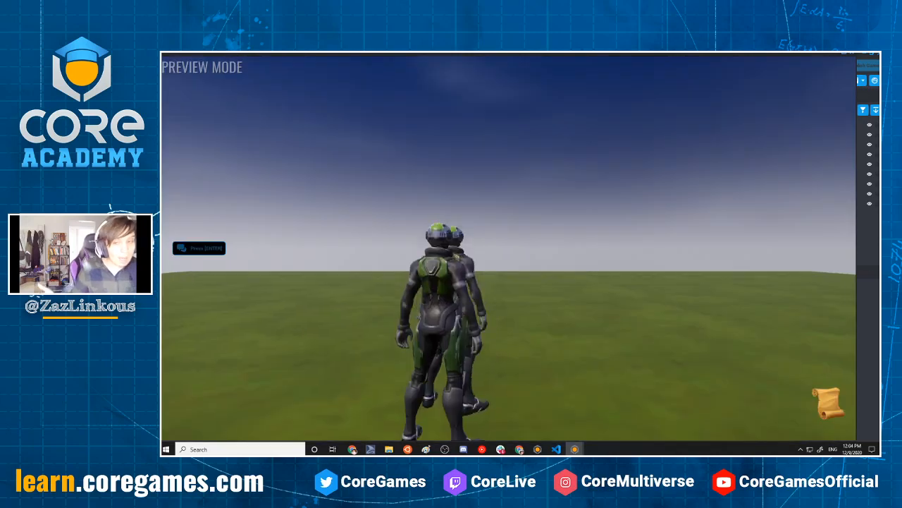
pyautogui.click(869, 214)
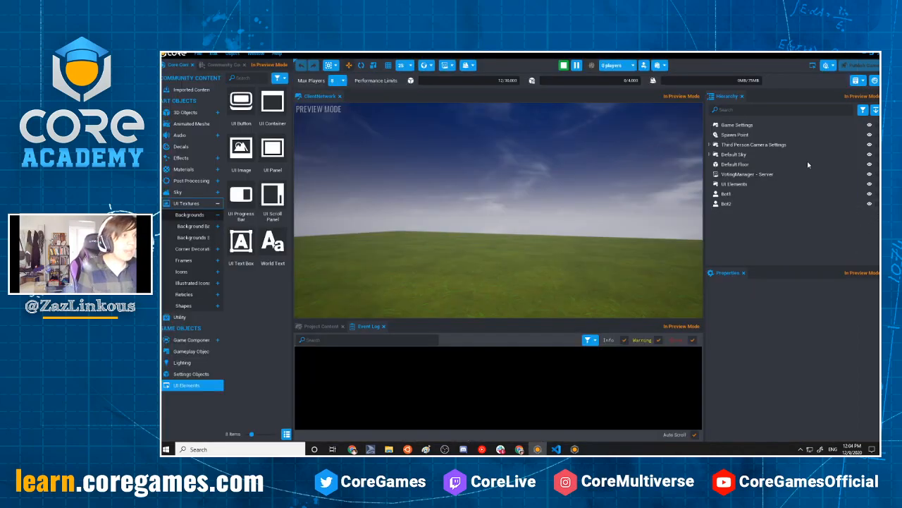
pyautogui.click(644, 66)
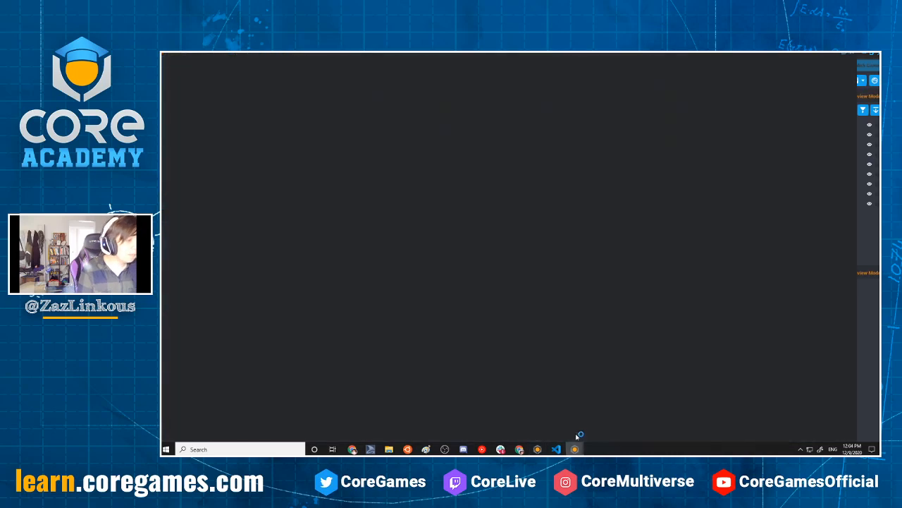
# Bring Bot5's window forward, walk its character around, show the voting menu listing all five bots, and return to the editor
pyautogui.moveTo(577, 449)
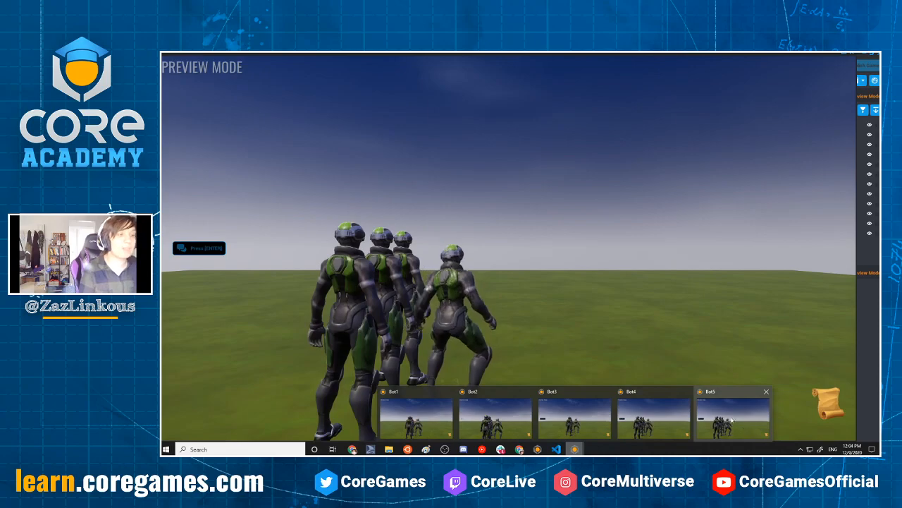
pyautogui.click(737, 423)
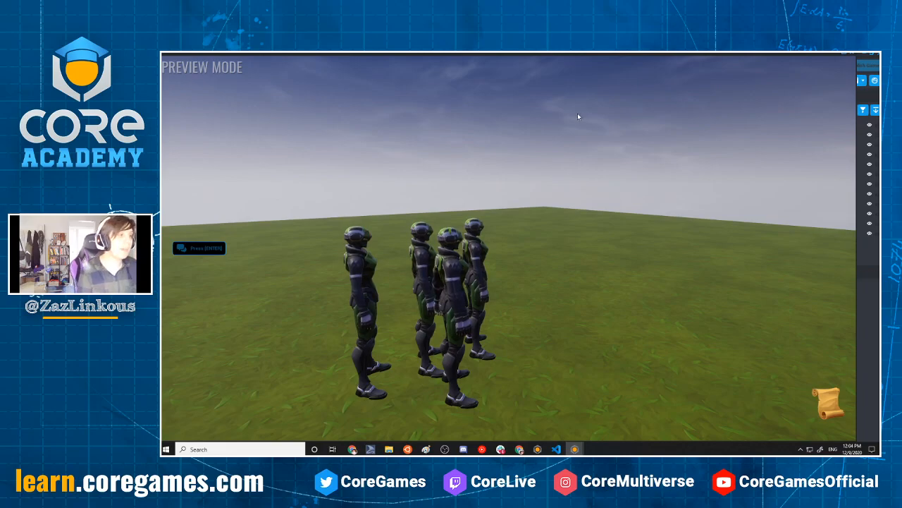
pyautogui.press('w')
pyautogui.press('w')
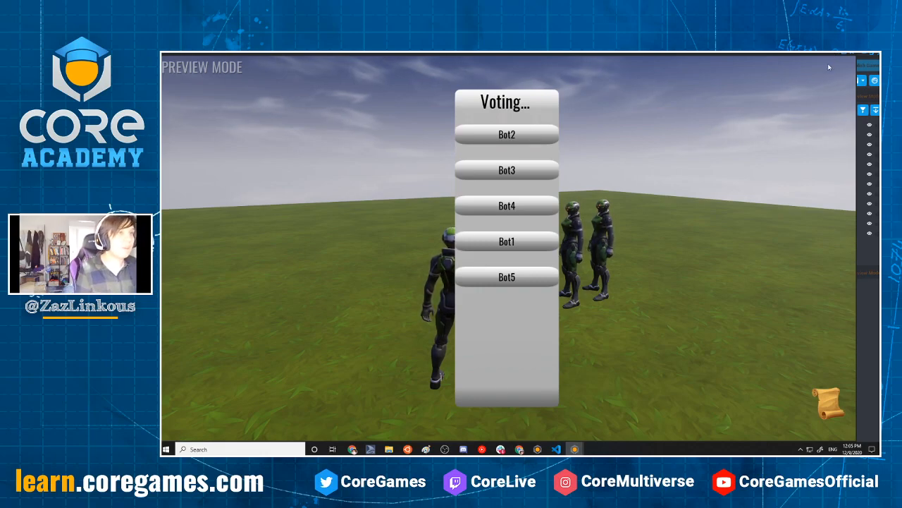
pyautogui.hotkey('alt', 'Tab')
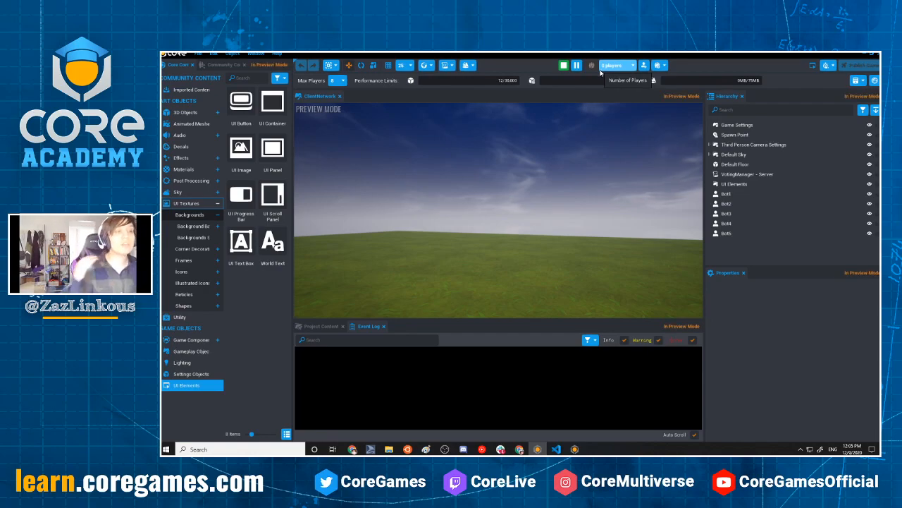
# Stop the running preview and turn off multiplayer preview mode
pyautogui.click(564, 65)
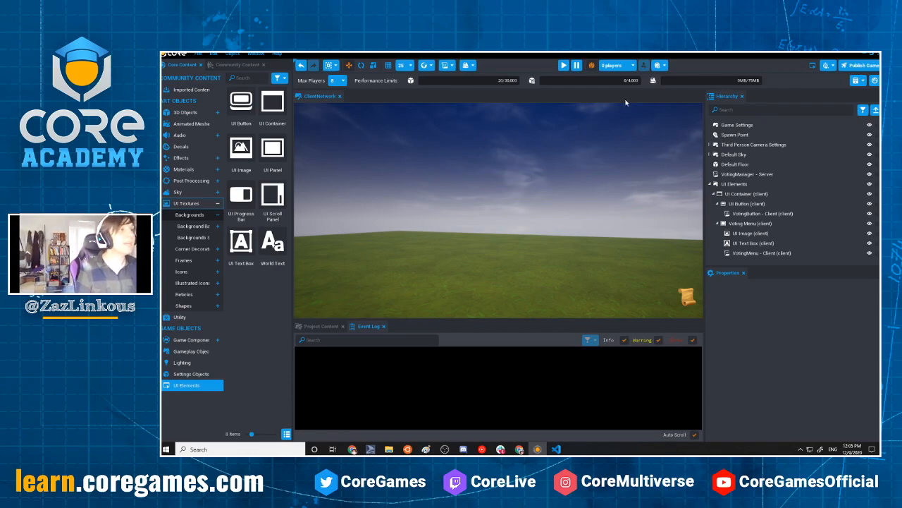
pyautogui.click(612, 65)
pyautogui.click(609, 84)
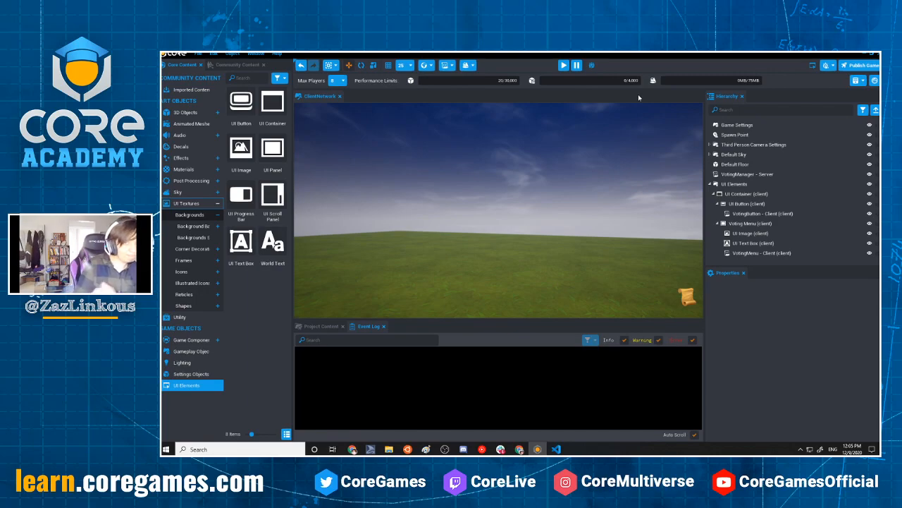
pyautogui.moveTo(410, 155); pyautogui.dragTo(456, 177, button='right')
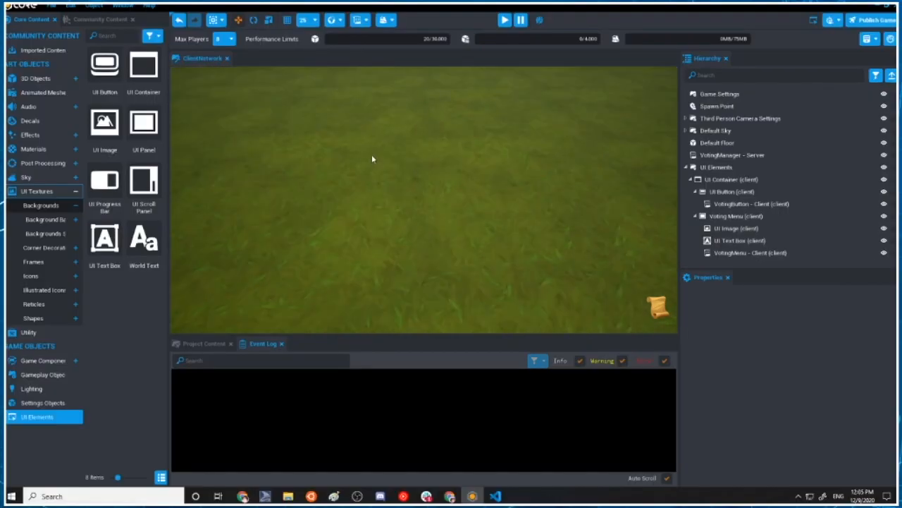
# Return to Visual Studio Code and examine the BroadcastToServer line in OnClicked of the VotingButton client script
pyautogui.click(496, 495)
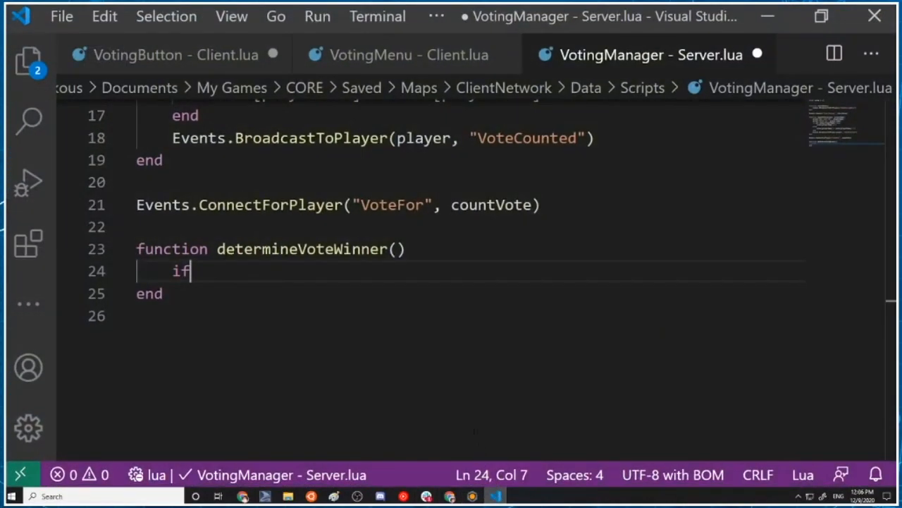
pyautogui.scroll(5, 465, 282)
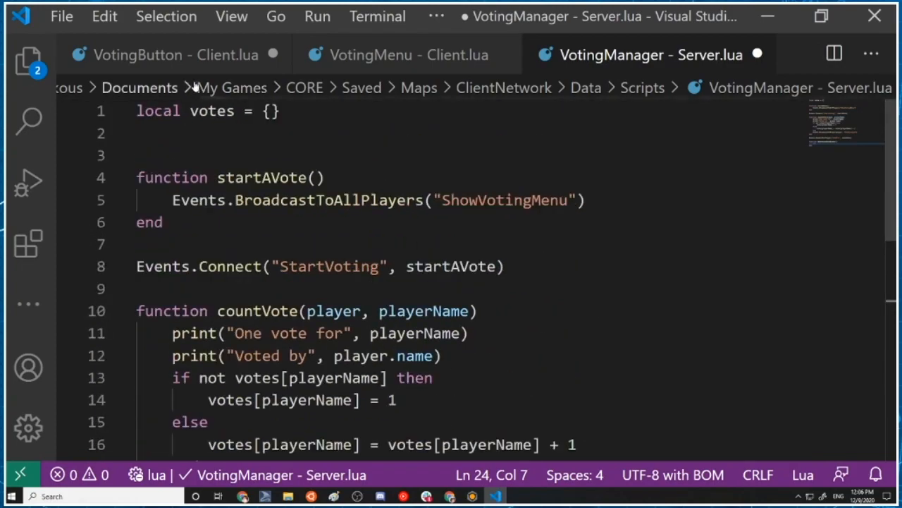
pyautogui.click(182, 57)
pyautogui.scroll(-1, 466, 282)
pyautogui.scroll(2, 465, 282)
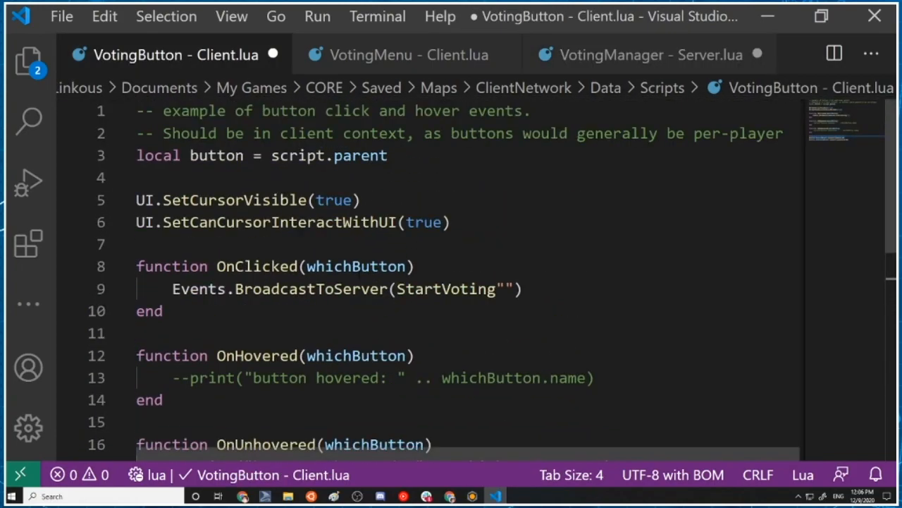
pyautogui.moveTo(172, 289); pyautogui.dragTo(523, 289)
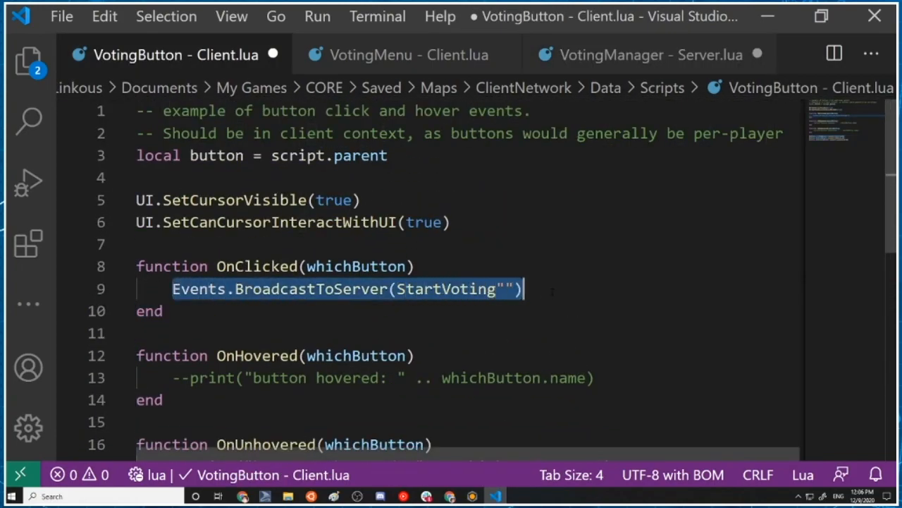
# Review the VotingMenu client script, highlighting the BroadcastToServer "VoteFor" line and checking the stopVoting function
pyautogui.click(421, 55)
pyautogui.scroll(7, 465, 282)
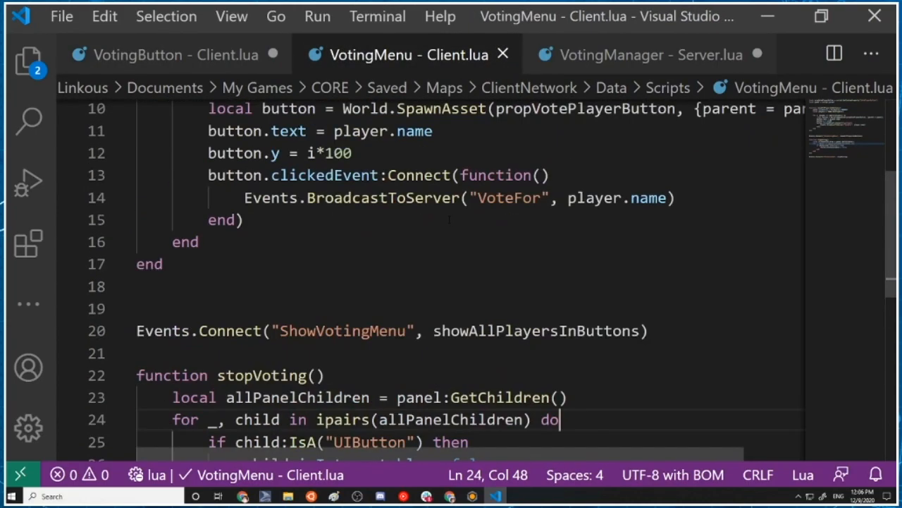
pyautogui.scroll(-1, 465, 282)
pyautogui.moveTo(234, 341); pyautogui.dragTo(675, 343)
pyautogui.scroll(-9, 659, 303)
pyautogui.scroll(4, 659, 303)
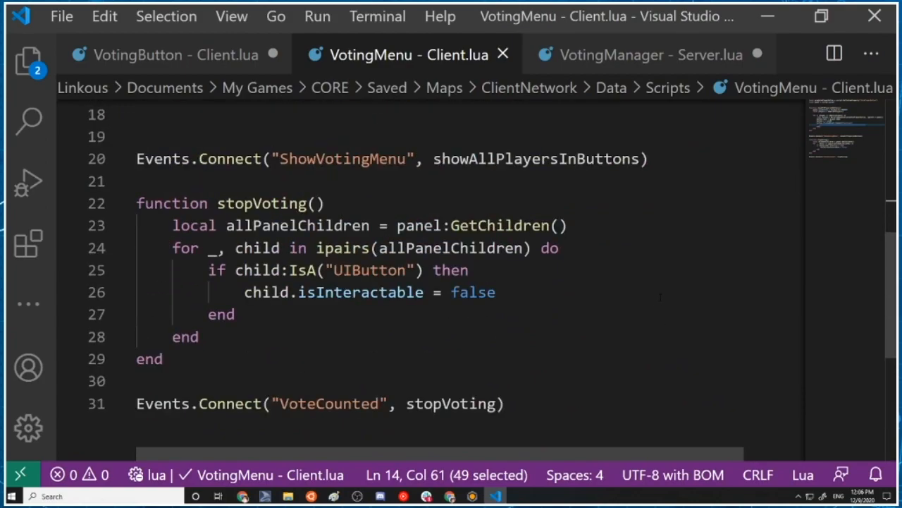
# Go back to the VotingManager server script and highlight the BroadcastToAllPlayers "ShowVotingMenu" line in startAVote
pyautogui.click(607, 63)
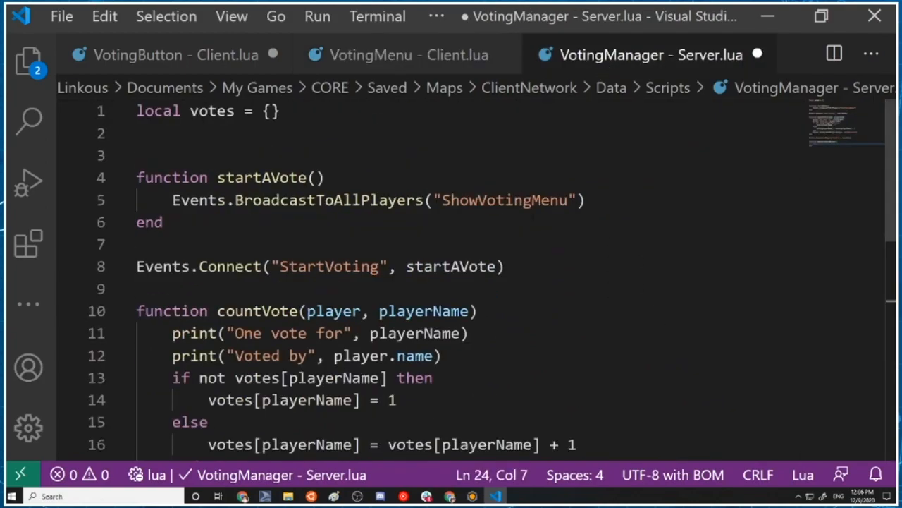
pyautogui.scroll(-1, 529, 221)
pyautogui.click(167, 145)
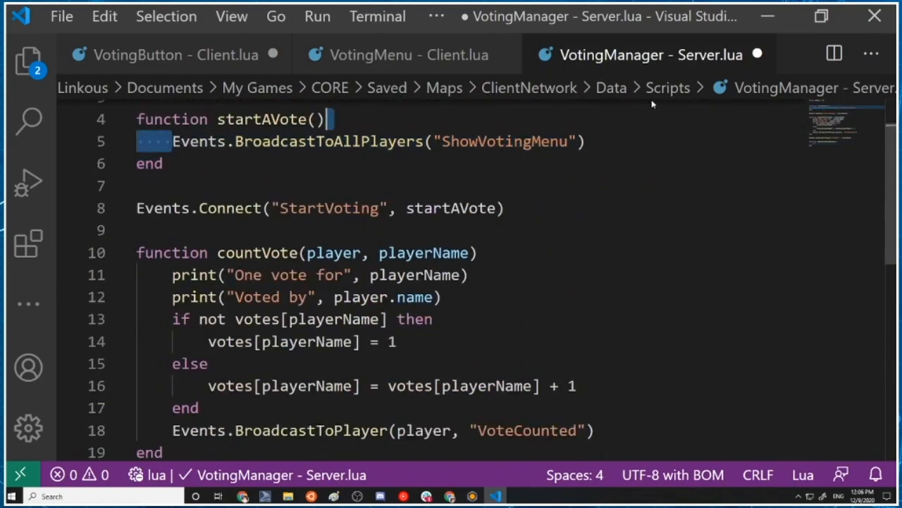
pyautogui.hotkey('shift', 'End')
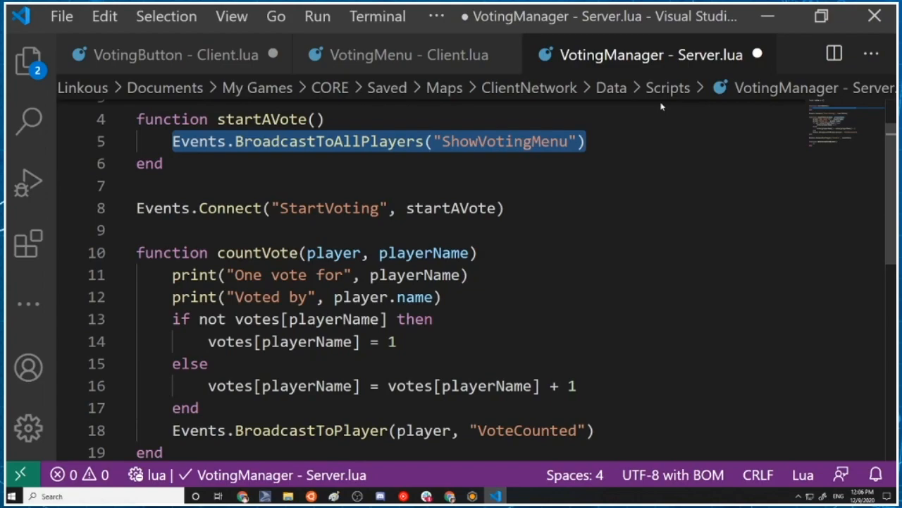
# Switch to the VotingMenu client script, highlight the Events.Connect "VoteCounted" line for stopVoting, and review the code above it
pyautogui.scroll(-3, 390, 350)
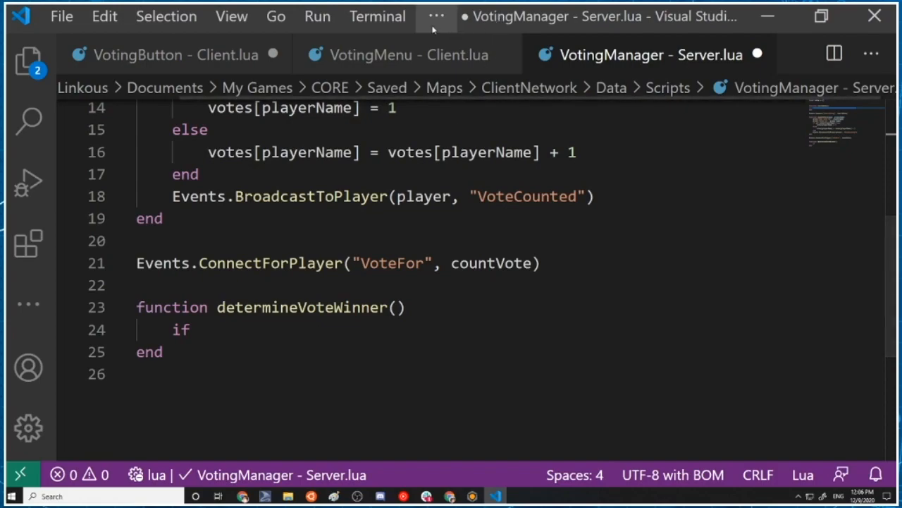
pyautogui.click(409, 55)
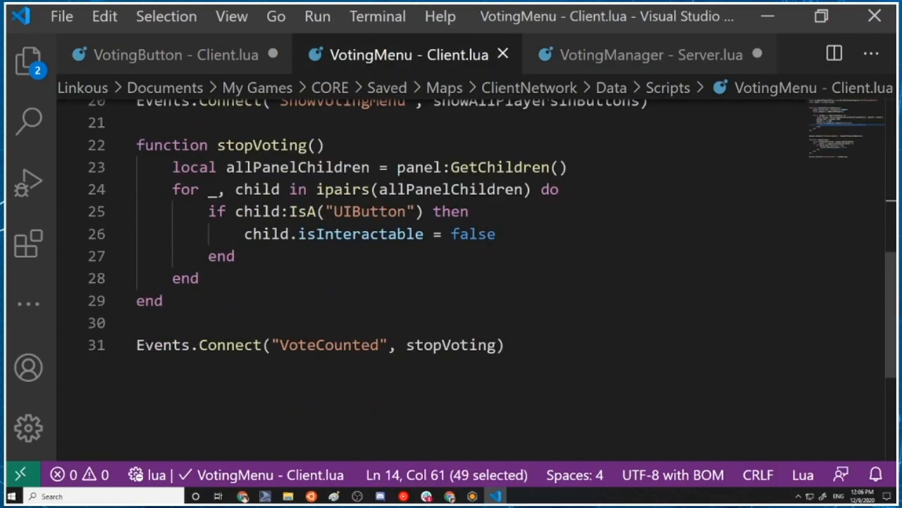
pyautogui.moveTo(136, 344); pyautogui.dragTo(504, 345)
pyautogui.scroll(5, 500, 343)
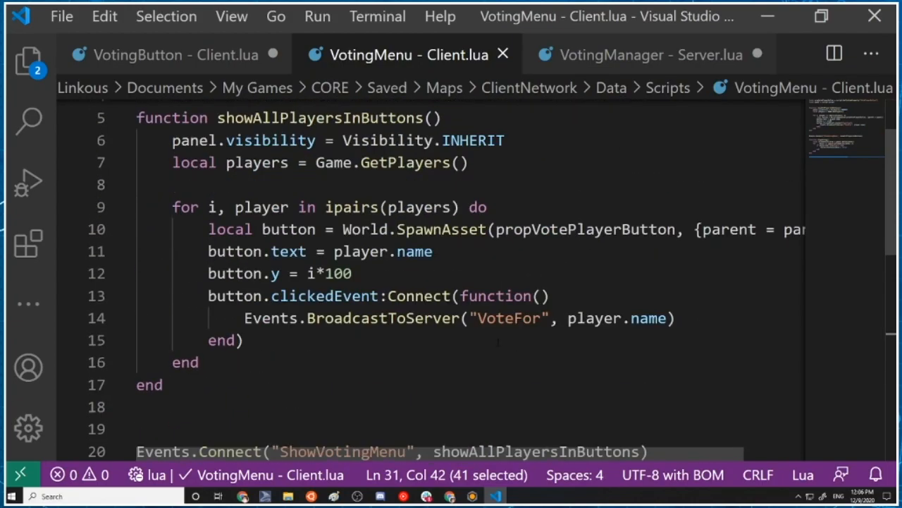
pyautogui.scroll(2, 500, 343)
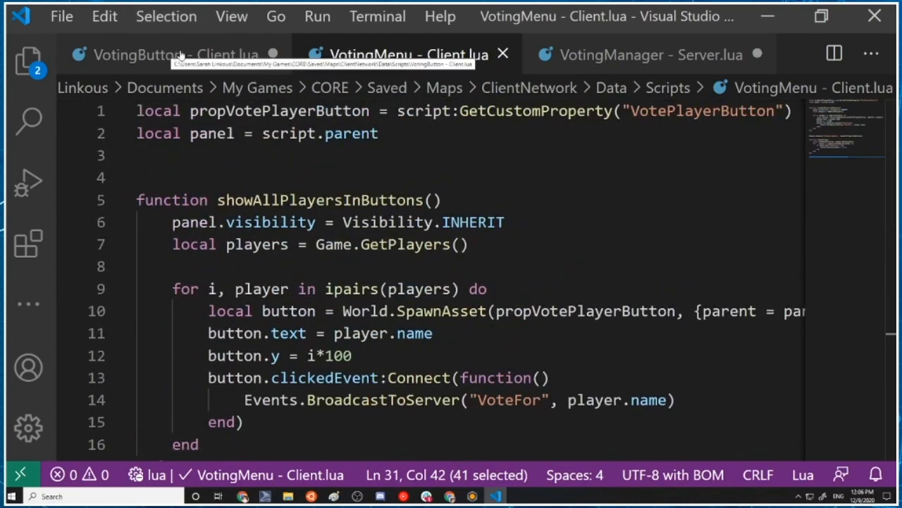
# Return to the VotingManager server script and highlight ConnectForPlayer in the "VoteFor" event connection
pyautogui.click(554, 61)
pyautogui.scroll(4, 492, 254)
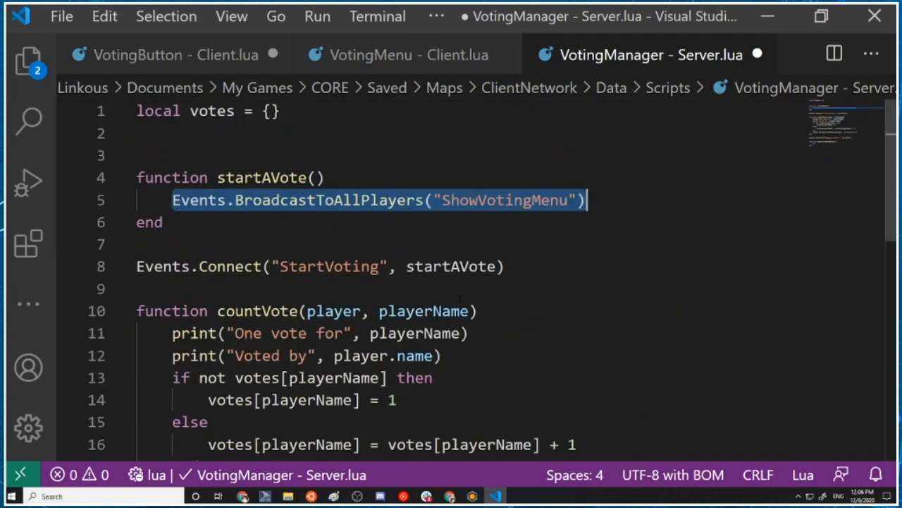
pyautogui.scroll(-2, 427, 296)
pyautogui.scroll(-2, 426, 296)
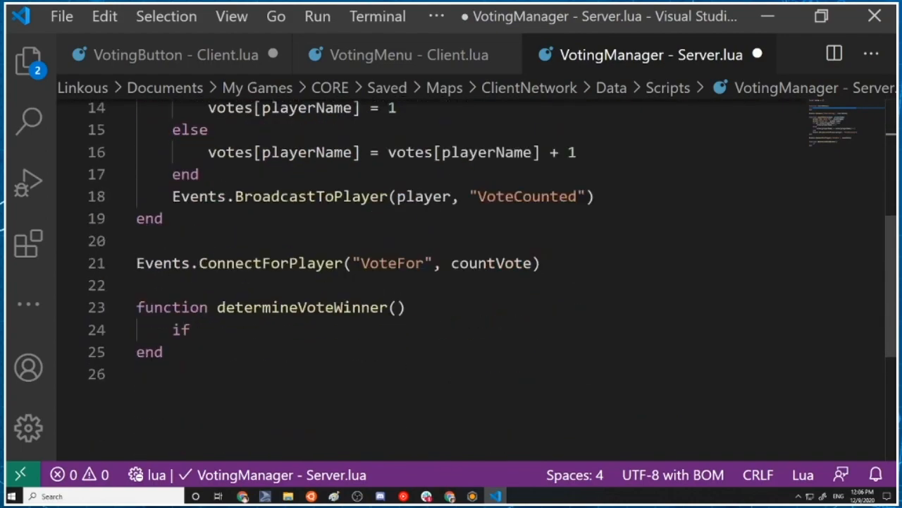
pyautogui.moveTo(201, 263); pyautogui.dragTo(337, 263)
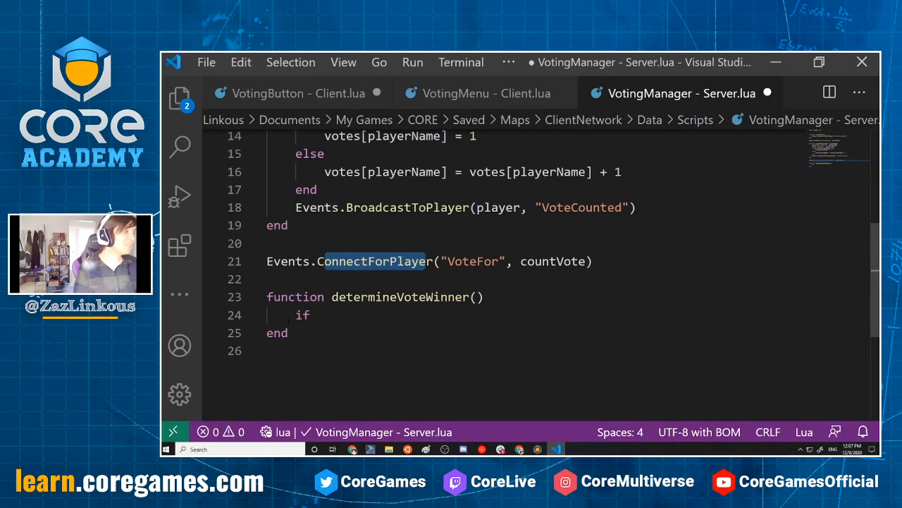
# Replace the unfinished if in determineVoteWinner with "local mostVotes = 0" and start a new line below it
pyautogui.click(236, 328)
pyautogui.press('BackSpace')
pyautogui.press('BackSpace')
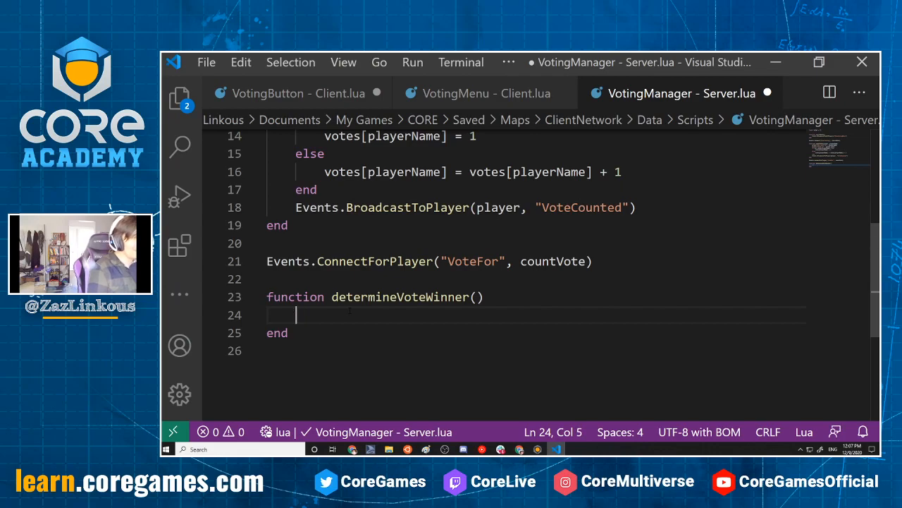
pyautogui.write('local mo0st')
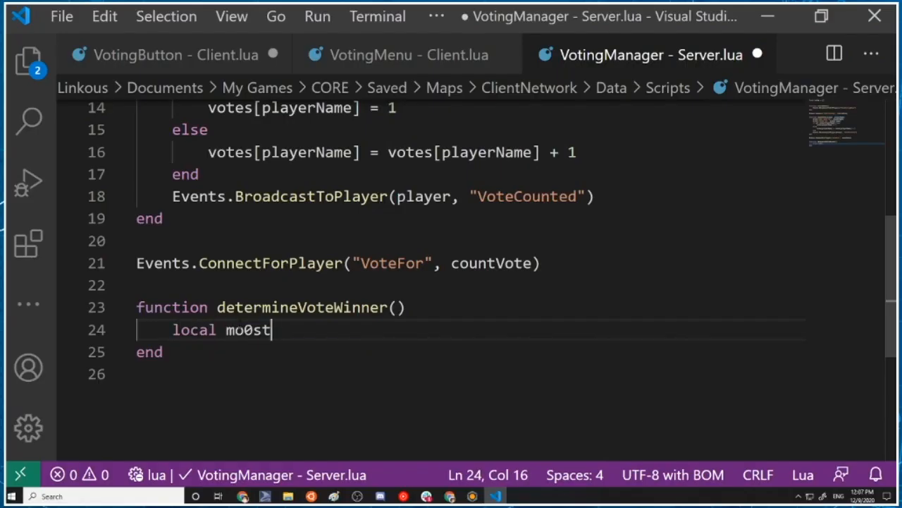
pyautogui.press('BackSpace')
pyautogui.press('BackSpace')
pyautogui.press('BackSpace')
pyautogui.write('st vo')
pyautogui.press('BackSpace')
pyautogui.press('BackSpace')
pyautogui.press('BackSpace')
pyautogui.write('Vopt')
pyautogui.press('BackSpace')
pyautogui.press('BackSpace')
pyautogui.write('tes = ')
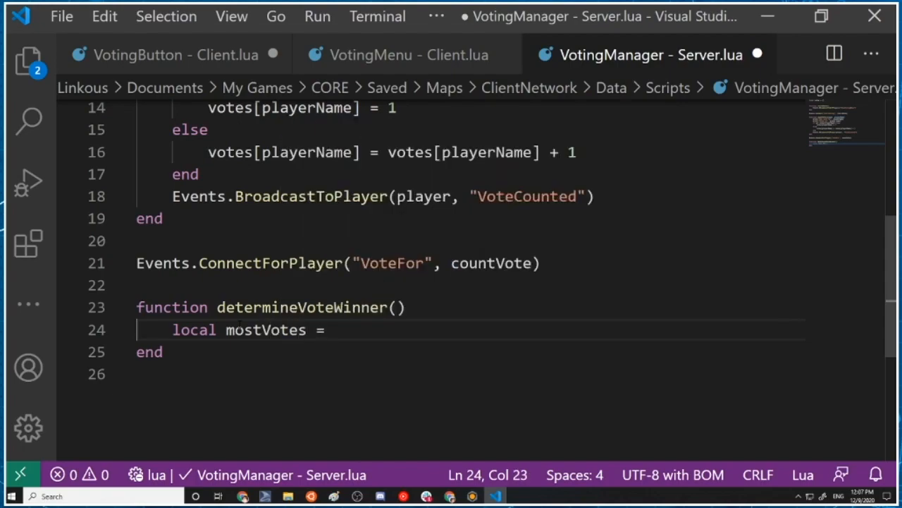
pyautogui.write('0')
pyautogui.press('Return')
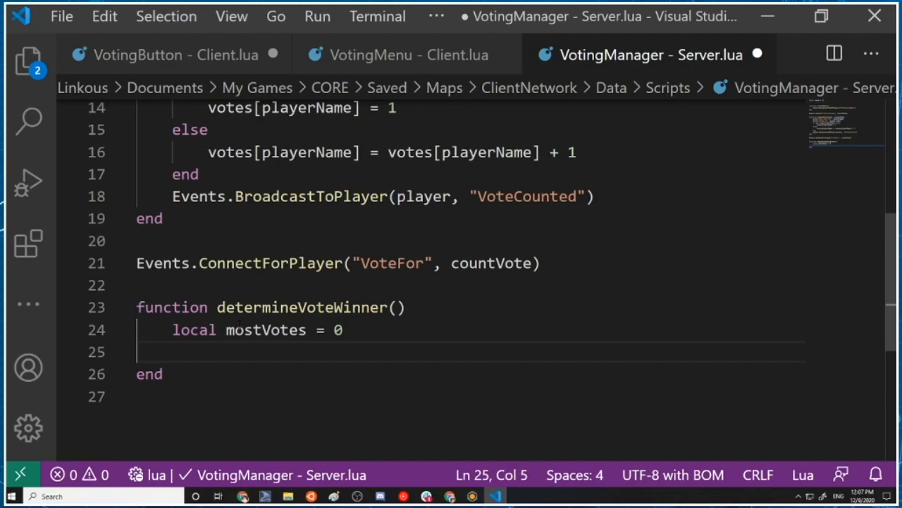
# Write the loop header "for playerName, count in pairs(votes)" below the mostVotes declaration
pyautogui.scroll(4, 240, 324)
pyautogui.scroll(-6, 240, 323)
pyautogui.write('for ')
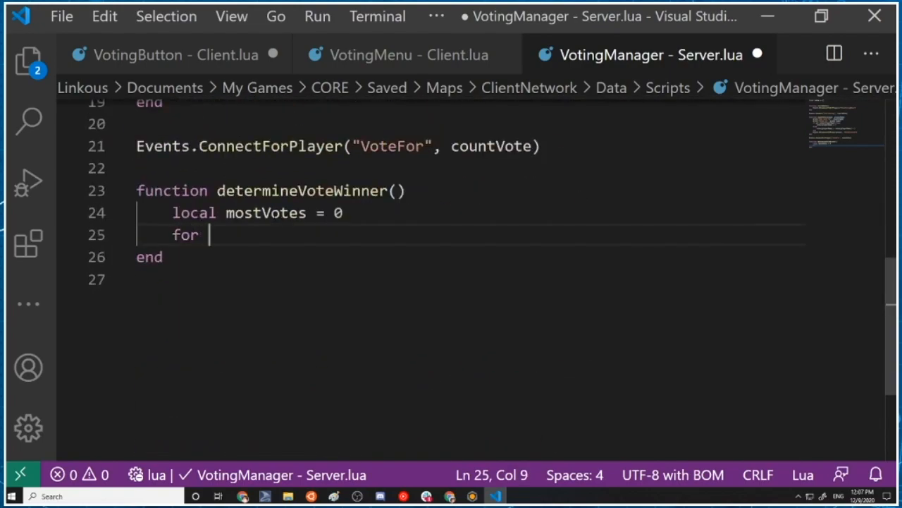
pyautogui.write('playerName, ')
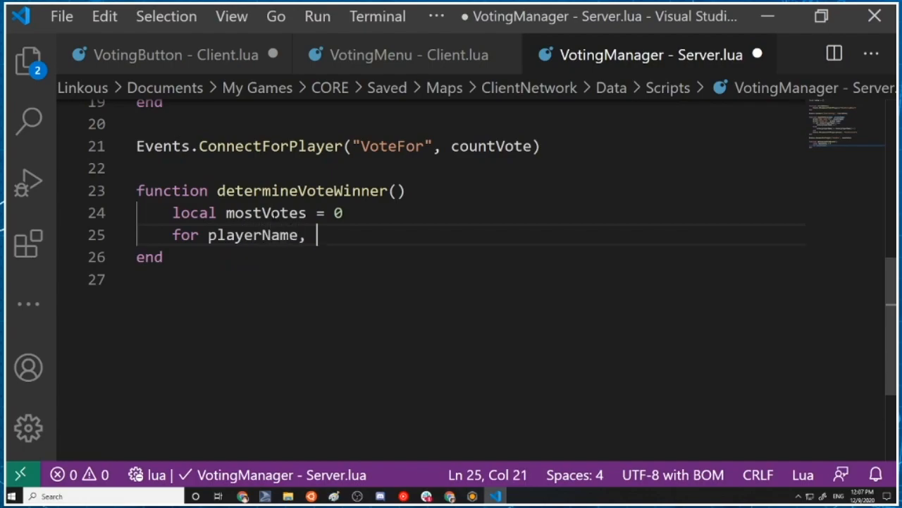
pyautogui.write('count in pairs(')
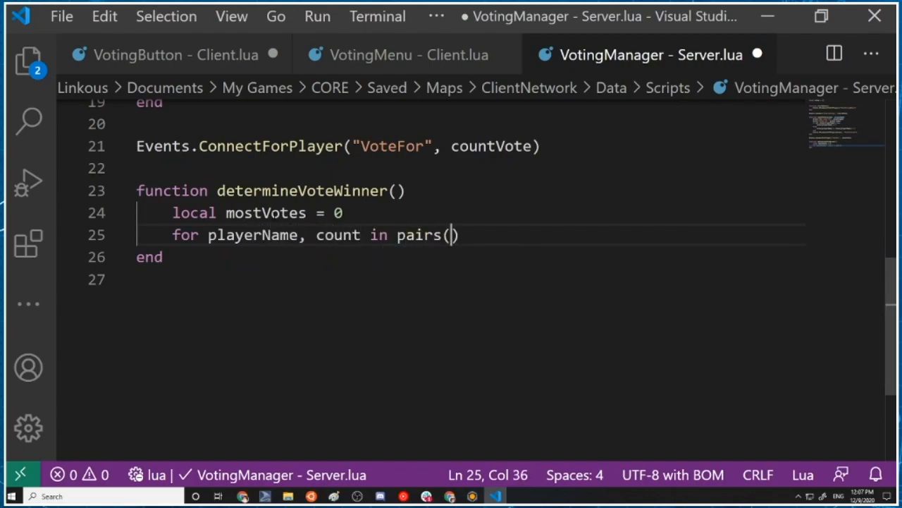
pyautogui.scroll(3, 450, 459)
pyautogui.scroll(-2, 449, 460)
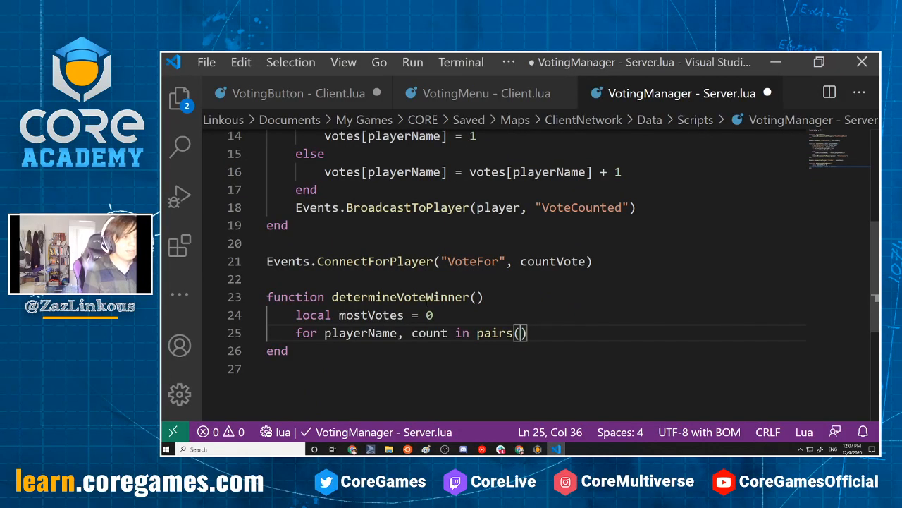
pyautogui.scroll(1, 452, 282)
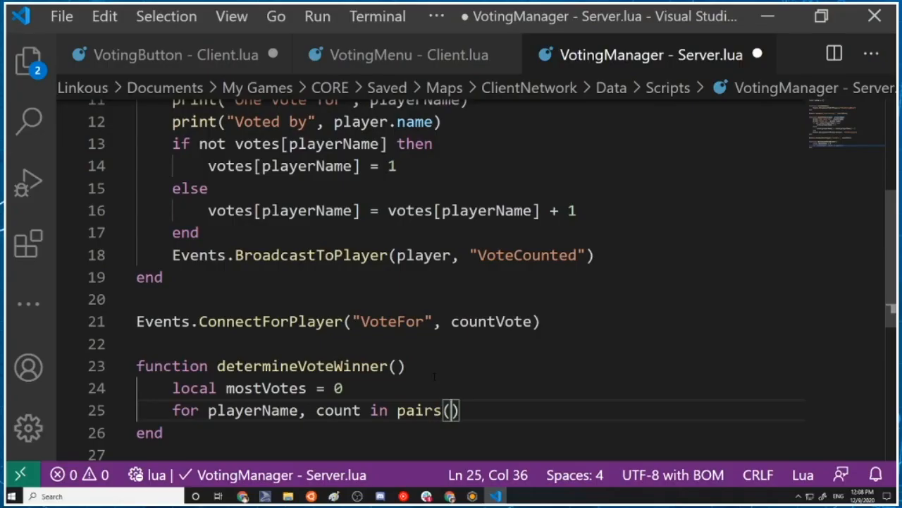
pyautogui.write('votes')
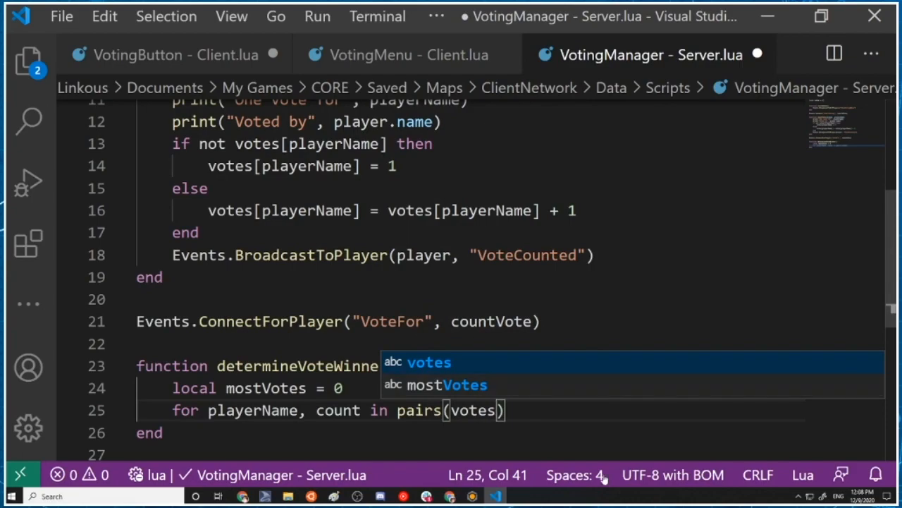
pyautogui.press('Right')
# Add the indented condition "if count > mostVotes" on a new line inside the for loop
pyautogui.press('Return')
pyautogui.press('Tab')
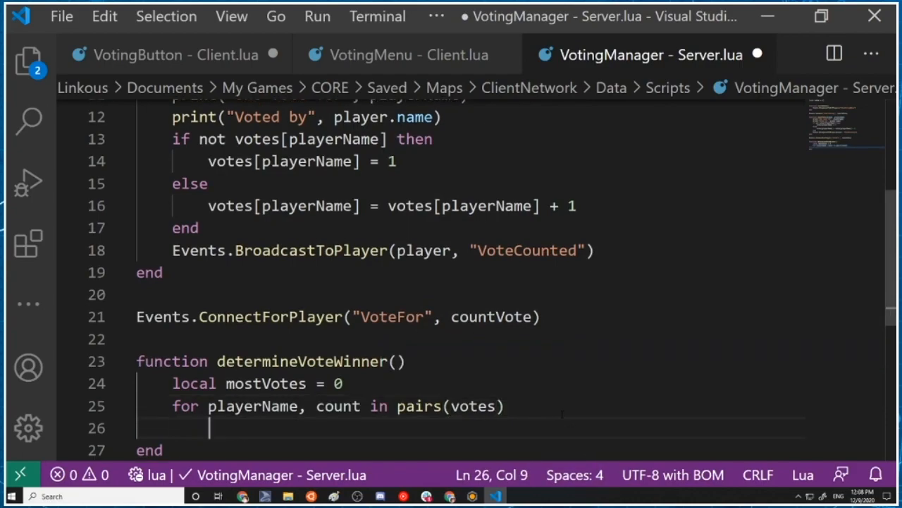
pyautogui.write('if ')
pyautogui.write('v')
pyautogui.press('BackSpace')
pyautogui.write('counrt')
pyautogui.press('BackSpace')
pyautogui.press('BackSpace')
pyautogui.write('t > most')
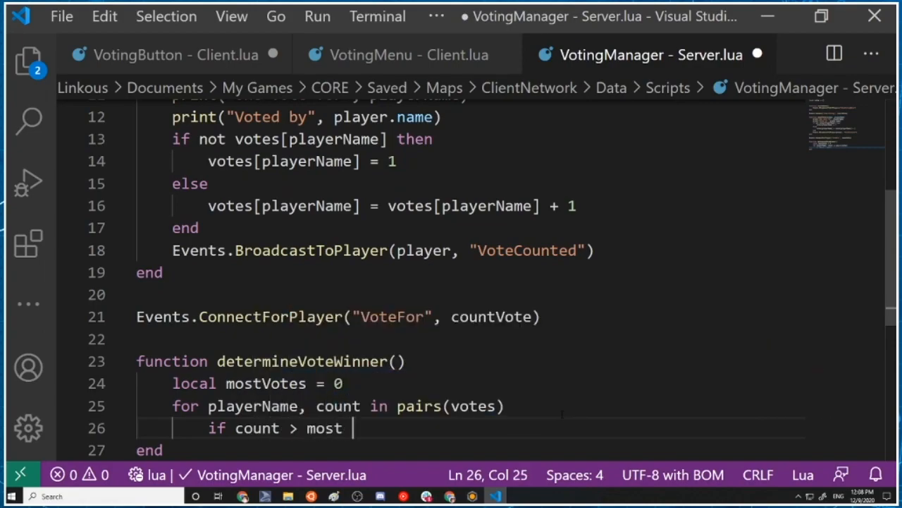
pyautogui.press('BackSpace')
pyautogui.write('Votes')
pyautogui.scroll(1, 561, 413)
pyautogui.scroll(-3, 433, 345)
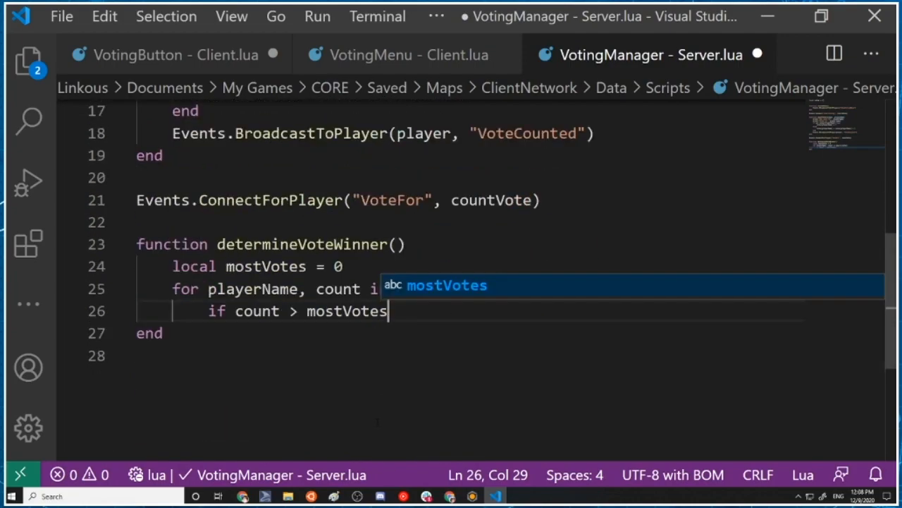
# Declare "local winner" without a value on a new line directly below the mostVotes declaration
pyautogui.click(379, 268)
pyautogui.press('Return')
pyautogui.write('local')
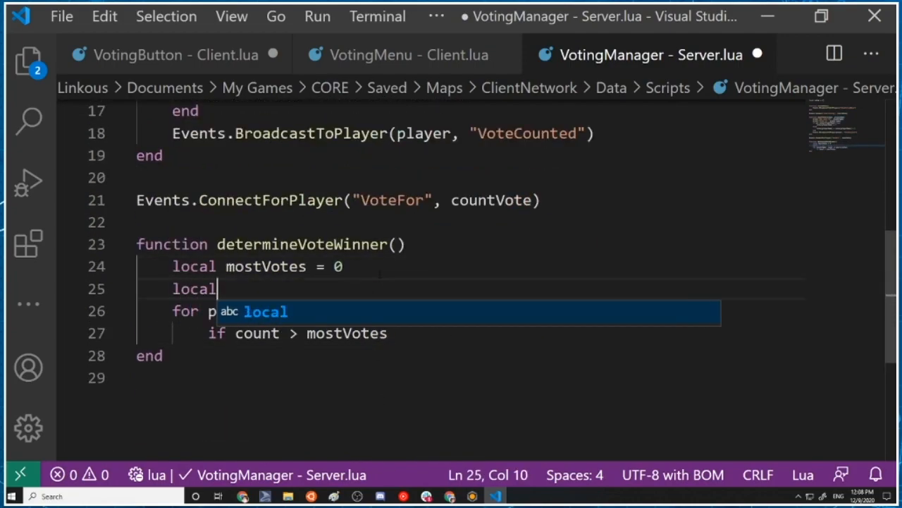
pyautogui.write(' winner =')
pyautogui.press('BackSpace')
pyautogui.press('BackSpace')
pyautogui.press('BackSpace')
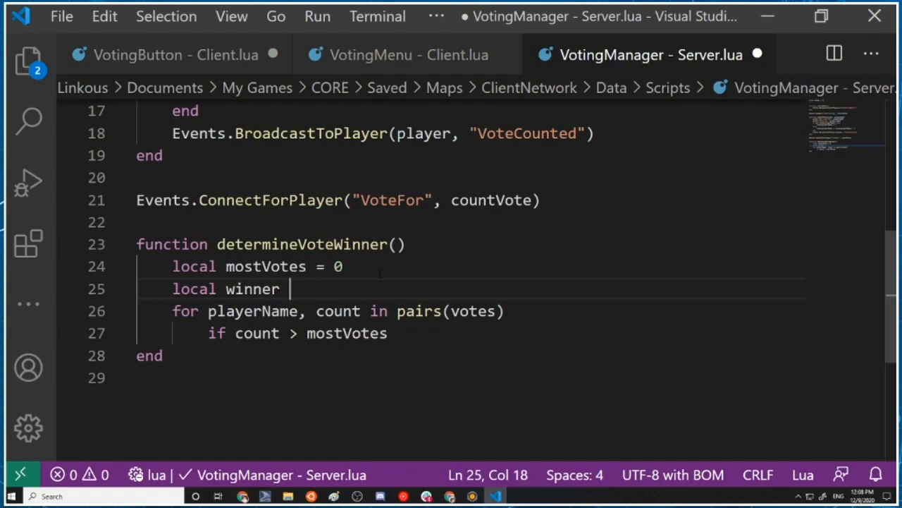
# Place the text cursor at the end of the "if count > mostVotes" line to continue the condition
pyautogui.click(461, 335)
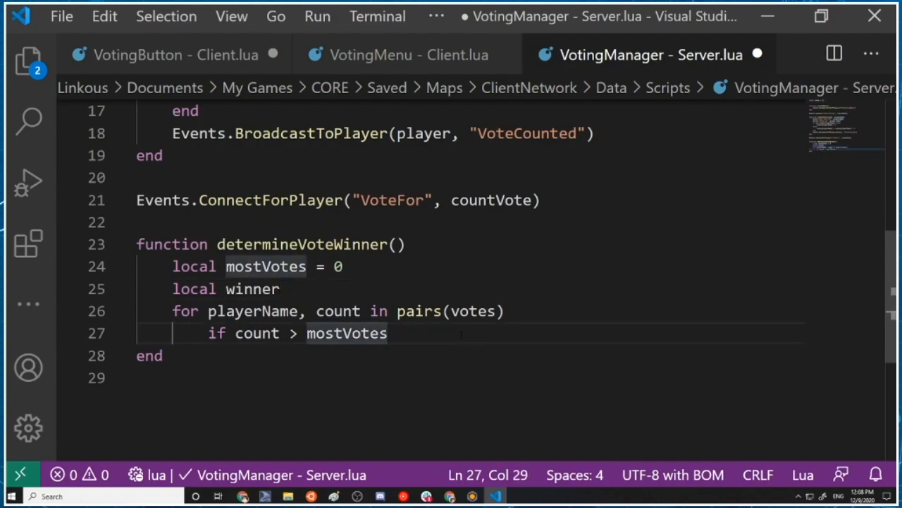
pyautogui.press('Right')
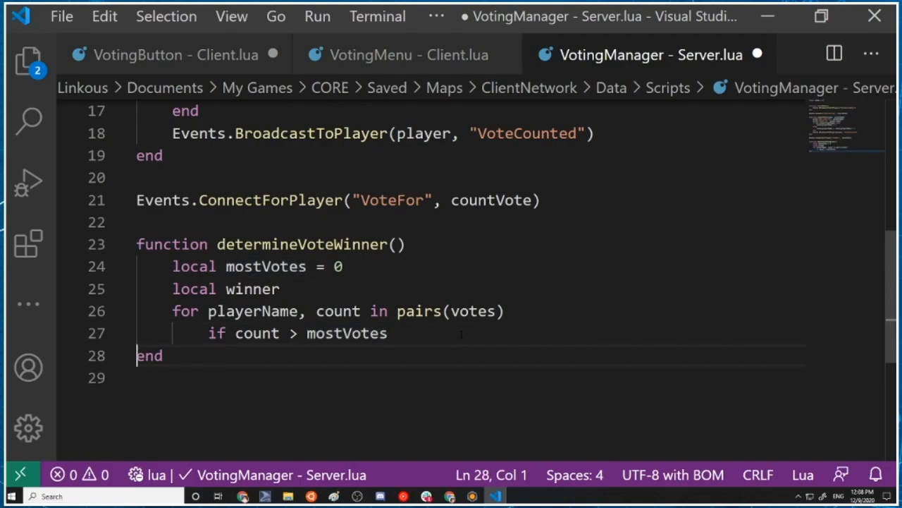
pyautogui.press('Left')
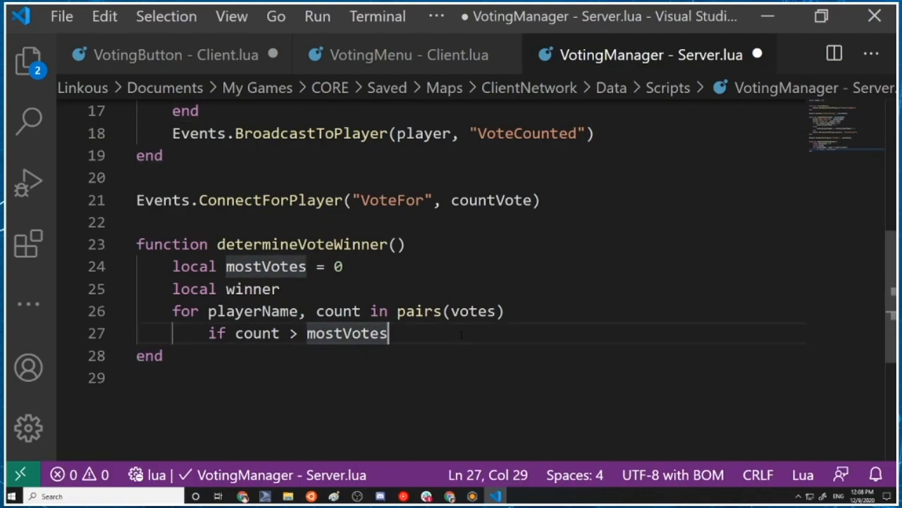
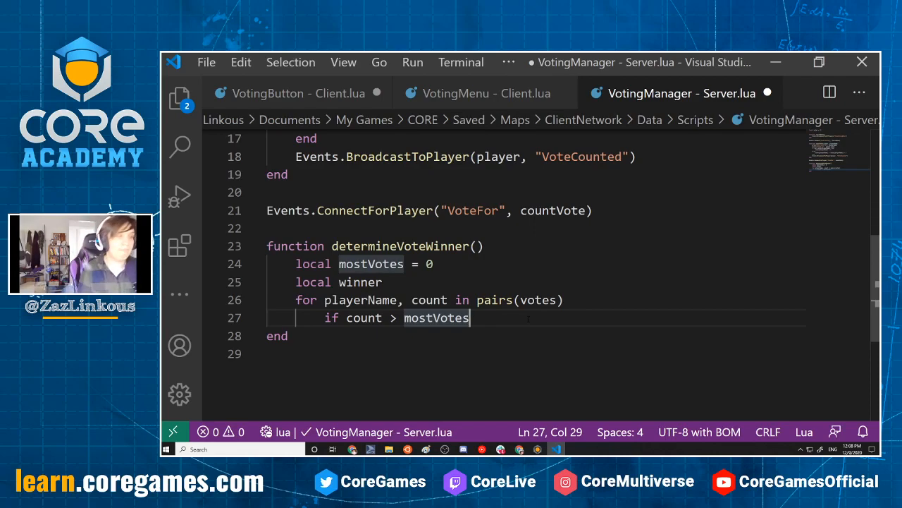
# Complete the "if count > mostVotes" condition with the keyword "then" on the same line
pyautogui.press('Left')
pyautogui.press('Right')
pyautogui.press('Right')
pyautogui.press('Left')
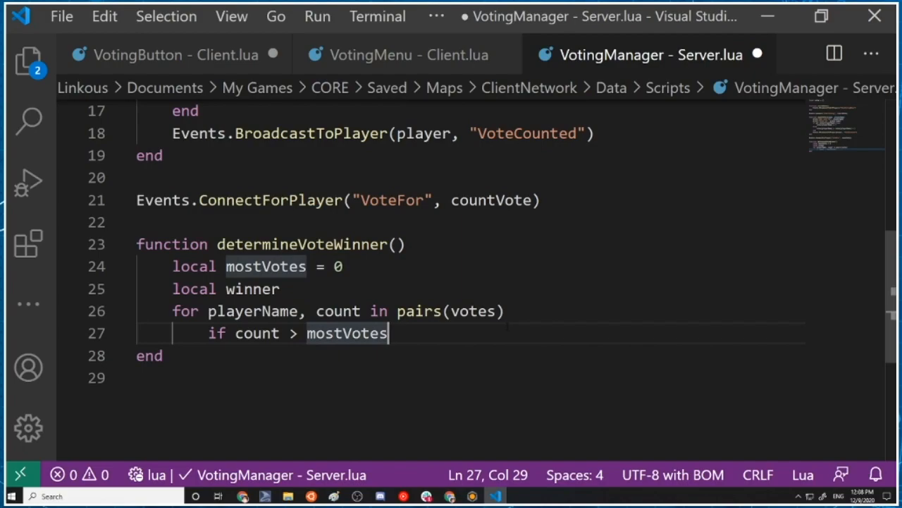
pyautogui.press('Return')
pyautogui.press('BackSpace')
pyautogui.press('BackSpace')
pyautogui.press('BackSpace')
pyautogui.press('BackSpace')
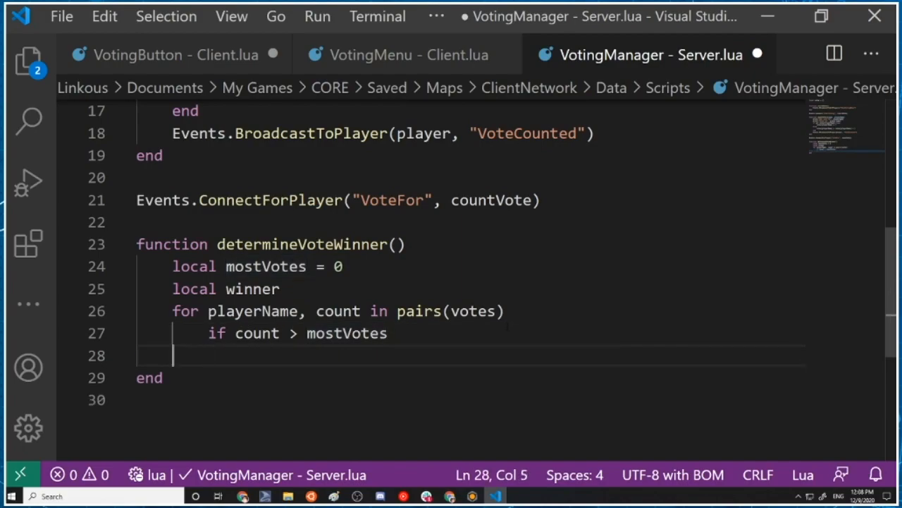
pyautogui.press('BackSpace')
pyautogui.press('BackSpace')
pyautogui.press('BackSpace')
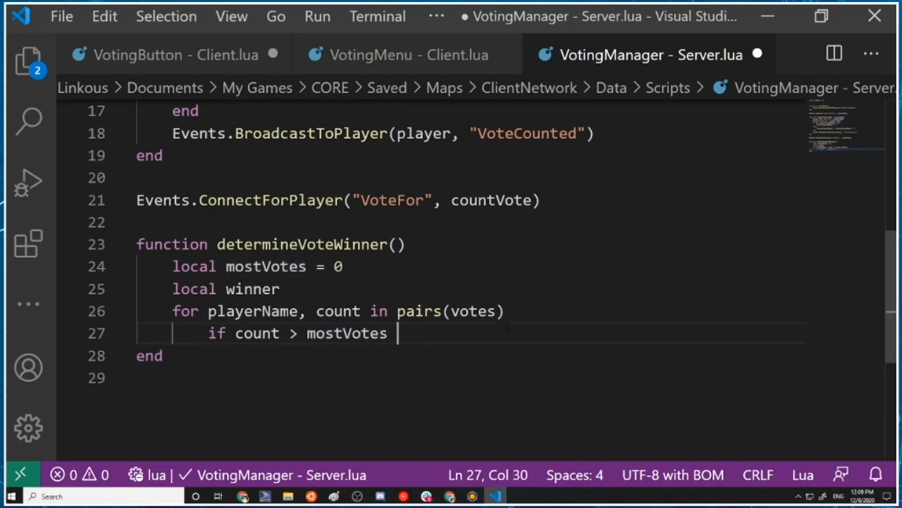
pyautogui.write('r')
pyautogui.press('BackSpace')
pyautogui.write('then')
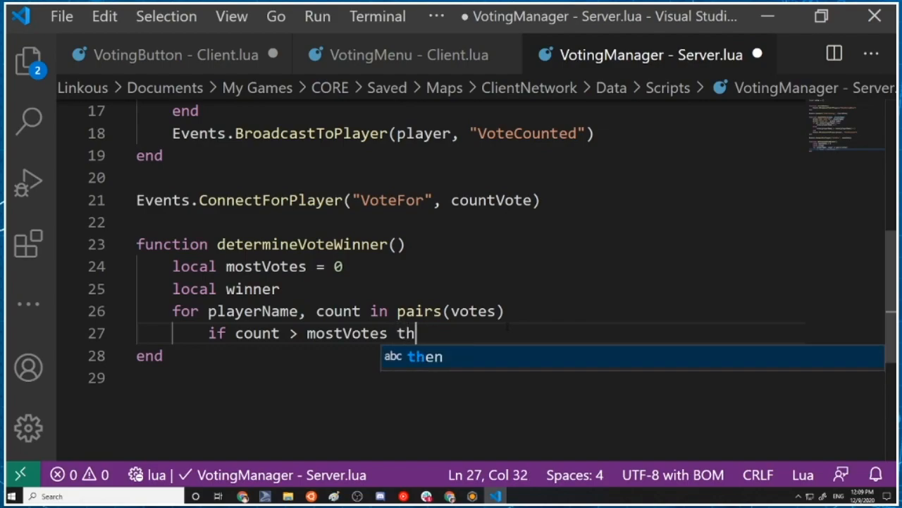
# Inside the if block, add the indented assignment "mostVotes = count"
pyautogui.press('Return')
pyautogui.write('most')
pyautogui.press('BackSpace')
pyautogui.write('Votes = count')
pyautogui.press('Escape')
pyautogui.write('w')
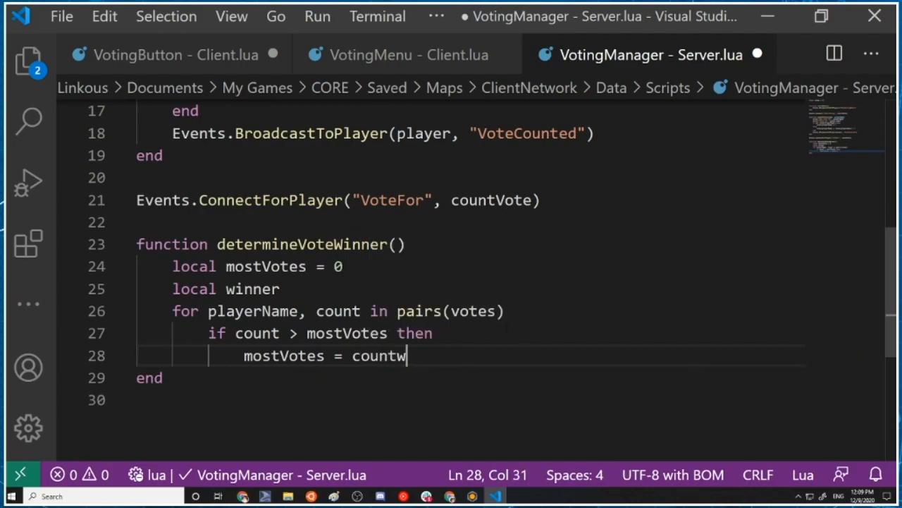
pyautogui.press('BackSpace')
# Add "winner = playerName" on the line below the mostVotes assignment
pyautogui.press('Return')
pyautogui.write('winner ')
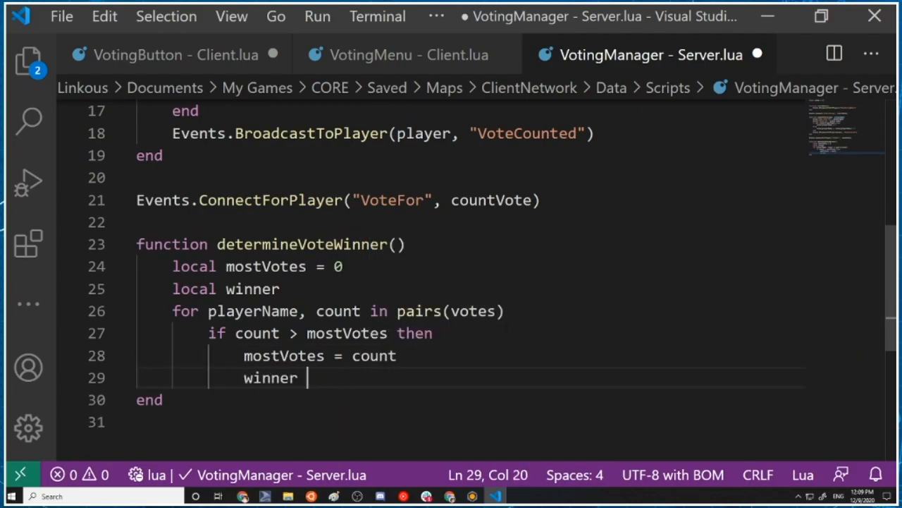
pyautogui.write('= playerName')
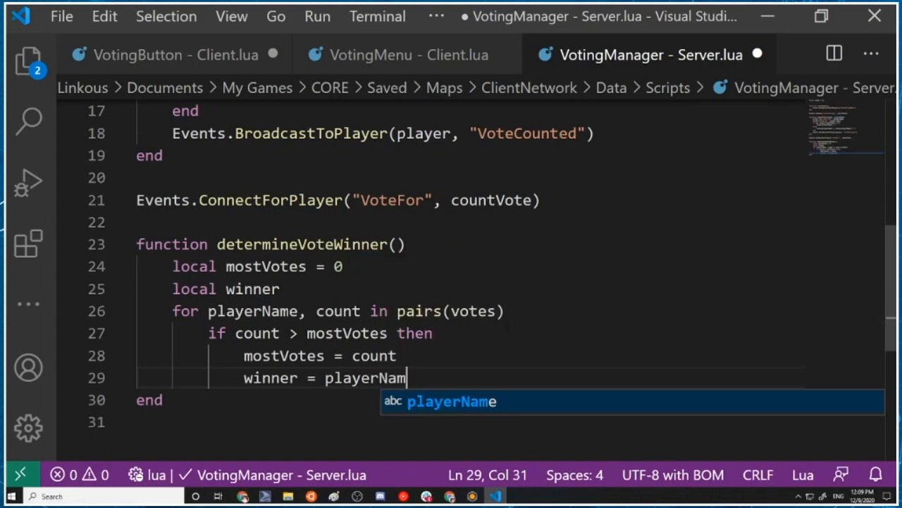
# Close the if block and the for loop with two correctly indented "end" lines
pyautogui.press('Return')
pyautogui.press('BackSpace')
pyautogui.write('end')
pyautogui.press('BackSpace')
pyautogui.write('d')
pyautogui.press('Return')
pyautogui.press('BackSpace')
pyautogui.write('end')
# Add "return winner" after the for loop in determineVoteWinner and save the script
pyautogui.press('Return')
pyautogui.press('Return')
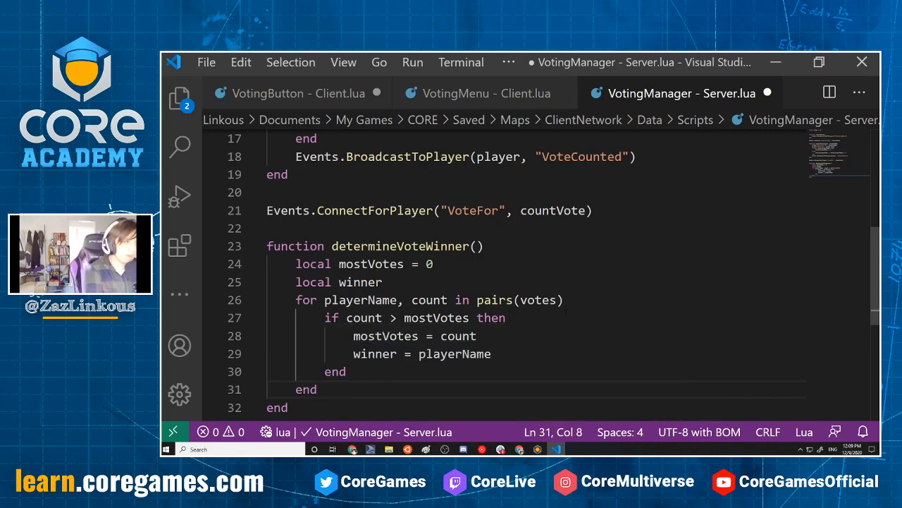
pyautogui.write('return')
pyautogui.write(' e')
pyautogui.press('BackSpace')
pyautogui.write('w')
pyautogui.write('inner')
pyautogui.press('BackSpace')
pyautogui.press('BackSpace')
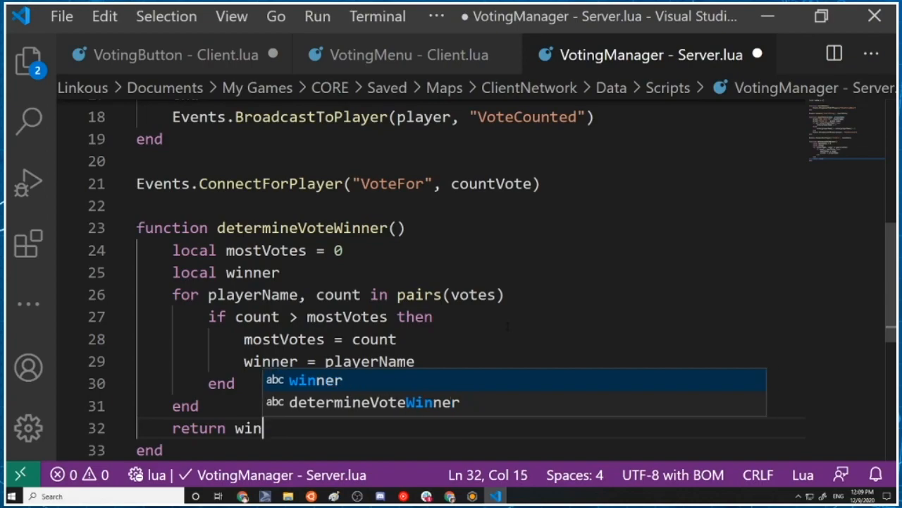
pyautogui.write('ner')
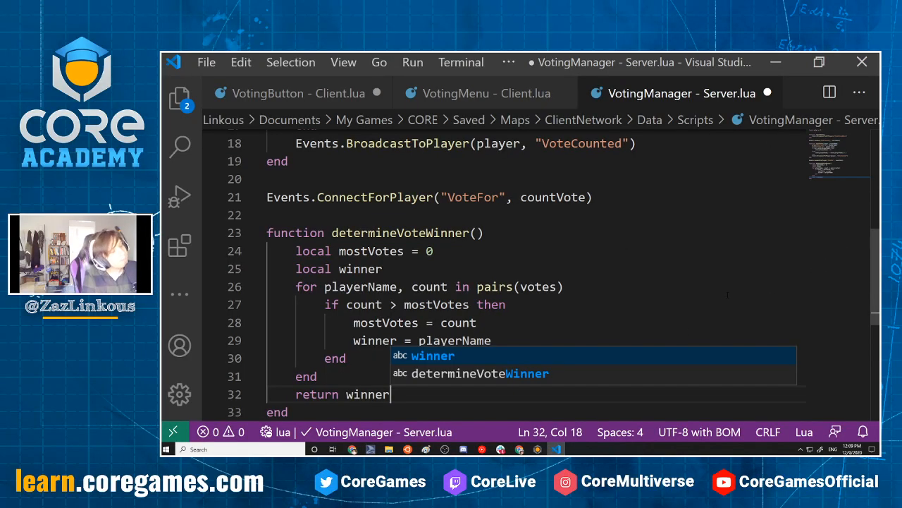
pyautogui.hotkey('ctrl', 's')
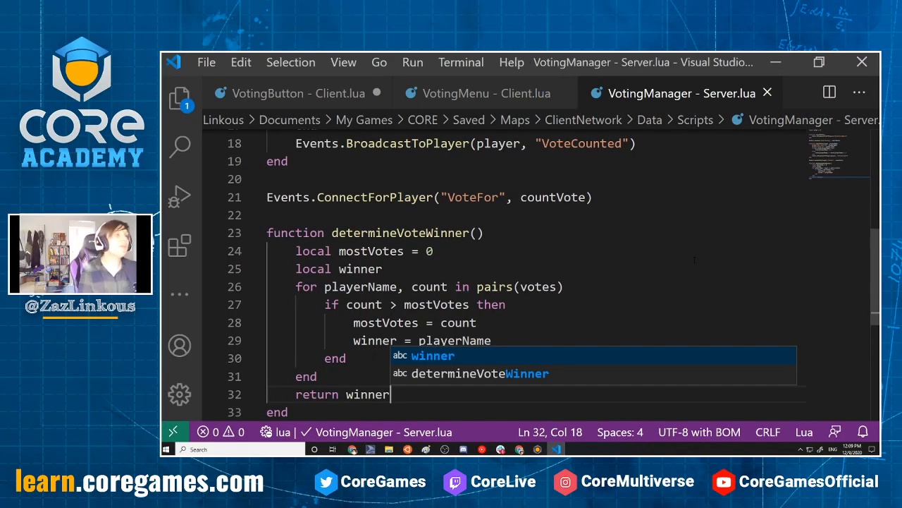
# Review the VotingManager script from the votes table through the startAVote, countVote and determineVoteWinner functions
pyautogui.scroll(6, 535, 275)
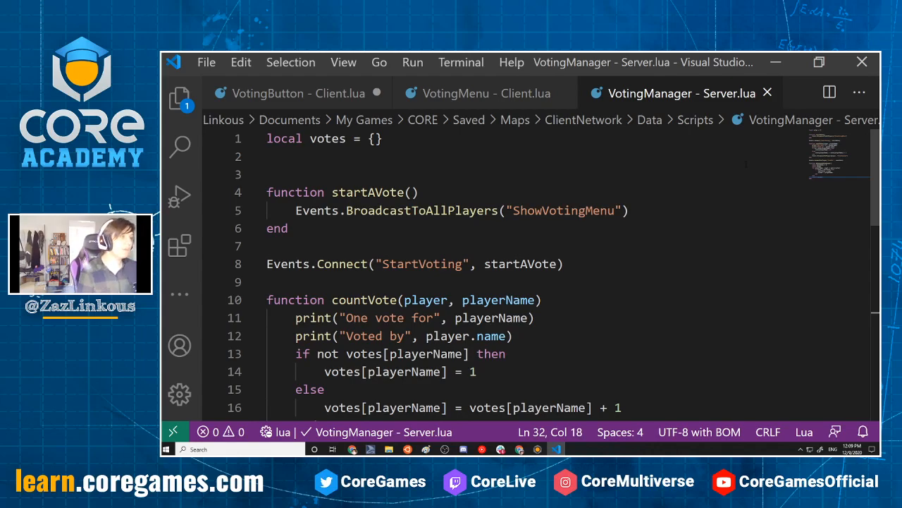
pyautogui.scroll(-4, 535, 275)
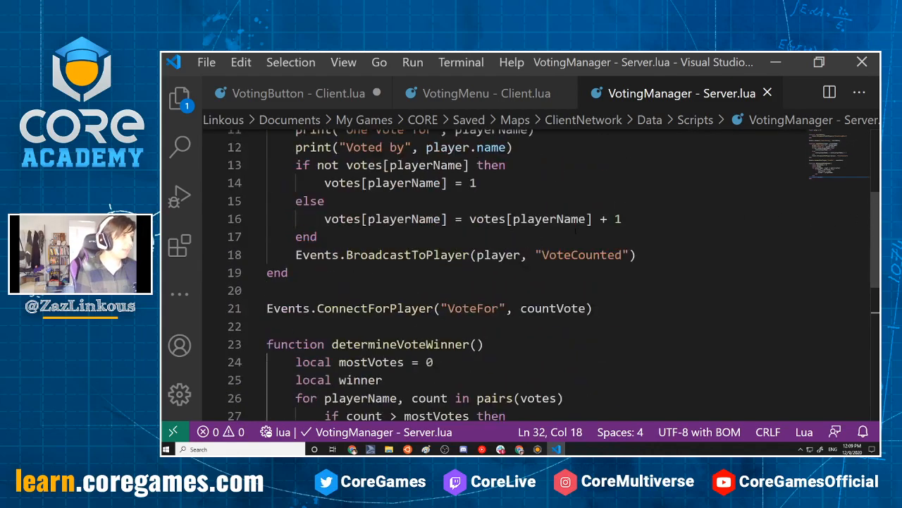
pyautogui.scroll(3, 501, 274)
pyautogui.scroll(-5, 501, 275)
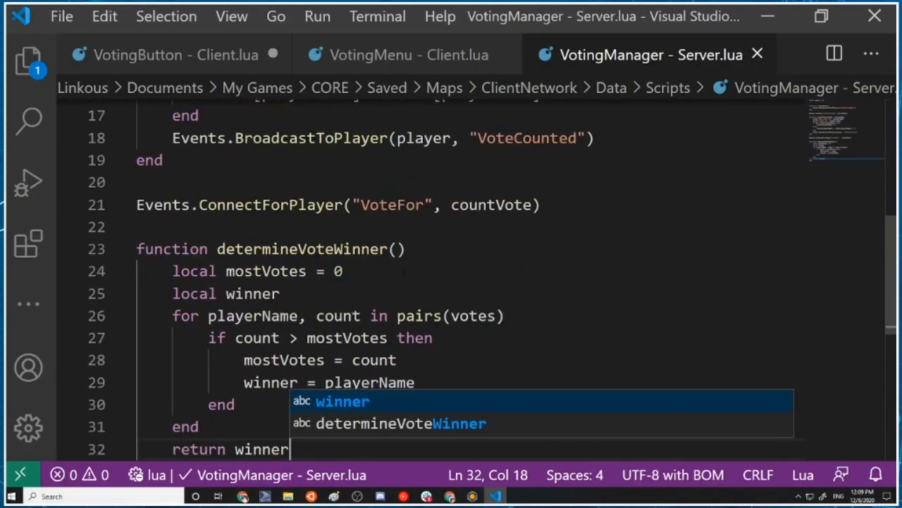
pyautogui.scroll(4, 501, 274)
pyautogui.scroll(2, 505, 302)
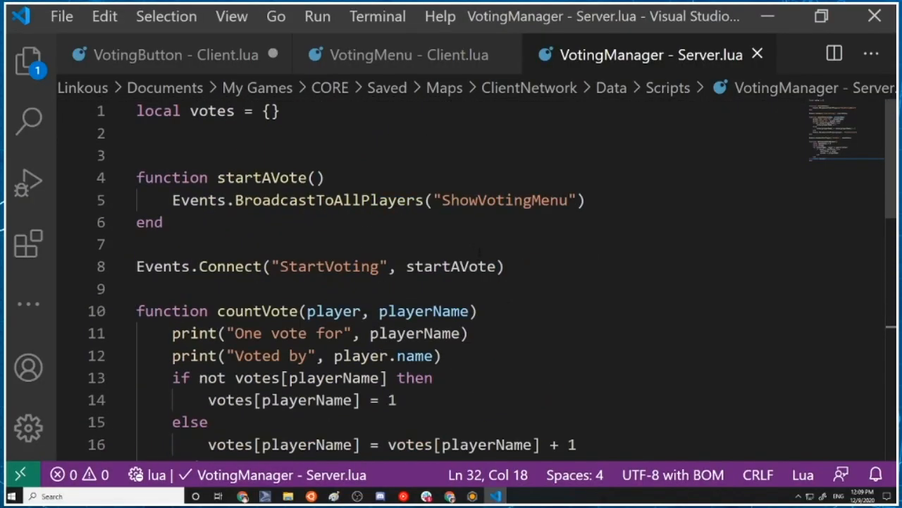
pyautogui.click(285, 94)
pyautogui.click(534, 155)
pyautogui.click(366, 119)
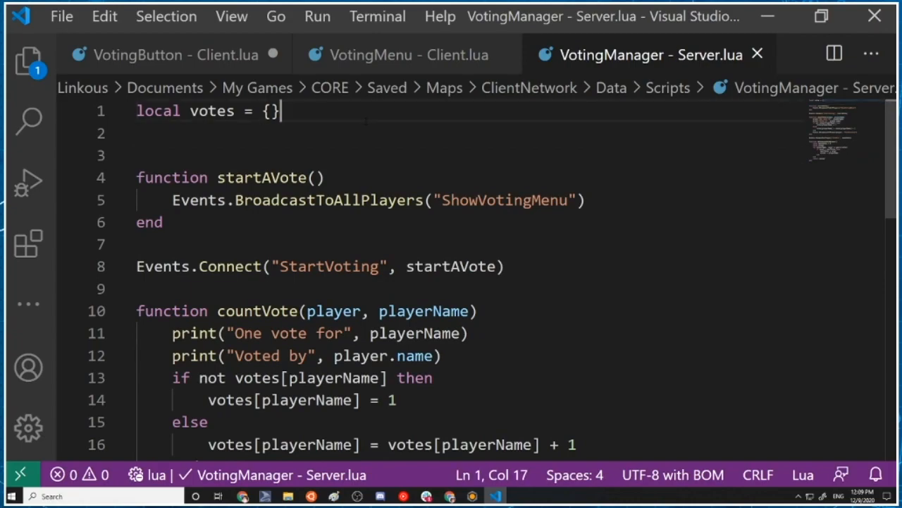
pyautogui.scroll(-2, 485, 120)
pyautogui.scroll(2, 472, 148)
pyautogui.click(471, 136)
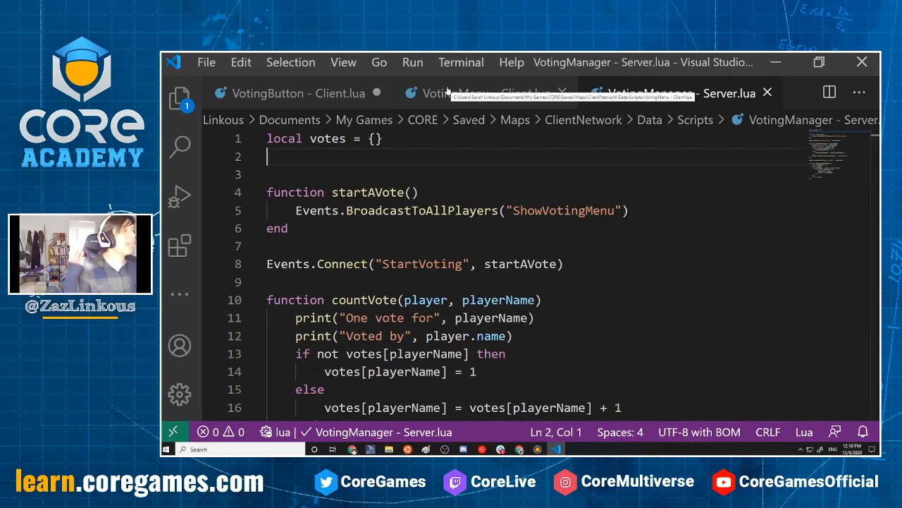
pyautogui.scroll(-2, 447, 310)
pyautogui.scroll(2, 447, 310)
pyautogui.scroll(-2, 446, 310)
pyautogui.scroll(-2, 445, 301)
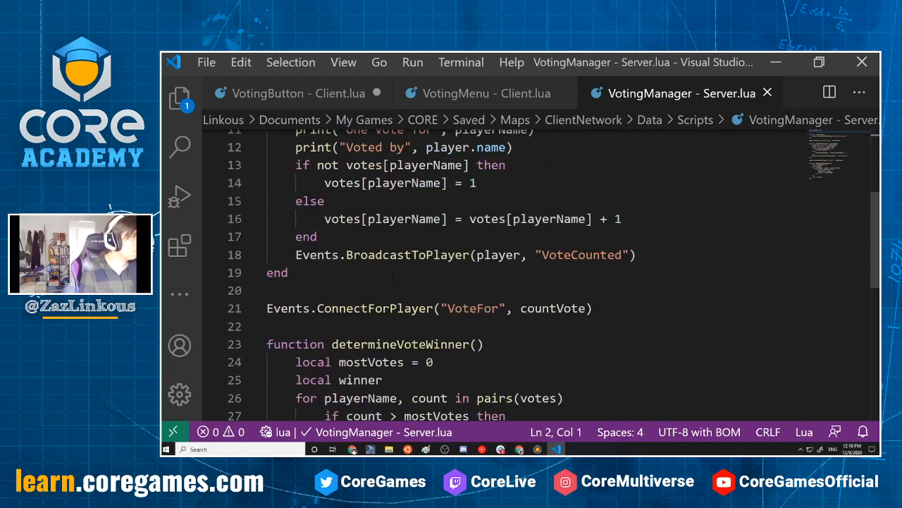
# Try to call player:SetServerUserData on a new line below the "VoteCounted" broadcast in countVote
pyautogui.click(645, 255)
pyautogui.press('Return')
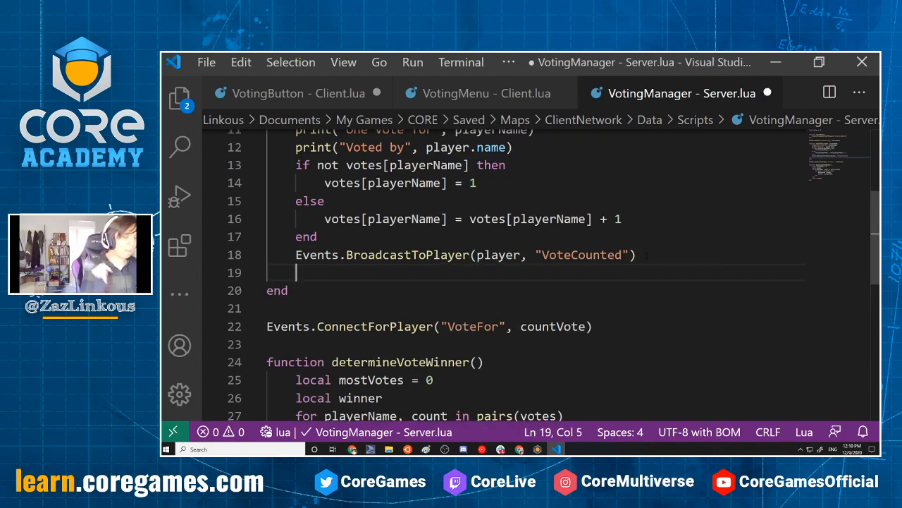
pyautogui.write('player.')
pyautogui.press('BackSpace')
pyautogui.write(':Set')
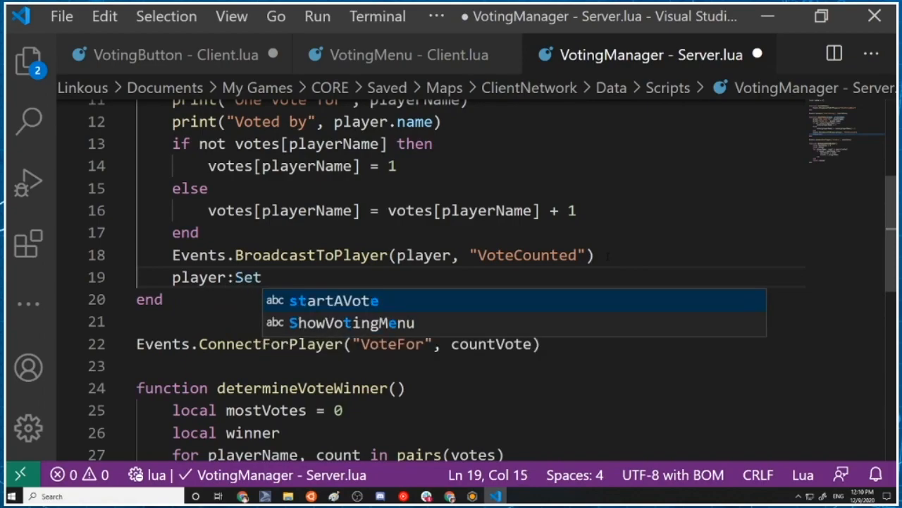
pyautogui.write('ServerUserData')
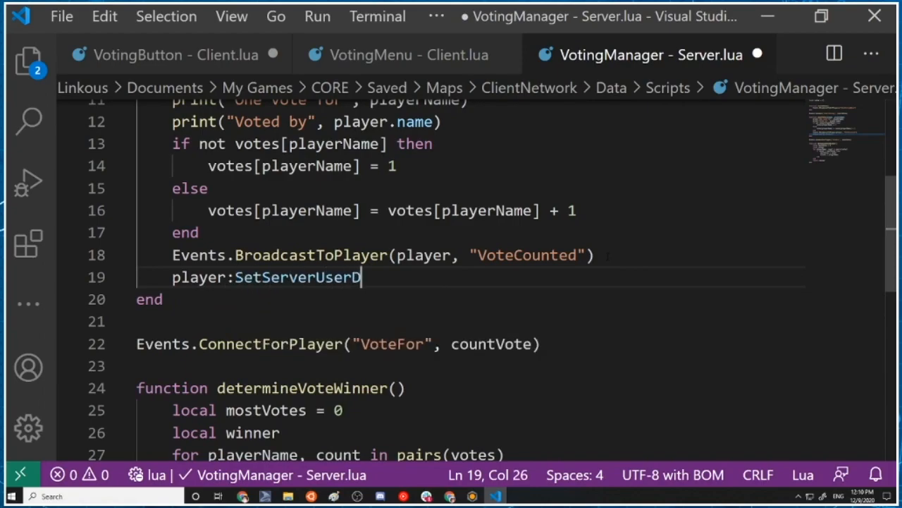
pyautogui.write('("')
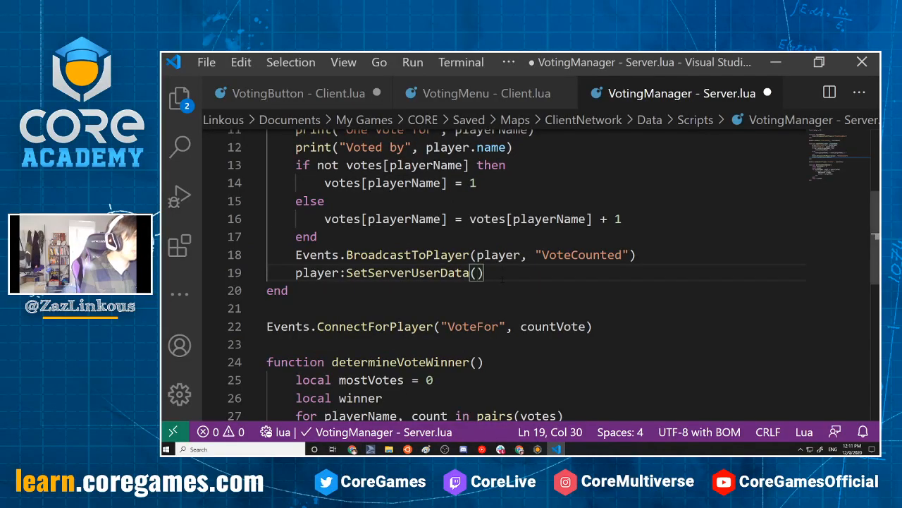
# Replace the unfinished SetServerUserData call with player.serverUserData["hasVoted"] = true and save the script
pyautogui.moveTo(458, 289); pyautogui.dragTo(296, 274)
pyautogui.write('player.serverUserData =')
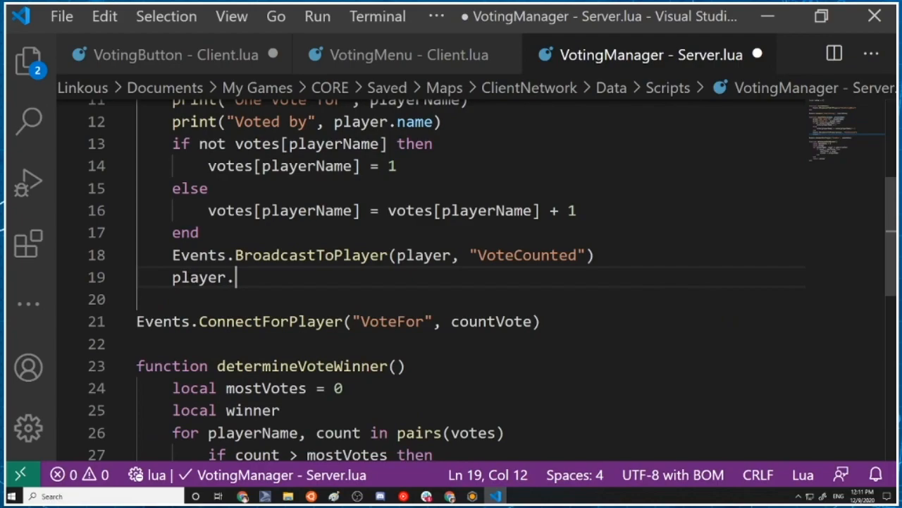
pyautogui.press('BackSpace')
pyautogui.press('BackSpace')
pyautogui.press('BackSpace')
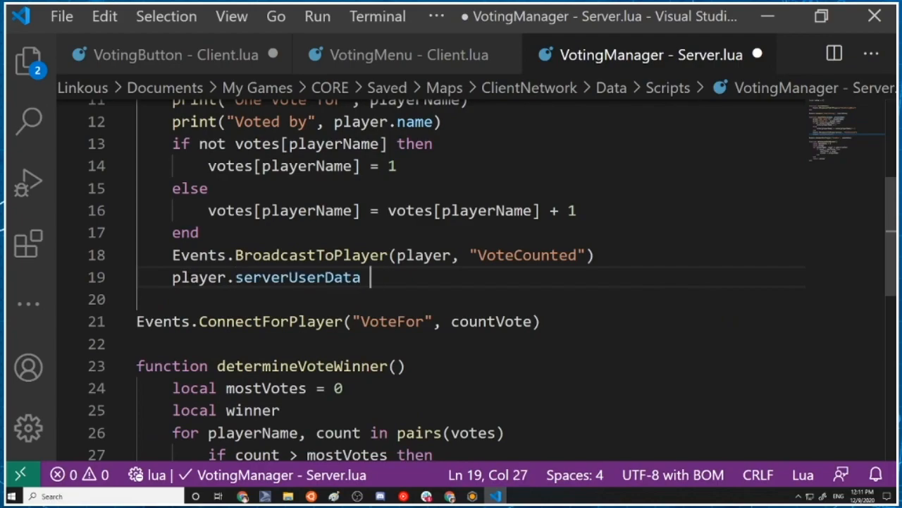
pyautogui.write('[')
pyautogui.write('"hasVoted')
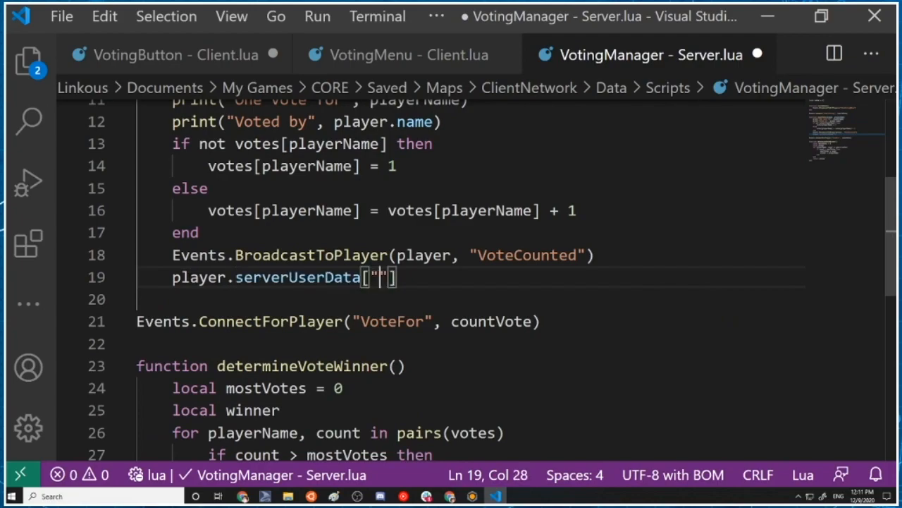
pyautogui.write('"')
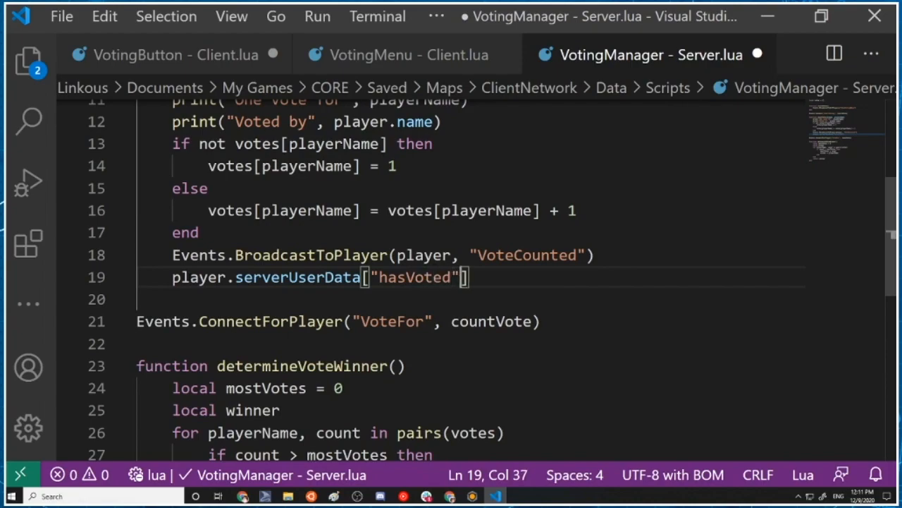
pyautogui.write('] = tru')
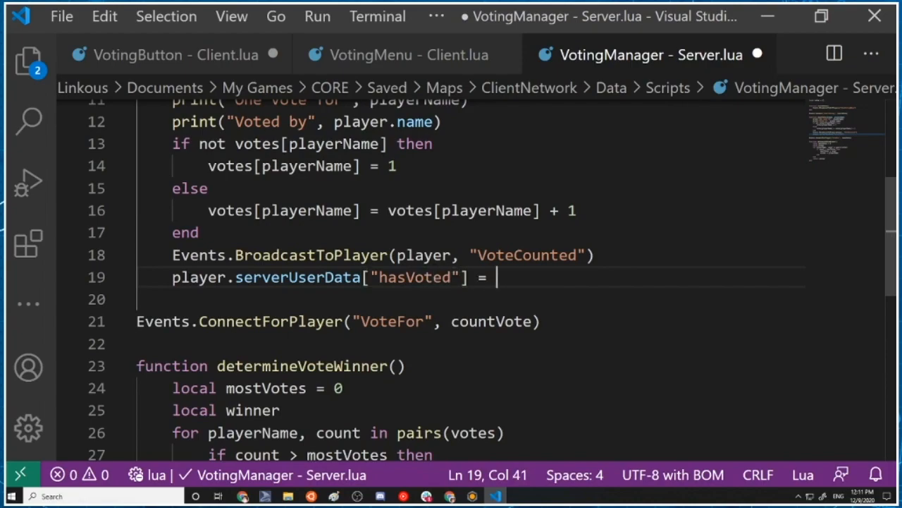
pyautogui.write('e')
pyautogui.hotkey('ctrl', 's')
# Restore the missing "end" of countVote, followed by a blank line before the "VoteFor" connection, and save the script
pyautogui.scroll(-1, 123, 208)
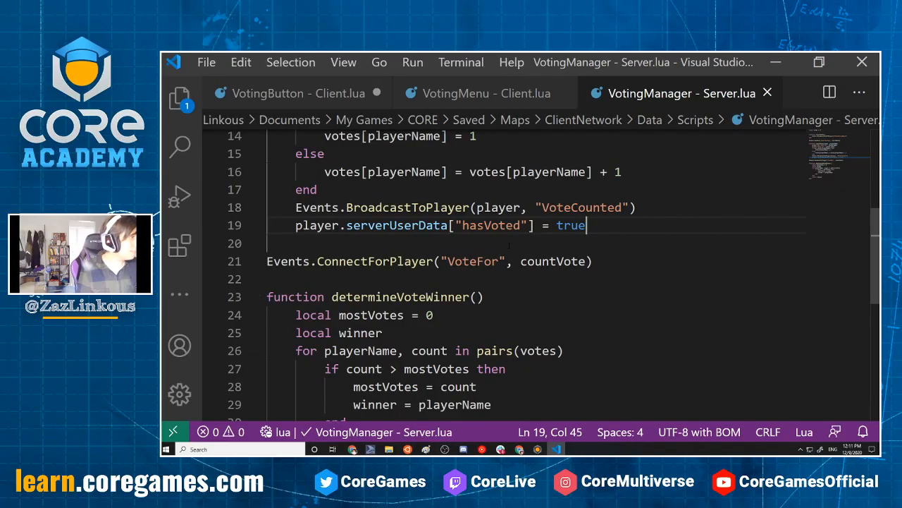
pyautogui.click(285, 243)
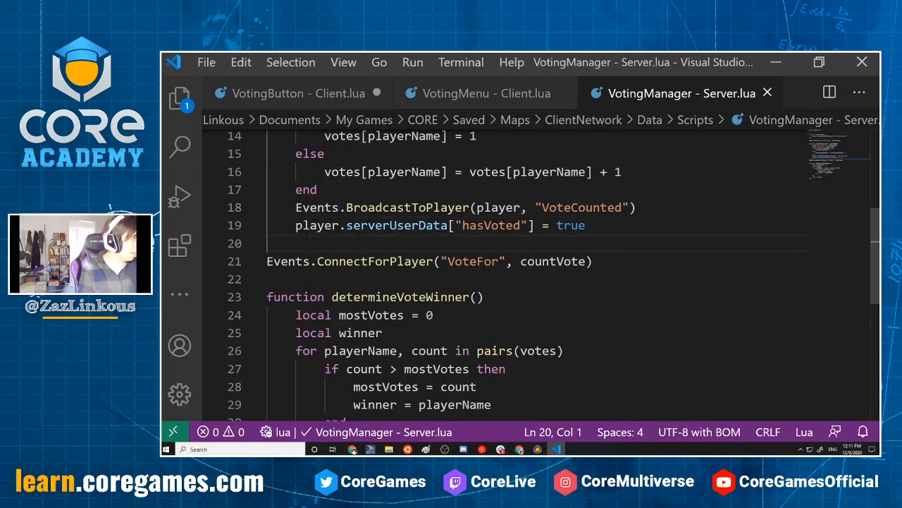
pyautogui.press('Return')
pyautogui.press('Up')
pyautogui.write('end')
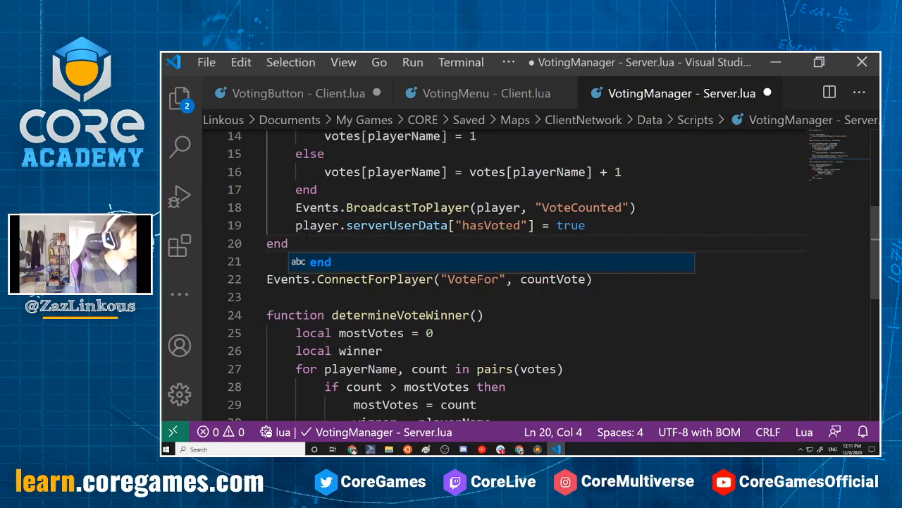
pyautogui.hotkey('ctrl', 's')
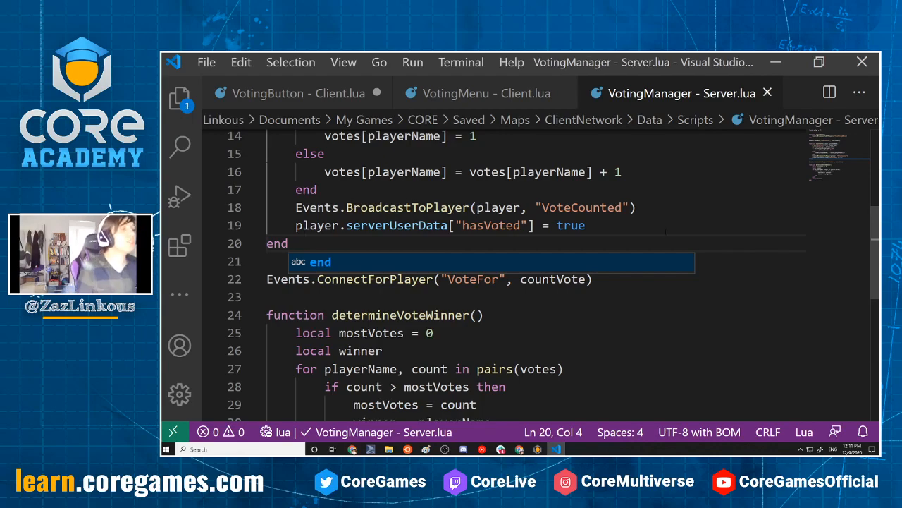
pyautogui.scroll(-7, 666, 232)
pyautogui.scroll(7, 665, 231)
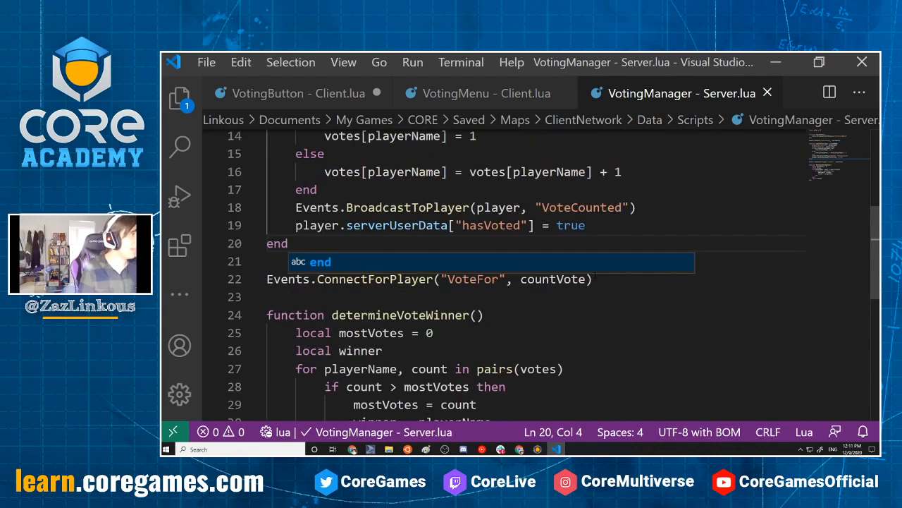
pyautogui.click(460, 296)
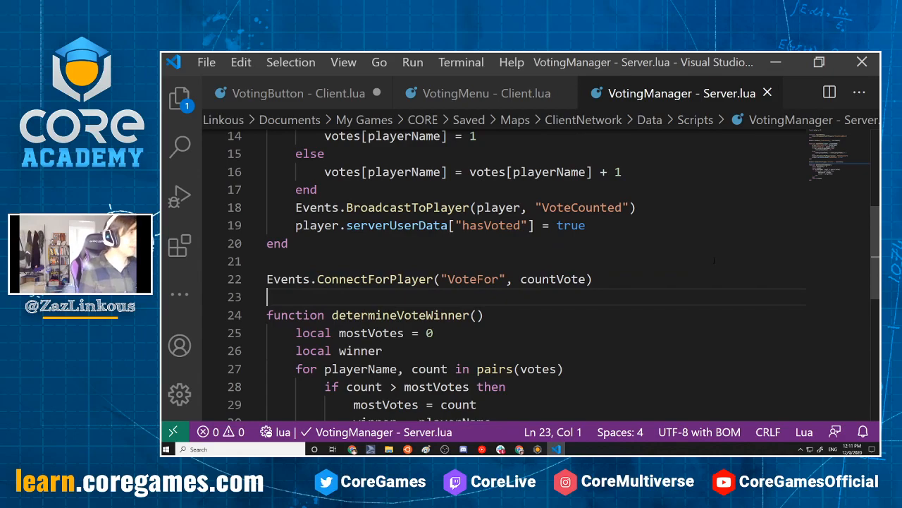
# Start a function named hasEveryoneVoted on a new line above startAVote, leaving a blank line between them
pyautogui.scroll(3, 657, 288)
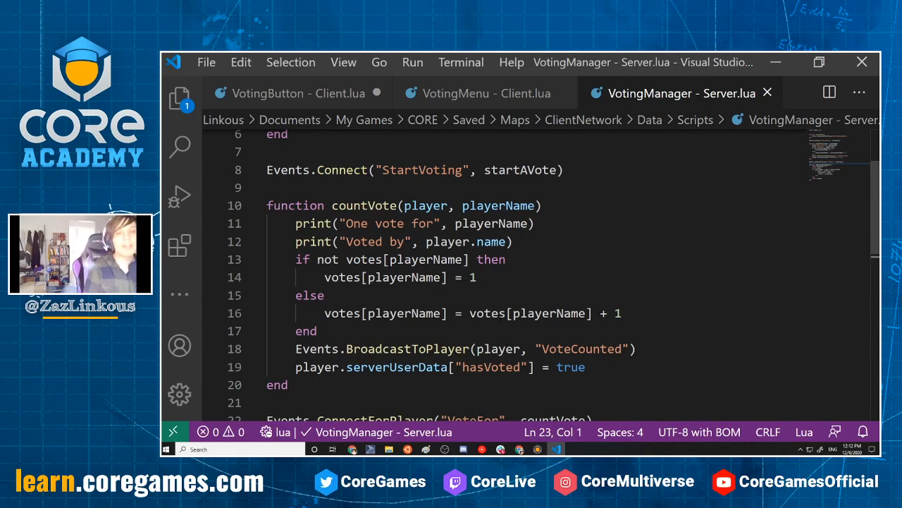
pyautogui.scroll(-2, 422, 332)
pyautogui.scroll(4, 422, 332)
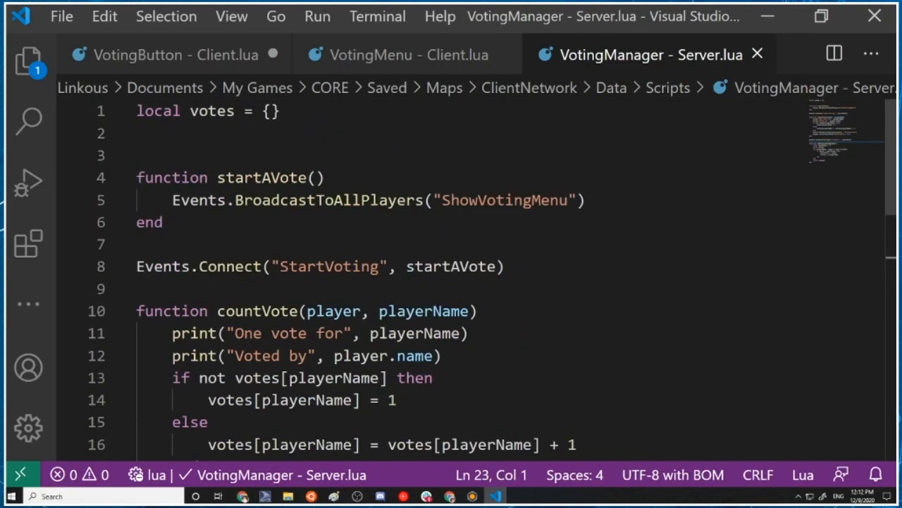
pyautogui.click(299, 219)
pyautogui.click(348, 151)
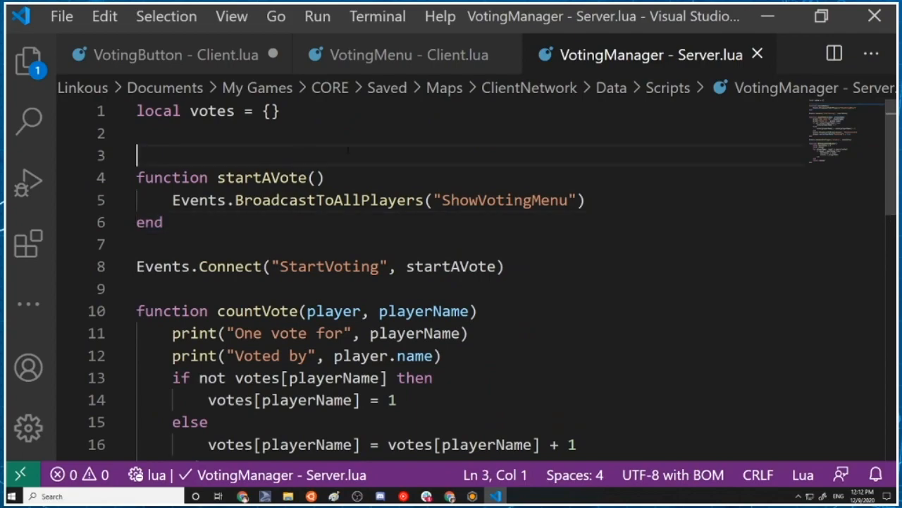
pyautogui.press('Return')
pyautogui.press('Return')
pyautogui.press('Up')
pyautogui.write('function ')
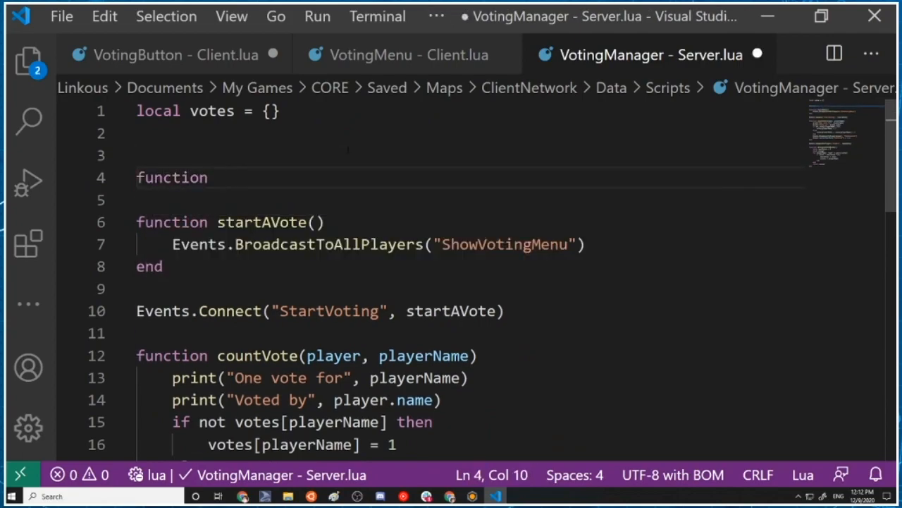
pyautogui.write('hasEveryoneVoted')
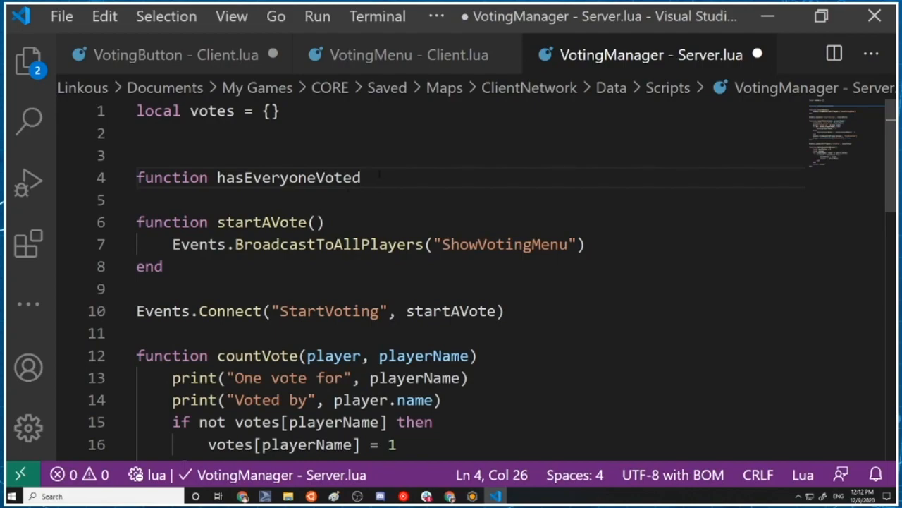
# Rename the new function to everyoneHasVoted and give it an empty parameter list
pyautogui.hotkey('ctrl', 'shift', 'Left')
pyautogui.write('e')
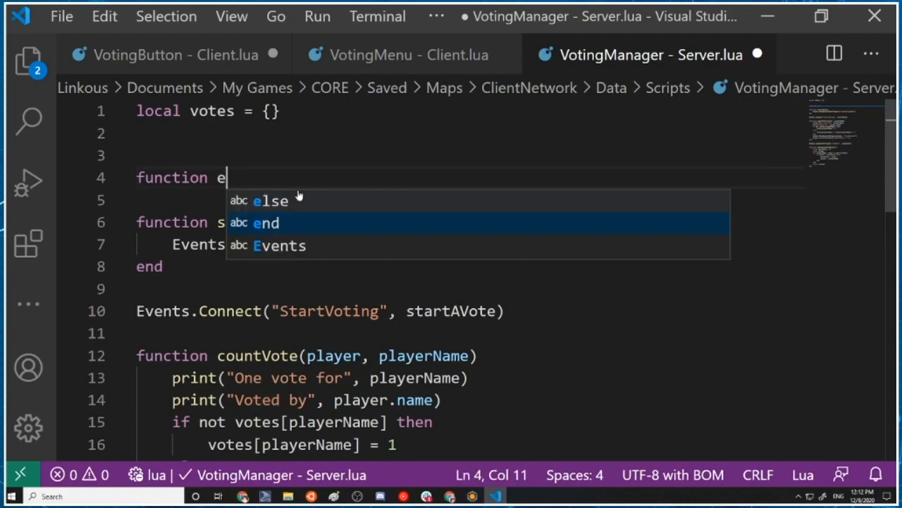
pyautogui.write('veryoneHasVoted(')
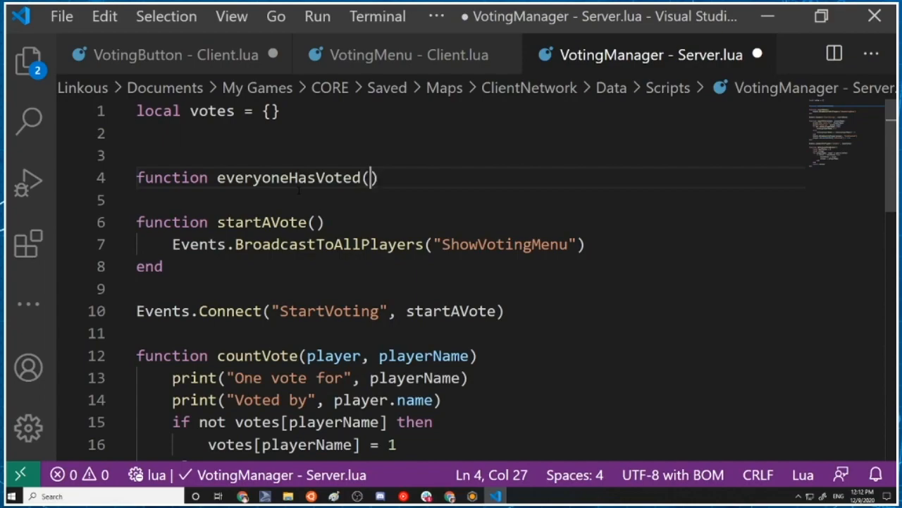
pyautogui.press('BackSpace')
pyautogui.write('ed e')
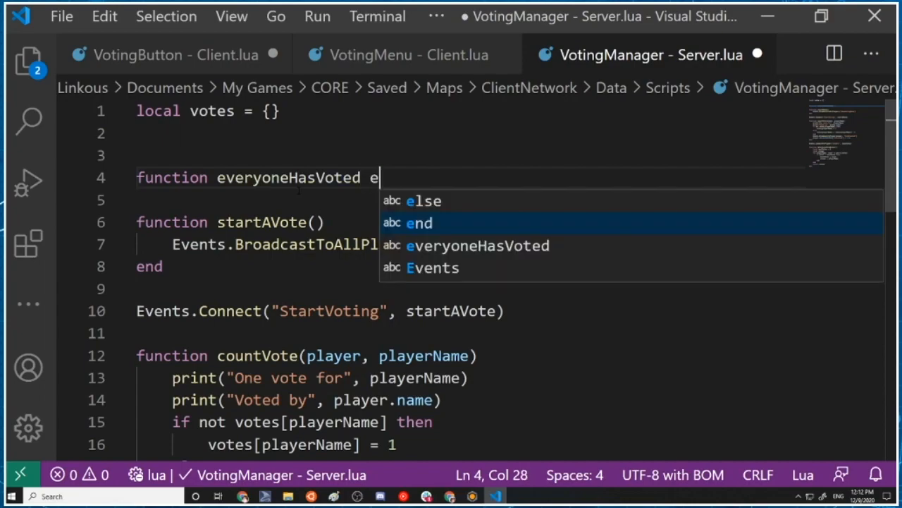
pyautogui.press('BackSpace')
# Close the everyoneHasVoted function with "end", leaving an empty line for its body
pyautogui.press('BackSpace')
pyautogui.write('()')
pyautogui.press('Return')
pyautogui.press('Return')
pyautogui.press('BackSpace')
pyautogui.write('end')
pyautogui.press('Down')
pyautogui.press('Return')
# Begin an indented loop inside everyoneHasVoted reading for _, player in ipairs()
pyautogui.press('BackSpace')
pyautogui.press('BackSpace')
pyautogui.press('BackSpace')
pyautogui.press('BackSpace')
pyautogui.press('BackSpace')
pyautogui.press('BackSpace')
pyautogui.press('BackSpace')
pyautogui.press('BackSpace')
pyautogui.press('BackSpace')
pyautogui.press('BackSpace')
pyautogui.press('BackSpace')
pyautogui.press('BackSpace')
pyautogui.press('BackSpace')
pyautogui.press('BackSpace')
pyautogui.press('BackSpace')
pyautogui.write('nd')
pyautogui.click(281, 202)
pyautogui.press('Tab')
pyautogui.write('for(_,')
pyautogui.press('BackSpace')
pyautogui.press('BackSpace')
pyautogui.press('Delete')
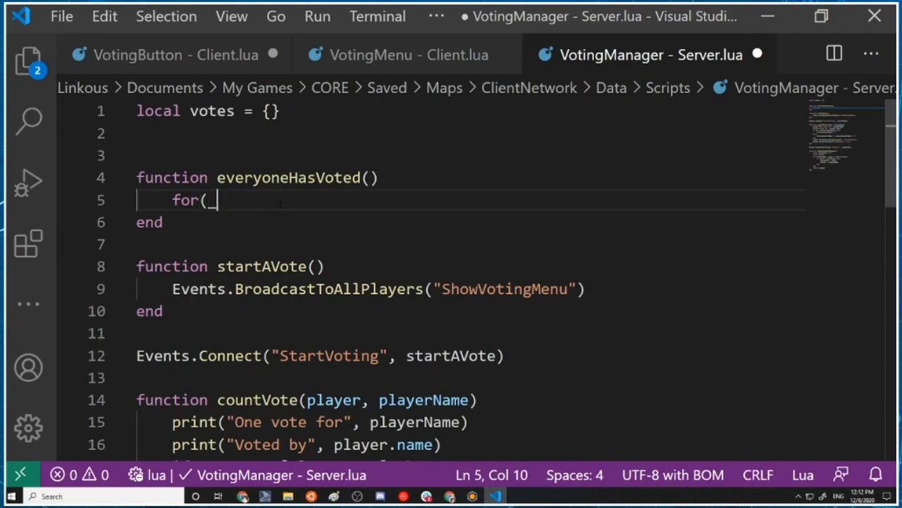
pyautogui.press('BackSpace')
pyautogui.press('BackSpace')
pyautogui.write('_, p0lay')
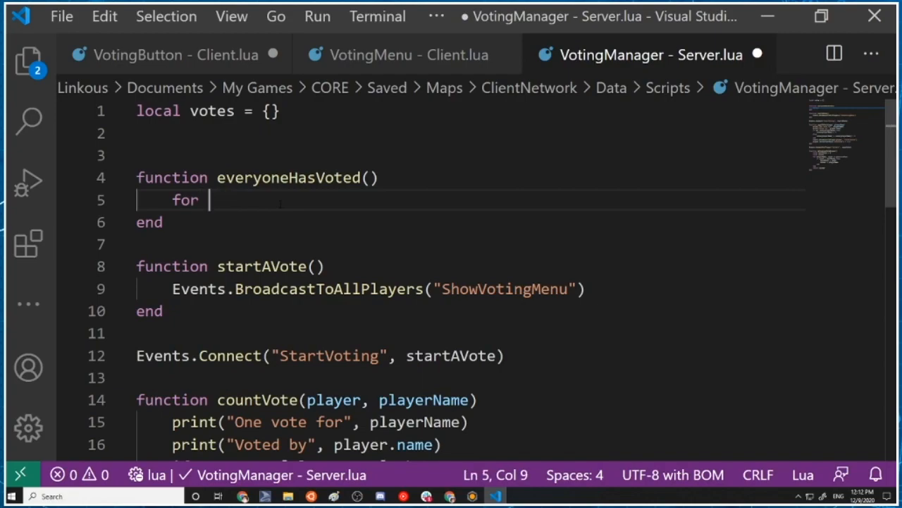
pyautogui.press('BackSpace')
pyautogui.press('BackSpace')
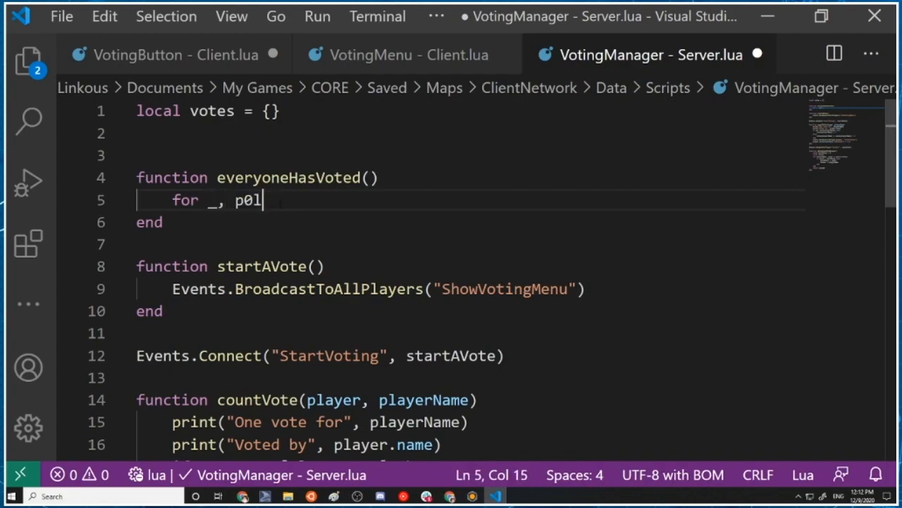
pyautogui.press('BackSpace')
pyautogui.press('BackSpace')
pyautogui.write('layer i')
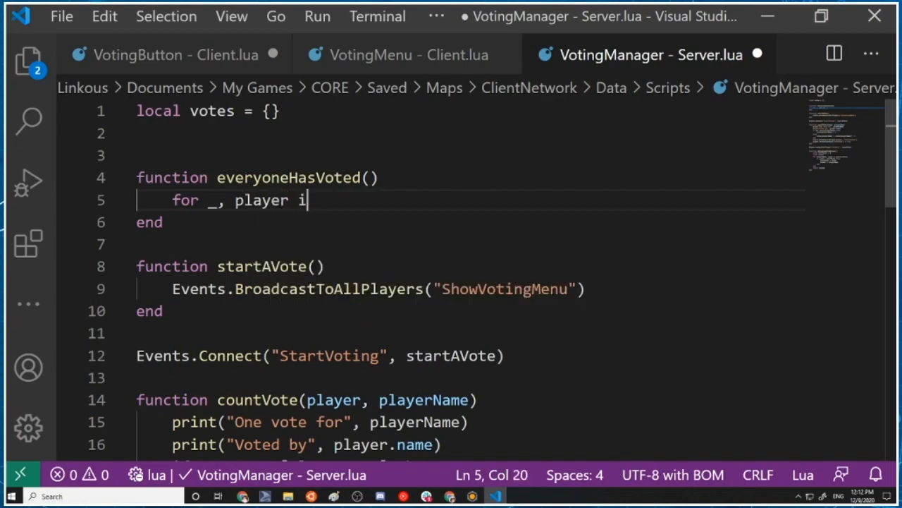
pyautogui.write('n ipairs(')
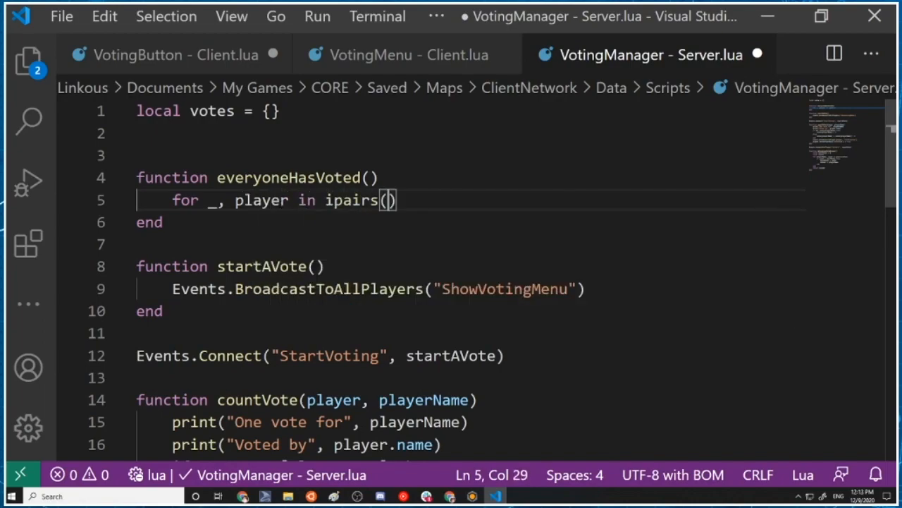
pyautogui.write('Game:GetC')
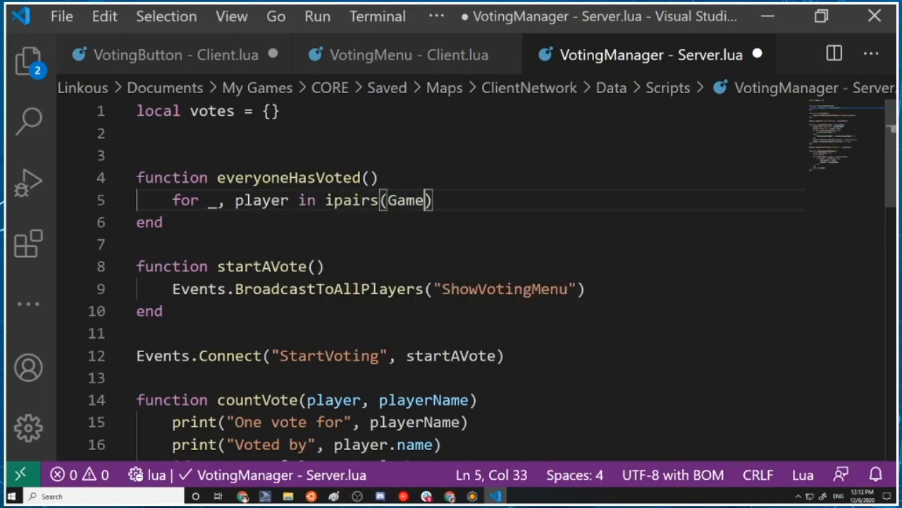
# Enter Game:GetLocalPlayer() as the argument of ipairs
pyautogui.press('BackSpace')
pyautogui.write('LocalPlay')
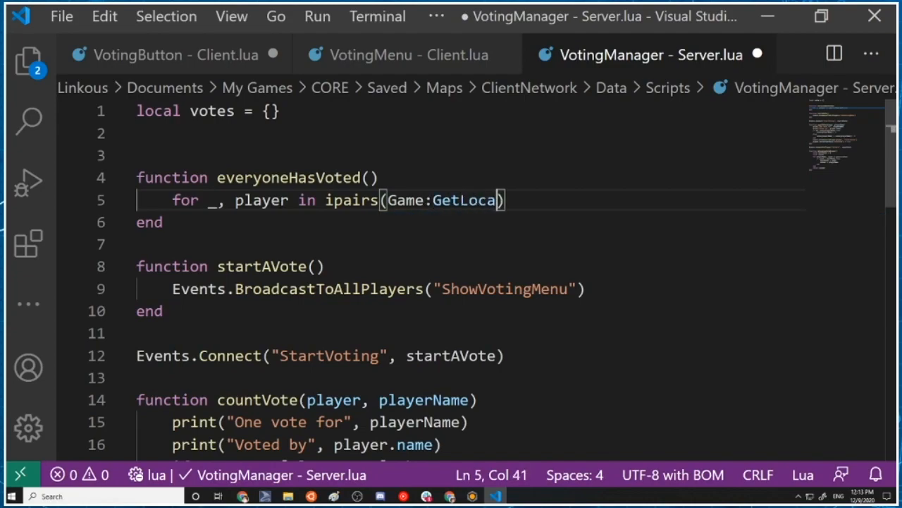
pyautogui.write('er')
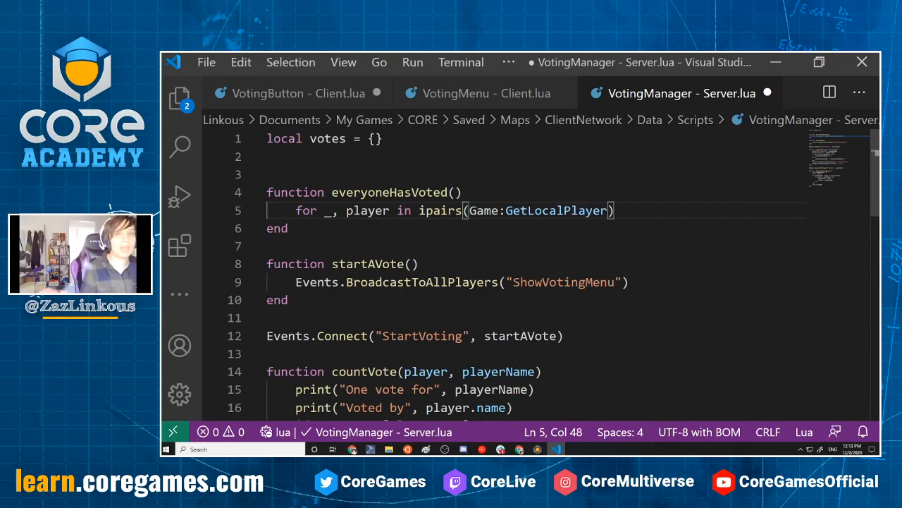
pyautogui.write('(')
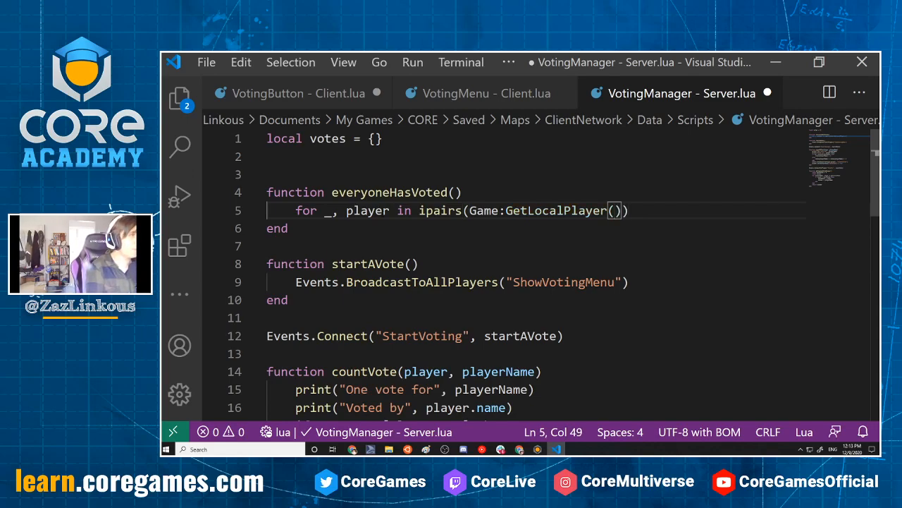
# Change the ipairs argument to Game:GetPlayers() so the loop covers all players
pyautogui.press('Left')
pyautogui.press('Left')
pyautogui.press('Right')
pyautogui.write('s')
pyautogui.press('Left')
pyautogui.press('Left')
pyautogui.press('Left')
pyautogui.press('Left')
pyautogui.press('Left')
pyautogui.press('Left')
pyautogui.press('Left')
pyautogui.press('Left')
pyautogui.press('Right')
pyautogui.press('BackSpace')
pyautogui.press('BackSpace')
pyautogui.press('BackSpace')
pyautogui.press('BackSpace')
pyautogui.press('BackSpace')
pyautogui.press('End')
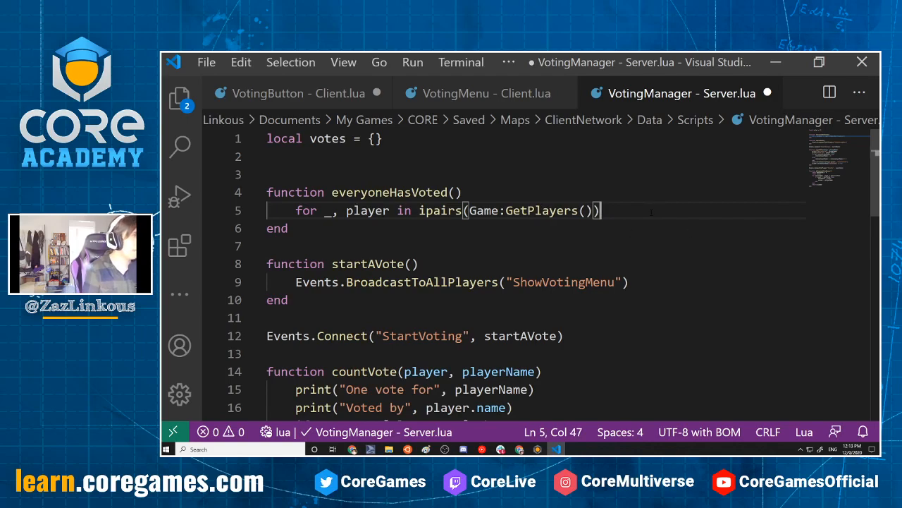
# Complete the for line with "do" and open an indented line for the loop body
pyautogui.write('determineVoteWinner')
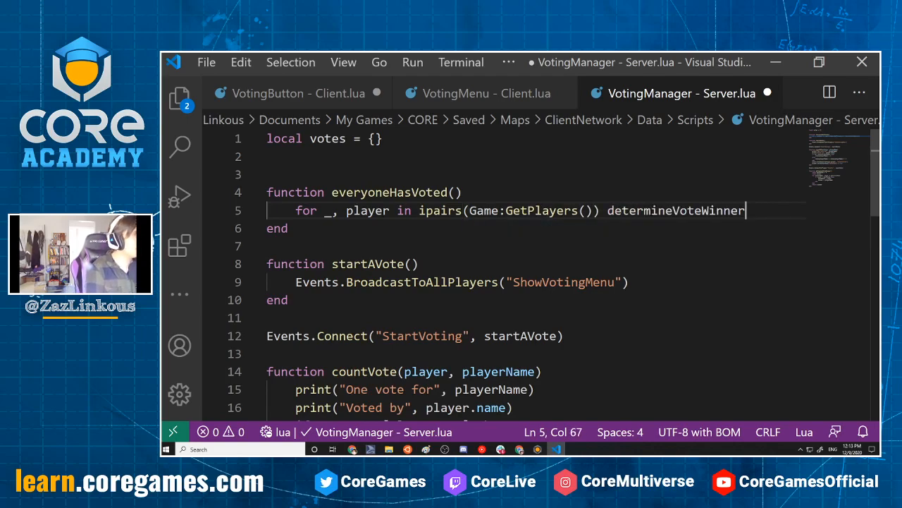
pyautogui.press('BackSpace')
pyautogui.press('BackSpace')
pyautogui.press('BackSpace')
pyautogui.press('BackSpace')
pyautogui.press('BackSpace')
pyautogui.press('BackSpace')
pyautogui.press('BackSpace')
pyautogui.press('BackSpace')
pyautogui.press('BackSpace')
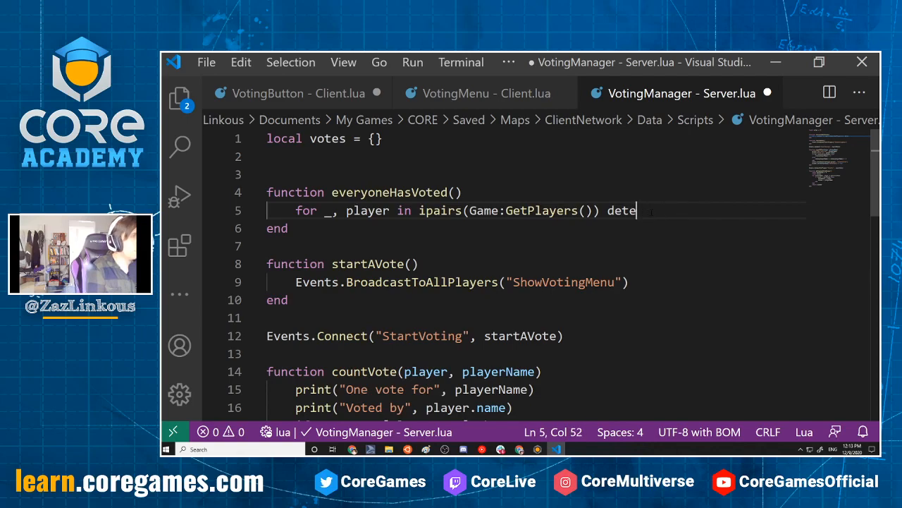
pyautogui.write('do')
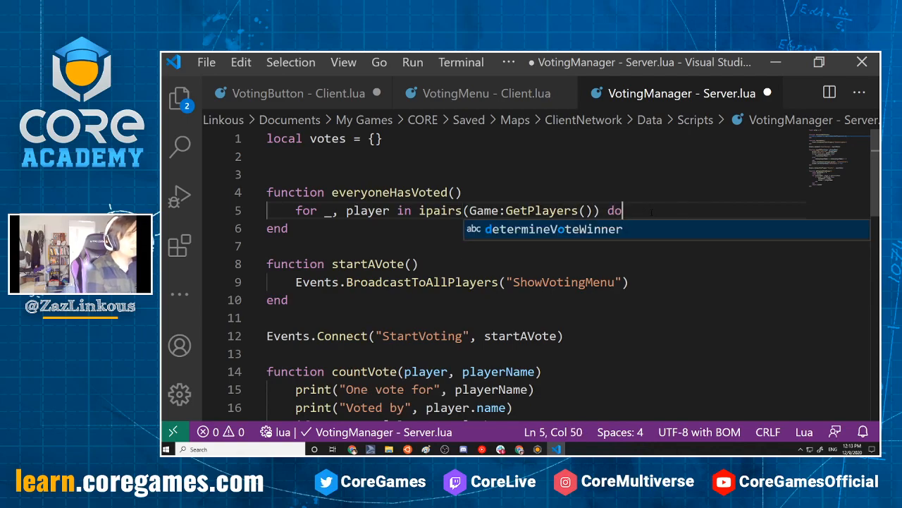
pyautogui.press('BackSpace')
pyautogui.write('etermin')
pyautogui.press('BackSpace')
pyautogui.press('BackSpace')
pyautogui.press('BackSpace')
pyautogui.press('BackSpace')
pyautogui.press('BackSpace')
pyautogui.press('BackSpace')
pyautogui.press('BackSpace')
pyautogui.write('op')
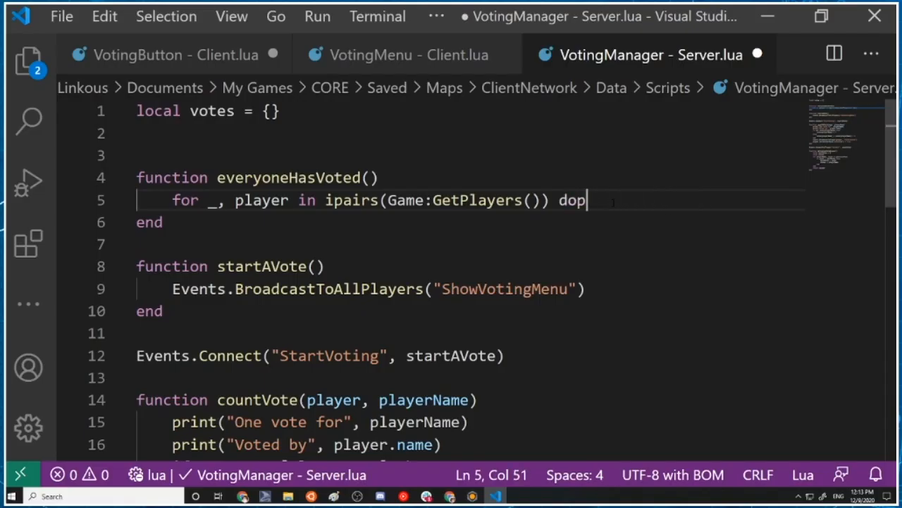
pyautogui.press('Return')
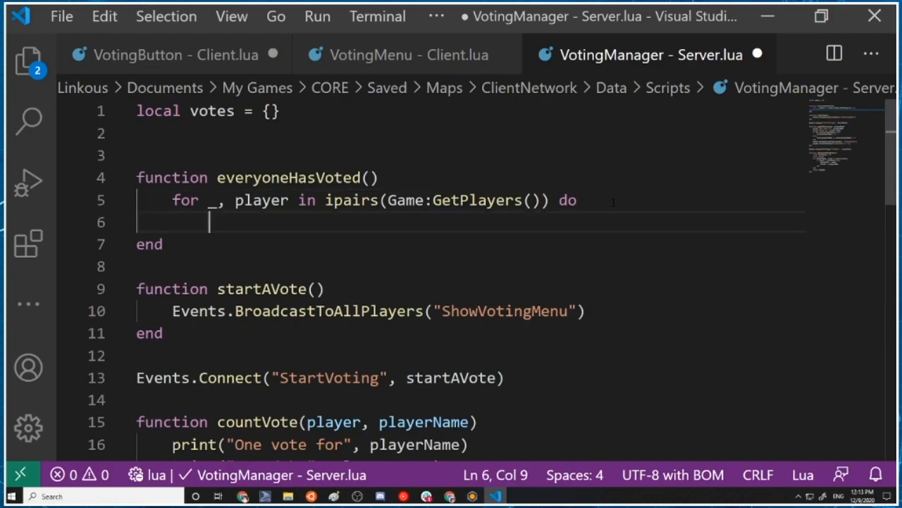
# Add the condition if not player.serverUserData["hasVoted"] then inside the loop
pyautogui.write('if play')
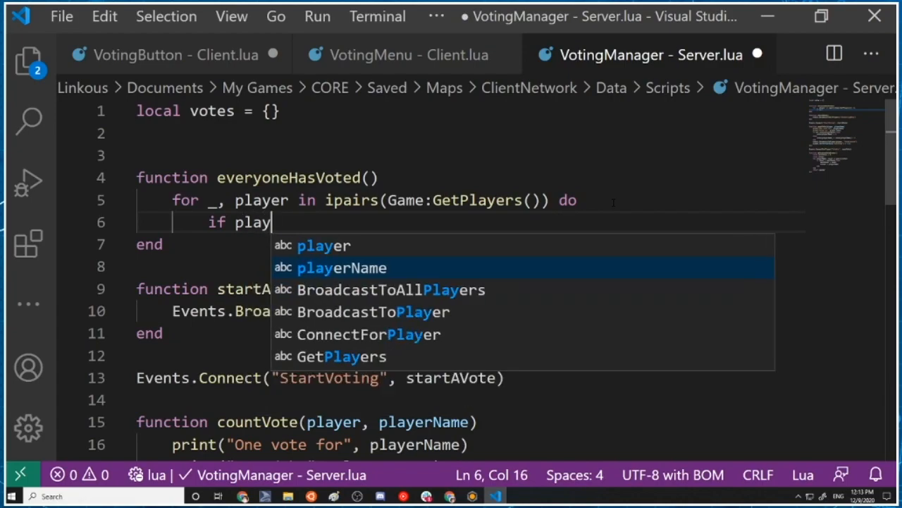
pyautogui.write('er.server')
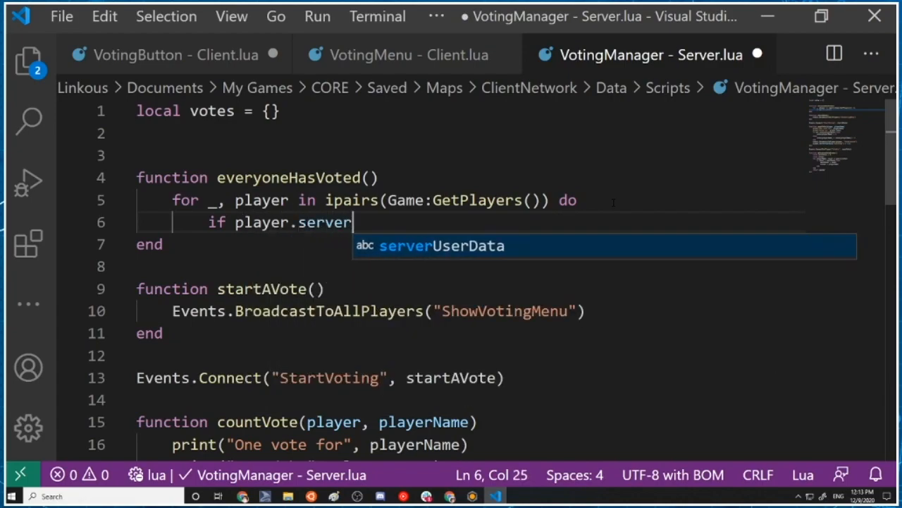
pyautogui.press('Tab')
pyautogui.write('[')
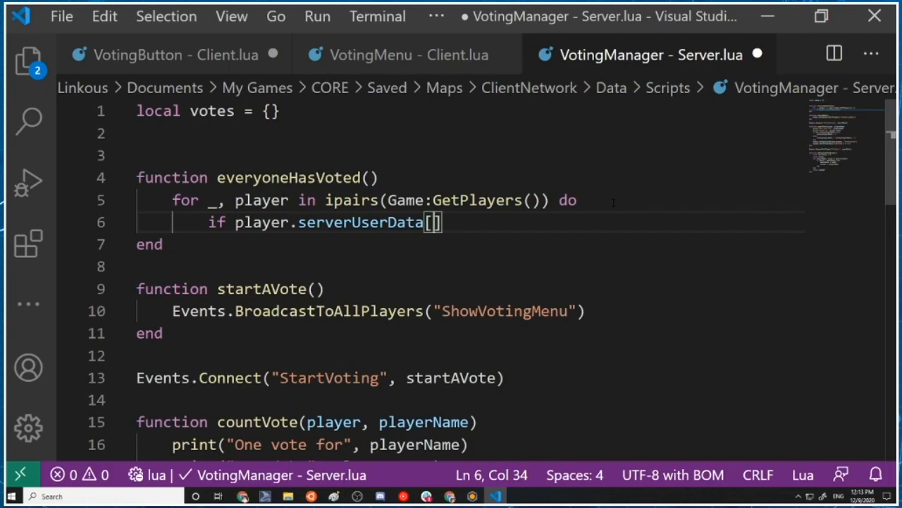
pyautogui.scroll(-5, 614, 202)
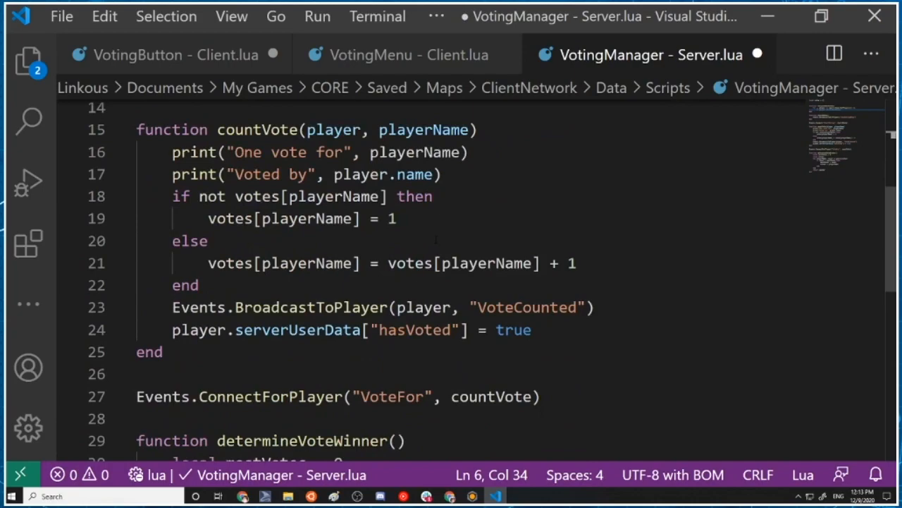
pyautogui.scroll(4, 425, 220)
pyautogui.write('"hasVoted')
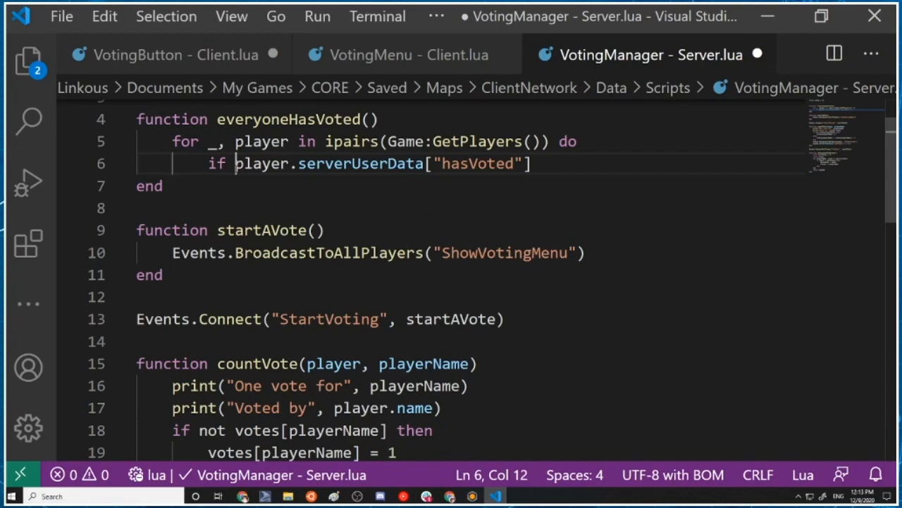
pyautogui.write(' not ')
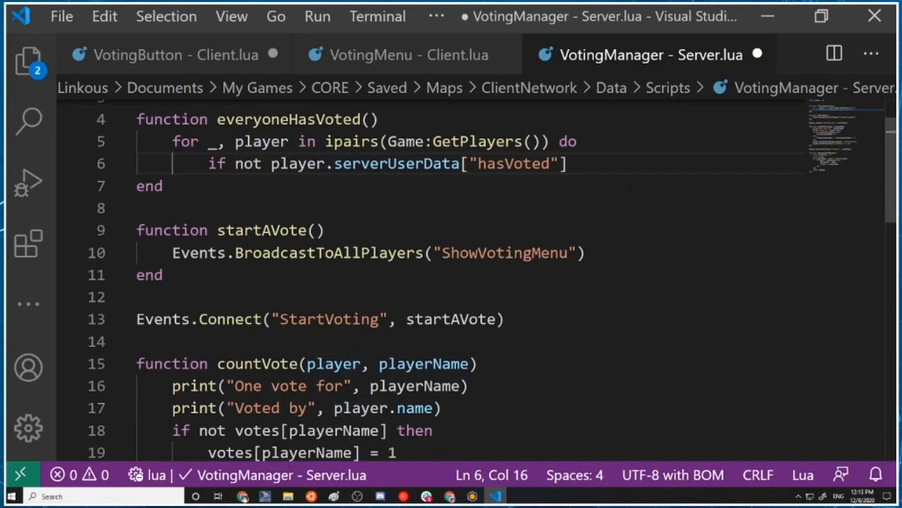
pyautogui.write('then')
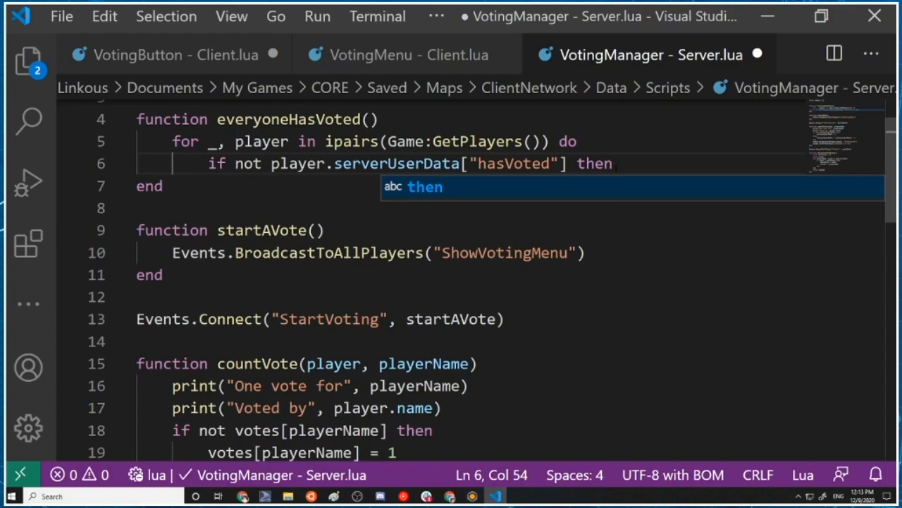
# Add return false under the condition and close both the if block and the for loop with "end"
pyautogui.press('Escape')
pyautogui.press('Return')
pyautogui.write('return false')
pyautogui.press('Return')
pyautogui.press('BackSpace')
pyautogui.write('end')
pyautogui.press('Escape')
pyautogui.press('Return')
pyautogui.press('BackSpace')
pyautogui.write('end')
pyautogui.press('Escape')
pyautogui.press('Return')
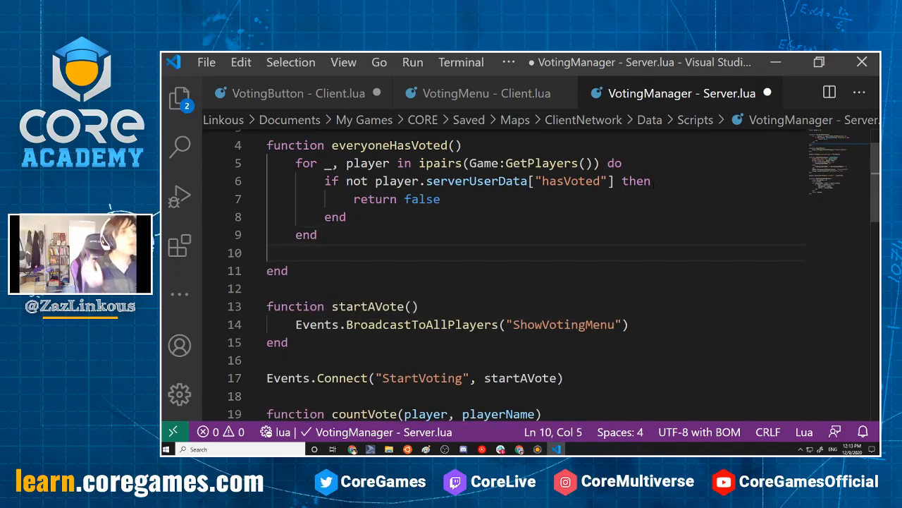
# Add return true after the loop in everyoneHasVoted and save the script
pyautogui.write('return ')
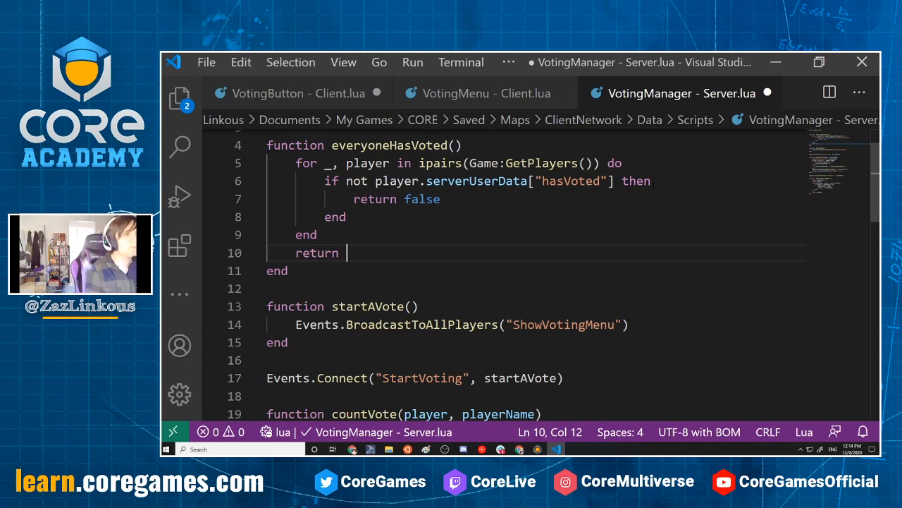
pyautogui.write('true')
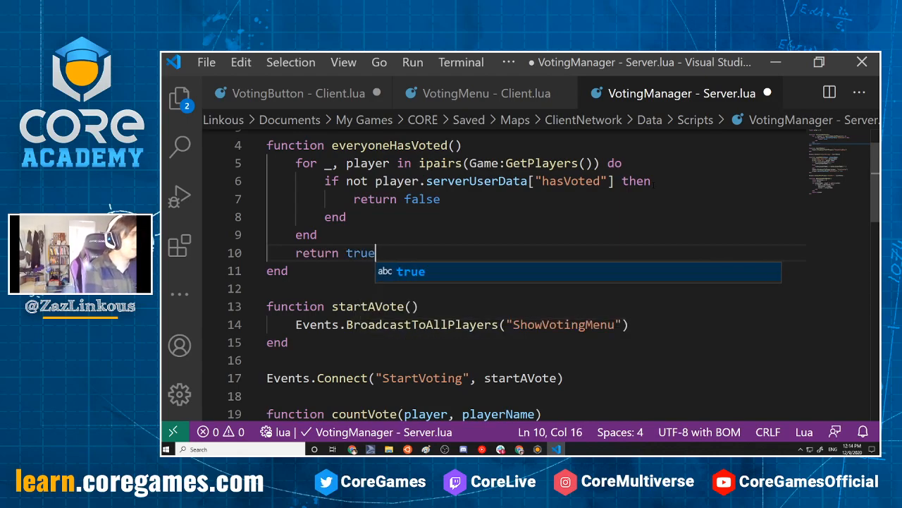
pyautogui.hotkey('ctrl', 's')
# Review the everyoneHasVoted function and the countVote function further down the script
pyautogui.click(436, 199)
pyautogui.scroll(1, 413, 233)
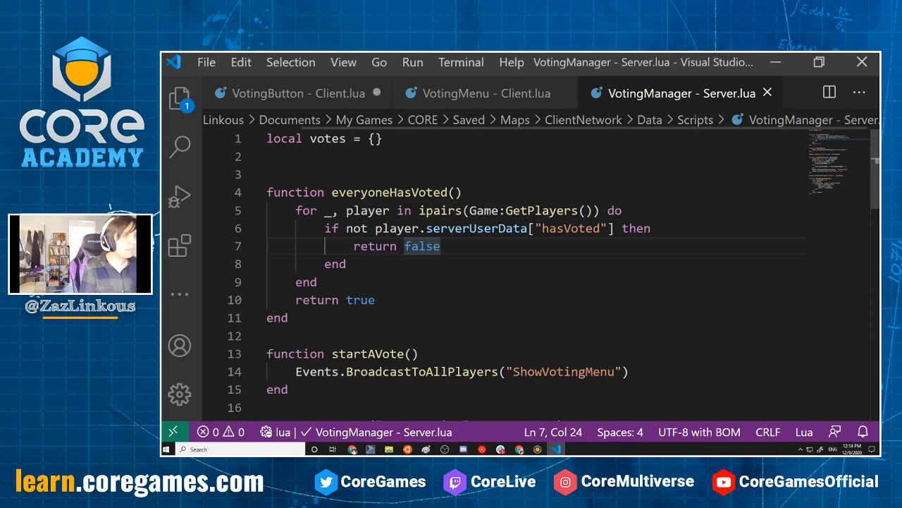
pyautogui.scroll(-4, 536, 275)
pyautogui.scroll(-2, 535, 275)
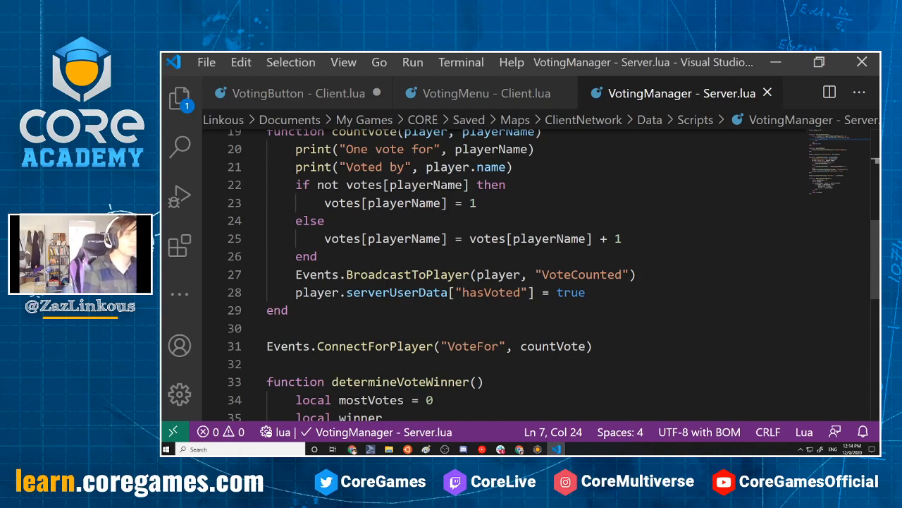
# Insert a print statement with the text "winner" directly above return winner in the determineVoteWinner function
pyautogui.scroll(-3, 521, 275)
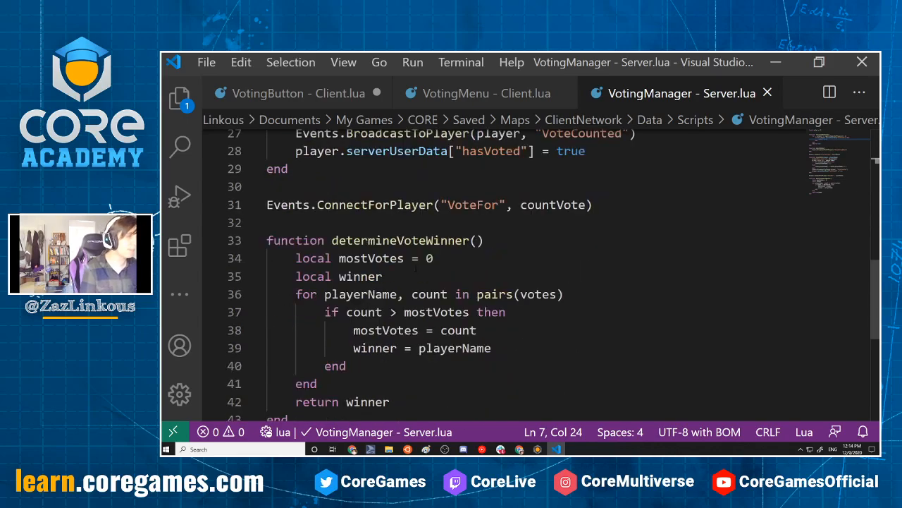
pyautogui.scroll(10, 521, 275)
pyautogui.scroll(-6, 451, 282)
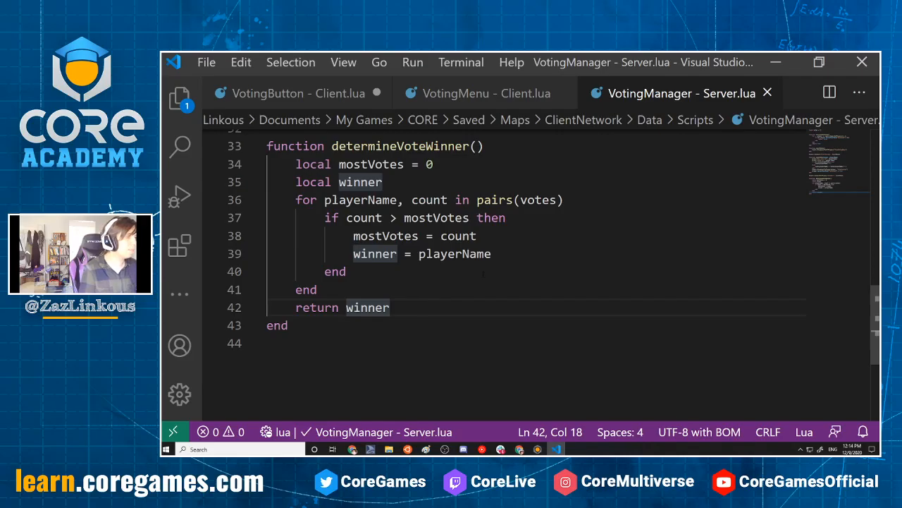
pyautogui.press('Up')
pyautogui.press('Return')
pyautogui.write('print(')
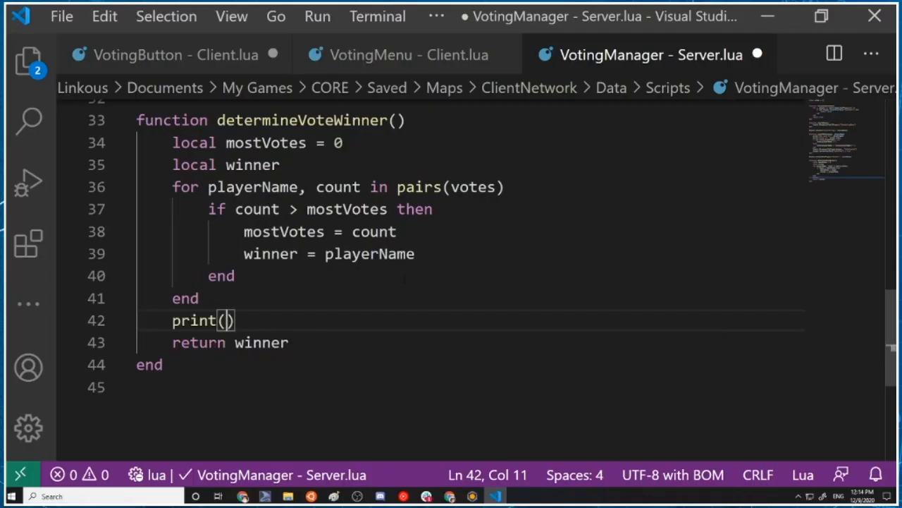
pyautogui.write('"winner')
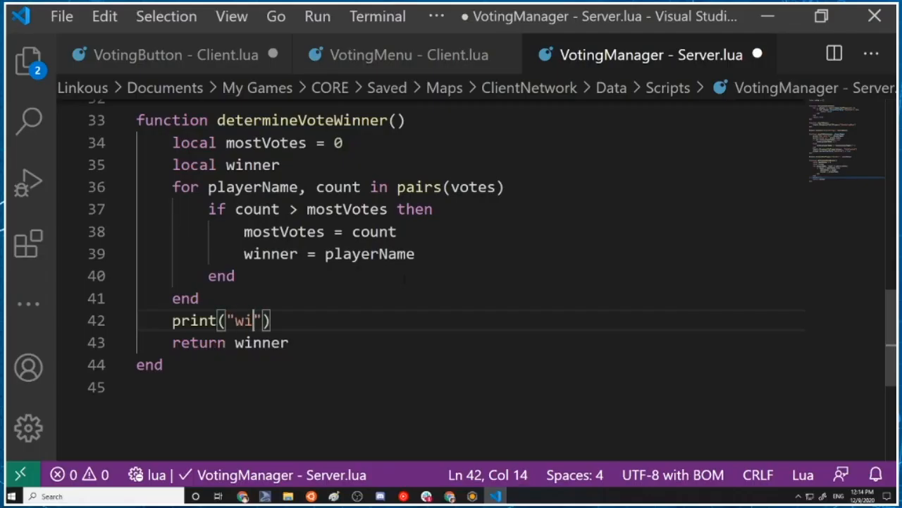
pyautogui.press('Down')
pyautogui.press('Right')
pyautogui.press('Left')
pyautogui.press('Up')
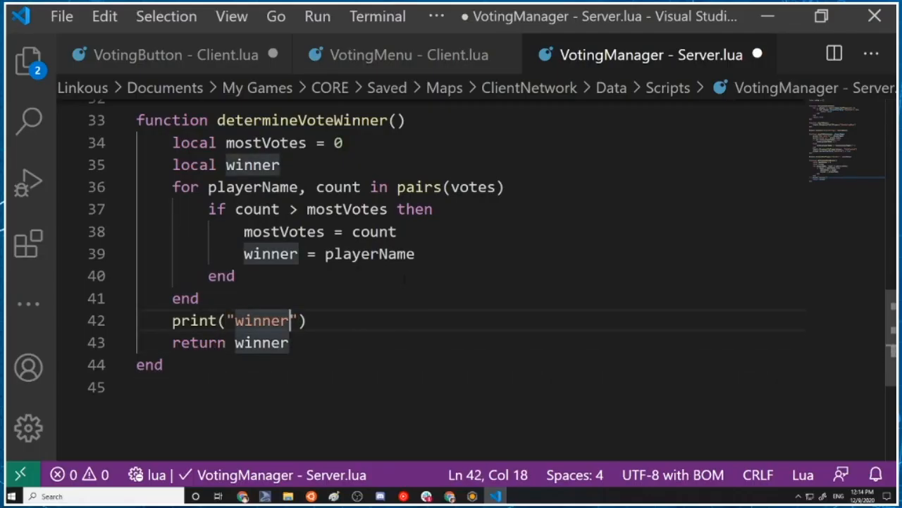
# Pass the winner variable as the second argument of print("winner") and save the script
pyautogui.write(',')
pyautogui.press('BackSpace')
pyautogui.press('BackSpace')
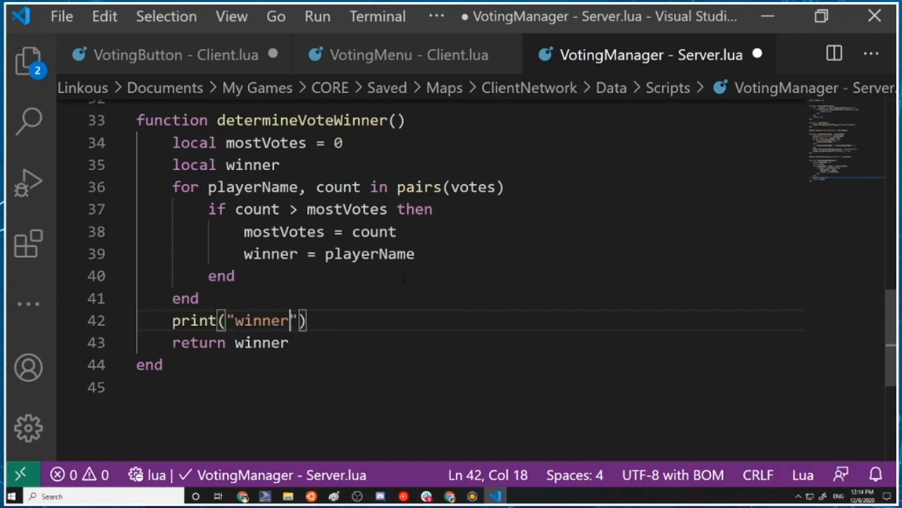
pyautogui.write(', winner')
pyautogui.hotkey('ctrl', 's')
# Add the condition if everyoneHasVoted() then at the end of countVote, below the hasVoted assignment
pyautogui.scroll(8, 465, 254)
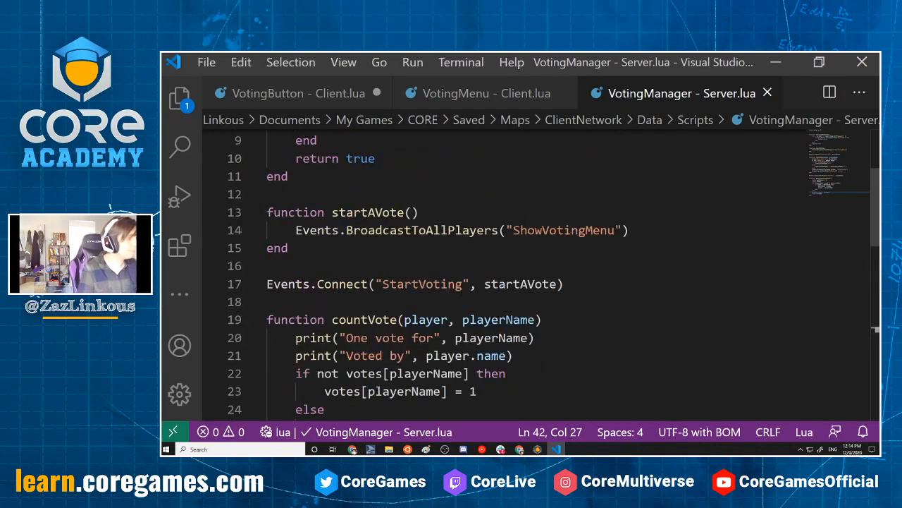
pyautogui.scroll(-3, 465, 275)
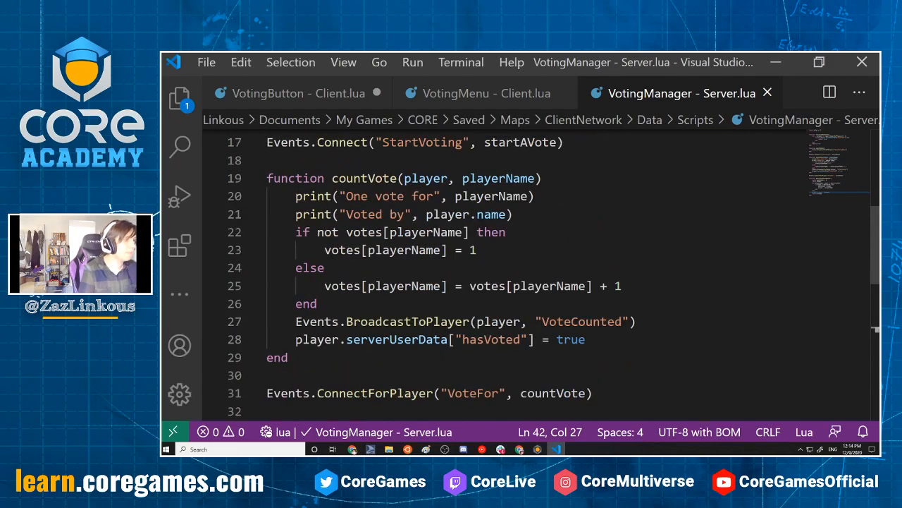
pyautogui.click(592, 339)
pyautogui.press('Return')
pyautogui.write('if')
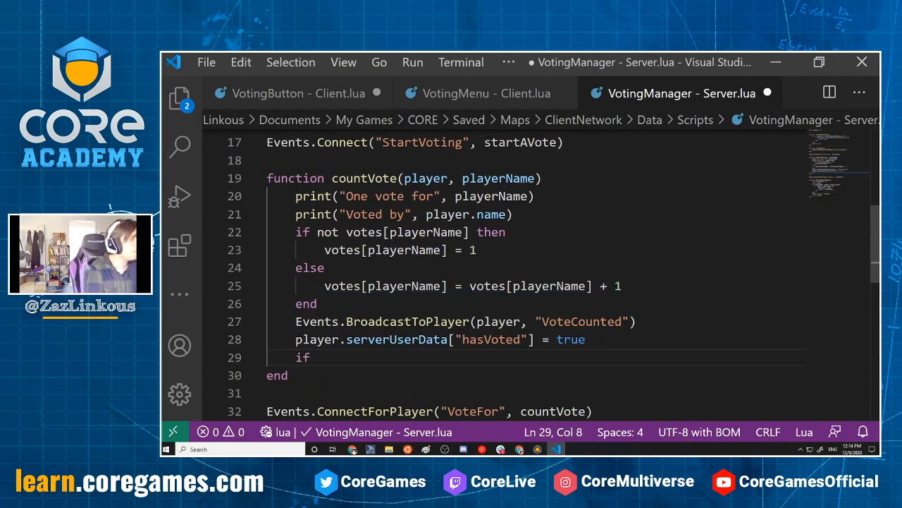
pyautogui.scroll(5, 493, 274)
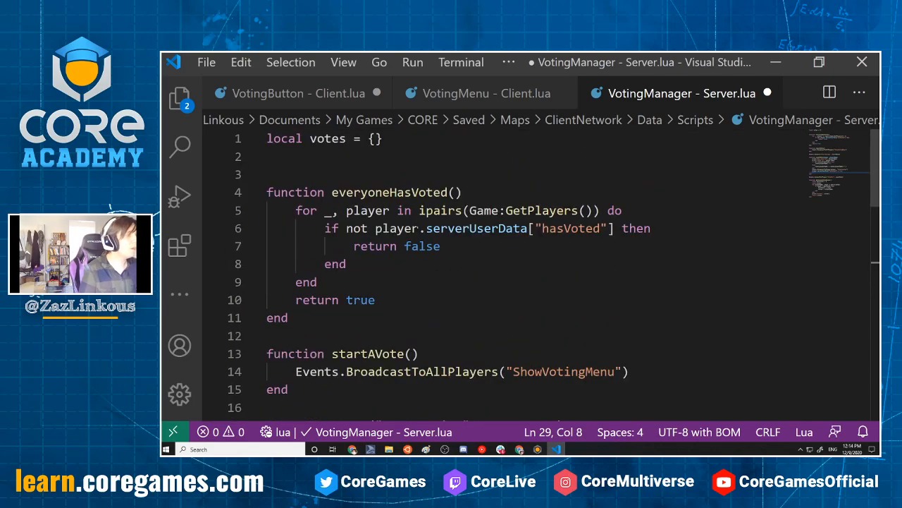
pyautogui.moveTo(331, 192); pyautogui.dragTo(463, 192)
pyautogui.hotkey('ctrl', 'c')
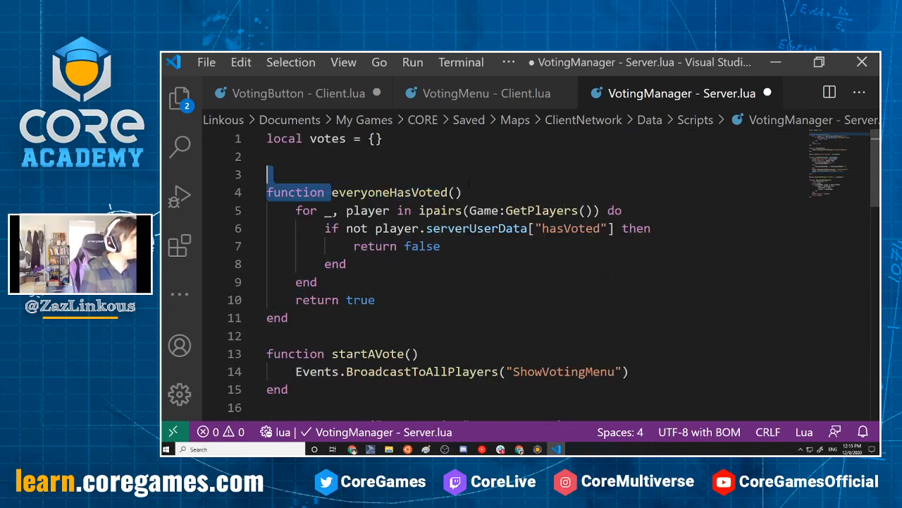
pyautogui.scroll(-8, 493, 275)
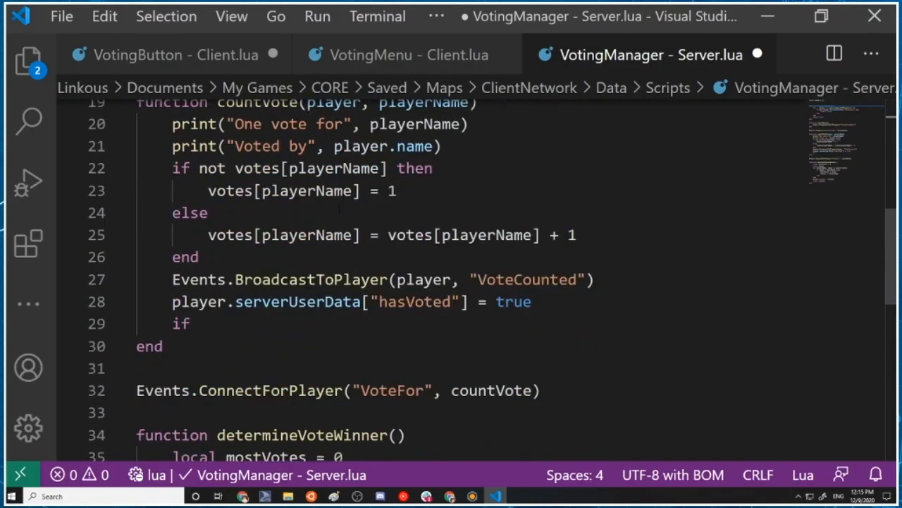
pyautogui.scroll(2, 494, 274)
pyautogui.hotkey('ctrl', 'v')
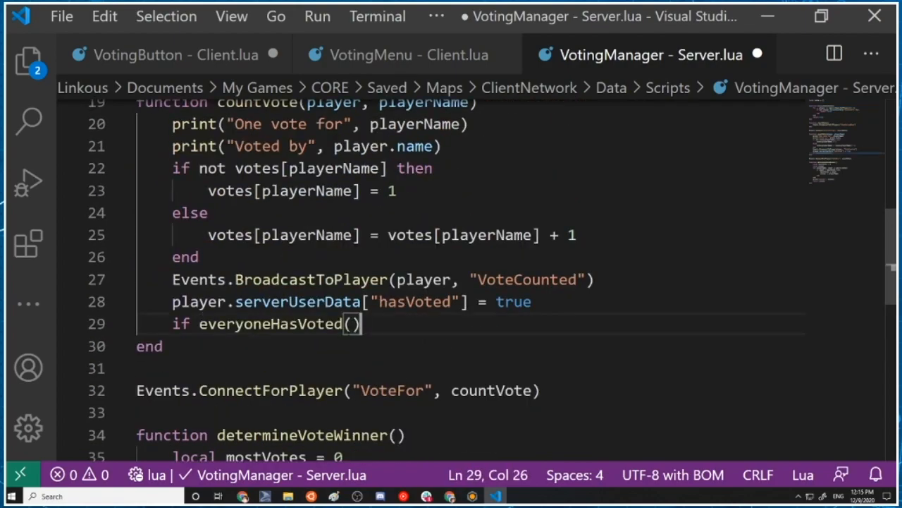
pyautogui.write('then')
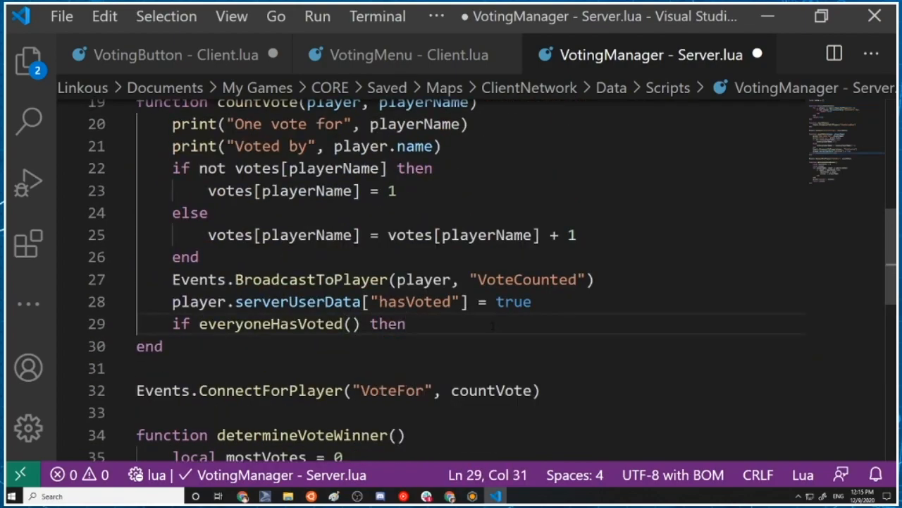
# Call determineVoteWinner() inside the new condition, close the block with "end" and save the script
pyautogui.press('Return')
pyautogui.write('deter')
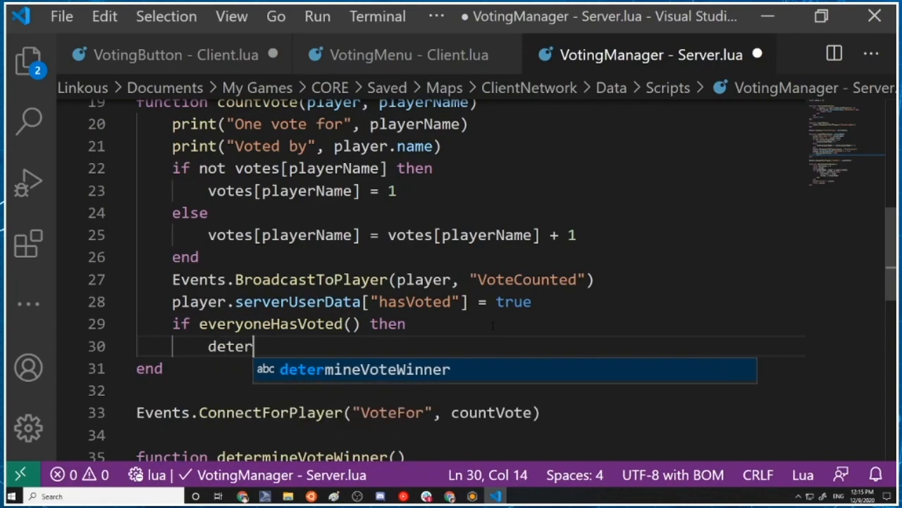
pyautogui.write('mineVoteWinner()')
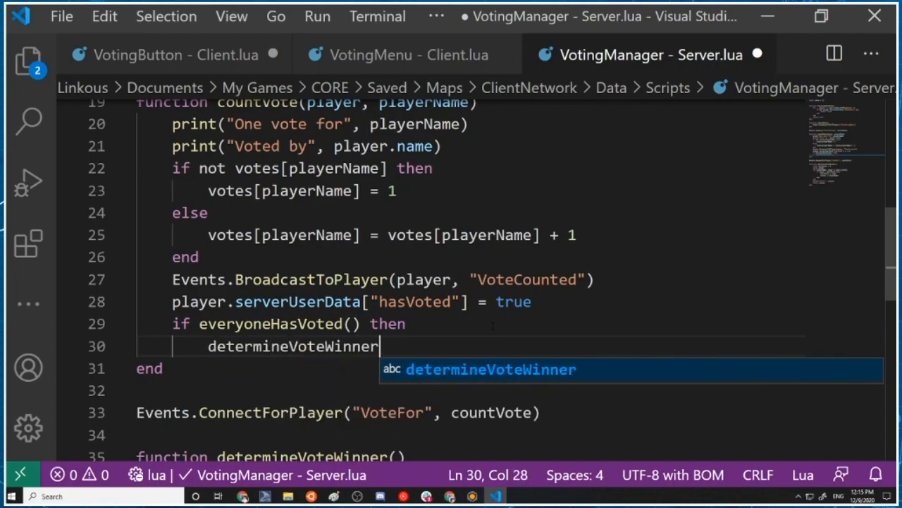
pyautogui.press('Return')
pyautogui.press('BackSpace')
pyautogui.write('end')
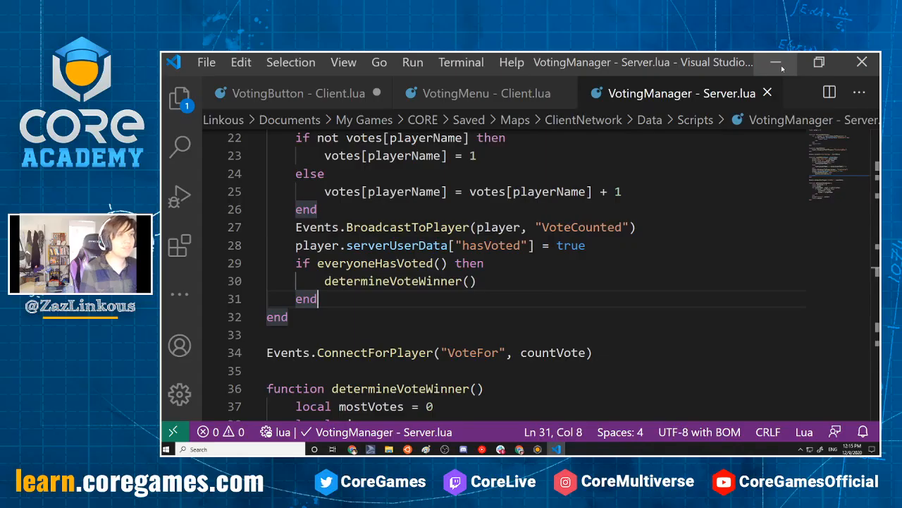
# Switch to the Core editor and start a multiplayer preview set to 0 players to test the updated script
pyautogui.click(768, 16)
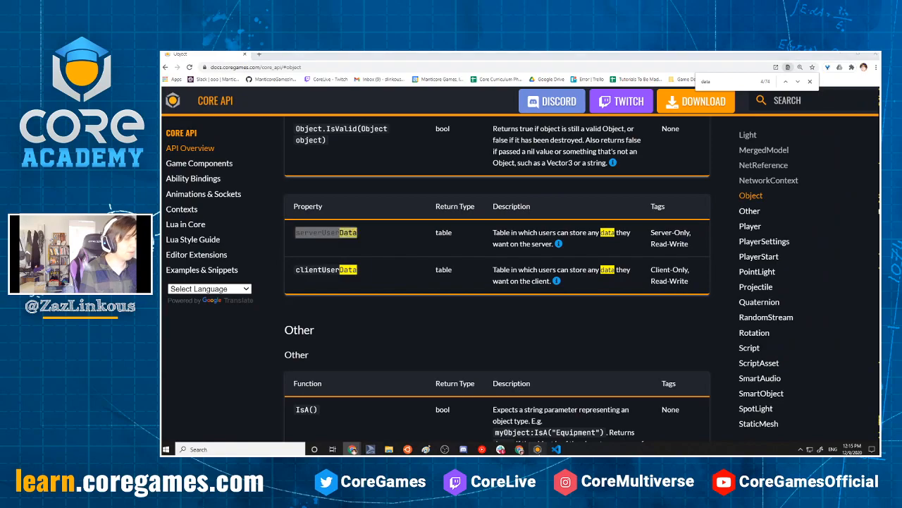
pyautogui.click(537, 449)
pyautogui.click(564, 65)
pyautogui.click(577, 65)
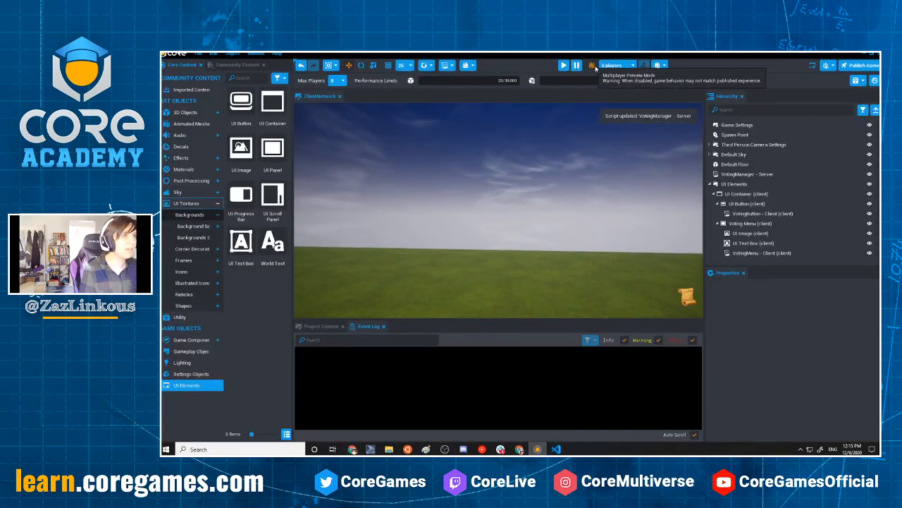
pyautogui.click(611, 65)
pyautogui.click(567, 68)
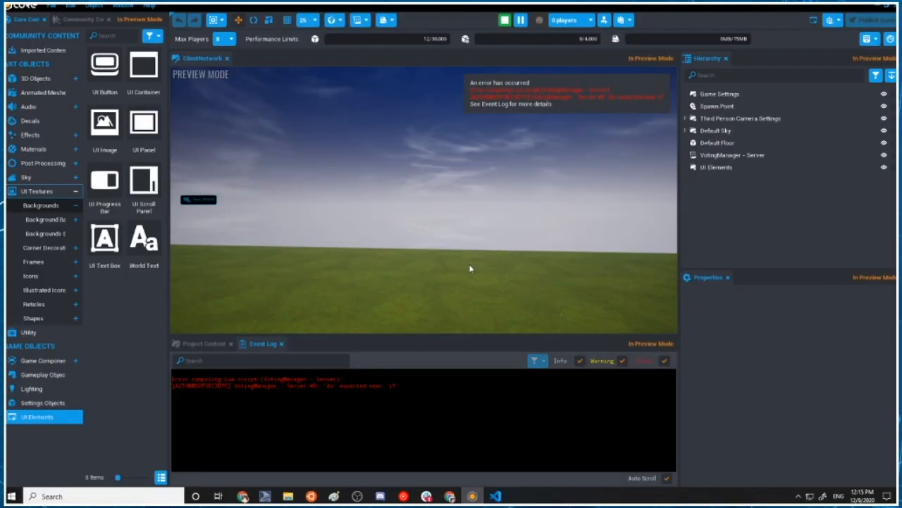
# Switch to Visual Studio Code, add the missing "do" after pairs(votes) in determineVoteWinner's for loop and save
pyautogui.hotkey('alt', 'Tab')
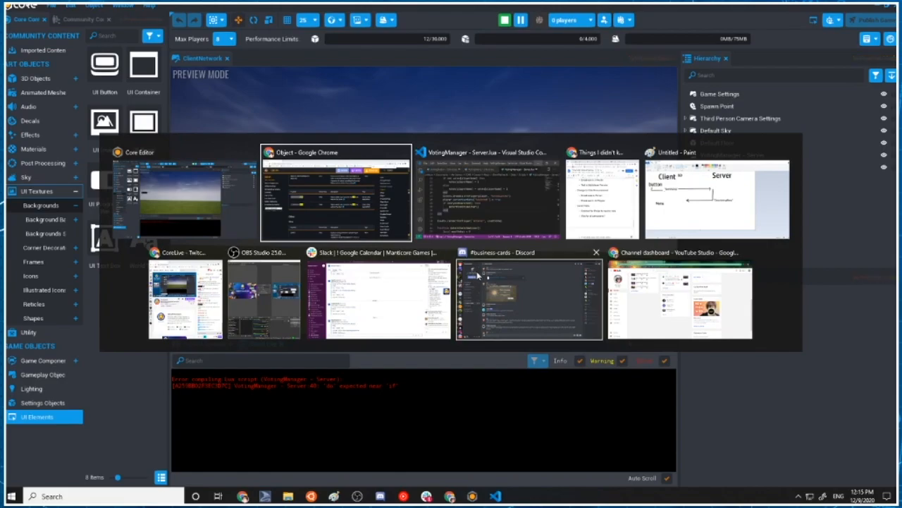
pyautogui.scroll(-6, 333, 289)
pyautogui.scroll(3, 334, 289)
pyautogui.scroll(-1, 334, 289)
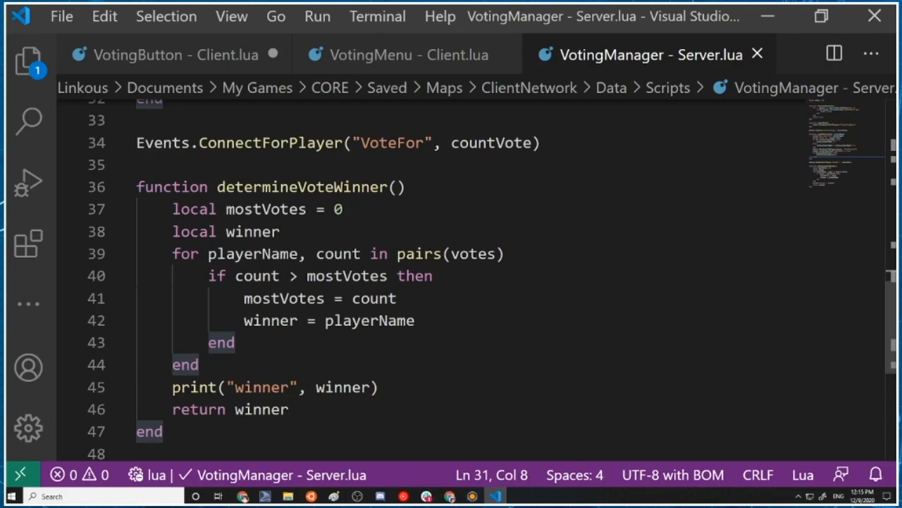
pyautogui.click(555, 249)
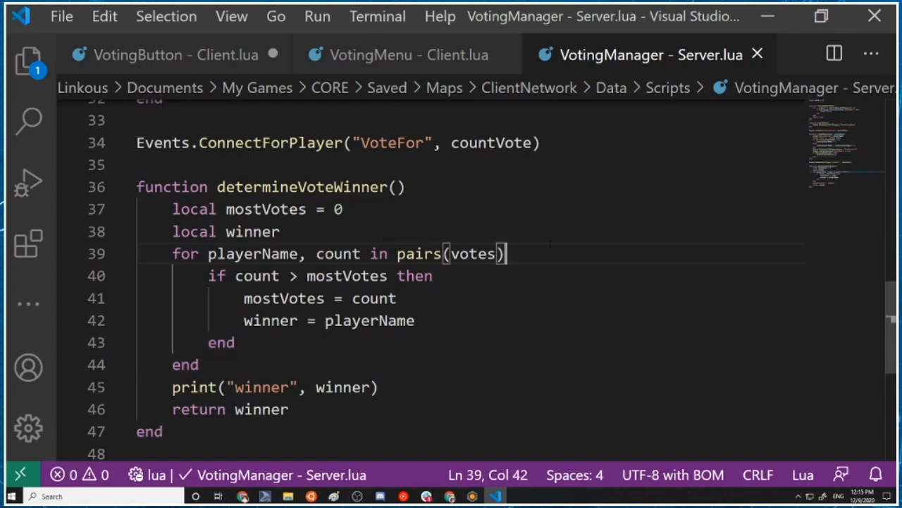
pyautogui.write('do')
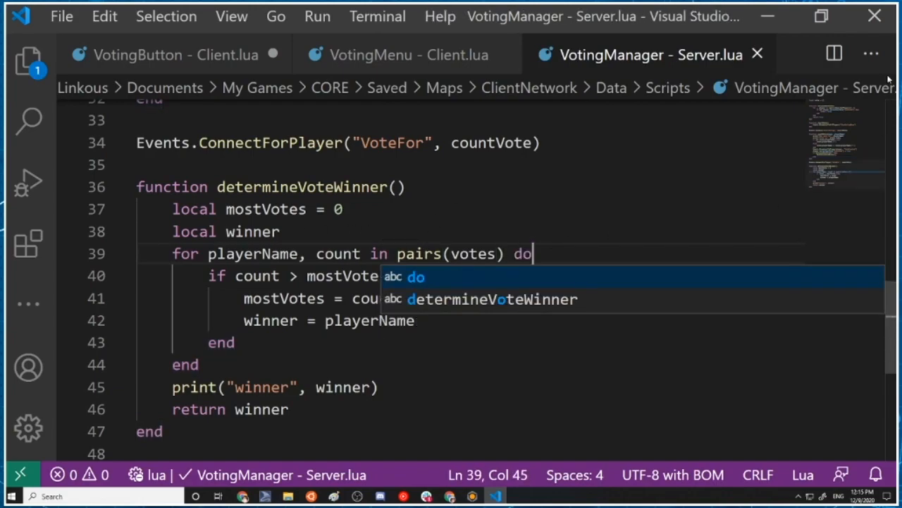
# Switch to the Core editor, run a single-player preview, vote for the only listed player and stop the preview
pyautogui.click(768, 15)
pyautogui.click(505, 21)
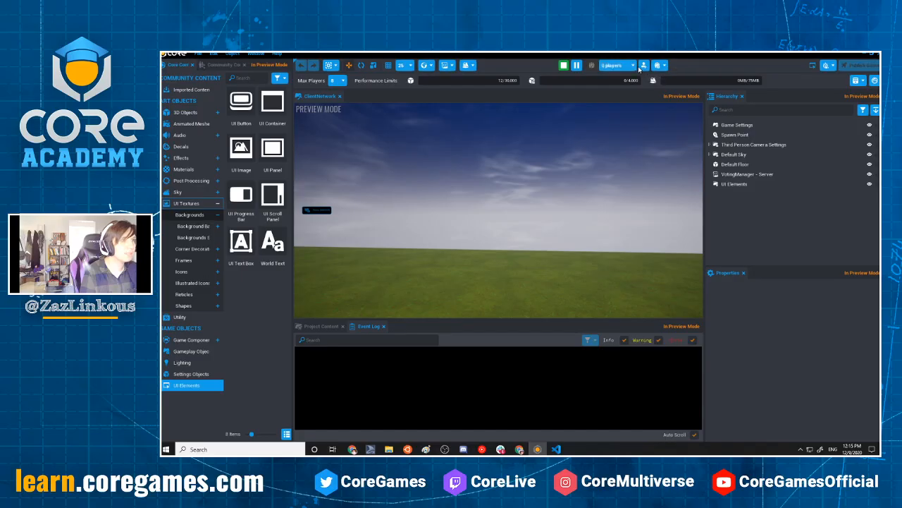
pyautogui.click(567, 20)
pyautogui.press('=')
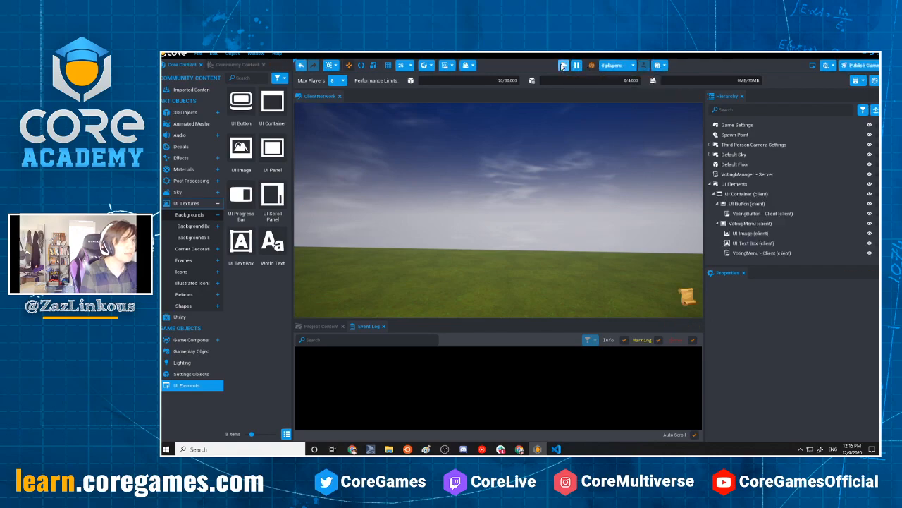
pyautogui.click(564, 66)
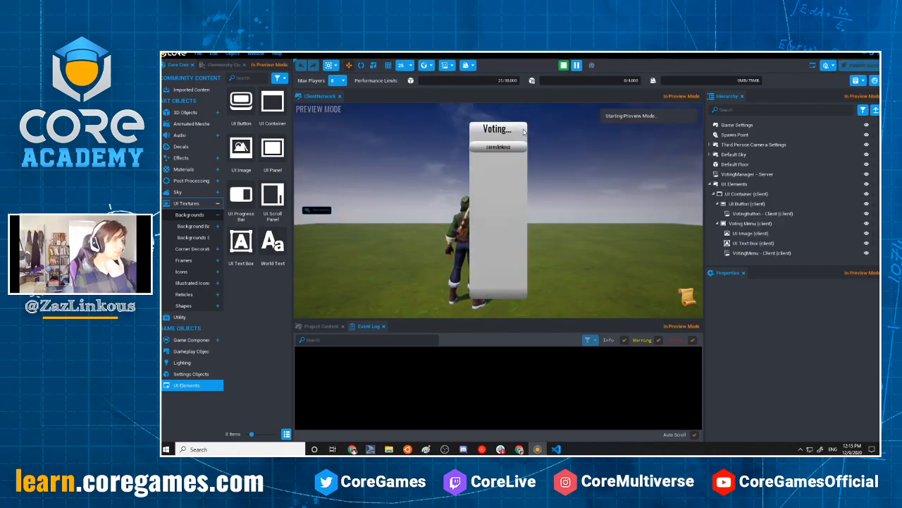
pyautogui.click(498, 146)
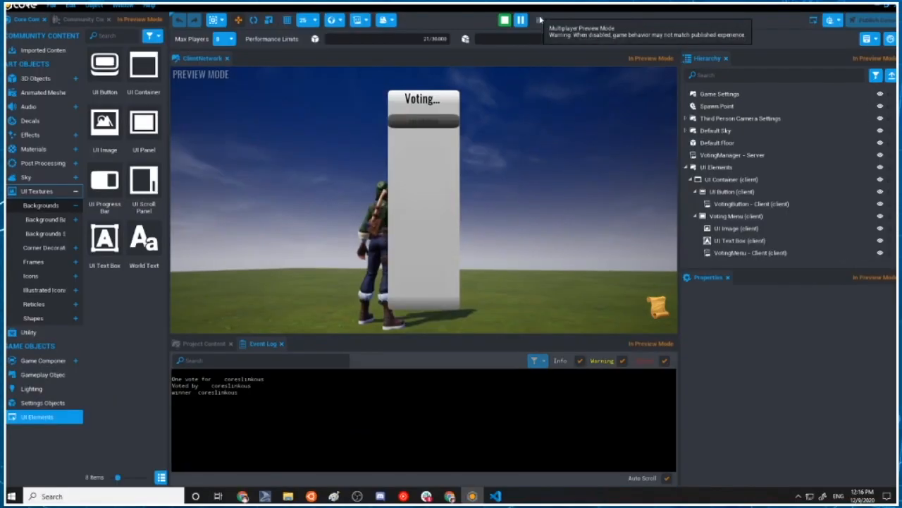
pyautogui.click(505, 20)
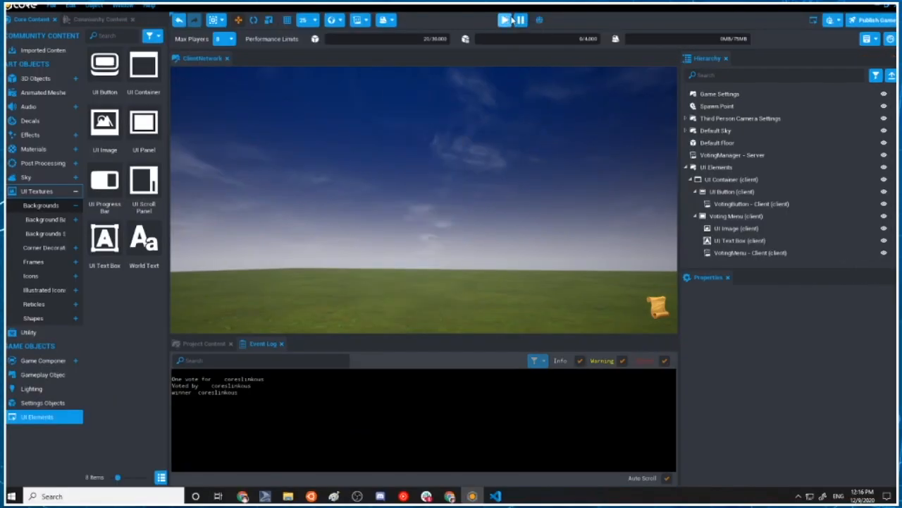
# Enable multiplayer preview mode, set it to 4 players and start the preview
pyautogui.click(539, 21)
pyautogui.click(569, 20)
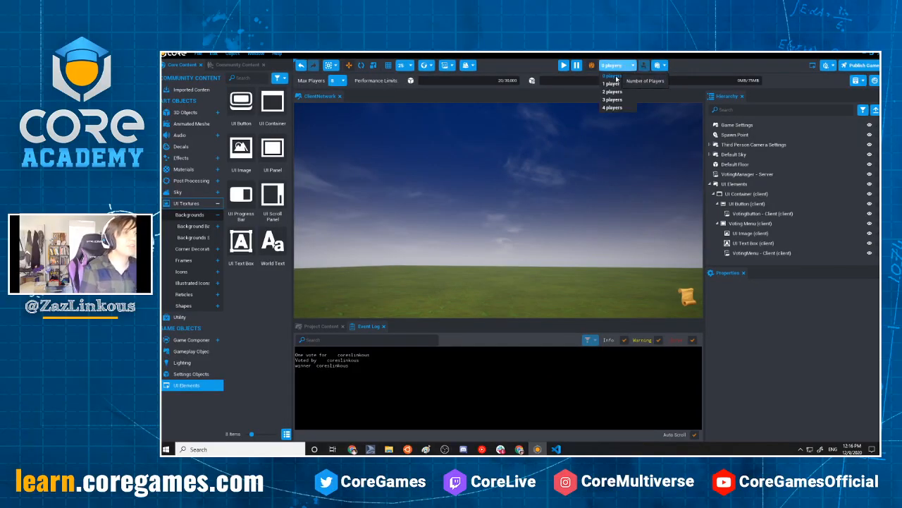
pyautogui.click(613, 107)
pyautogui.click(564, 64)
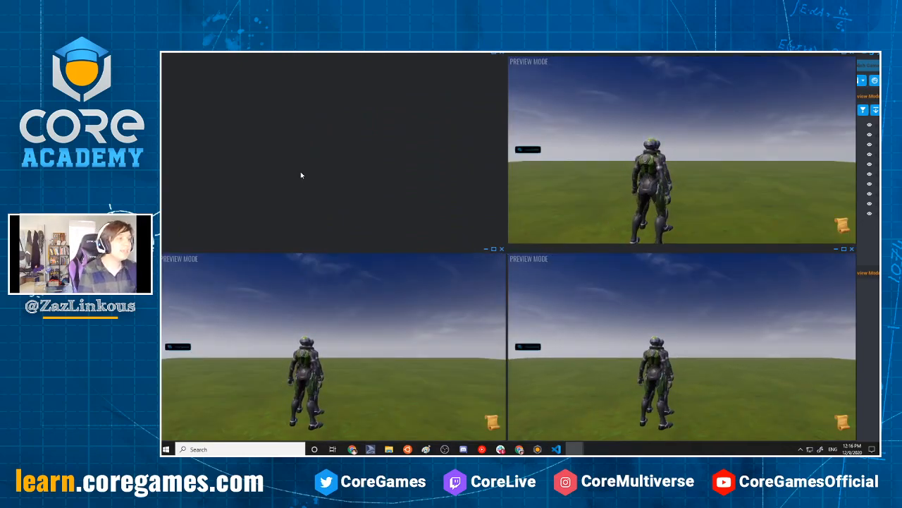
# Vote once in each of the four client windows, giving two votes to Bot4, one to Bot2 and one to Bot1
pyautogui.click(571, 226)
pyautogui.press('w')
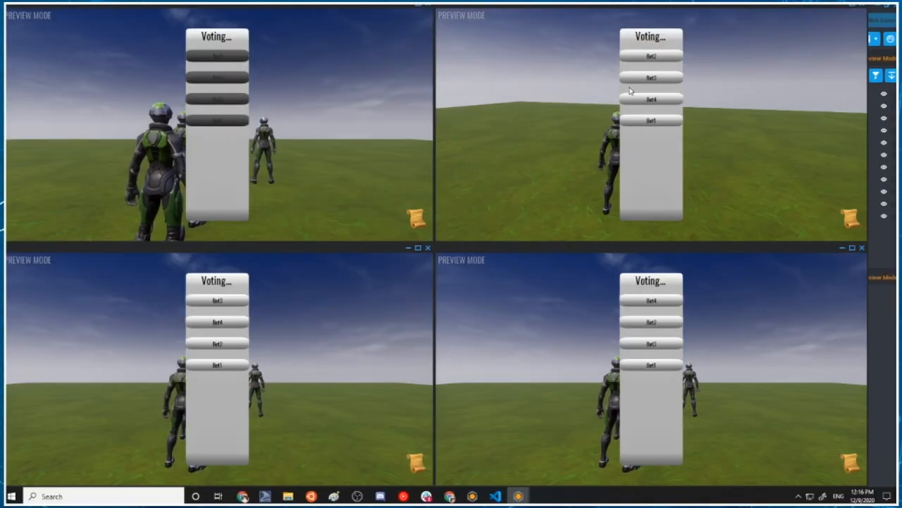
pyautogui.click(668, 103)
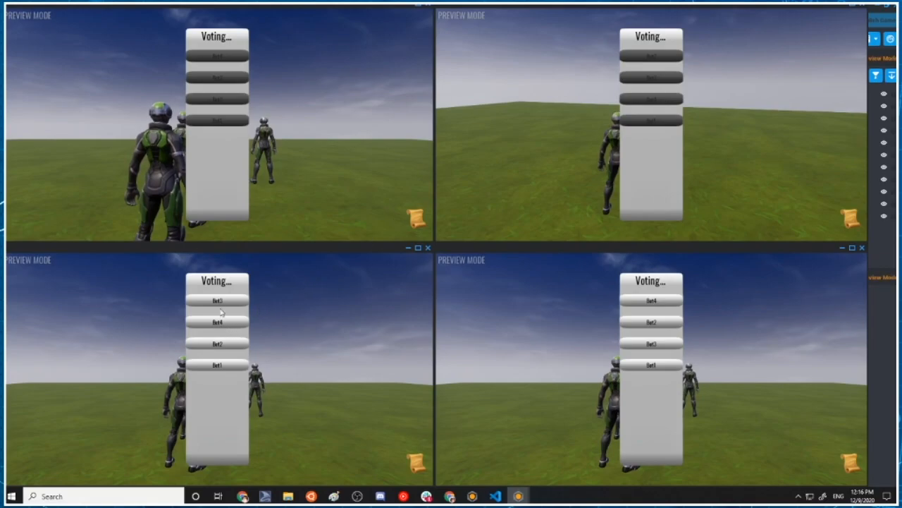
pyautogui.click(221, 344)
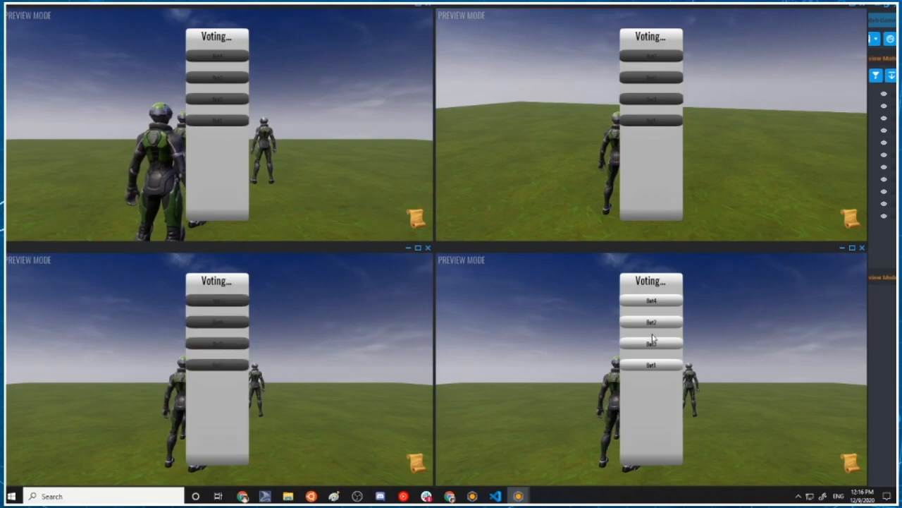
pyautogui.click(651, 366)
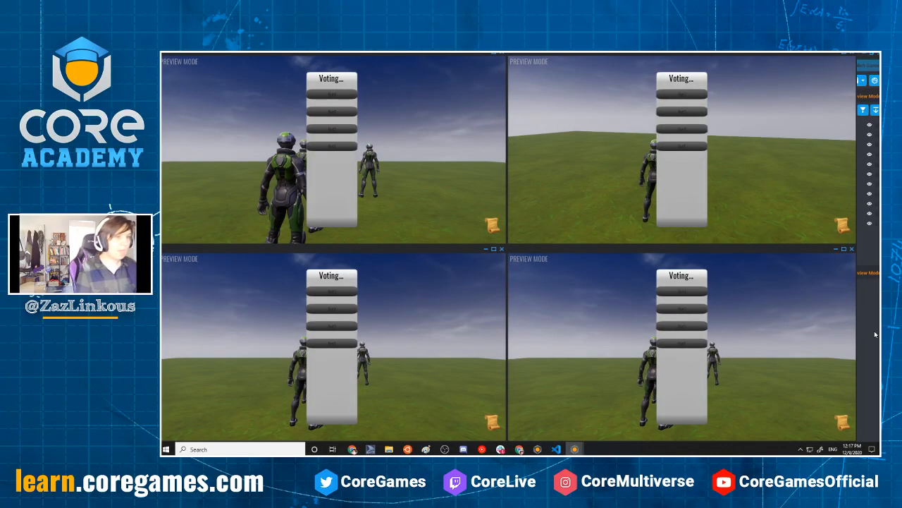
# Bring the main editor window forward, highlight the winner line in the event log and stop the preview
pyautogui.click(892, 348)
pyautogui.moveTo(214, 432); pyautogui.dragTo(153, 437)
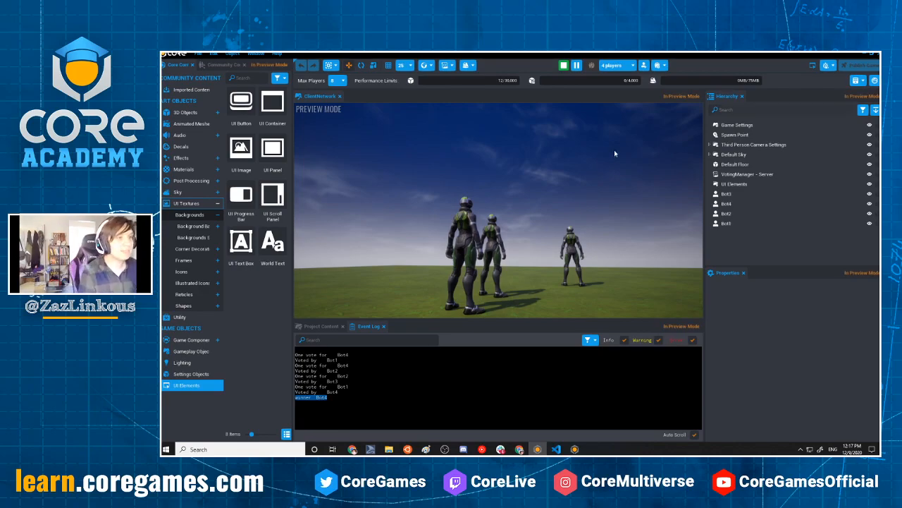
pyautogui.press('Escape')
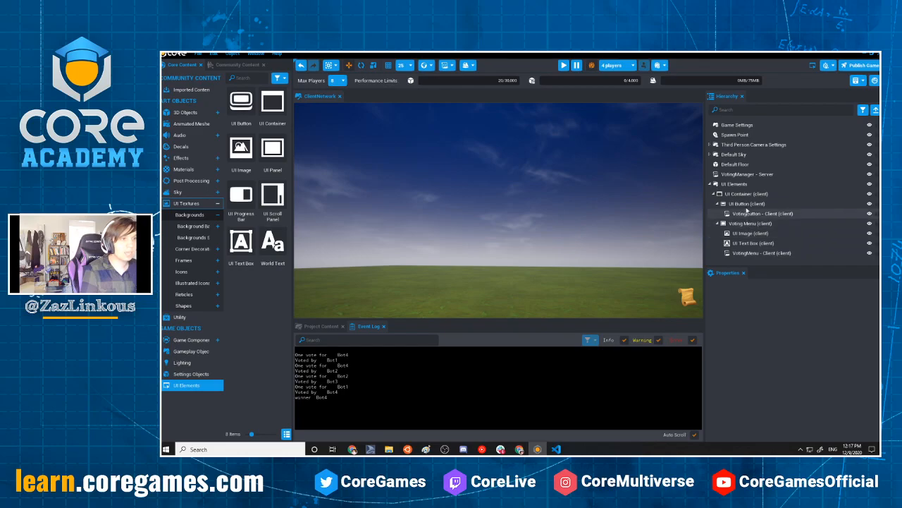
# Open the VotingManager - Server script in Visual Studio Code and start a killWinner(name) function below determineVoteWinner
pyautogui.doubleClick(748, 174)
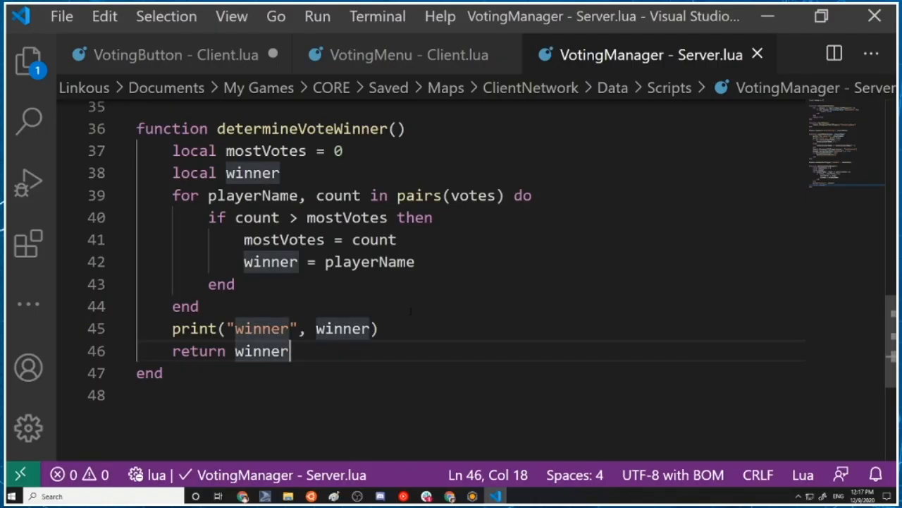
pyautogui.moveTo(379, 329); pyautogui.dragTo(172, 328)
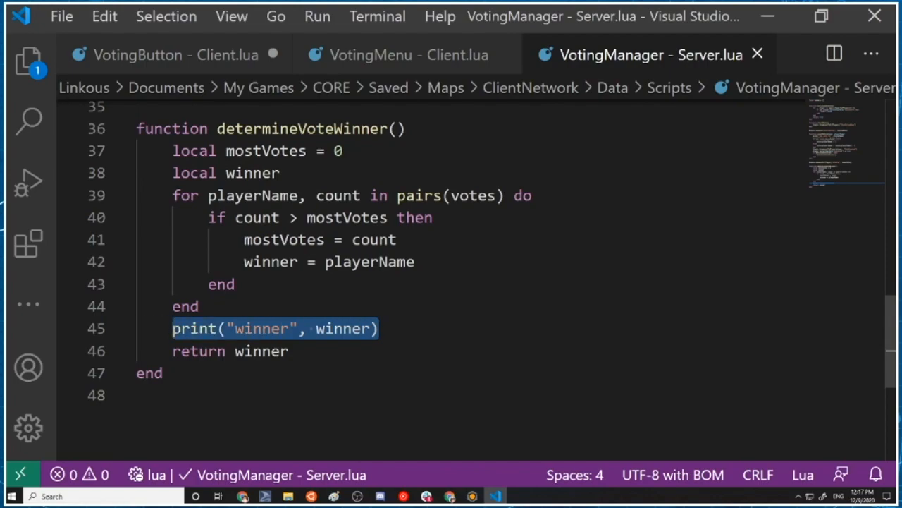
pyautogui.press('BackSpace')
pyautogui.click(175, 395)
pyautogui.click(175, 372)
pyautogui.press('Return')
pyautogui.press('Return')
pyautogui.write('function kill ')
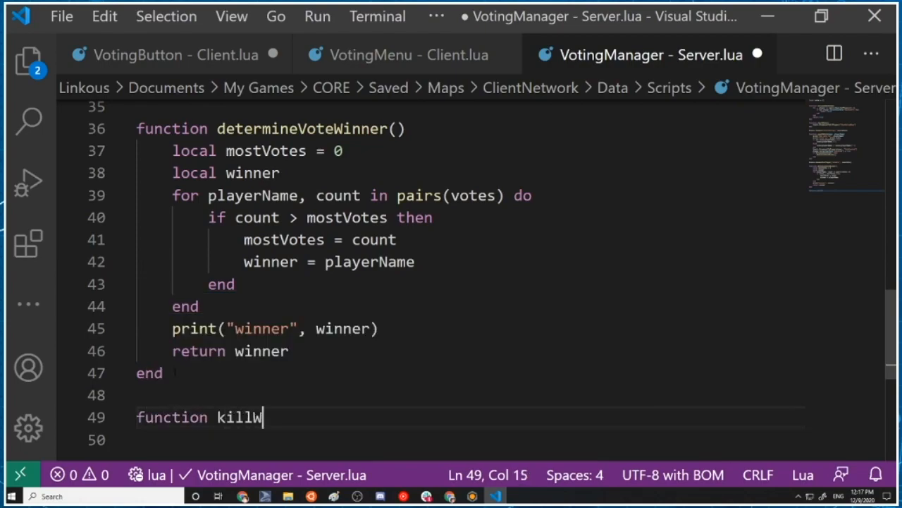
pyautogui.write('inner()')
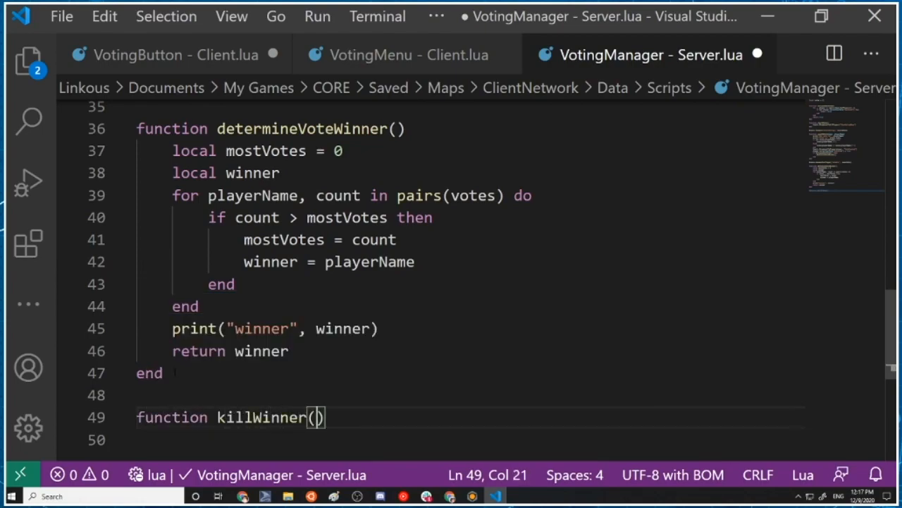
pyautogui.write('name)')
pyautogui.press('Return')
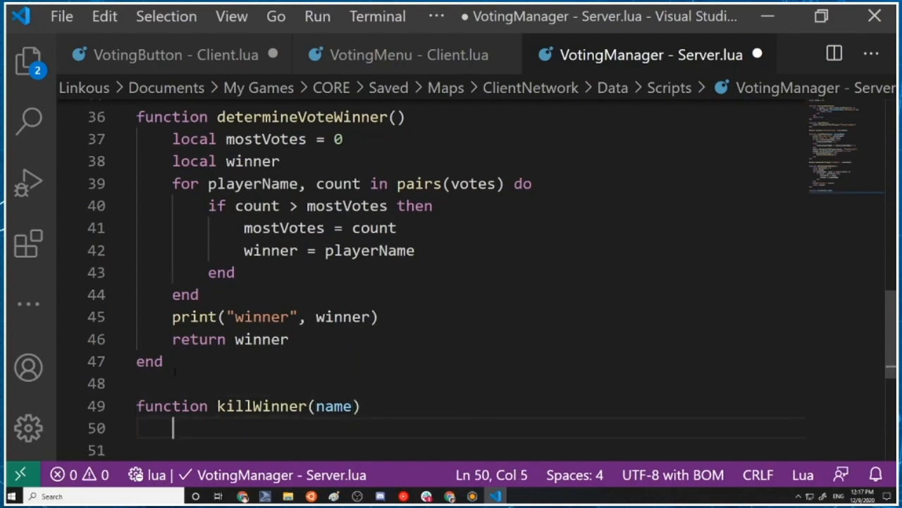
# Close the killWinner function with end and declare a local winner variable in its body
pyautogui.press('Return')
pyautogui.press('BackSpace')
pyautogui.write('end')
pyautogui.press('Up')
pyautogui.press('Tab')
pyautogui.write('for')
pyautogui.press('BackSpace')
pyautogui.press('BackSpace')
pyautogui.press('BackSpace')
pyautogui.write('local player')
pyautogui.press('BackSpace')
pyautogui.press('BackSpace')
pyautogui.press('BackSpace')
pyautogui.press('BackSpace')
pyautogui.press('BackSpace')
pyautogui.press('BackSpace')
pyautogui.write('winner')
pyautogui.press('Escape')
pyautogui.press('Return')
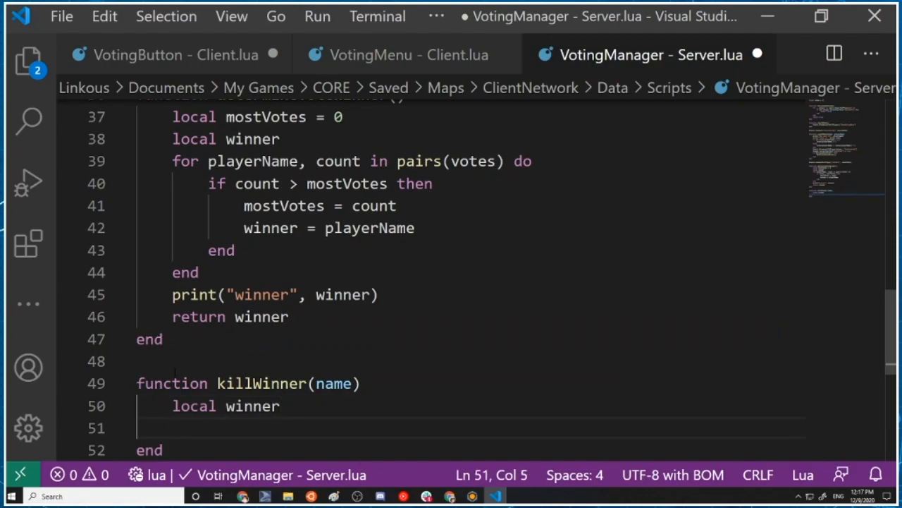
# Below the local winner variable, add the loop line for _, player in ipairs(Game.GetPlayers()) do
pyautogui.write('f')
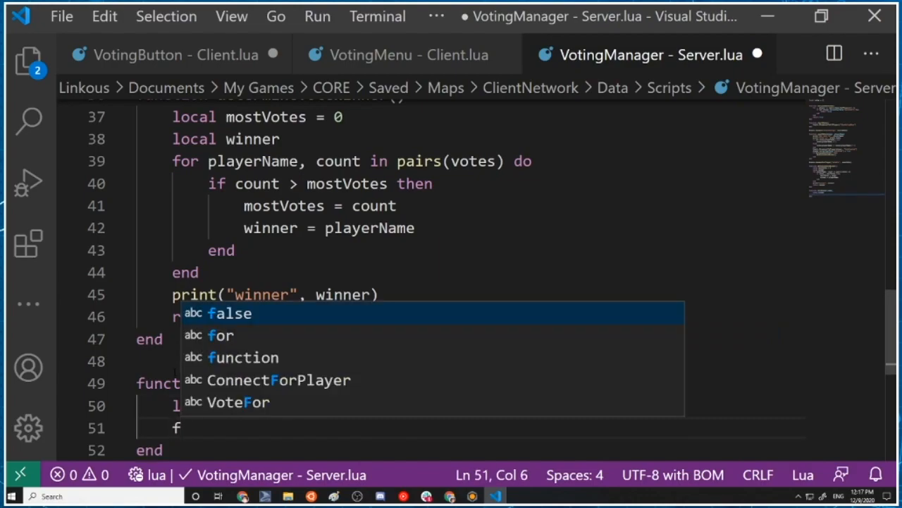
pyautogui.press('BackSpace')
pyautogui.write('for _, player in ipairs(Game.GetL')
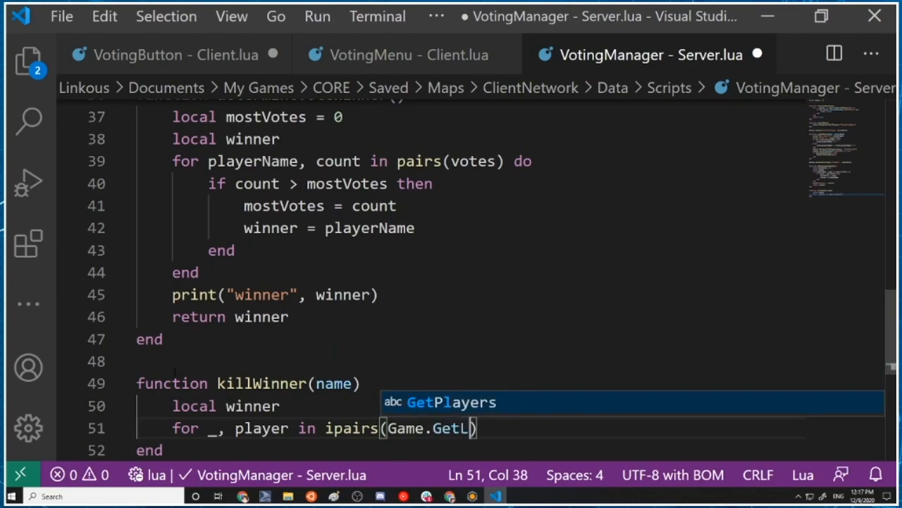
pyautogui.write('ocal')
pyautogui.press('BackSpace')
pyautogui.press('BackSpace')
pyautogui.press('BackSpace')
pyautogui.press('BackSpace')
pyautogui.press('BackSpace')
pyautogui.write('Players())')
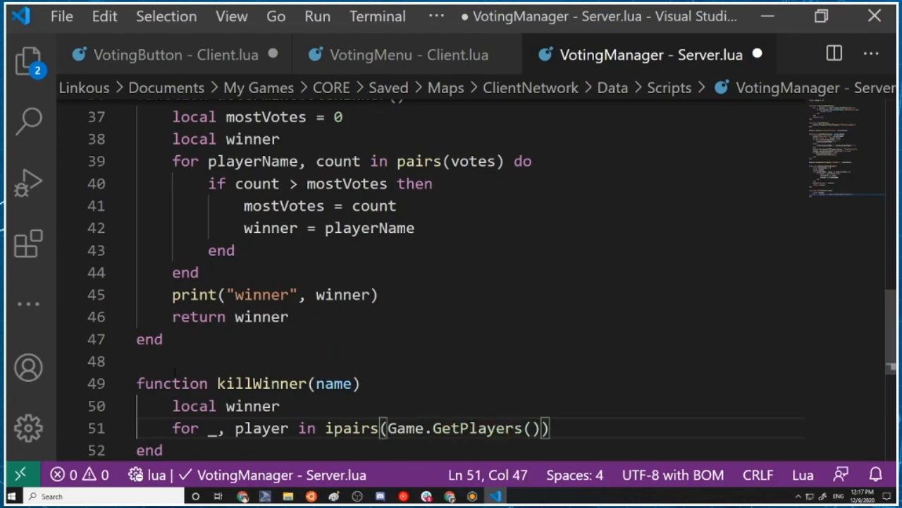
pyautogui.write(' do')
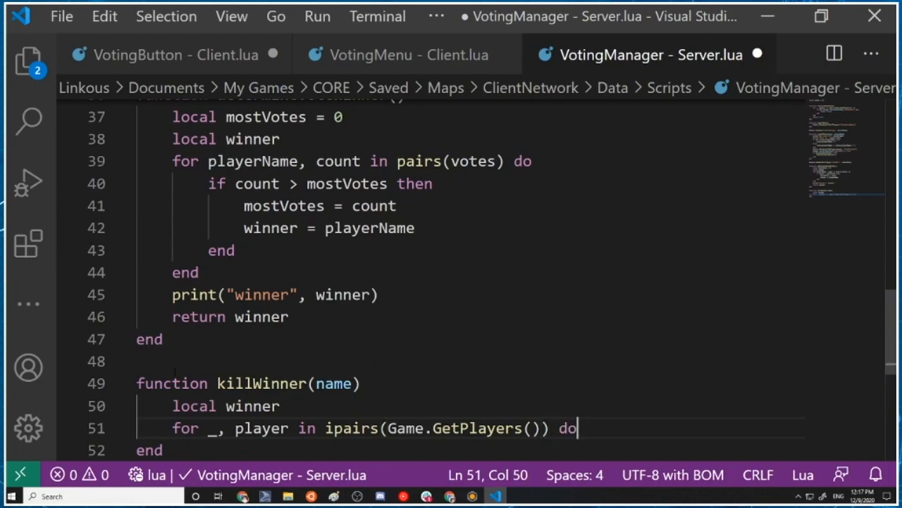
# Inside the loop, add the condition if player.name == name then, with winner = player in its body
pyautogui.press('Return')
pyautogui.write('if ')
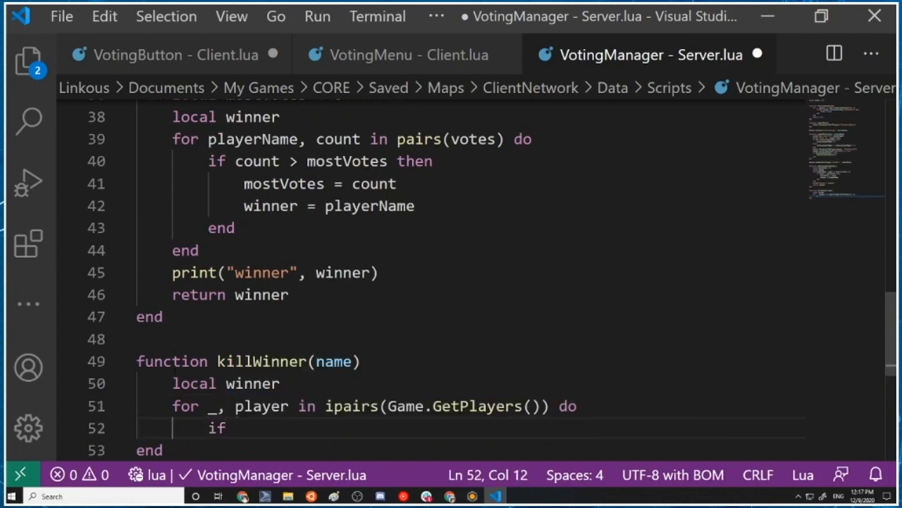
pyautogui.write('player.name =')
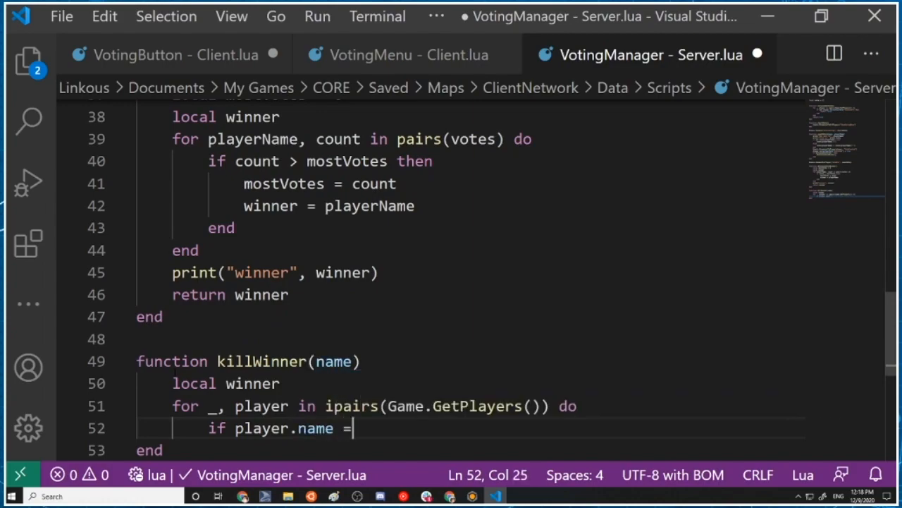
pyautogui.write(' na')
pyautogui.press('BackSpace')
pyautogui.press('BackSpace')
pyautogui.press('BackSpace')
pyautogui.write('-=name then')
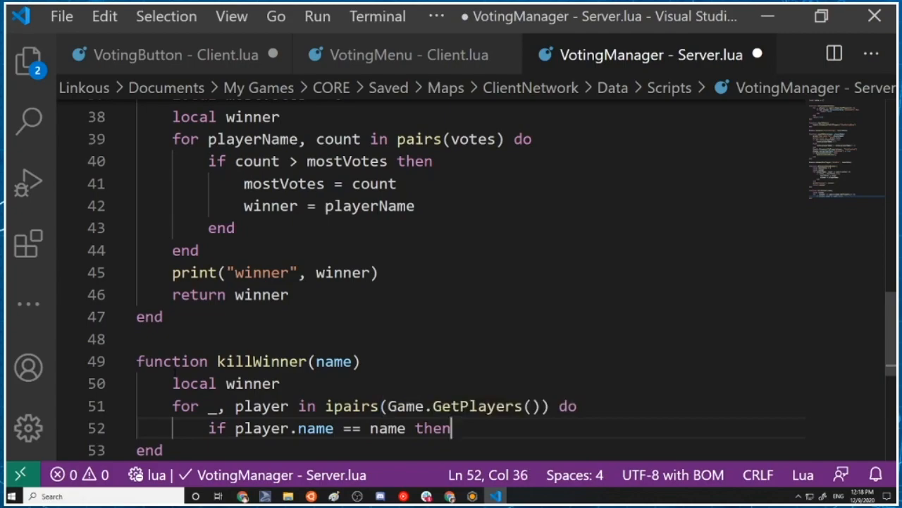
pyautogui.press('Return')
pyautogui.press('BackSpace')
pyautogui.write('qw')
pyautogui.press('BackSpace')
pyautogui.write('winner = player')
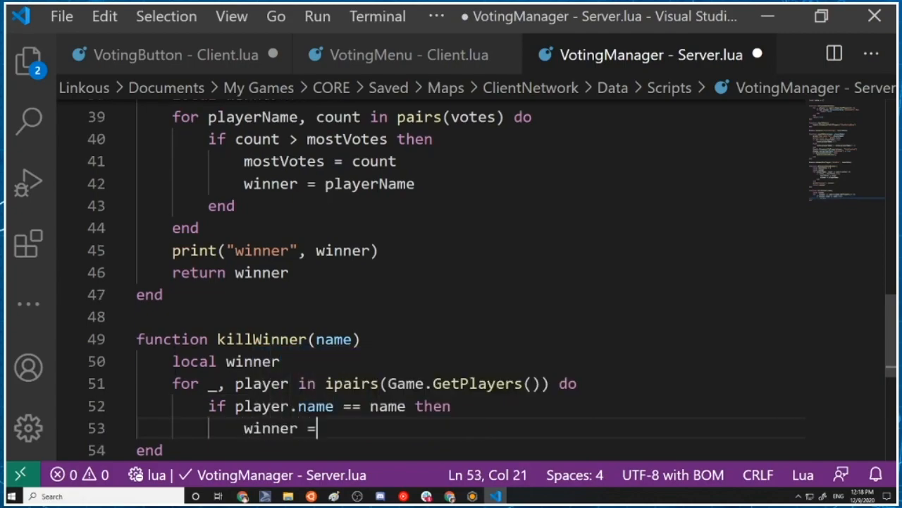
pyautogui.press('Escape')
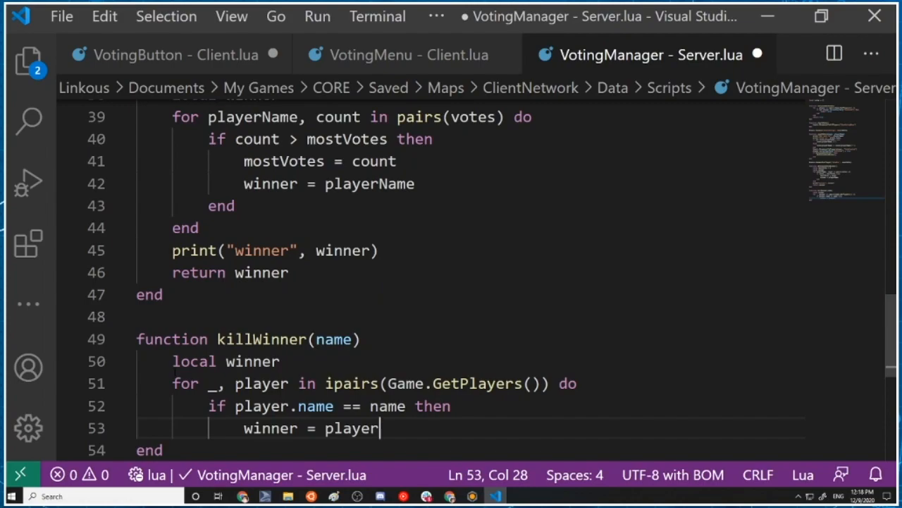
# Close both the if block and the player loop in killWinner with end
pyautogui.press('Return')
pyautogui.press('BackSpace')
pyautogui.write('end')
pyautogui.press('Escape')
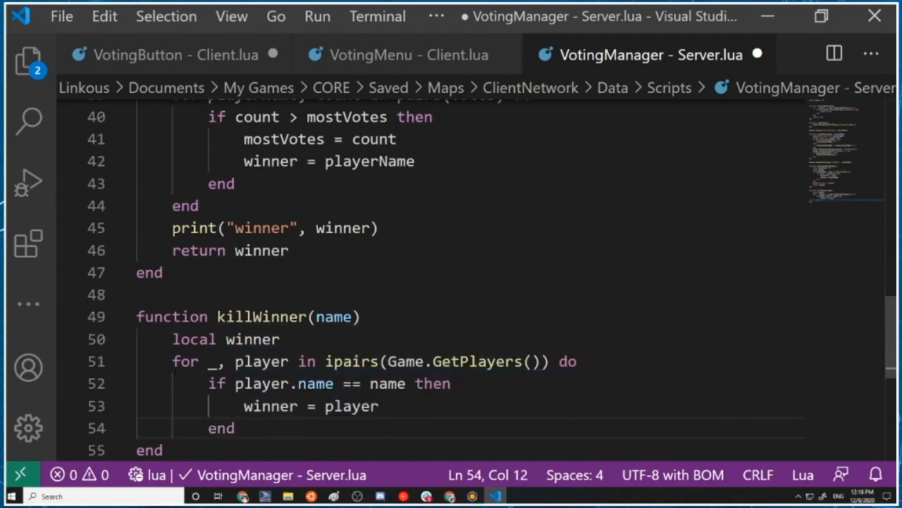
pyautogui.press('Return')
pyautogui.press('BackSpace')
pyautogui.write('end')
pyautogui.press('Escape')
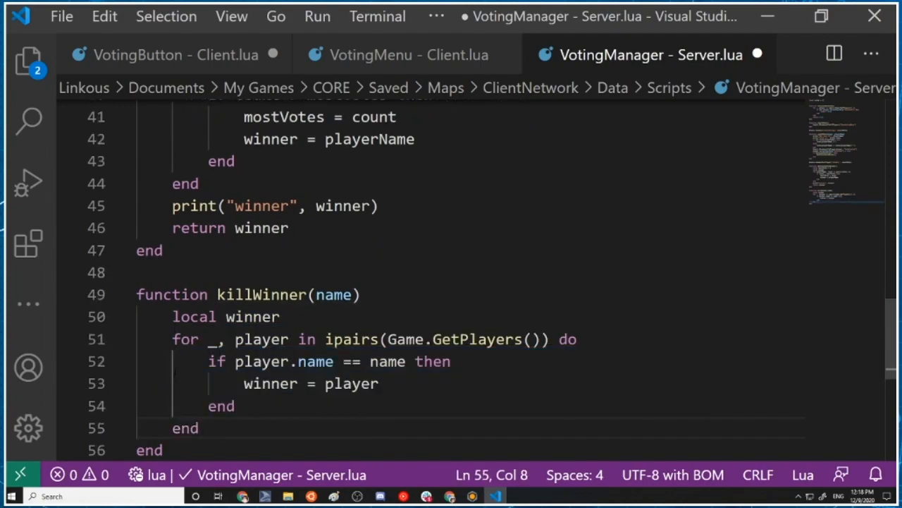
# After the loop in killWinner, add the call winner:Die()
pyautogui.press('Return')
pyautogui.write('winner')
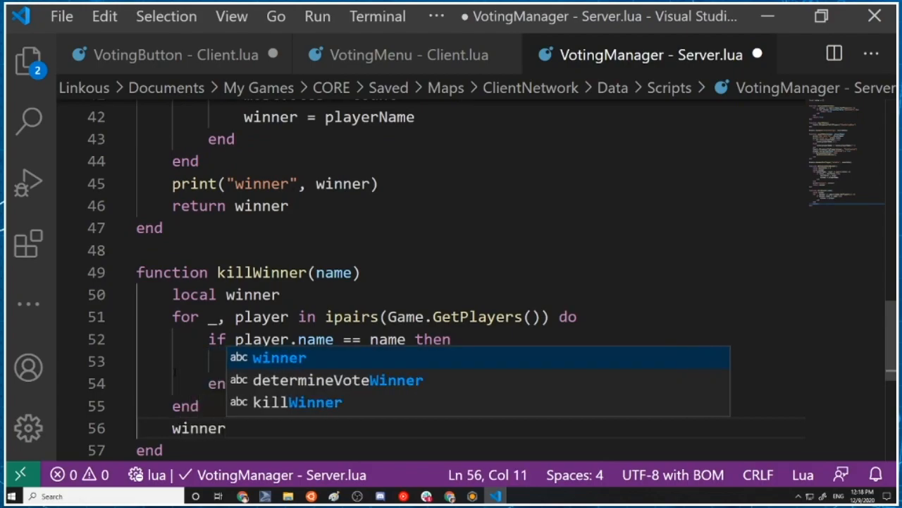
pyautogui.write(':Die()')
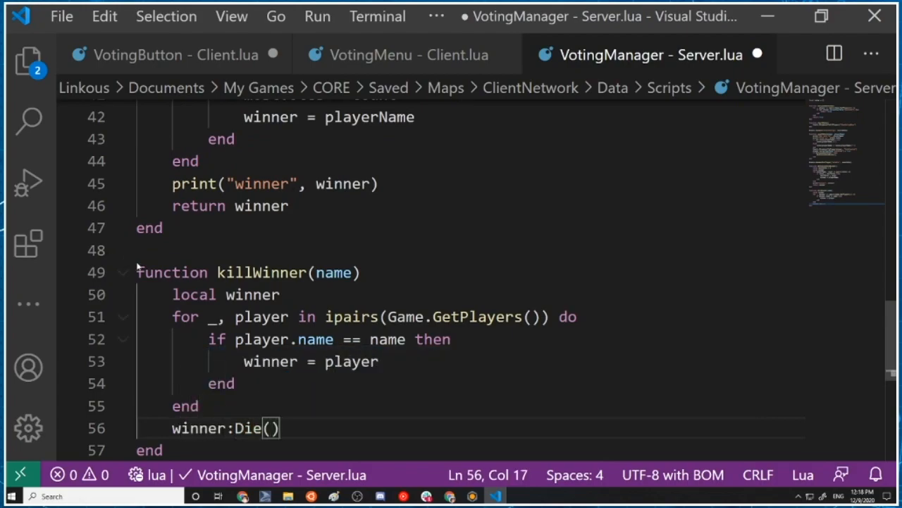
pyautogui.write('everyoneHasVoted()')
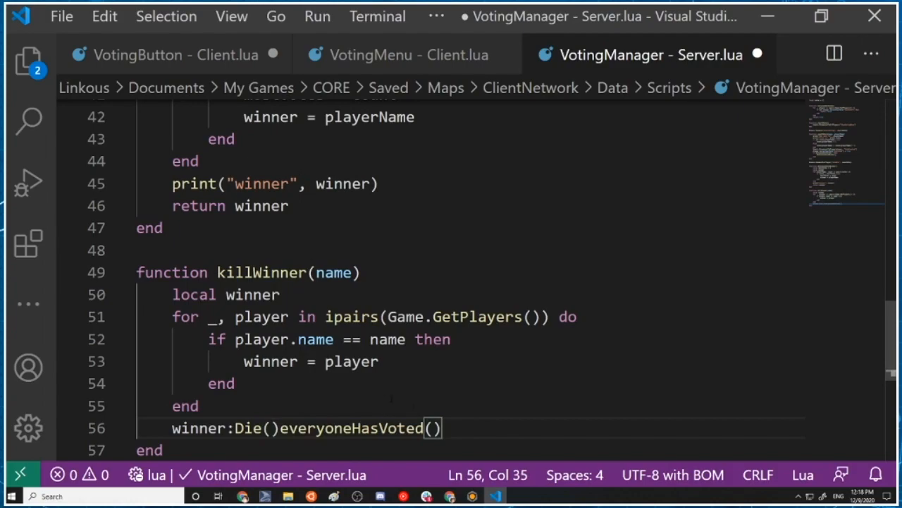
pyautogui.hotkey('ctrl', 'x')
pyautogui.hotkey('ctrl', 'z')
pyautogui.hotkey('ctrl', 'z')
pyautogui.hotkey('ctrl', 'z')
pyautogui.write('()')
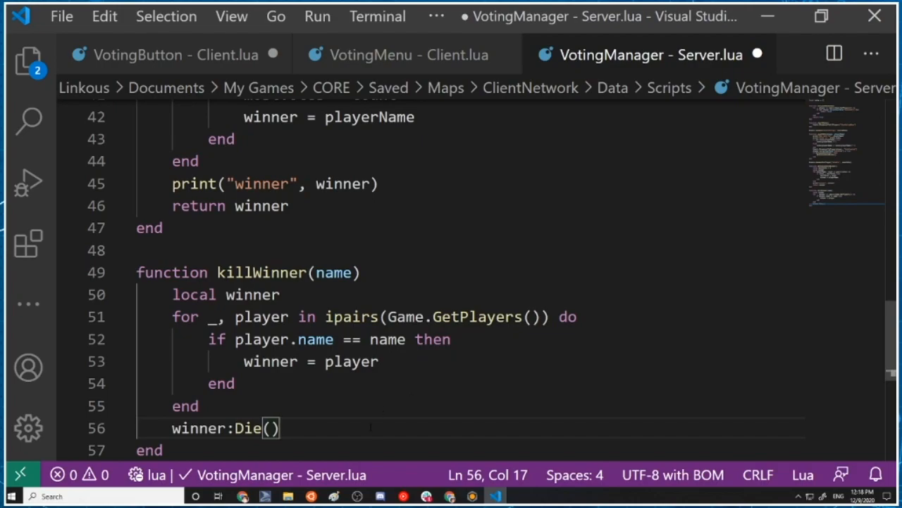
# Add the call kill(winner) after the winner print line in determineVoteWinner and save the script
pyautogui.click(385, 184)
pyautogui.press('Return')
pyautogui.write('k')
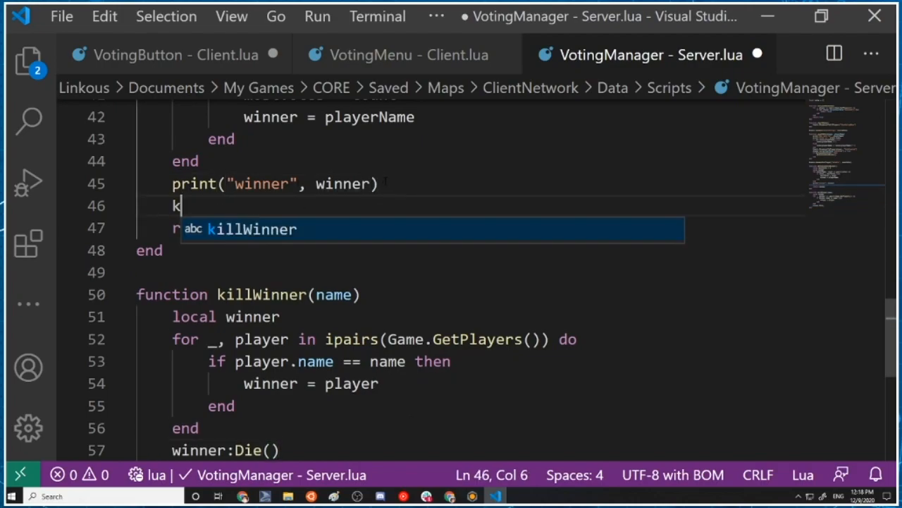
pyautogui.write('ill(winner')
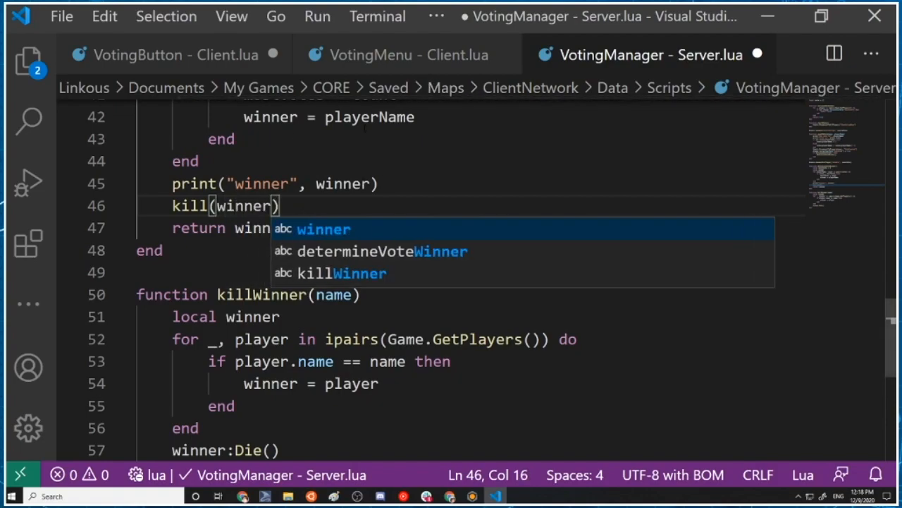
pyautogui.scroll(3, 451, 282)
pyautogui.scroll(-2, 451, 282)
pyautogui.scroll(-4, 451, 282)
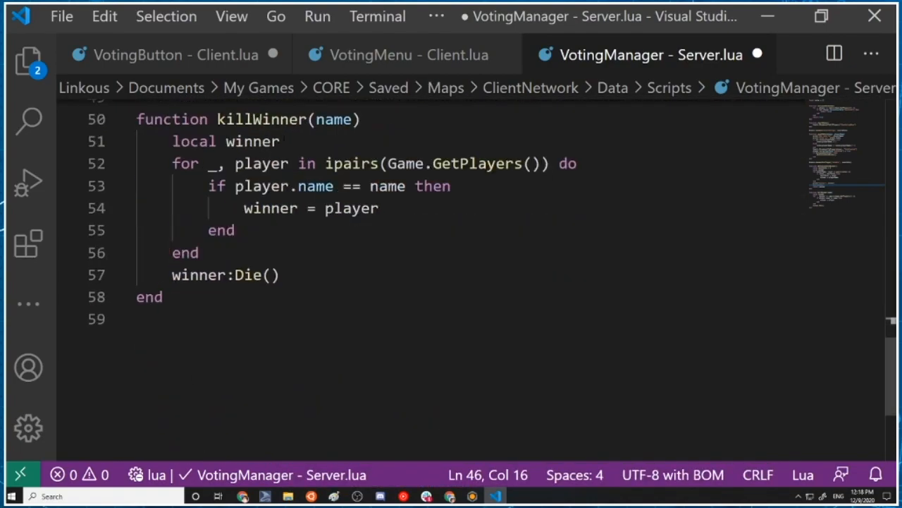
pyautogui.scroll(4, 459, 318)
pyautogui.scroll(-4, 458, 318)
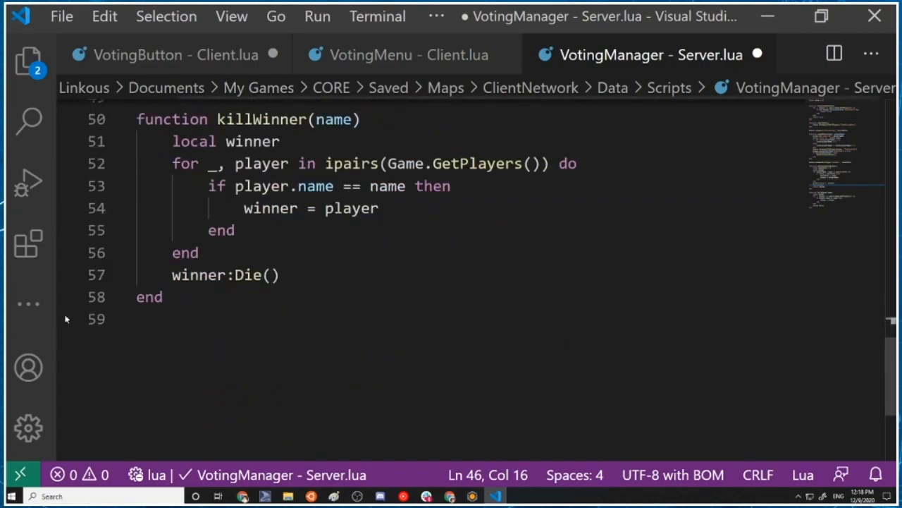
pyautogui.hotkey('ctrl', 's')
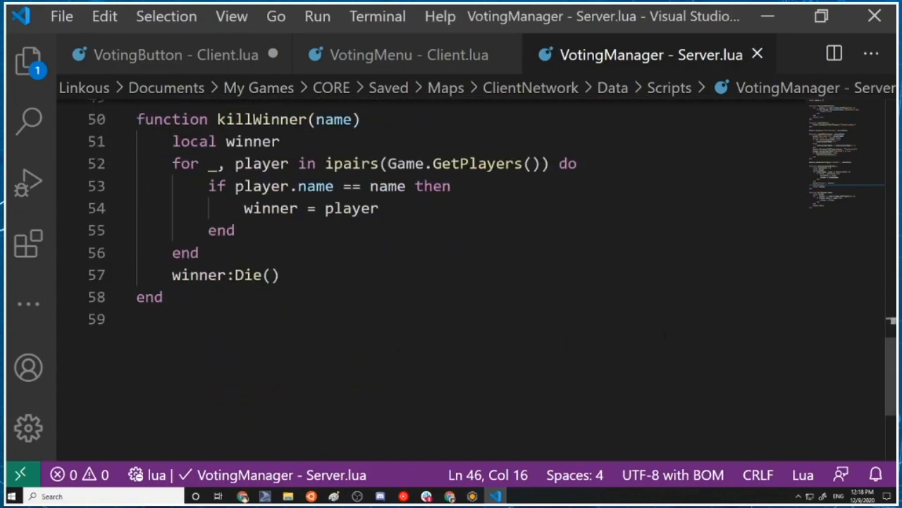
# Return to the Core editor and start the 4-player multiplayer preview
pyautogui.scroll(4, 459, 318)
pyautogui.click(768, 16)
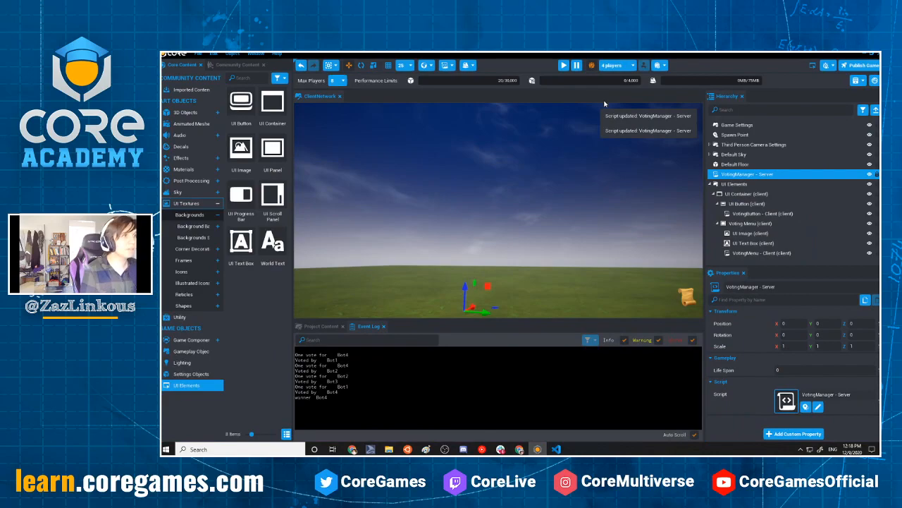
pyautogui.click(563, 65)
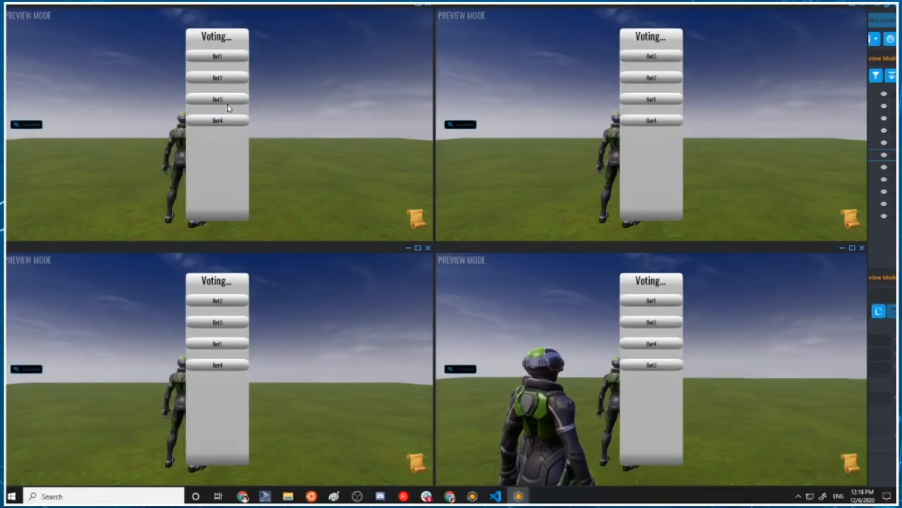
# Vote for Bot3 in all four client windows and bring the main editor window forward to check the event log
pyautogui.click(227, 102)
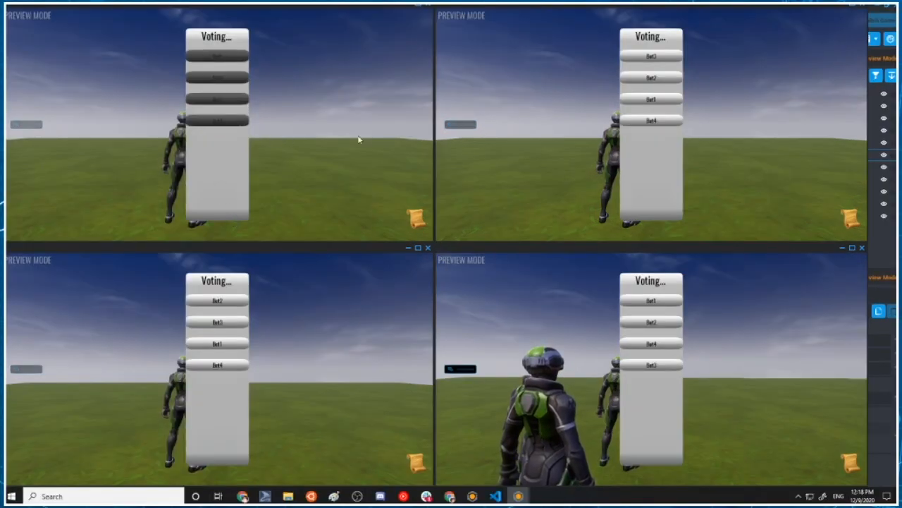
pyautogui.click(666, 56)
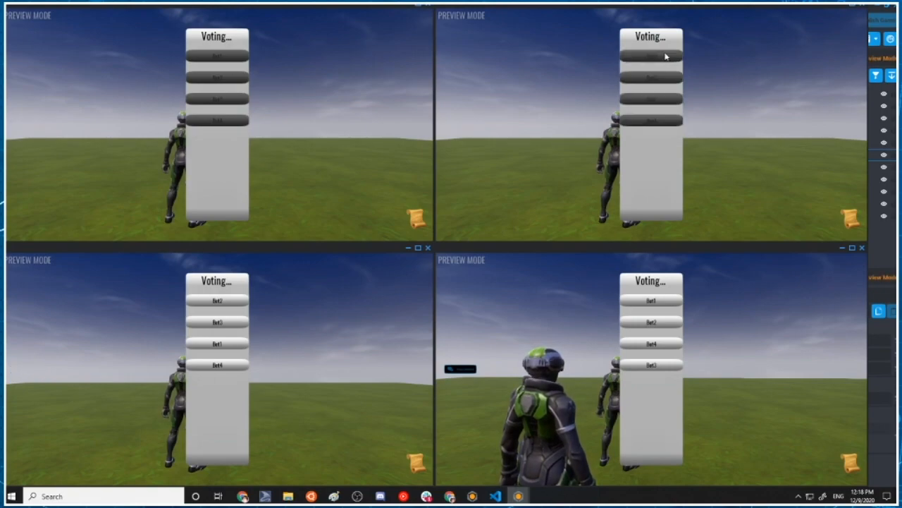
pyautogui.click(235, 323)
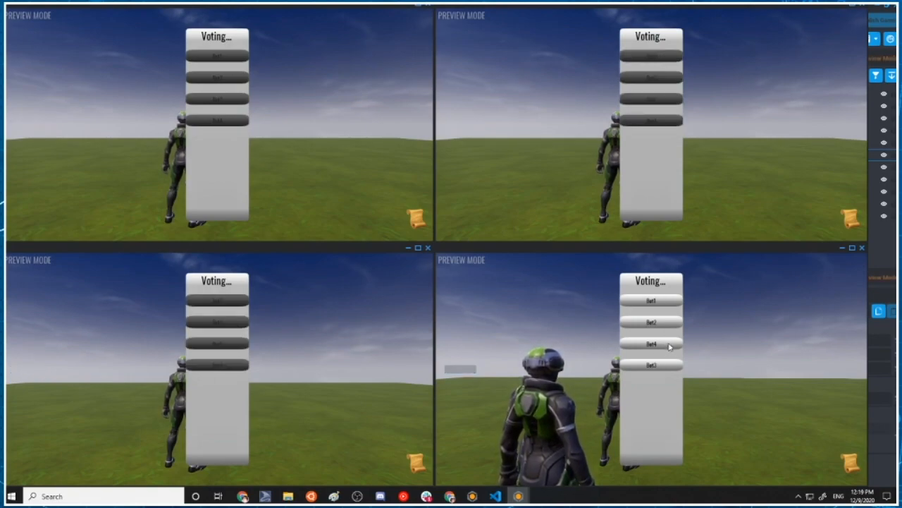
pyautogui.click(663, 365)
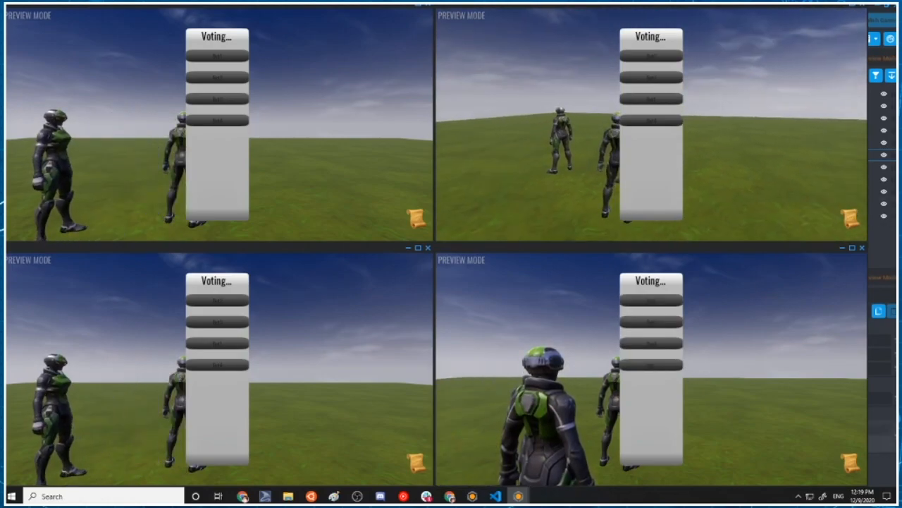
pyautogui.hotkey('alt', 'Tab')
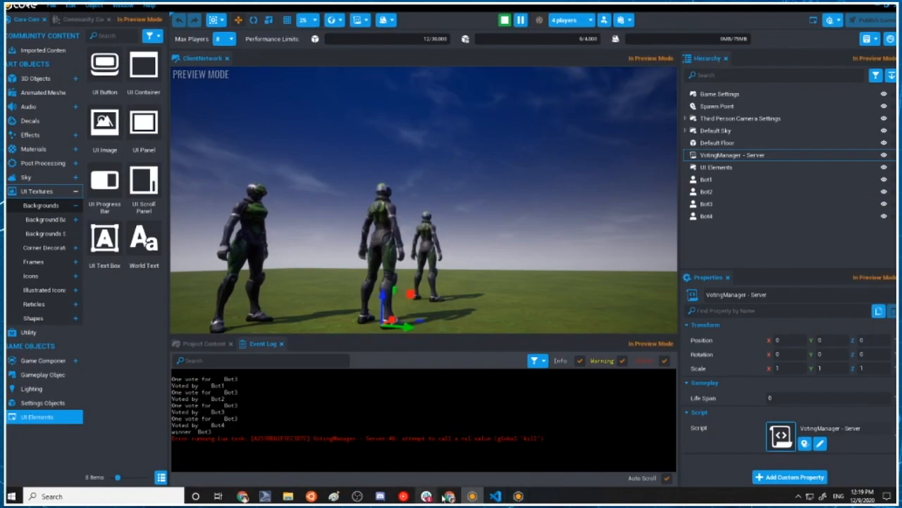
# In the VotingManager - Server script, change the kill(winner) call in determineVoteWinner to killWinner(winner) and save the script
pyautogui.click(495, 496)
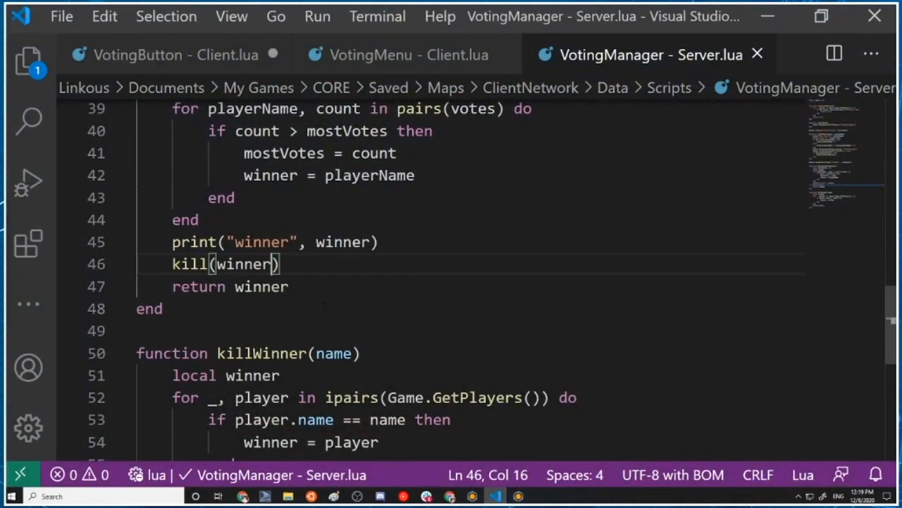
pyautogui.click(325, 307)
pyautogui.click(209, 263)
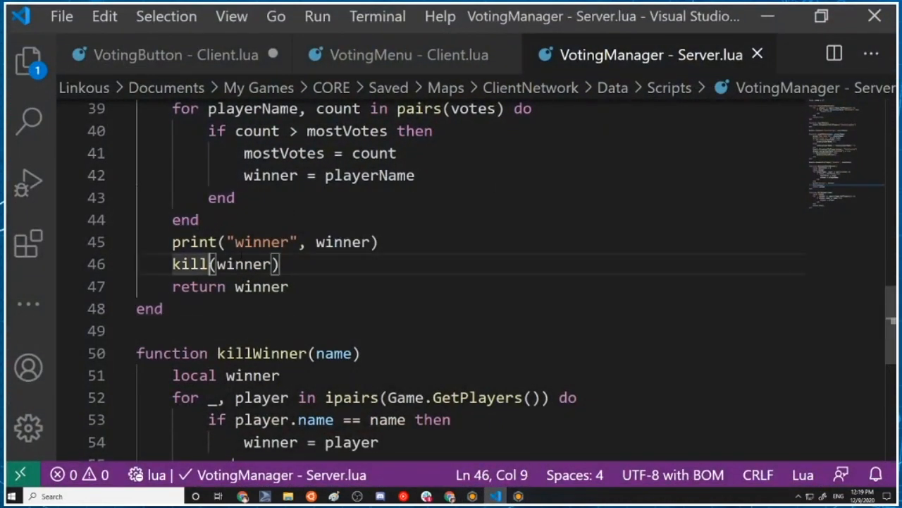
pyautogui.write('Winner')
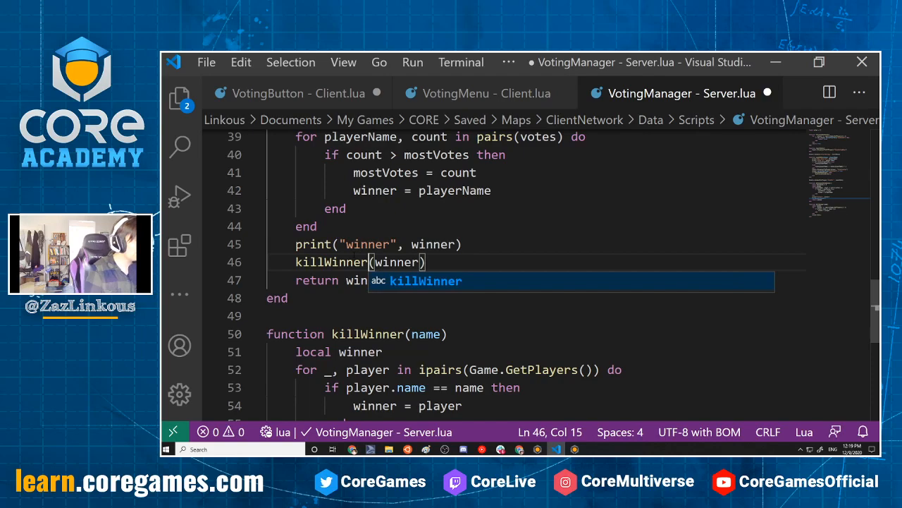
pyautogui.hotkey('ctrl', 's')
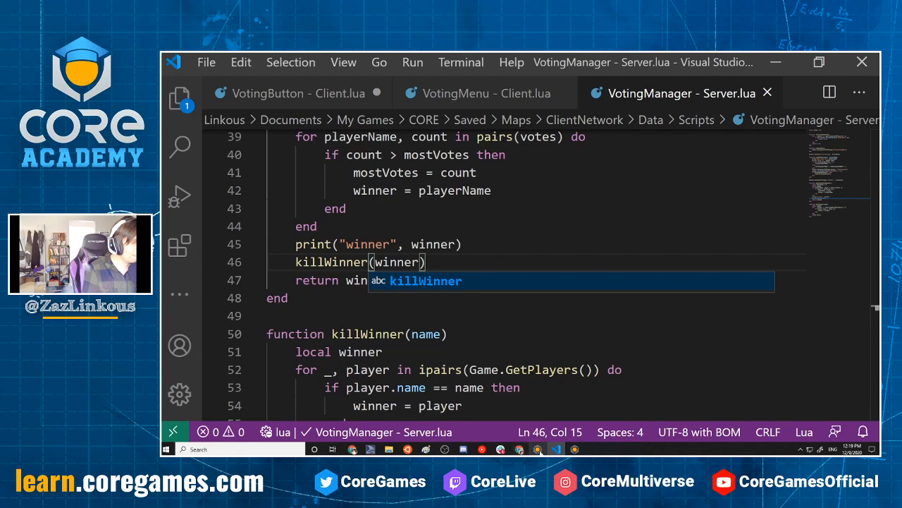
# Switch back to the Core editor, stop the running preview and restart it with 4 players
pyautogui.click(536, 449)
pyautogui.click(564, 65)
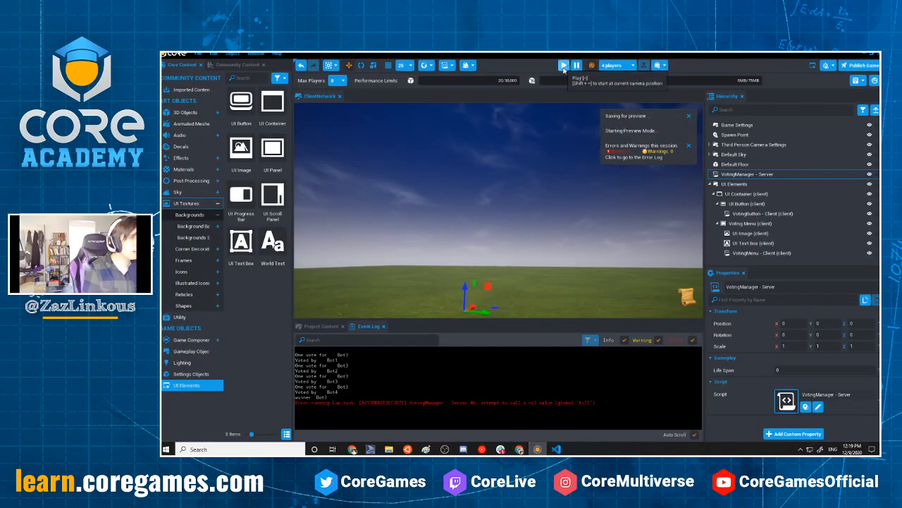
pyautogui.click(564, 65)
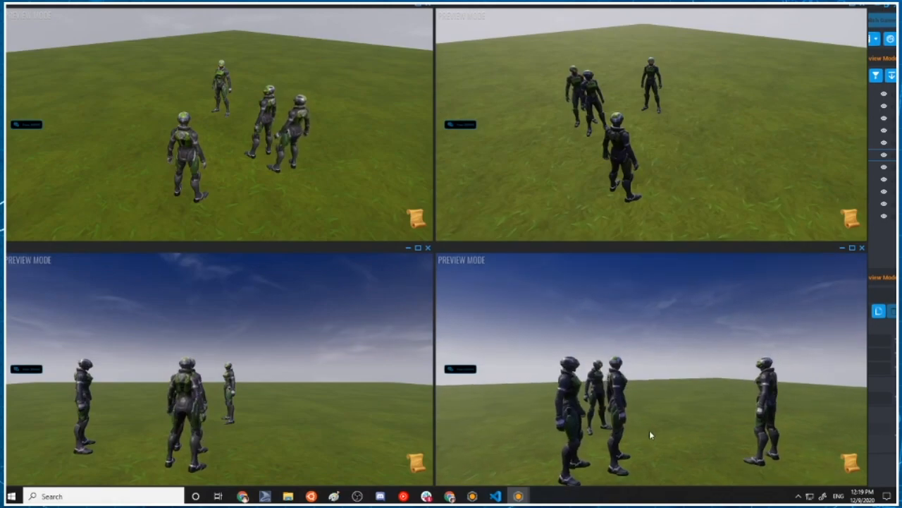
# Walk the overlapping player characters apart in the client windows so each one stands separately
pyautogui.press('w')
pyautogui.press('s')
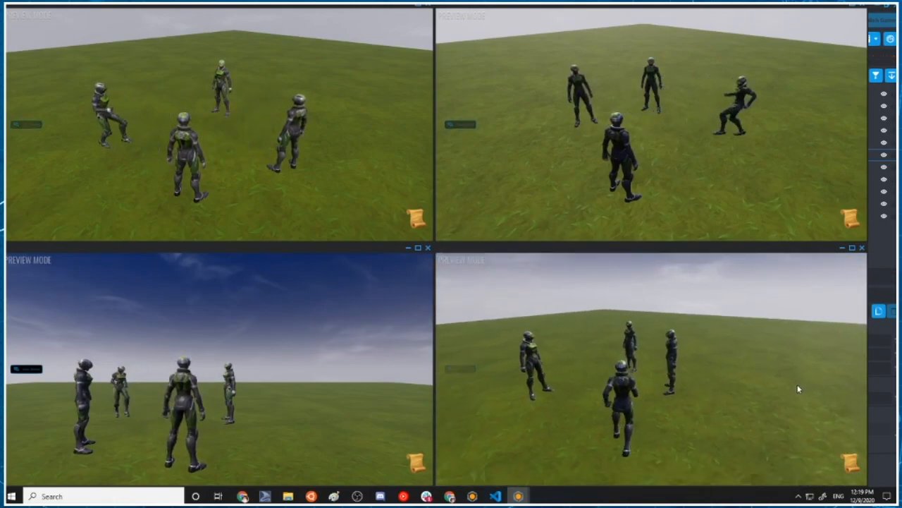
pyautogui.press('w')
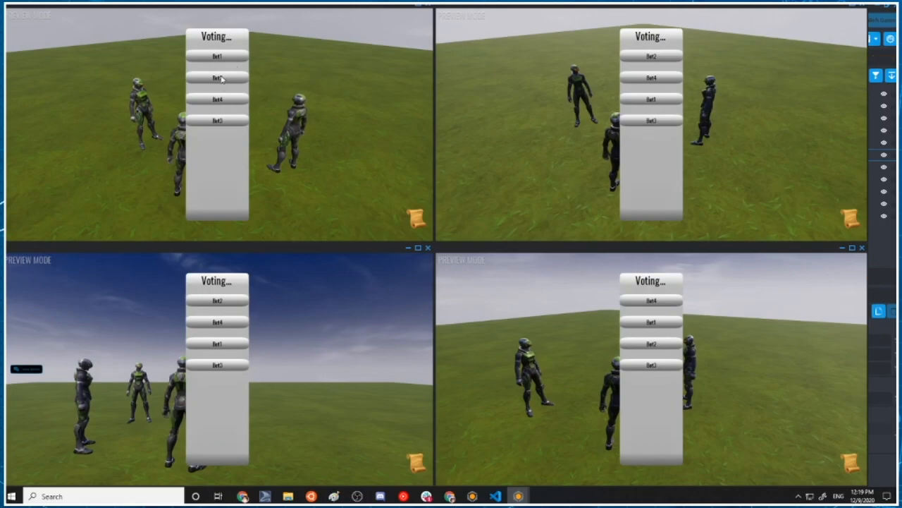
# Cast the four client votes: Bot2 in the first, third and fourth windows, and Bot3 in the second
pyautogui.click(221, 78)
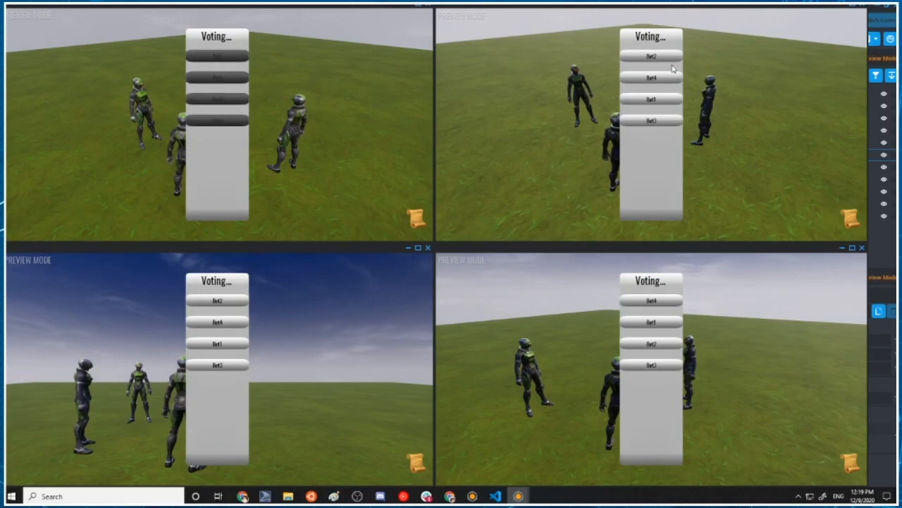
pyautogui.click(651, 121)
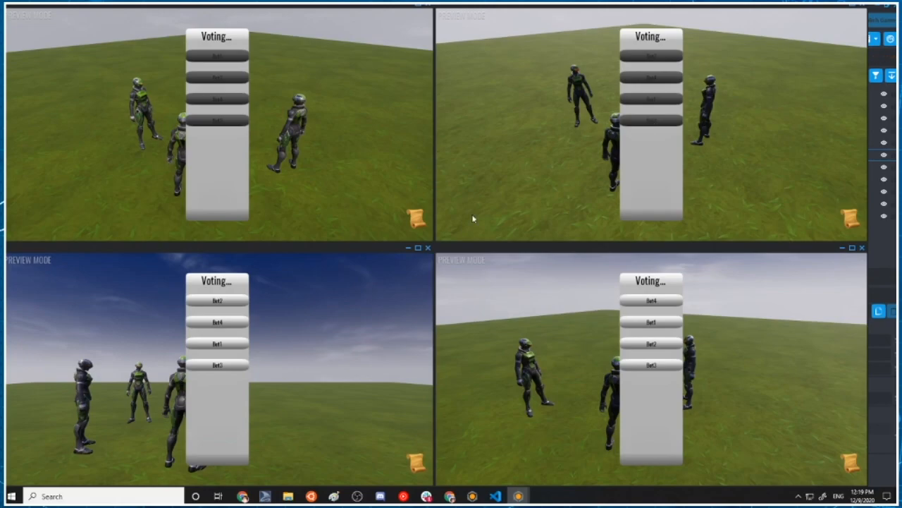
pyautogui.click(223, 301)
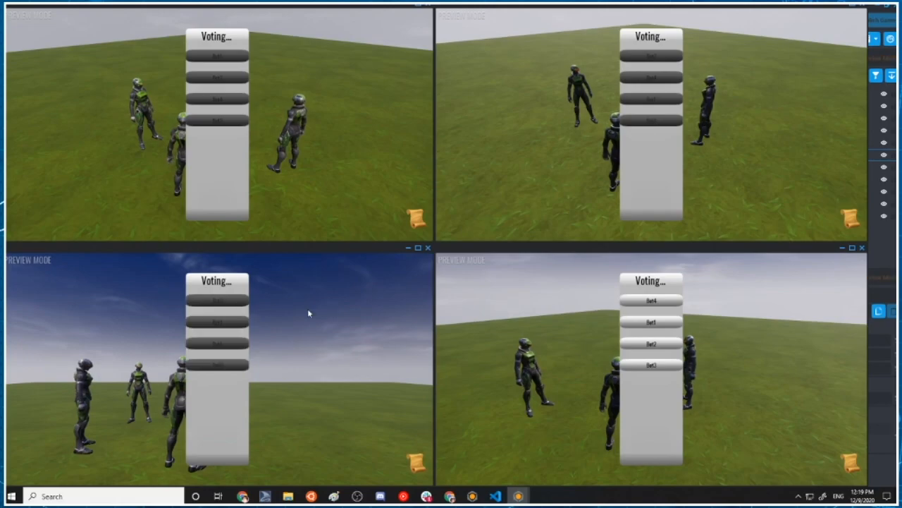
pyautogui.click(660, 346)
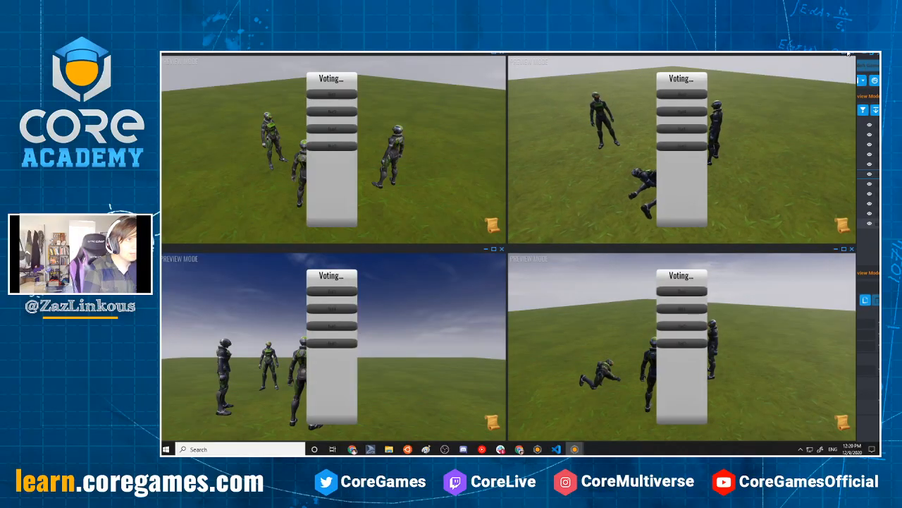
# Maximize the second client window, examine the voted-out character from several angles, and open the game's options screen
pyautogui.click(853, 5)
pyautogui.moveTo(712, 236); pyautogui.dragTo(167, 351)
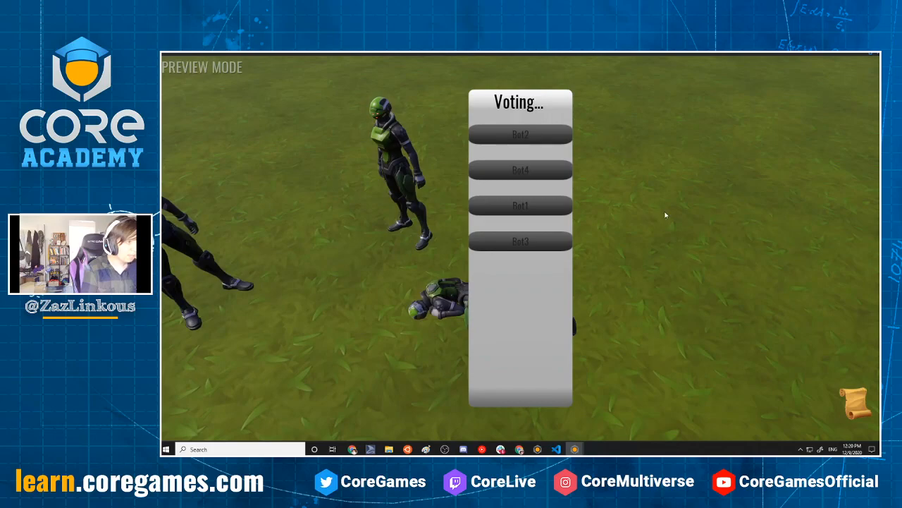
pyautogui.moveTo(665, 214); pyautogui.dragTo(265, 298)
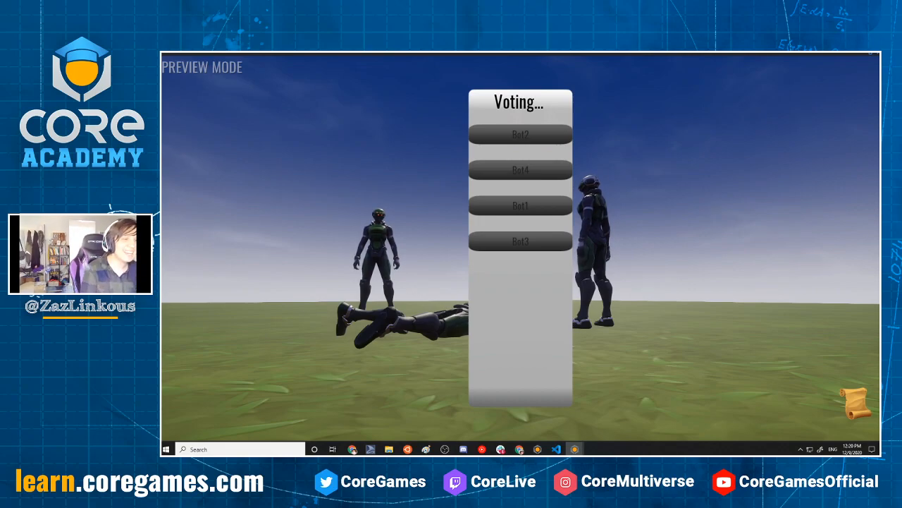
pyautogui.press('Escape')
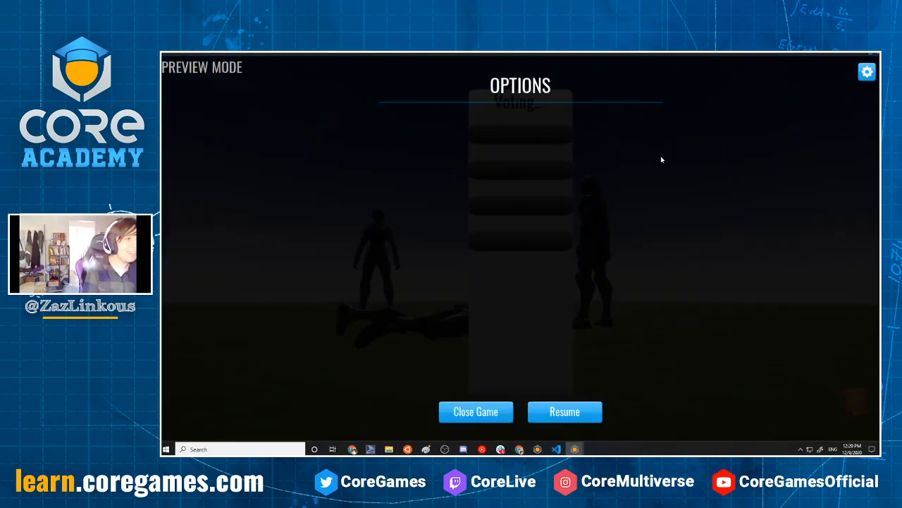